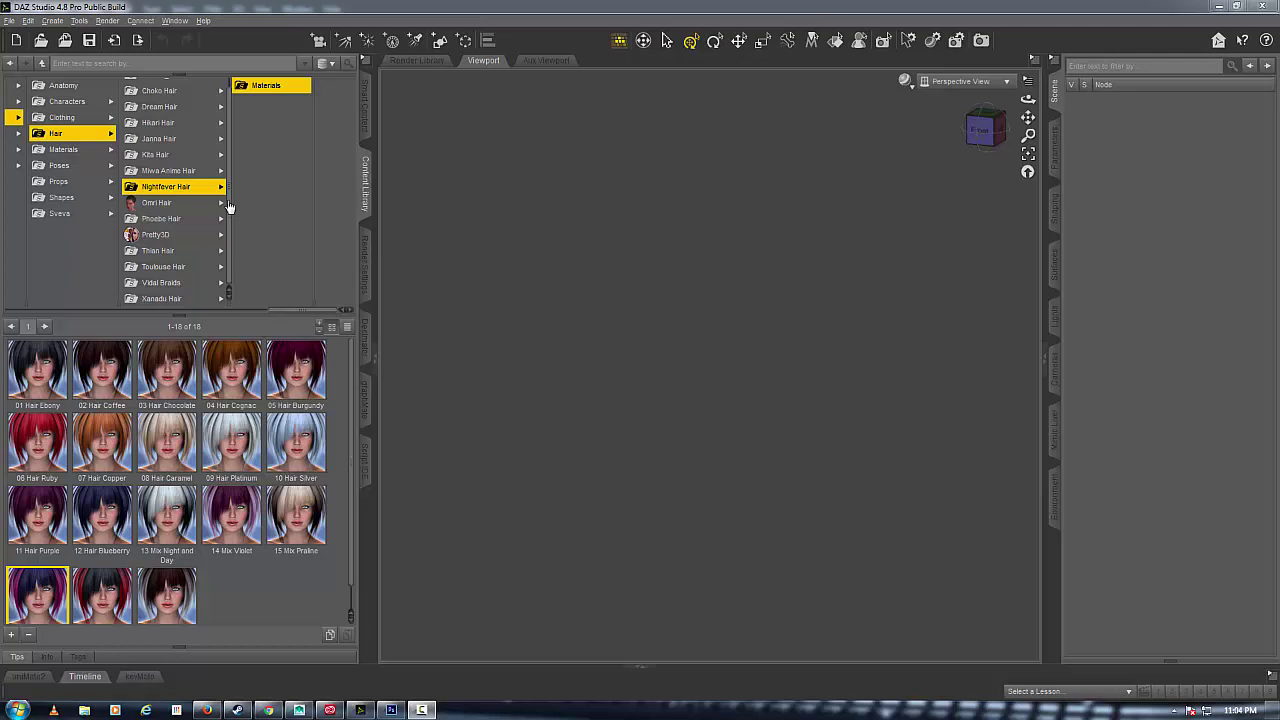
Load the Nightfever Hair from the Hair content library into the empty scene
{"action": "left_click", "coordinate": [200, 187]}
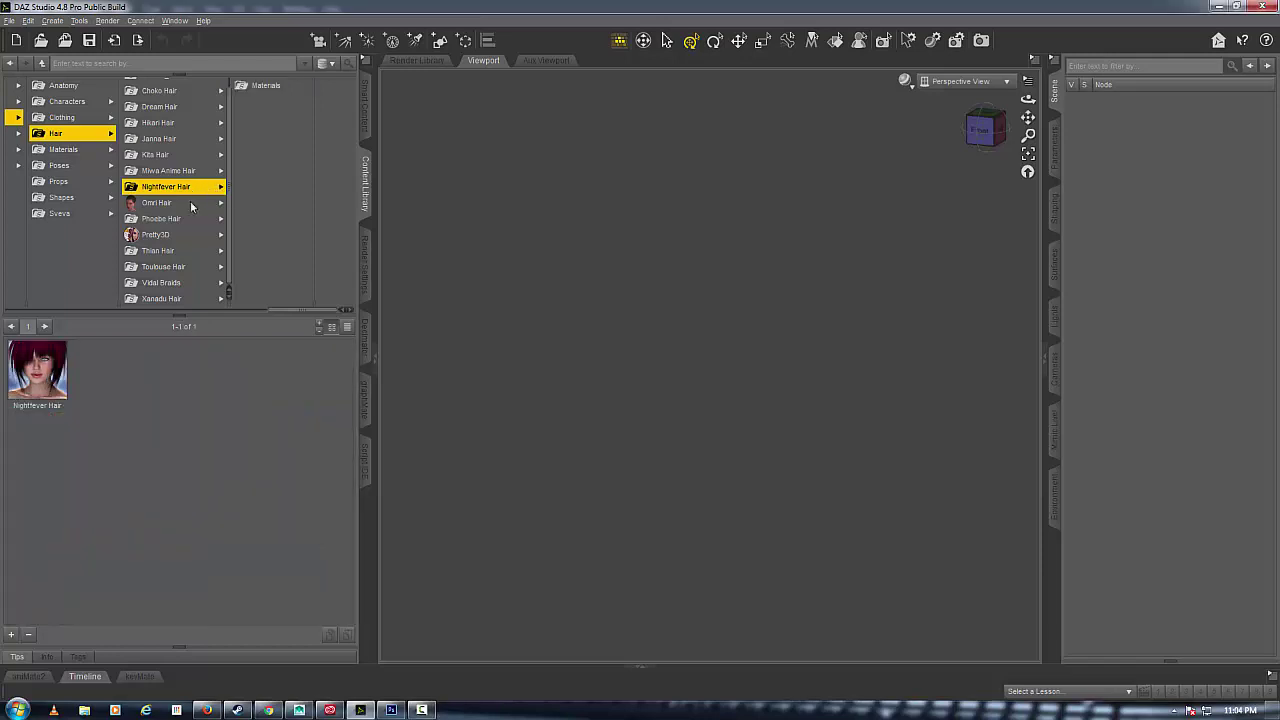
{"action": "double_click", "coordinate": [57, 370]}
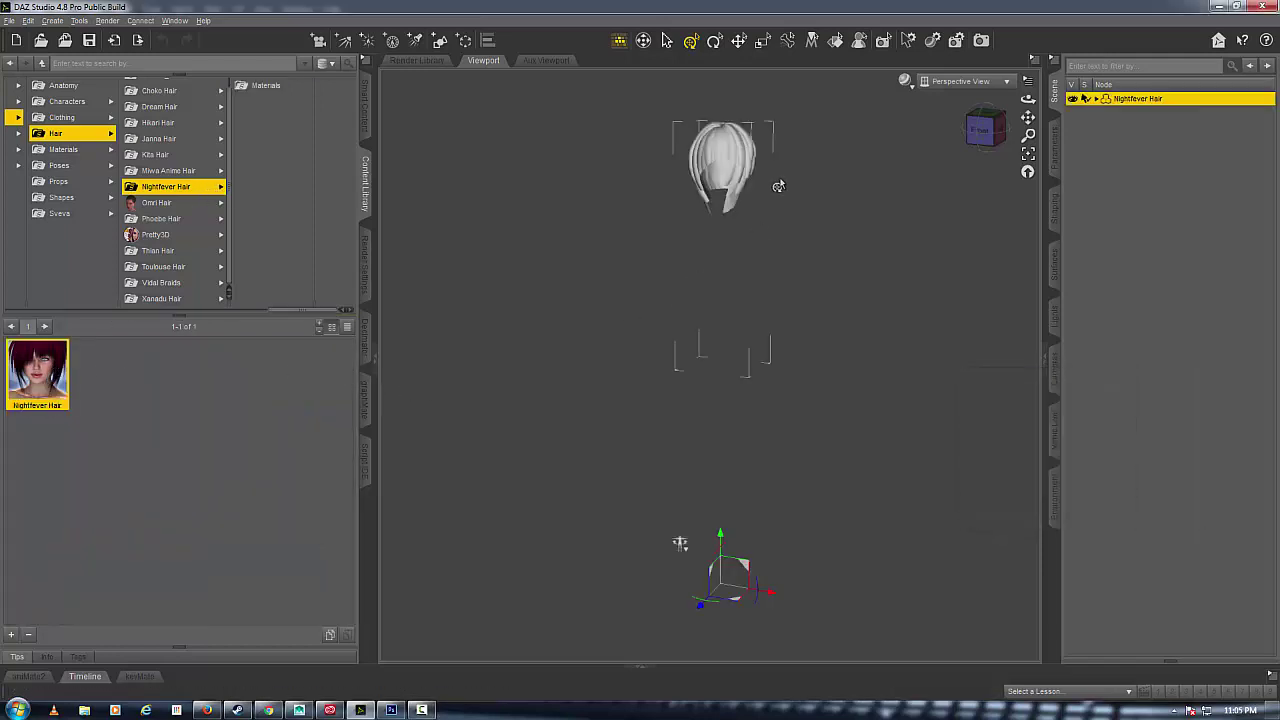
{"action": "left_click", "coordinate": [985, 130]}
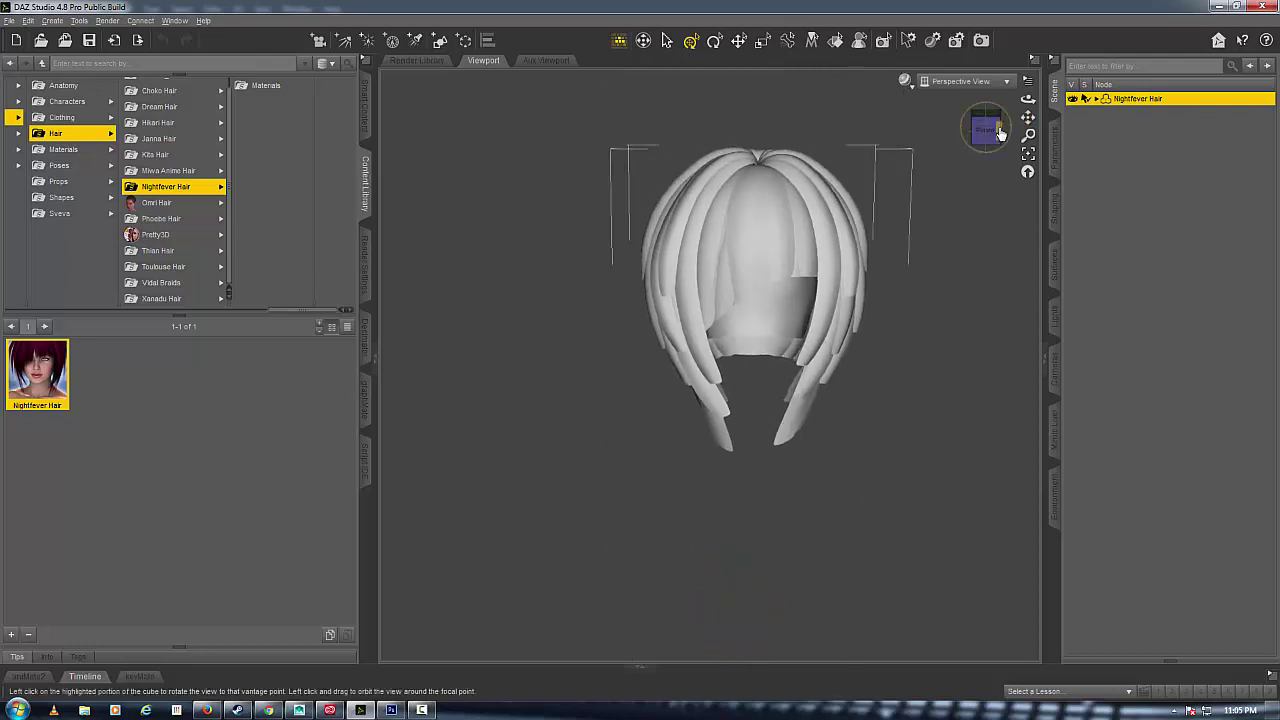
{"action": "left_click", "coordinate": [1000, 133]}
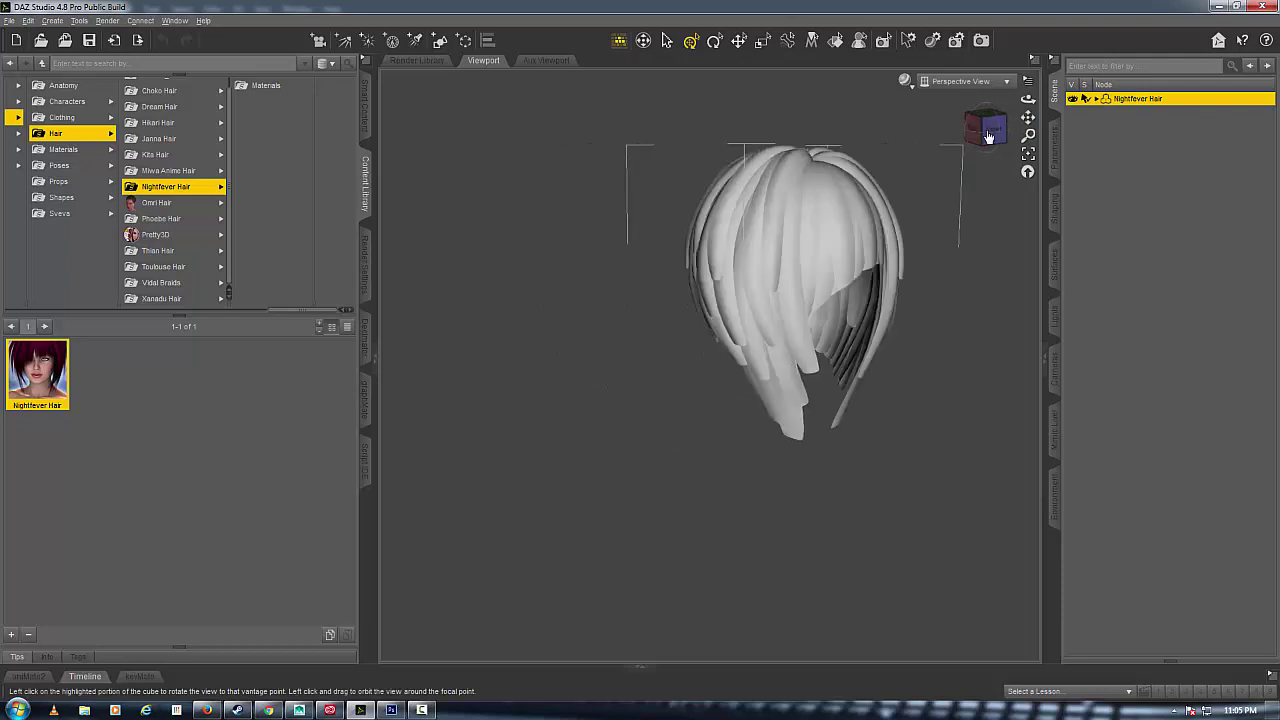
Apply the black-and-red material preset to the Nightfever Hair
{"action": "left_click", "coordinate": [262, 86]}
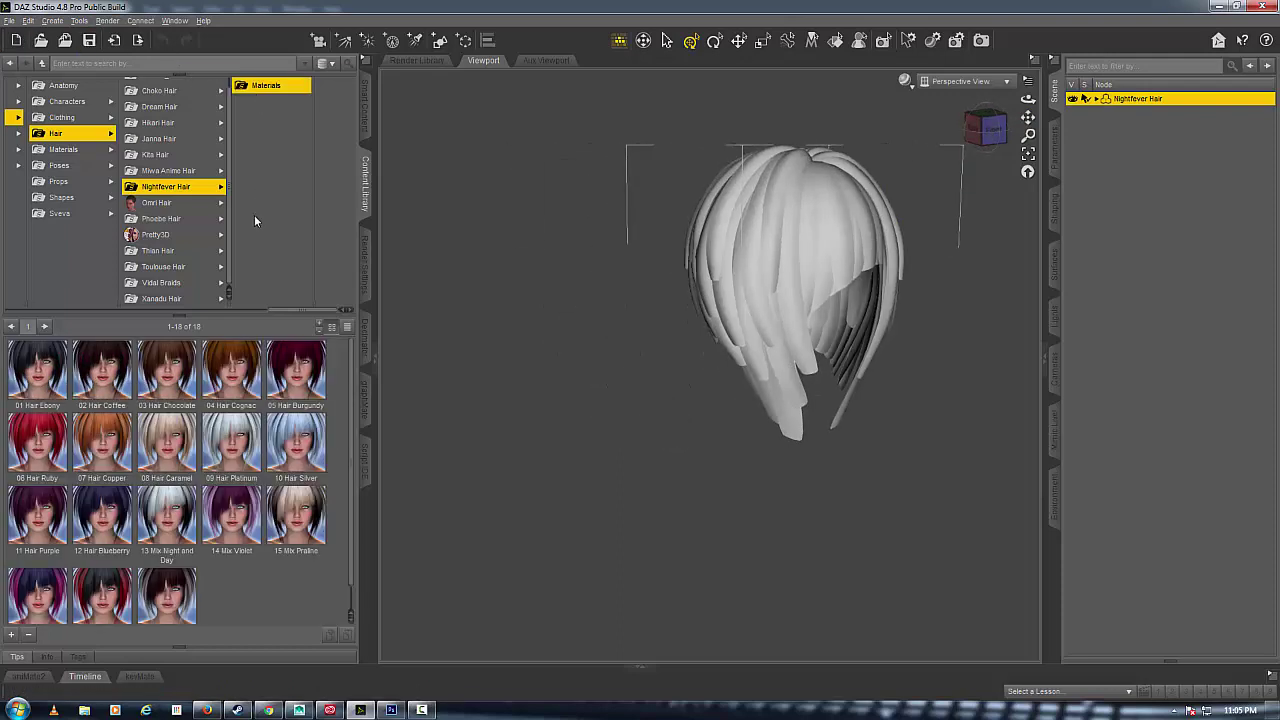
{"action": "double_click", "coordinate": [100, 596]}
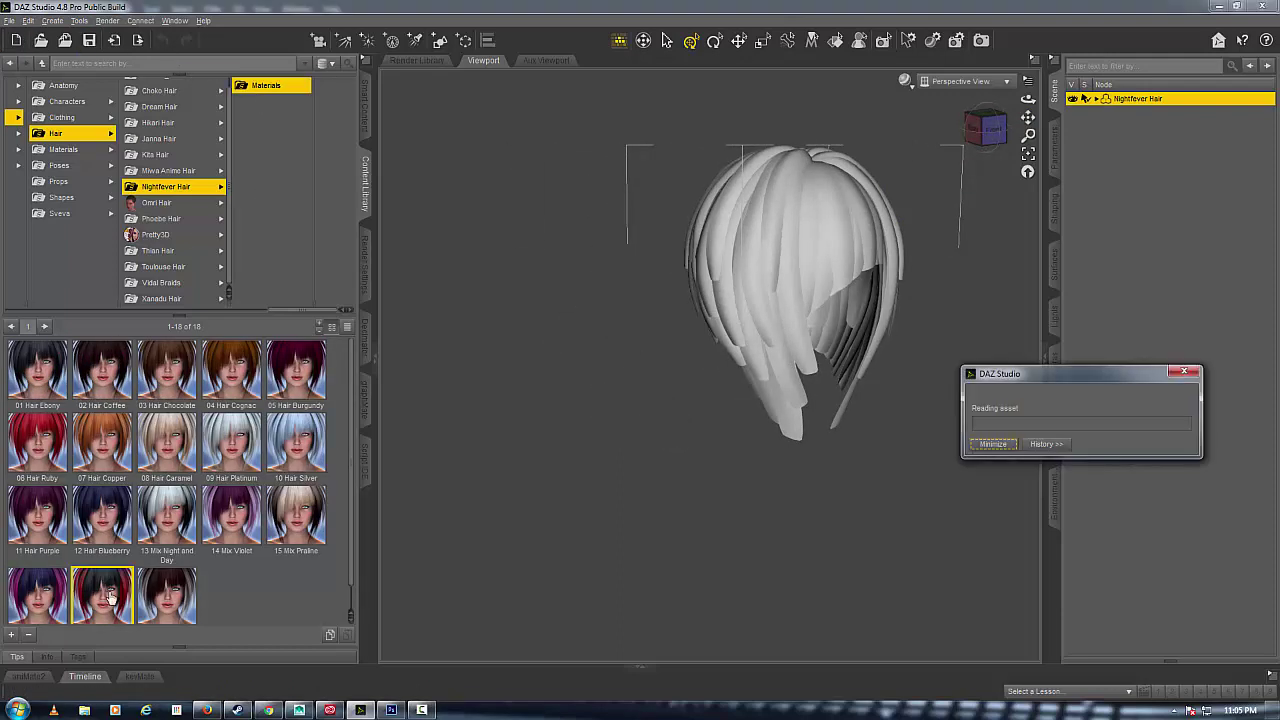
{"action": "left_click", "coordinate": [992, 138]}
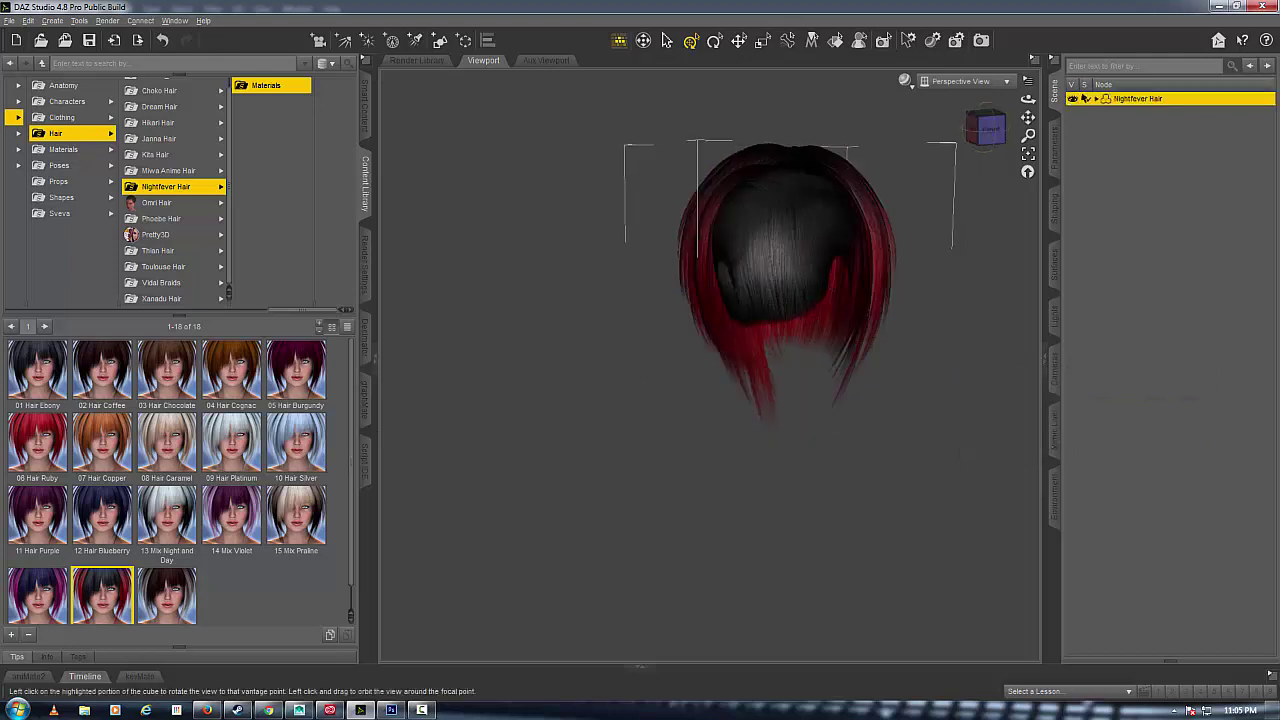
{"action": "left_click_drag", "start_coordinate": [985, 128], "coordinate": [953, 128]}
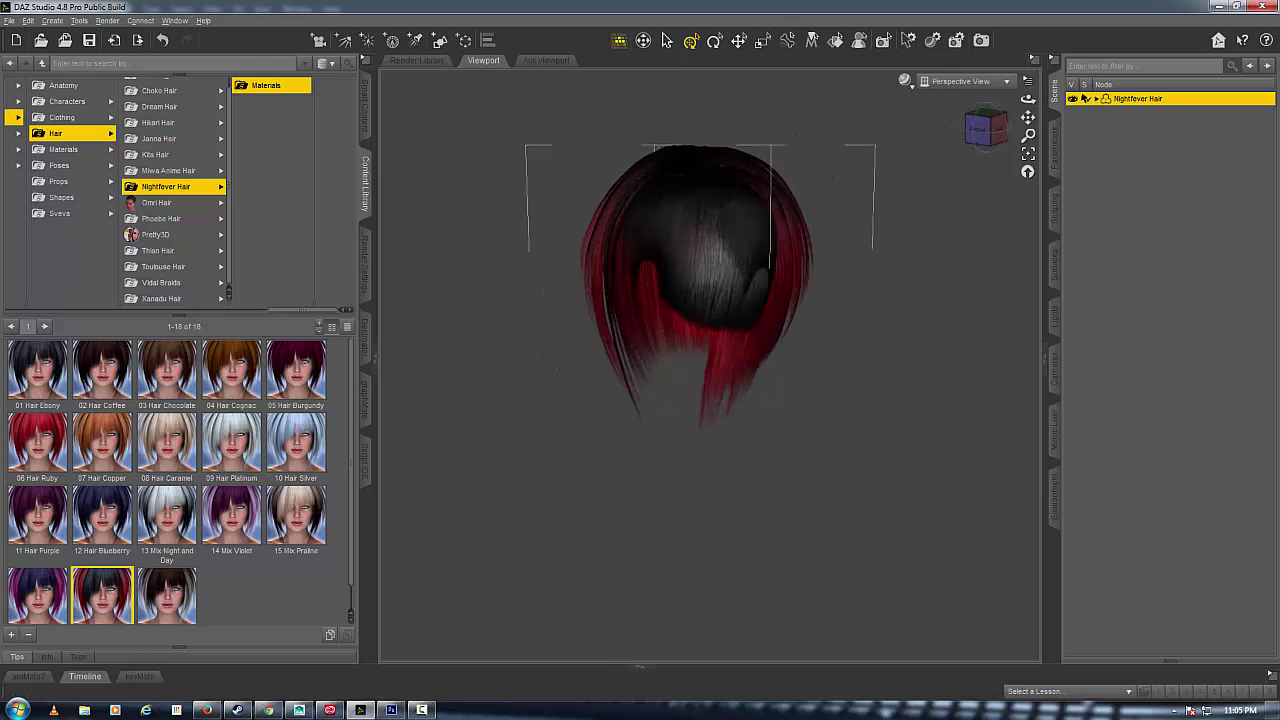
Export the hair scene as night_hair.fbx in Autodesk FBX format with the default export options
{"action": "left_click", "coordinate": [9, 20]}
{"action": "left_click", "coordinate": [128, 205]}
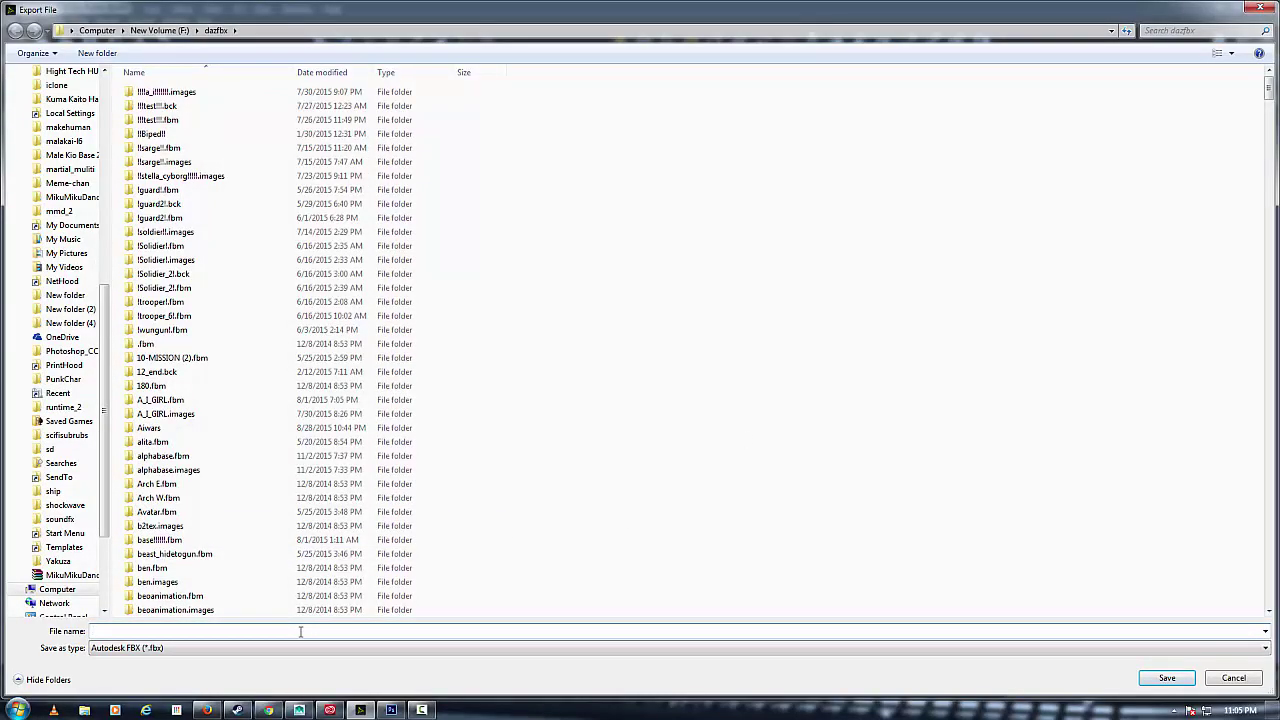
{"action": "type", "text": "night_hair"}
{"action": "left_click", "coordinate": [1163, 678]}
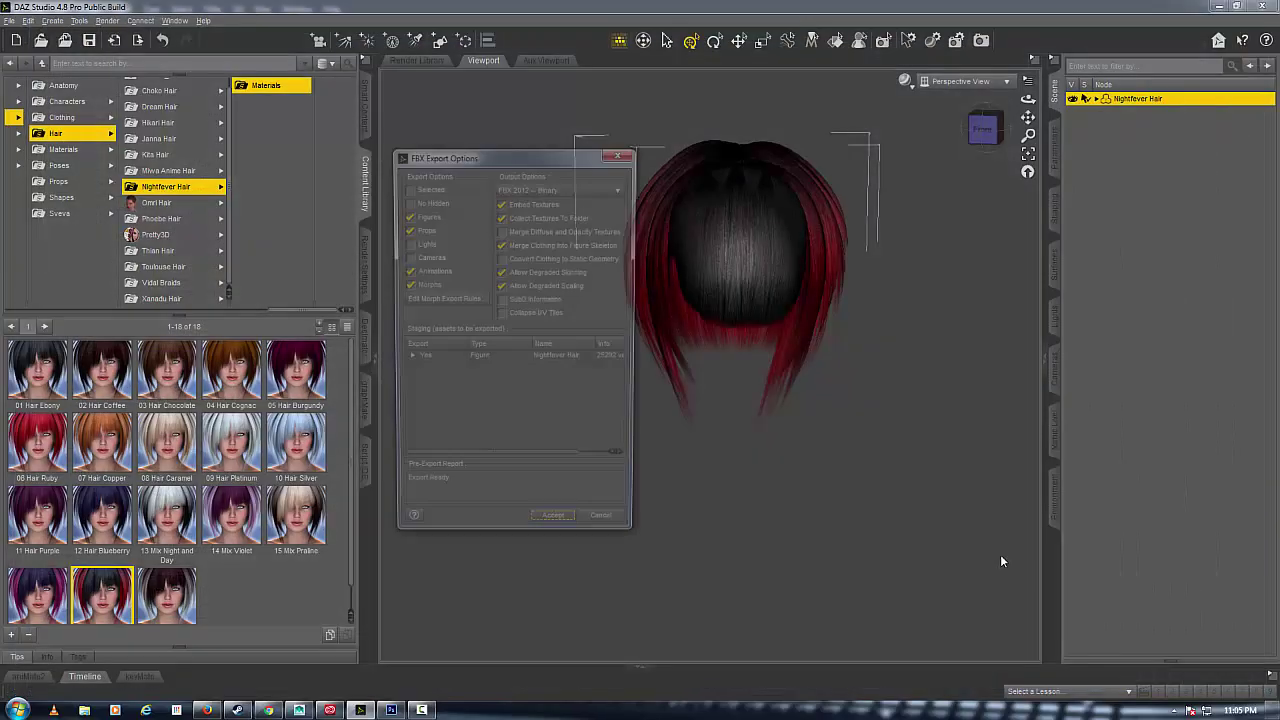
{"action": "left_click", "coordinate": [555, 531]}
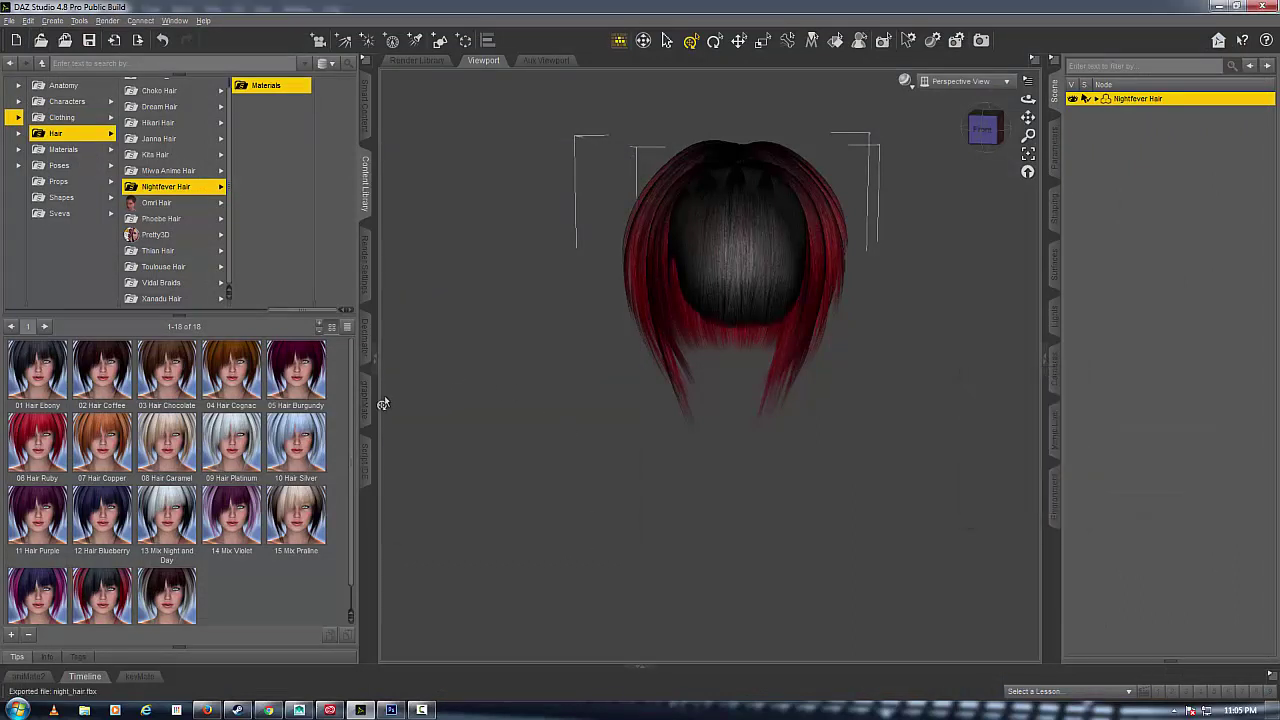
Select all nodes, prepare them for decimation and lower resolution to about 51% (22336 polygons)
{"action": "left_click", "coordinate": [366, 358]}
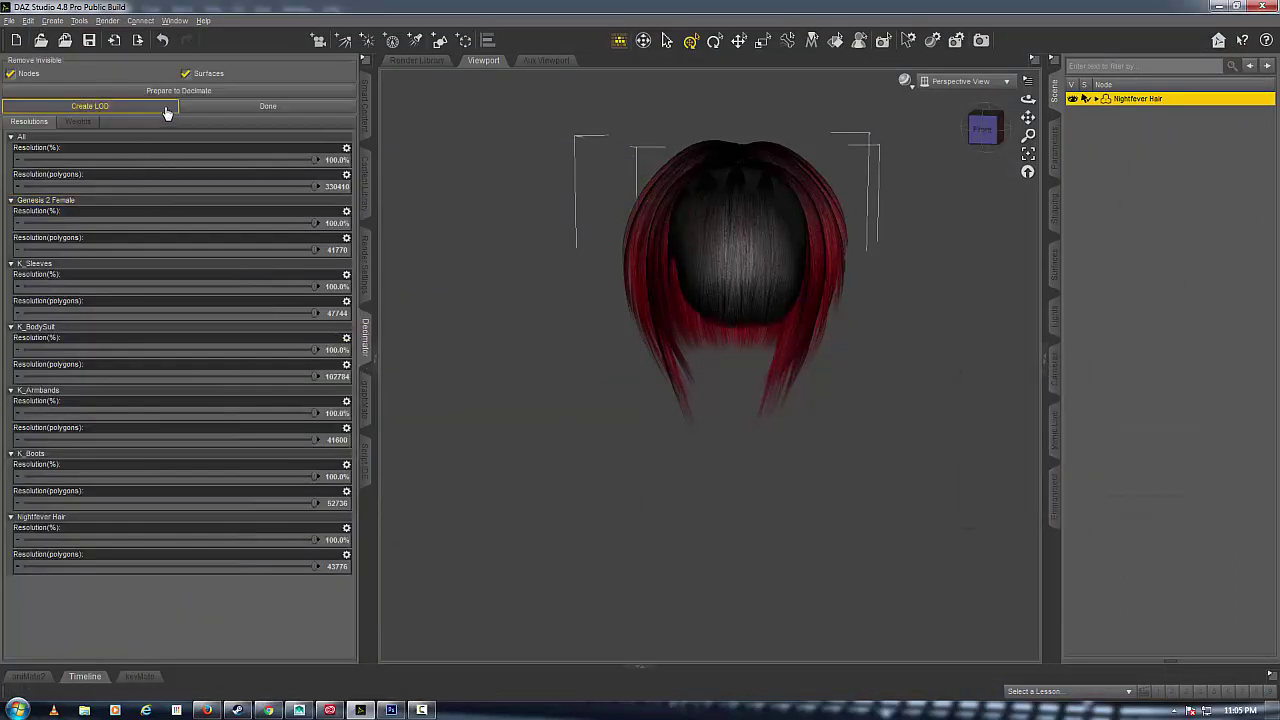
{"action": "right_click", "coordinate": [516, 165]}
{"action": "left_click", "coordinate": [546, 165]}
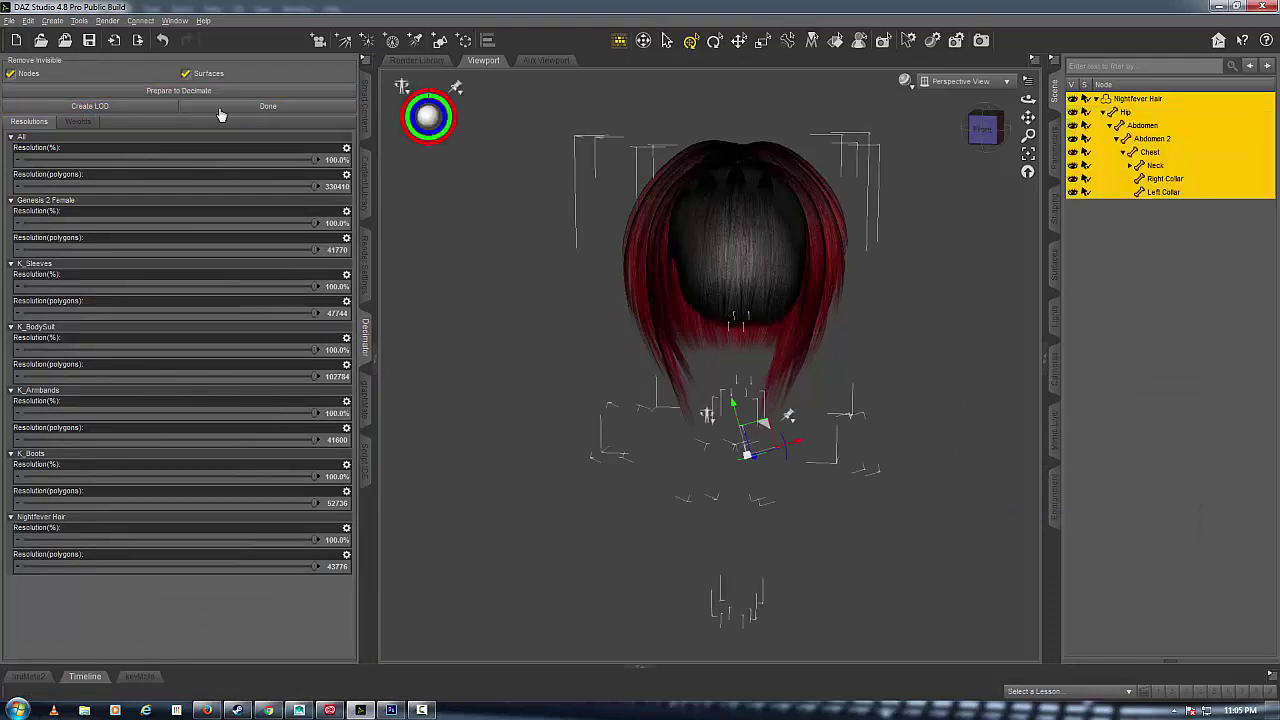
{"action": "left_click", "coordinate": [178, 92]}
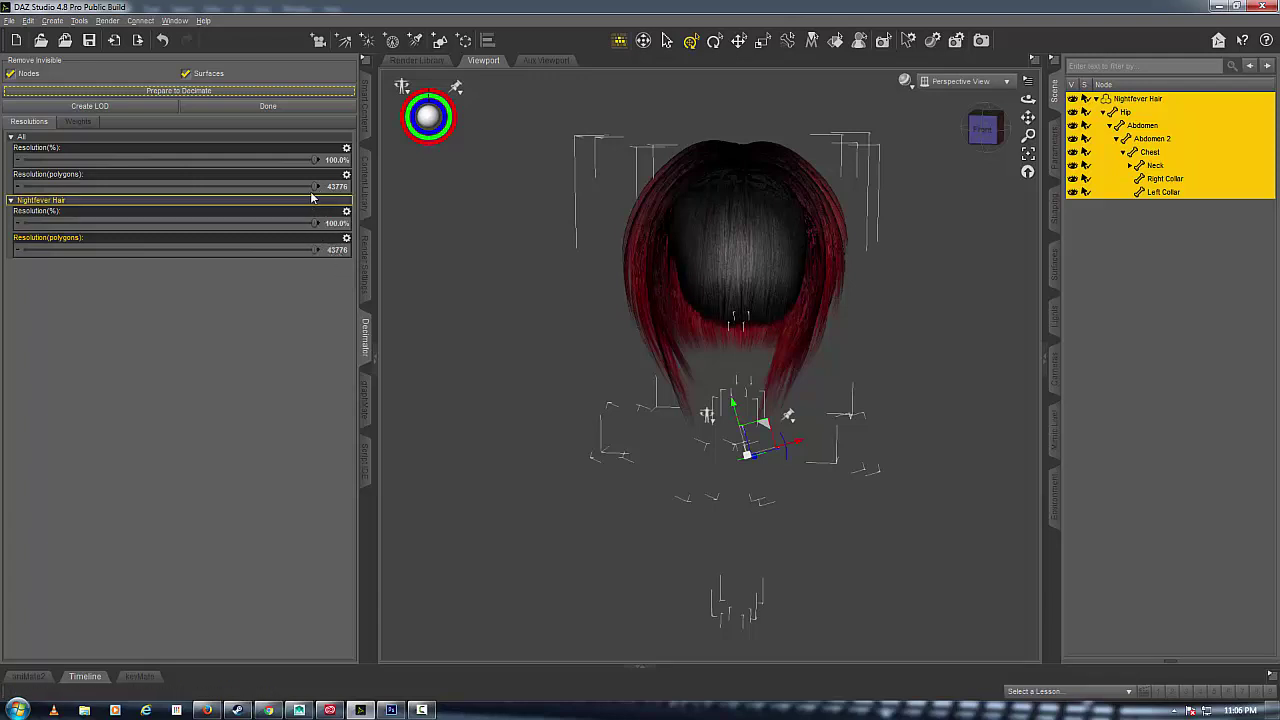
{"action": "left_click_drag", "start_coordinate": [316, 185], "coordinate": [172, 182]}
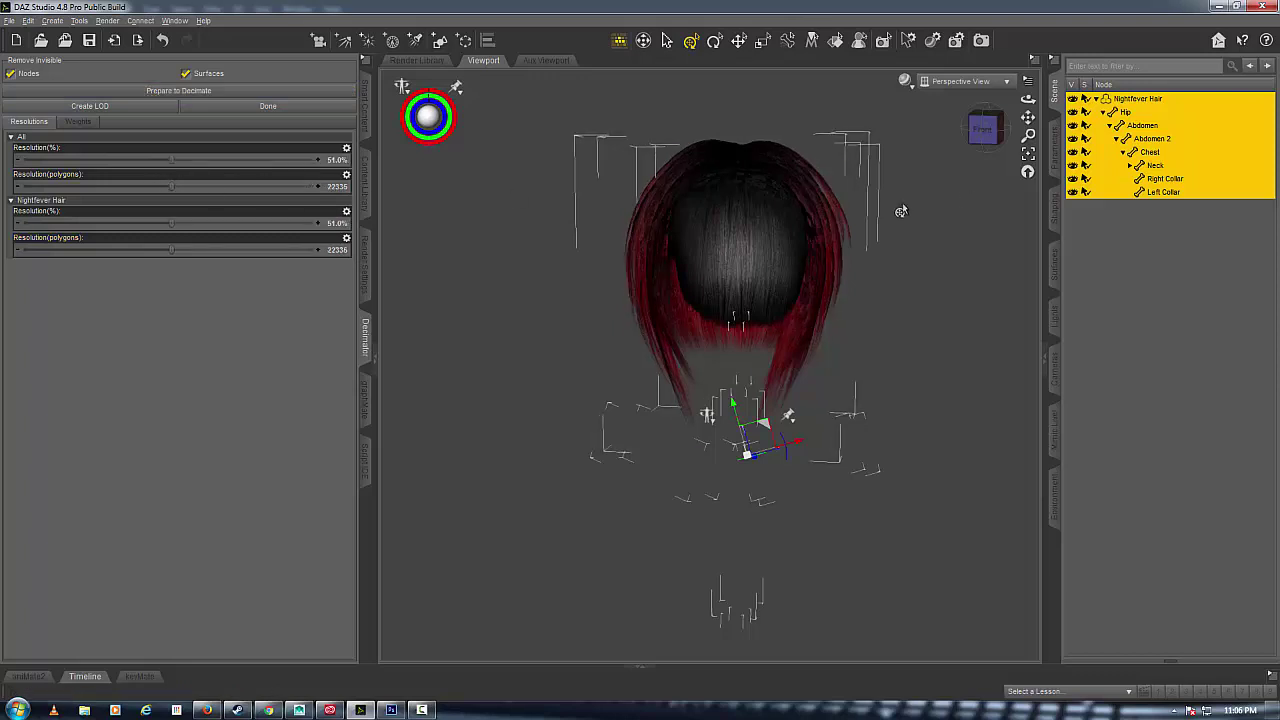
{"action": "mouse_move", "coordinate": [983, 128]}
{"action": "left_mouse_down"}
{"action": "mouse_move", "coordinate": [968, 124]}
{"action": "mouse_move", "coordinate": [978, 127]}
{"action": "left_mouse_up"}
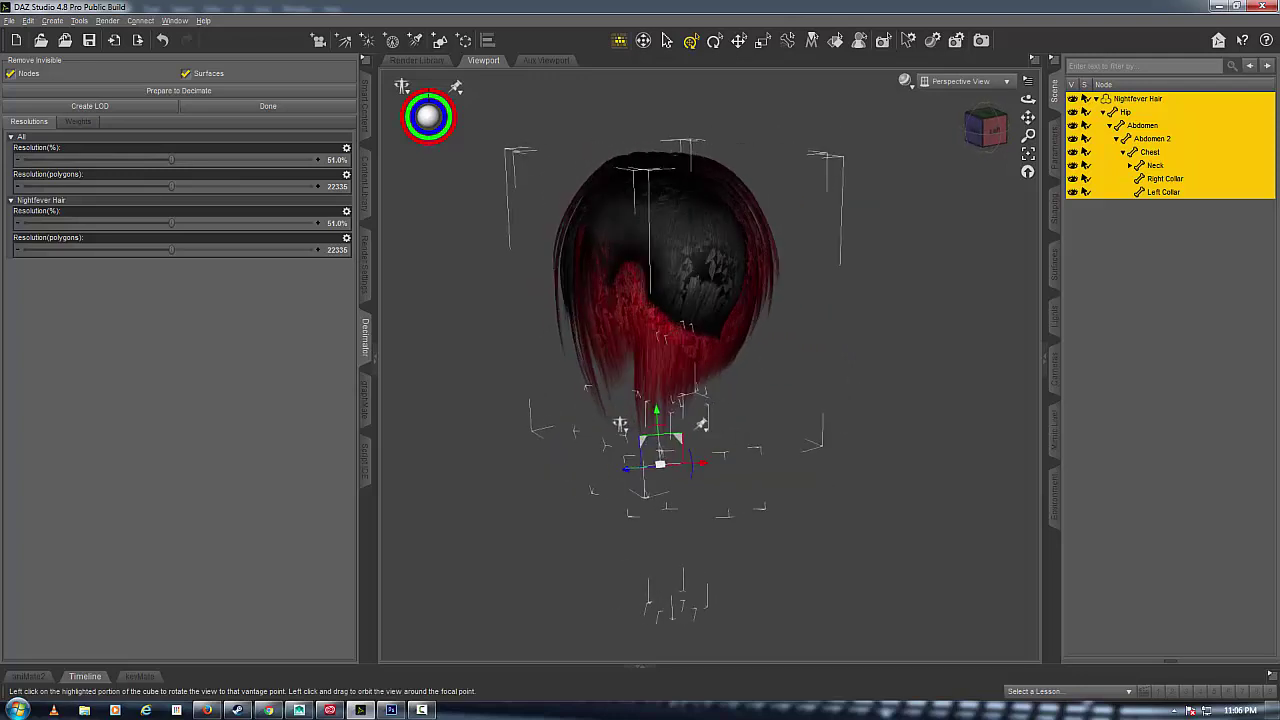
Render a test image of the decimated hair from the General render settings
{"action": "left_click", "coordinate": [107, 20]}
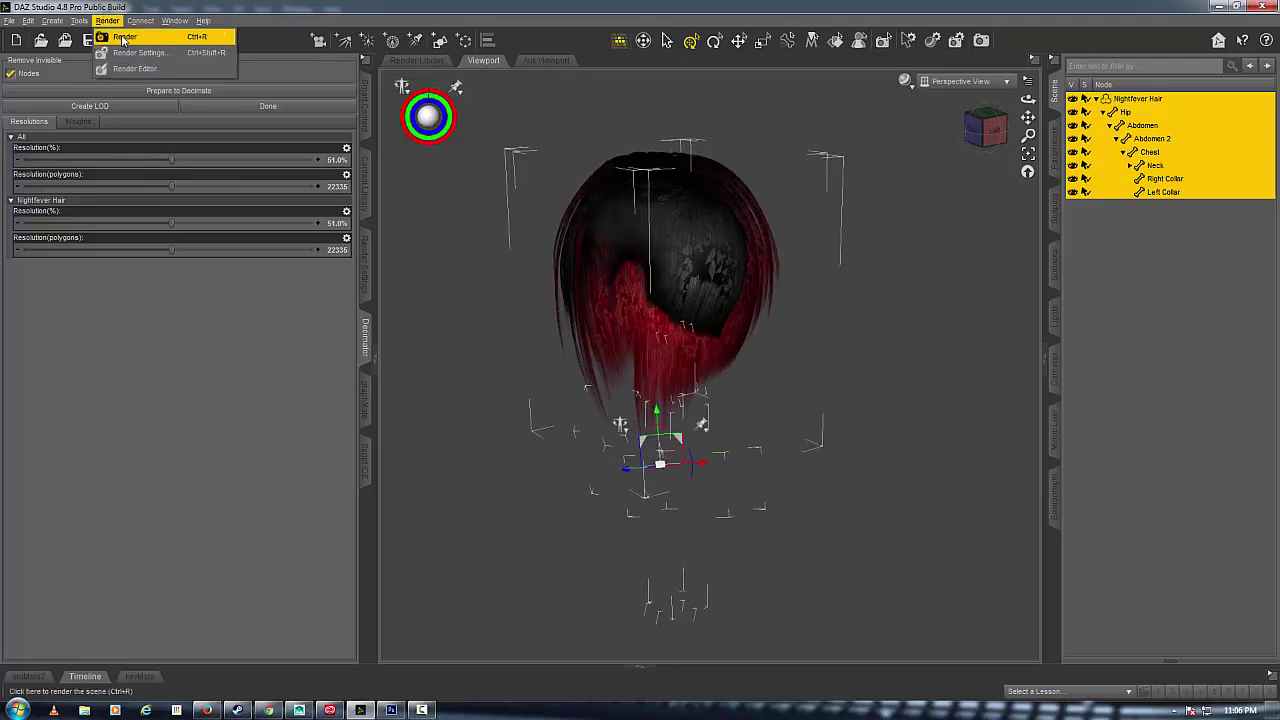
{"action": "left_click", "coordinate": [138, 52]}
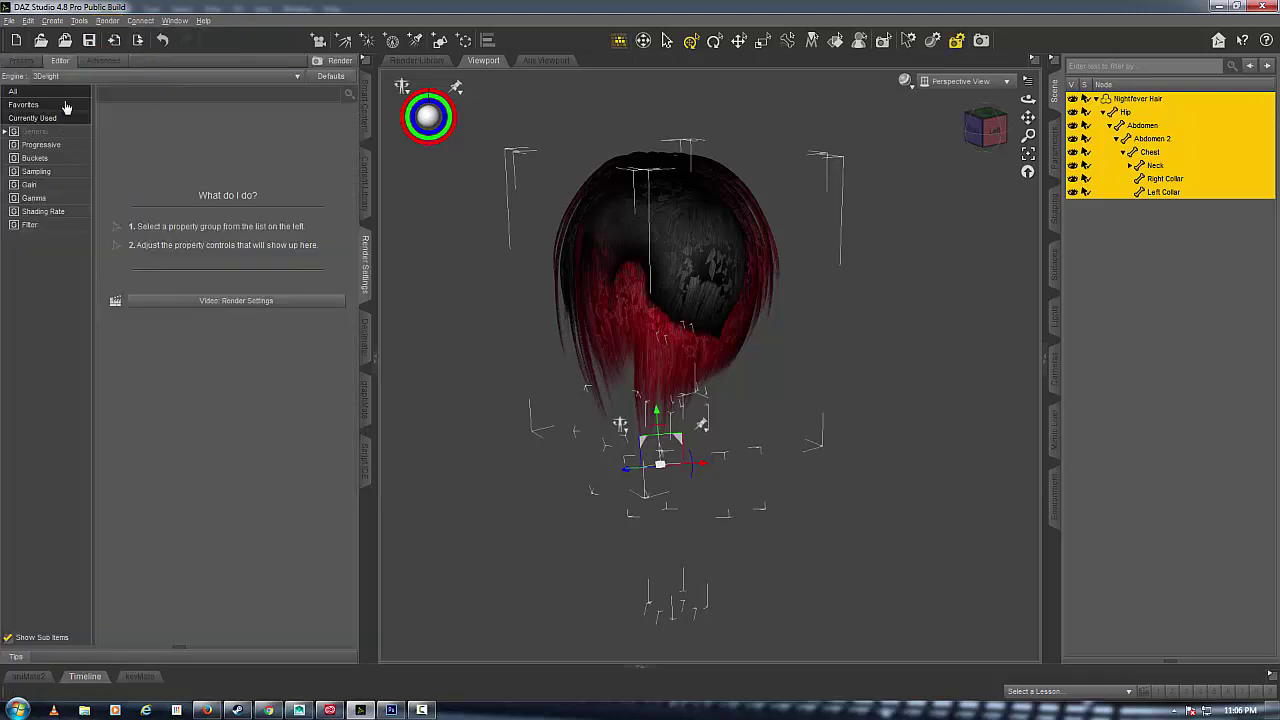
{"action": "left_click", "coordinate": [45, 133]}
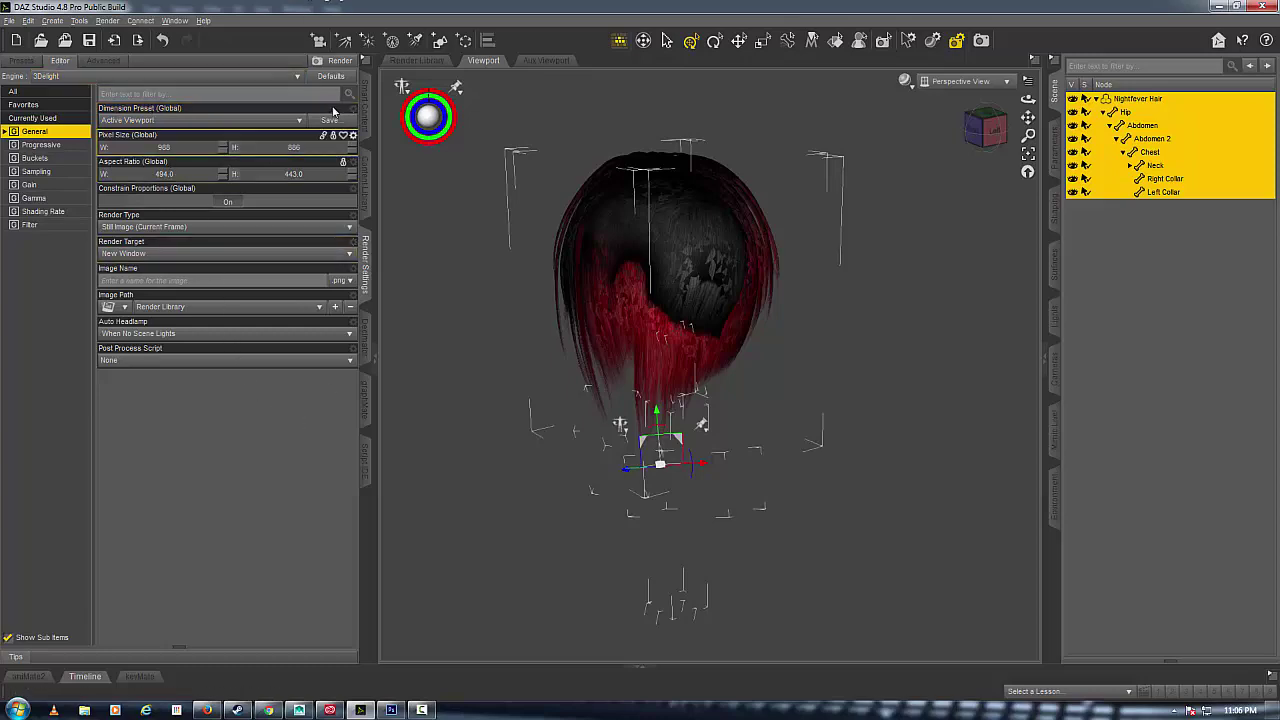
{"action": "left_click", "coordinate": [337, 63]}
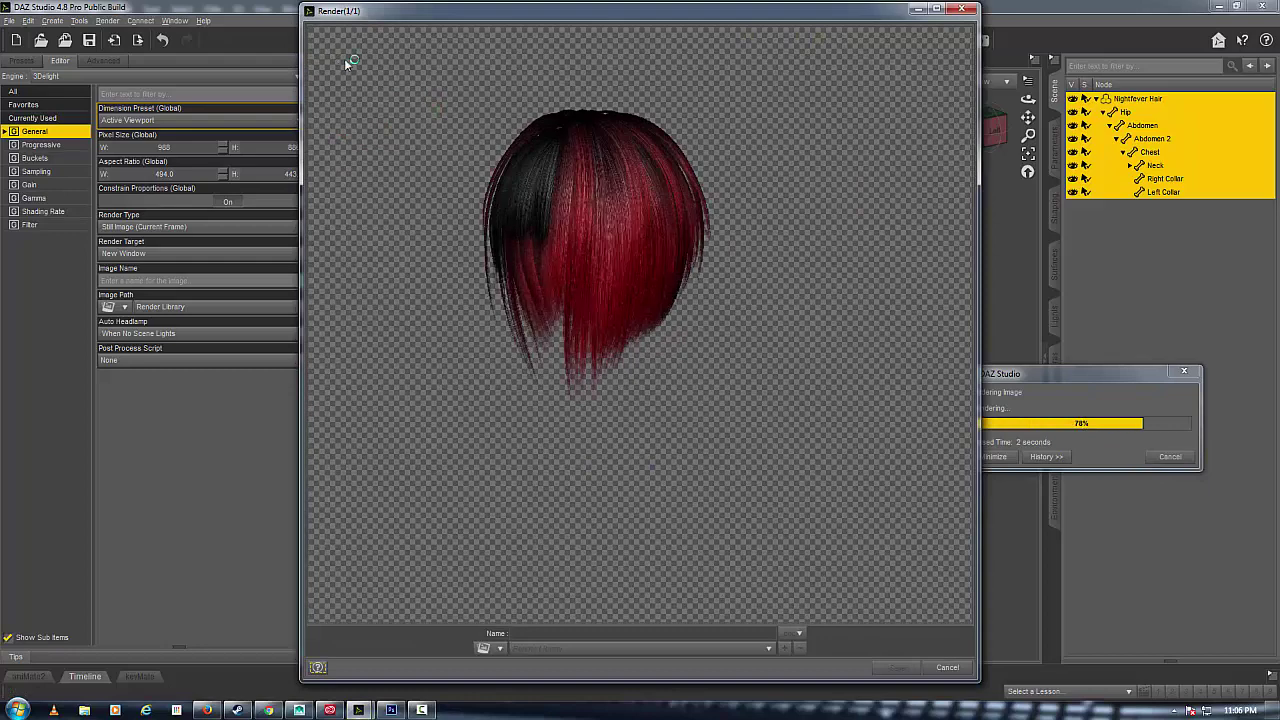
Close the render window, reset the viewport to Front and return to the Decimator settings
{"action": "left_click", "coordinate": [958, 9]}
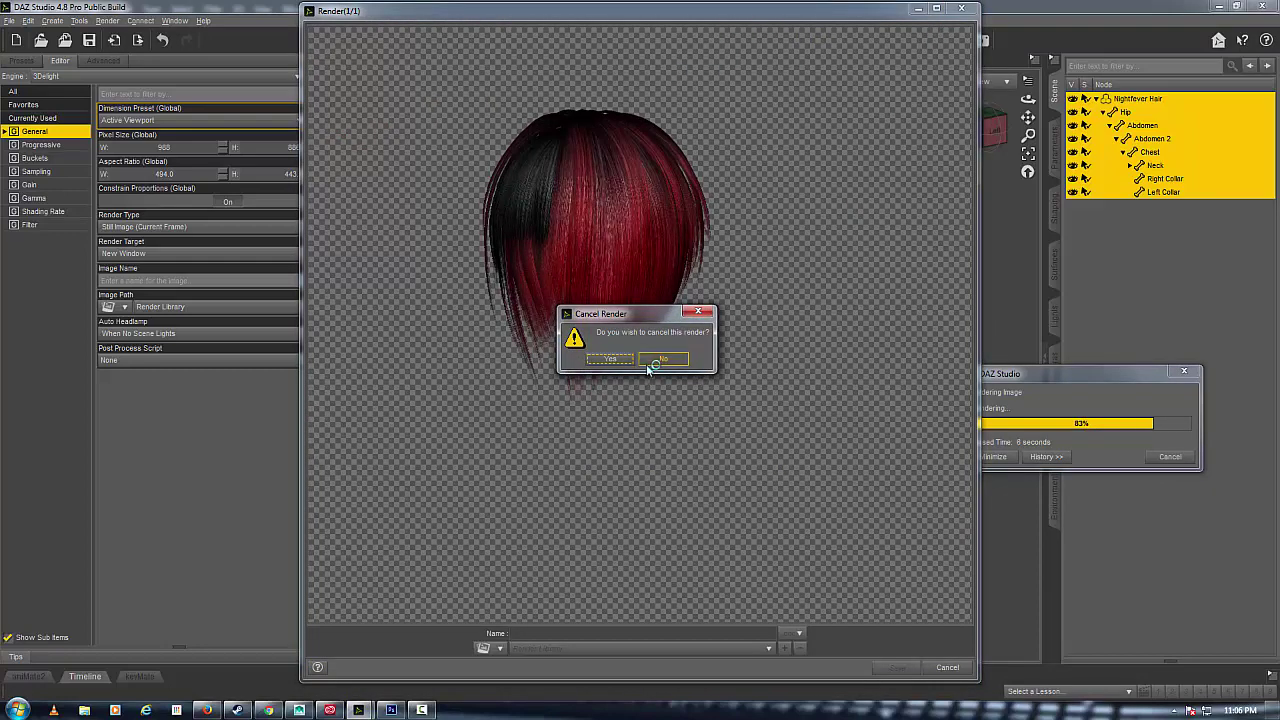
{"action": "left_click", "coordinate": [612, 362]}
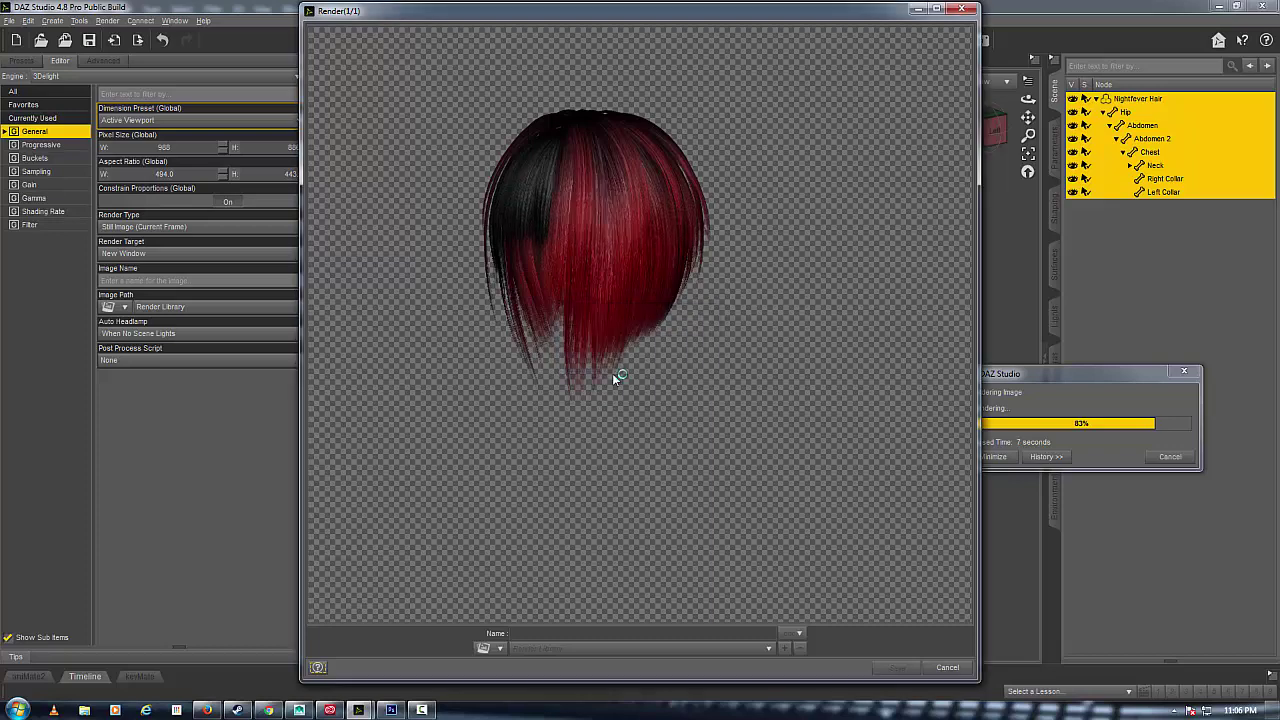
{"action": "left_click", "coordinate": [956, 10]}
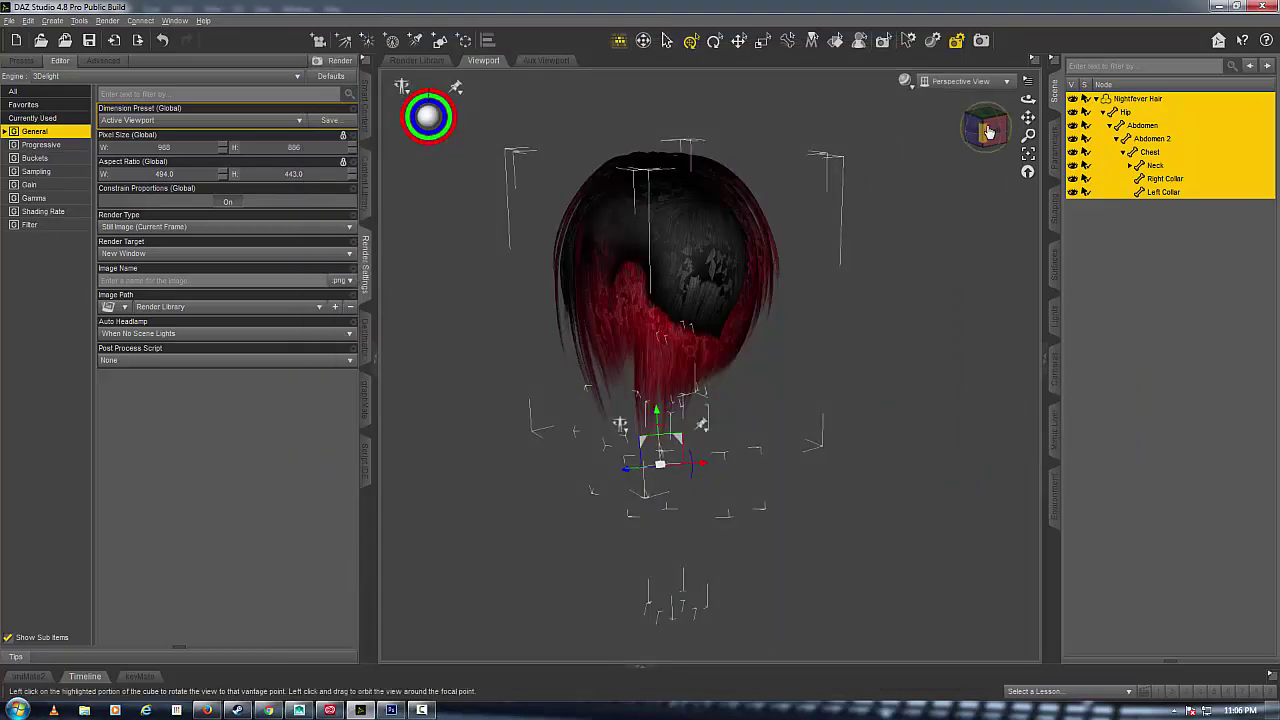
{"action": "left_click", "coordinate": [988, 131]}
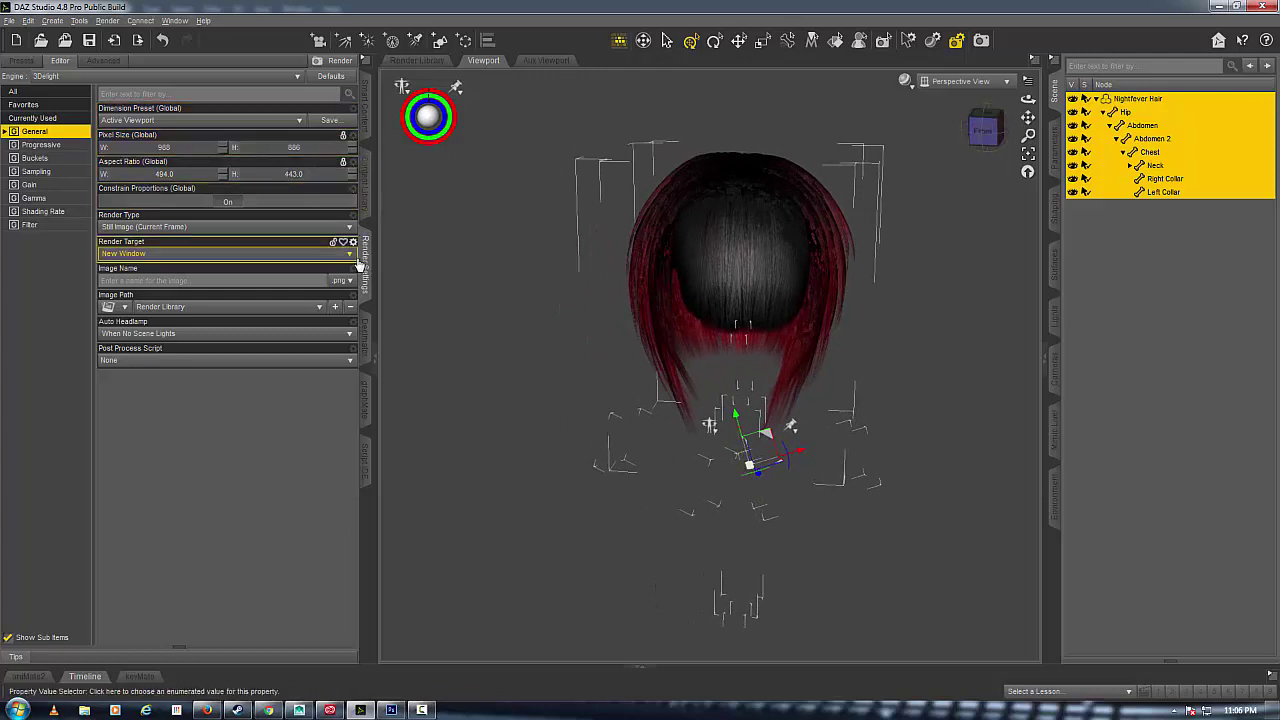
{"action": "left_click", "coordinate": [365, 338]}
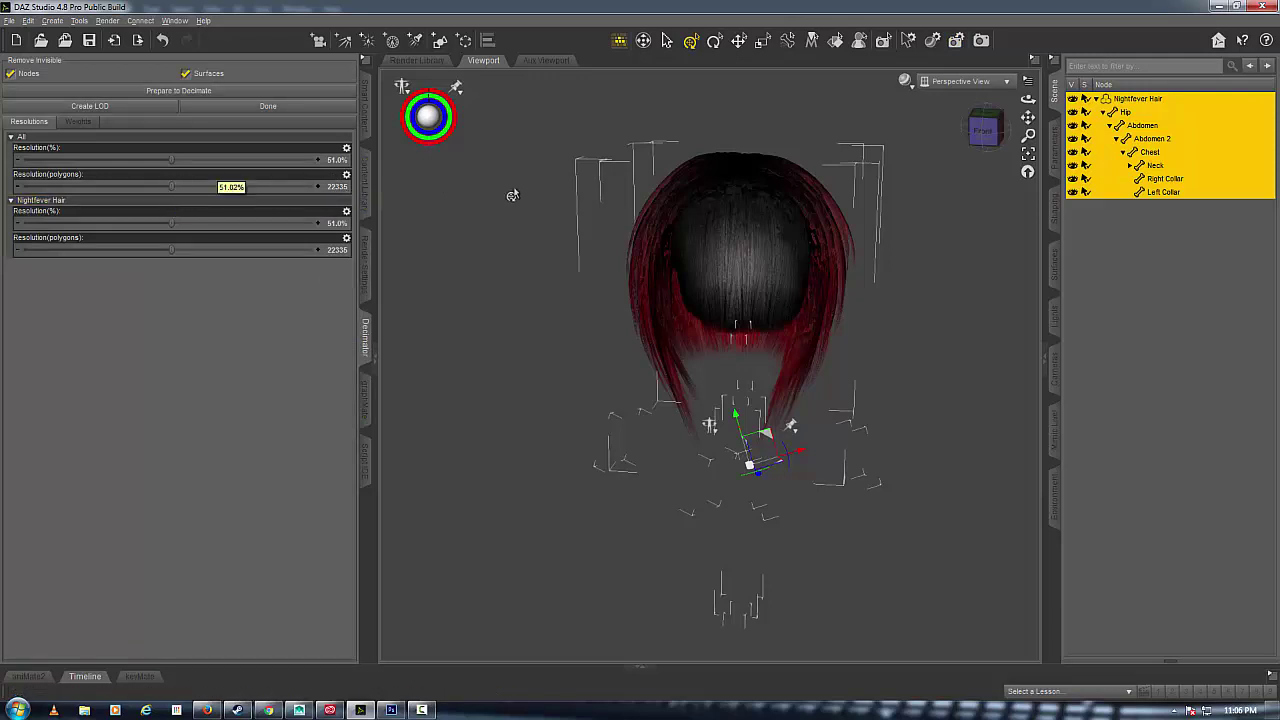
Re-export the decimated hair as night_hair.fbx, overwriting the old file and accepting the FBX options
{"action": "mouse_move", "coordinate": [985, 131]}
{"action": "left_mouse_down"}
{"action": "mouse_move", "coordinate": [920, 138]}
{"action": "mouse_move", "coordinate": [975, 133]}
{"action": "left_mouse_up"}
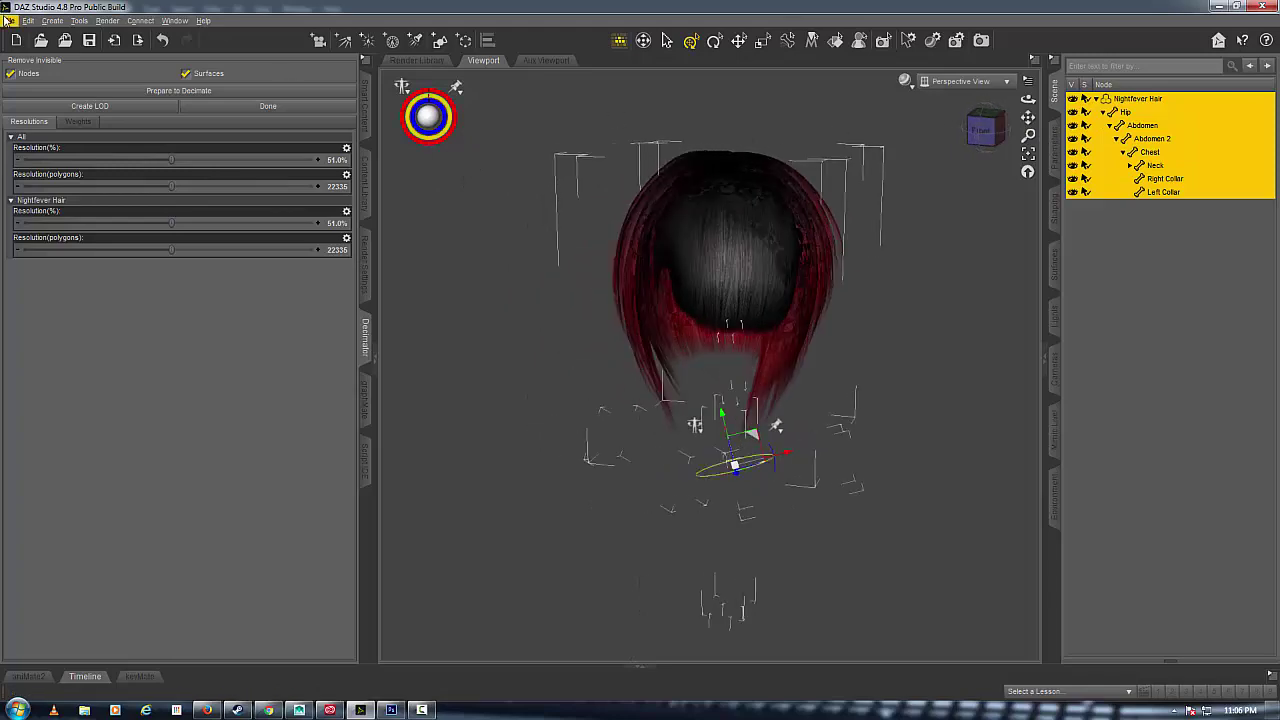
{"action": "left_click", "coordinate": [9, 20]}
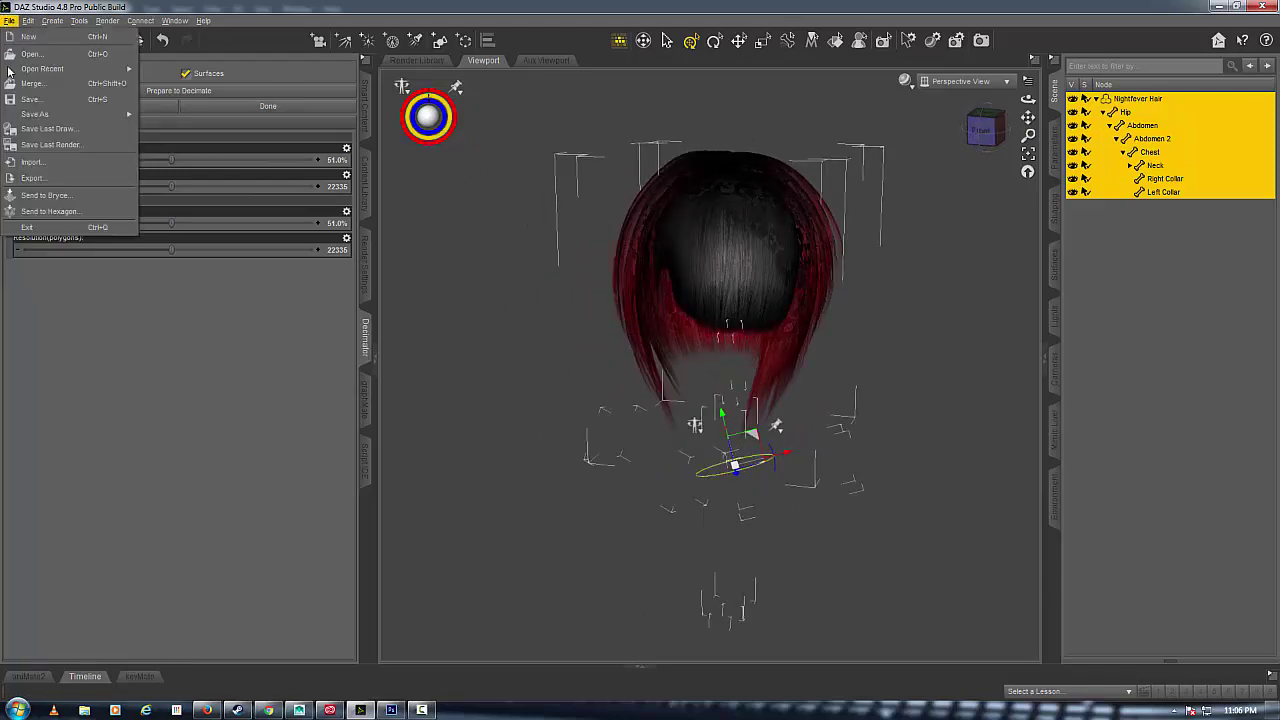
{"action": "left_click", "coordinate": [33, 178]}
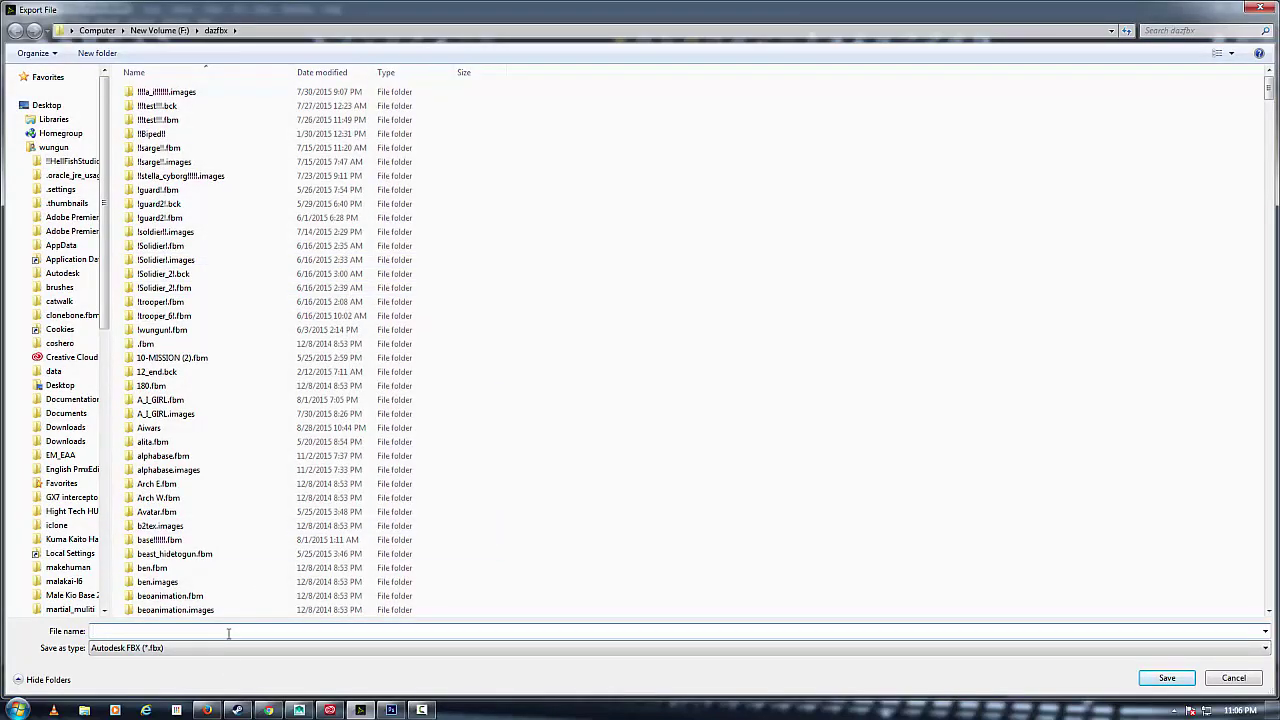
{"action": "type", "text": "night"}
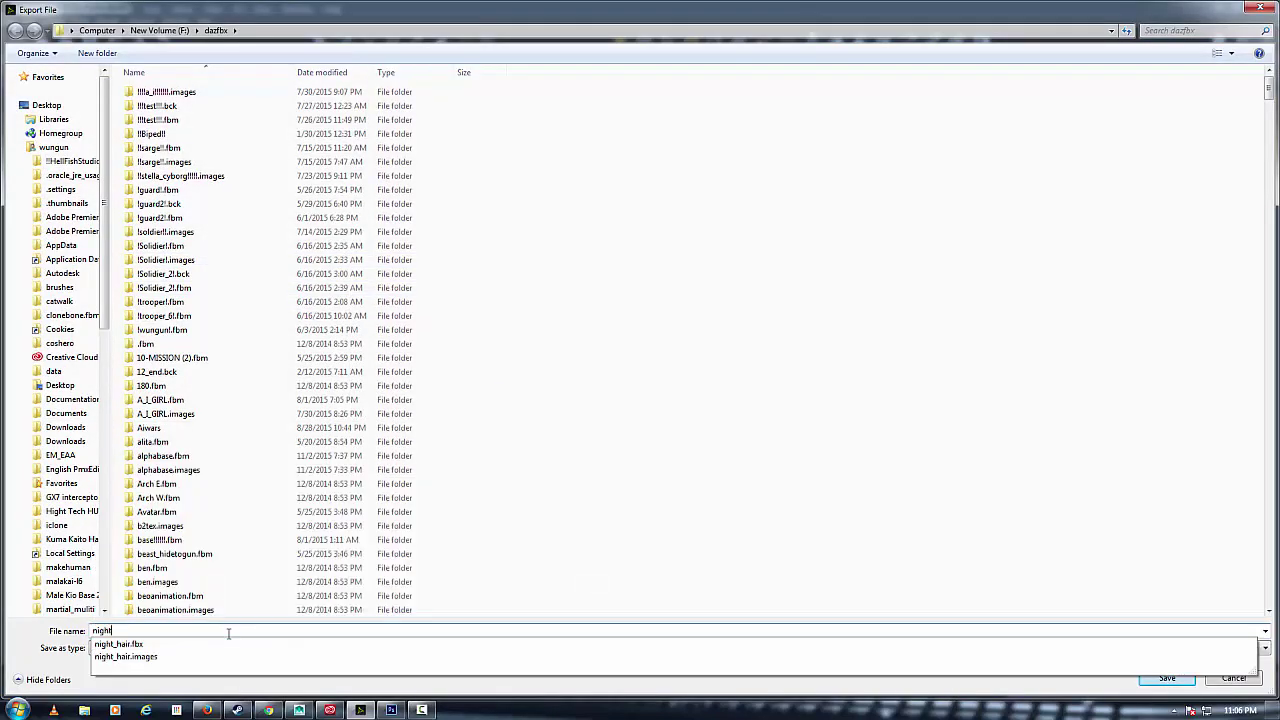
{"action": "left_click", "coordinate": [141, 645]}
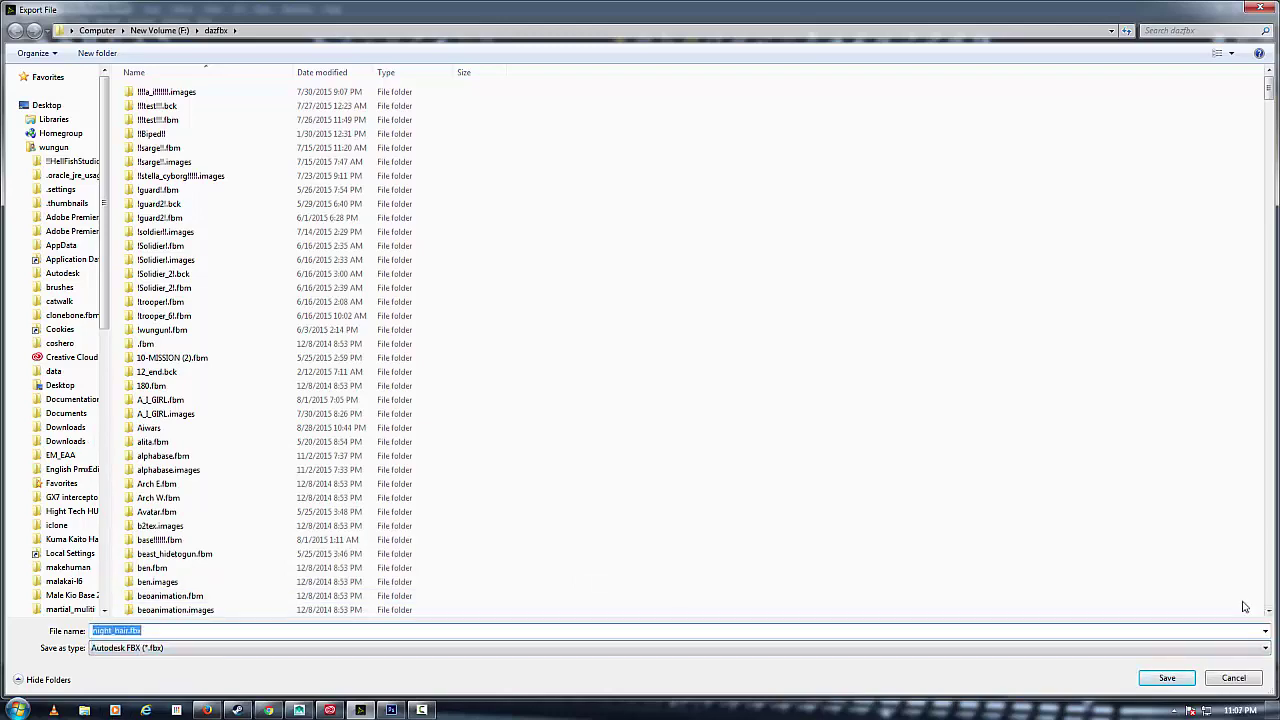
{"action": "left_click", "coordinate": [1169, 677]}
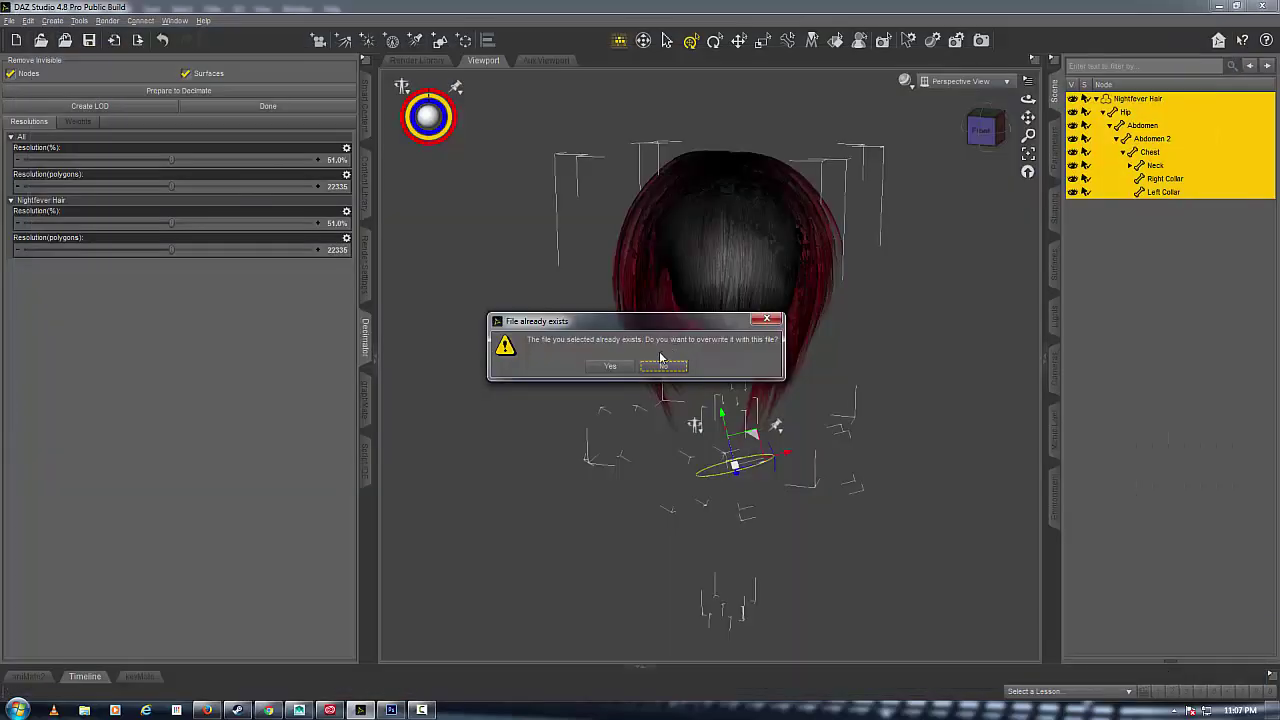
{"action": "left_click", "coordinate": [619, 368]}
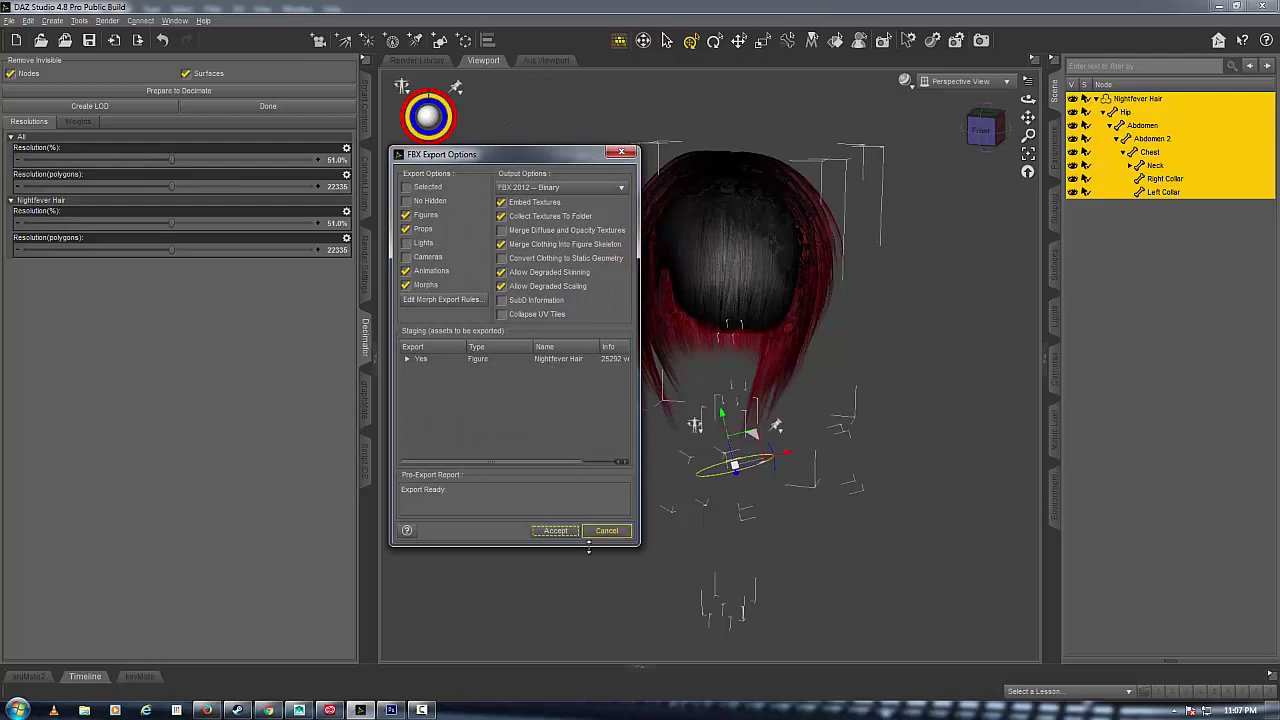
{"action": "left_click", "coordinate": [556, 531]}
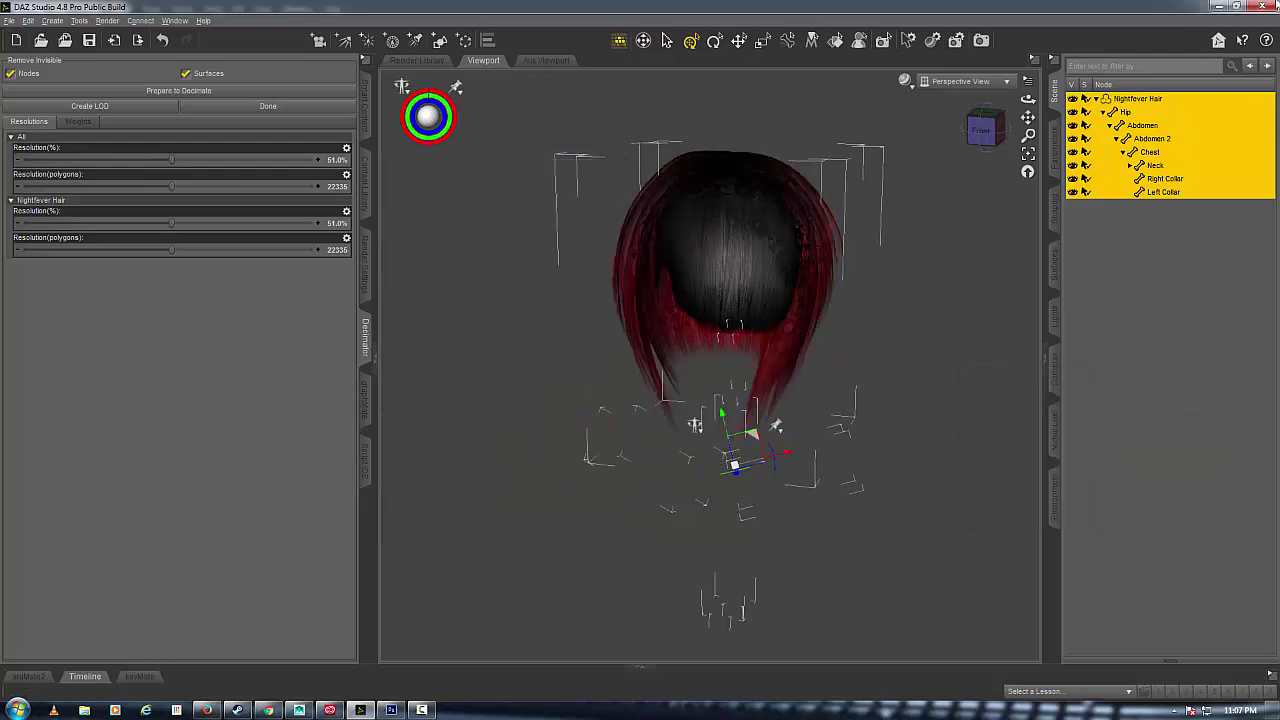
Quit DAZ Studio, abandoning the Filtered Save and declining to save scene changes
{"action": "left_click", "coordinate": [1263, 6]}
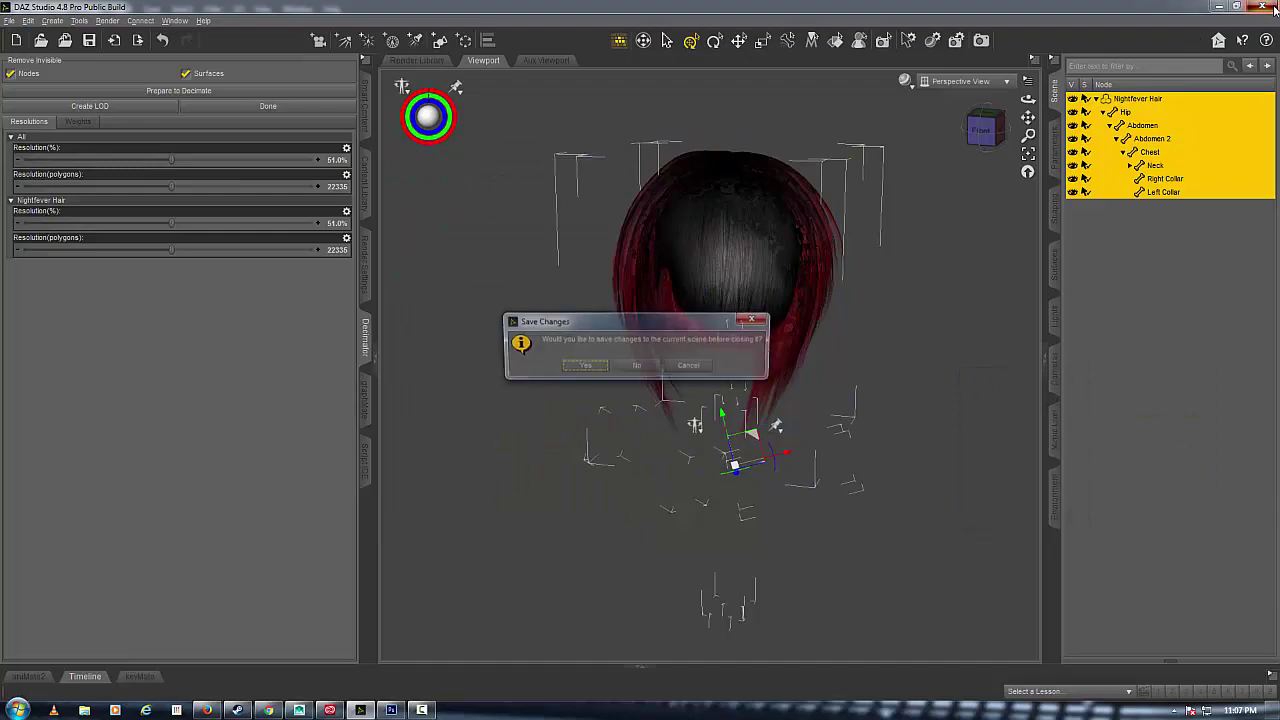
{"action": "left_click", "coordinate": [588, 365]}
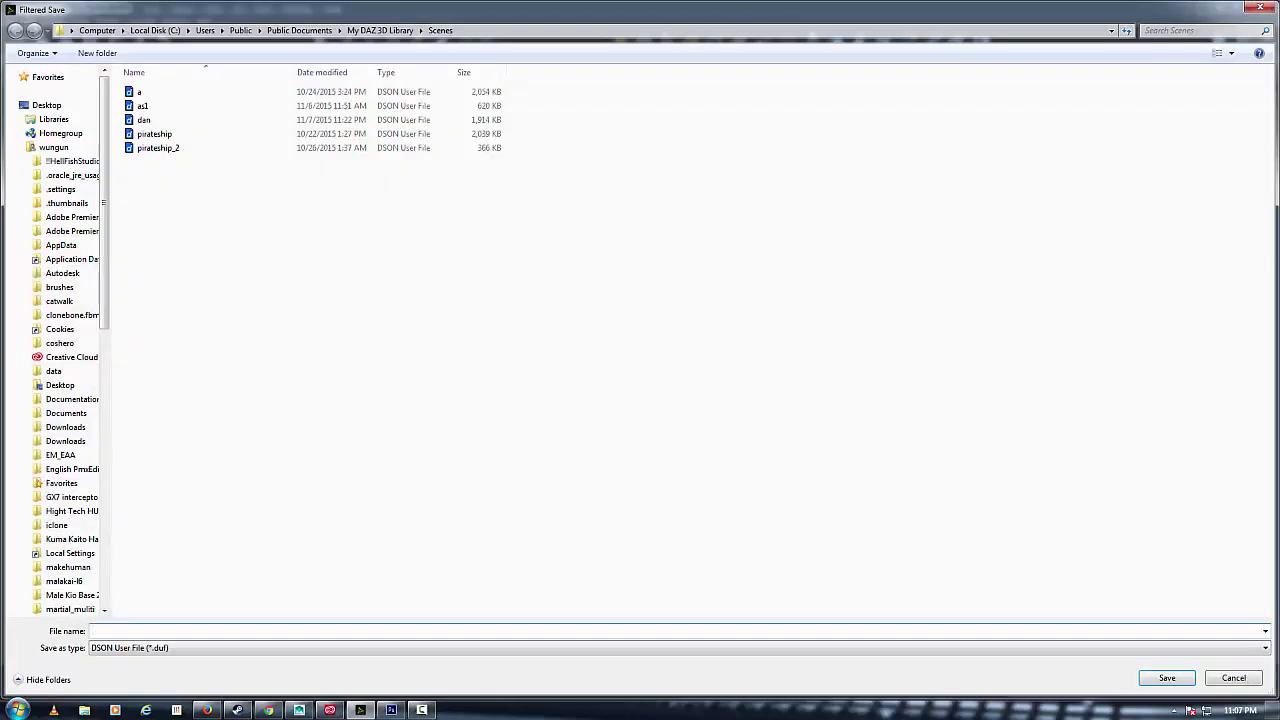
{"action": "left_click", "coordinate": [1259, 7]}
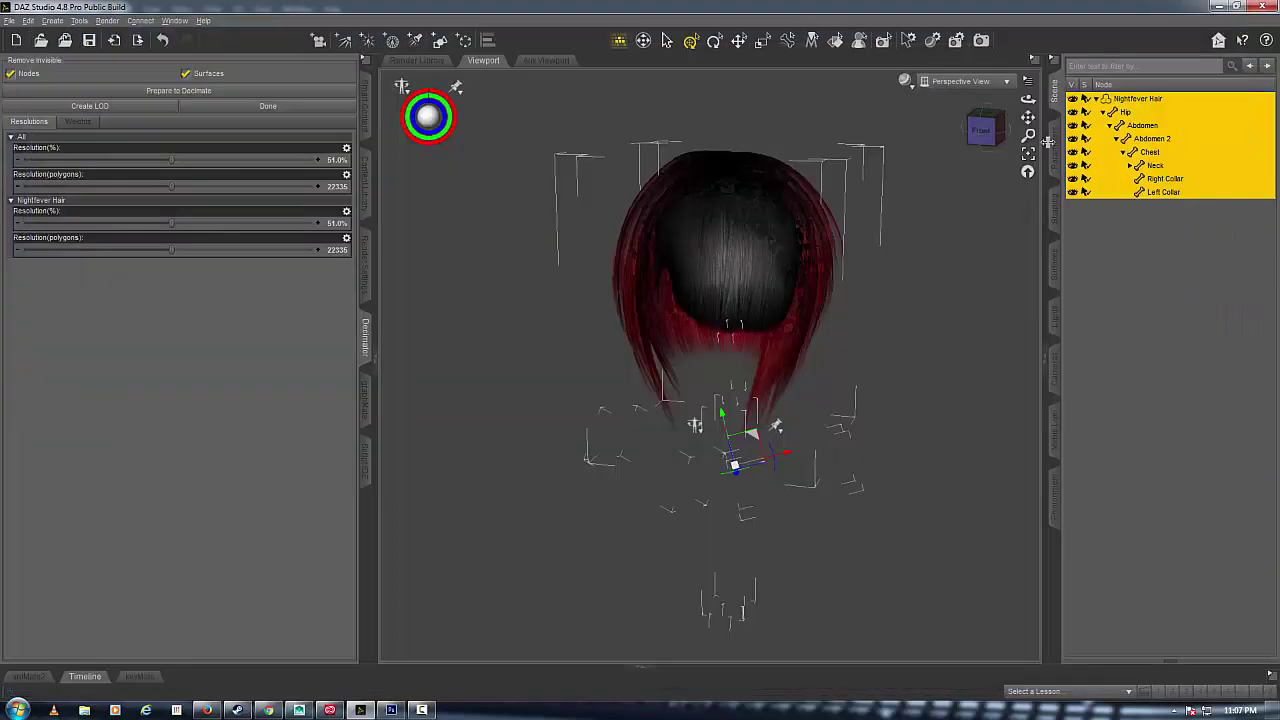
{"action": "left_click", "coordinate": [1263, 7]}
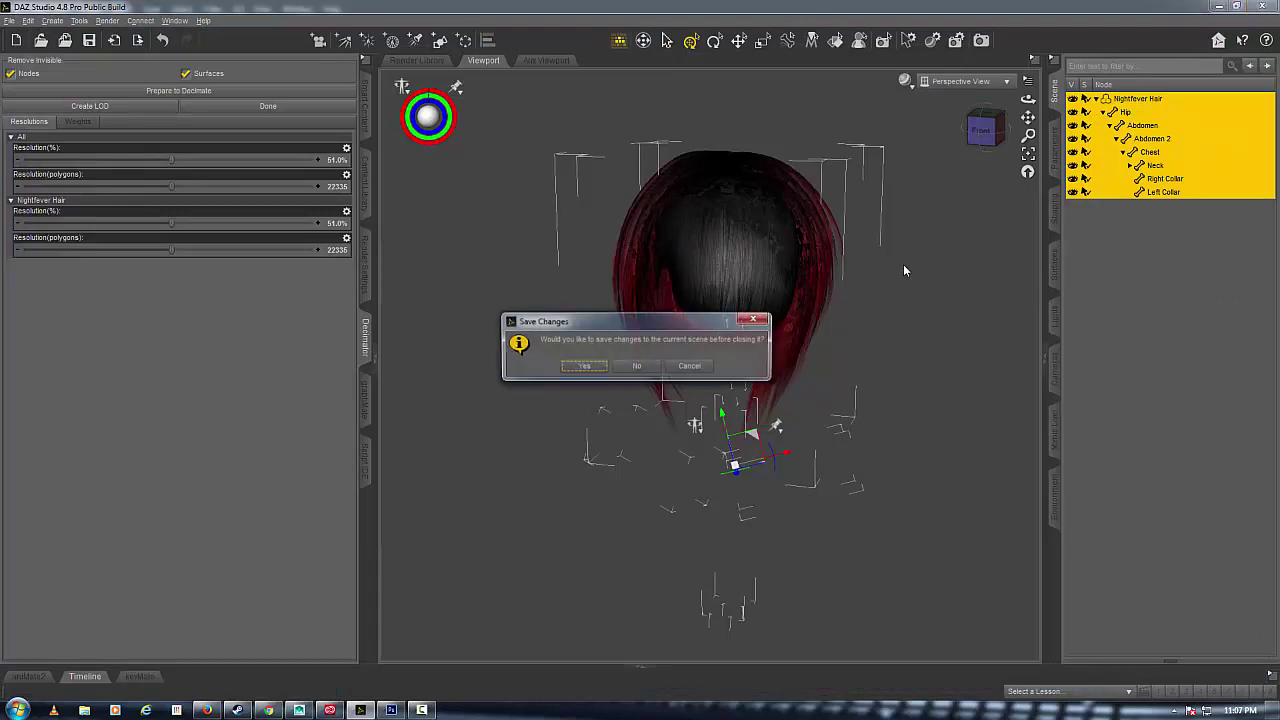
{"action": "left_click", "coordinate": [656, 369]}
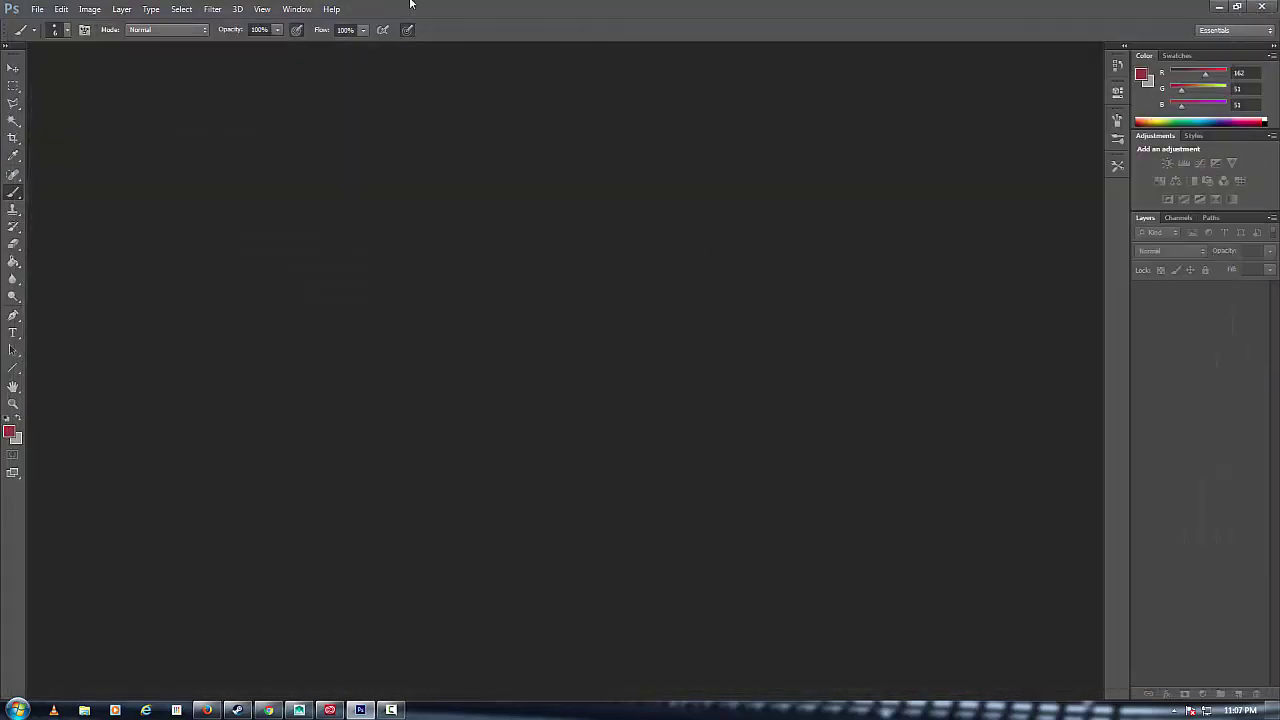
Close Photoshop and launch iClone 3DXchange v6.1 Pipeline from the Start menu
{"action": "left_click", "coordinate": [1261, 6]}
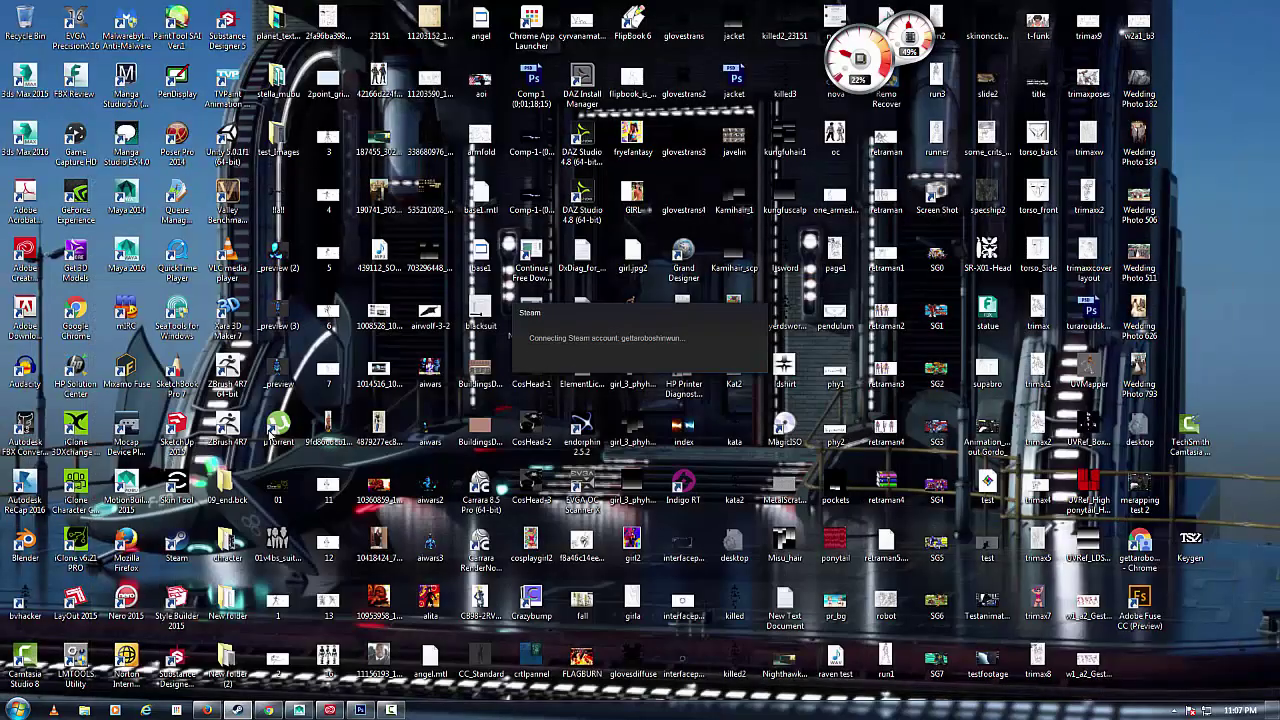
{"action": "left_click", "coordinate": [17, 709]}
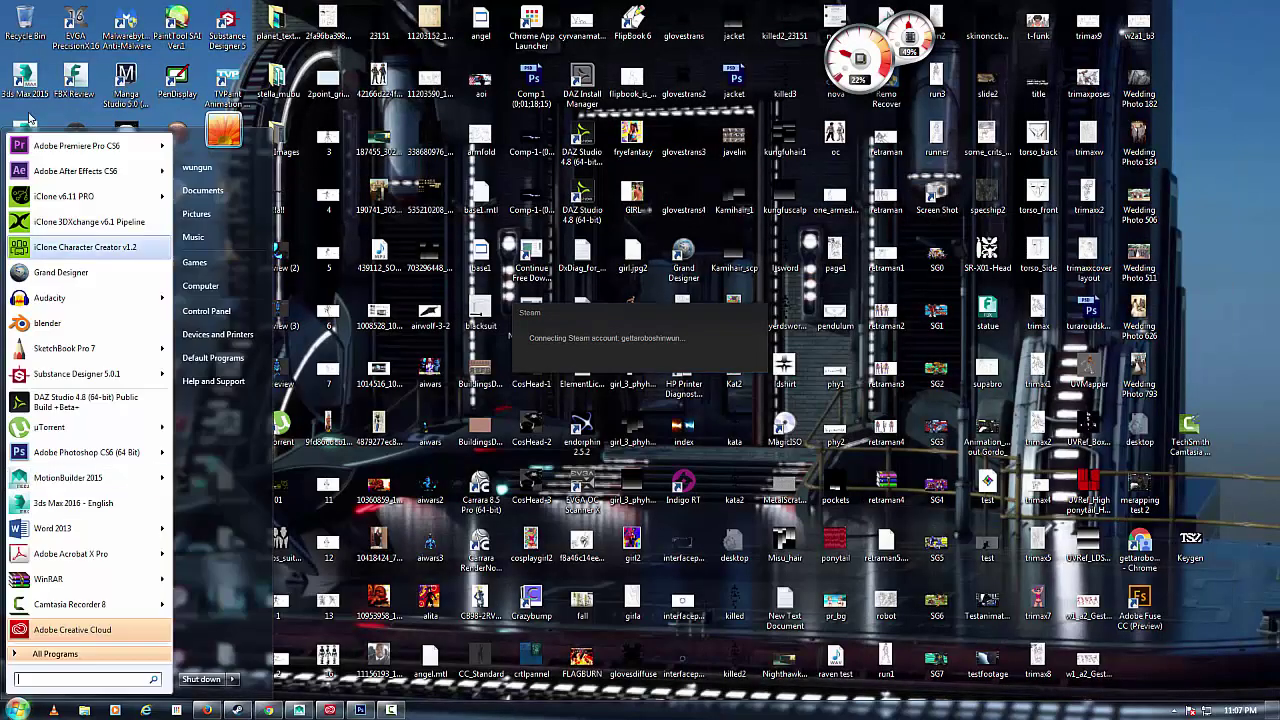
{"action": "left_click", "coordinate": [46, 222]}
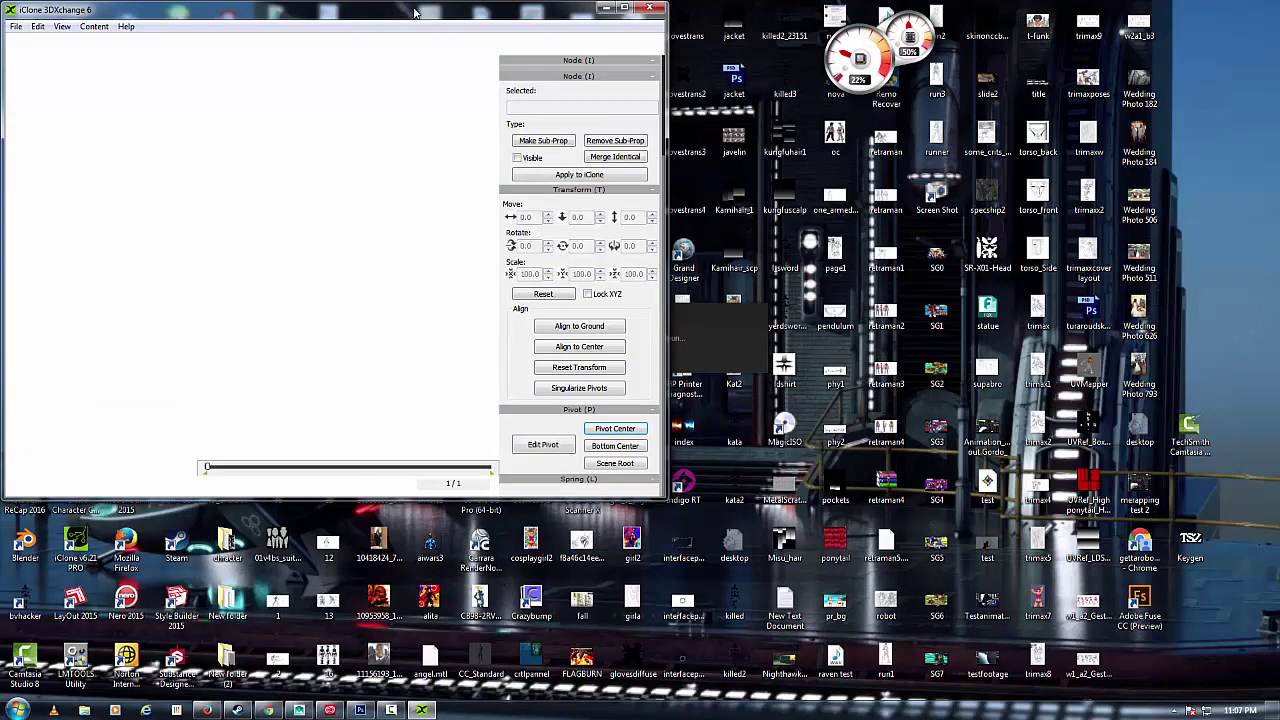
Maximize 3DXchange and point the file-open window at the New Volume (F:) drive
{"action": "double_click", "coordinate": [415, 12]}
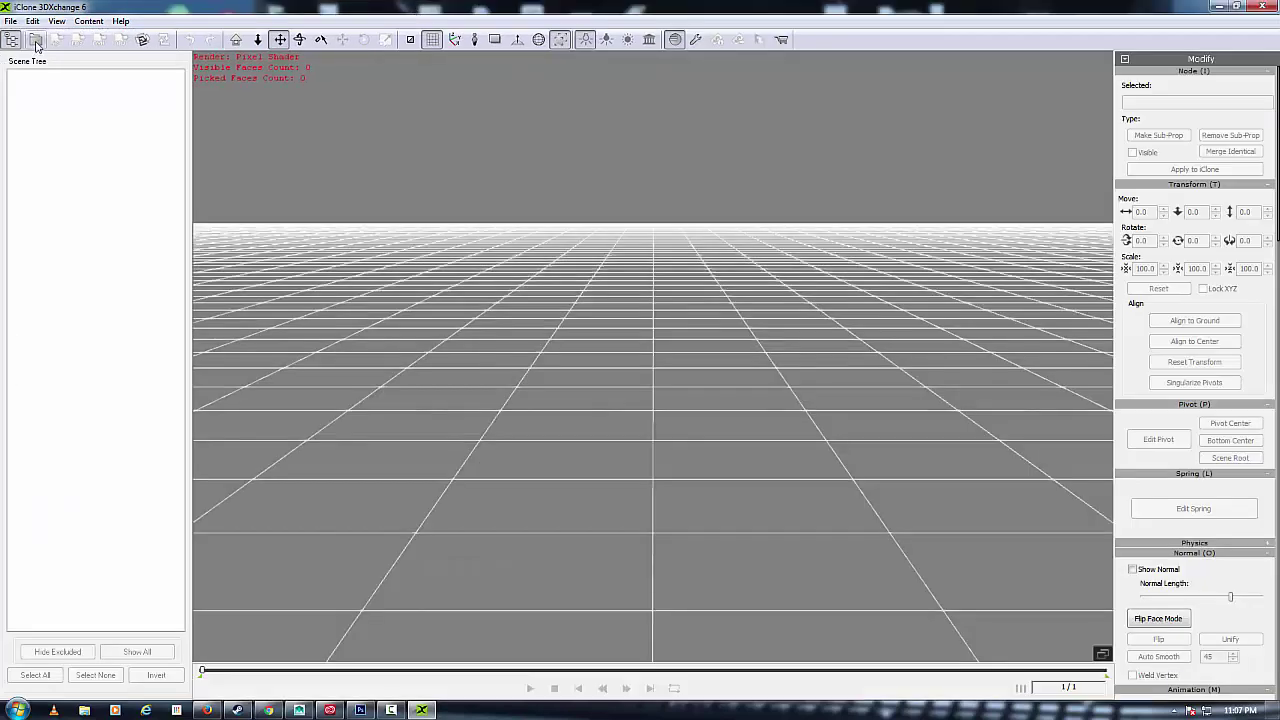
{"action": "left_click", "coordinate": [35, 42]}
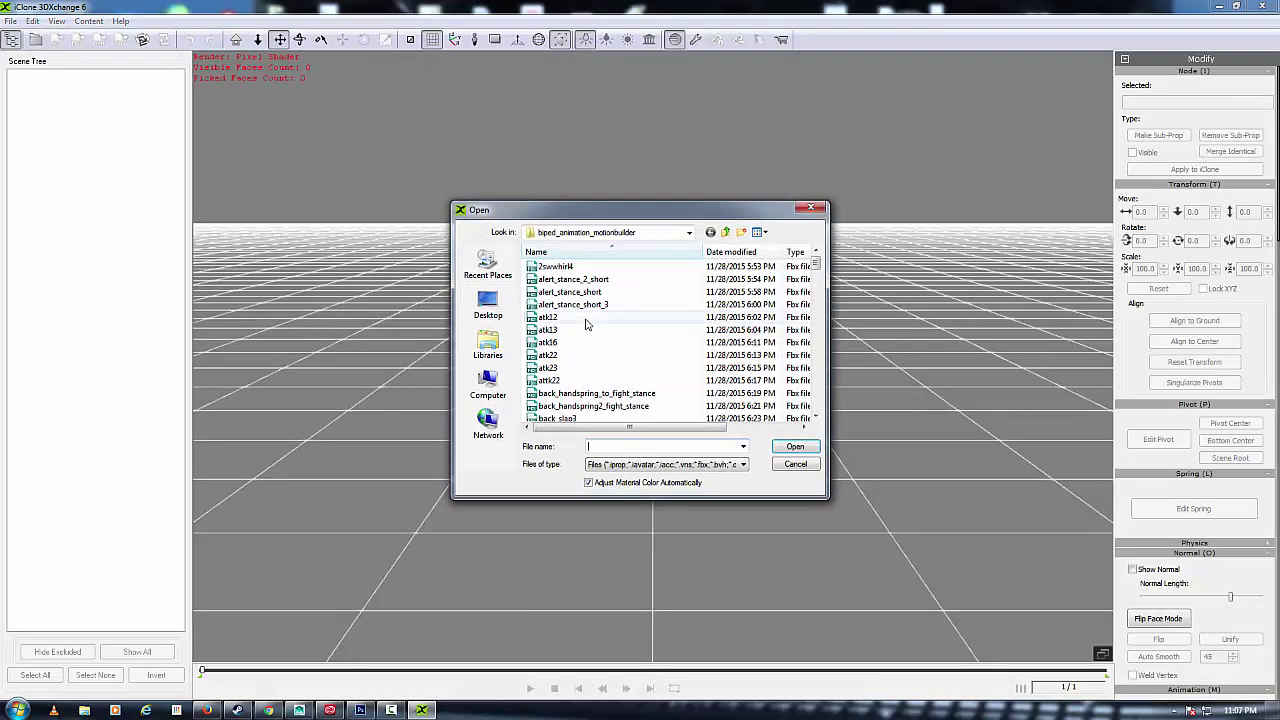
{"action": "left_click", "coordinate": [689, 232]}
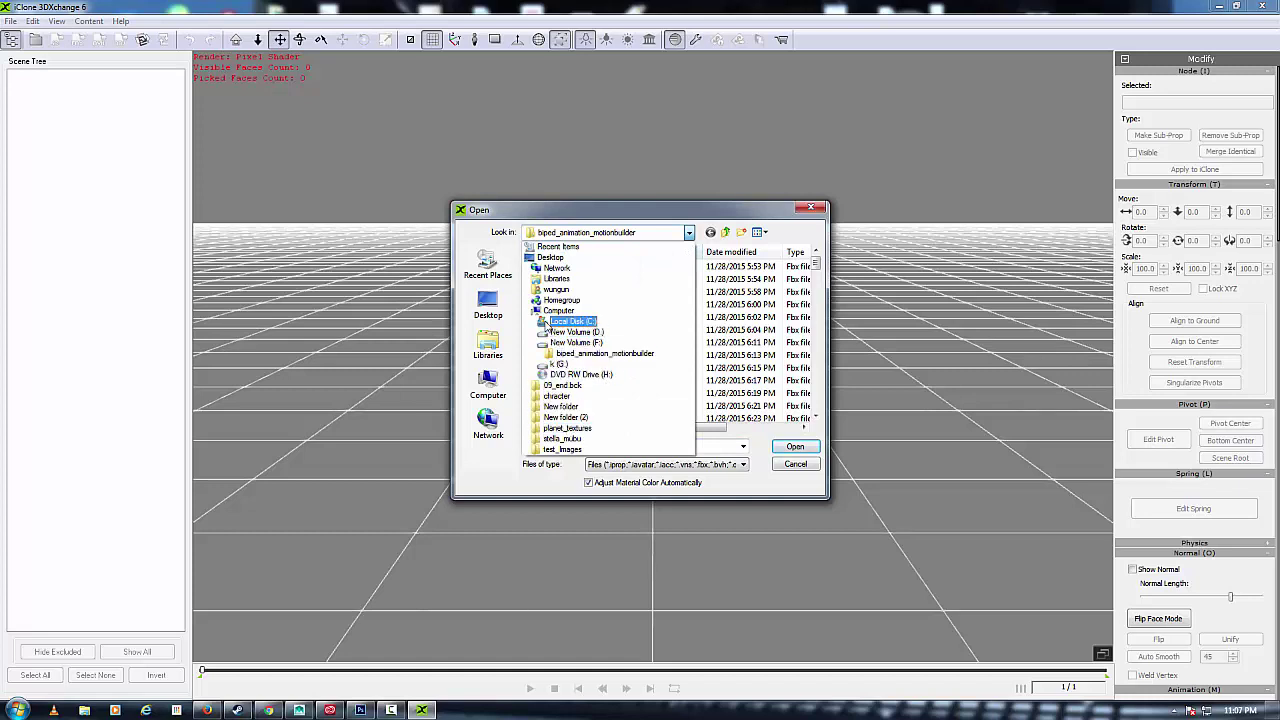
{"action": "left_click", "coordinate": [575, 344]}
Open the dazfbx folder and select the night_hair file
{"action": "scroll", "coordinate": [576, 347], "scroll_direction": "down", "scroll_amount": 4}
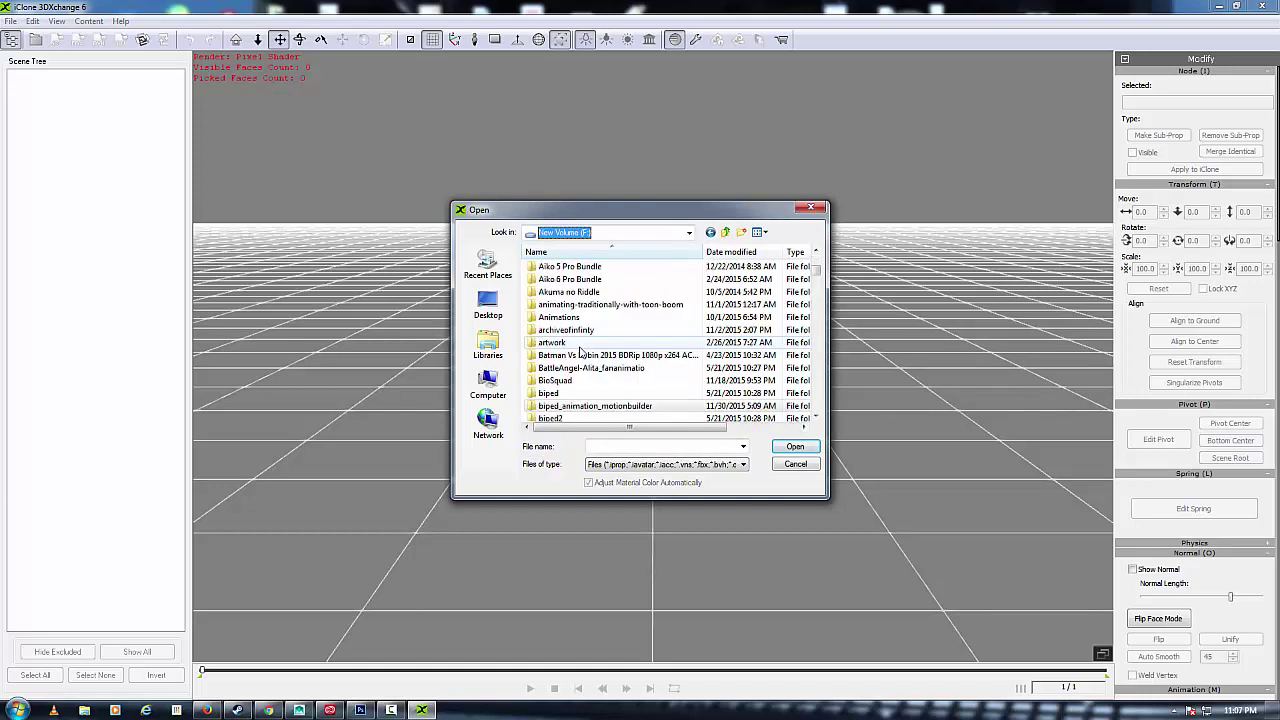
{"action": "scroll", "coordinate": [580, 357], "scroll_direction": "down", "scroll_amount": 10}
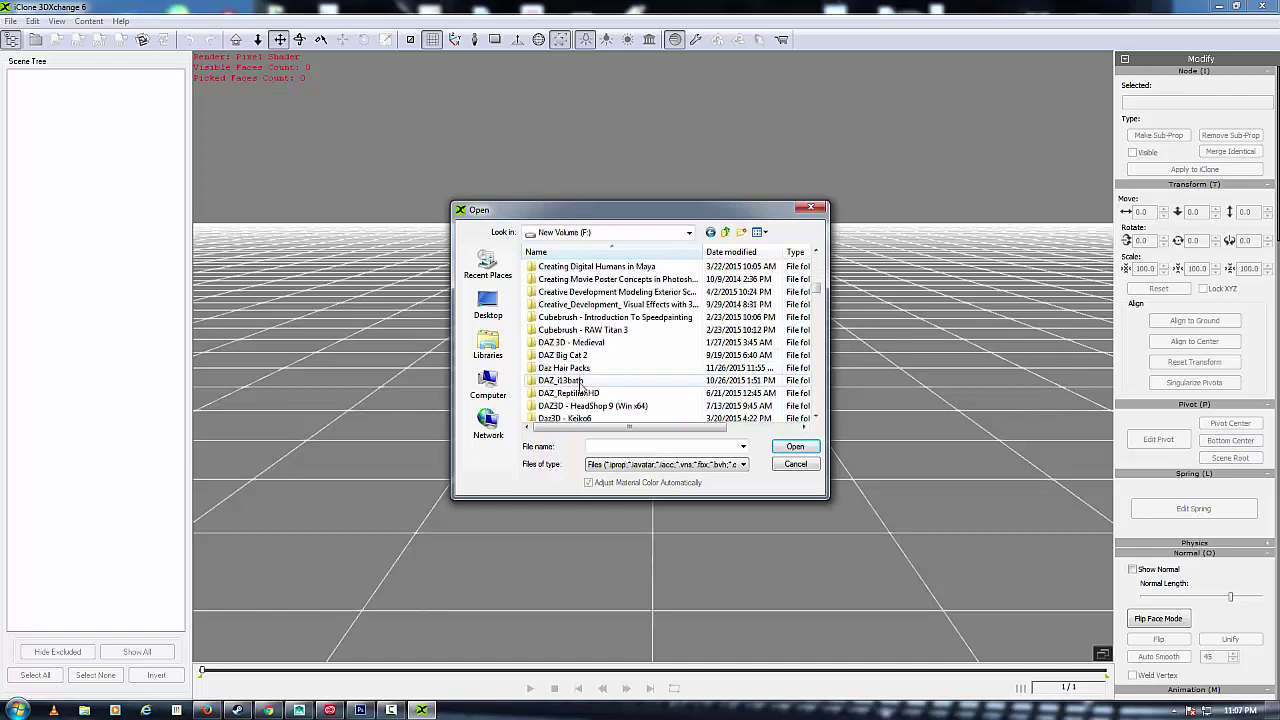
{"action": "scroll", "coordinate": [581, 390], "scroll_direction": "down", "scroll_amount": 2}
{"action": "scroll", "coordinate": [581, 393], "scroll_direction": "down", "scroll_amount": 3}
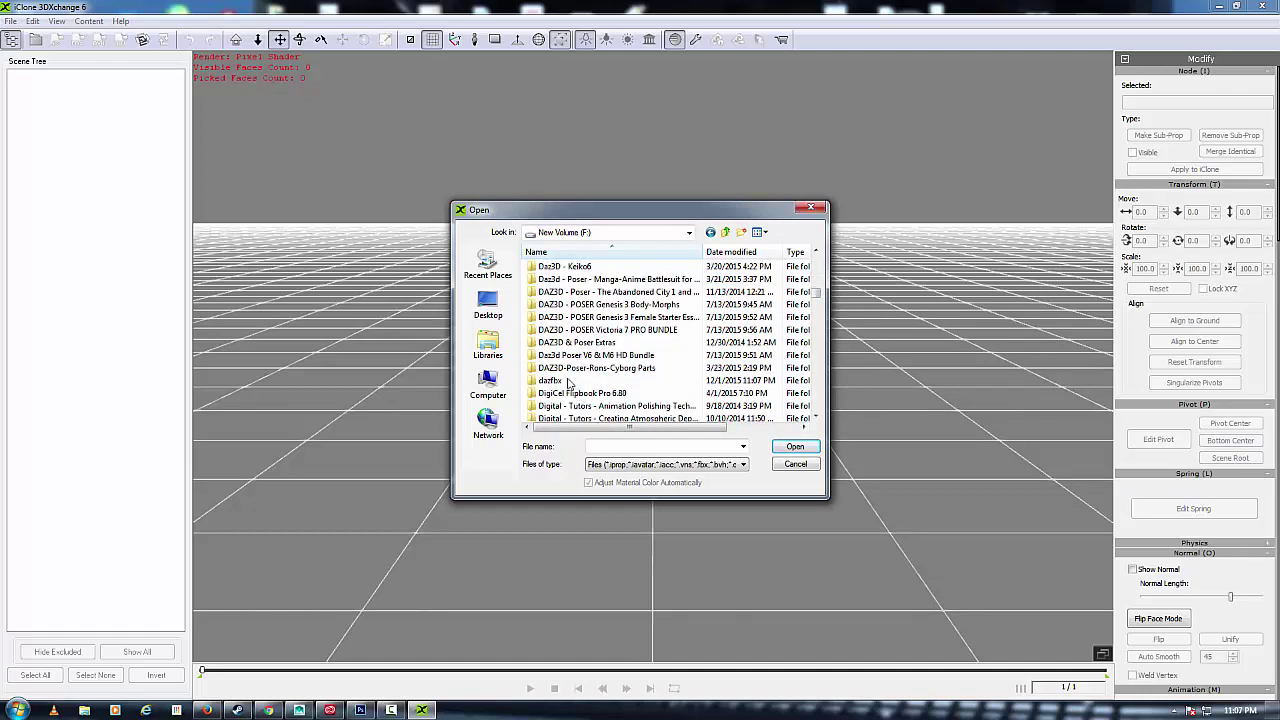
{"action": "double_click", "coordinate": [570, 382]}
{"action": "scroll", "coordinate": [568, 382], "scroll_direction": "down", "scroll_amount": 15}
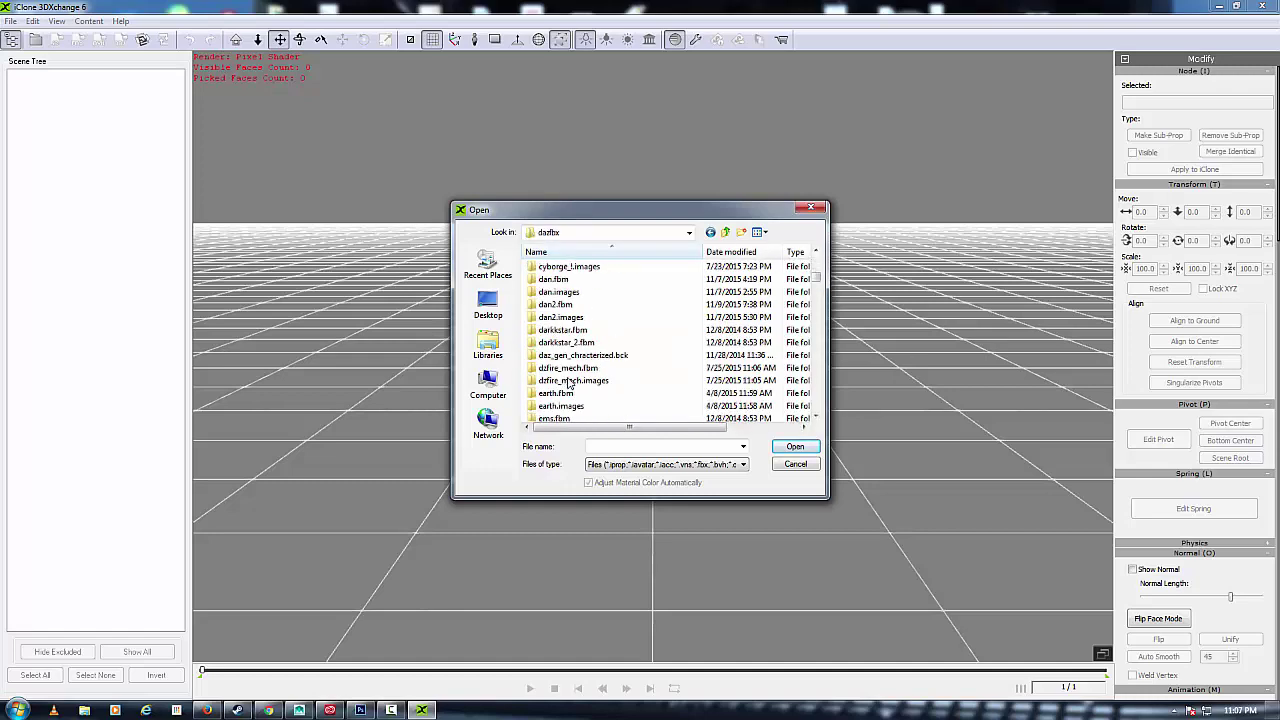
{"action": "scroll", "coordinate": [568, 382], "scroll_direction": "down", "scroll_amount": 4}
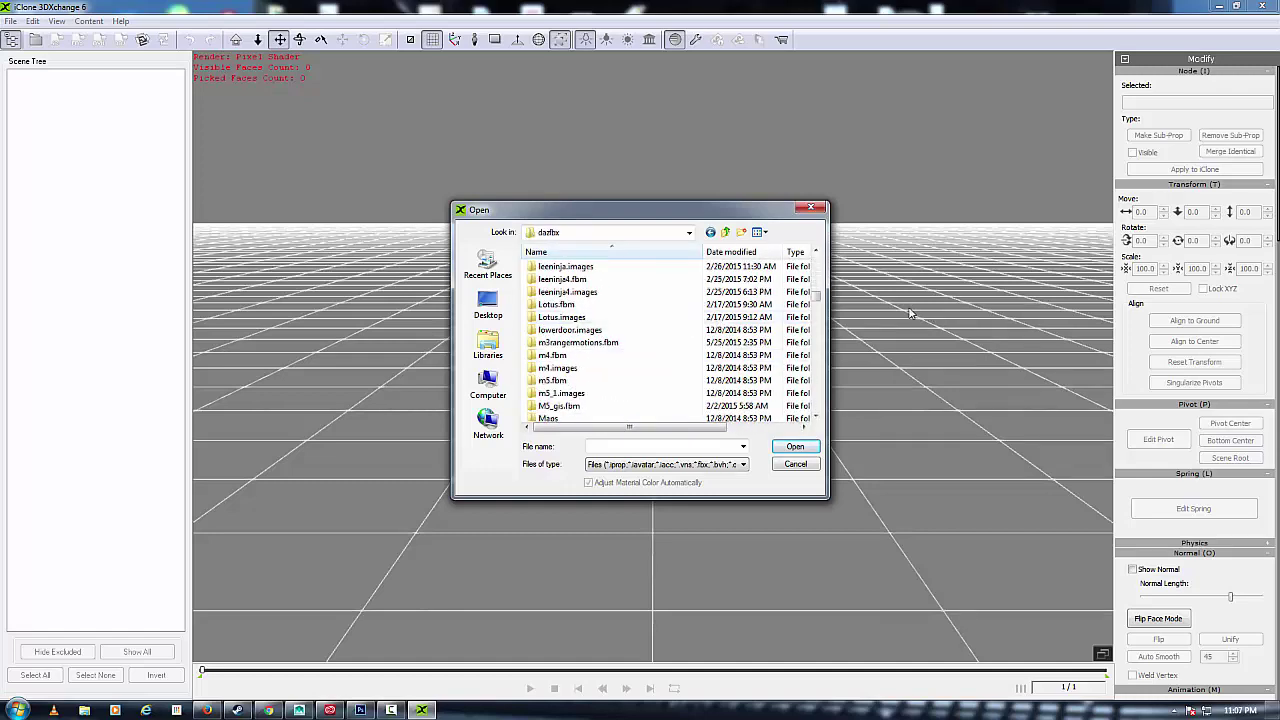
{"action": "left_click_drag", "start_coordinate": [823, 300], "coordinate": [812, 373]}
{"action": "scroll", "coordinate": [603, 380], "scroll_direction": "down", "scroll_amount": 3}
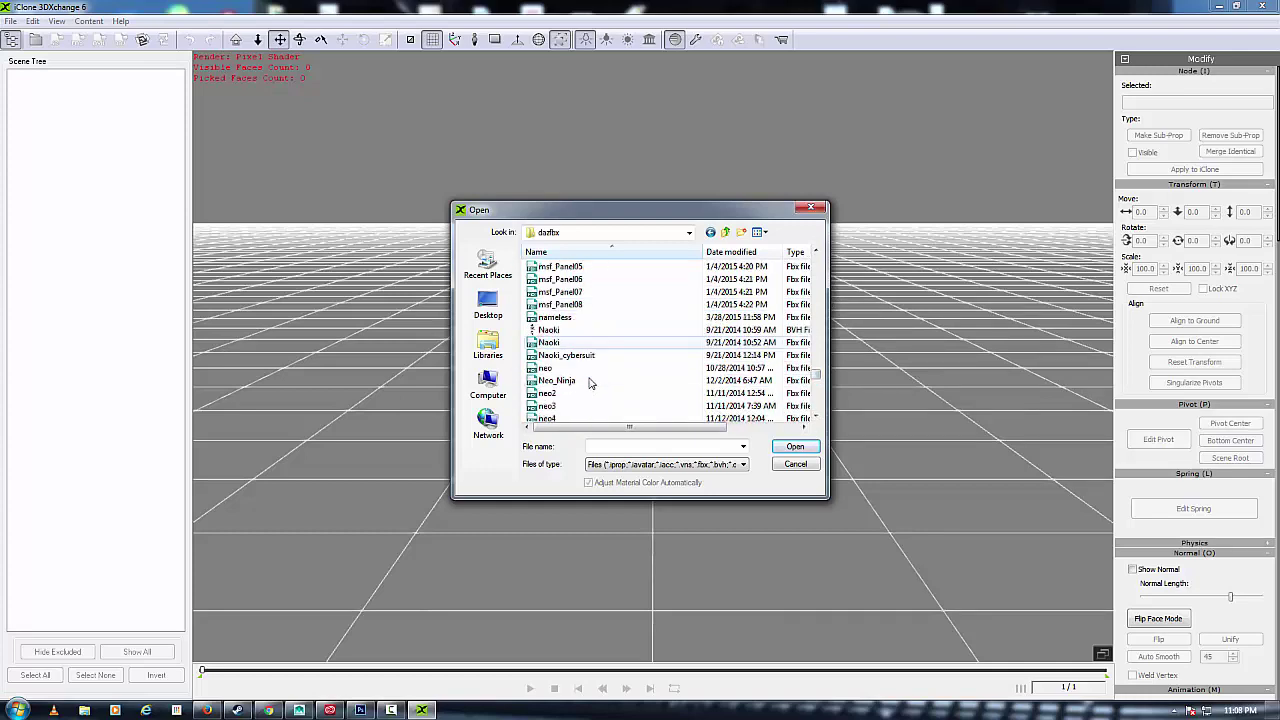
{"action": "scroll", "coordinate": [590, 382], "scroll_direction": "down", "scroll_amount": 1}
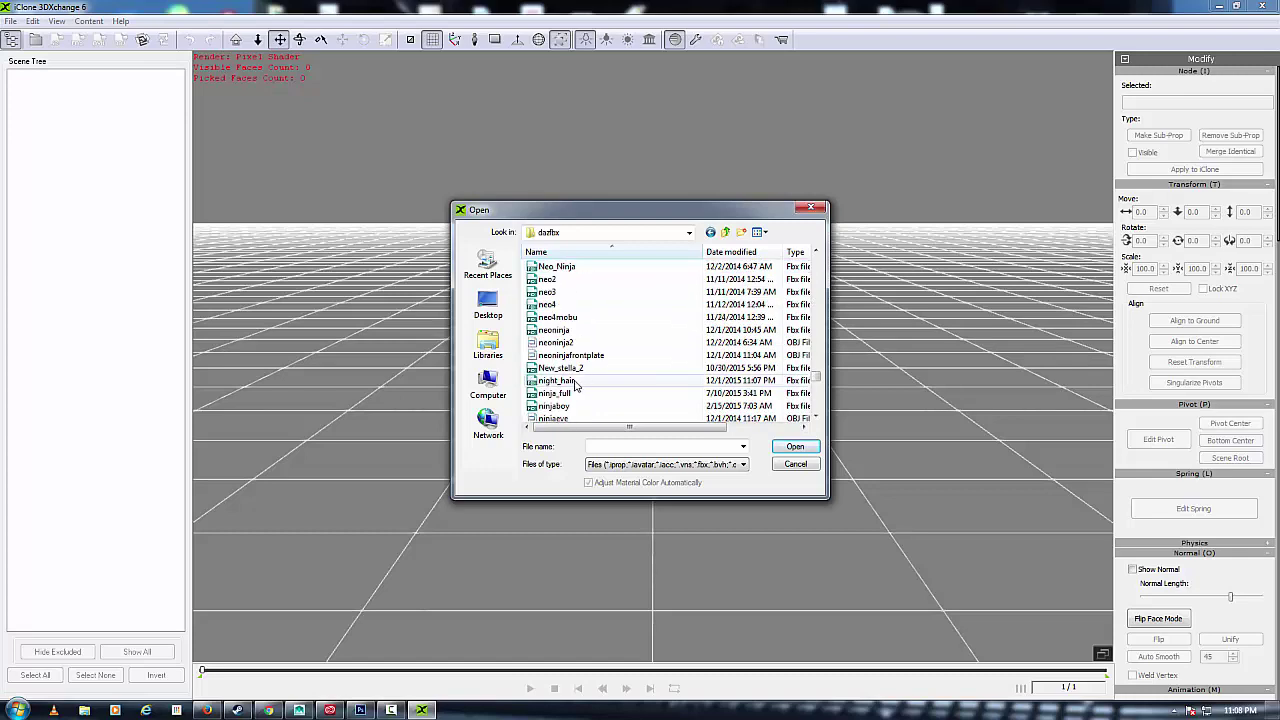
{"action": "left_click", "coordinate": [556, 394]}
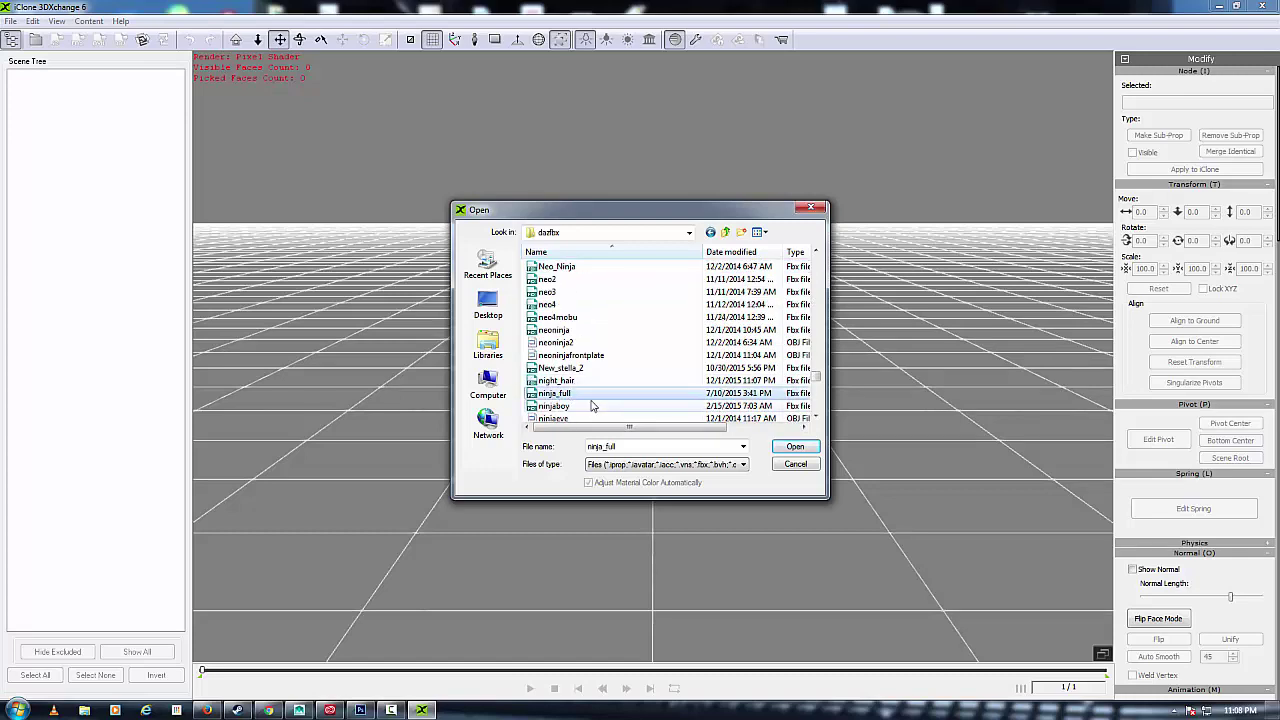
{"action": "left_click", "coordinate": [550, 381]}
Import night_hair.fbx with the default FBX settings and inspect the hair and its night_hair_Animation motion
{"action": "double_click", "coordinate": [550, 381]}
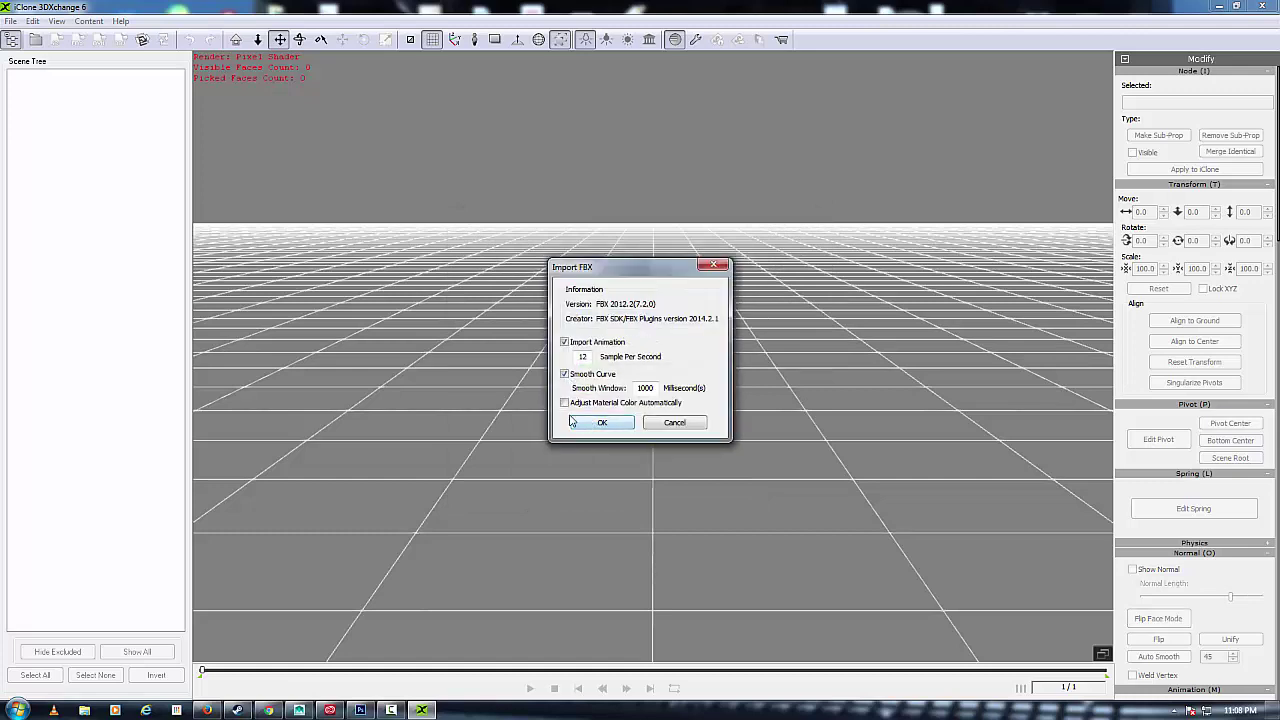
{"action": "left_click", "coordinate": [578, 421]}
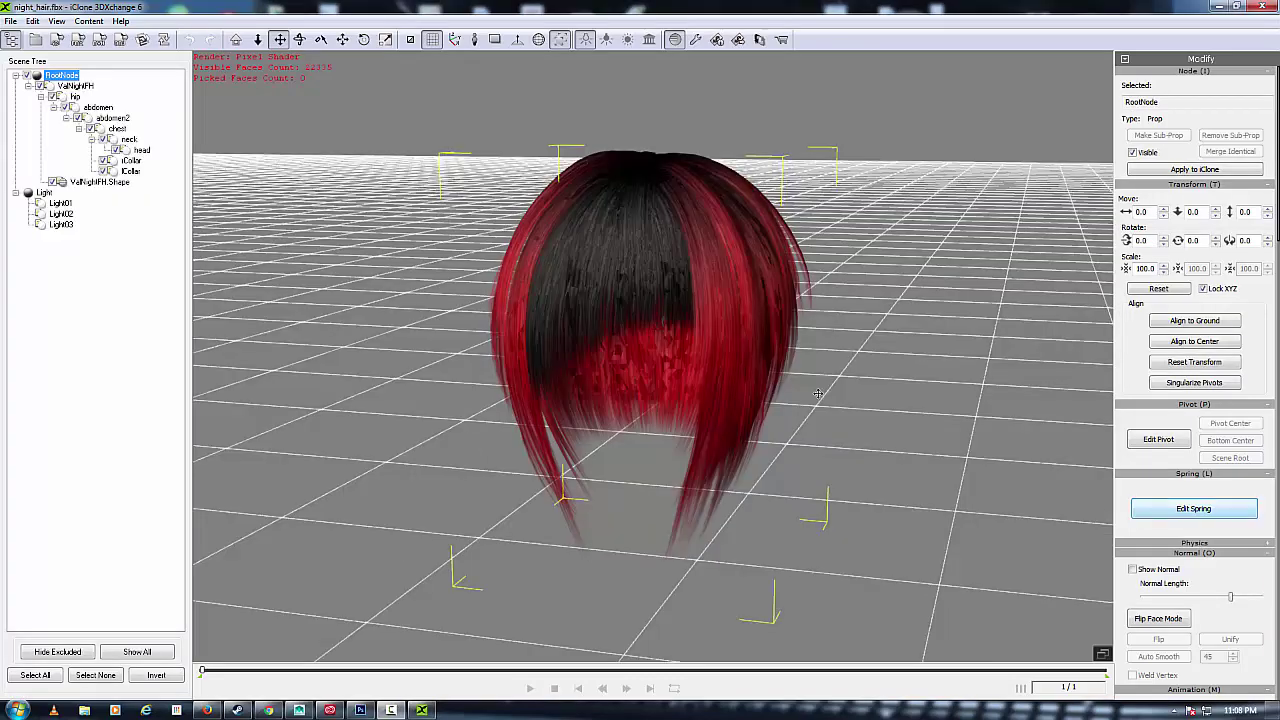
{"action": "right_click_drag", "start_coordinate": [868, 329], "coordinate": [1014, 261]}
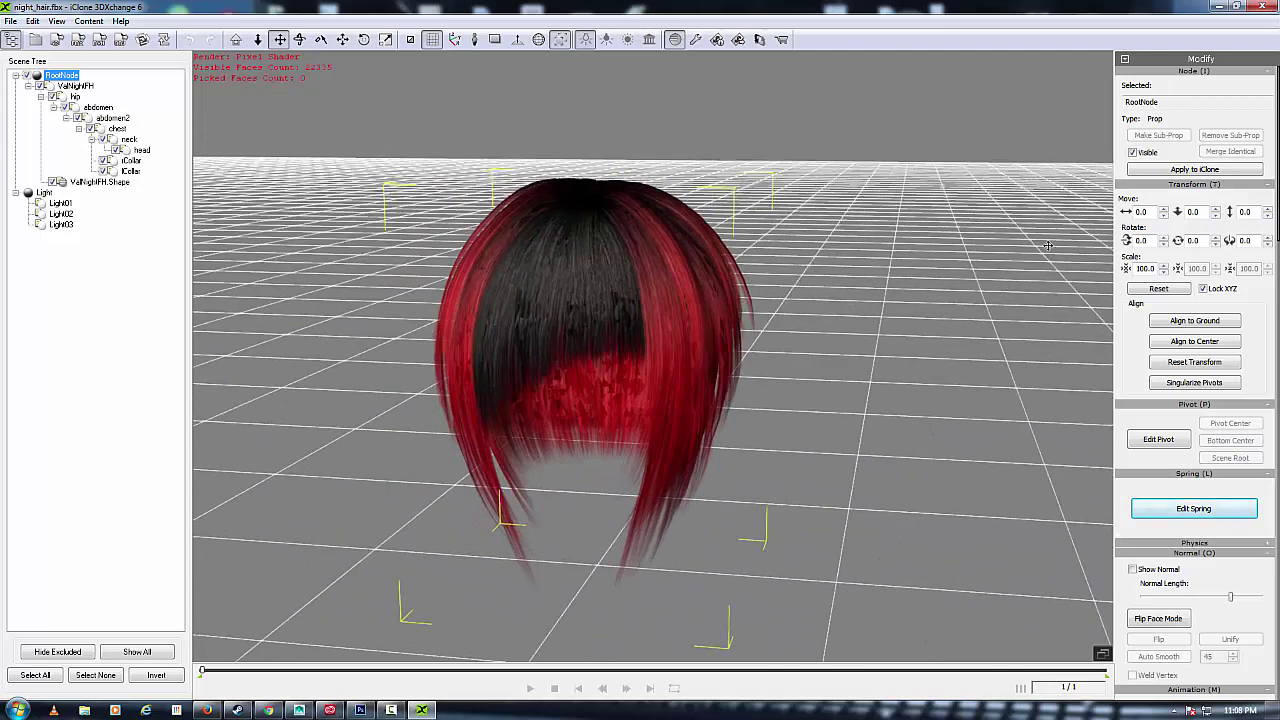
{"action": "left_click_drag", "start_coordinate": [1124, 350], "coordinate": [1130, 140]}
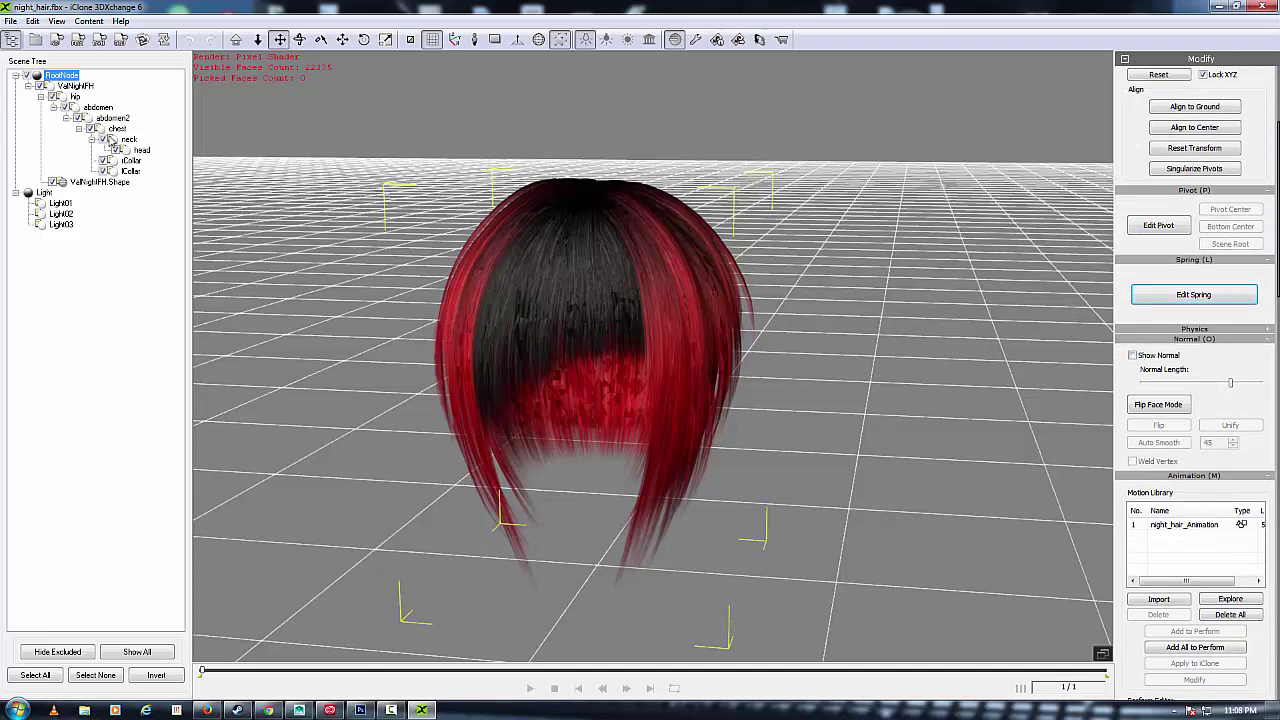
Select the ValNightFH_Shape hair mesh in the node tree
{"action": "left_click", "coordinate": [84, 87]}
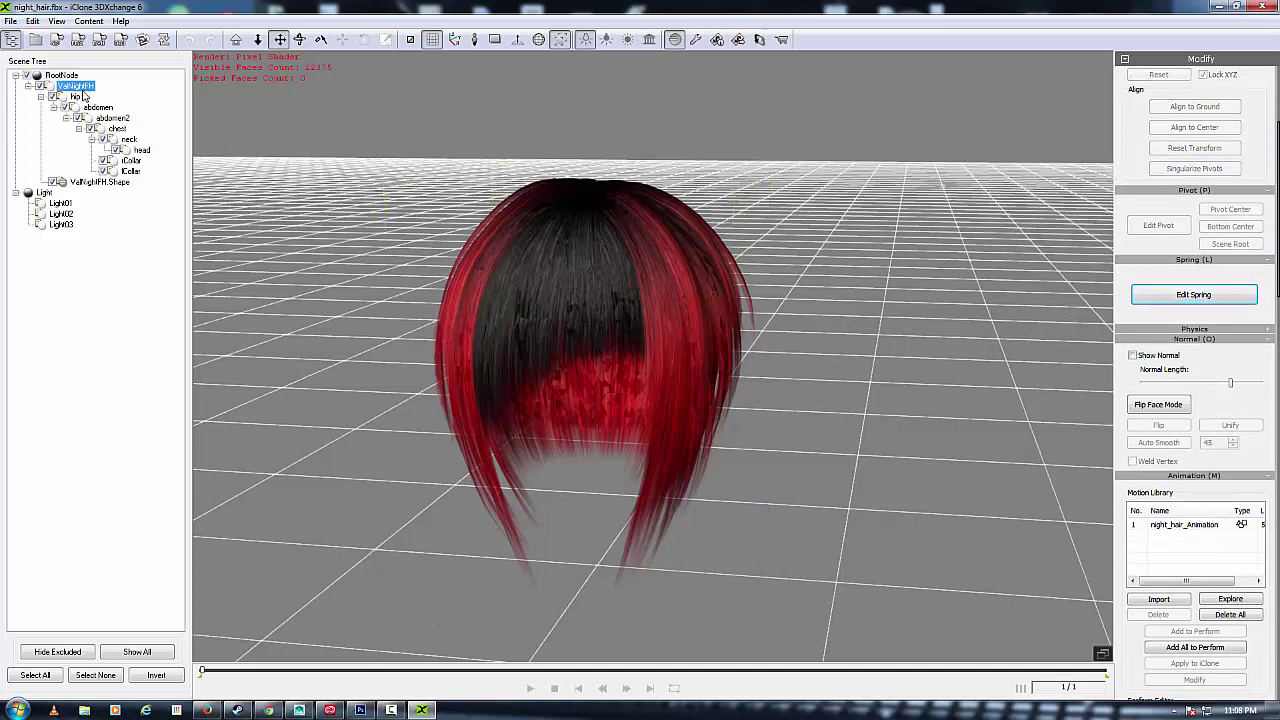
{"action": "left_click", "coordinate": [75, 97]}
{"action": "left_click", "coordinate": [95, 107]}
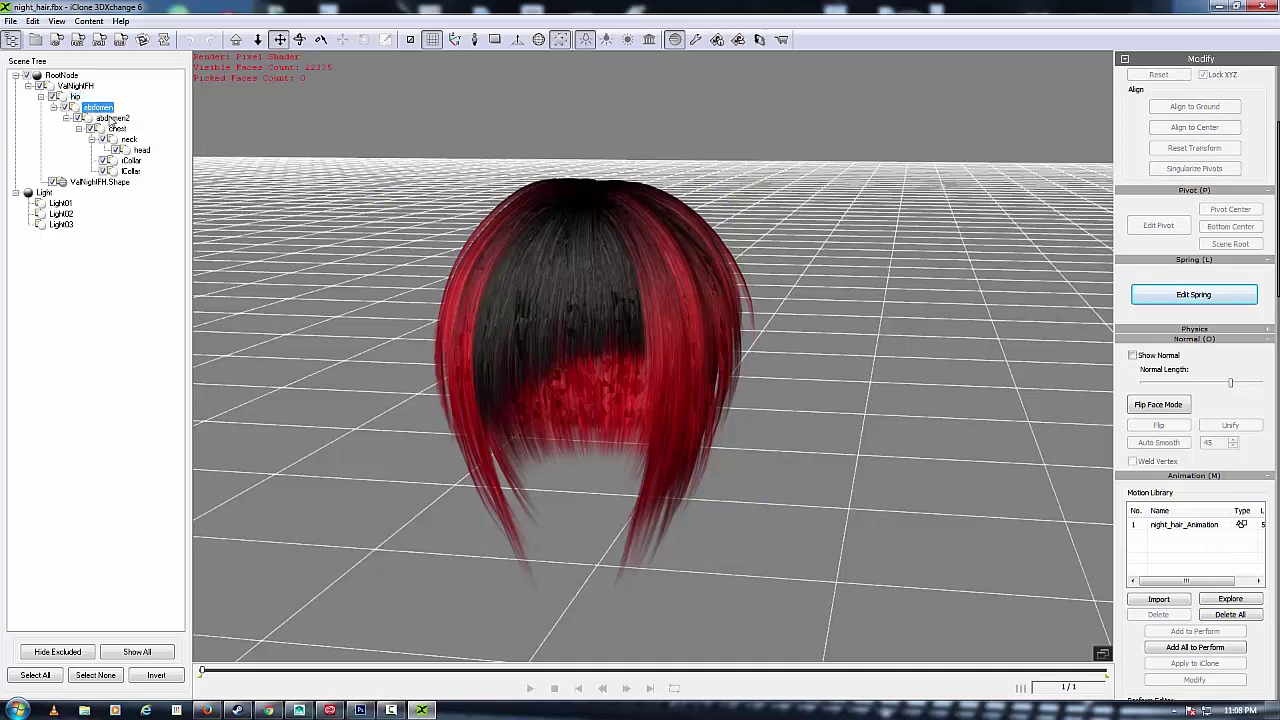
{"action": "left_click", "coordinate": [99, 183]}
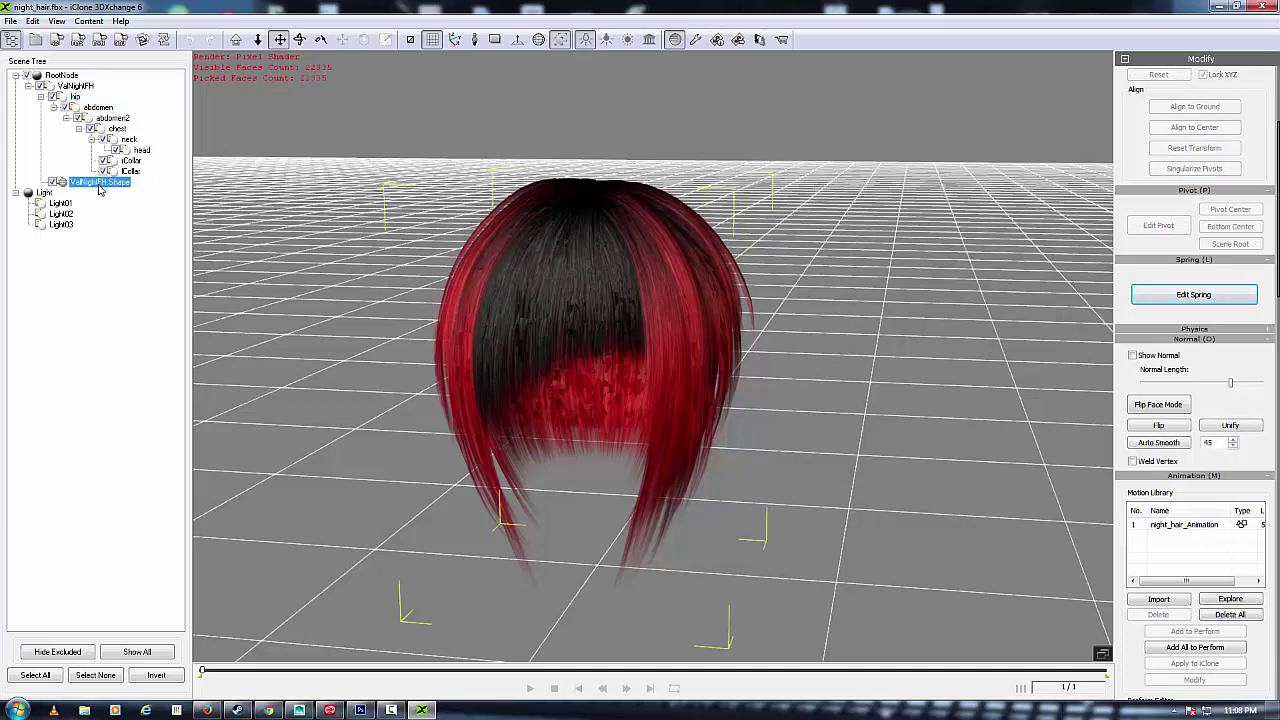
Apply Auto Smooth with angle 85 to the hair mesh normals
{"action": "double_click", "coordinate": [1209, 444]}
{"action": "left_click", "coordinate": [1160, 444]}
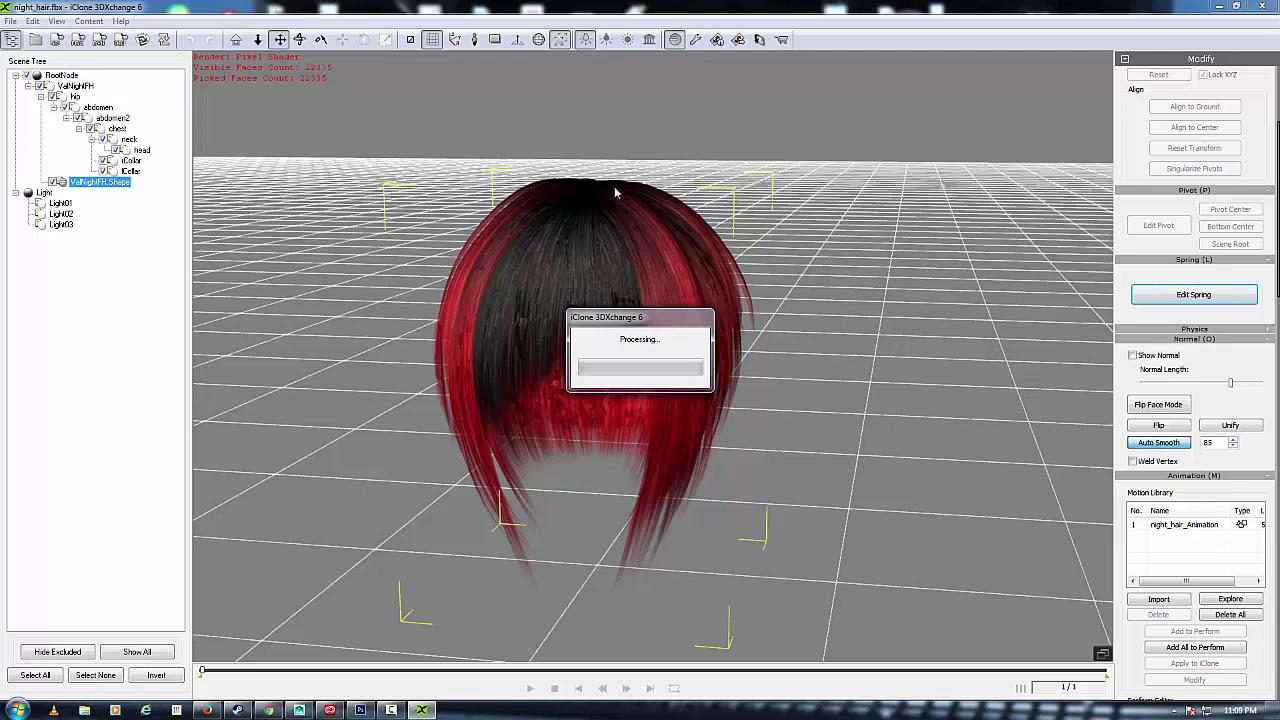
{"action": "right_click_drag", "start_coordinate": [595, 285], "coordinate": [719, 266]}
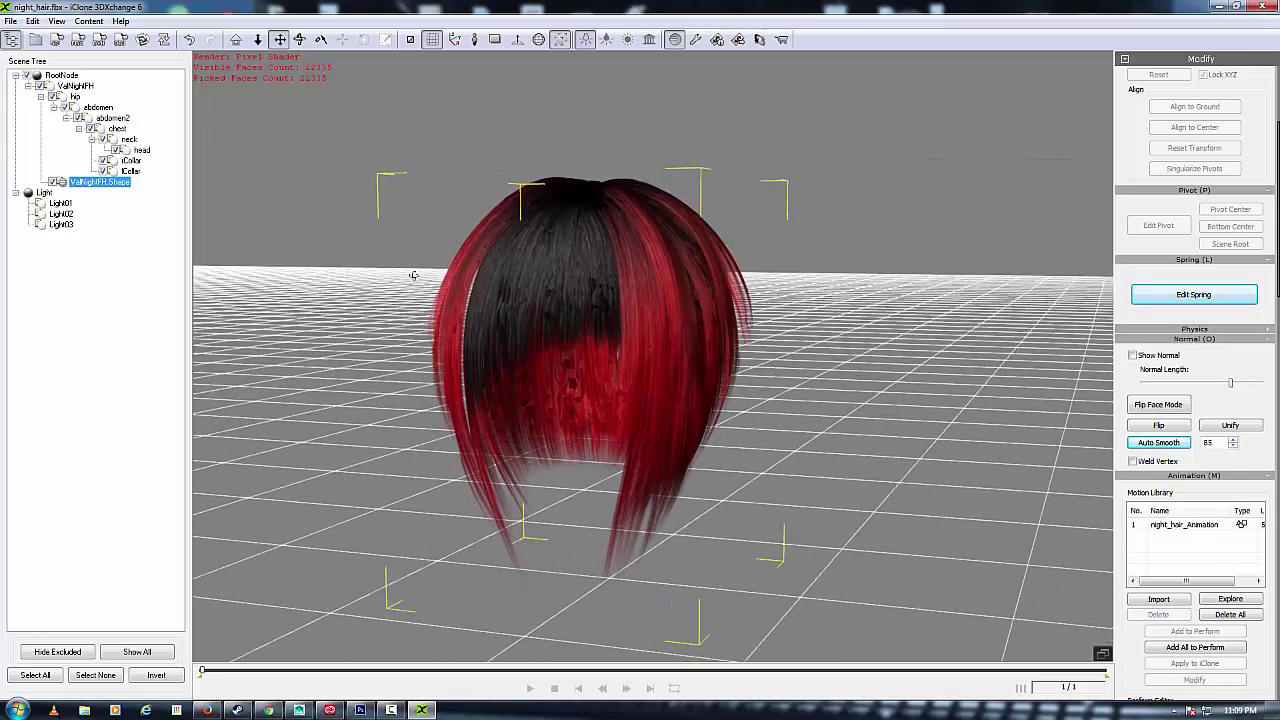
{"action": "scroll", "coordinate": [1138, 136], "scroll_direction": "up", "scroll_amount": 3}
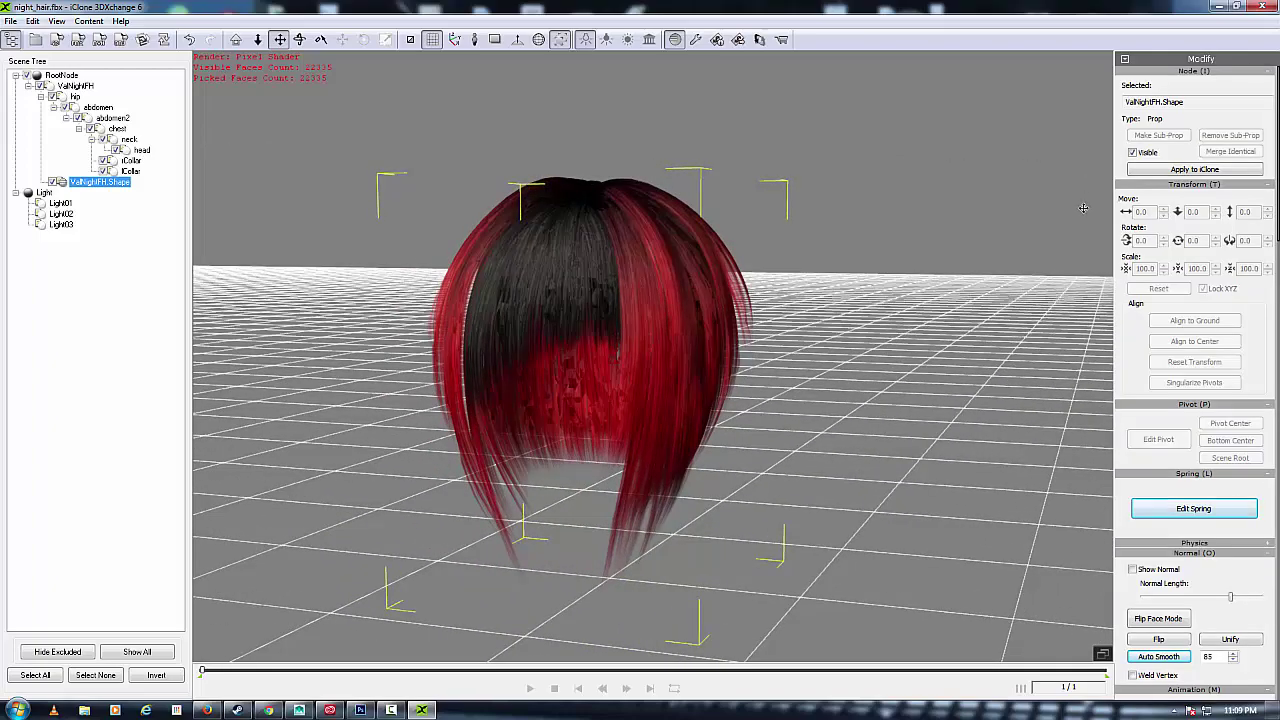
Send the hair prop to iClone, decline the sign-up offer, and frame the hair from its side
{"action": "left_click", "coordinate": [1170, 171]}
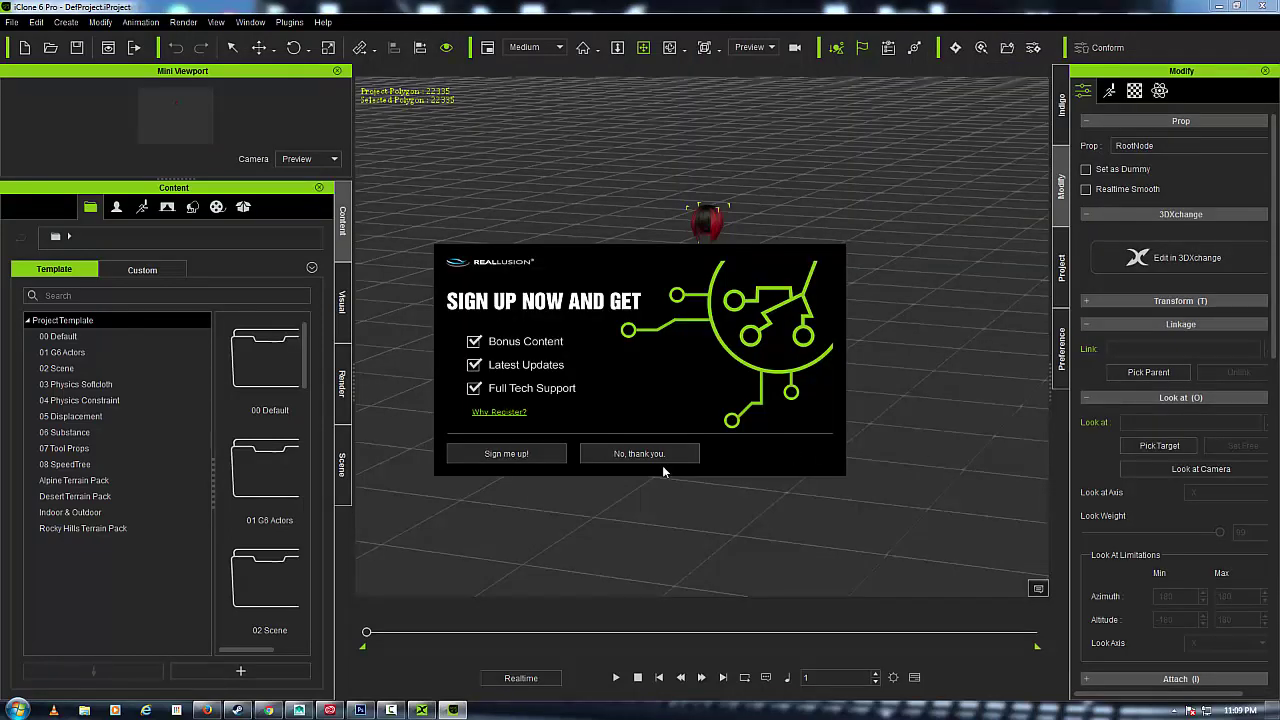
{"action": "left_click", "coordinate": [663, 457]}
{"action": "scroll", "coordinate": [714, 368], "scroll_direction": "down", "scroll_amount": 2}
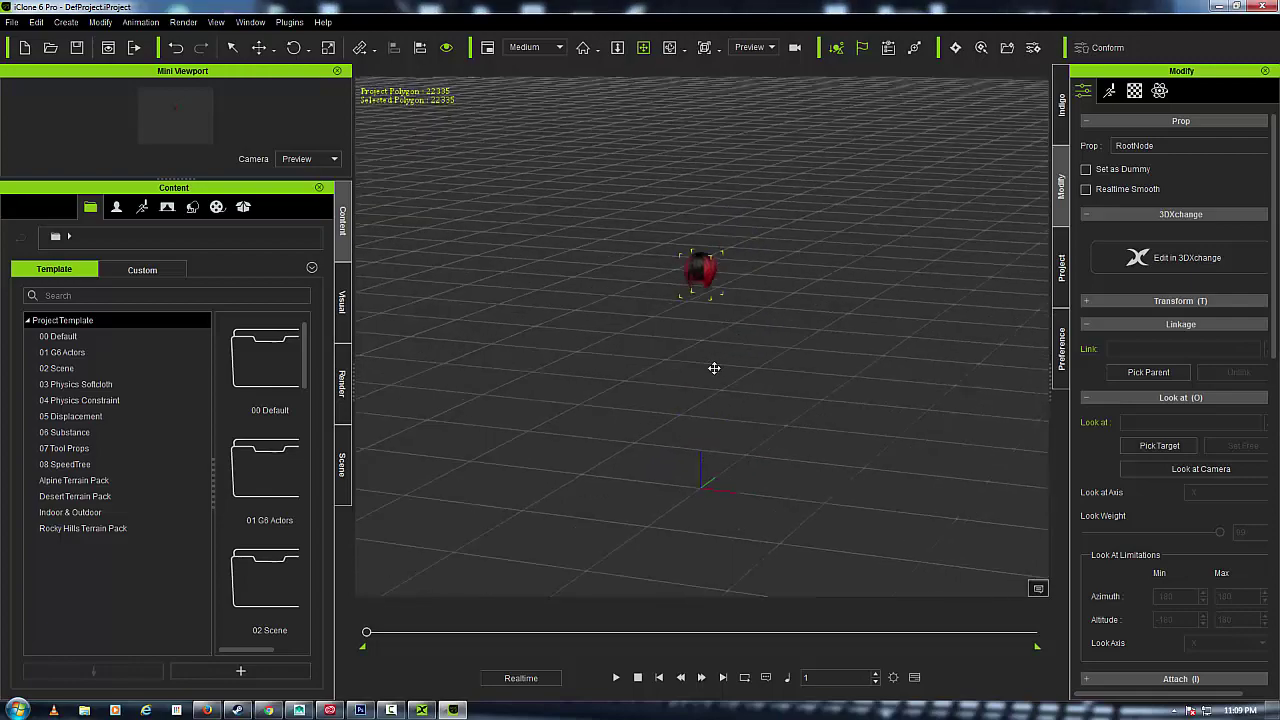
{"action": "key", "text": "z"}
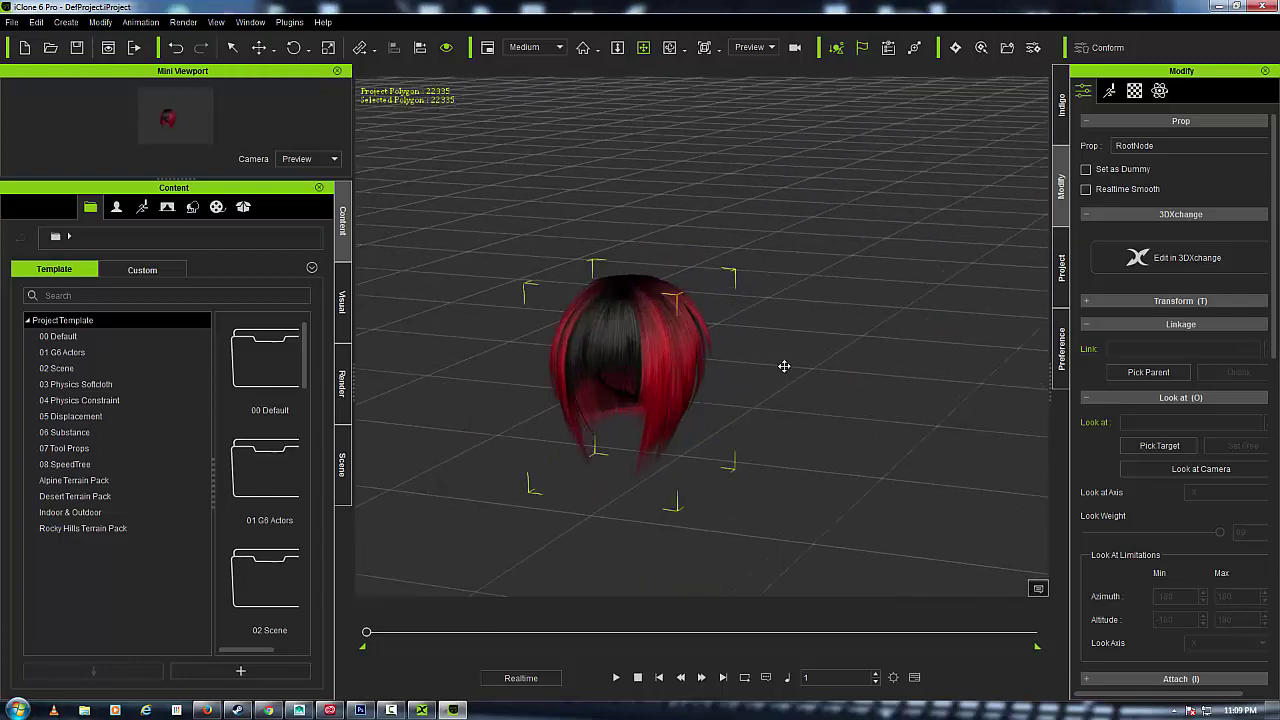
{"action": "right_click_drag", "start_coordinate": [784, 366], "coordinate": [894, 333]}
Deselect the hair and show the Custom avatar library in a widened Content panel
{"action": "left_click", "coordinate": [743, 361]}
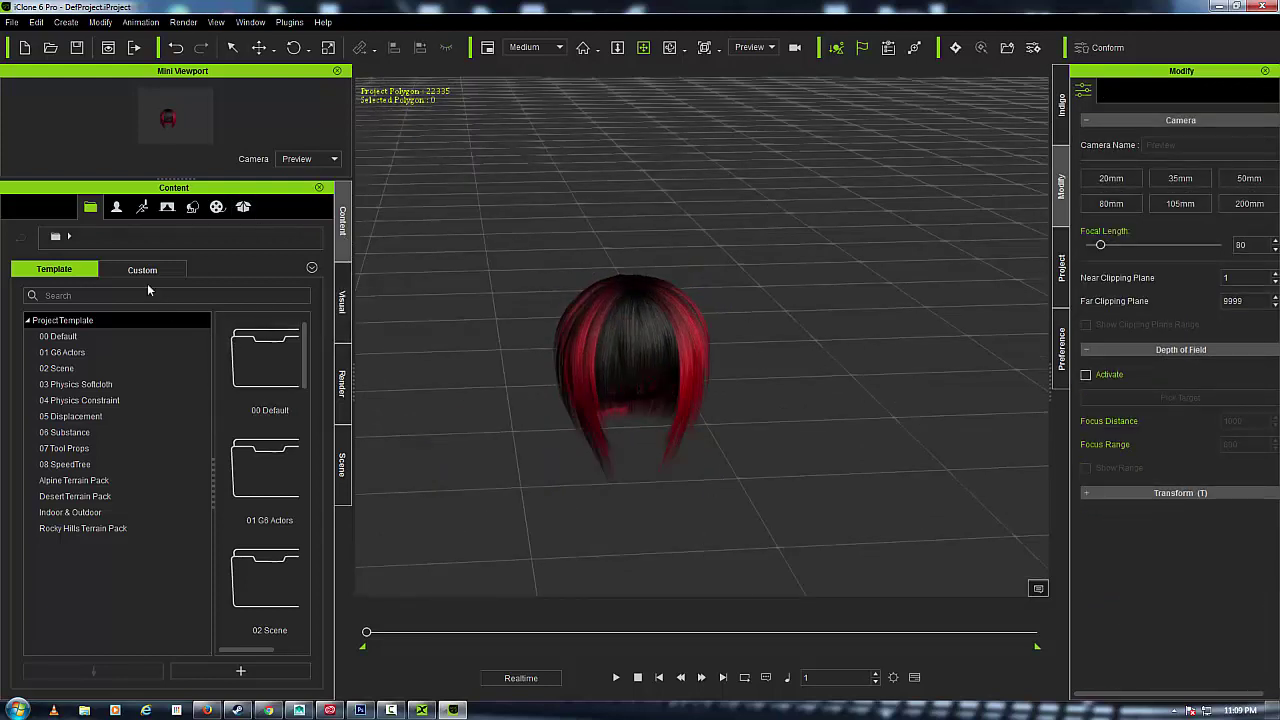
{"action": "left_click", "coordinate": [117, 208]}
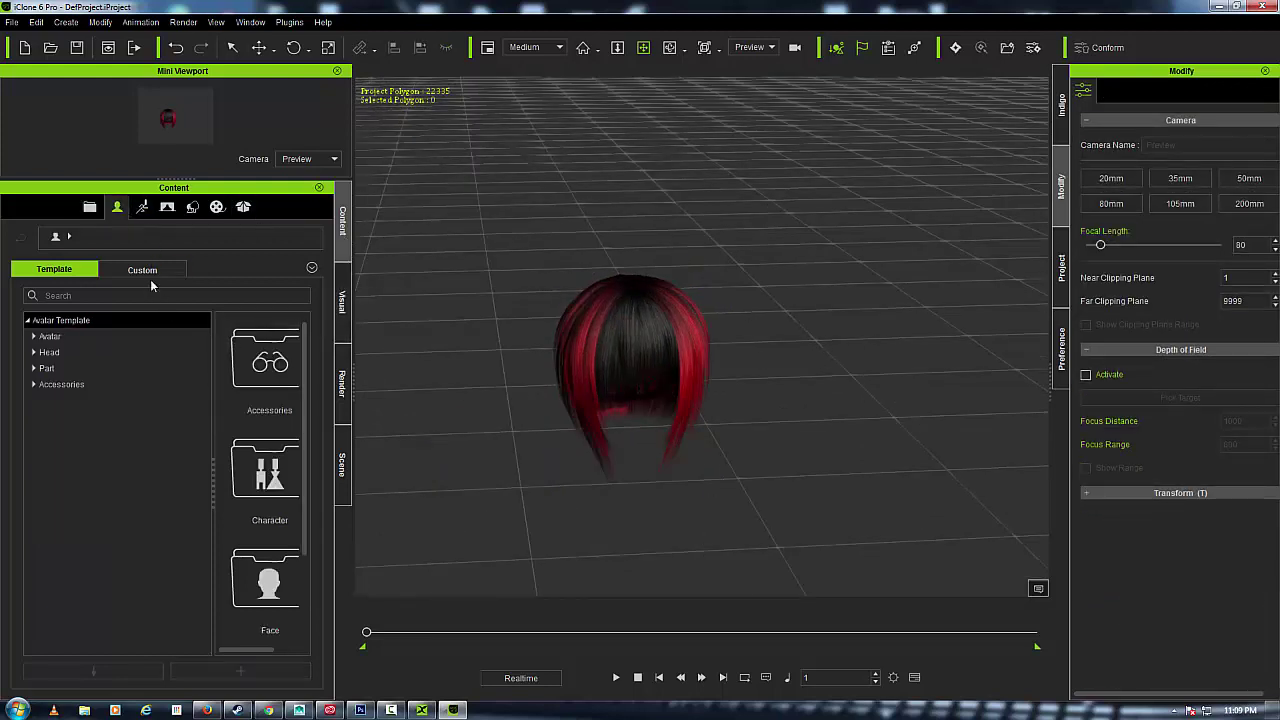
{"action": "left_click", "coordinate": [161, 270]}
{"action": "left_click_drag", "start_coordinate": [348, 384], "coordinate": [492, 369]}
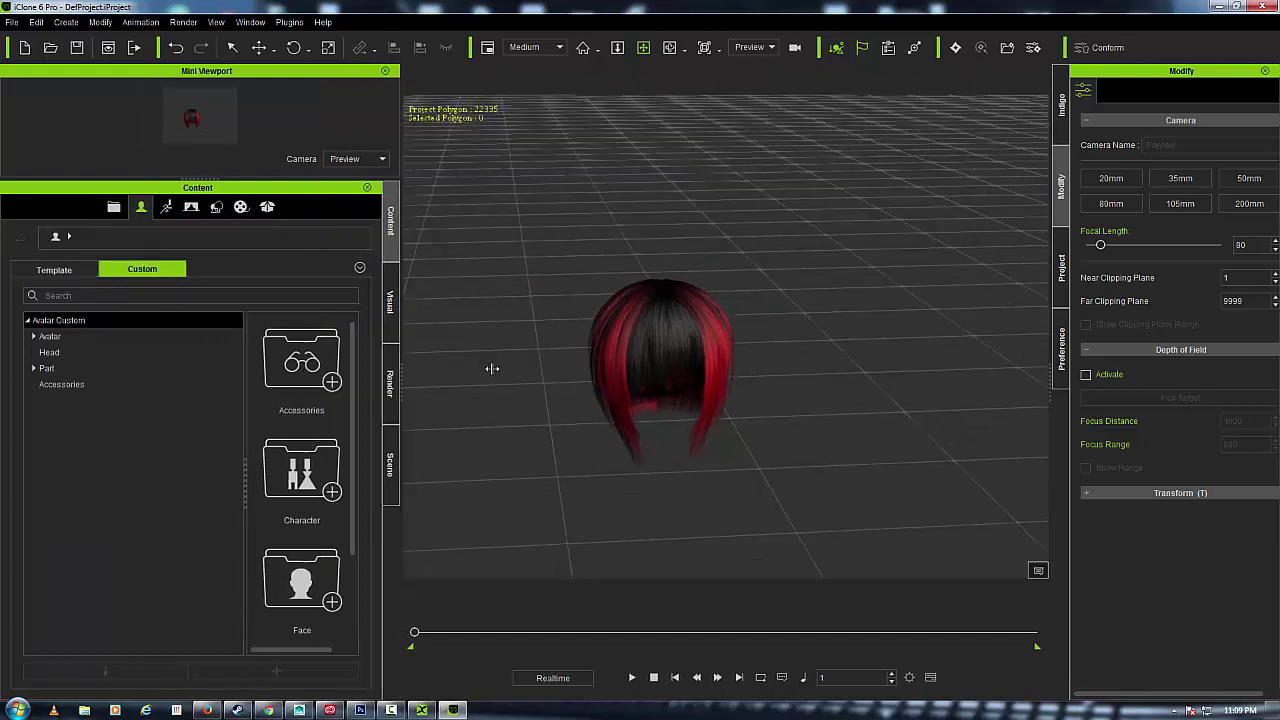
Expand the Avatar category and scroll through the custom Character avatars
{"action": "left_click", "coordinate": [34, 336]}
{"action": "scroll", "coordinate": [295, 445], "scroll_direction": "down", "scroll_amount": 1}
{"action": "scroll", "coordinate": [295, 445], "scroll_direction": "up", "scroll_amount": 1}
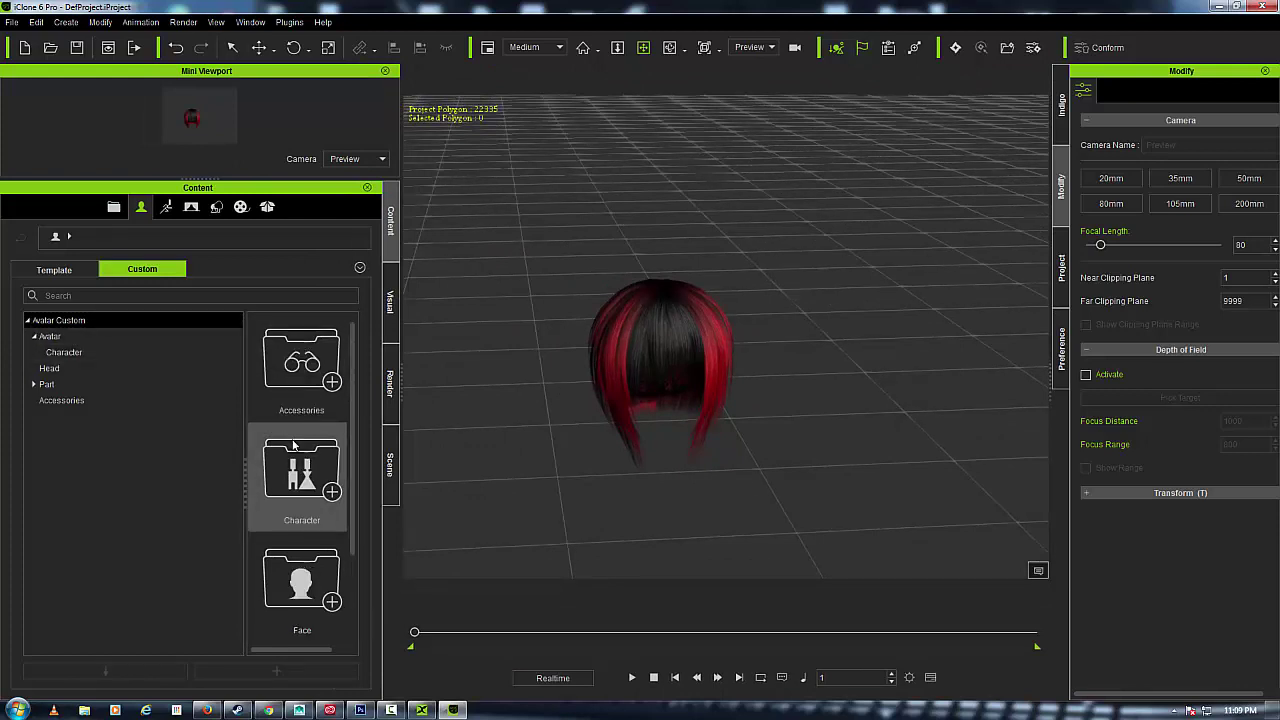
{"action": "left_click", "coordinate": [72, 353]}
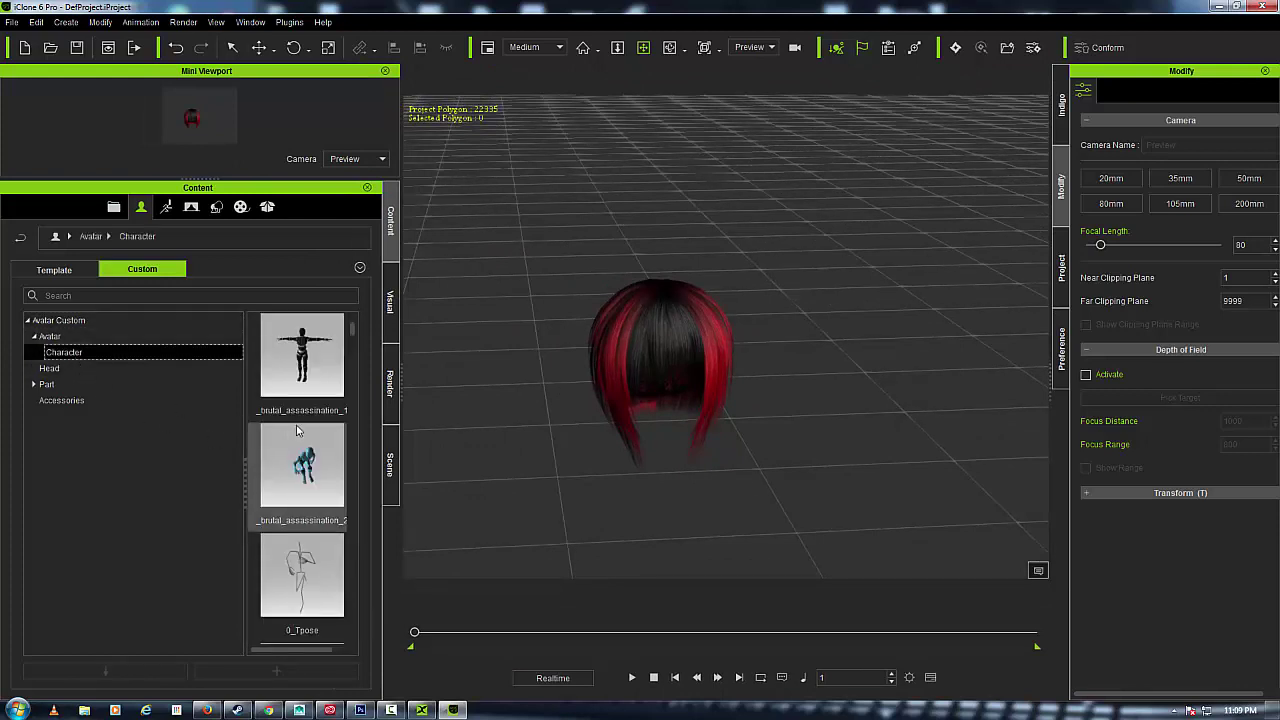
{"action": "scroll", "coordinate": [300, 444], "scroll_direction": "down", "scroll_amount": 3}
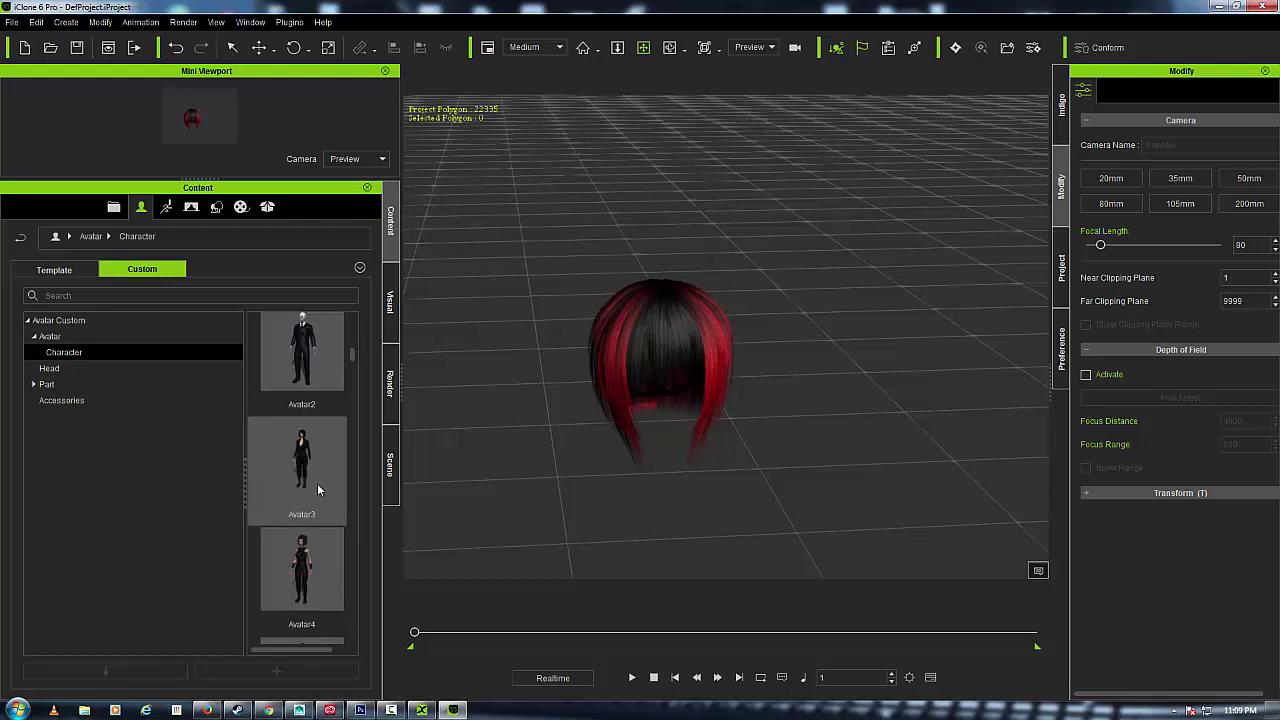
{"action": "scroll", "coordinate": [320, 494], "scroll_direction": "down", "scroll_amount": 3}
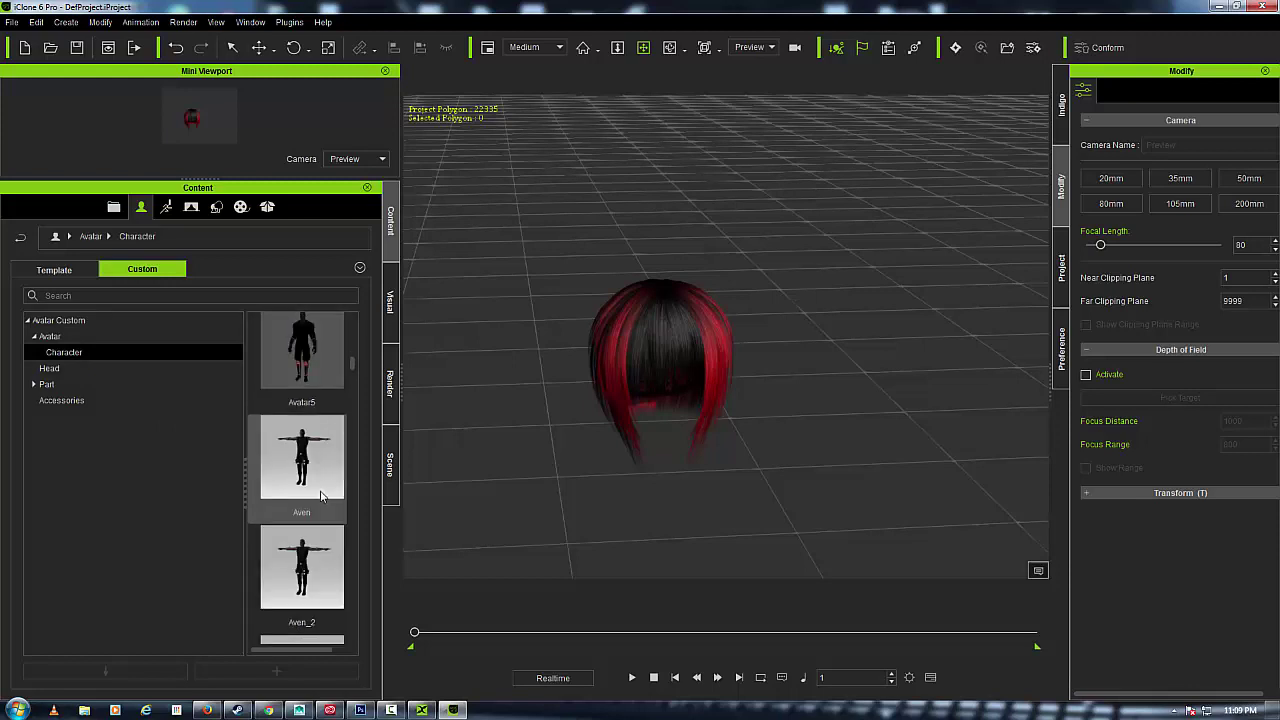
{"action": "scroll", "coordinate": [320, 494], "scroll_direction": "down", "scroll_amount": 3}
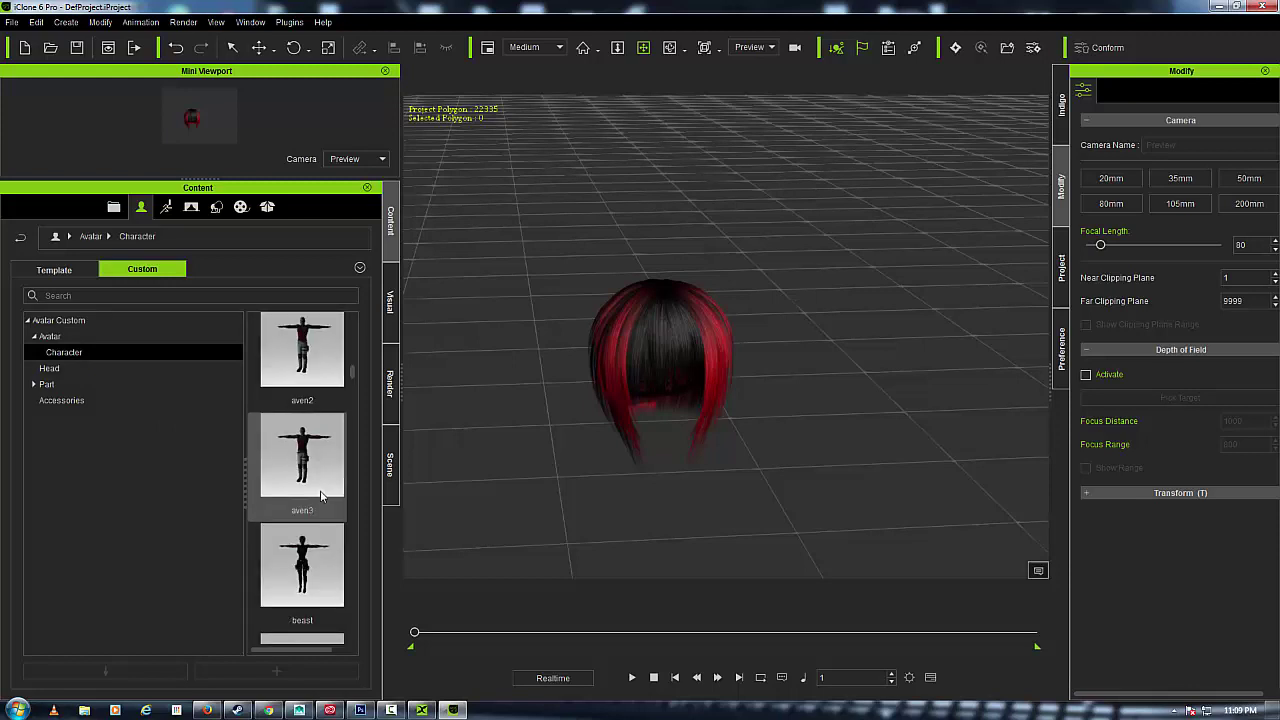
{"action": "scroll", "coordinate": [320, 494], "scroll_direction": "down", "scroll_amount": 3}
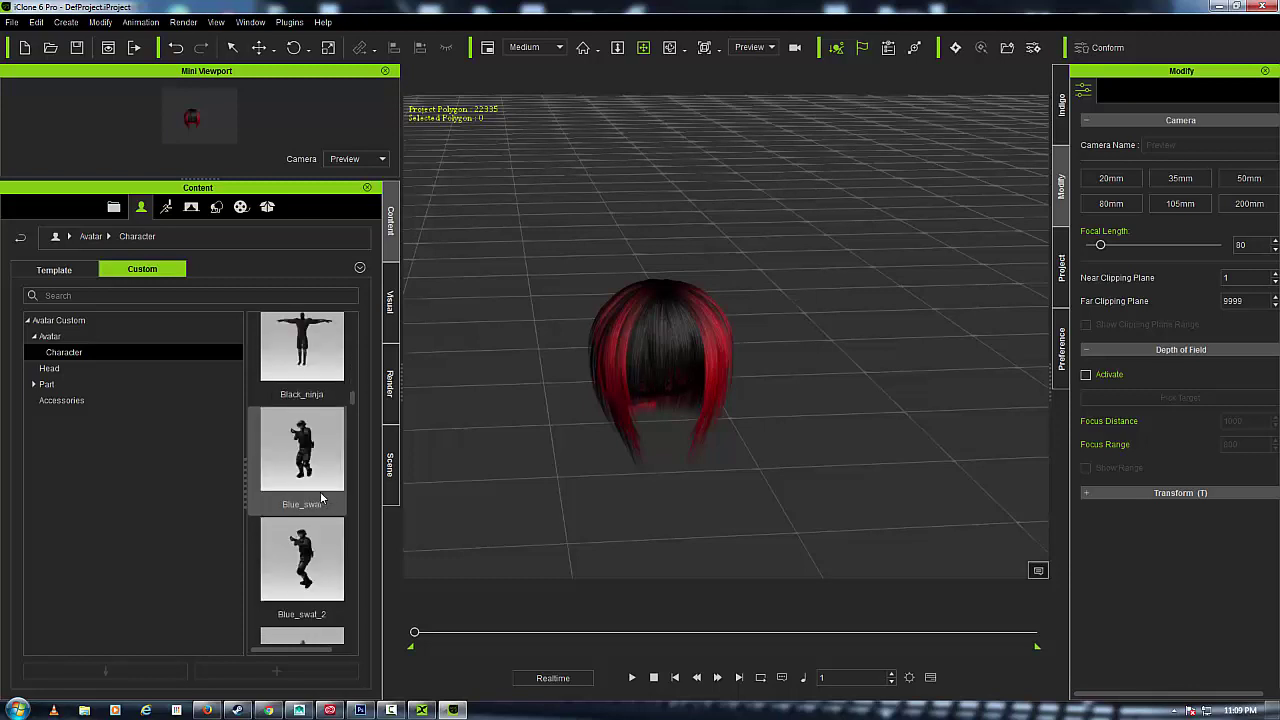
{"action": "scroll", "coordinate": [320, 494], "scroll_direction": "down", "scroll_amount": 12}
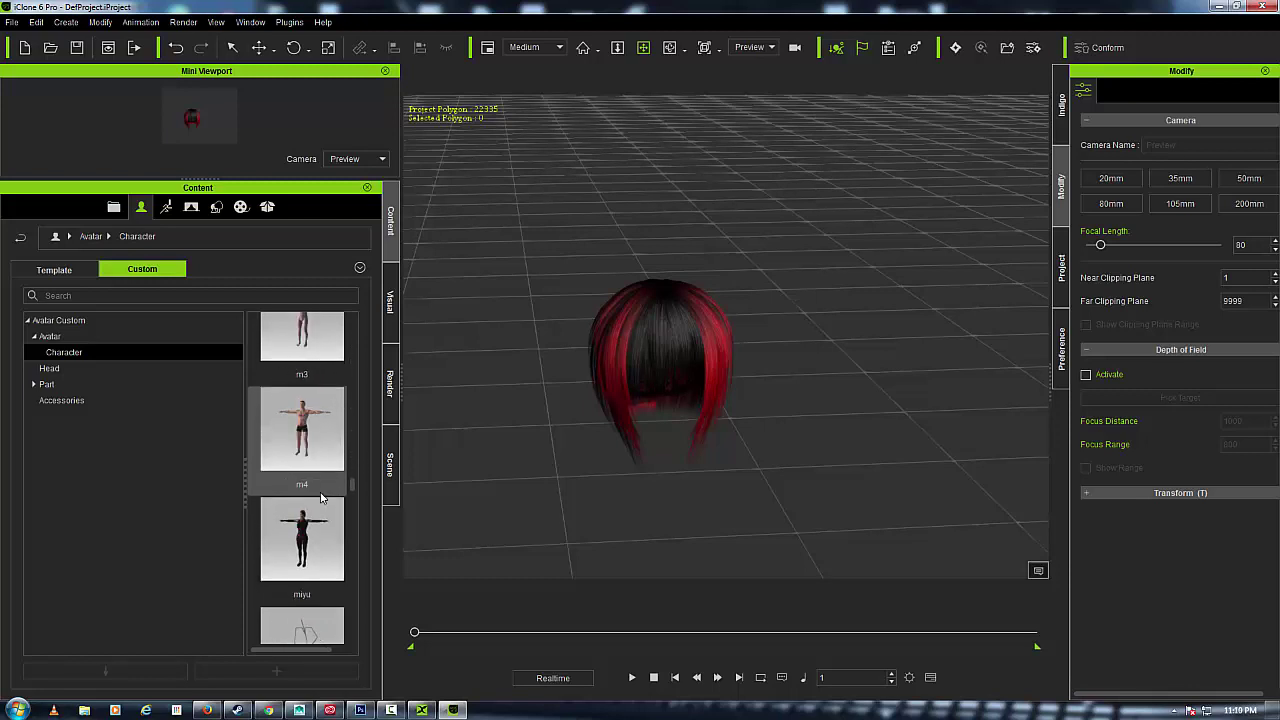
{"action": "scroll", "coordinate": [321, 497], "scroll_direction": "down", "scroll_amount": 3}
{"action": "scroll", "coordinate": [321, 497], "scroll_direction": "down", "scroll_amount": 8}
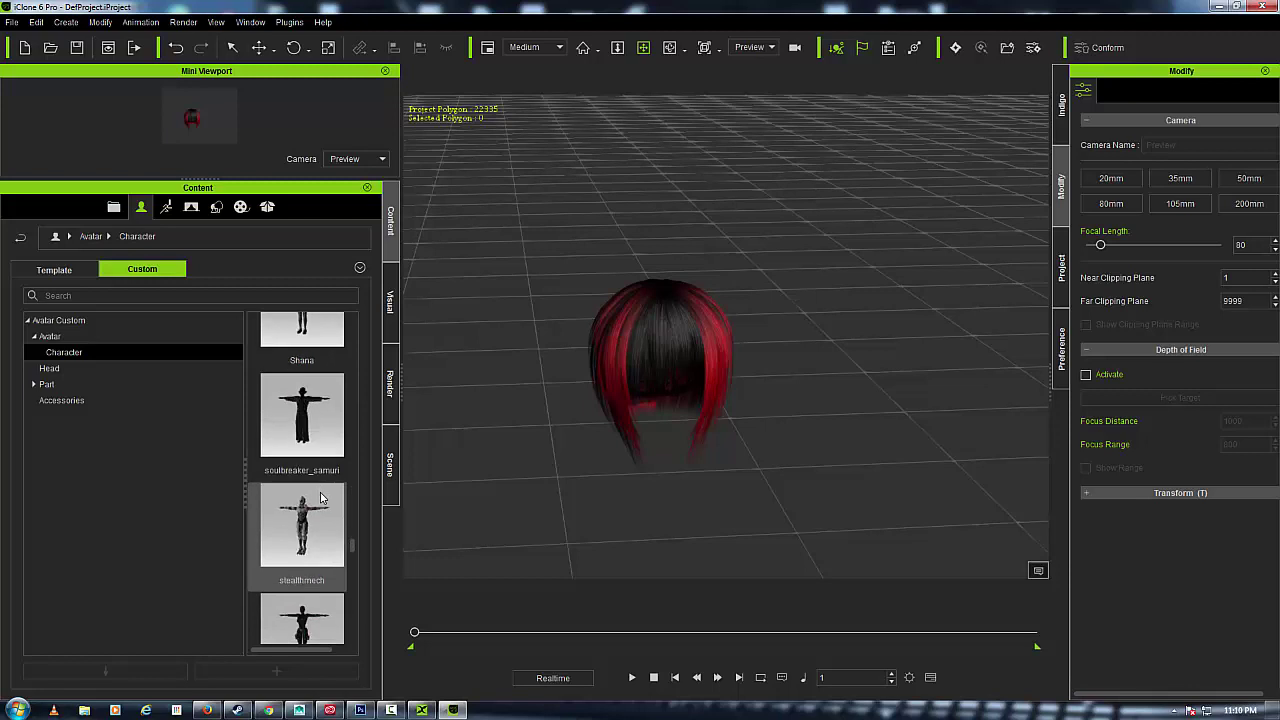
{"action": "scroll", "coordinate": [321, 497], "scroll_direction": "up", "scroll_amount": 20}
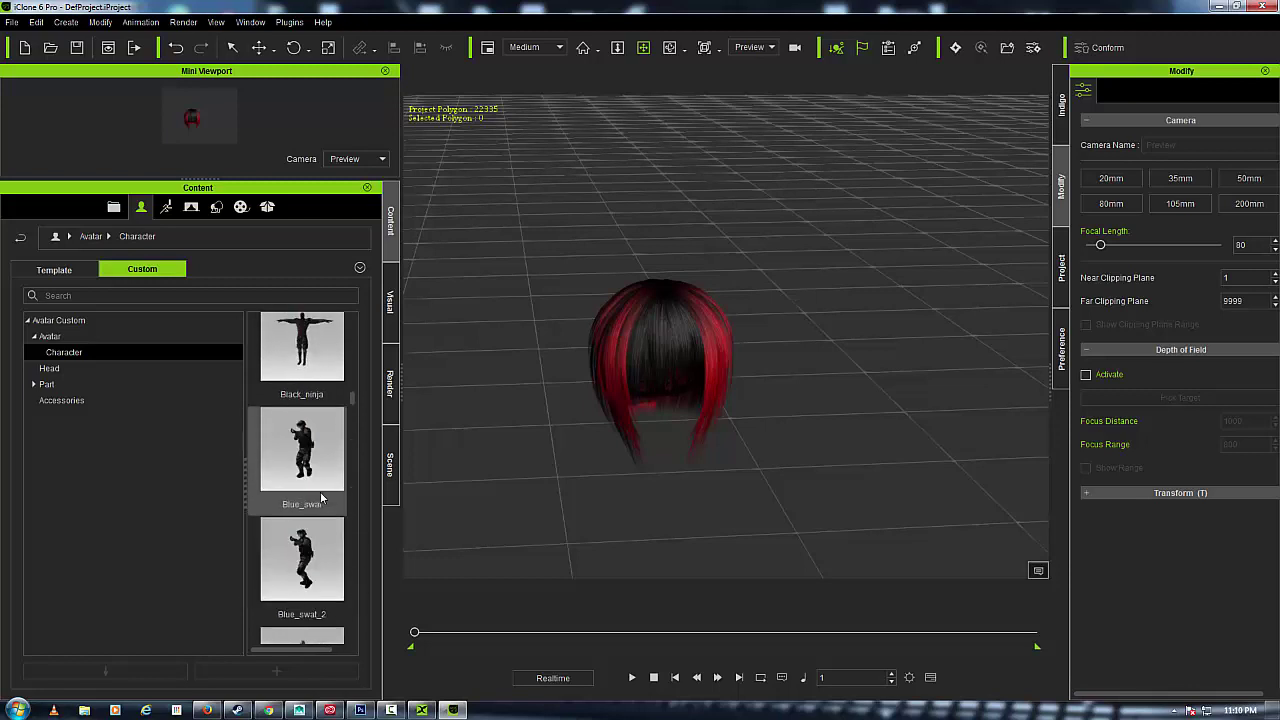
{"action": "scroll", "coordinate": [321, 497], "scroll_direction": "down", "scroll_amount": 3}
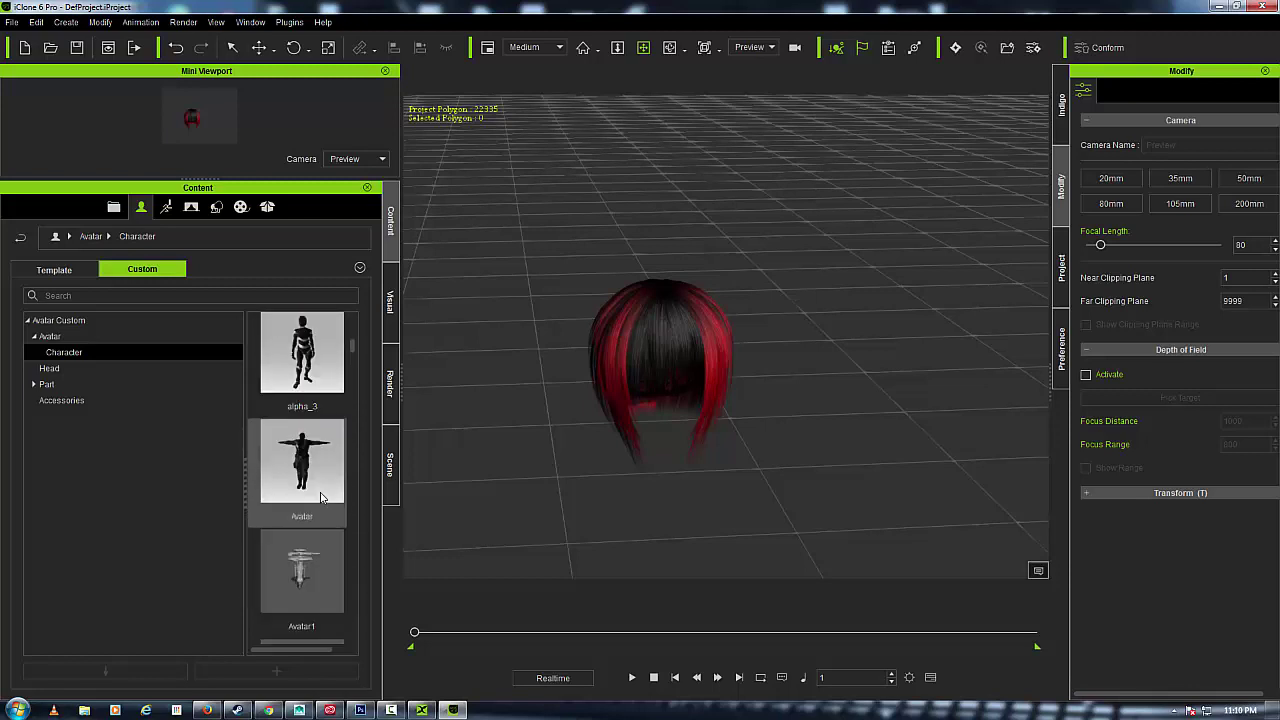
{"action": "scroll", "coordinate": [321, 497], "scroll_direction": "down", "scroll_amount": 3}
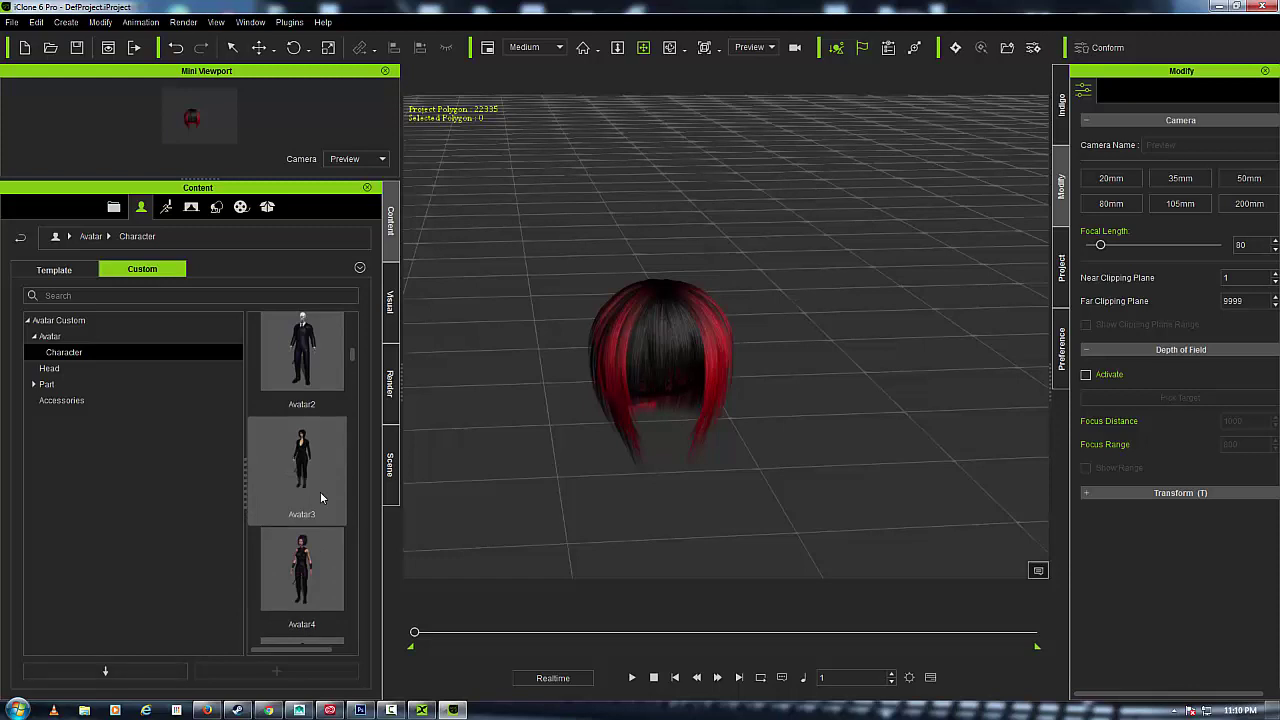
{"action": "scroll", "coordinate": [321, 497], "scroll_direction": "down", "scroll_amount": 3}
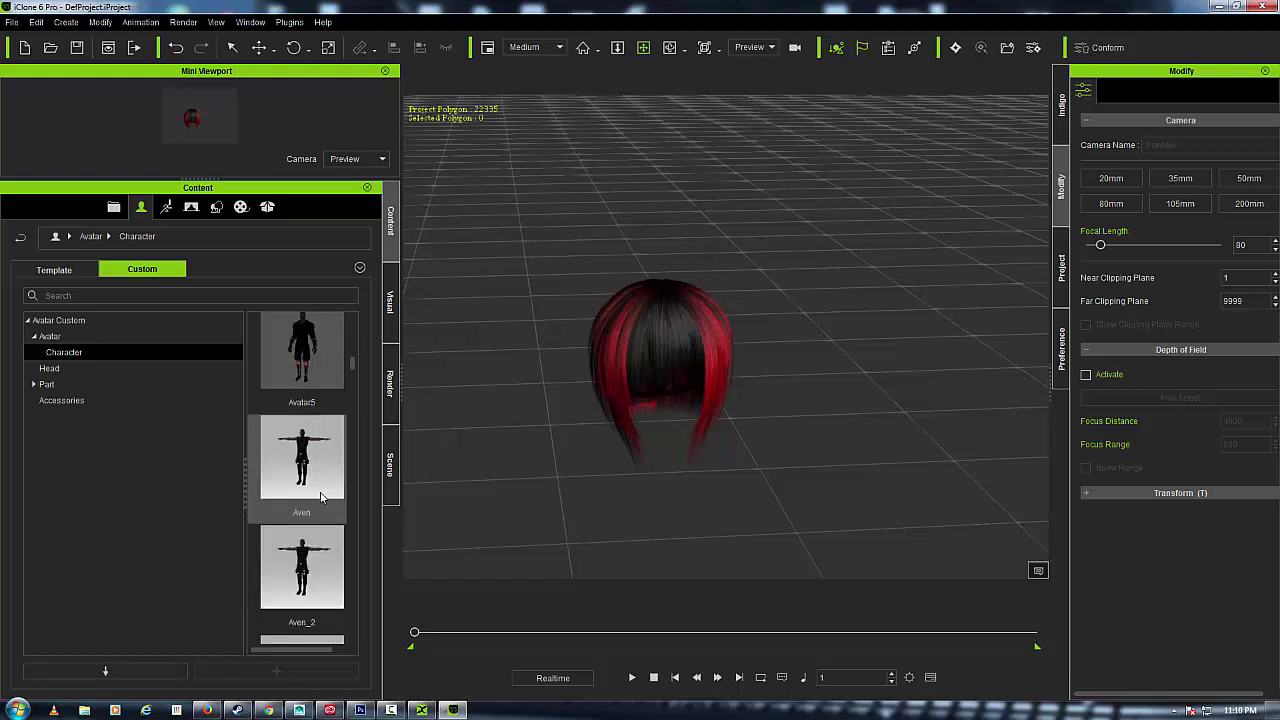
{"action": "scroll", "coordinate": [321, 497], "scroll_direction": "down", "scroll_amount": 3}
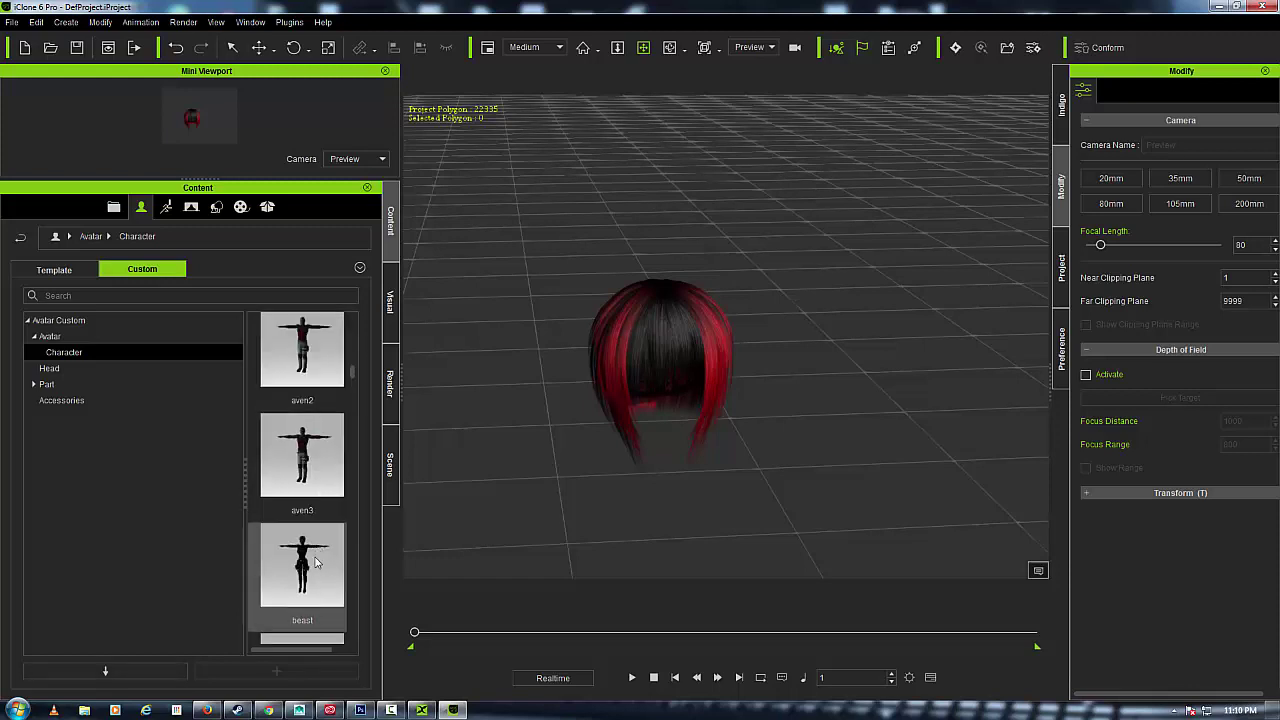
{"action": "scroll", "coordinate": [315, 567], "scroll_direction": "down", "scroll_amount": 3}
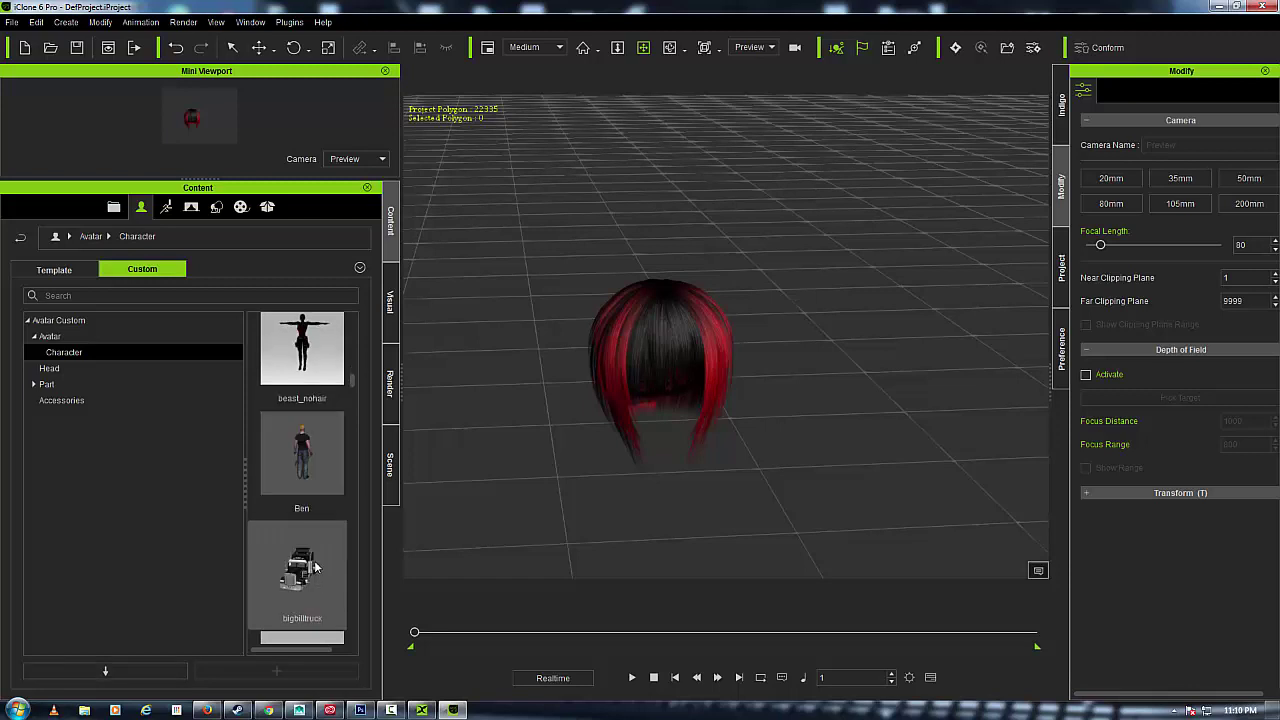
{"action": "scroll", "coordinate": [315, 567], "scroll_direction": "down", "scroll_amount": 3}
{"action": "scroll", "coordinate": [315, 567], "scroll_direction": "down", "scroll_amount": 3}
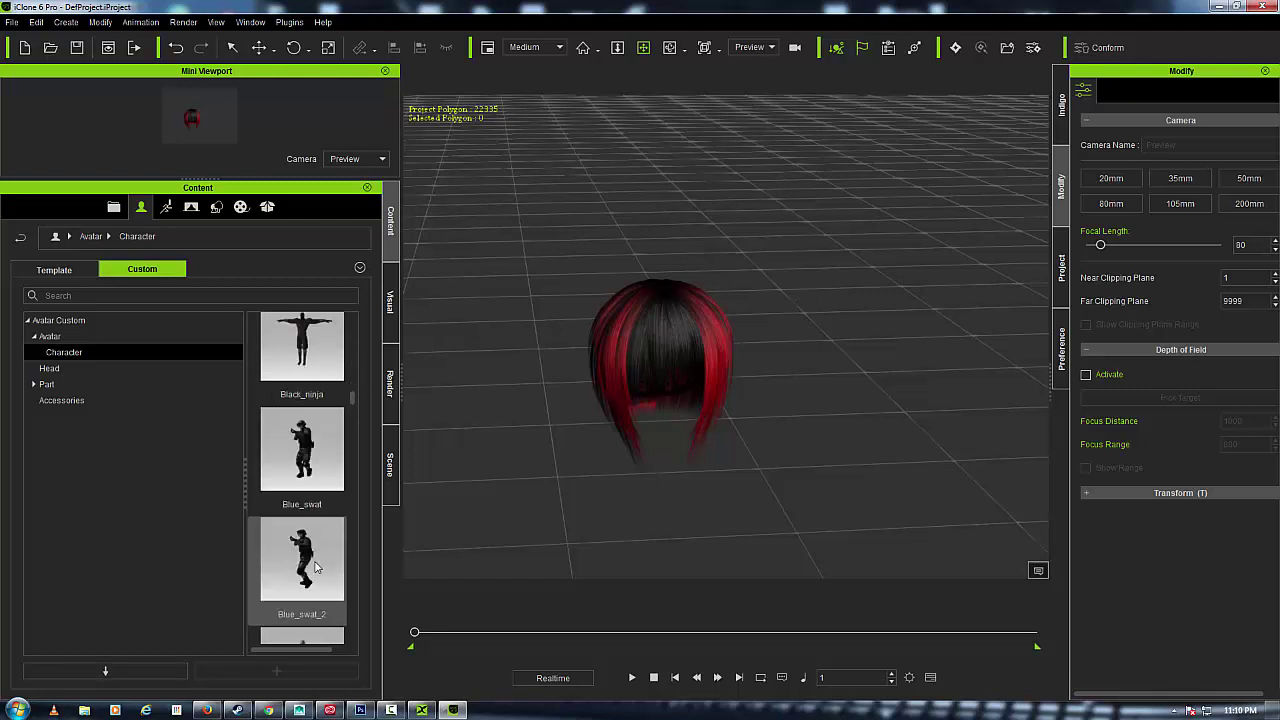
{"action": "scroll", "coordinate": [315, 567], "scroll_direction": "down", "scroll_amount": 3}
{"action": "scroll", "coordinate": [315, 567], "scroll_direction": "down", "scroll_amount": 3}
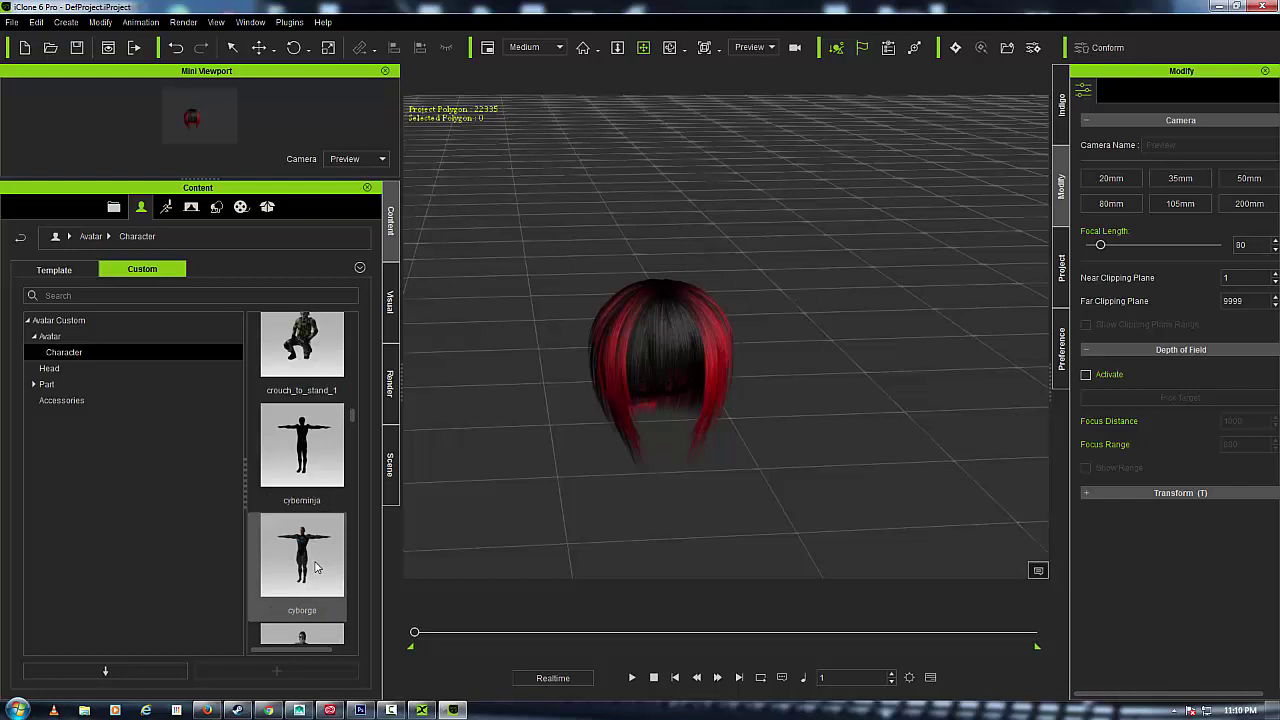
{"action": "scroll", "coordinate": [315, 567], "scroll_direction": "down", "scroll_amount": 12}
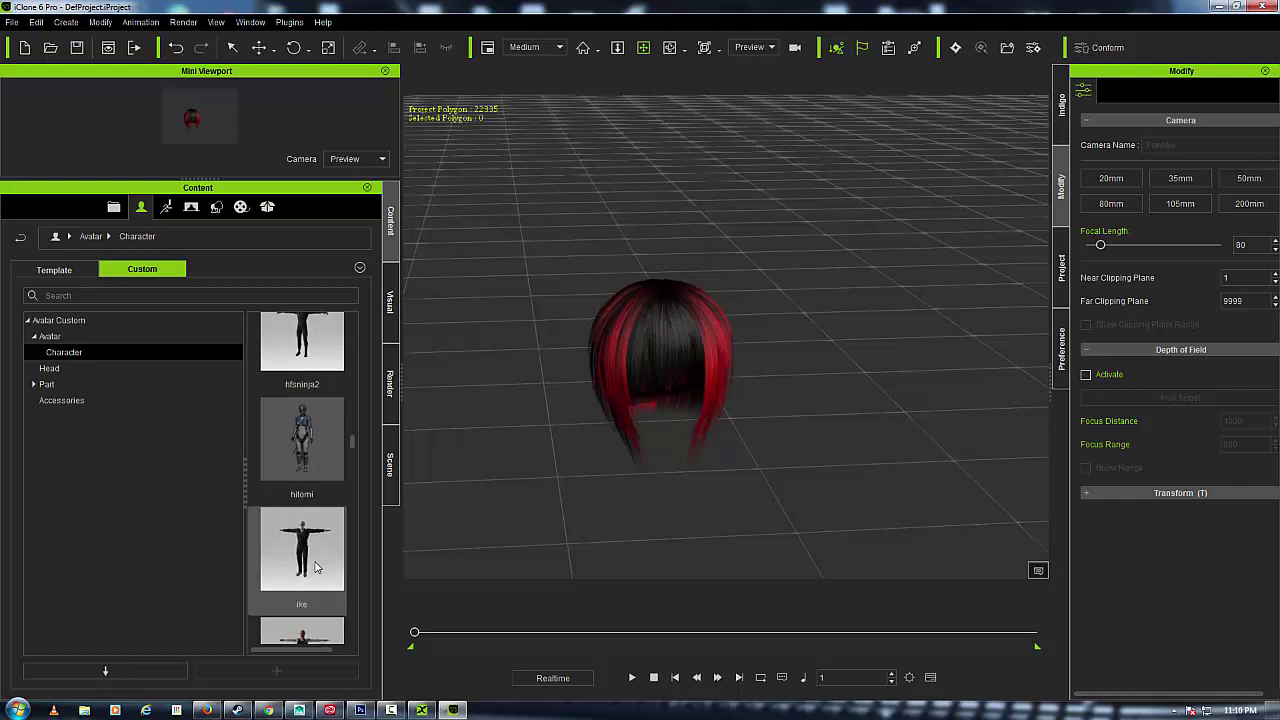
{"action": "scroll", "coordinate": [315, 567], "scroll_direction": "up", "scroll_amount": 15}
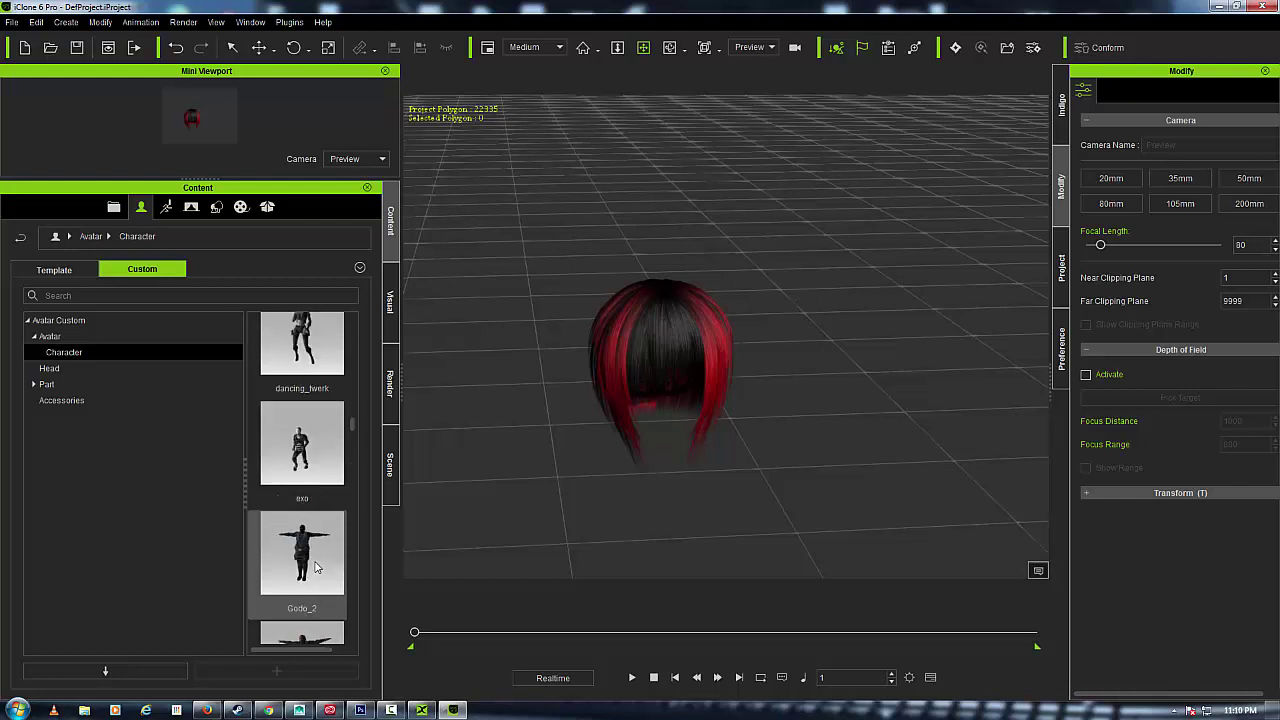
Return to the Avatar folder listing the dummy and the avatar named 2
{"action": "left_click", "coordinate": [50, 336]}
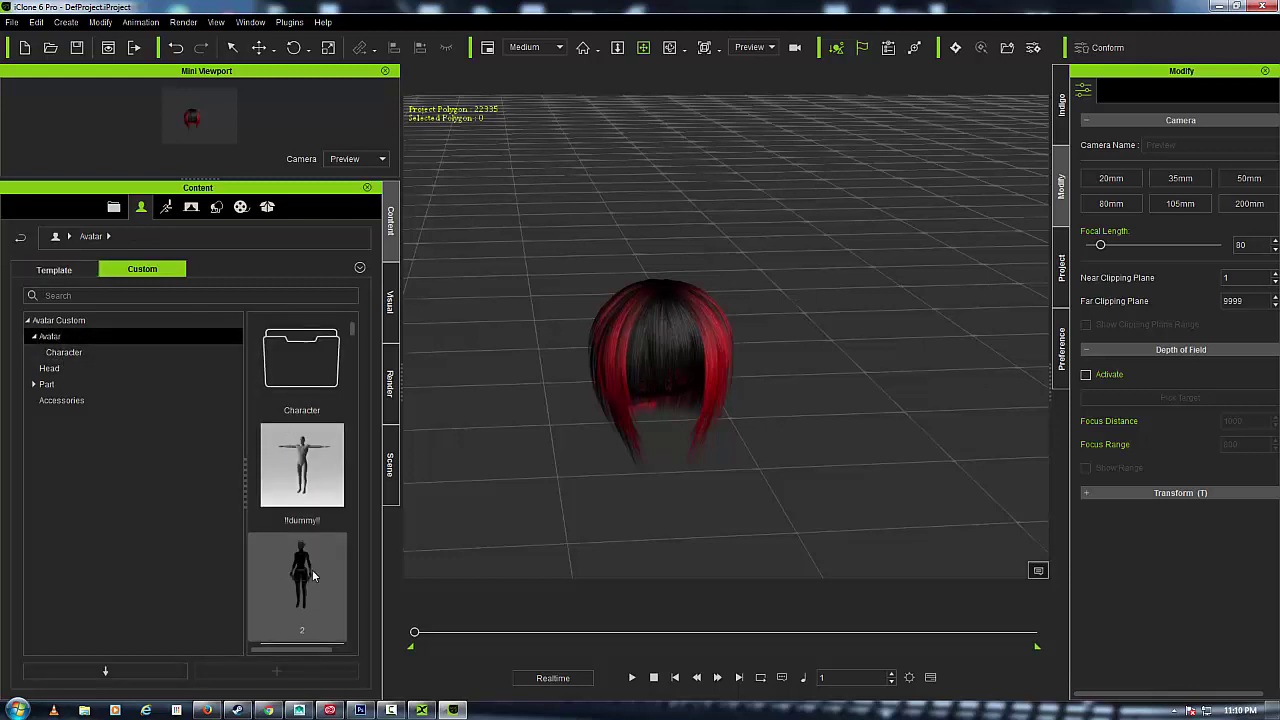
{"action": "scroll", "coordinate": [312, 570], "scroll_direction": "down", "scroll_amount": 3}
{"action": "scroll", "coordinate": [313, 572], "scroll_direction": "up", "scroll_amount": 3}
Load avatar '2' into the scene, orbit around her head, and show the Scene list
{"action": "double_click", "coordinate": [312, 567]}
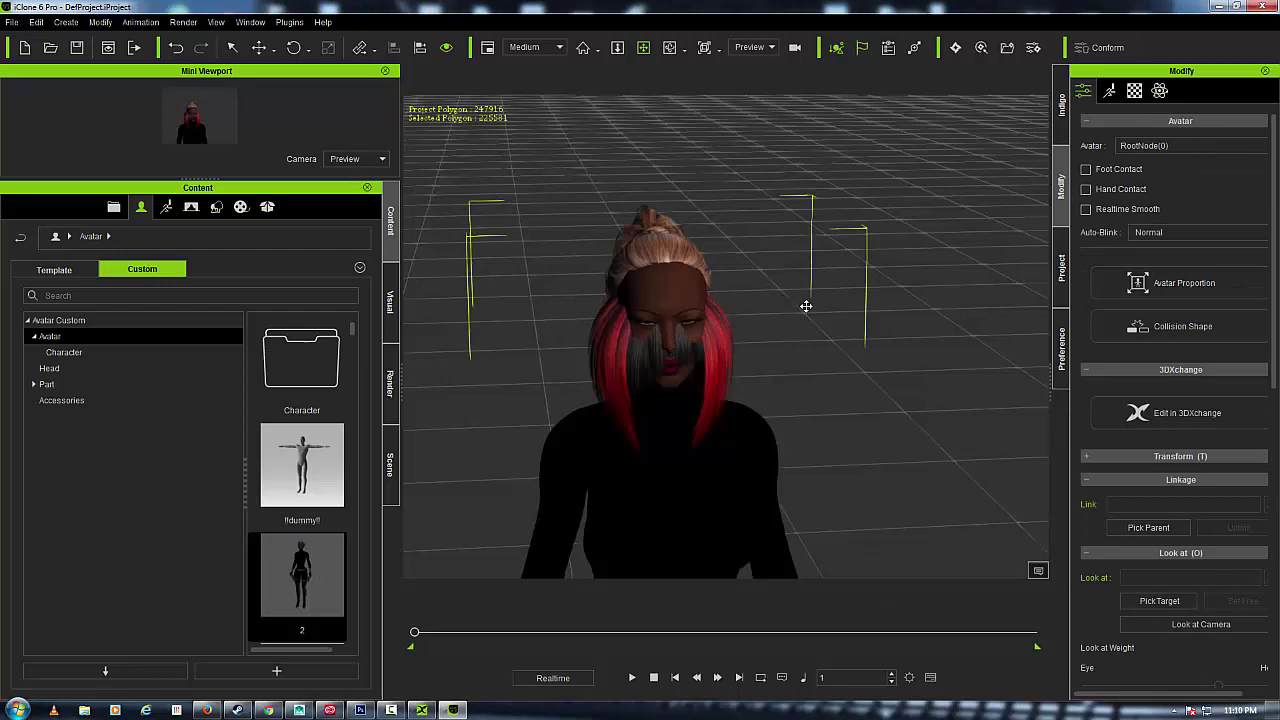
{"action": "right_click_drag", "start_coordinate": [806, 303], "coordinate": [543, 278]}
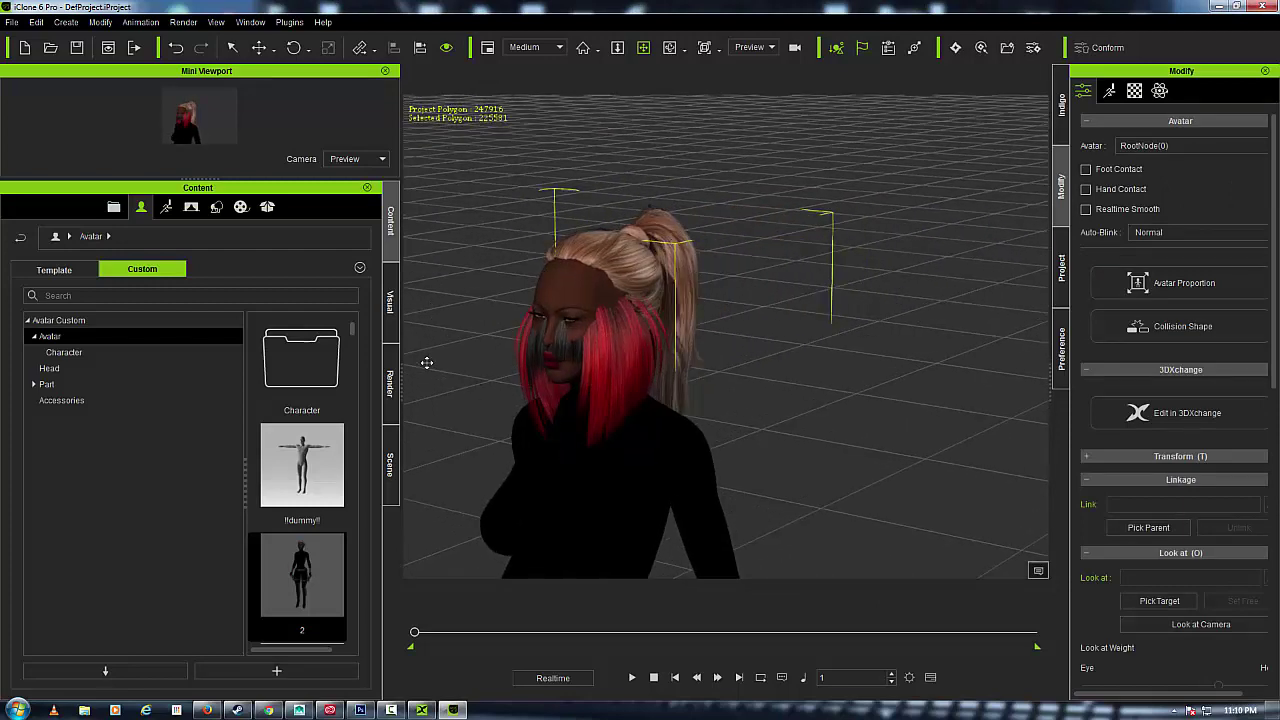
{"action": "left_click", "coordinate": [390, 465]}
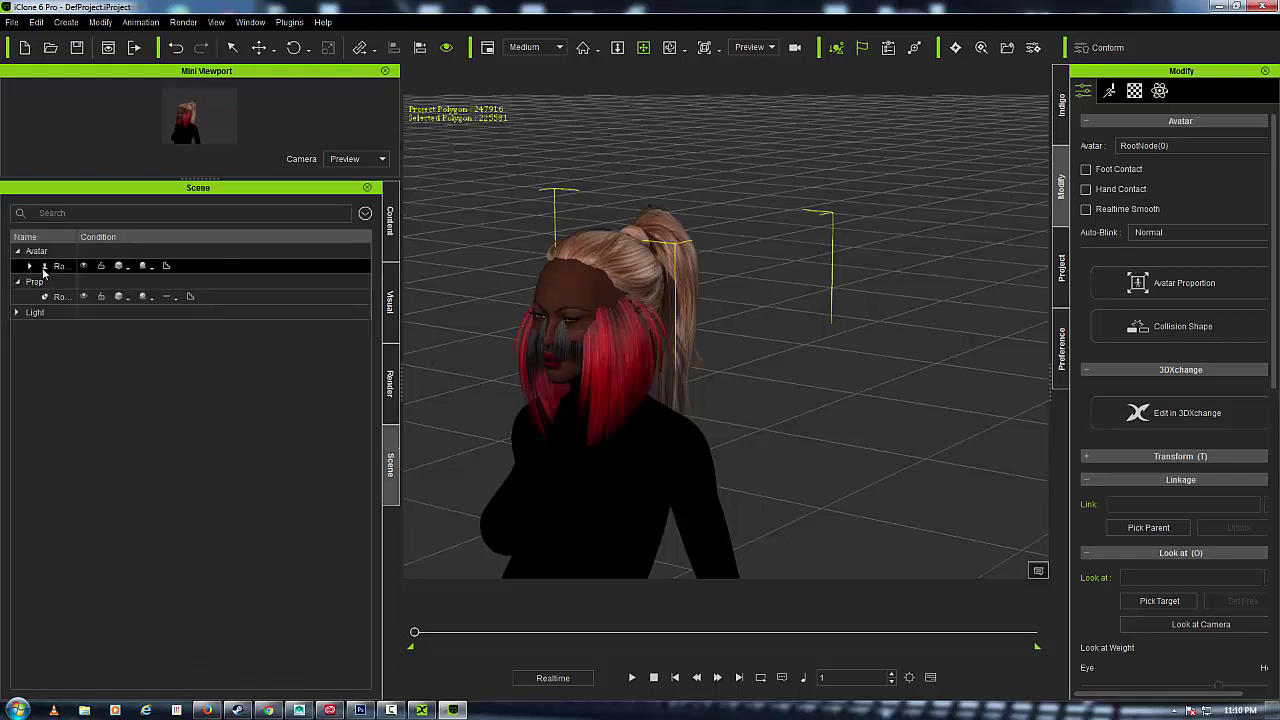
Delete the avatar's High ponytail accessory from the Scene tree and select the hair prop
{"action": "left_click", "coordinate": [30, 266]}
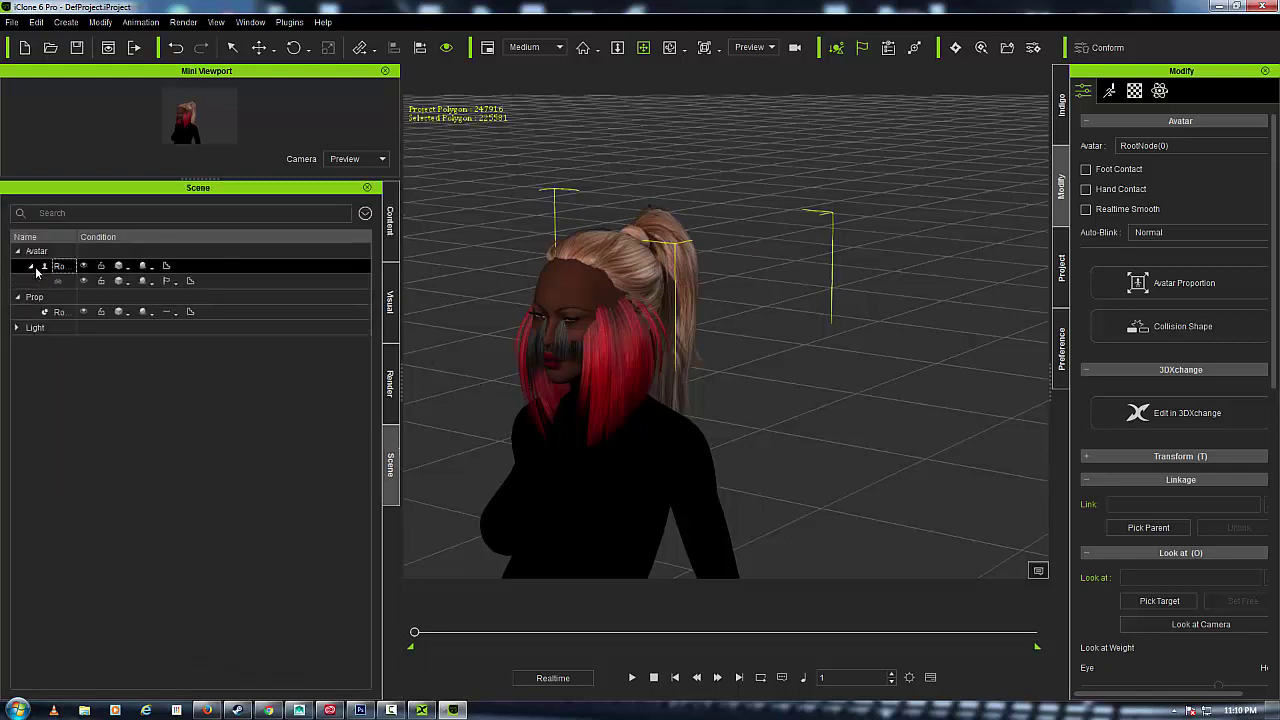
{"action": "left_click", "coordinate": [217, 281]}
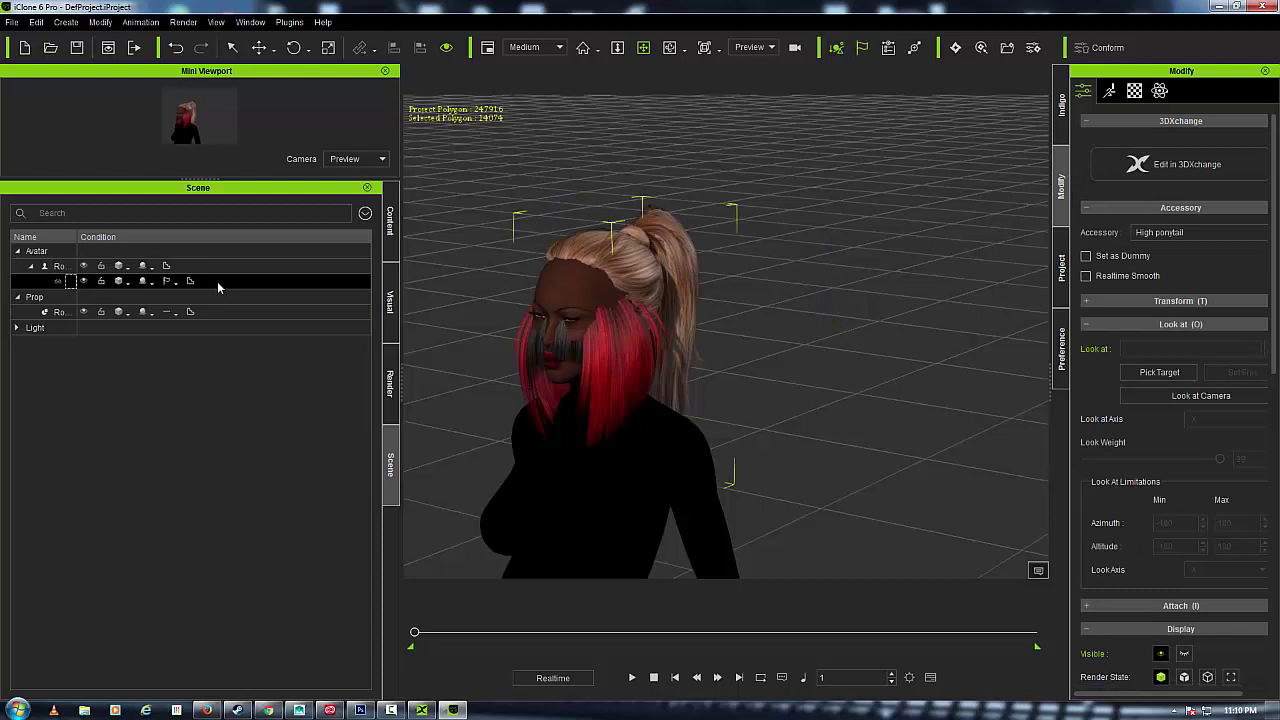
{"action": "key", "text": "Delete"}
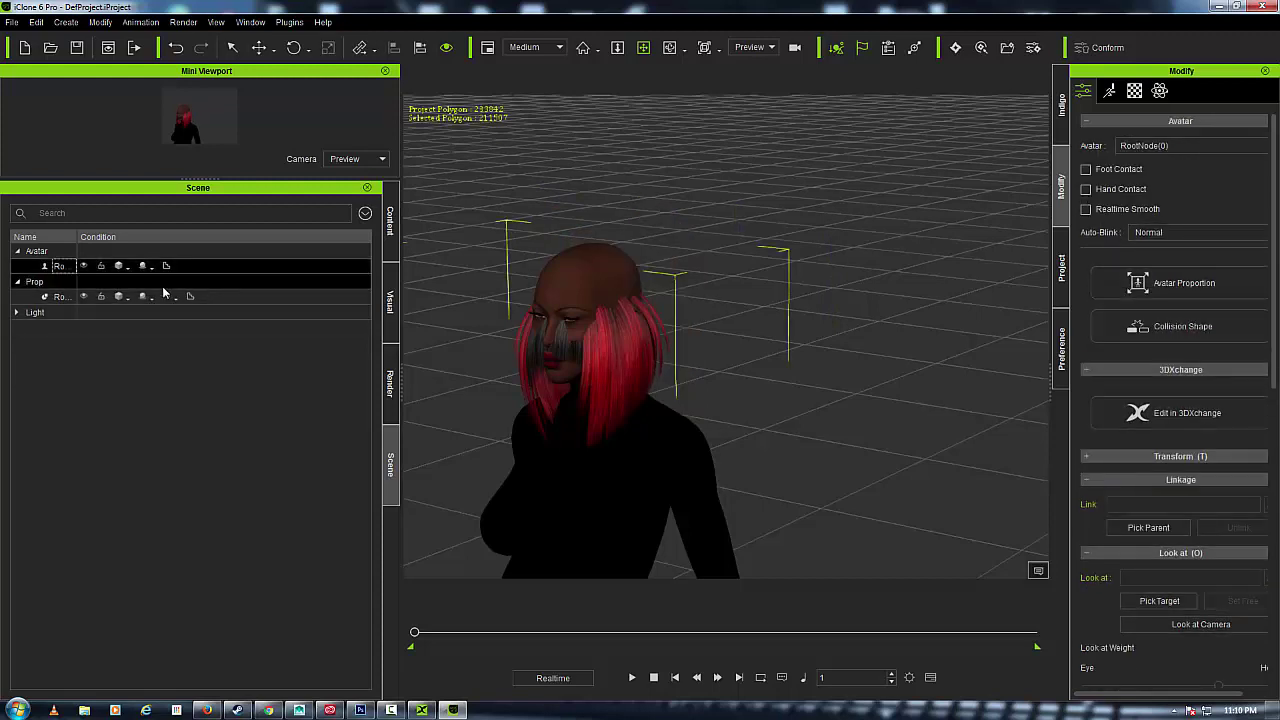
{"action": "left_click", "coordinate": [214, 297]}
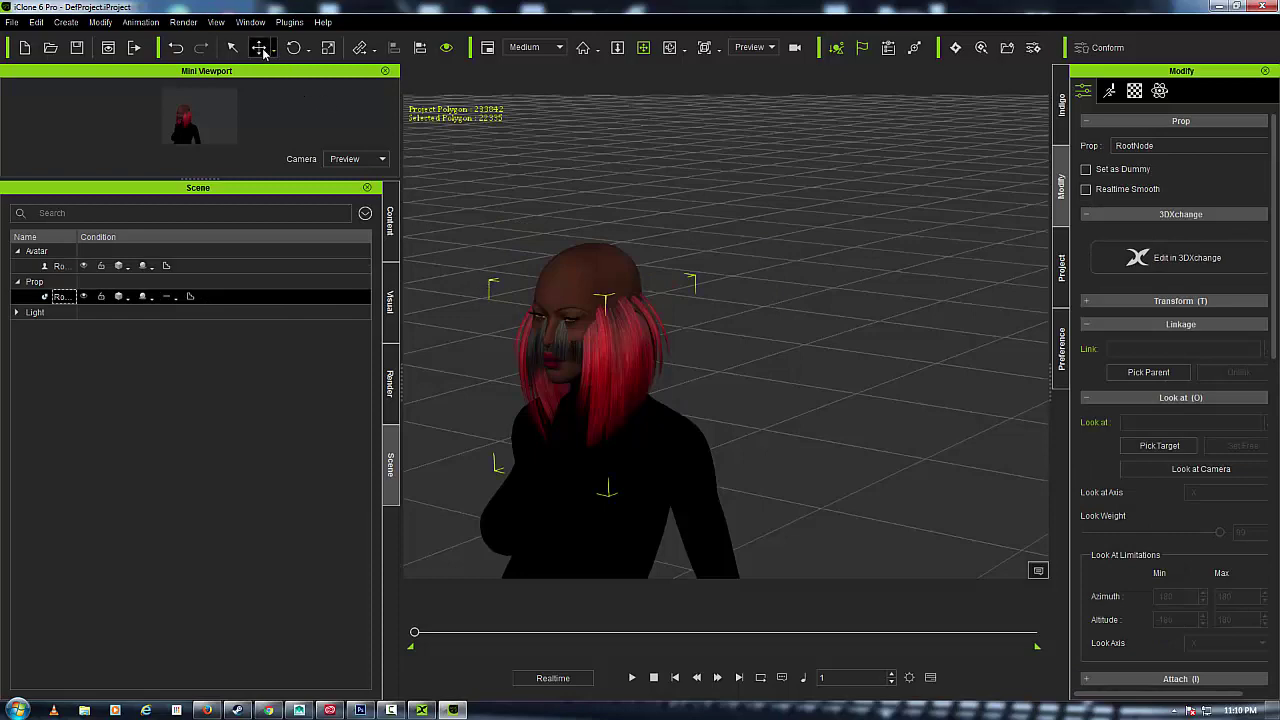
{"action": "scroll", "coordinate": [503, 160], "scroll_direction": "down", "scroll_amount": 6}
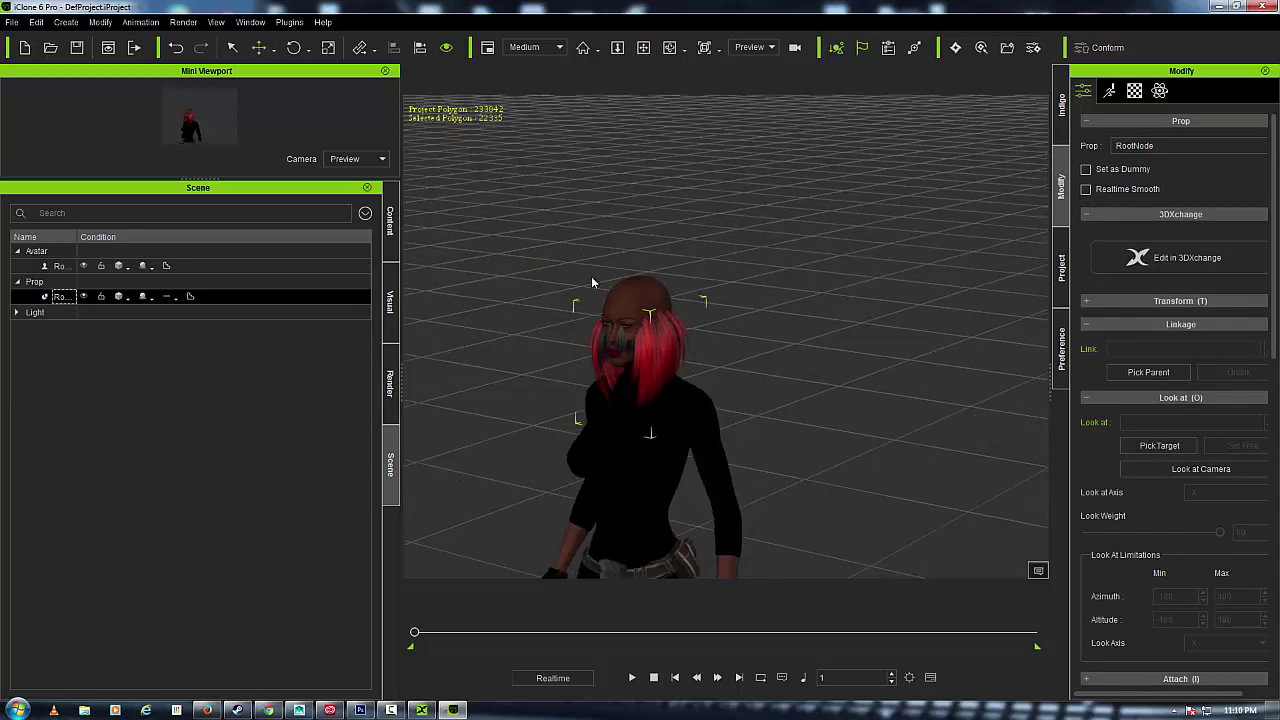
{"action": "scroll", "coordinate": [1075, 410], "scroll_direction": "down", "scroll_amount": 3}
{"action": "scroll", "coordinate": [1075, 410], "scroll_direction": "down", "scroll_amount": 7}
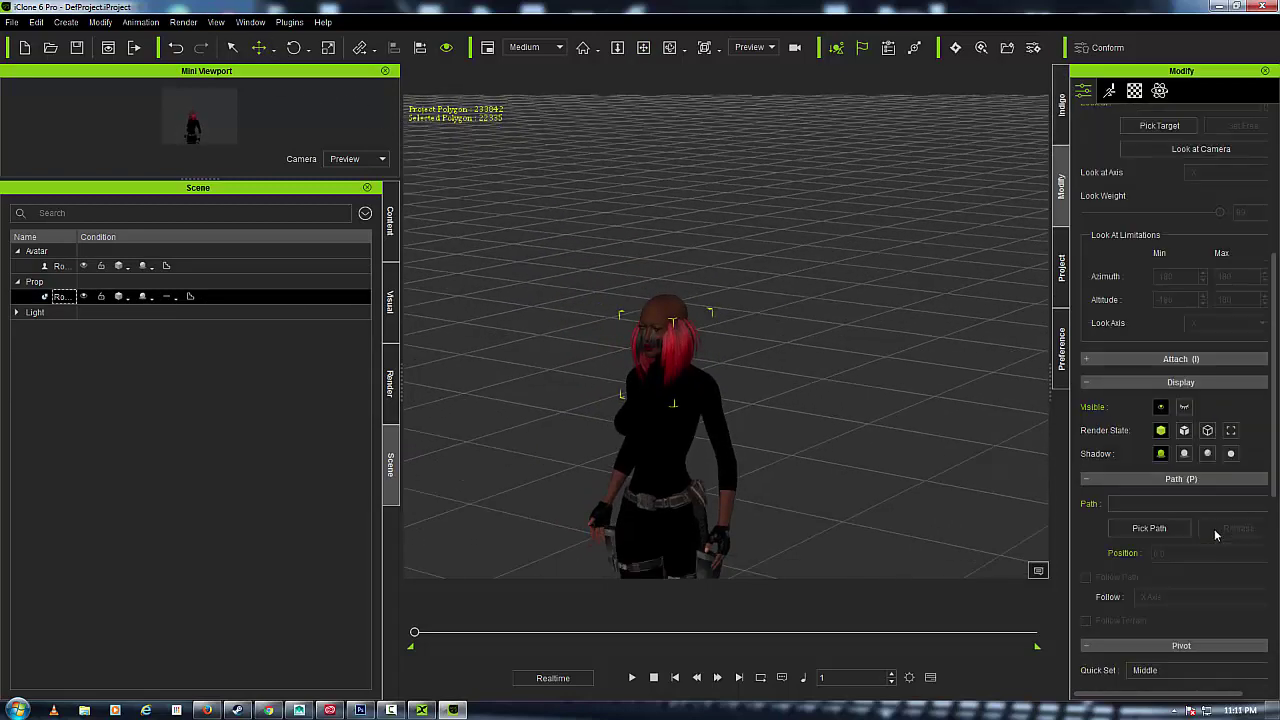
Centre the hair prop's pivot, lift the hair onto the avatar's head, and view from the front
{"action": "left_click", "coordinate": [1178, 637]}
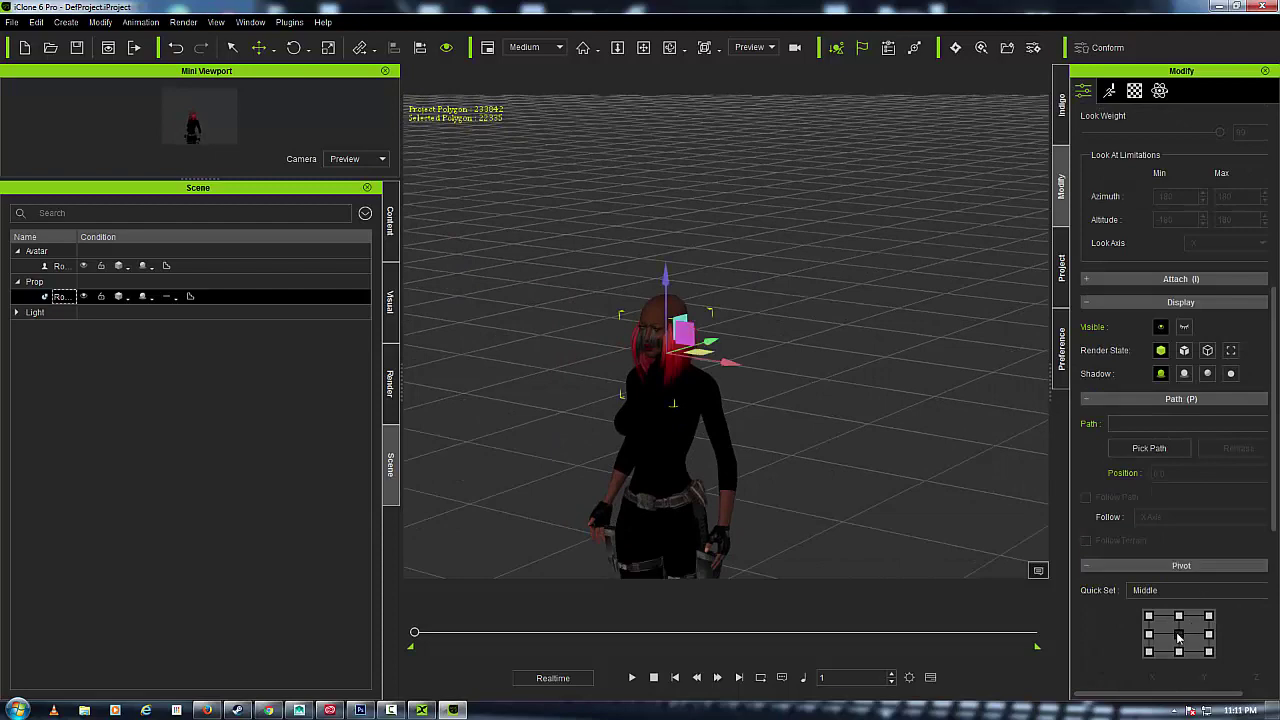
{"action": "scroll", "coordinate": [721, 372], "scroll_direction": "up", "scroll_amount": 5}
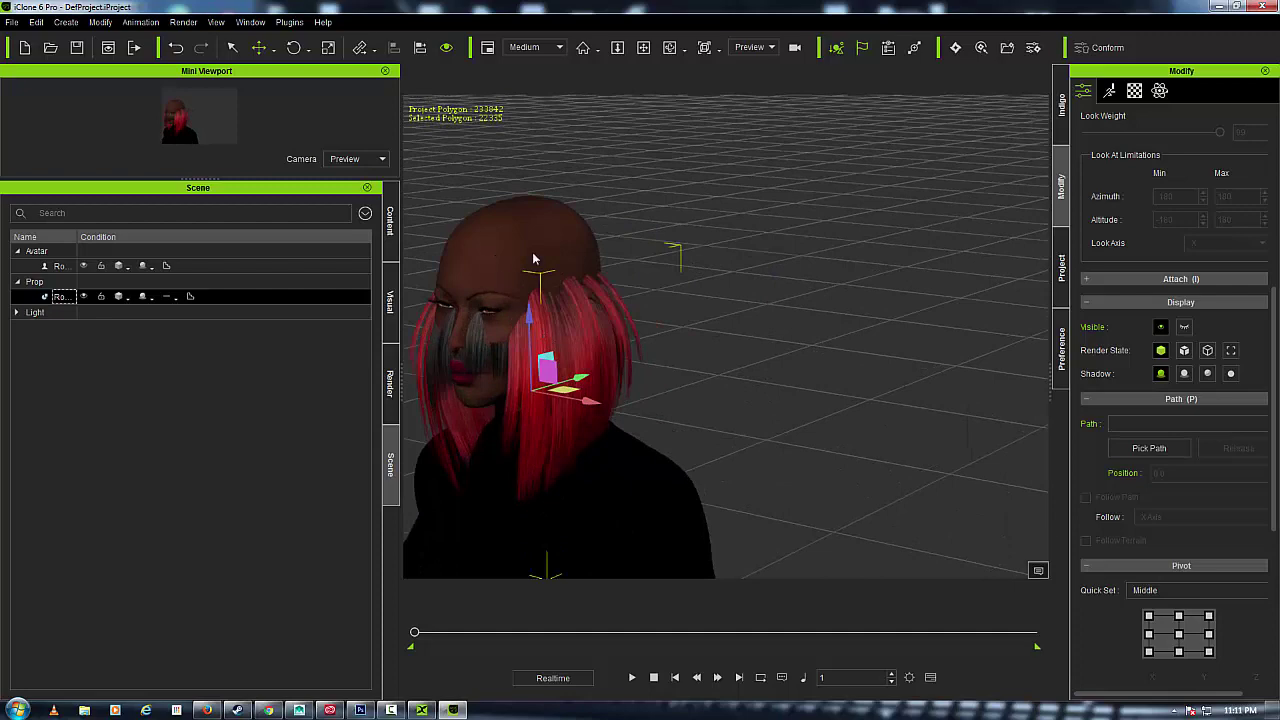
{"action": "left_click_drag", "start_coordinate": [527, 316], "coordinate": [531, 258]}
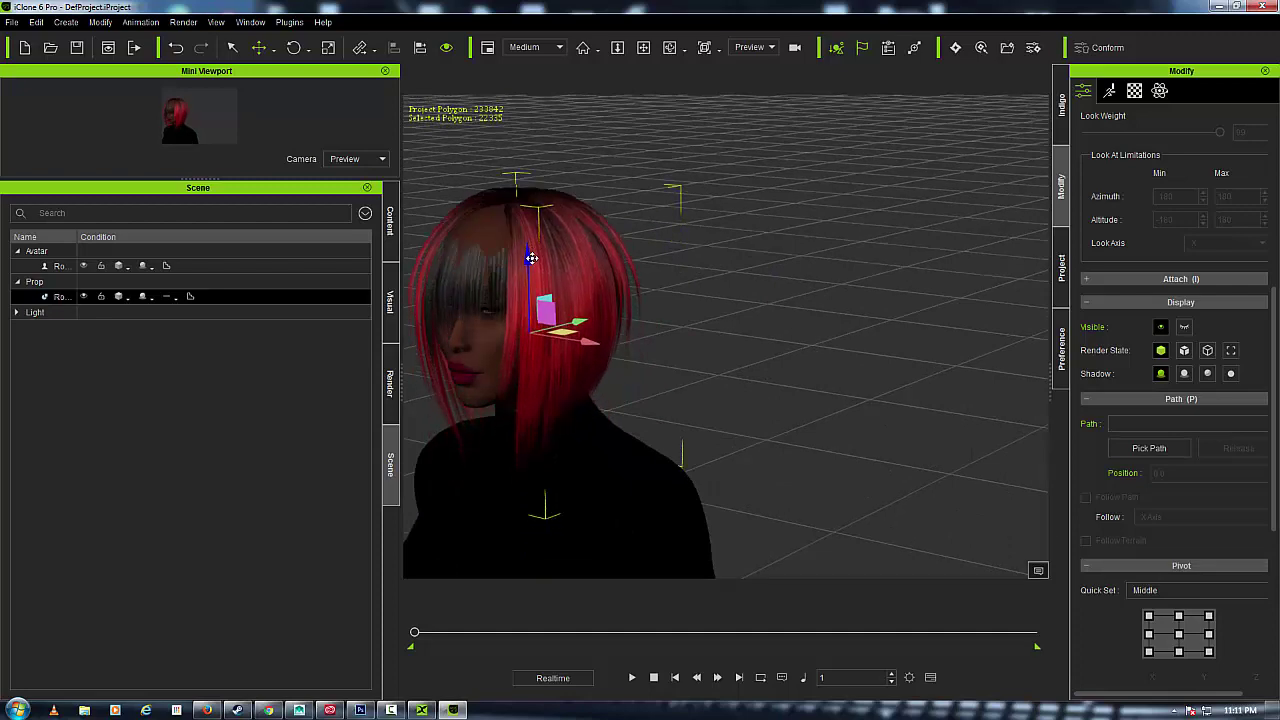
{"action": "scroll", "coordinate": [740, 270], "scroll_direction": "down", "scroll_amount": 5}
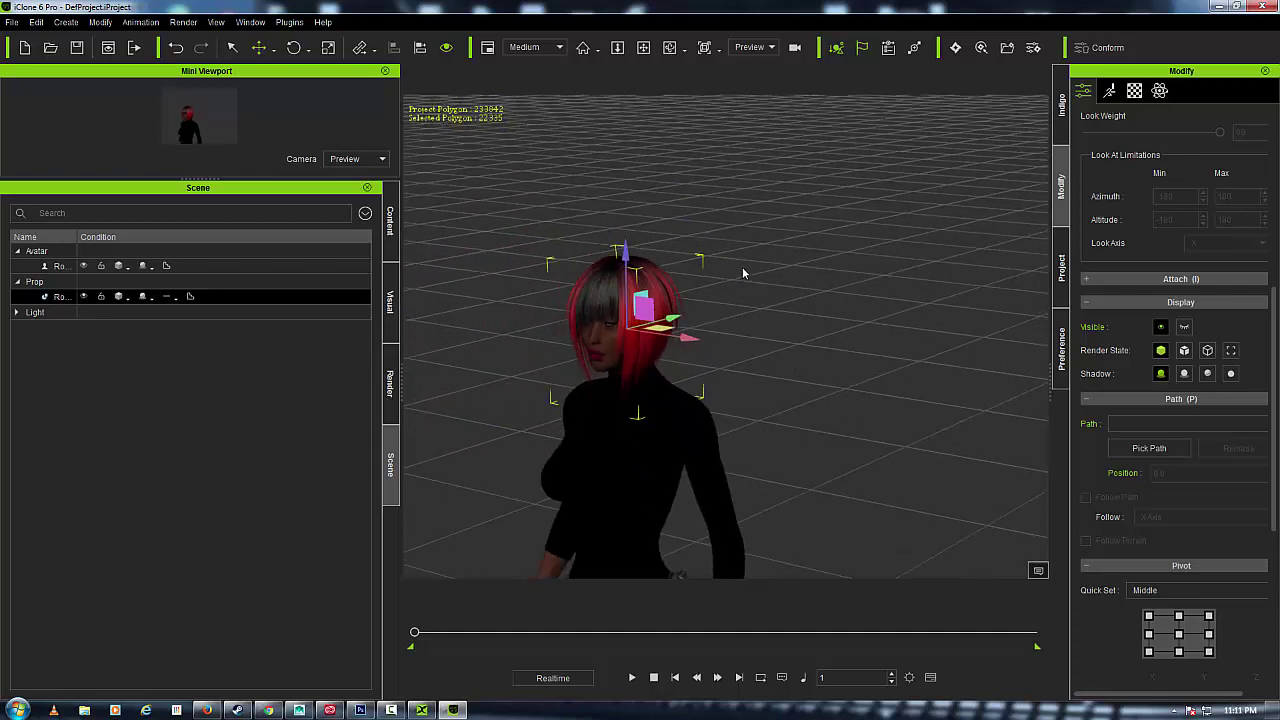
{"action": "right_click_drag", "start_coordinate": [754, 286], "coordinate": [368, 311]}
{"action": "right_click_drag", "start_coordinate": [555, 343], "coordinate": [793, 215]}
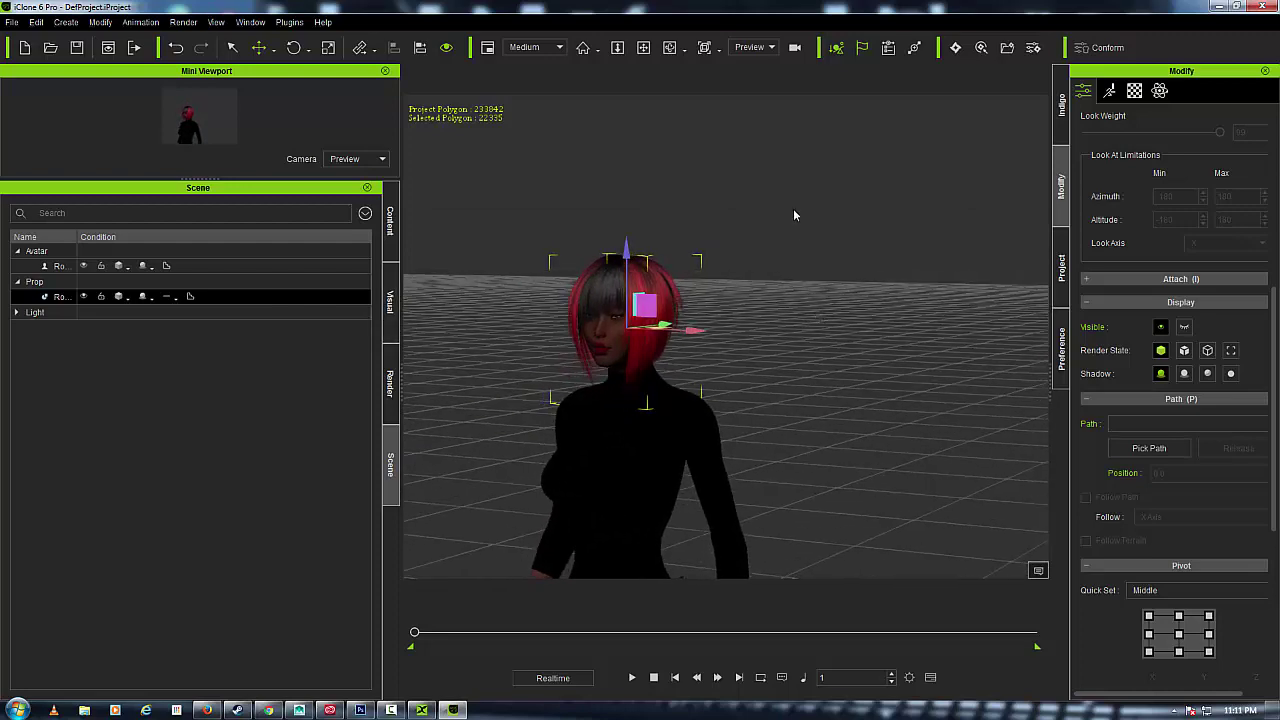
Attach the hair prop to the avatar, making her its parent
{"action": "right_click", "coordinate": [728, 250]}
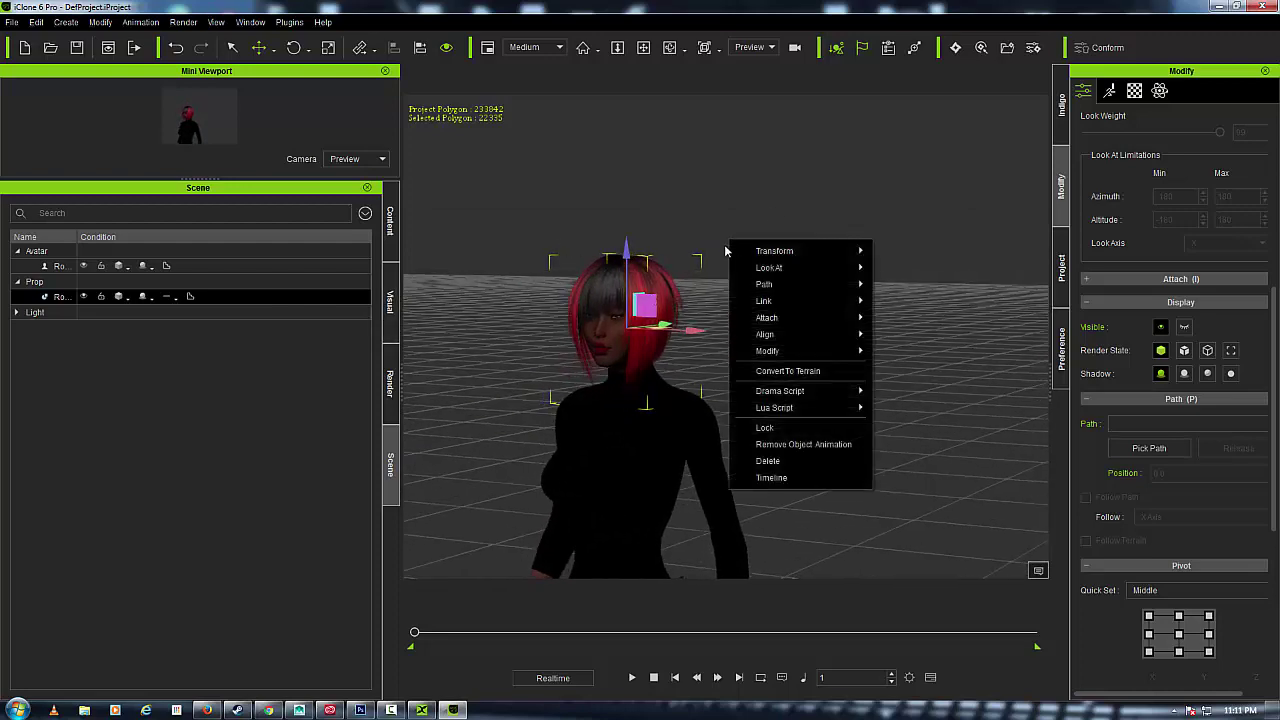
{"action": "mouse_move", "coordinate": [818, 348]}
{"action": "mouse_move", "coordinate": [822, 318]}
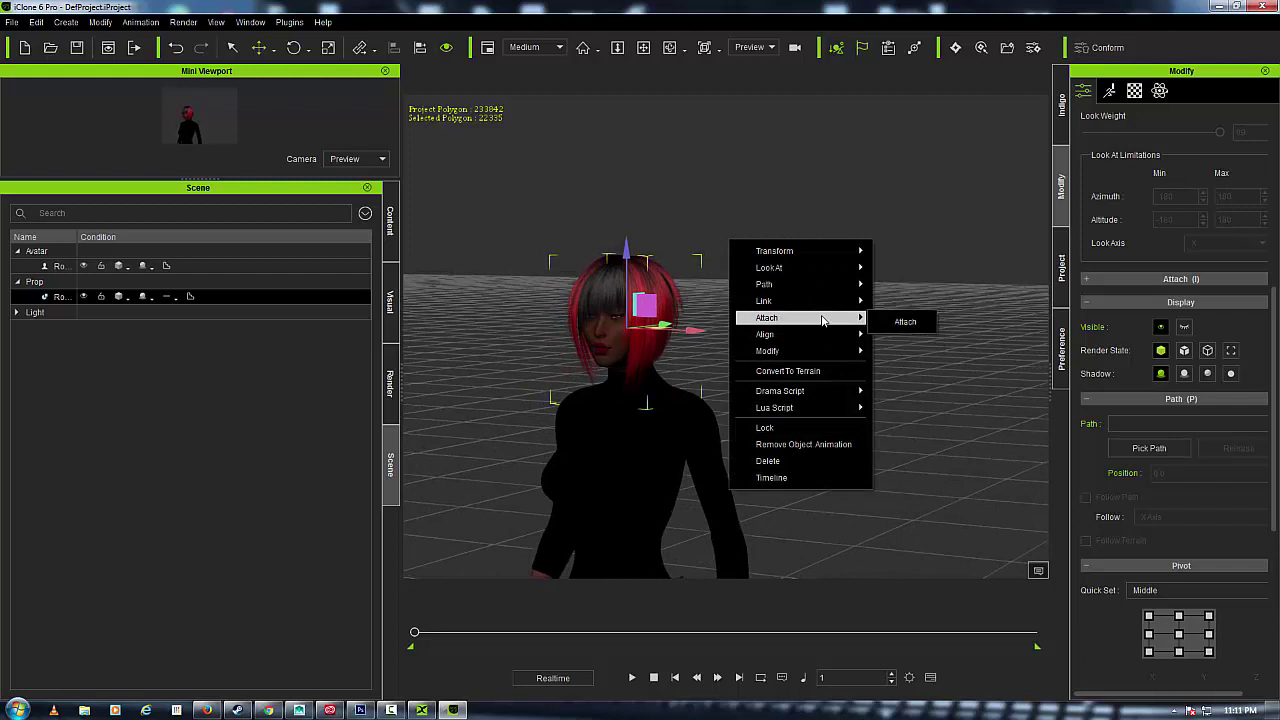
{"action": "left_click", "coordinate": [883, 321]}
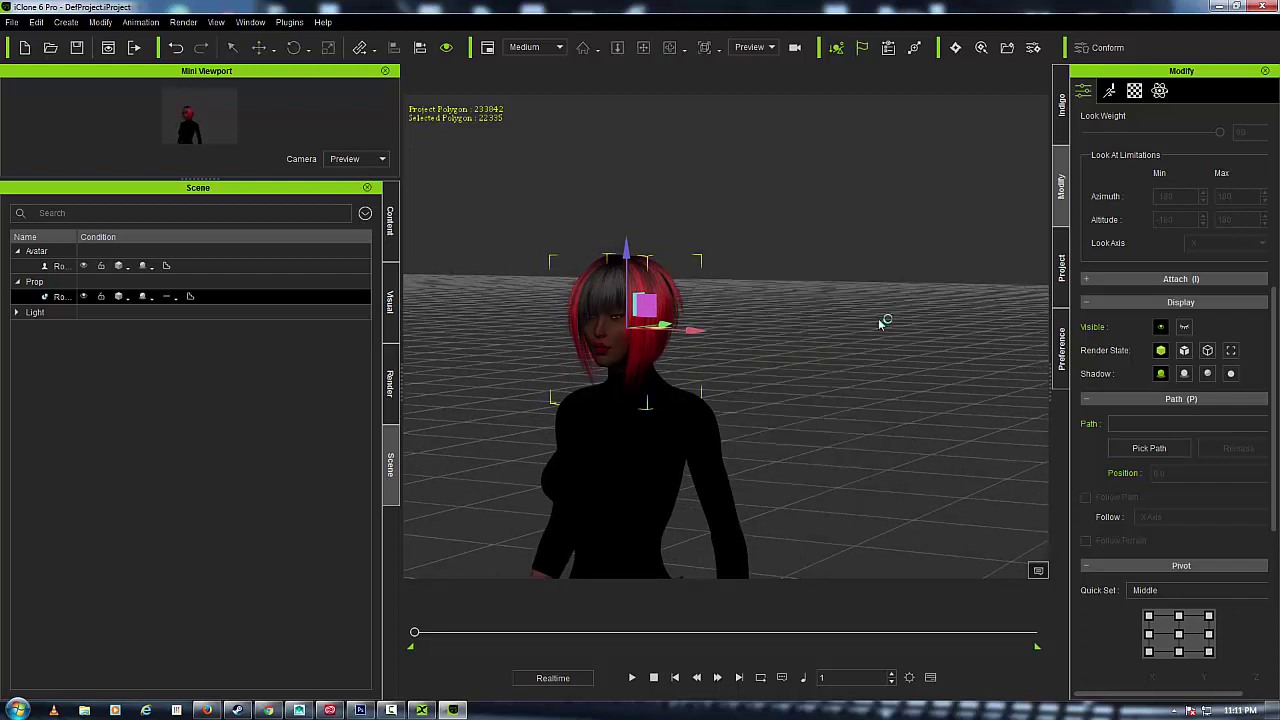
{"action": "left_click", "coordinate": [607, 330]}
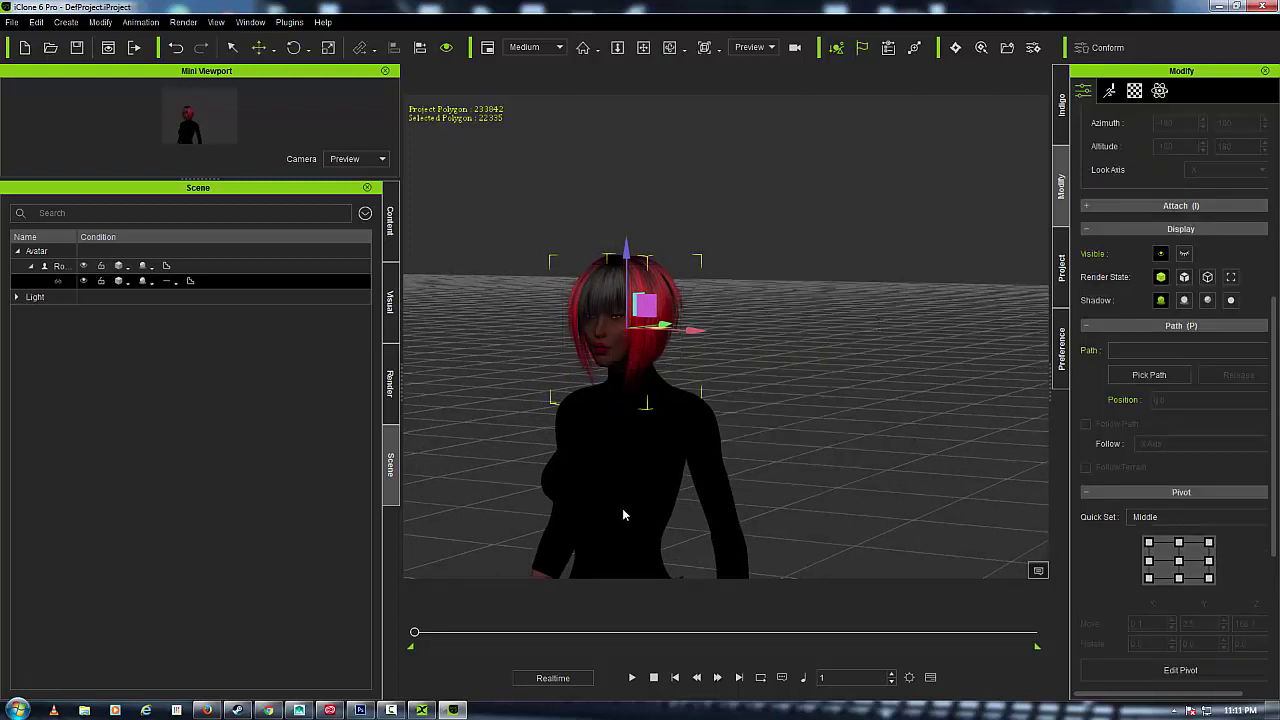
{"action": "right_click", "coordinate": [610, 463]}
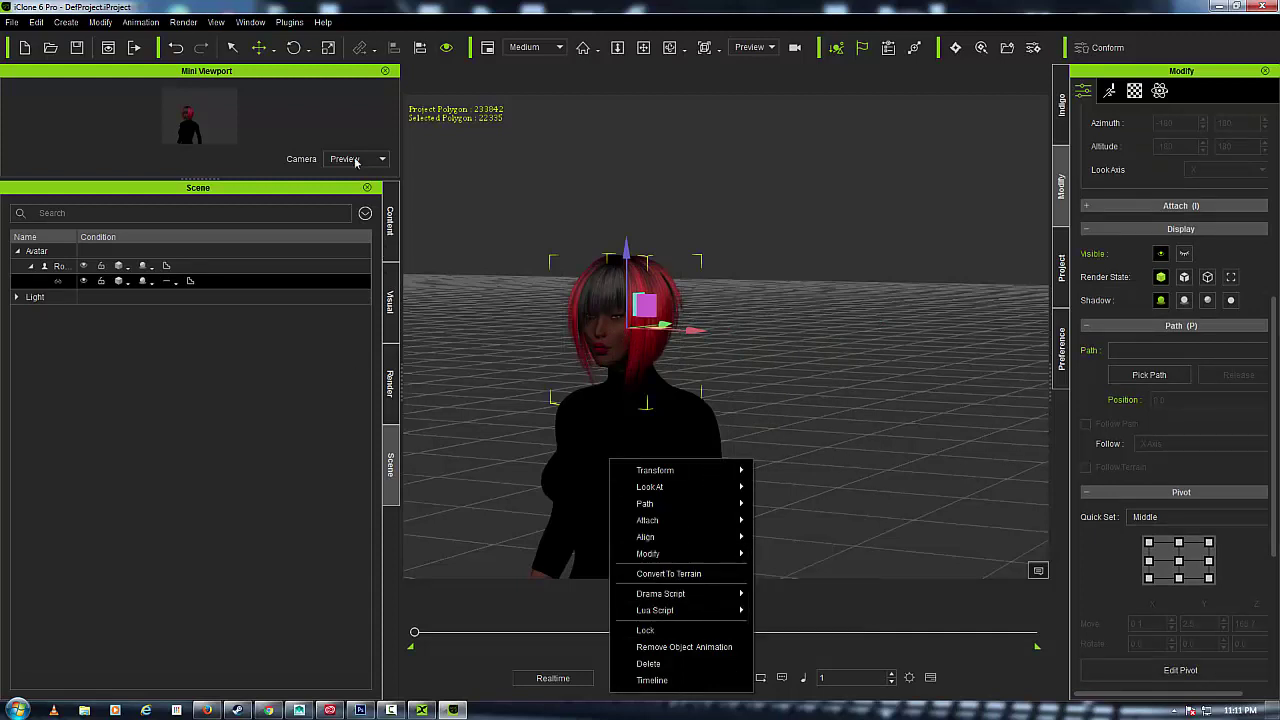
Browse the Animation templates to the Motion folder 02_G6 Motion_Heidi
{"action": "left_click", "coordinate": [390, 220]}
{"action": "left_click", "coordinate": [166, 206]}
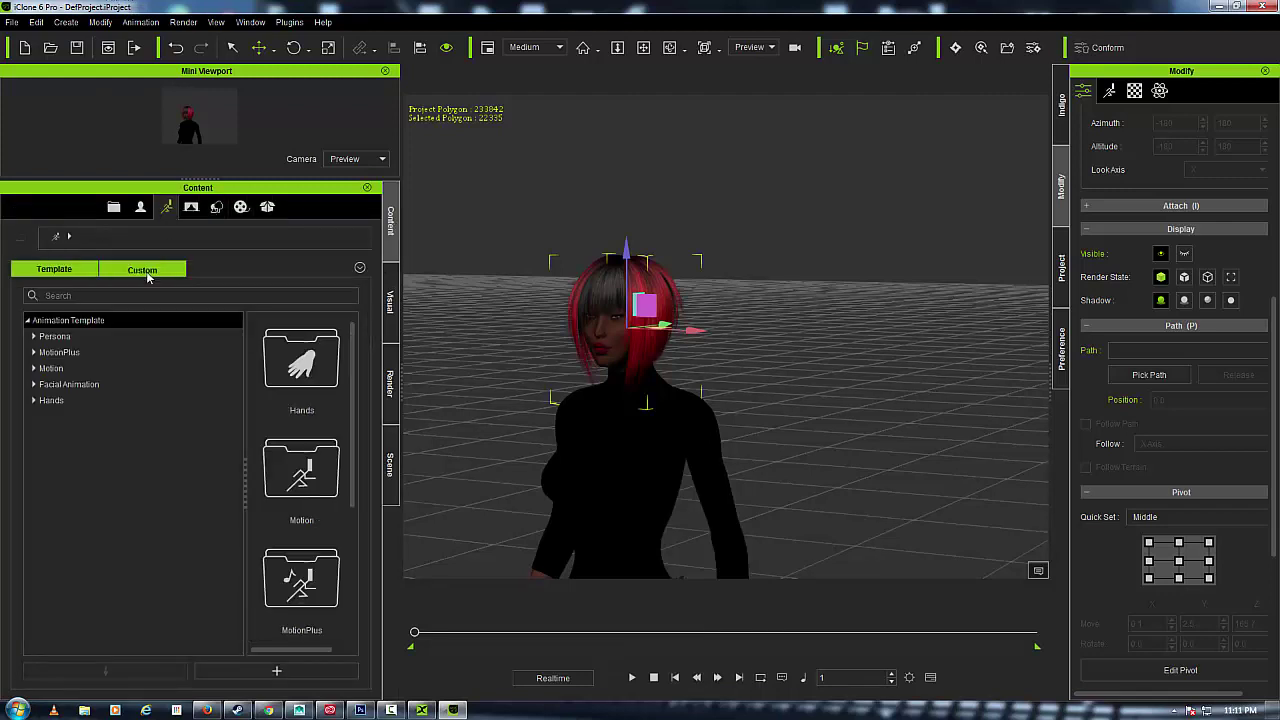
{"action": "left_click", "coordinate": [35, 369]}
{"action": "left_click", "coordinate": [51, 371]}
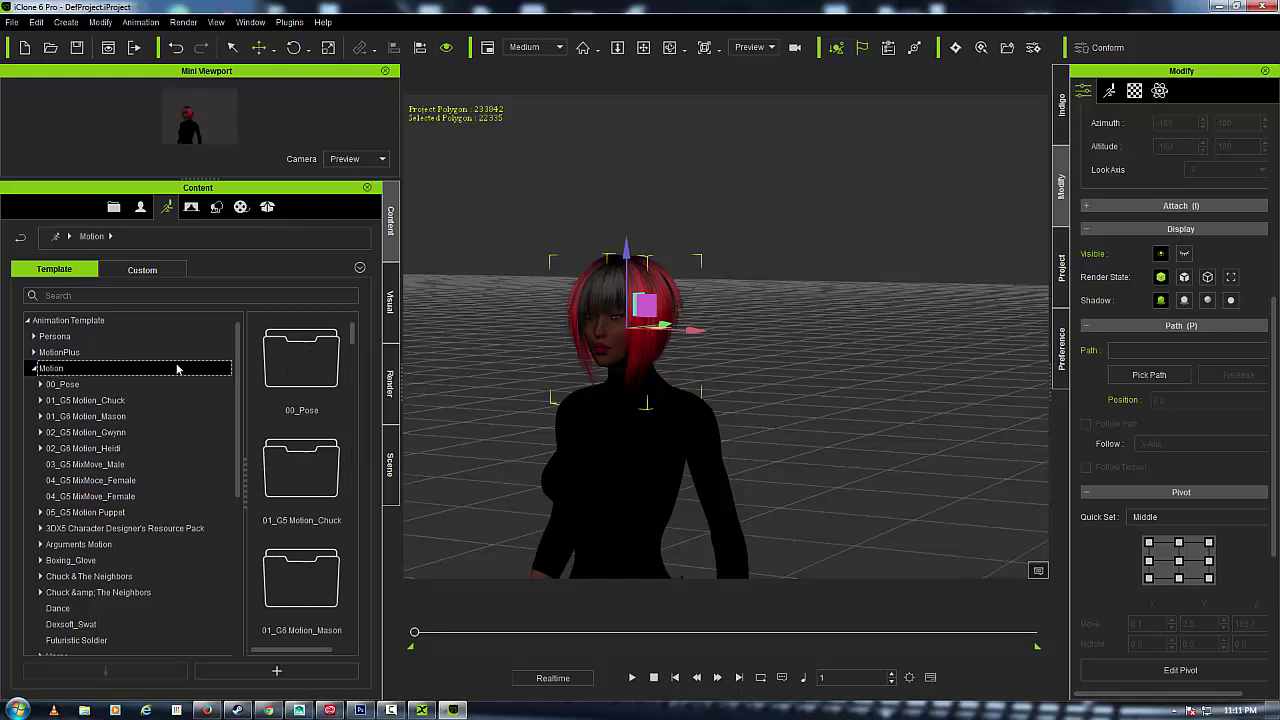
{"action": "scroll", "coordinate": [306, 466], "scroll_direction": "down", "scroll_amount": 3}
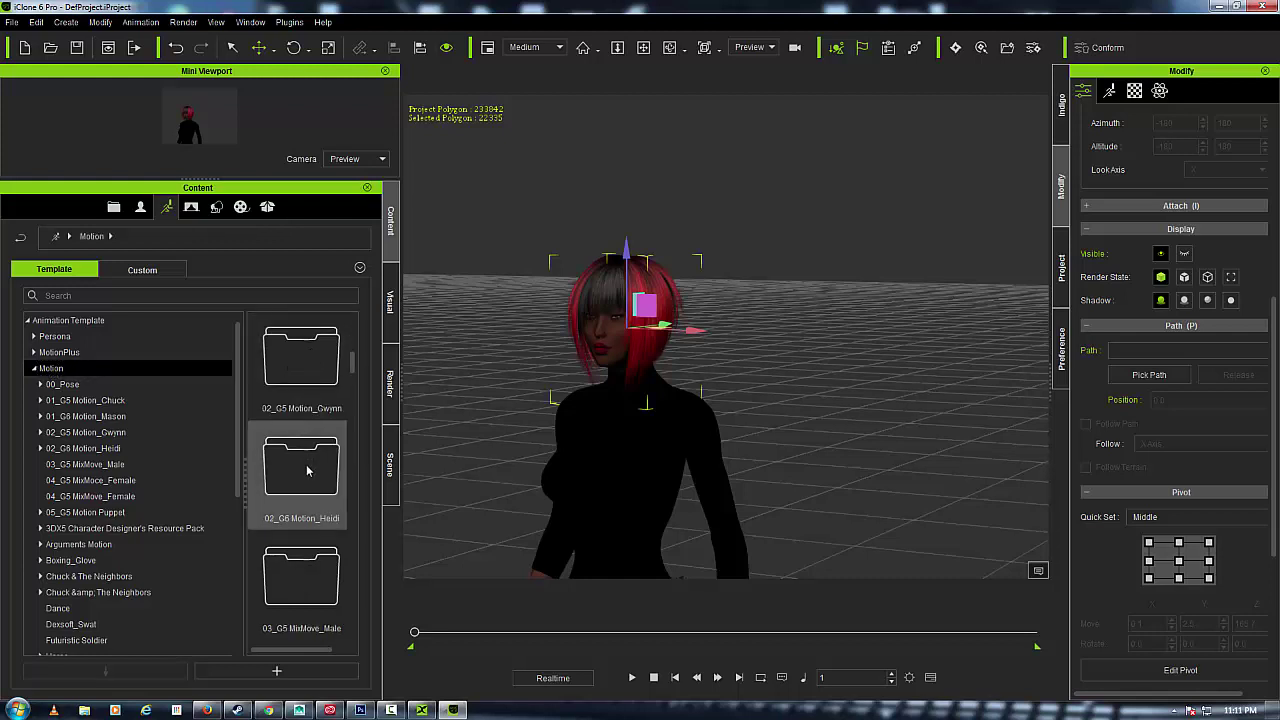
{"action": "double_click", "coordinate": [307, 471]}
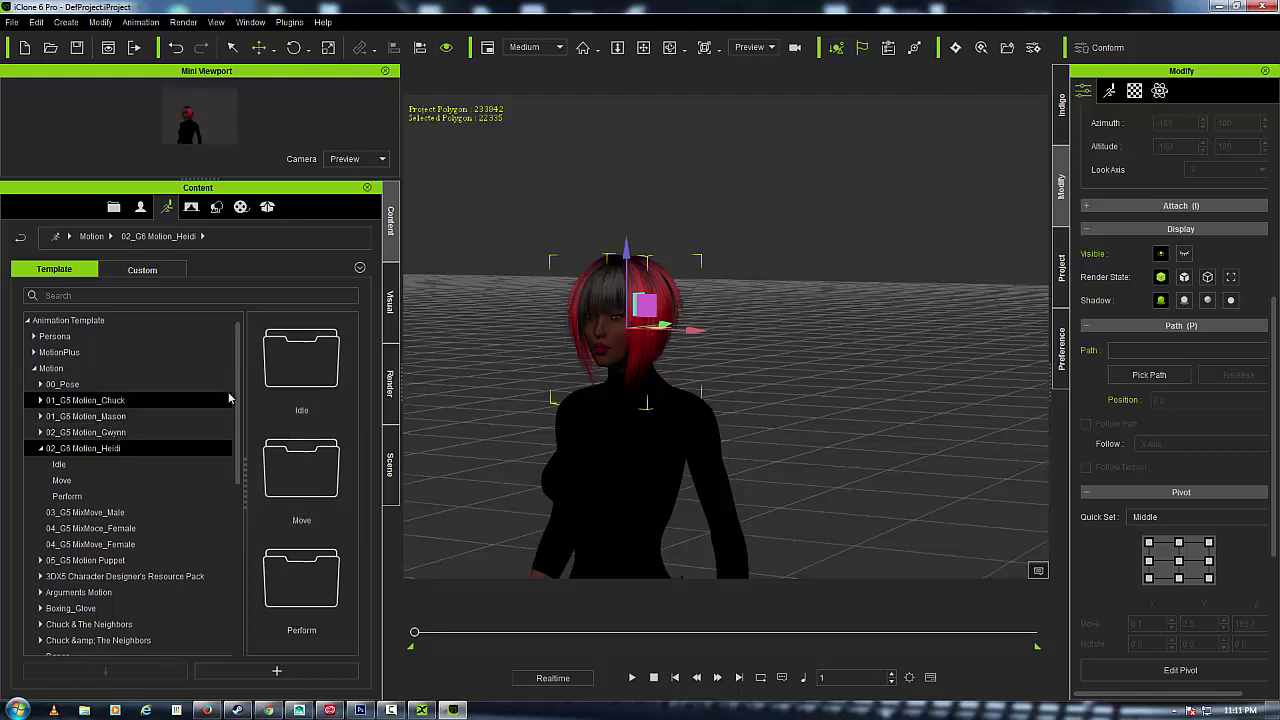
Apply the Heidi persona to the avatar and frame her down to the feet
{"action": "left_click", "coordinate": [103, 339]}
{"action": "scroll", "coordinate": [315, 436], "scroll_direction": "down", "scroll_amount": 3}
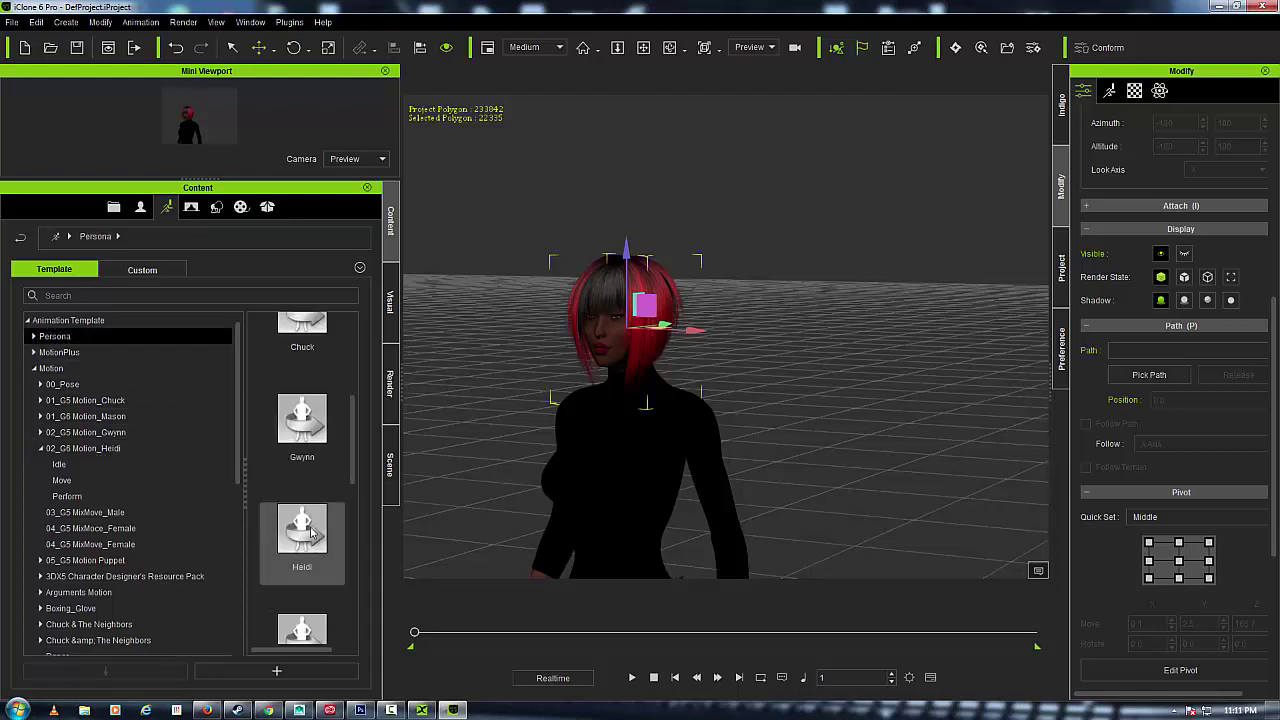
{"action": "left_click_drag", "start_coordinate": [310, 533], "coordinate": [796, 496]}
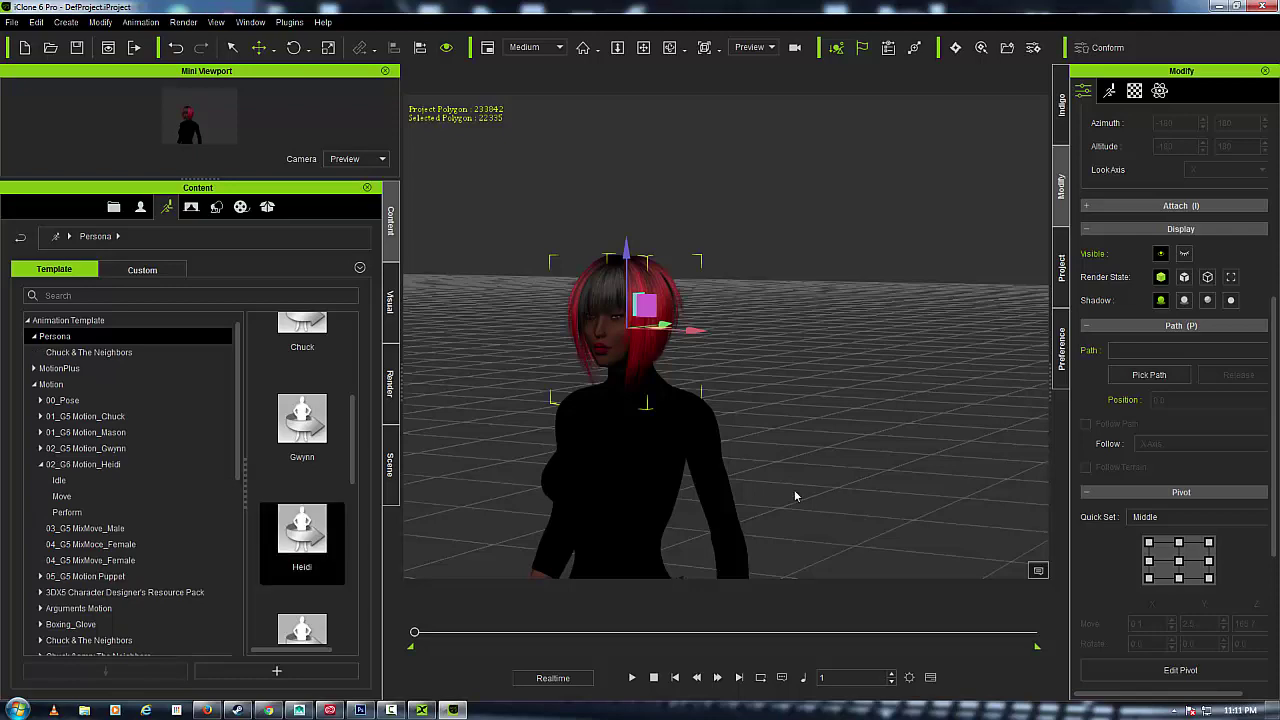
{"action": "left_click", "coordinate": [628, 489]}
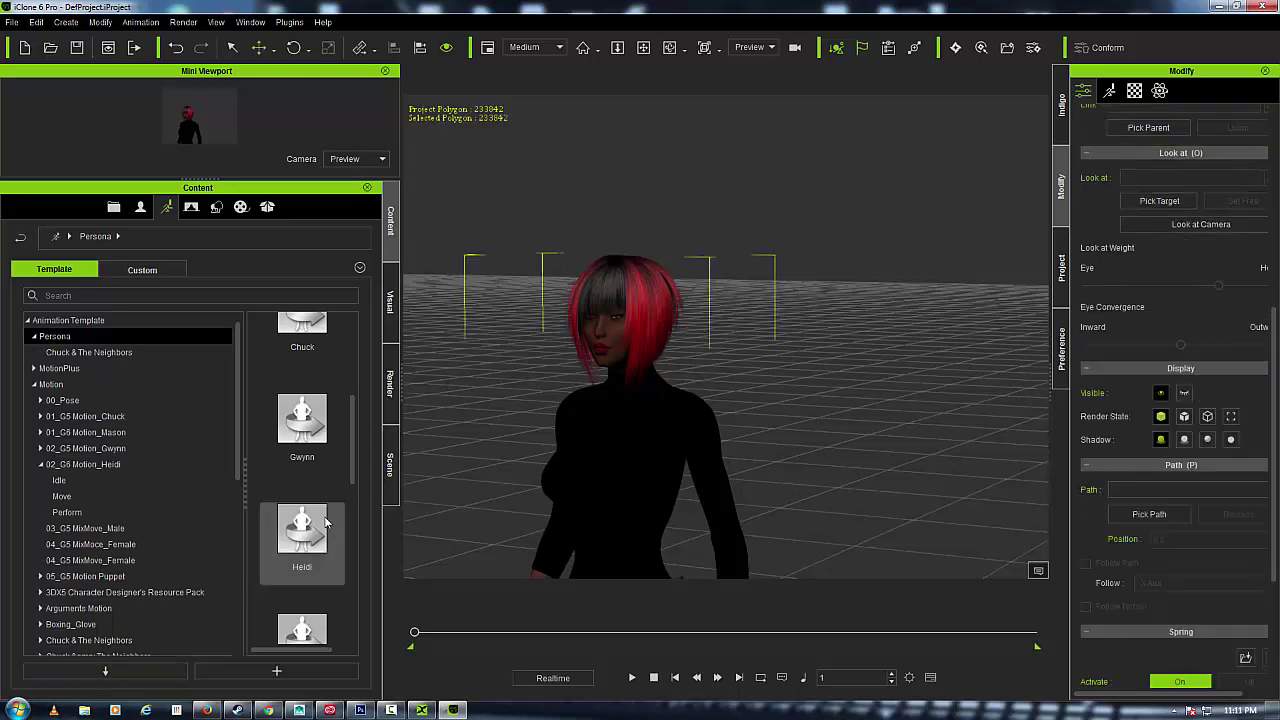
{"action": "scroll", "coordinate": [708, 421], "scroll_direction": "down", "scroll_amount": 5}
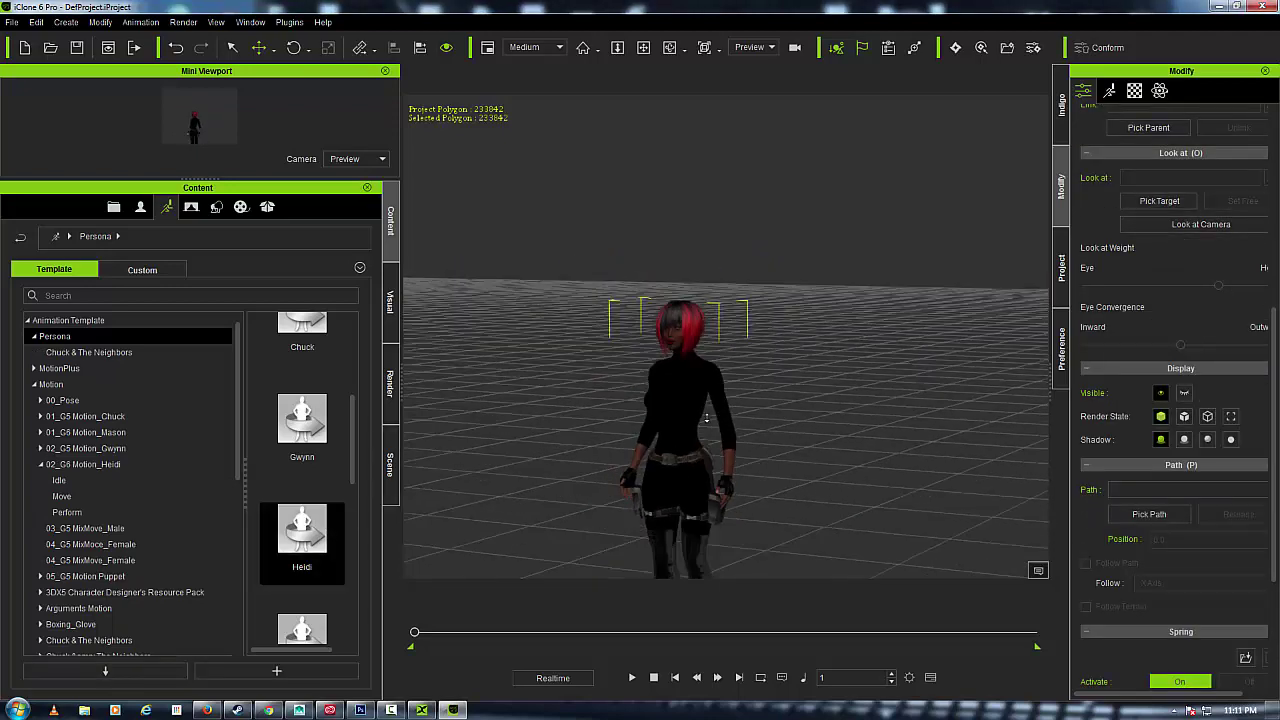
{"action": "middle_click_drag", "start_coordinate": [666, 418], "coordinate": [792, 275]}
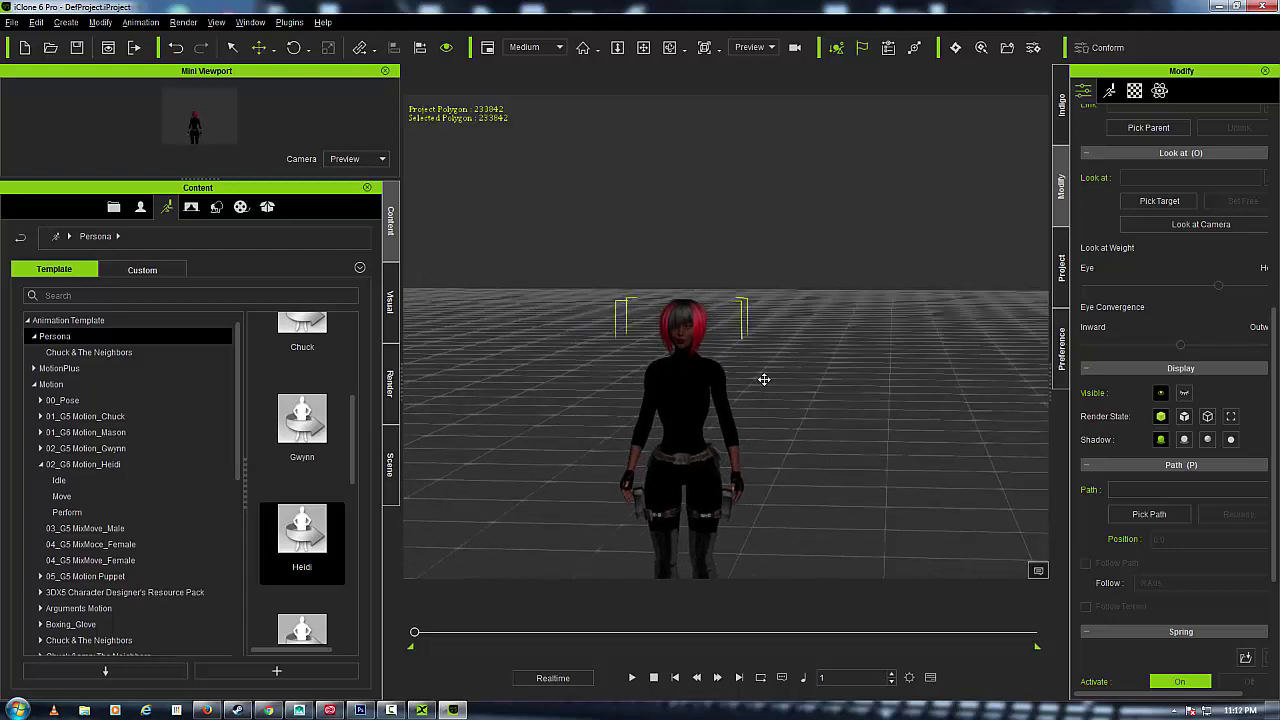
Play the avatar's Perform > Catwalk motion, then stop back at frame 1
{"action": "right_click_drag", "start_coordinate": [792, 275], "coordinate": [712, 286]}
{"action": "right_click", "coordinate": [712, 286]}
{"action": "mouse_move", "coordinate": [830, 418]}
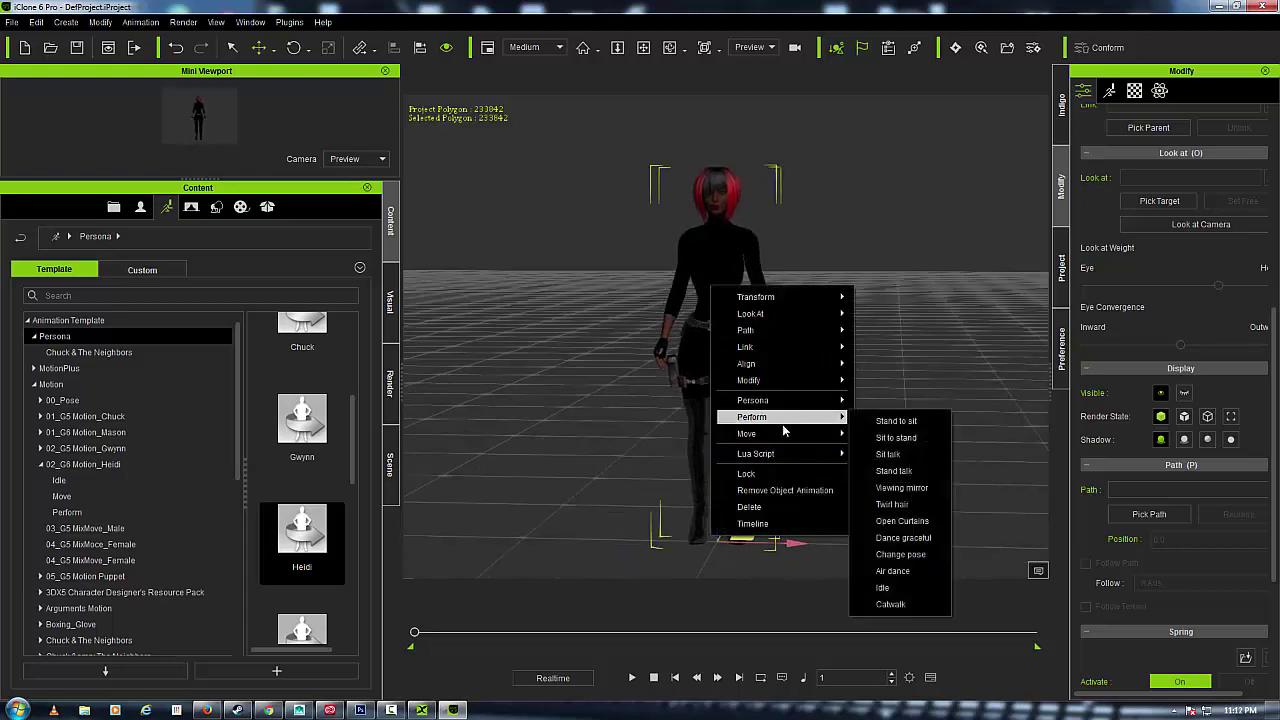
{"action": "left_click", "coordinate": [890, 604]}
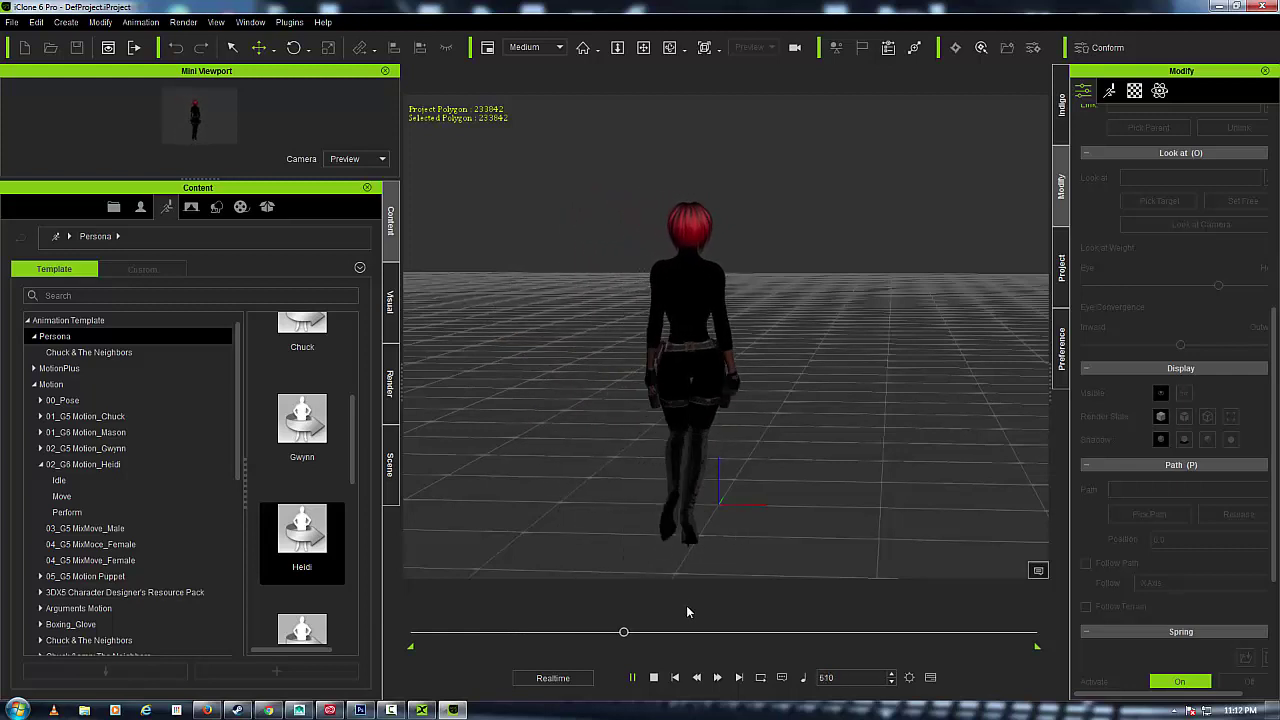
{"action": "left_click", "coordinate": [653, 678]}
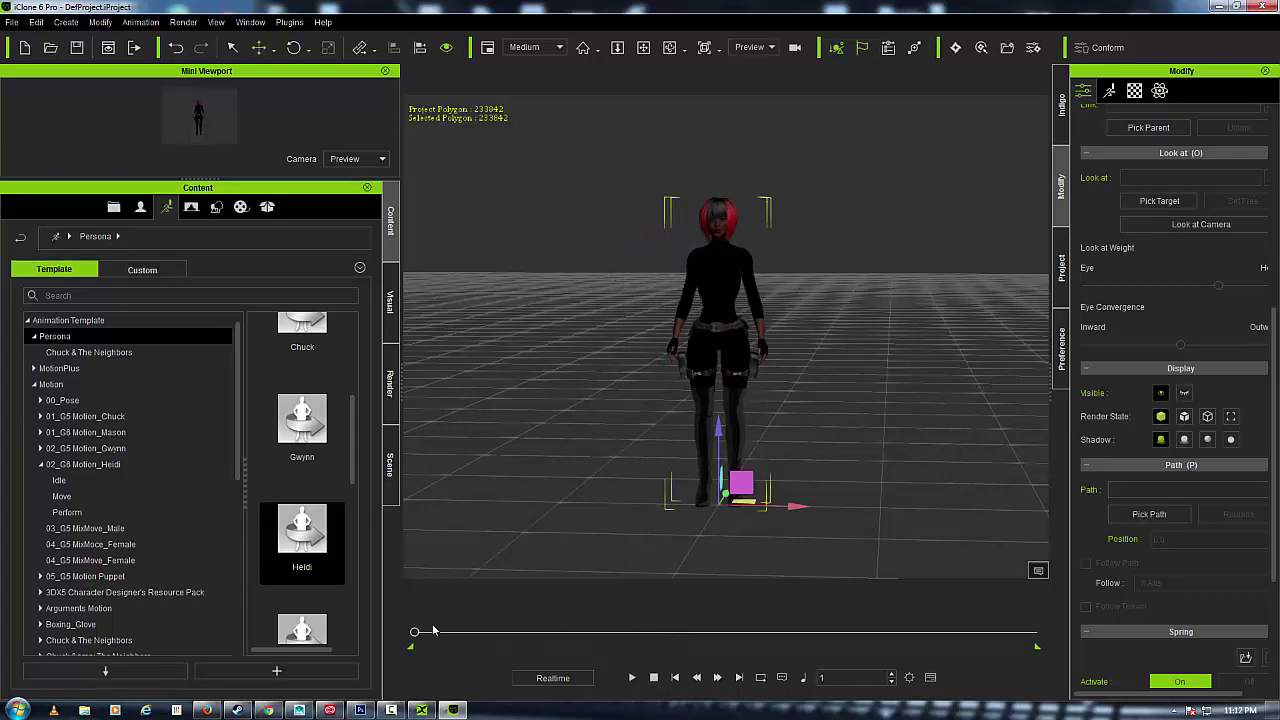
Zoom and pan to a three-quarter close-up of the avatar's head and hair
{"action": "scroll", "coordinate": [651, 350], "scroll_direction": "up", "scroll_amount": 5}
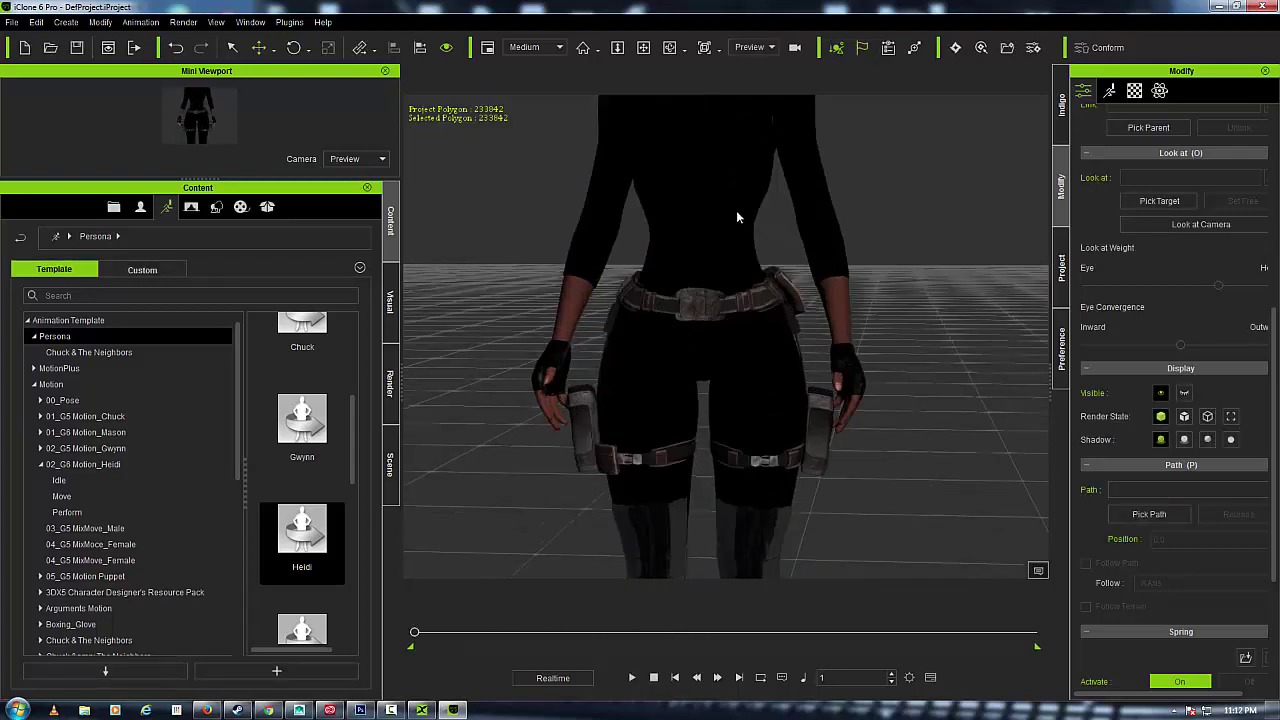
{"action": "middle_click_drag", "start_coordinate": [944, 192], "coordinate": [864, 395]}
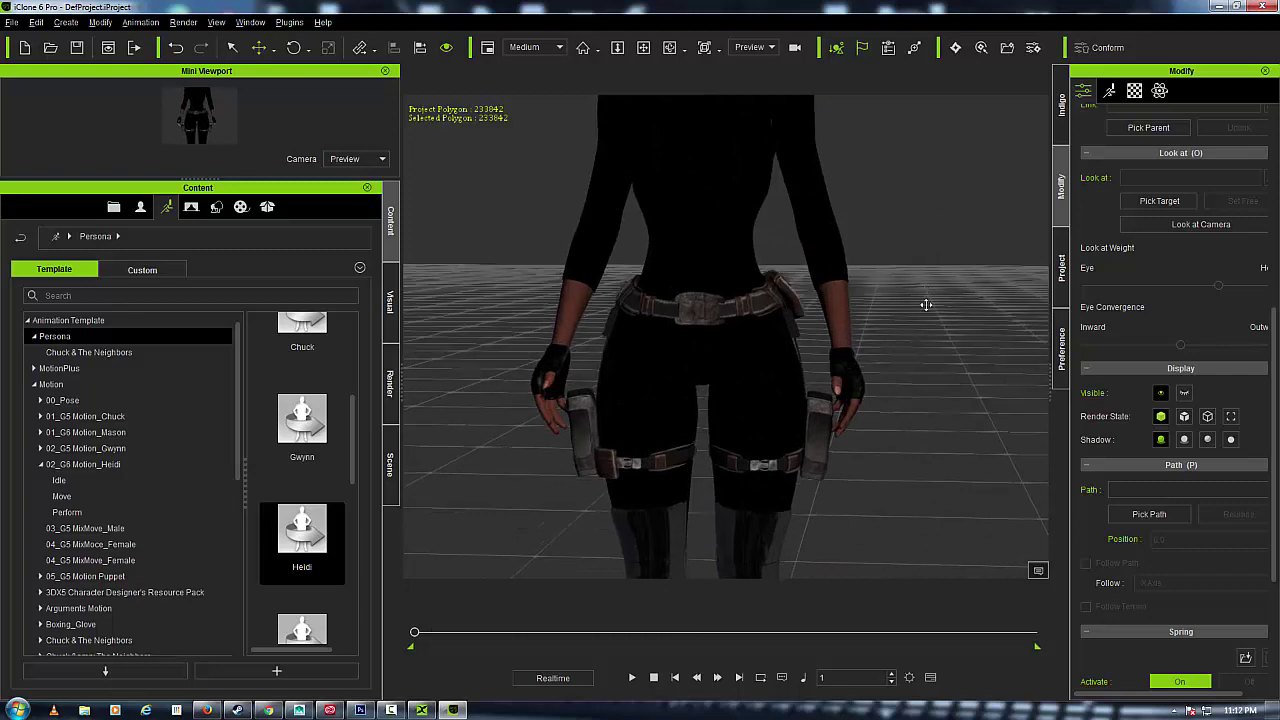
{"action": "right_click_drag", "start_coordinate": [864, 395], "coordinate": [829, 346]}
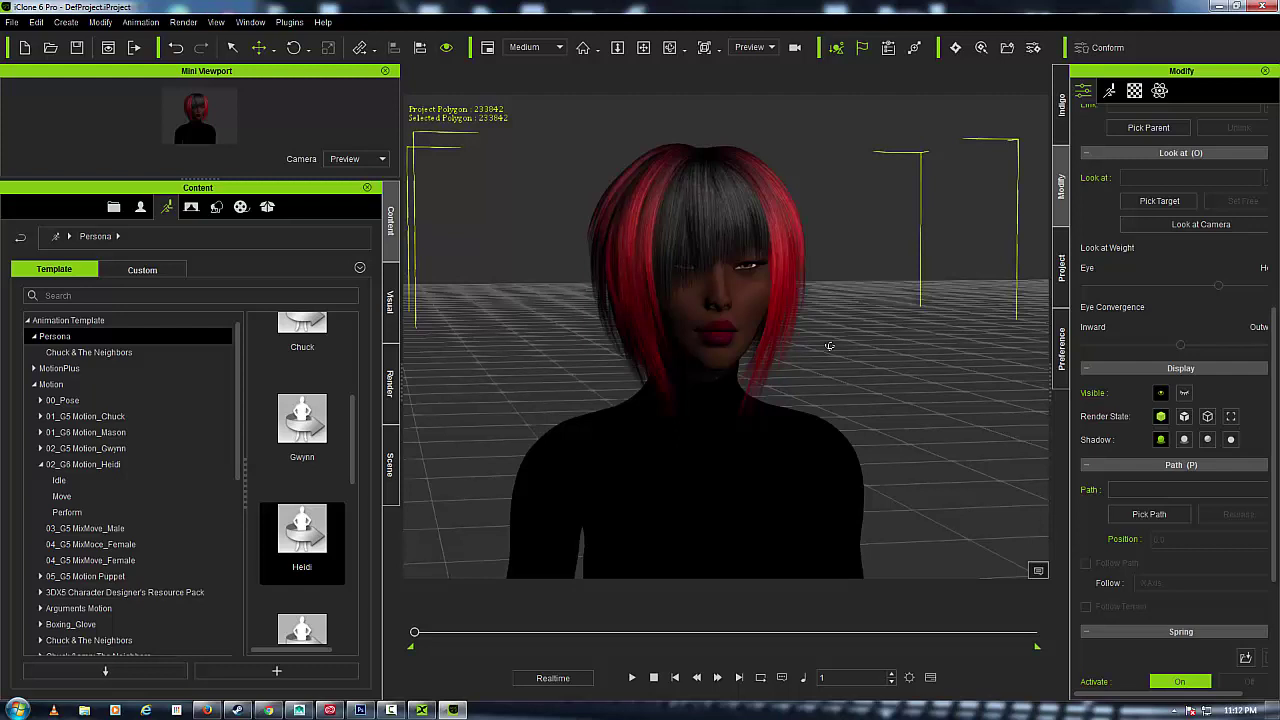
Select the hair mesh and activate PhysX physics as Soft Cloth
{"action": "scroll", "coordinate": [853, 312], "scroll_direction": "down", "scroll_amount": 2}
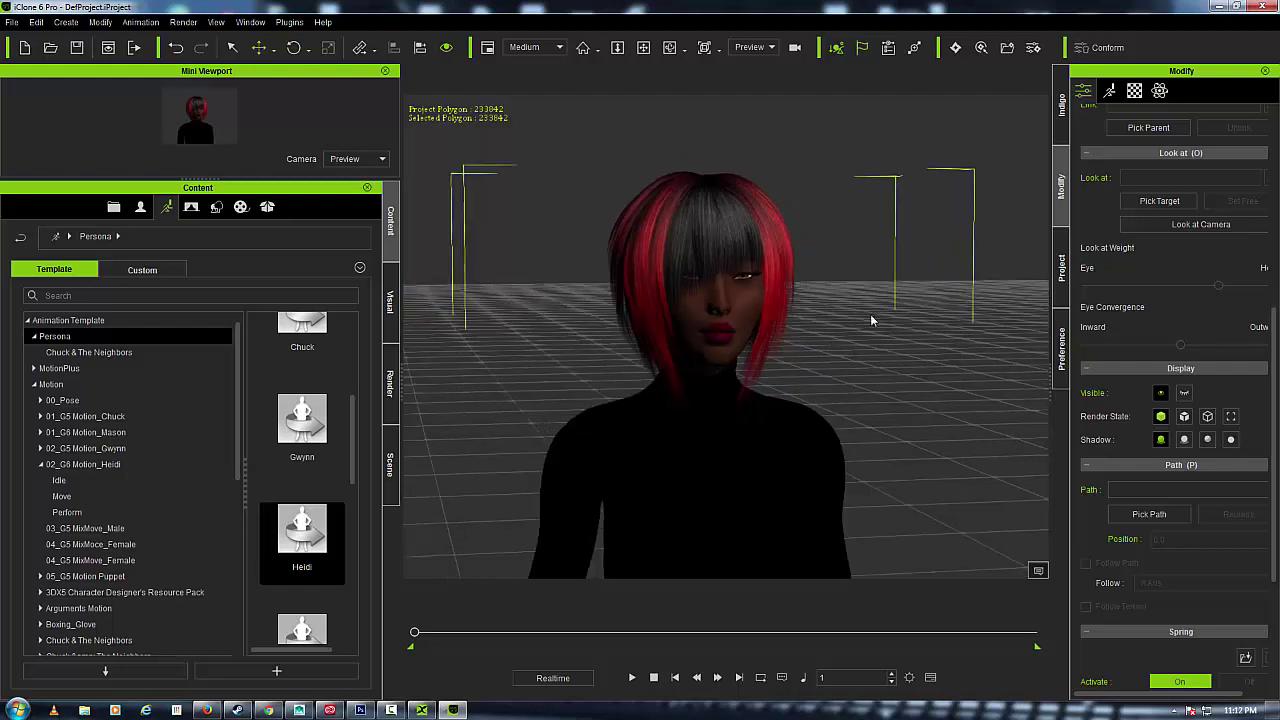
{"action": "left_click", "coordinate": [1134, 91]}
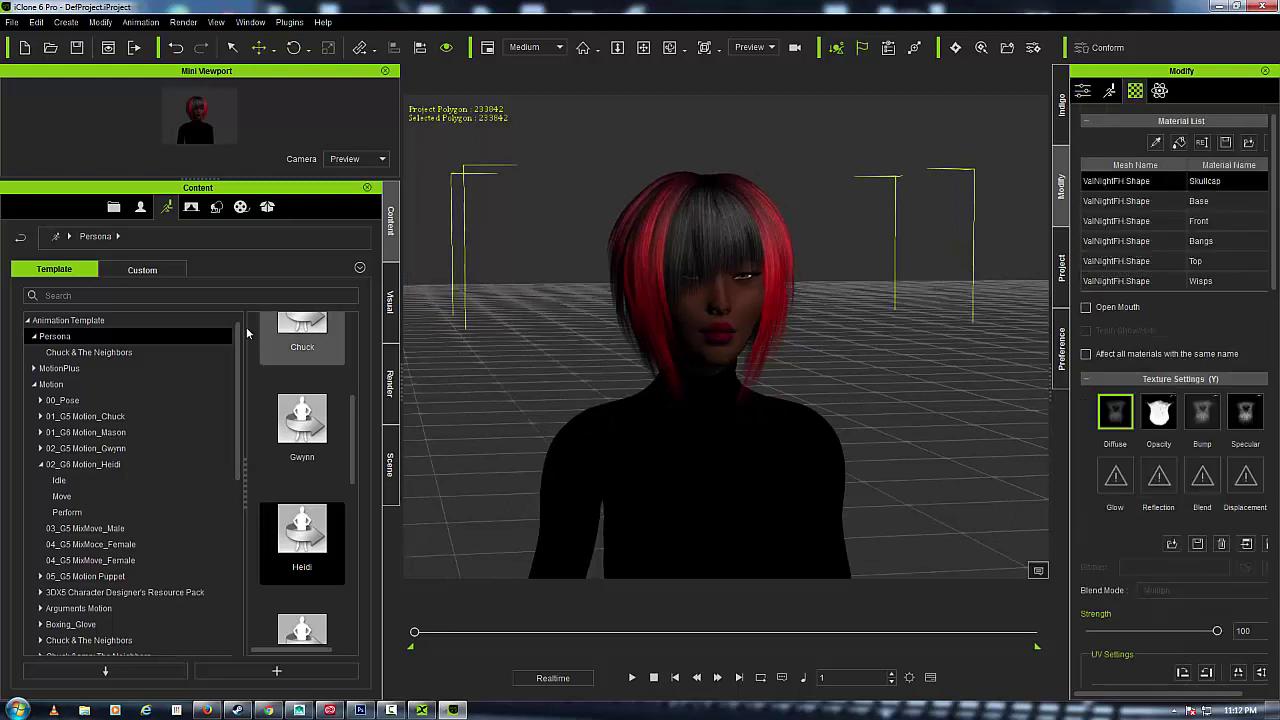
{"action": "left_click", "coordinate": [390, 463]}
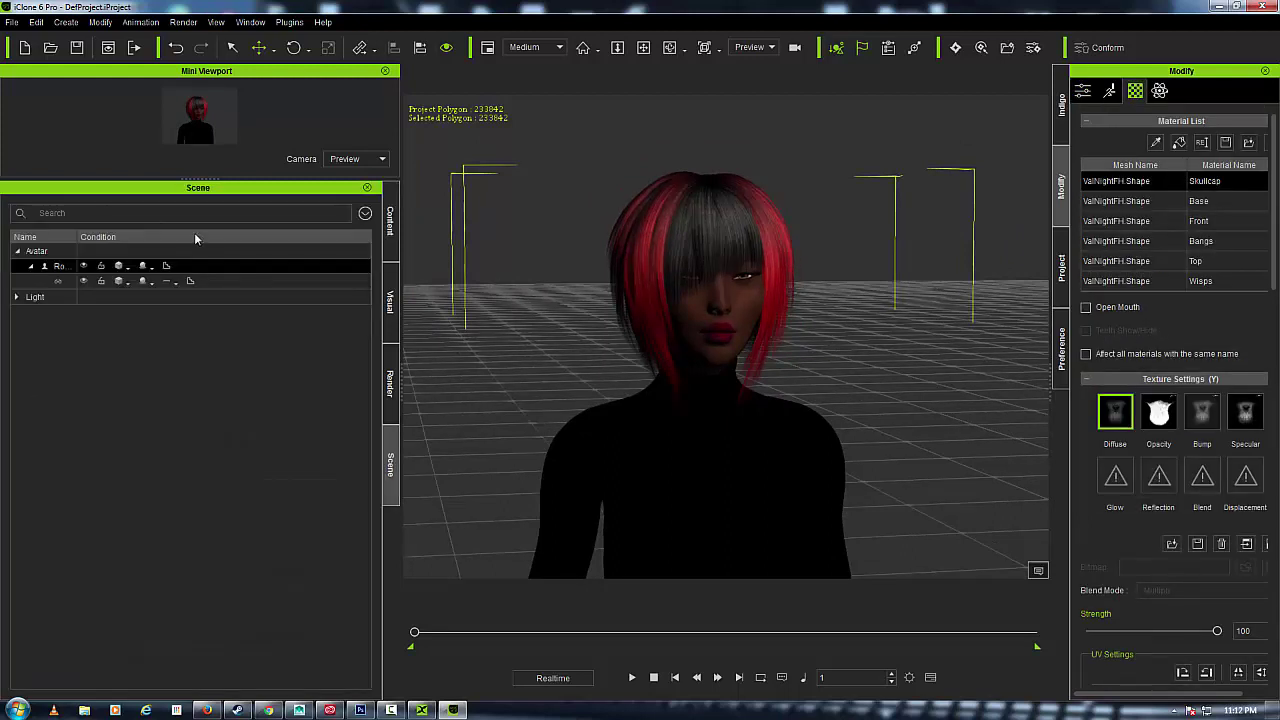
{"action": "left_click", "coordinate": [230, 280]}
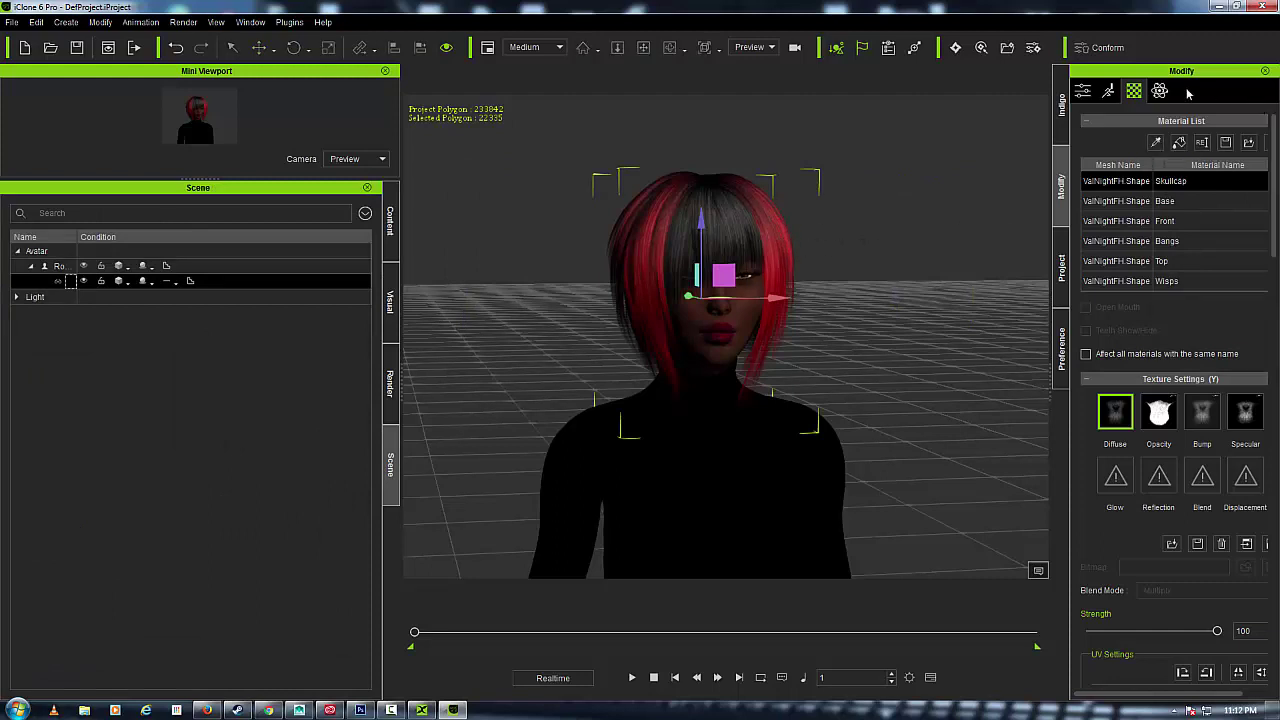
{"action": "left_click", "coordinate": [1159, 91]}
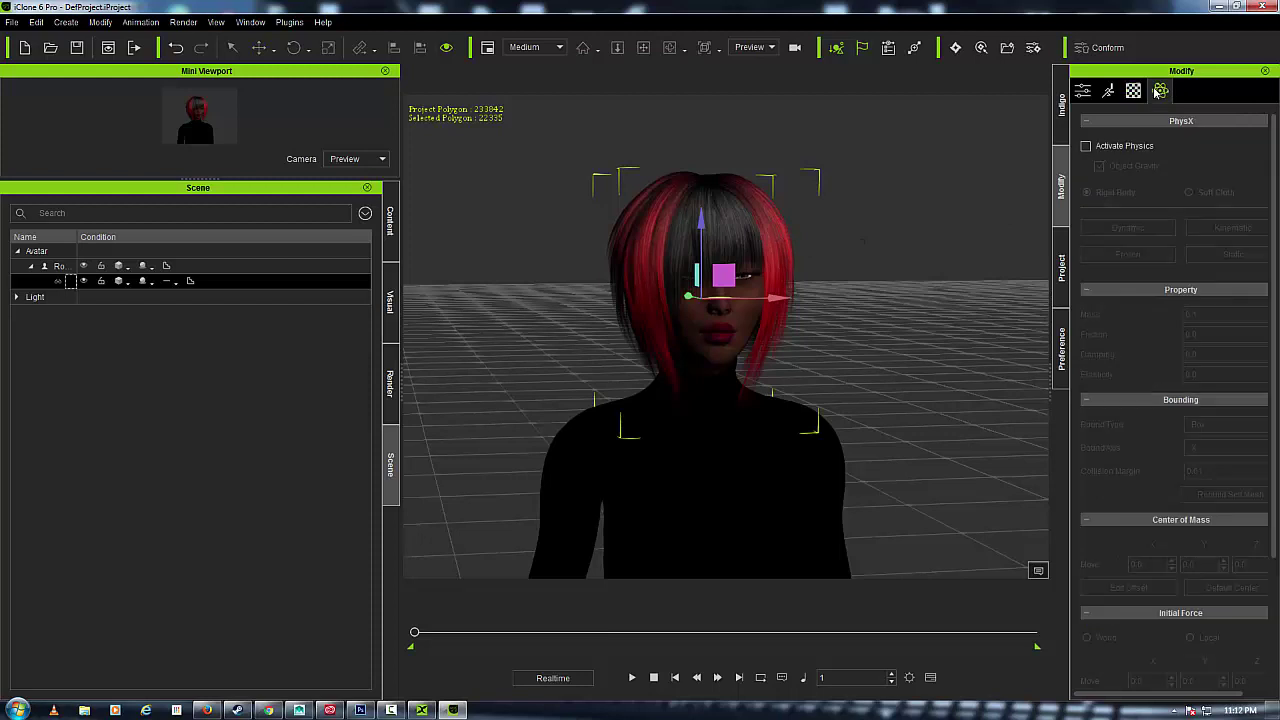
{"action": "left_click", "coordinate": [1086, 147]}
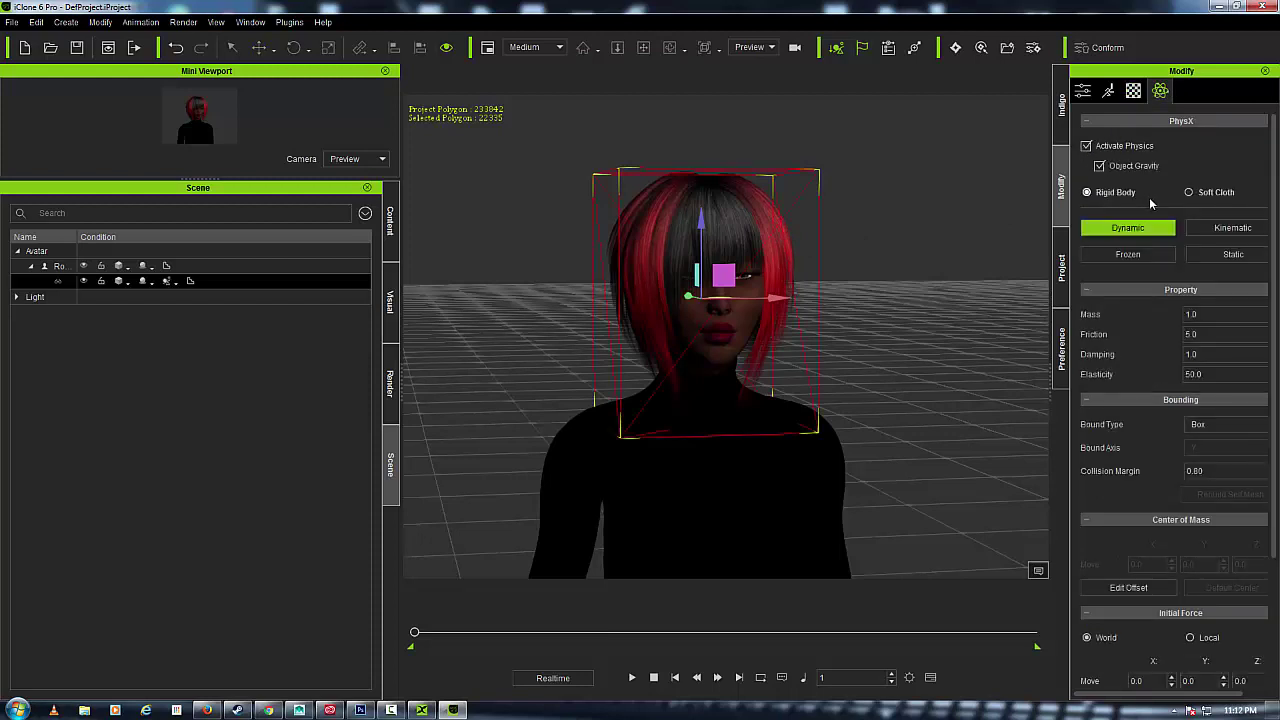
{"action": "left_click", "coordinate": [1189, 193]}
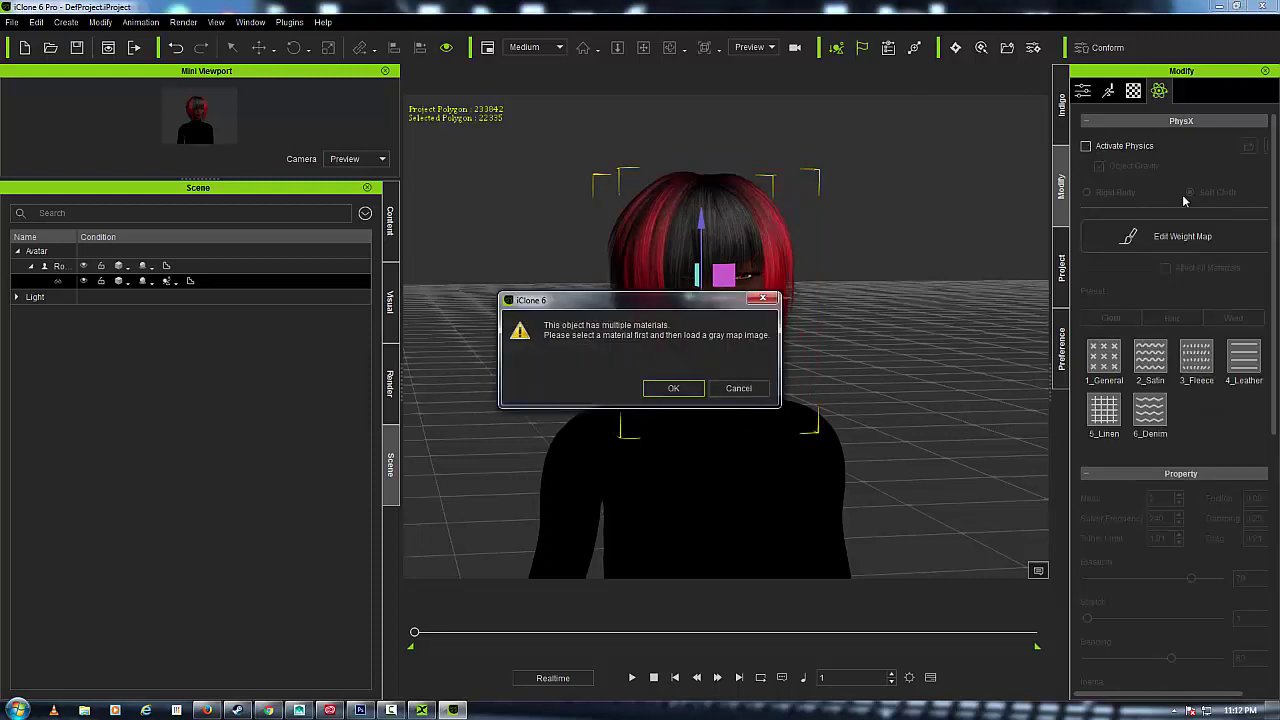
Dismiss the multiple-materials warning to reach the Edit Weight Map window
{"action": "left_click", "coordinate": [673, 389]}
{"action": "left_click", "coordinate": [674, 388]}
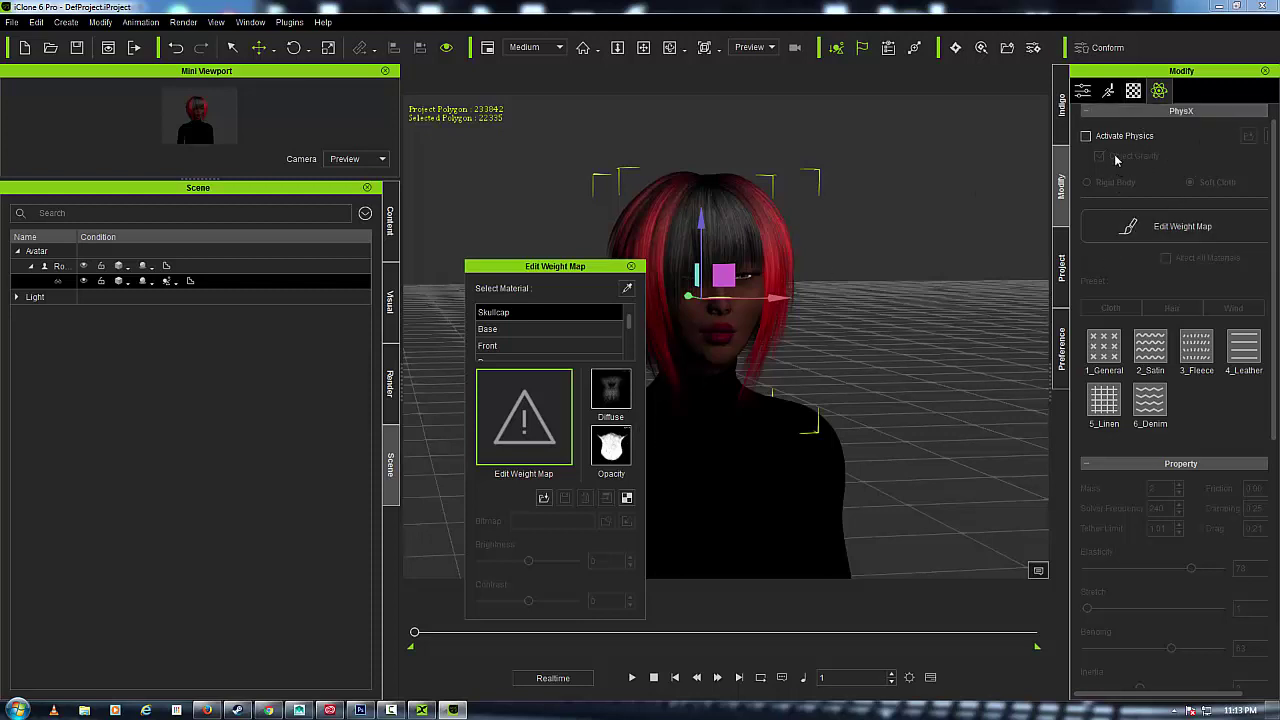
{"action": "left_click", "coordinate": [502, 329]}
{"action": "left_click", "coordinate": [585, 345]}
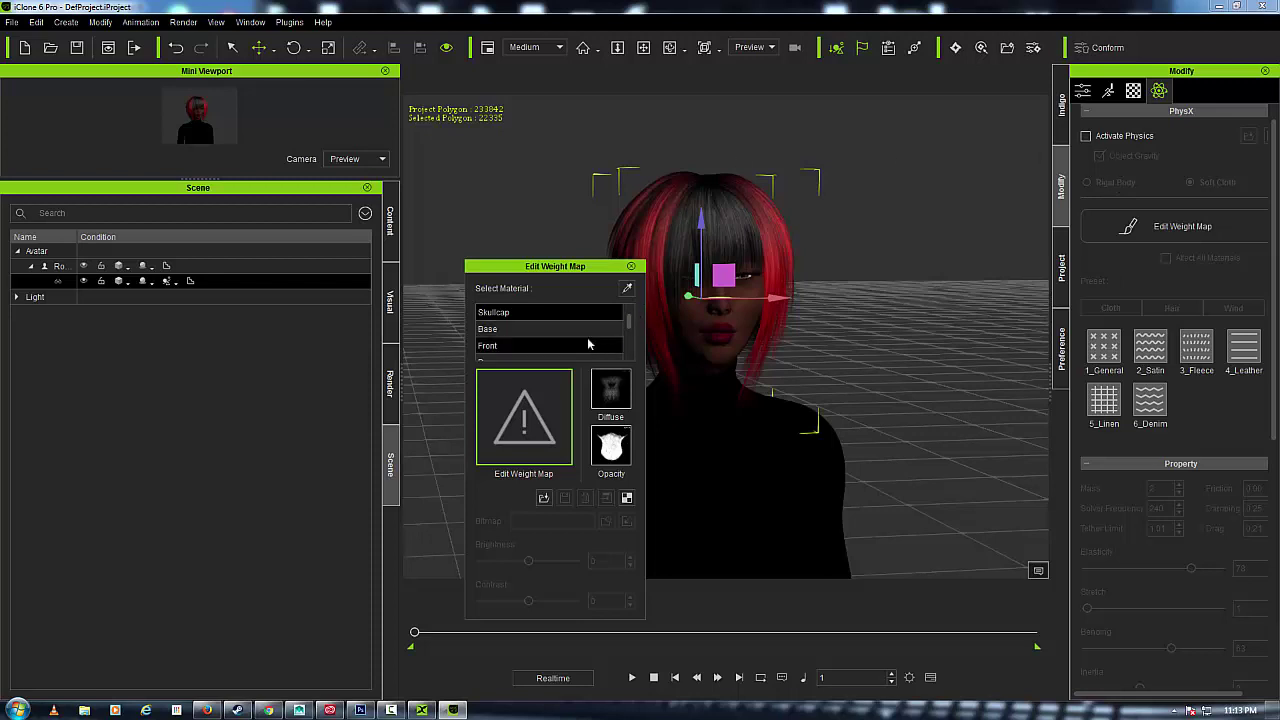
{"action": "left_click", "coordinate": [571, 317]}
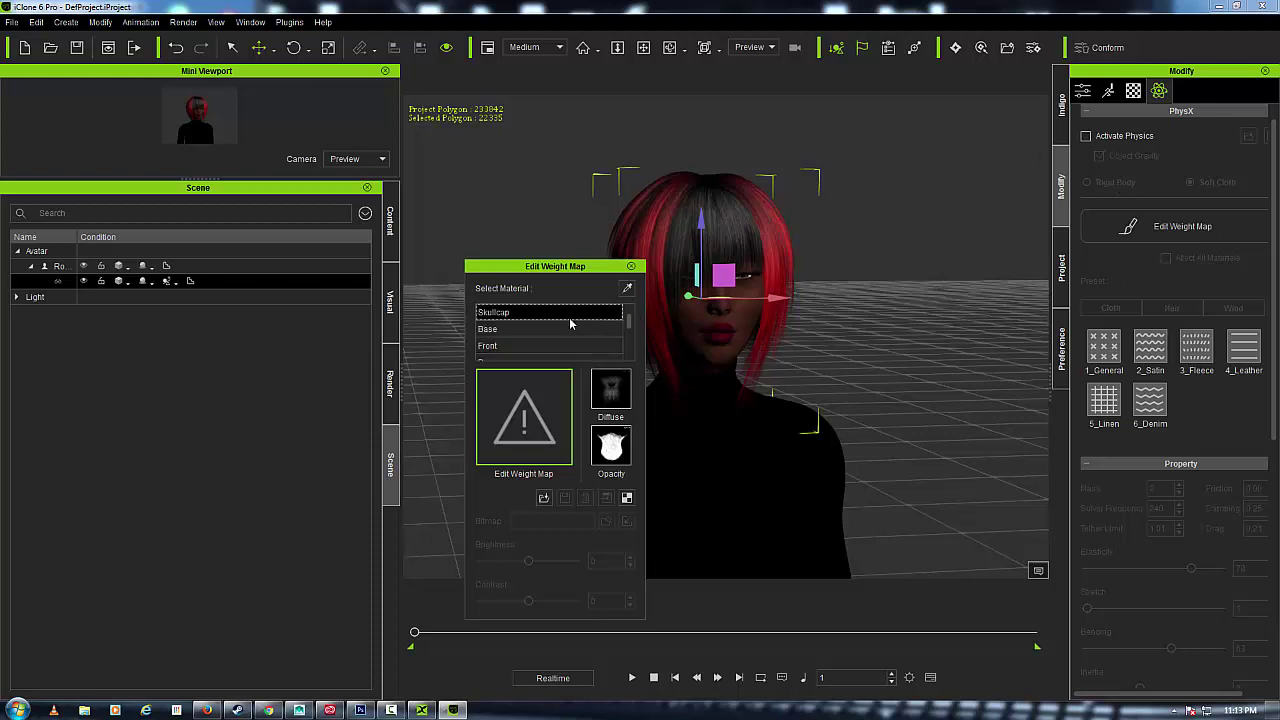
{"action": "scroll", "coordinate": [570, 325], "scroll_direction": "down", "scroll_amount": 4}
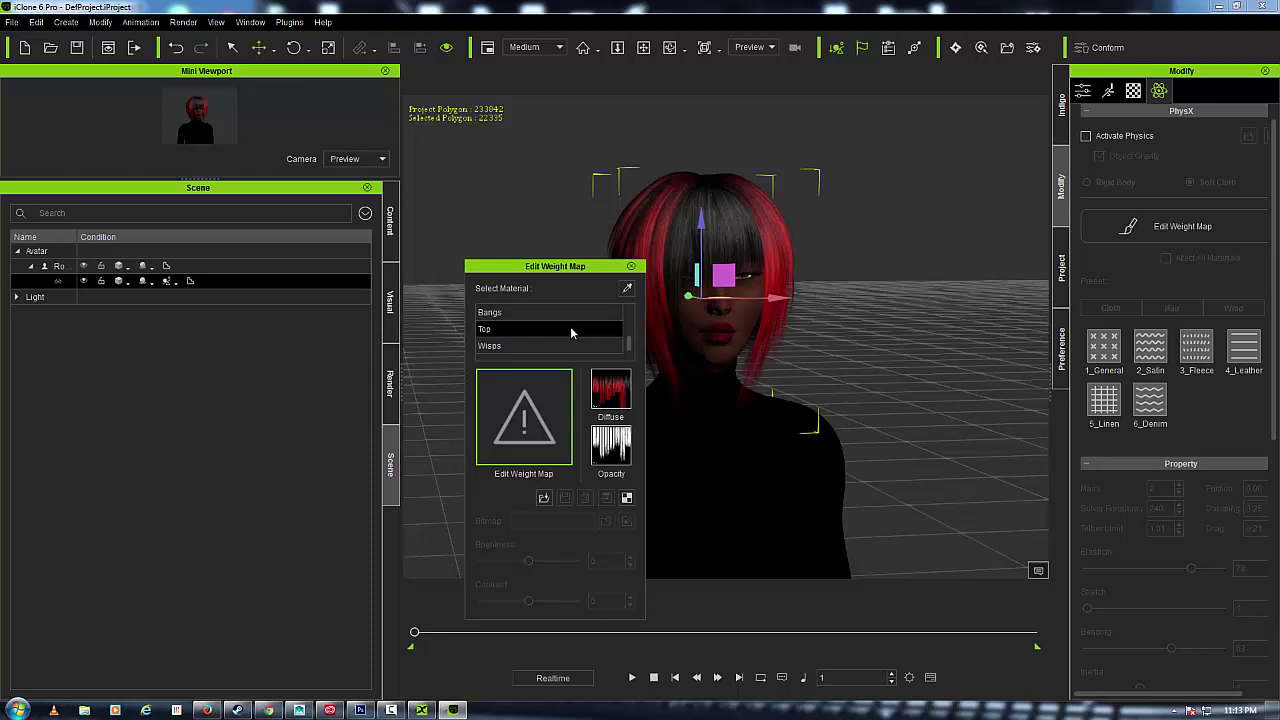
{"action": "scroll", "coordinate": [572, 332], "scroll_direction": "up", "scroll_amount": 4}
{"action": "scroll", "coordinate": [572, 344], "scroll_direction": "down", "scroll_amount": 4}
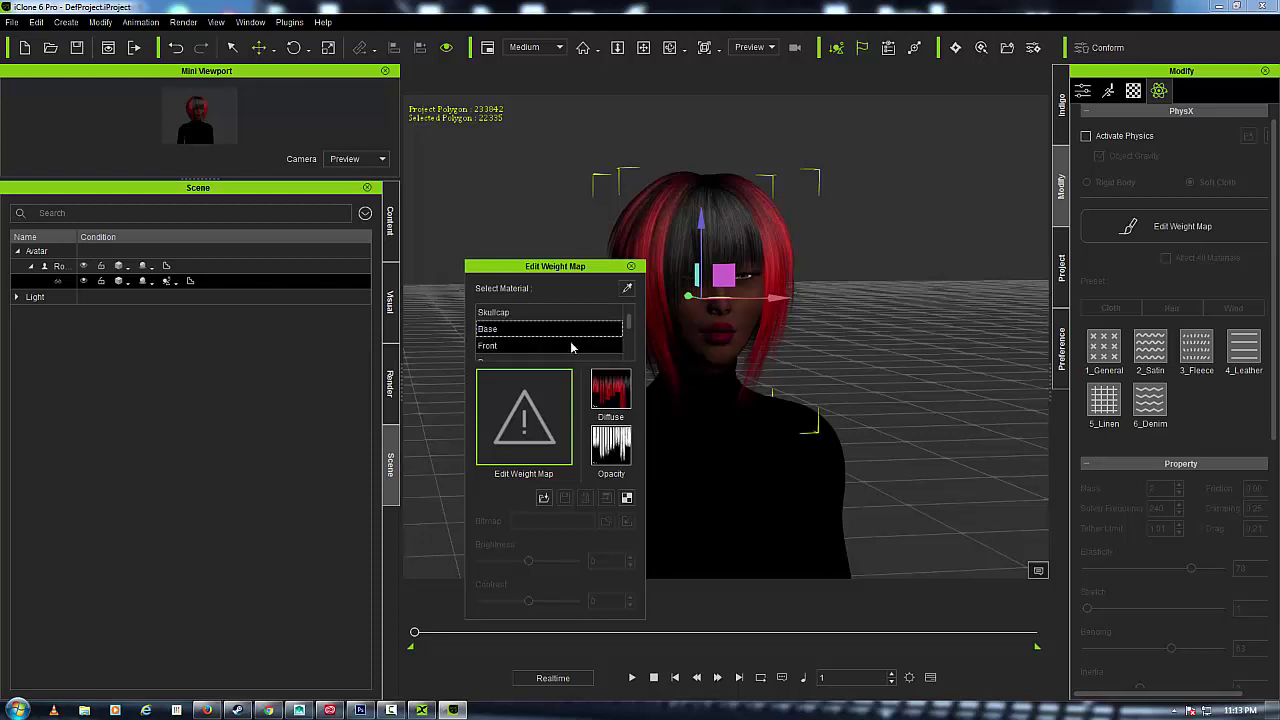
{"action": "scroll", "coordinate": [572, 345], "scroll_direction": "up", "scroll_amount": 1}
{"action": "left_click", "coordinate": [573, 345]}
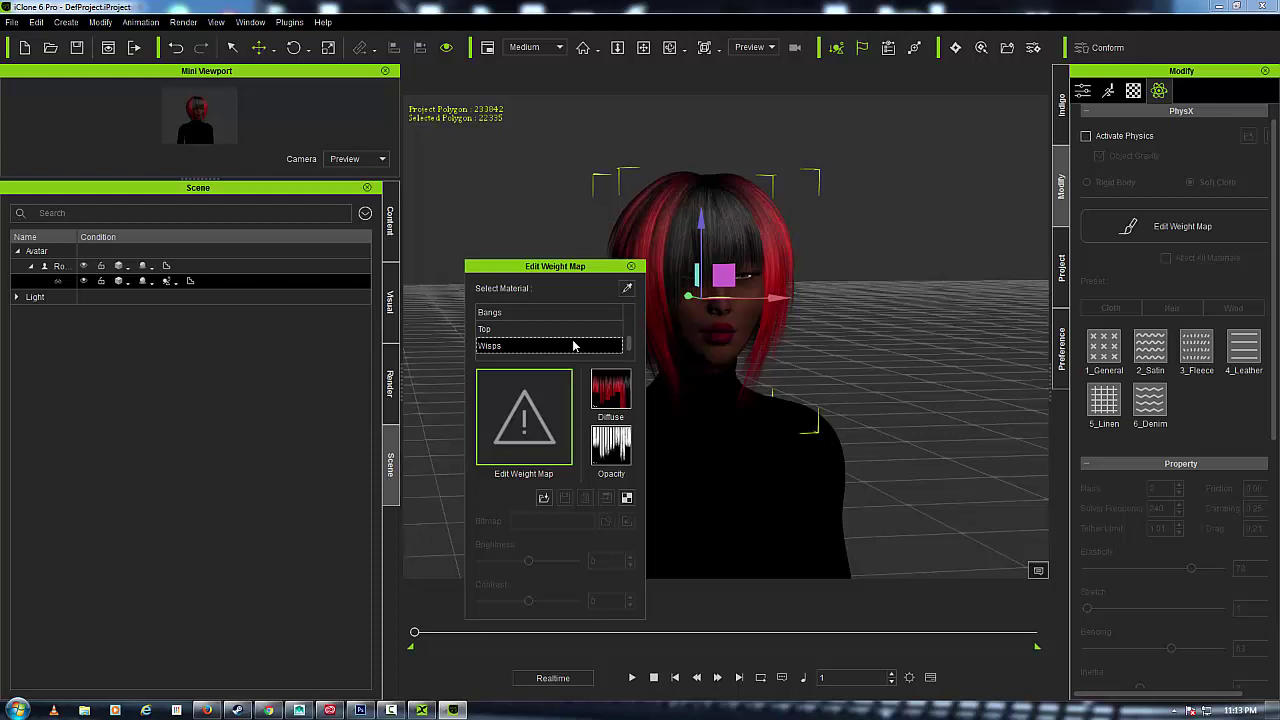
{"action": "scroll", "coordinate": [574, 341], "scroll_direction": "up", "scroll_amount": 5}
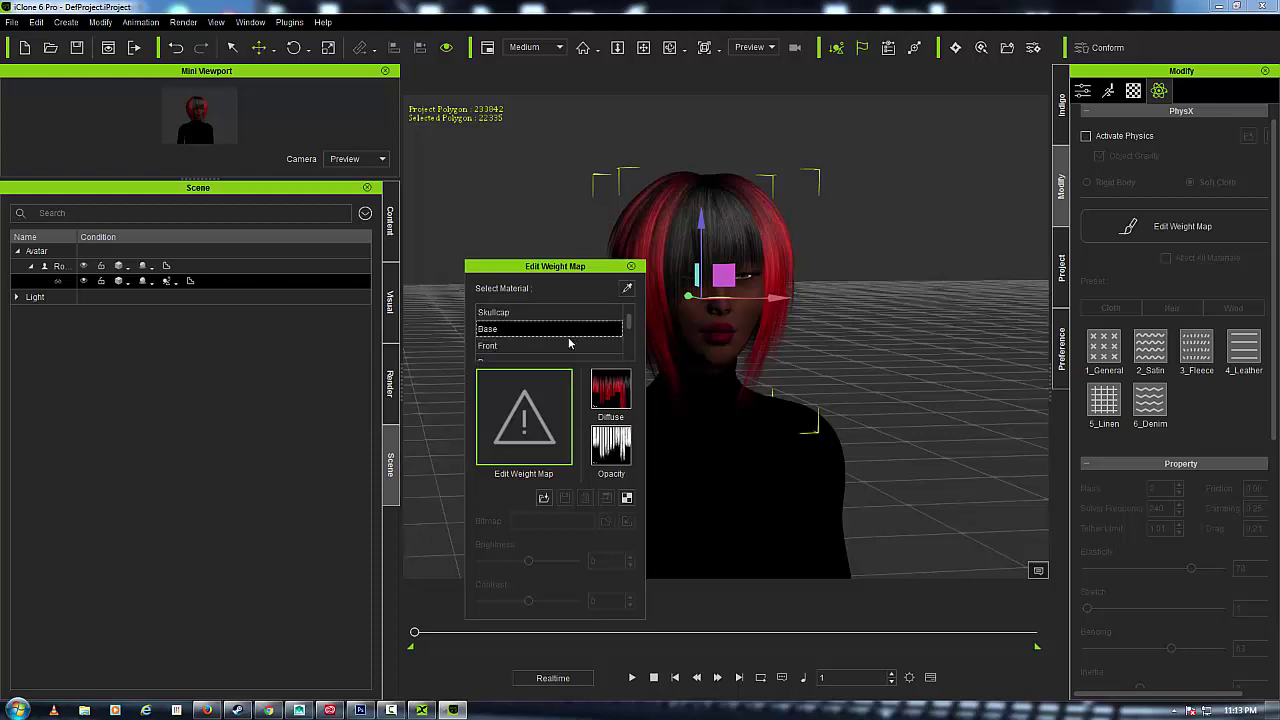
{"action": "left_click", "coordinate": [567, 329]}
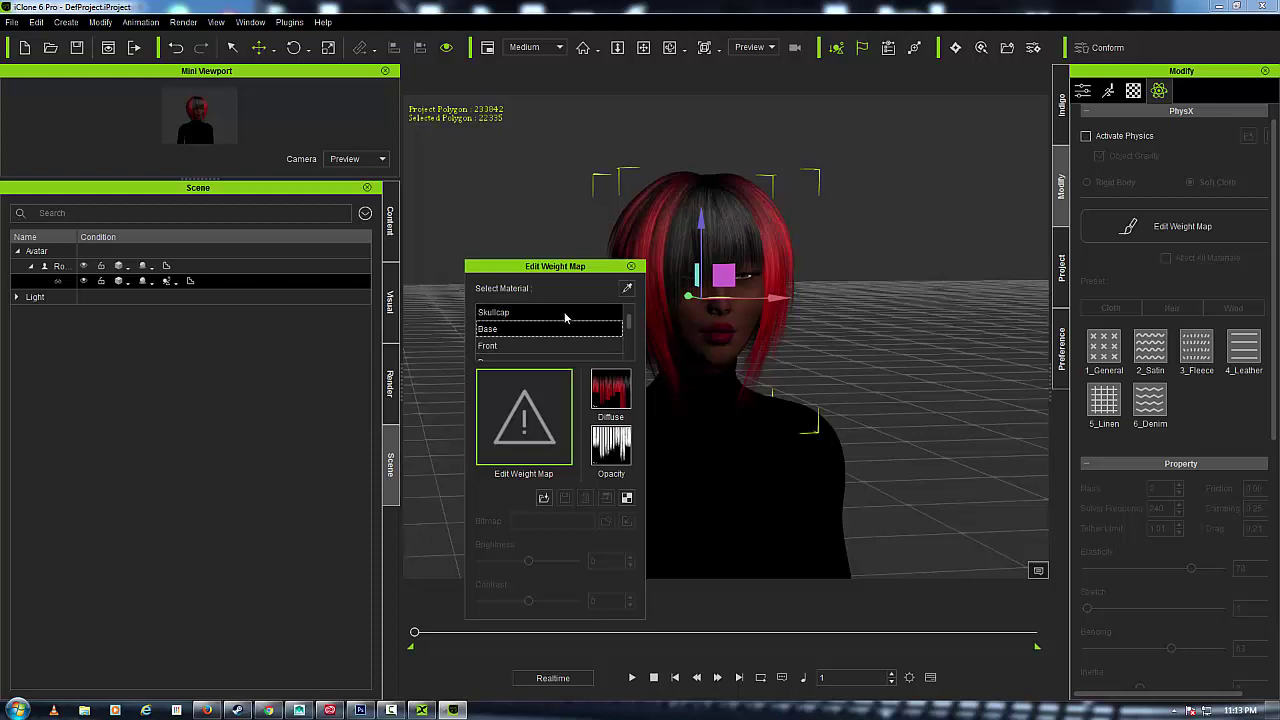
{"action": "left_click", "coordinate": [565, 314]}
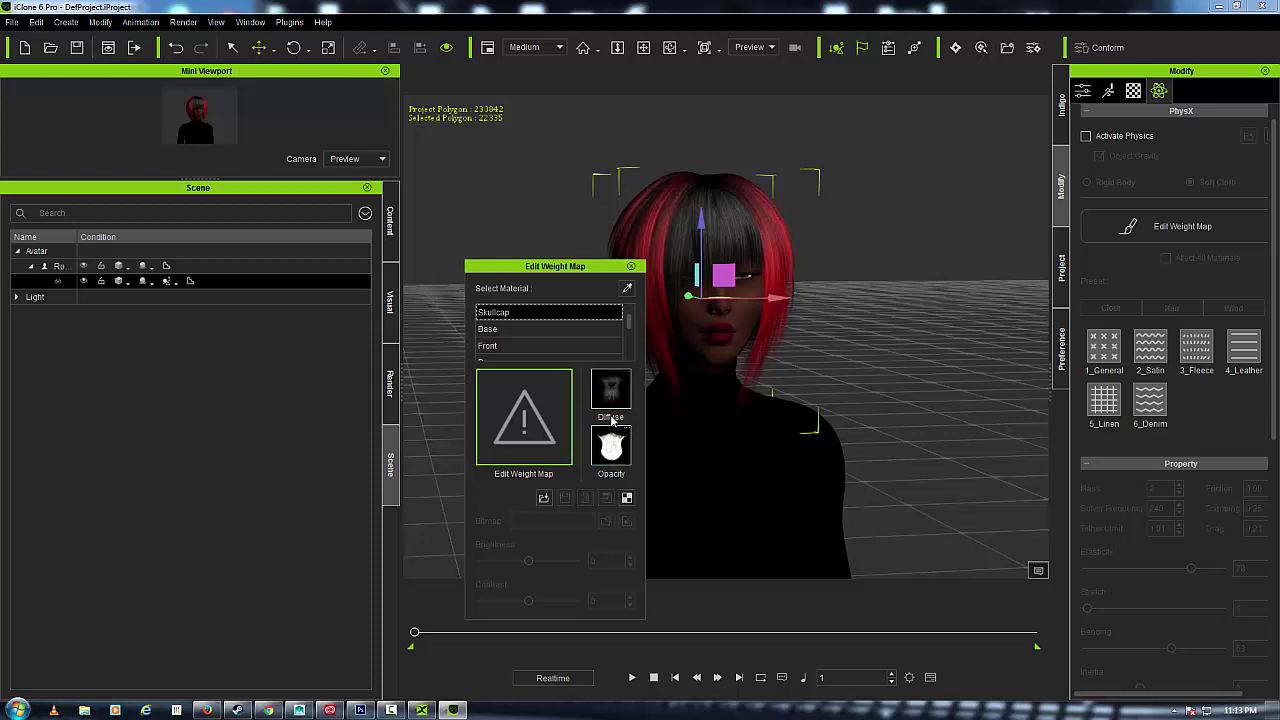
{"action": "left_click", "coordinate": [586, 330]}
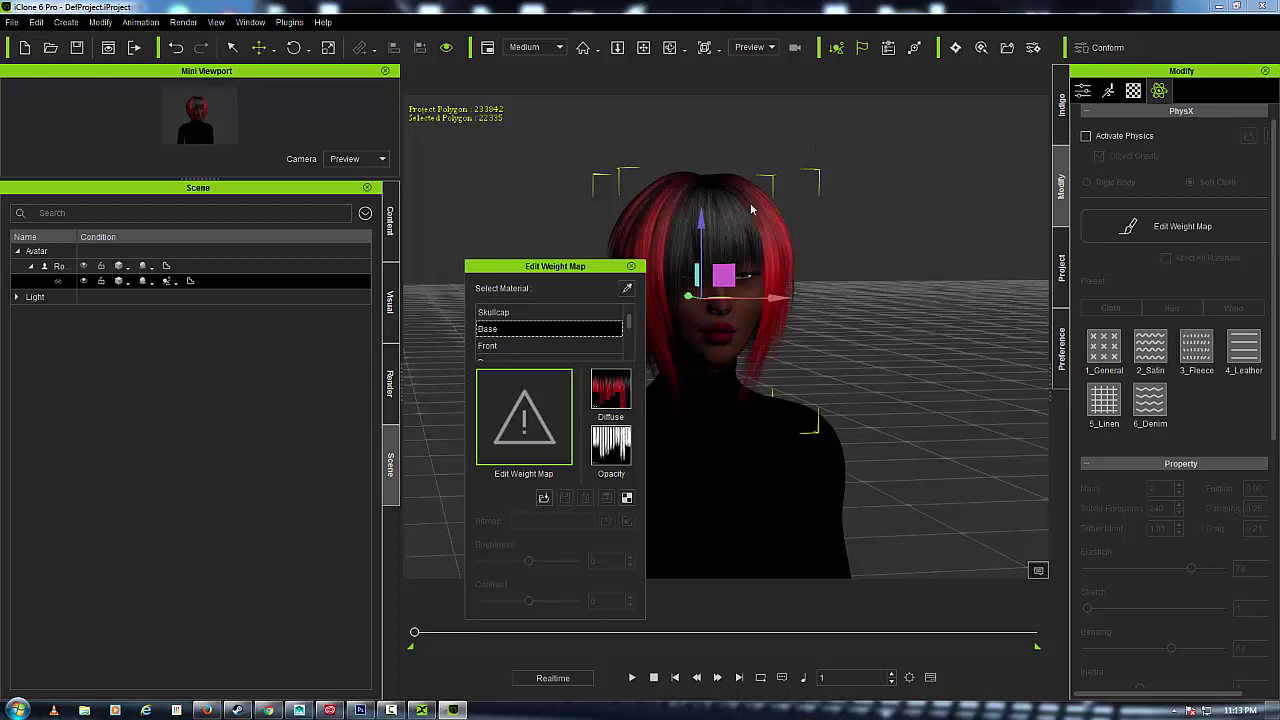
{"action": "left_click", "coordinate": [575, 346]}
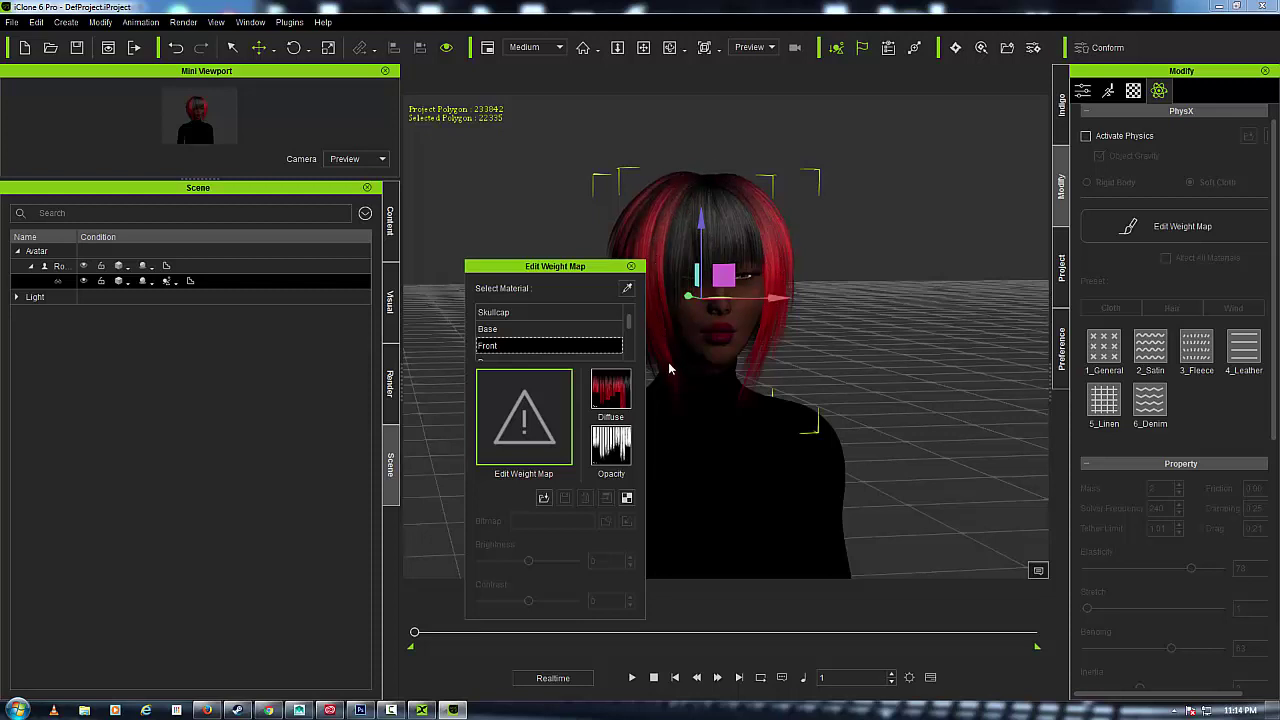
{"action": "scroll", "coordinate": [560, 330], "scroll_direction": "down", "scroll_amount": 2}
{"action": "left_click", "coordinate": [567, 329]}
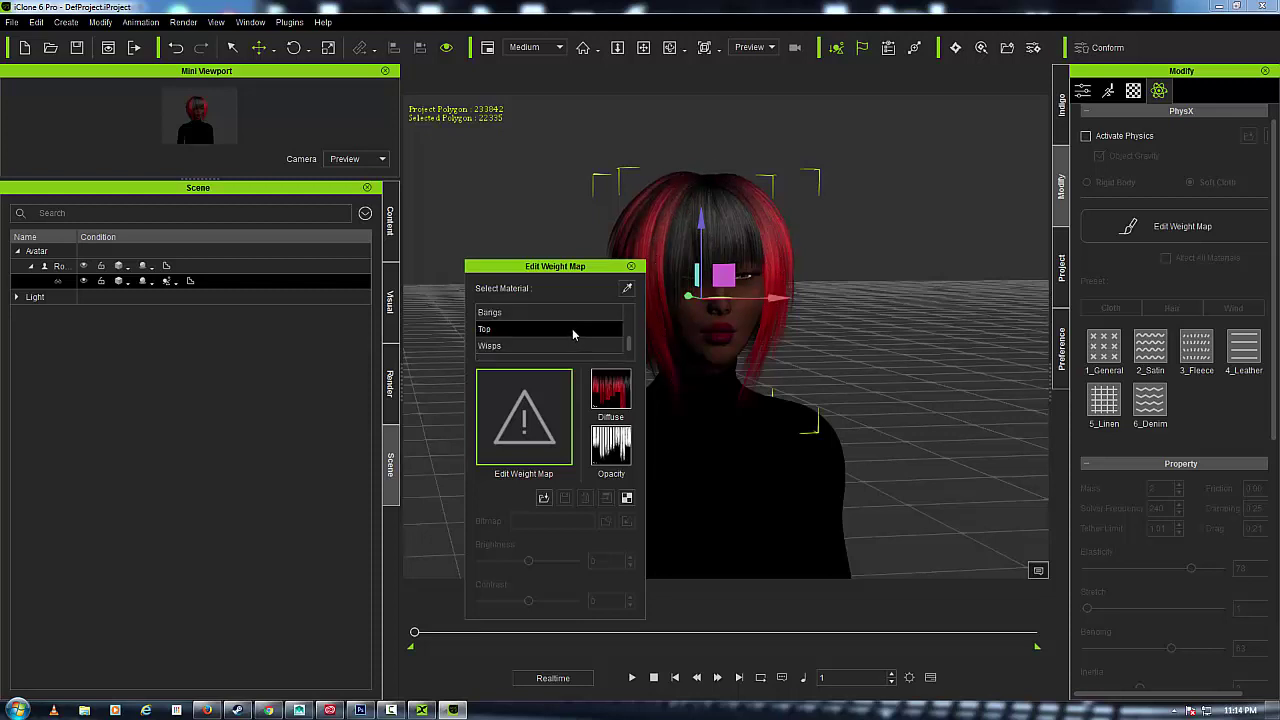
{"action": "left_click", "coordinate": [572, 345]}
{"action": "left_click", "coordinate": [566, 332]}
{"action": "left_click", "coordinate": [565, 316]}
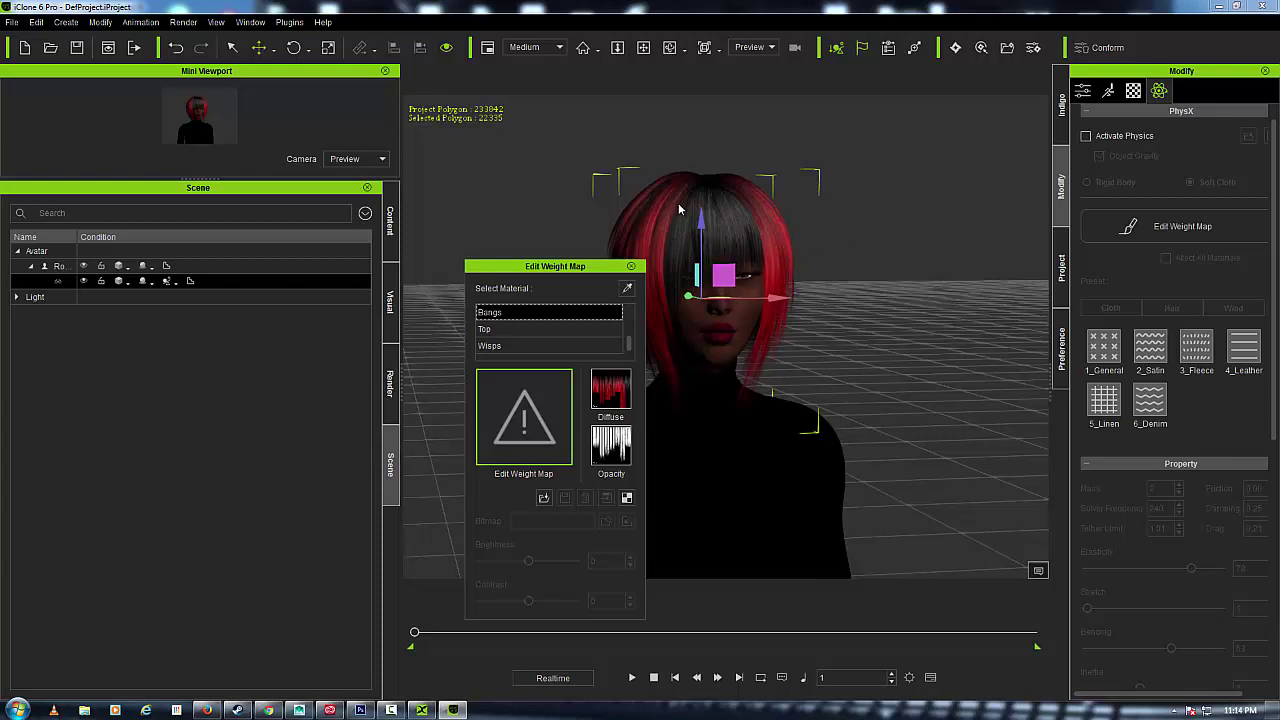
{"action": "left_click", "coordinate": [586, 332]}
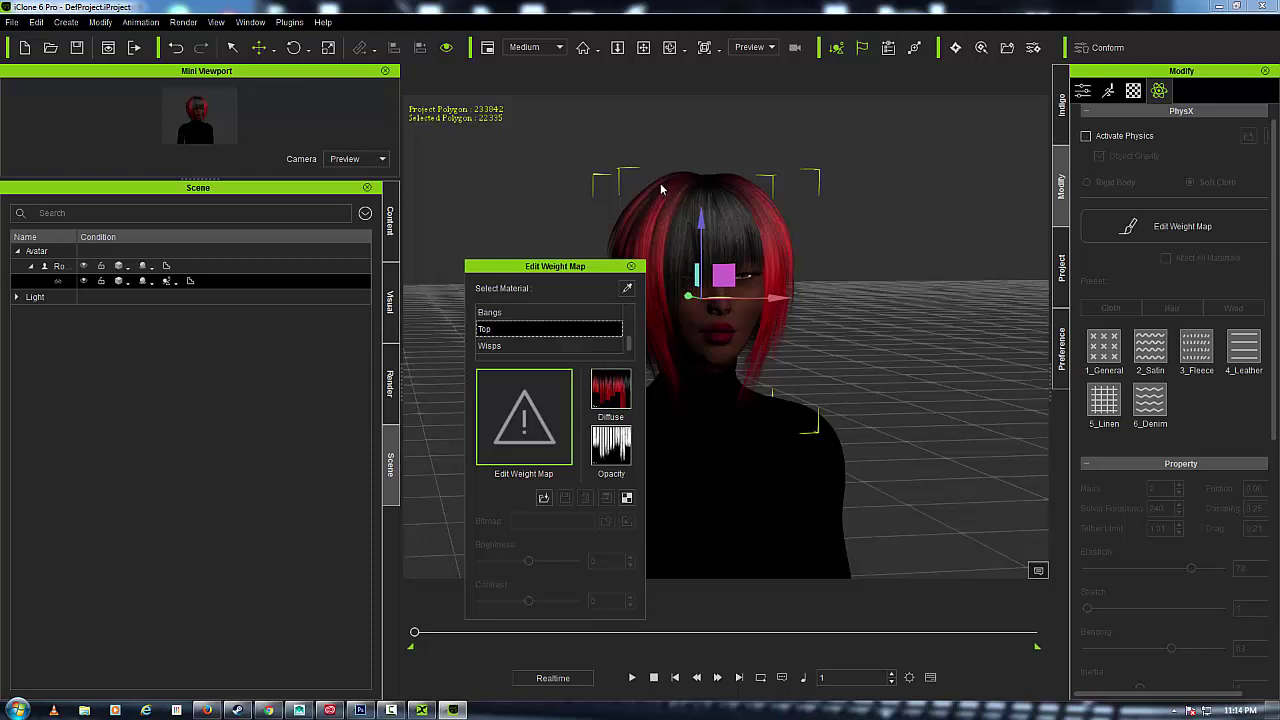
{"action": "left_click", "coordinate": [556, 346]}
{"action": "scroll", "coordinate": [792, 349], "scroll_direction": "down", "scroll_amount": 3}
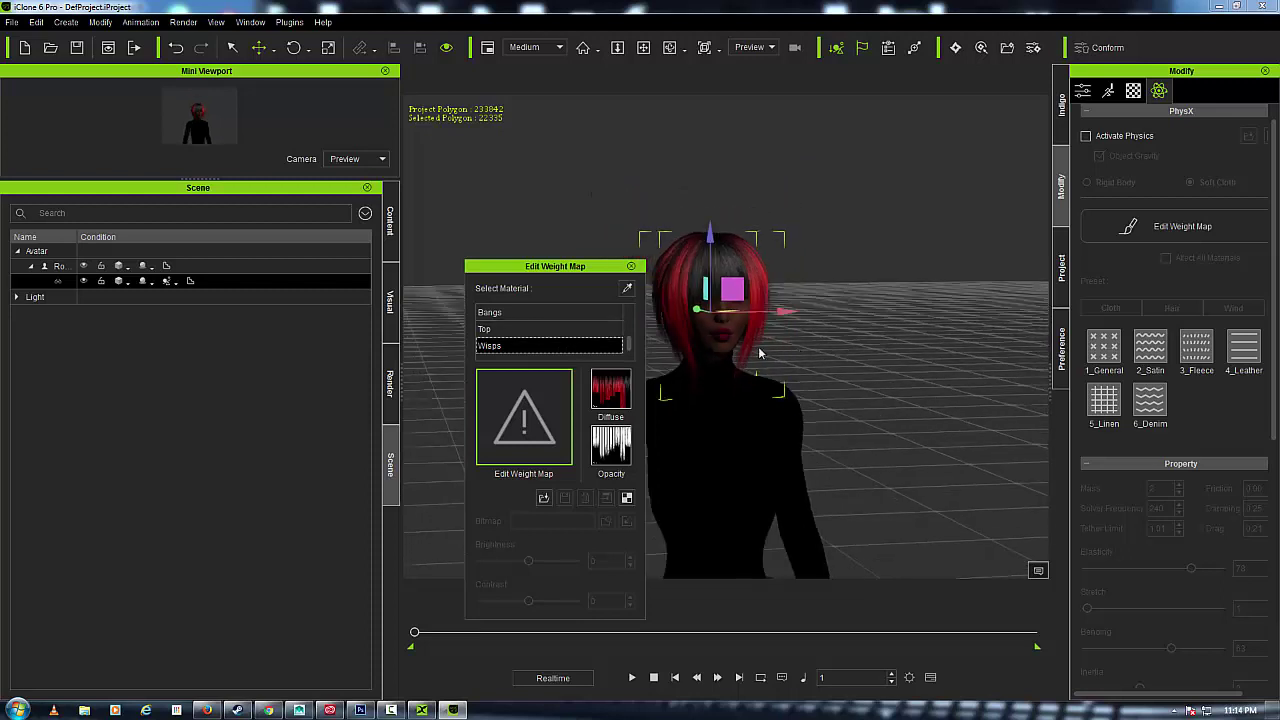
Launch the Base material's opacity map, 78960176_1_Opacity.jpg, in Photoshop from Edit Weight Map
{"action": "left_click_drag", "start_coordinate": [610, 267], "coordinate": [522, 270]}
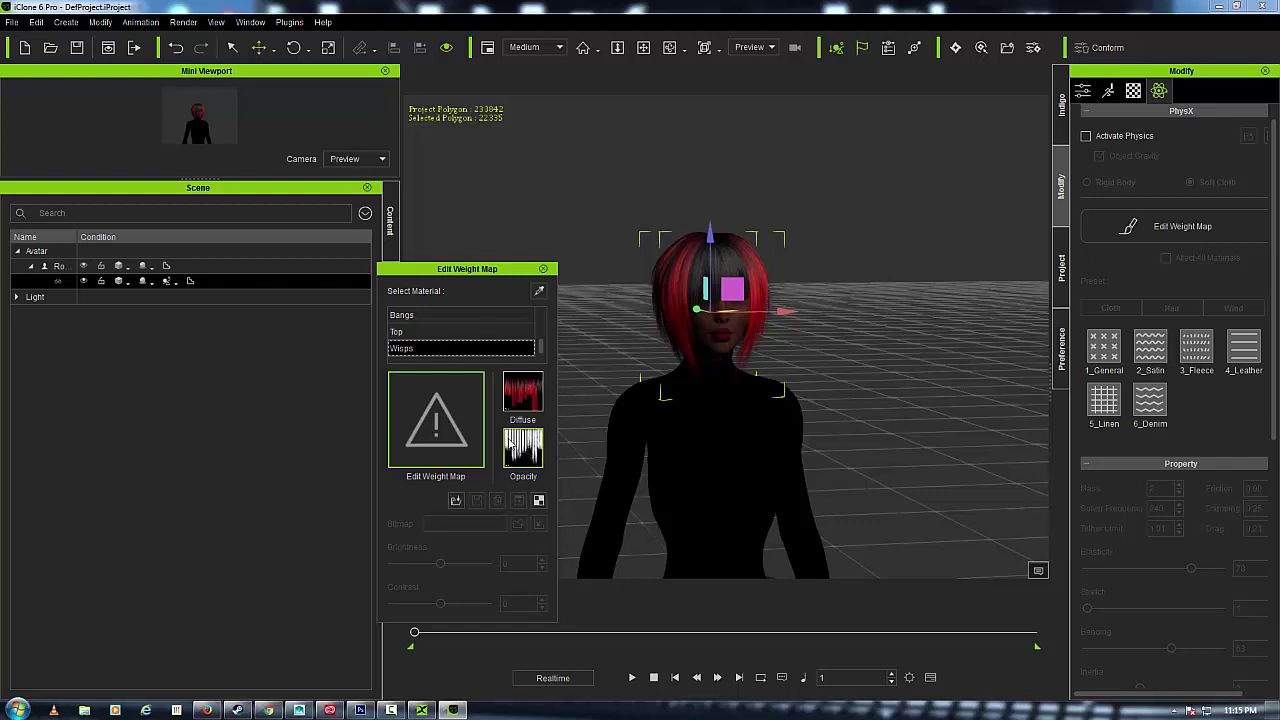
{"action": "scroll", "coordinate": [486, 318], "scroll_direction": "up", "scroll_amount": 5}
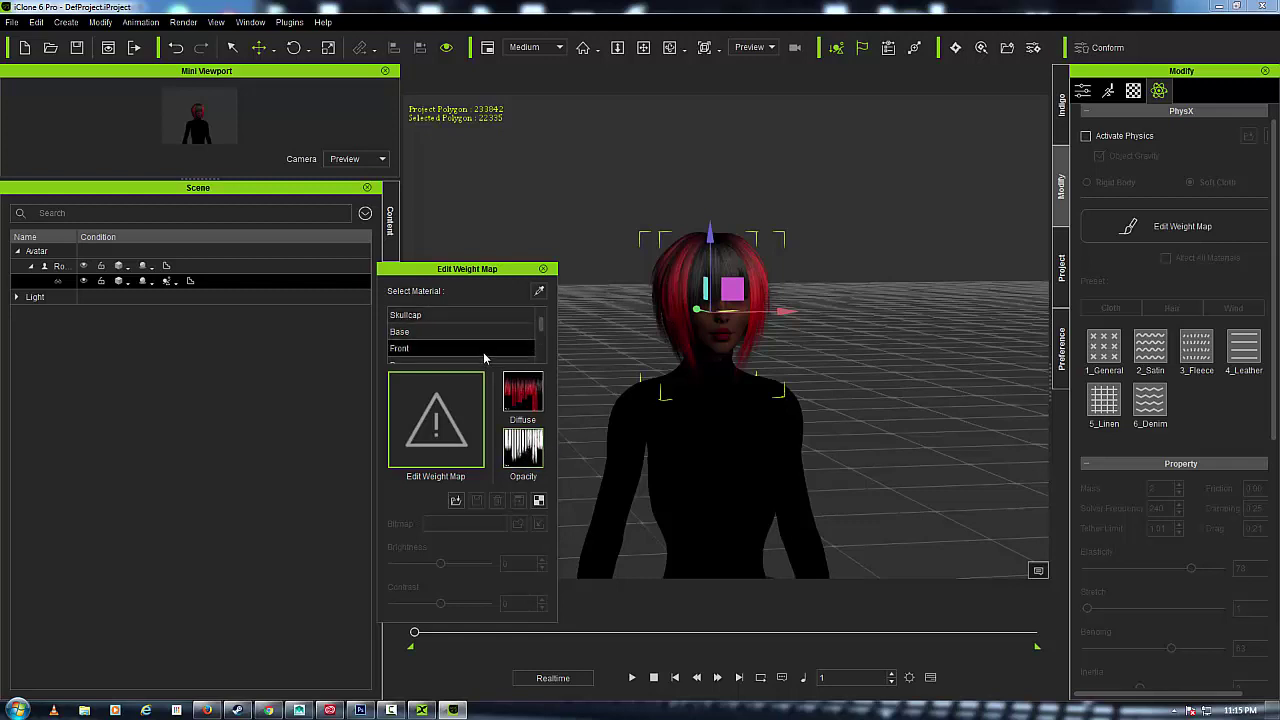
{"action": "left_click", "coordinate": [482, 334]}
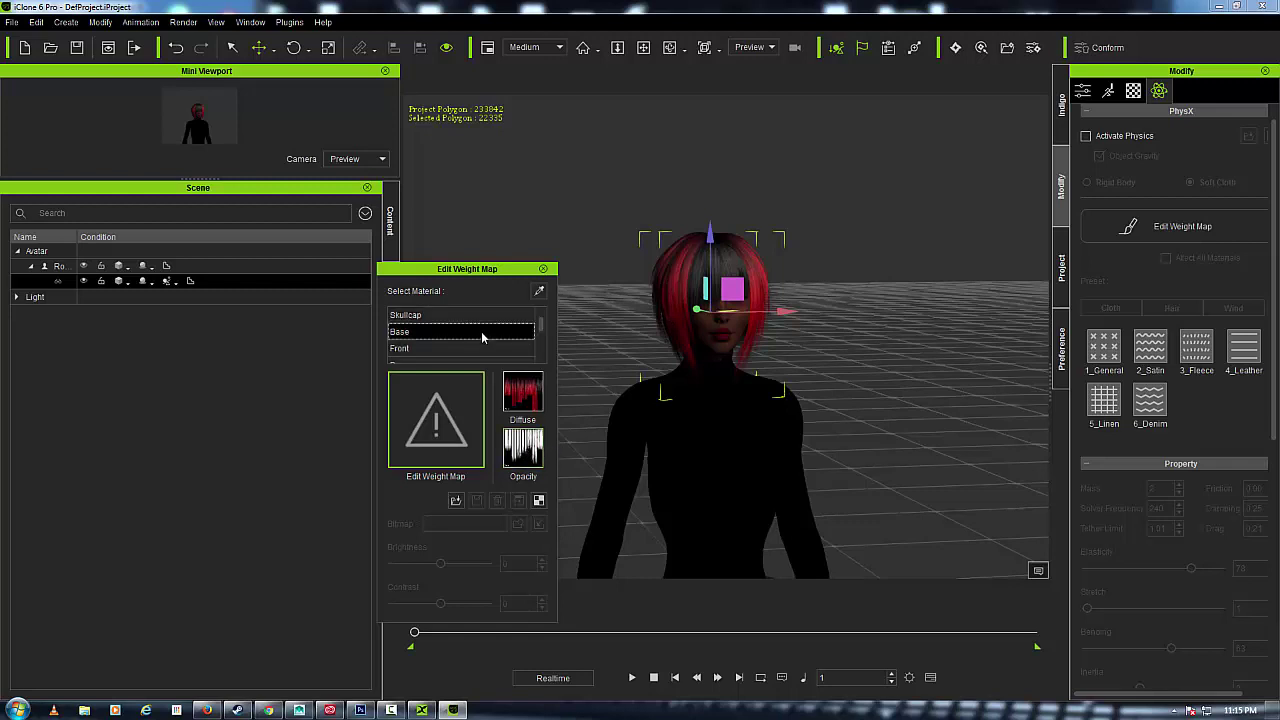
{"action": "left_click", "coordinate": [527, 454]}
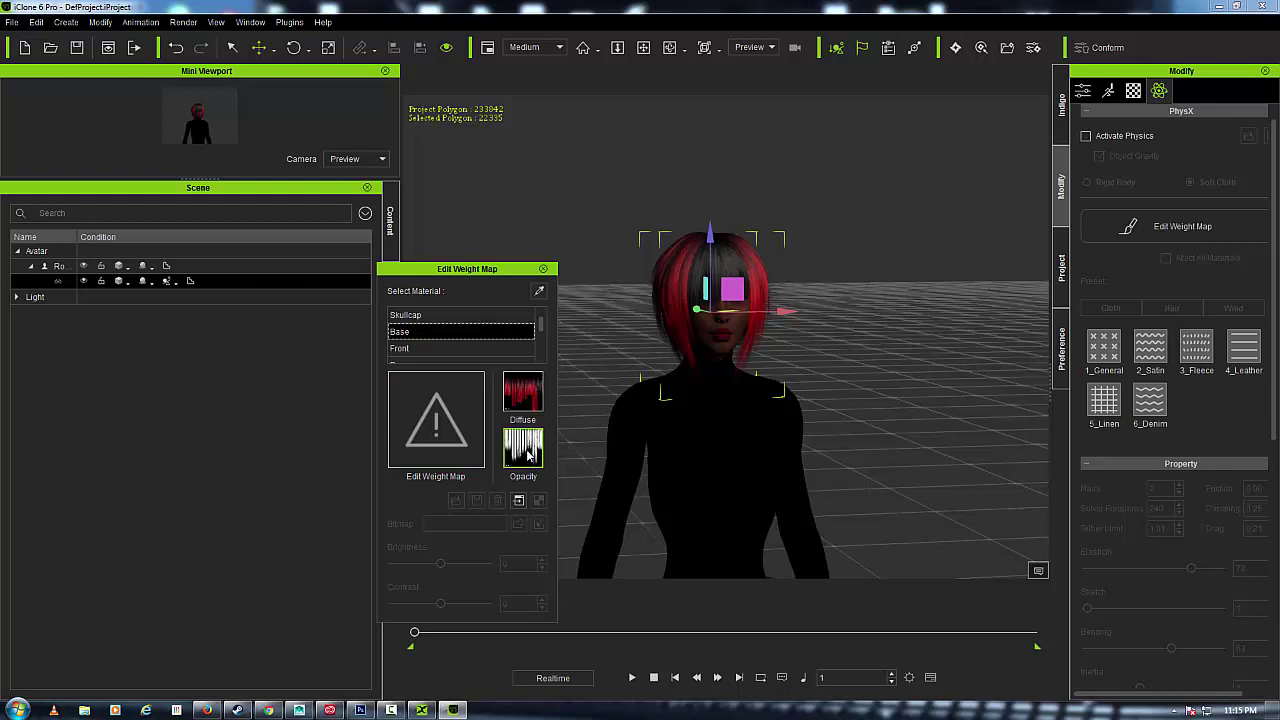
{"action": "left_click", "coordinate": [519, 500]}
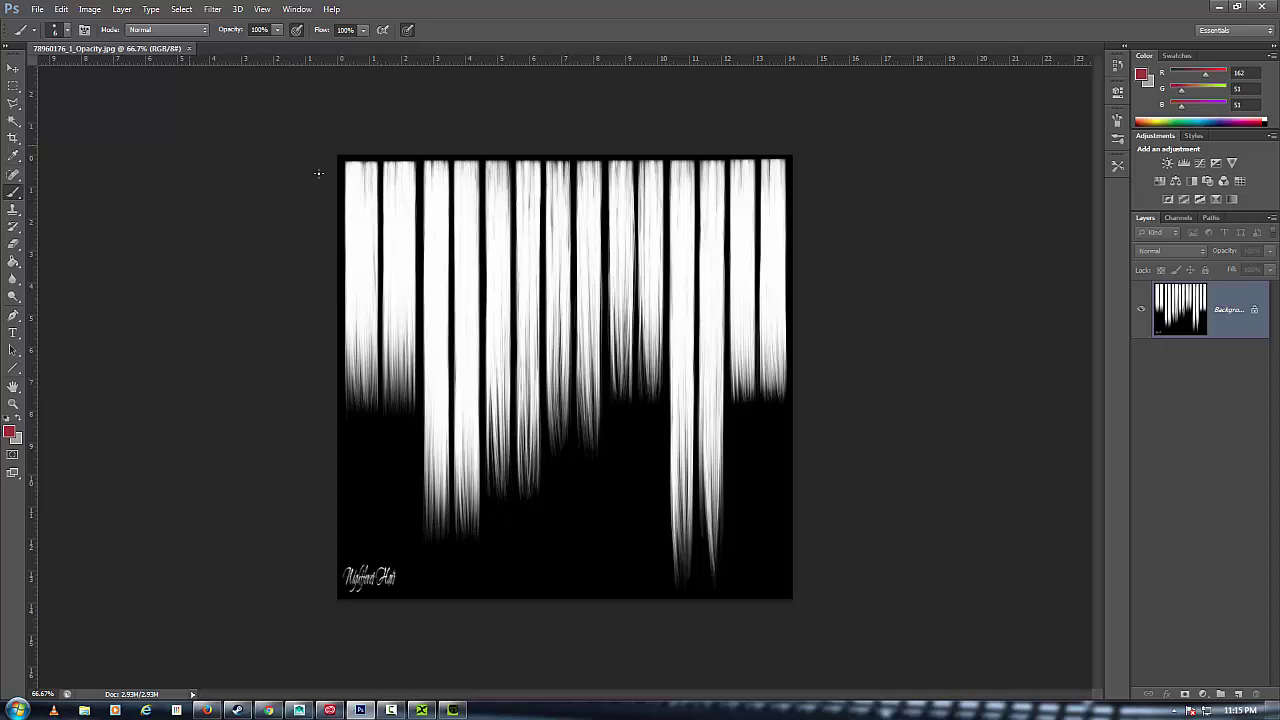
Add an empty Layer 1 and try rectangular marquee selections across the top of the image
{"action": "left_click", "coordinate": [1238, 694]}
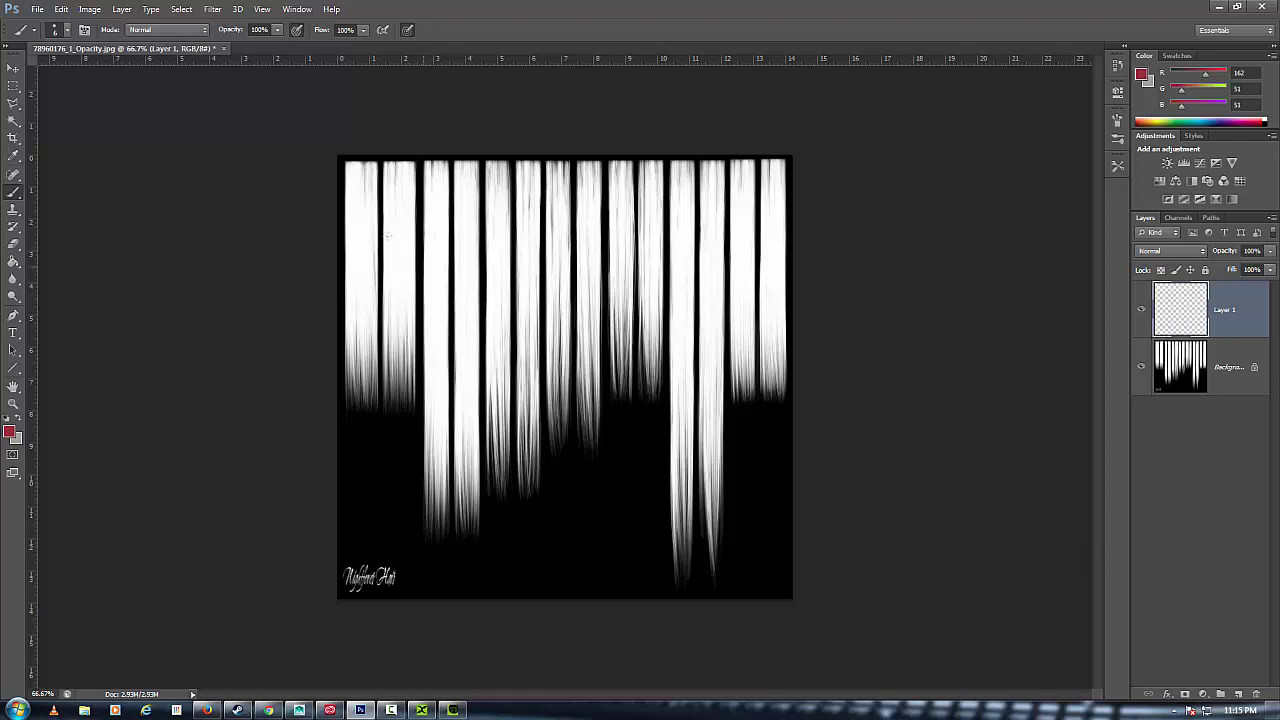
{"action": "left_click", "coordinate": [14, 87]}
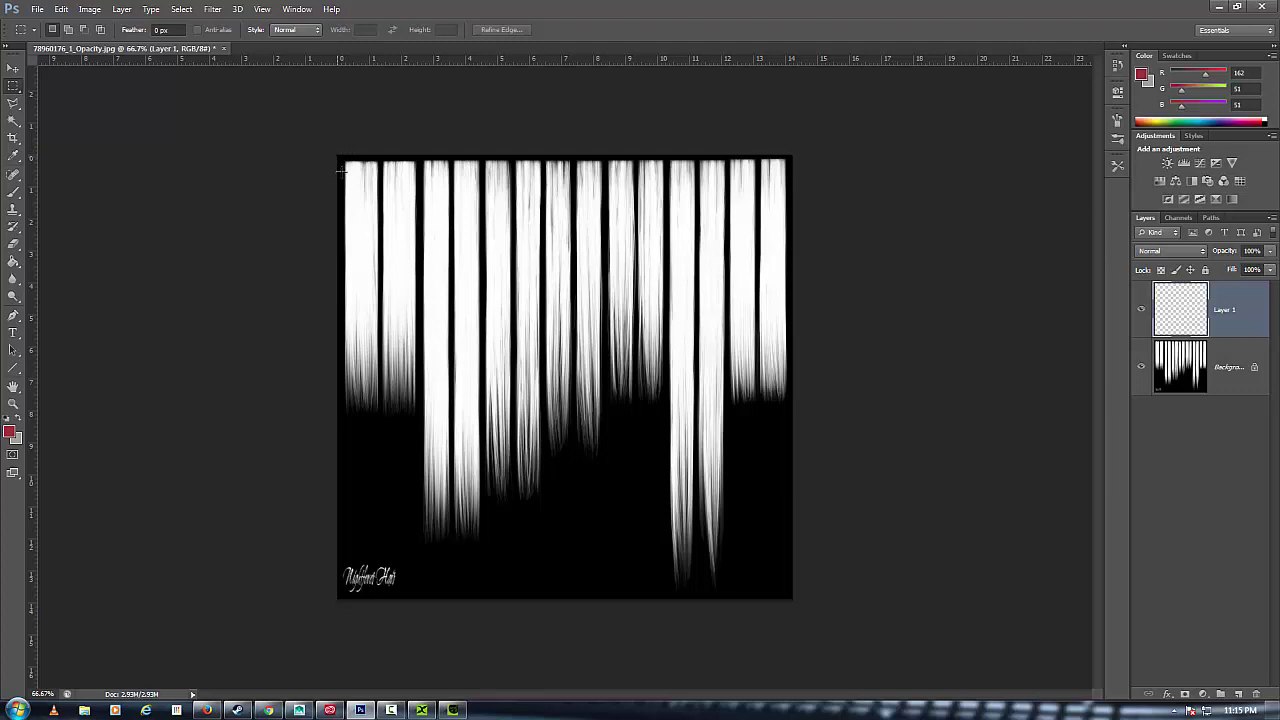
{"action": "left_click_drag", "start_coordinate": [340, 160], "coordinate": [788, 191]}
{"action": "left_click", "coordinate": [296, 153]}
{"action": "left_click_drag", "start_coordinate": [340, 336], "coordinate": [378, 420]}
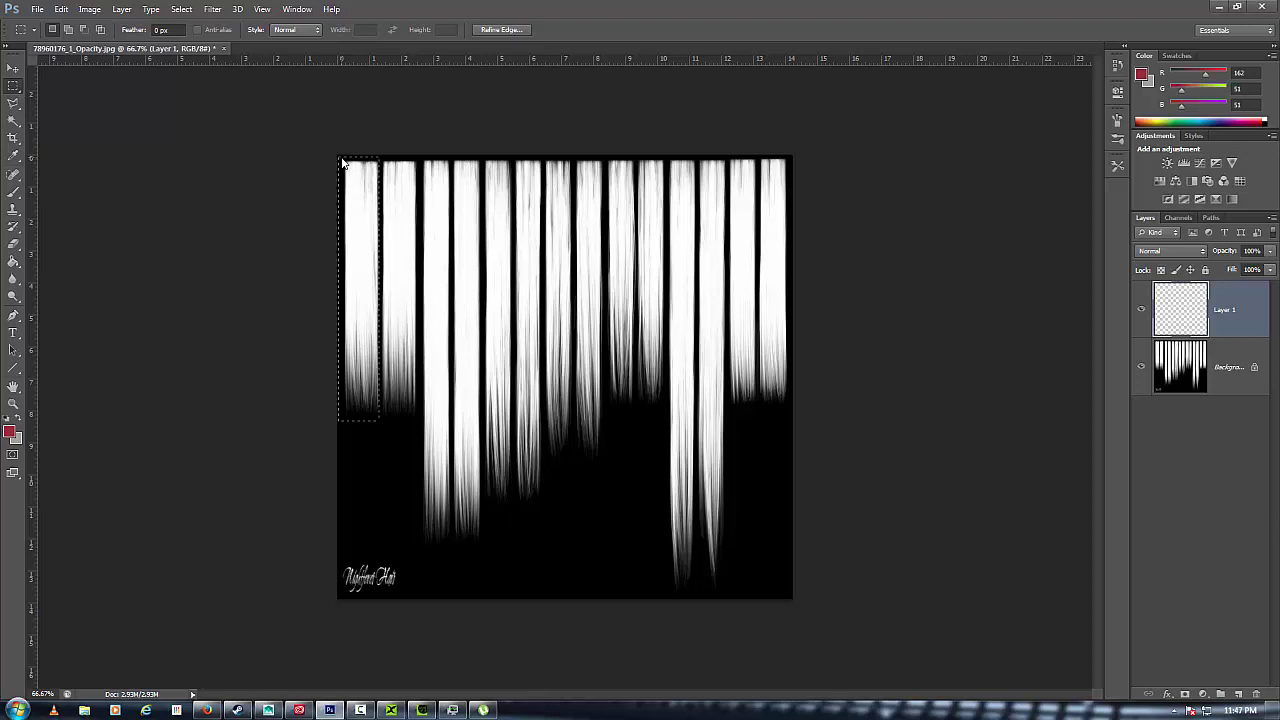
At 100% zoom, fit a transformed rectangular selection tightly around the leftmost hair strand
{"action": "left_click_drag", "start_coordinate": [340, 158], "coordinate": [380, 420]}
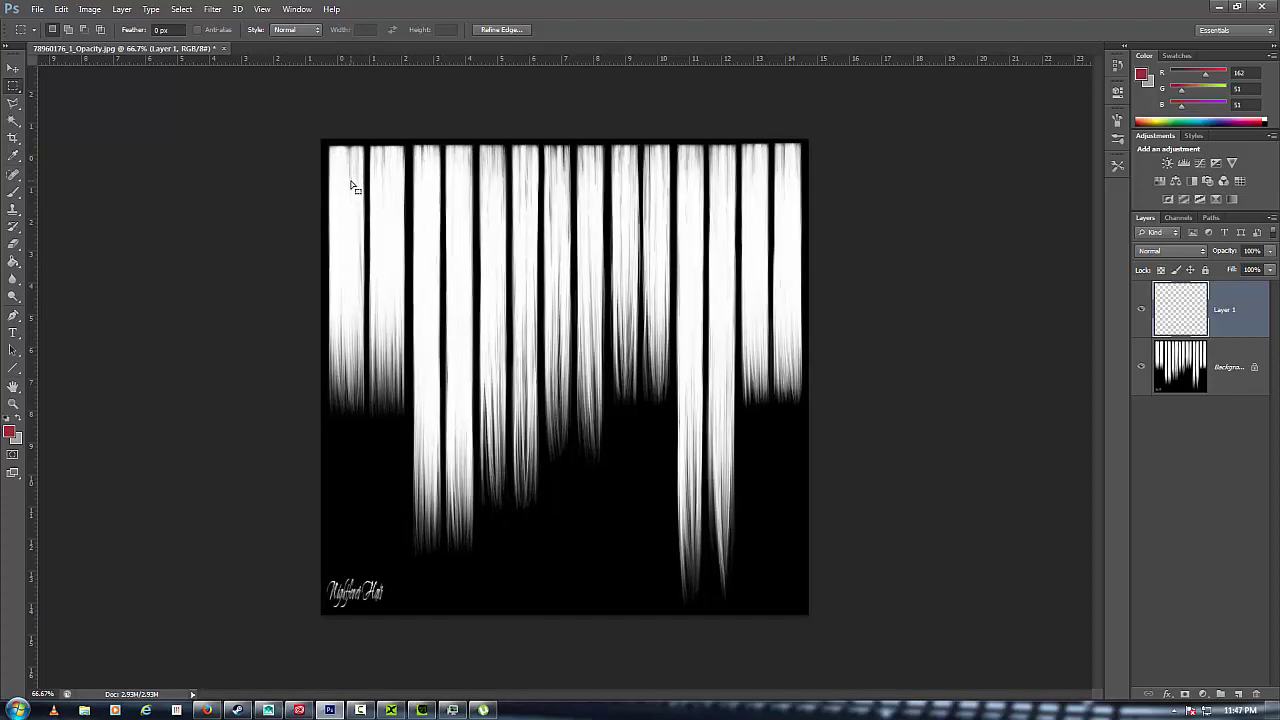
{"action": "key", "text": "ctrl+plus"}
{"action": "left_click_drag", "start_coordinate": [349, 180], "coordinate": [357, 246]}
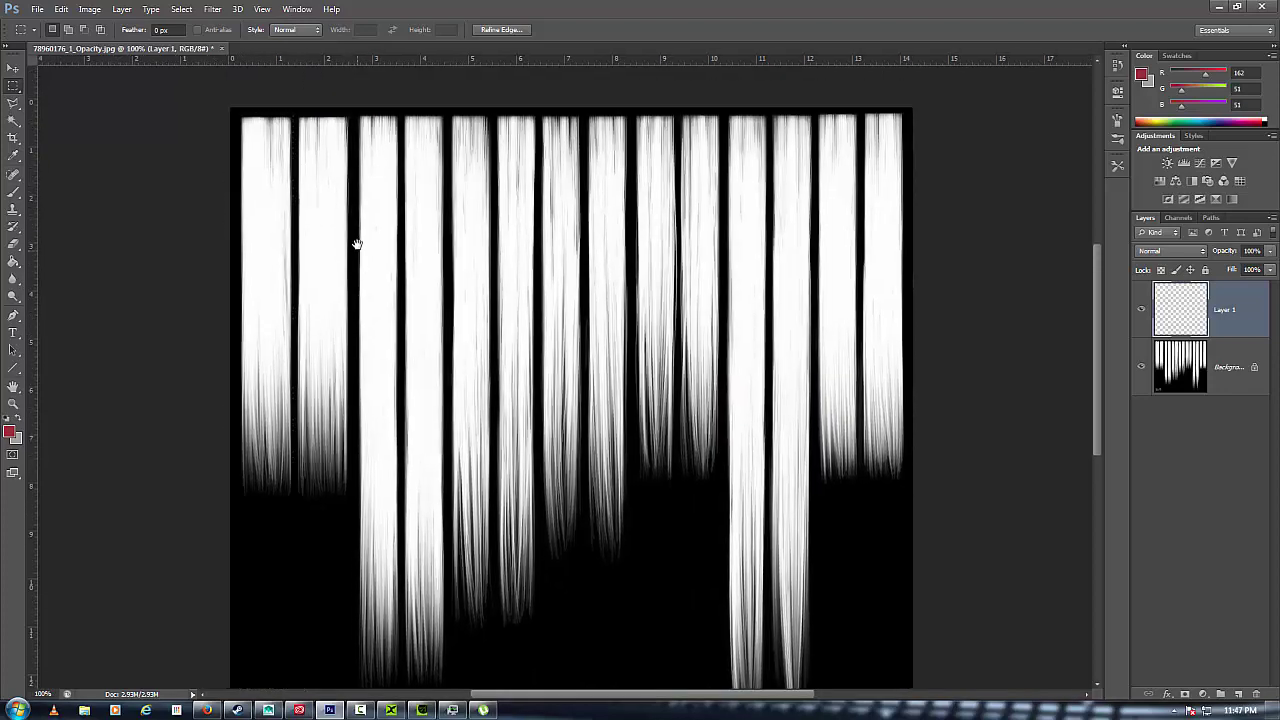
{"action": "left_click", "coordinate": [183, 10]}
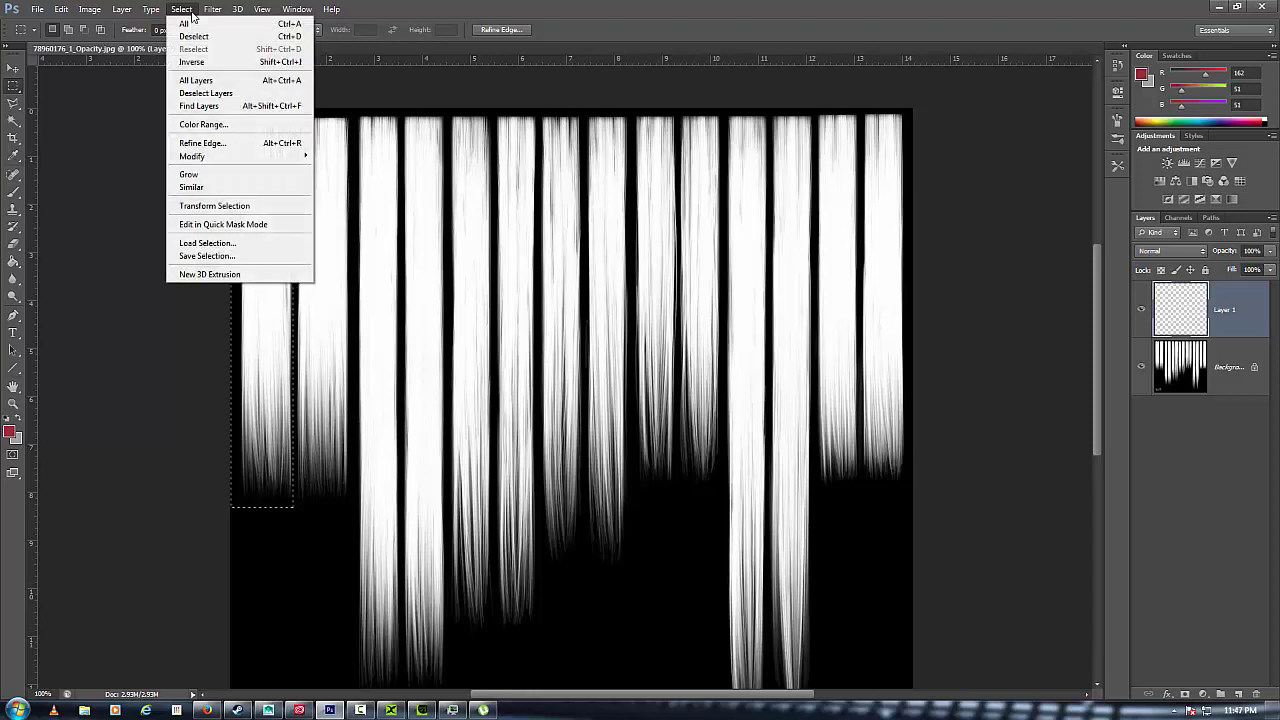
{"action": "left_click", "coordinate": [228, 206]}
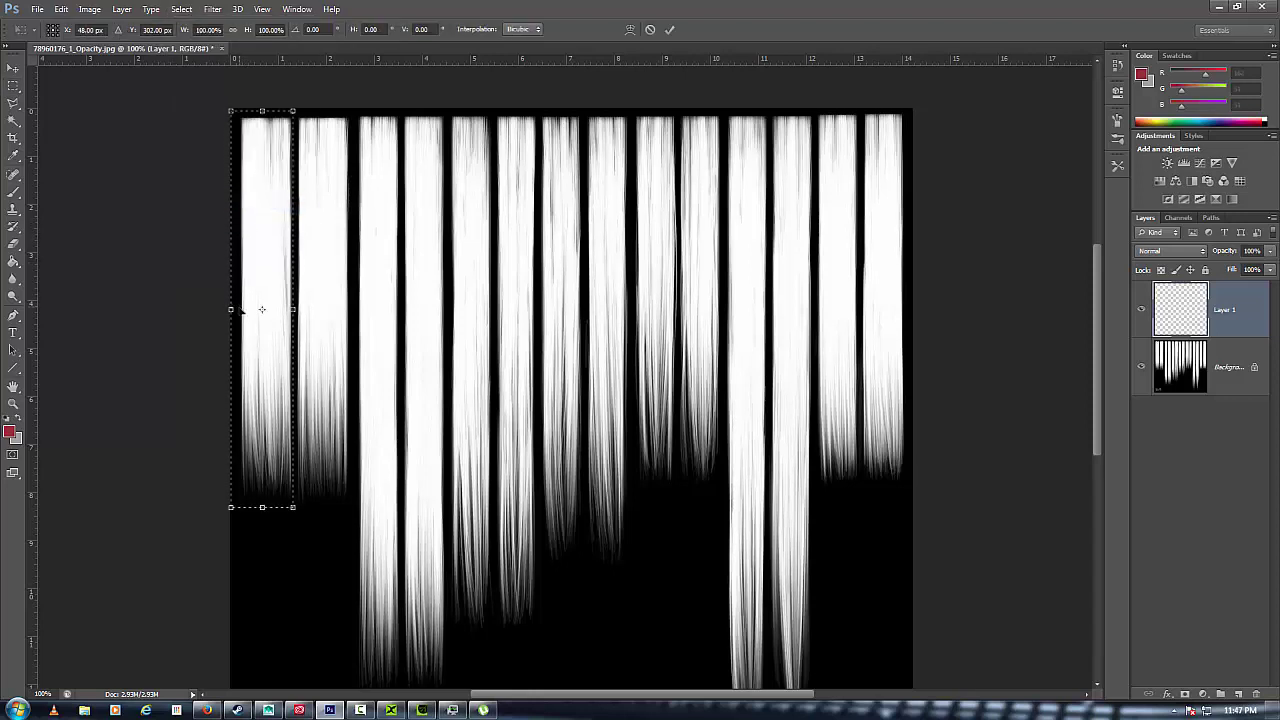
{"action": "left_click_drag", "start_coordinate": [234, 309], "coordinate": [240, 309]}
{"action": "left_click_drag", "start_coordinate": [267, 109], "coordinate": [267, 117]}
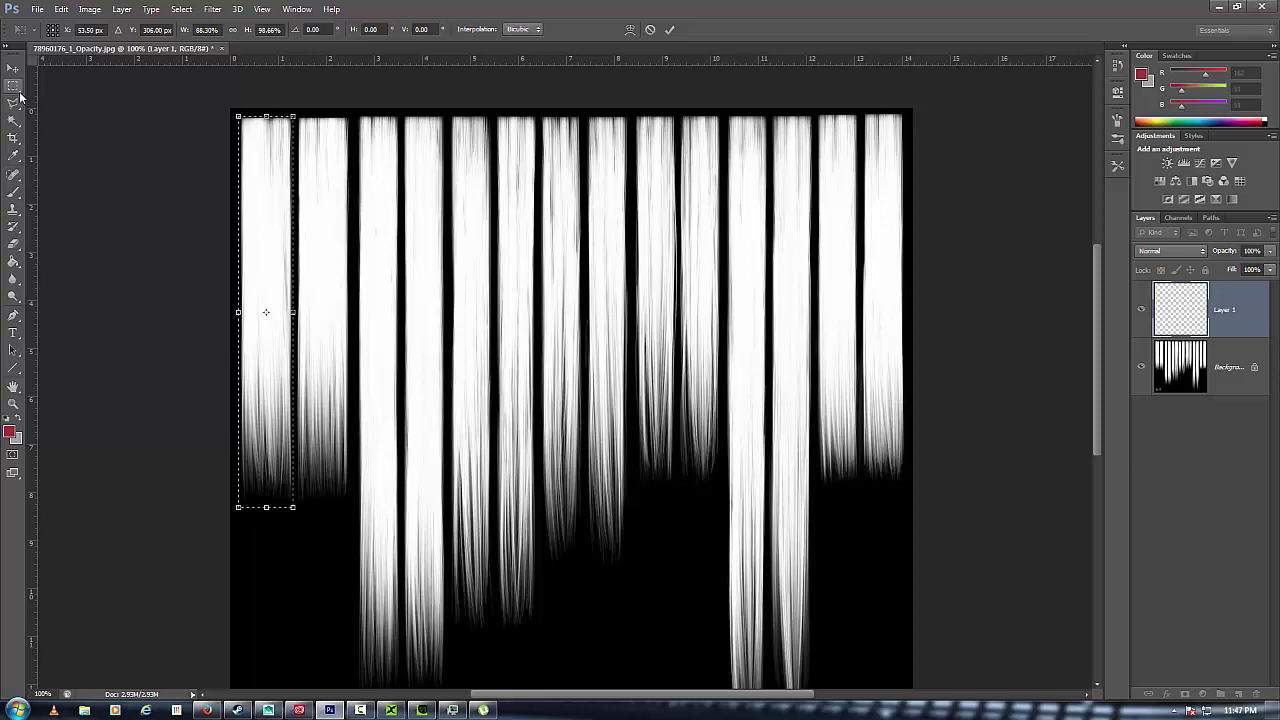
{"action": "left_click", "coordinate": [19, 93]}
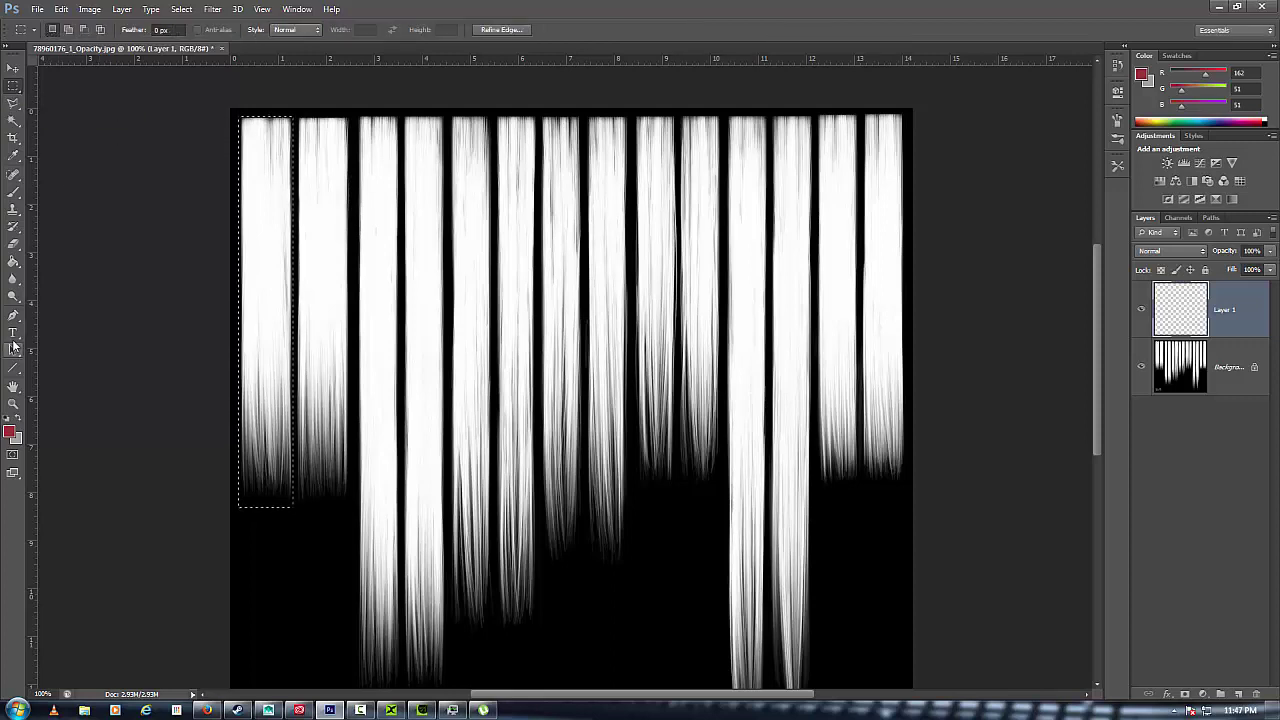
Fill the selection with a top-to-bottom black-to-white gradient on Layer 1
{"action": "left_click", "coordinate": [14, 262]}
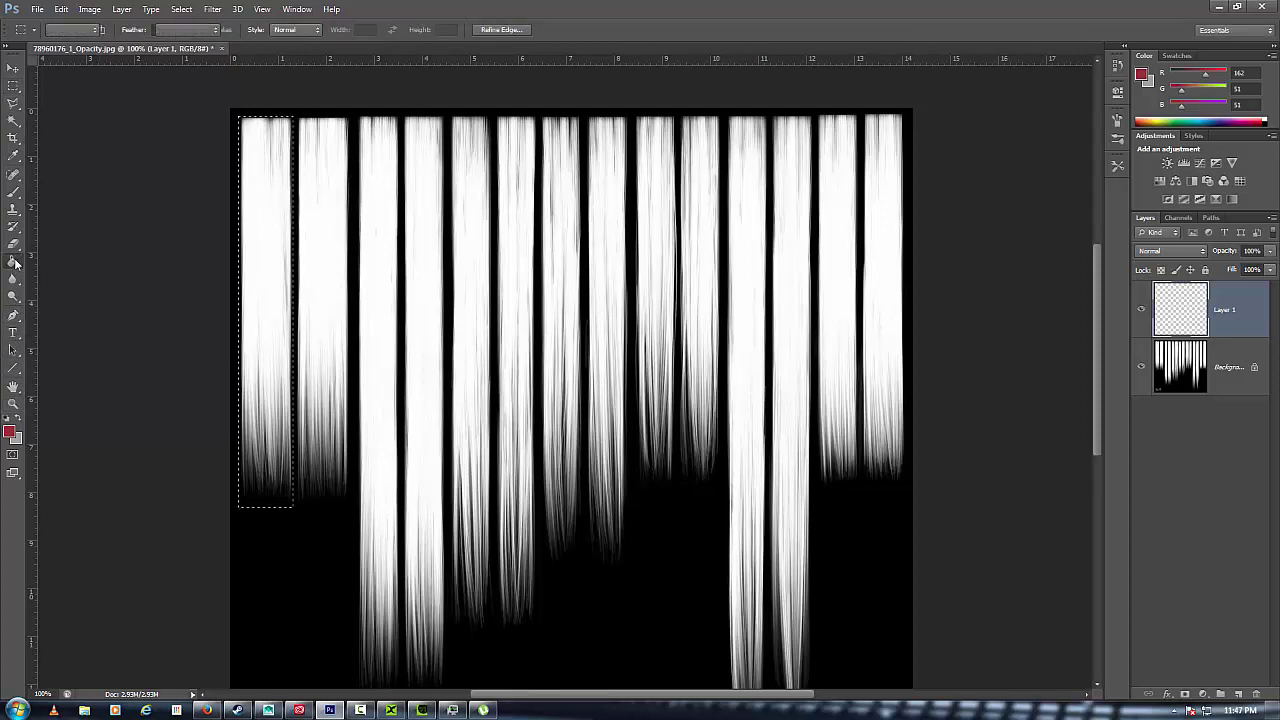
{"action": "left_click", "coordinate": [101, 261]}
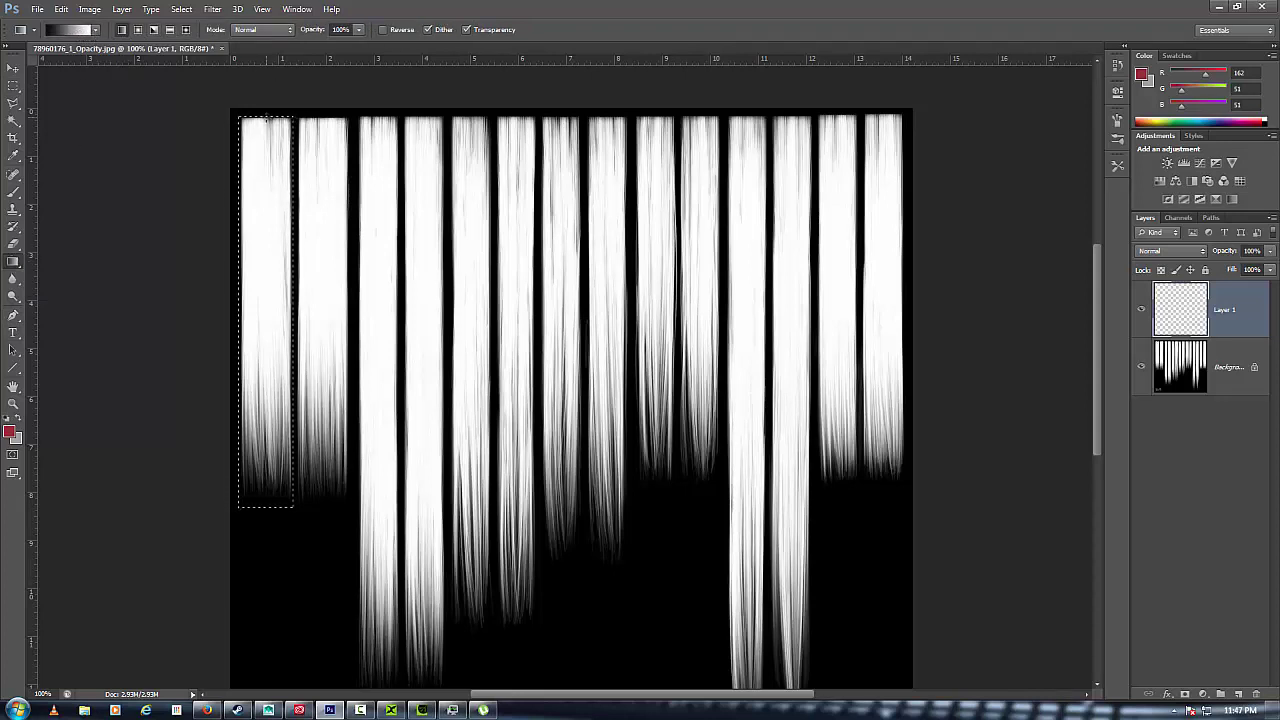
{"action": "left_click_drag", "start_coordinate": [266, 118], "coordinate": [271, 529]}
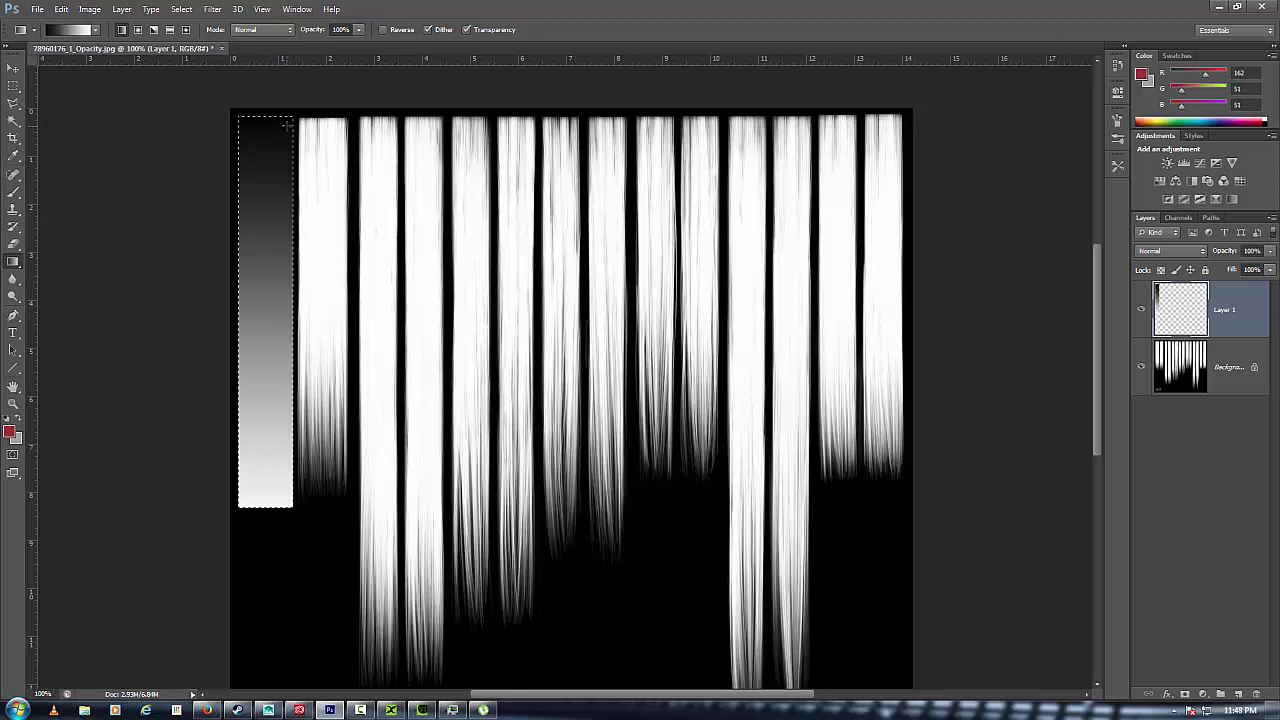
Move the marquee onto the second strand and gradient-fill it, then undo both strand gradients
{"action": "left_click", "coordinate": [14, 68]}
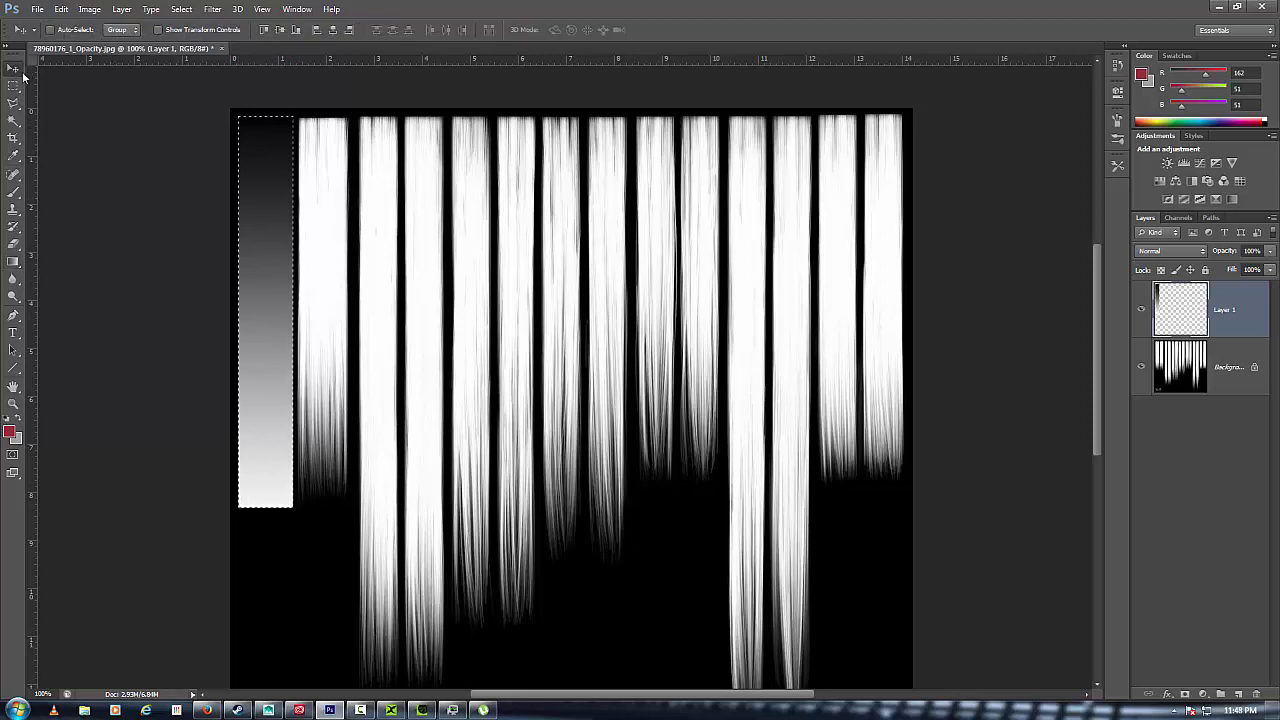
{"action": "left_click", "coordinate": [14, 86]}
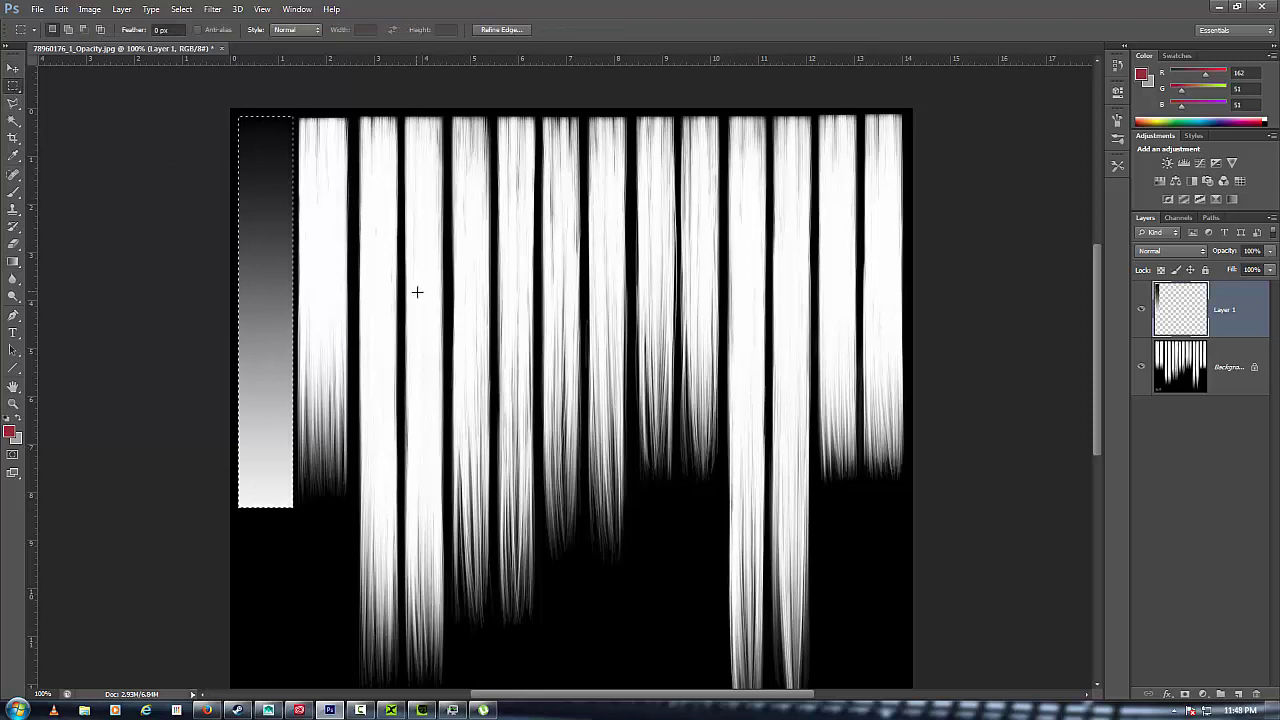
{"action": "left_click_drag", "start_coordinate": [274, 306], "coordinate": [328, 301]}
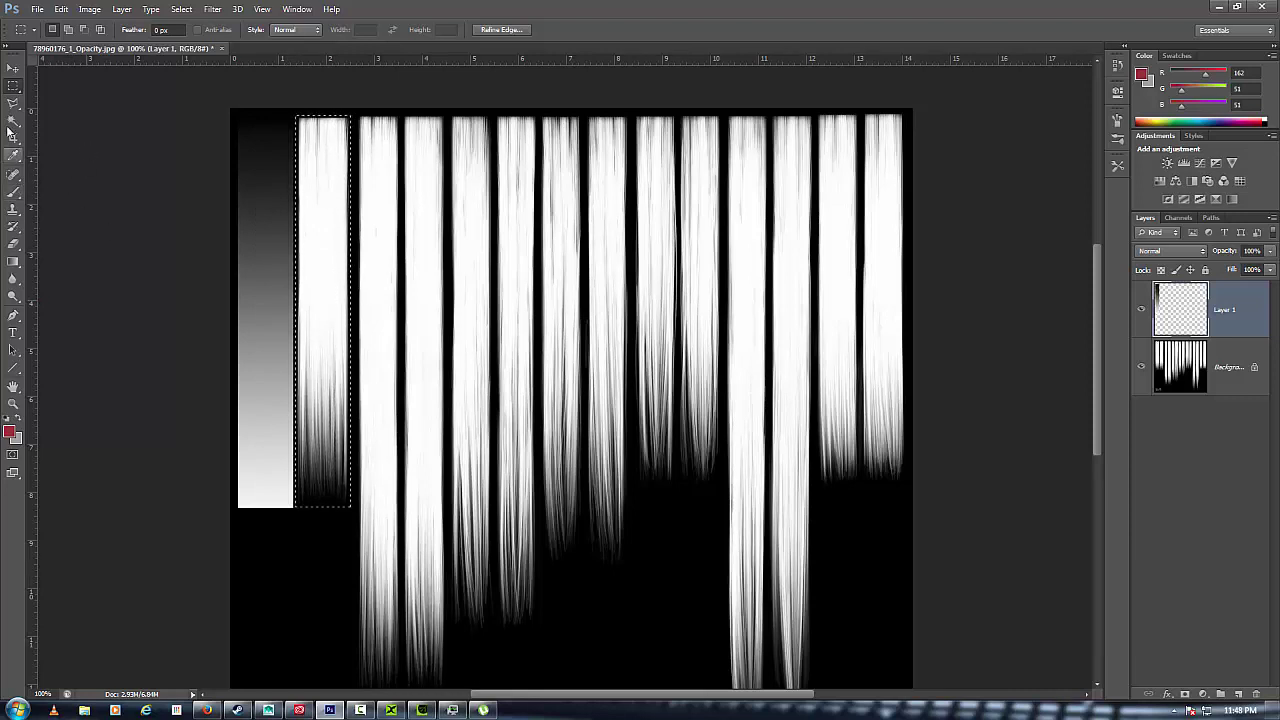
{"action": "left_click", "coordinate": [13, 260]}
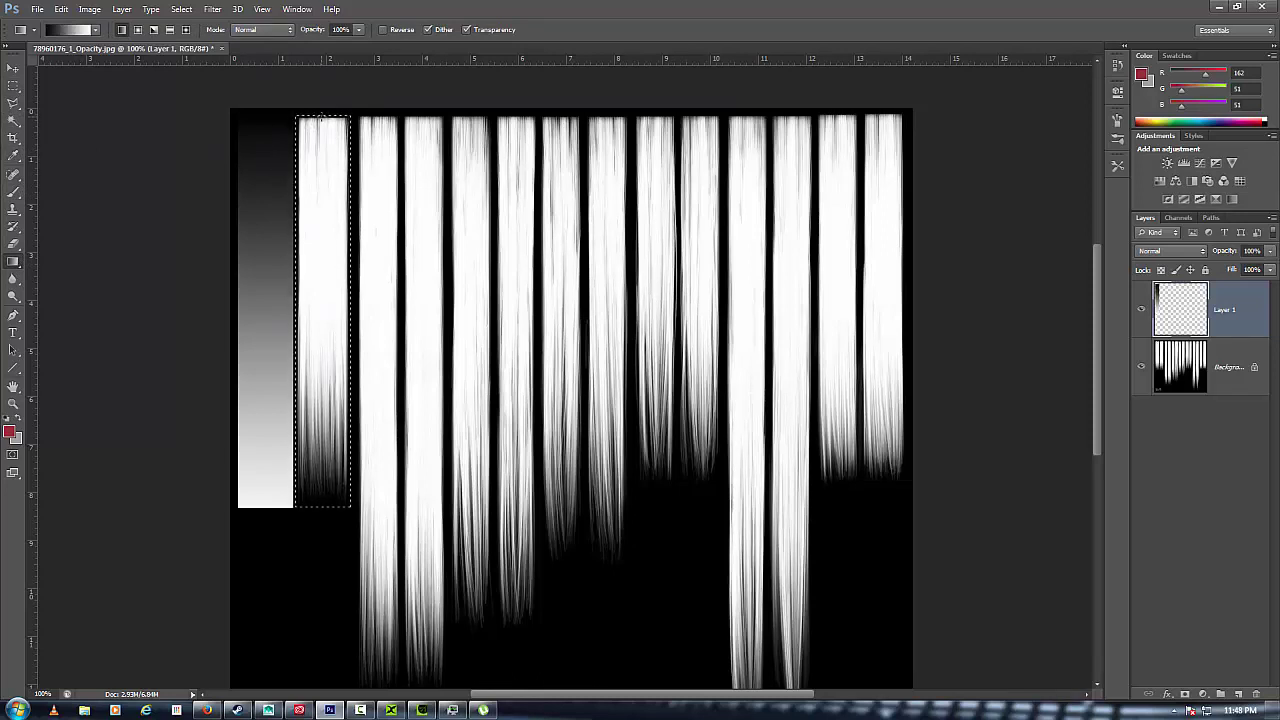
{"action": "left_click_drag", "start_coordinate": [321, 116], "coordinate": [328, 533]}
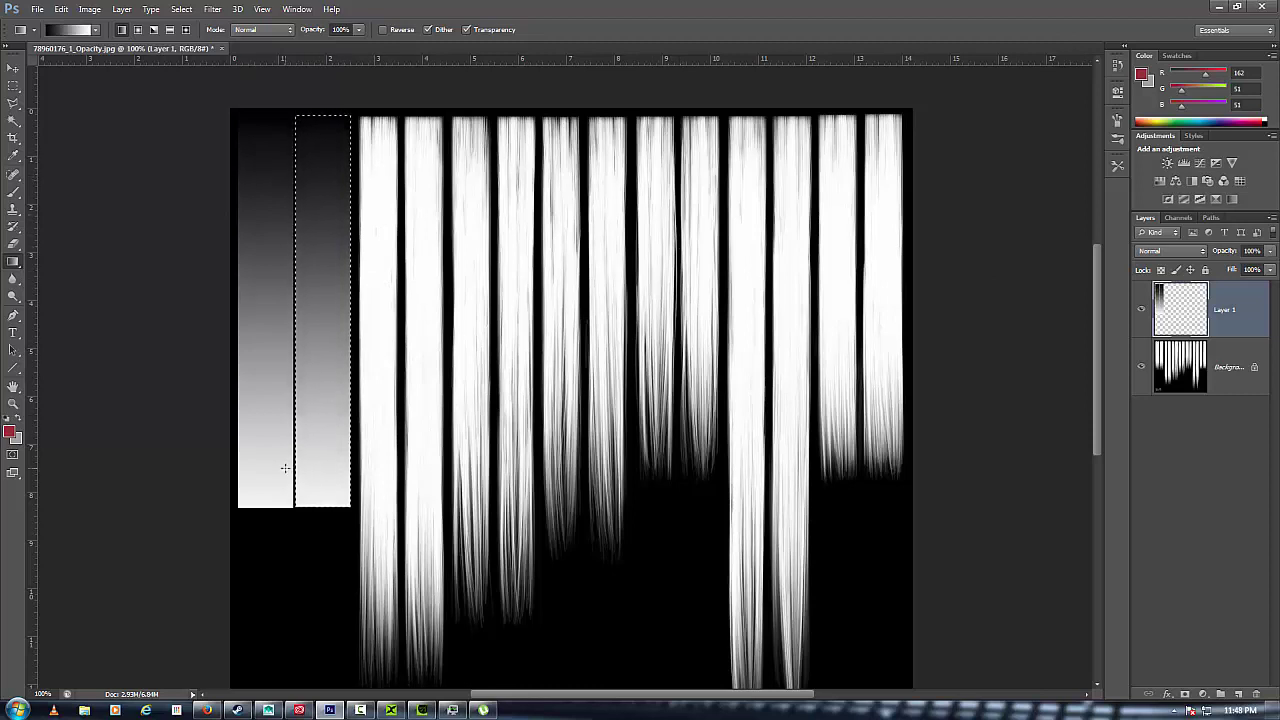
{"action": "key", "text": "Delete"}
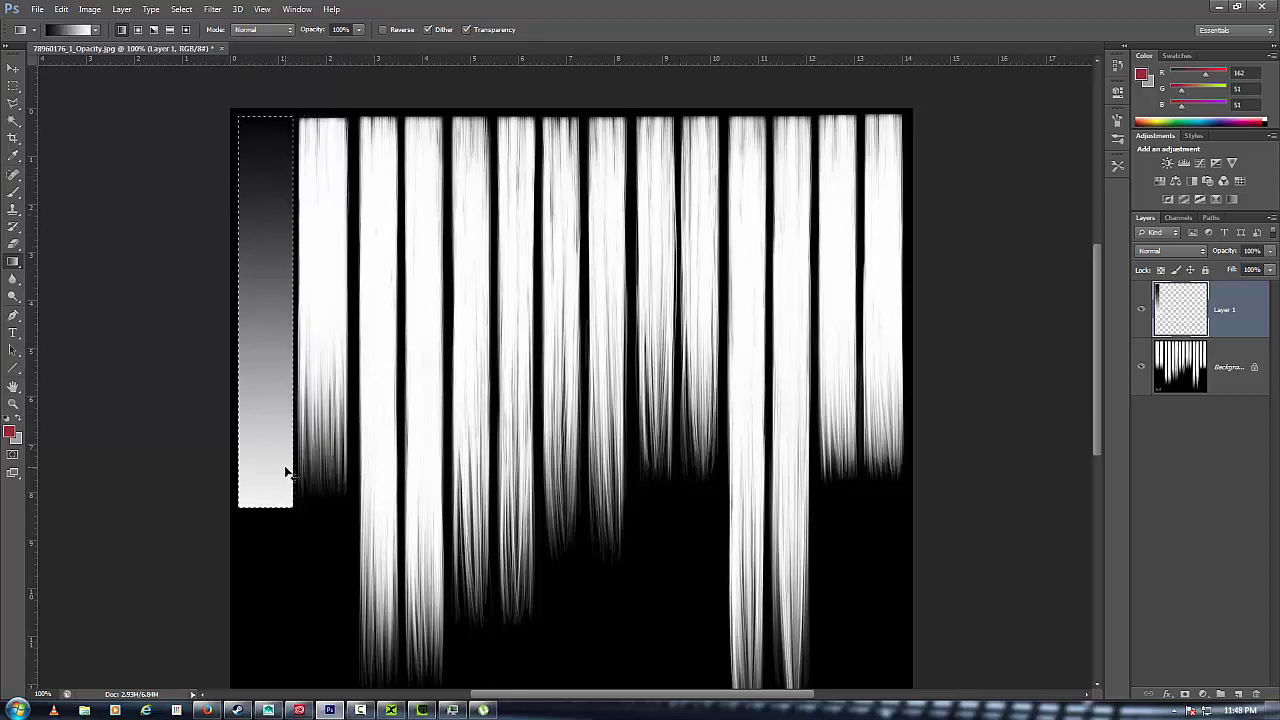
{"action": "key", "text": "Delete"}
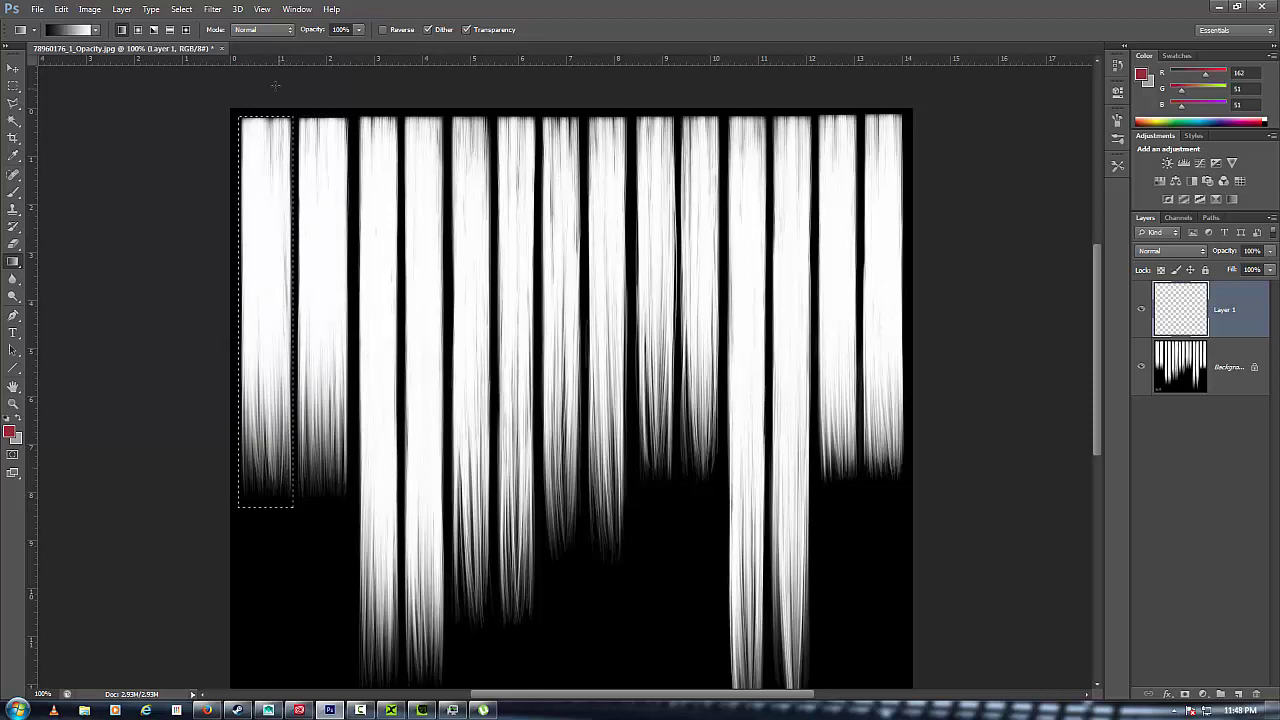
In the Gradient Editor, place the black stop at 1% and the midpoint at 76%
{"action": "left_click", "coordinate": [86, 30]}
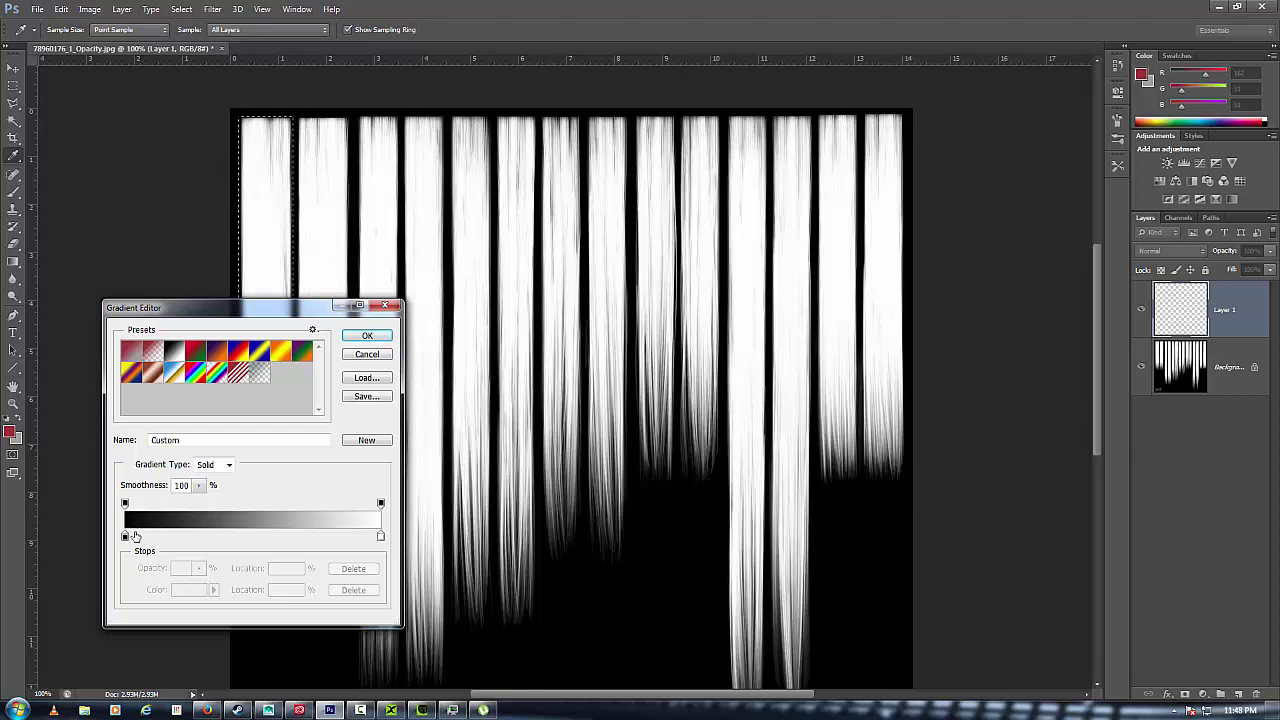
{"action": "left_click_drag", "start_coordinate": [125, 539], "coordinate": [125, 539]}
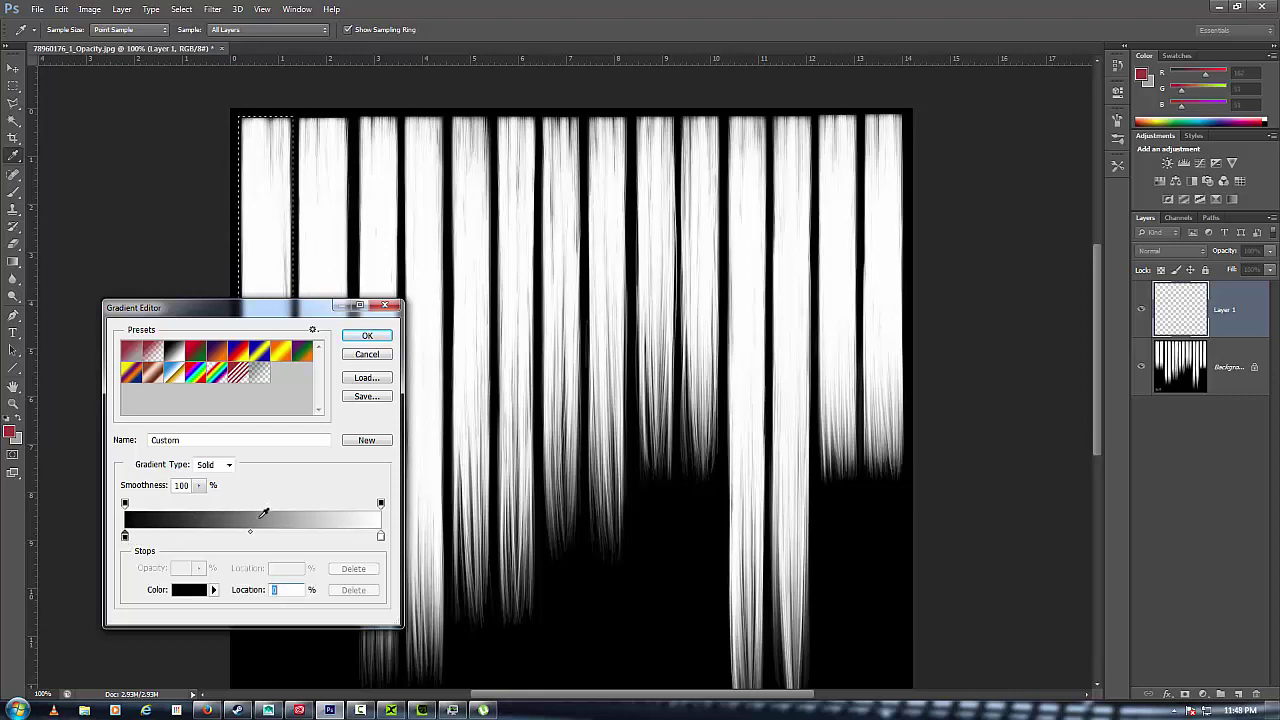
{"action": "left_click_drag", "start_coordinate": [251, 537], "coordinate": [338, 542]}
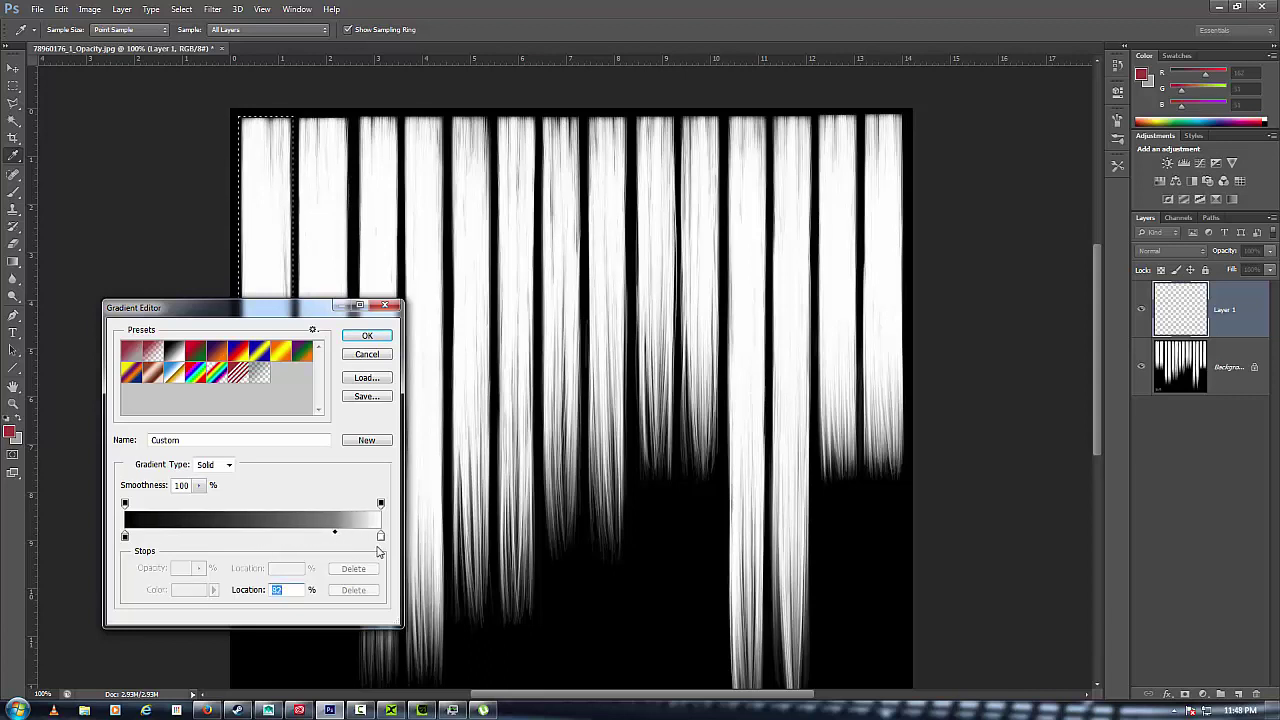
{"action": "left_click", "coordinate": [366, 337]}
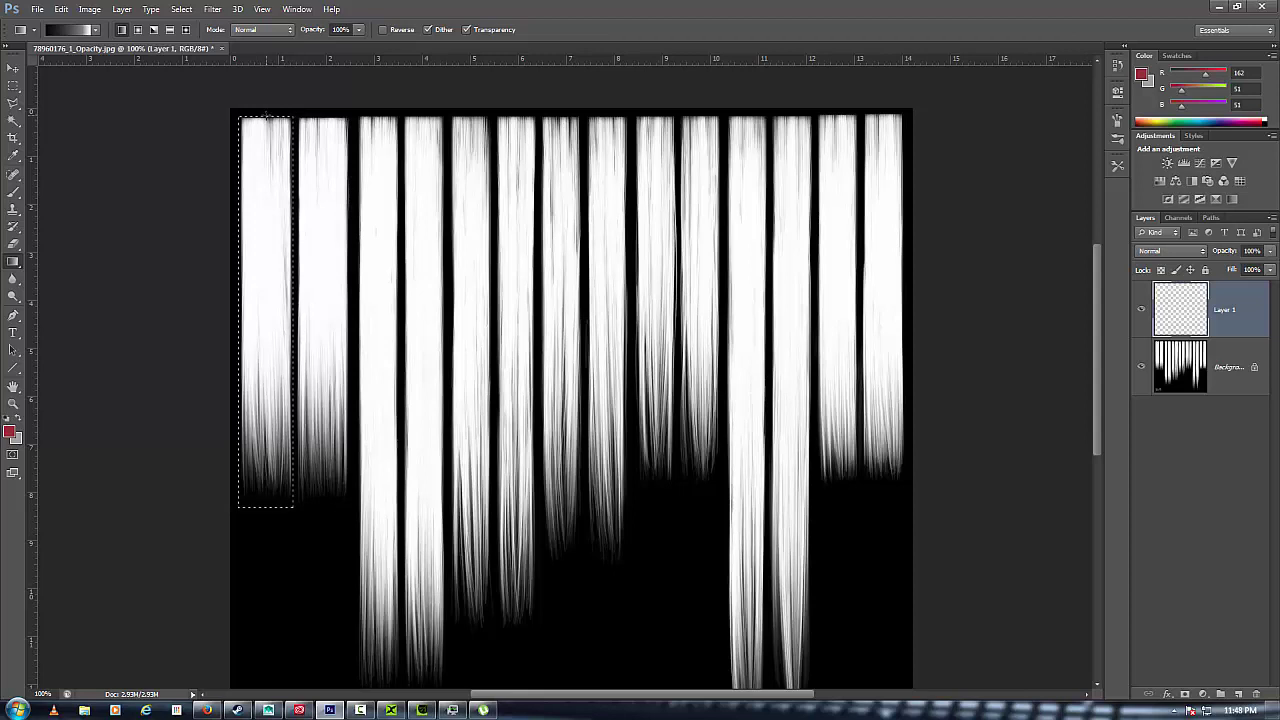
Fill the left strip and then the second hair strand with the reshaped dark-to-light gradient
{"action": "left_click_drag", "start_coordinate": [265, 116], "coordinate": [254, 396]}
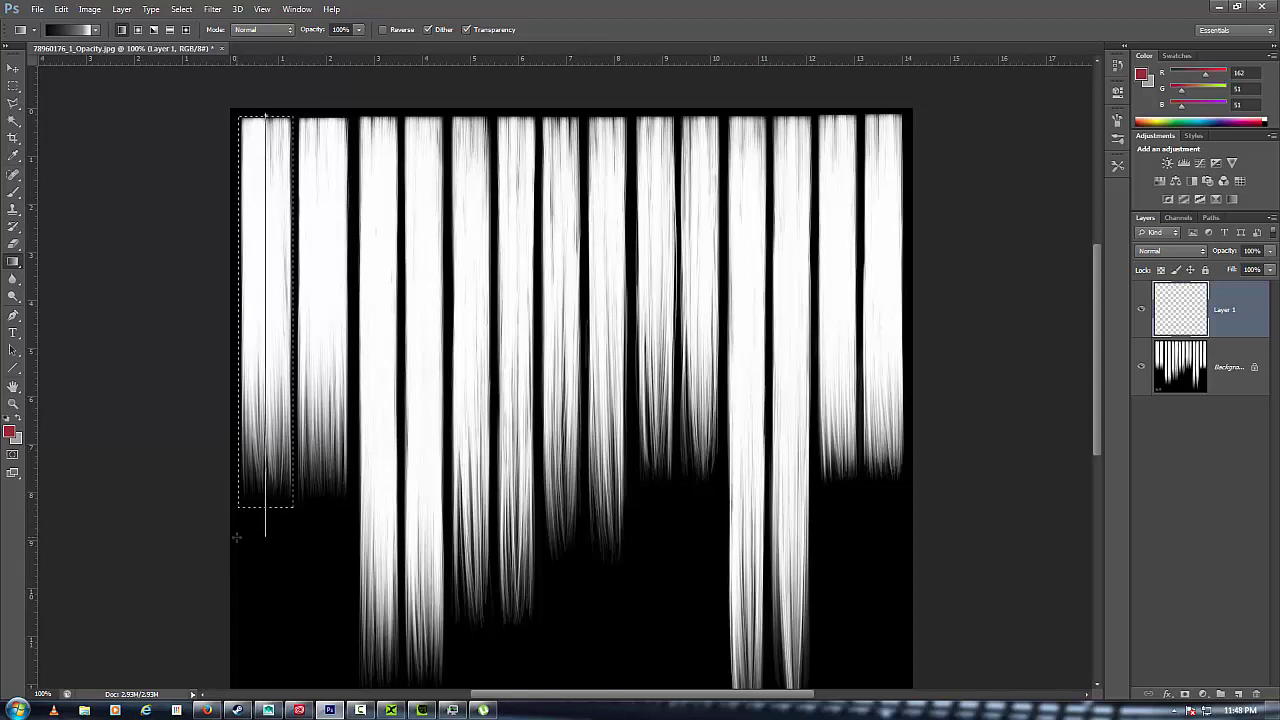
{"action": "left_click_drag", "start_coordinate": [237, 537], "coordinate": [240, 532], "text": "shift"}
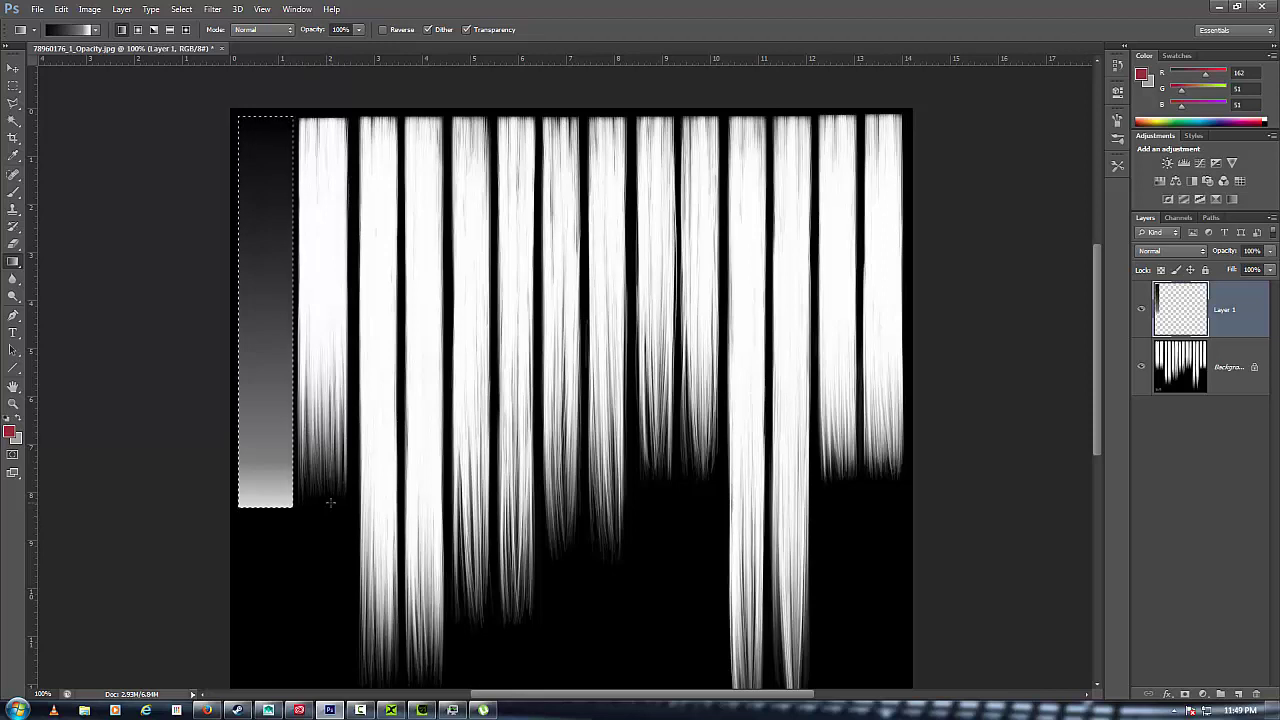
{"action": "key", "text": "m"}
{"action": "left_click_drag", "start_coordinate": [269, 304], "coordinate": [327, 307]}
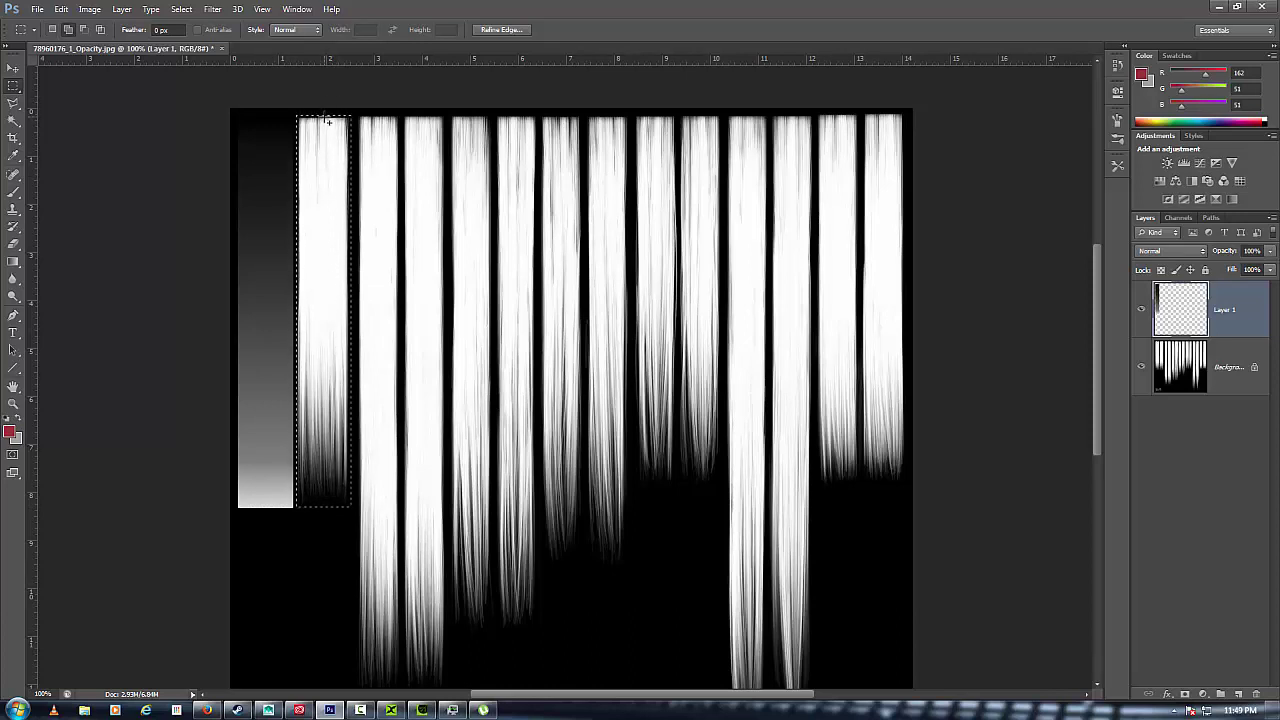
{"action": "mouse_move", "coordinate": [323, 192]}
{"action": "left_mouse_down"}
{"action": "mouse_move", "coordinate": [326, 516]}
{"action": "mouse_move", "coordinate": [323, 195]}
{"action": "left_mouse_up"}
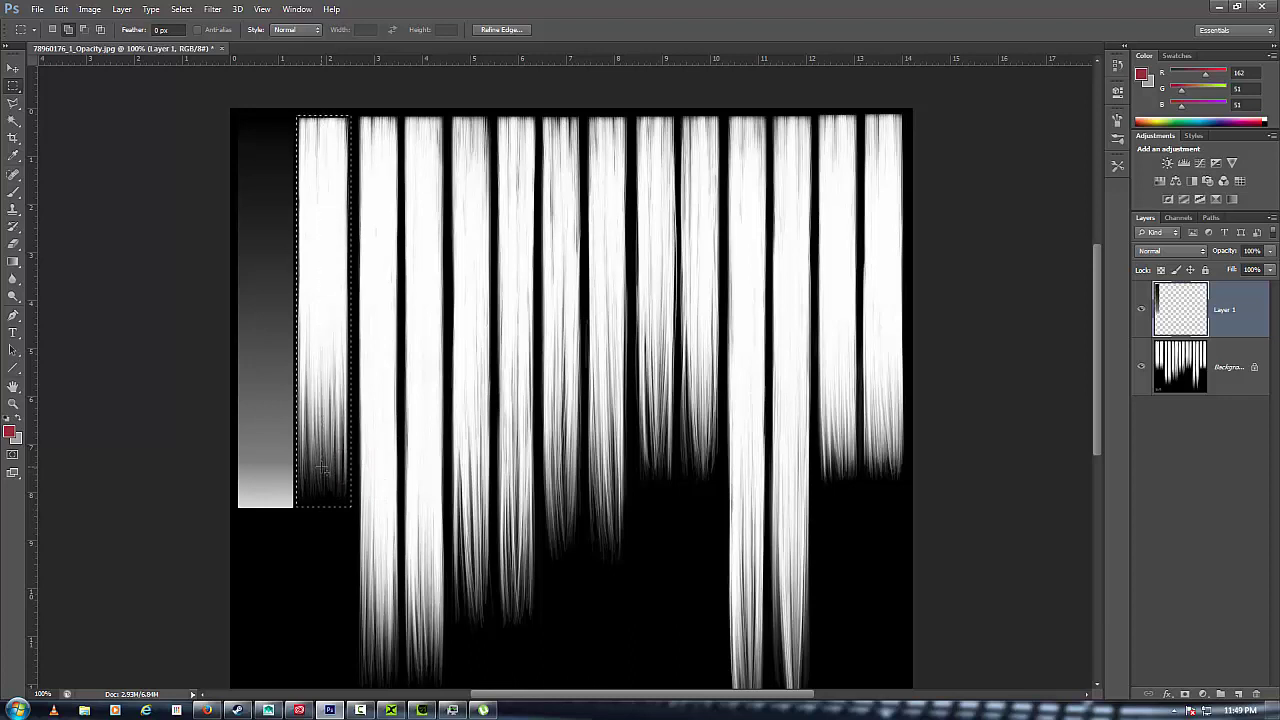
{"action": "left_click", "coordinate": [15, 263]}
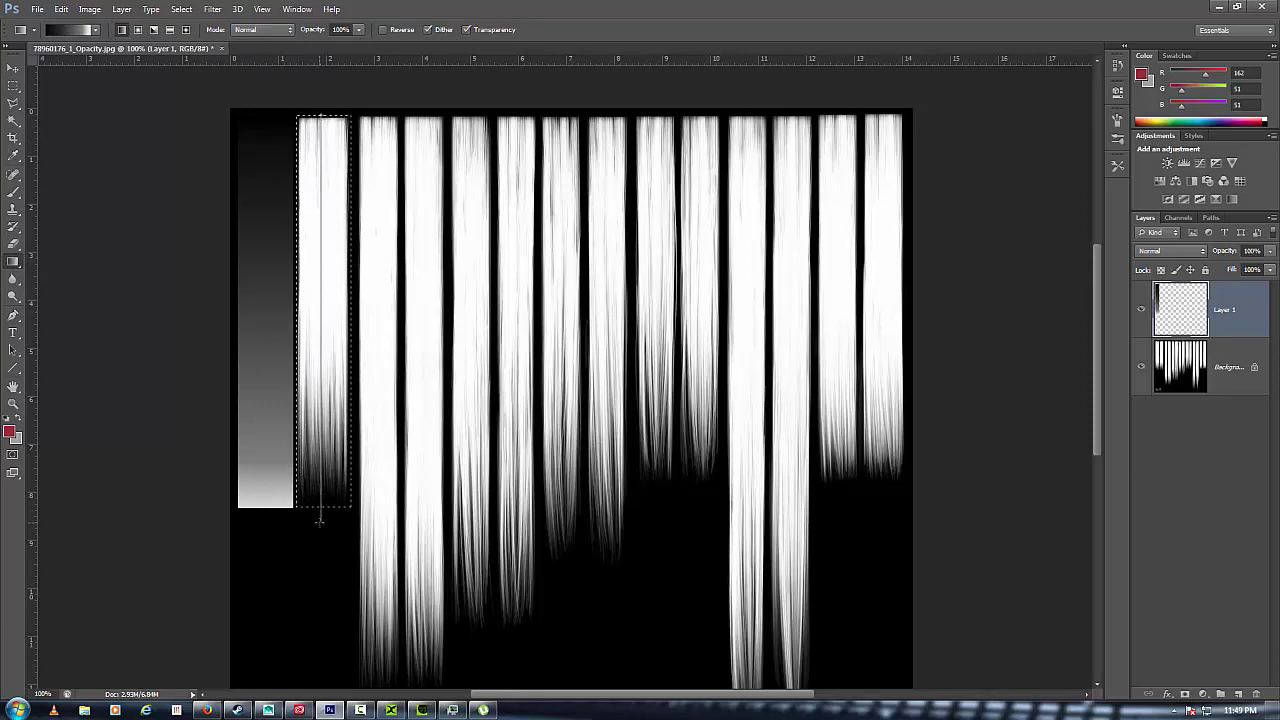
{"action": "left_click_drag", "start_coordinate": [320, 521], "coordinate": [319, 522]}
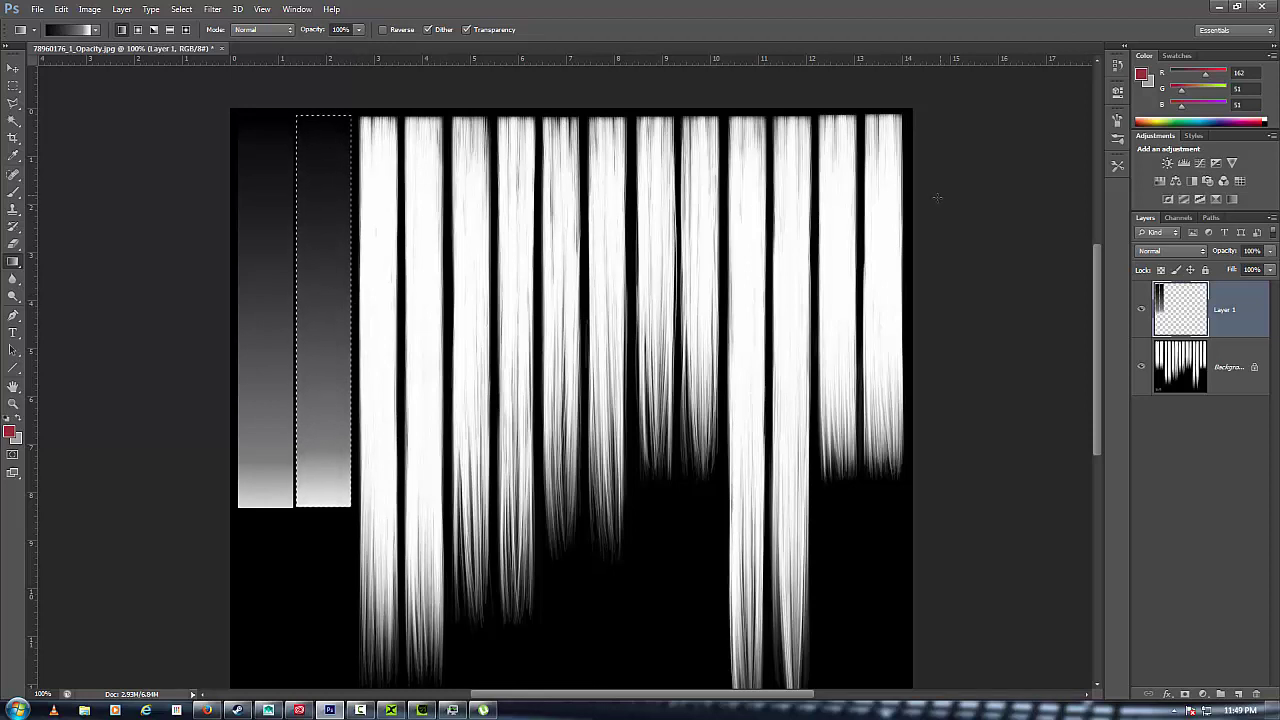
Toggle Layer 1's visibility to compare the gradient strips against the hair strands beneath
{"action": "scroll", "coordinate": [754, 400], "scroll_direction": "down", "scroll_amount": 2}
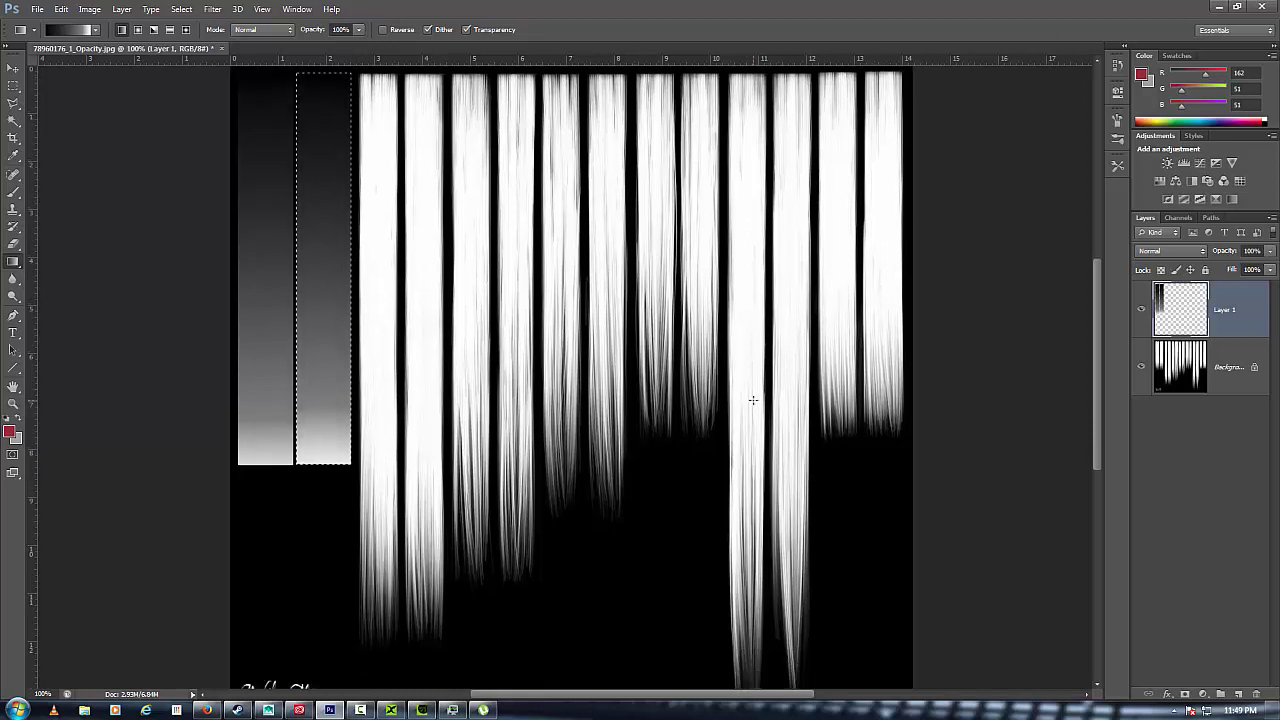
{"action": "scroll", "coordinate": [754, 400], "scroll_direction": "up", "scroll_amount": 2}
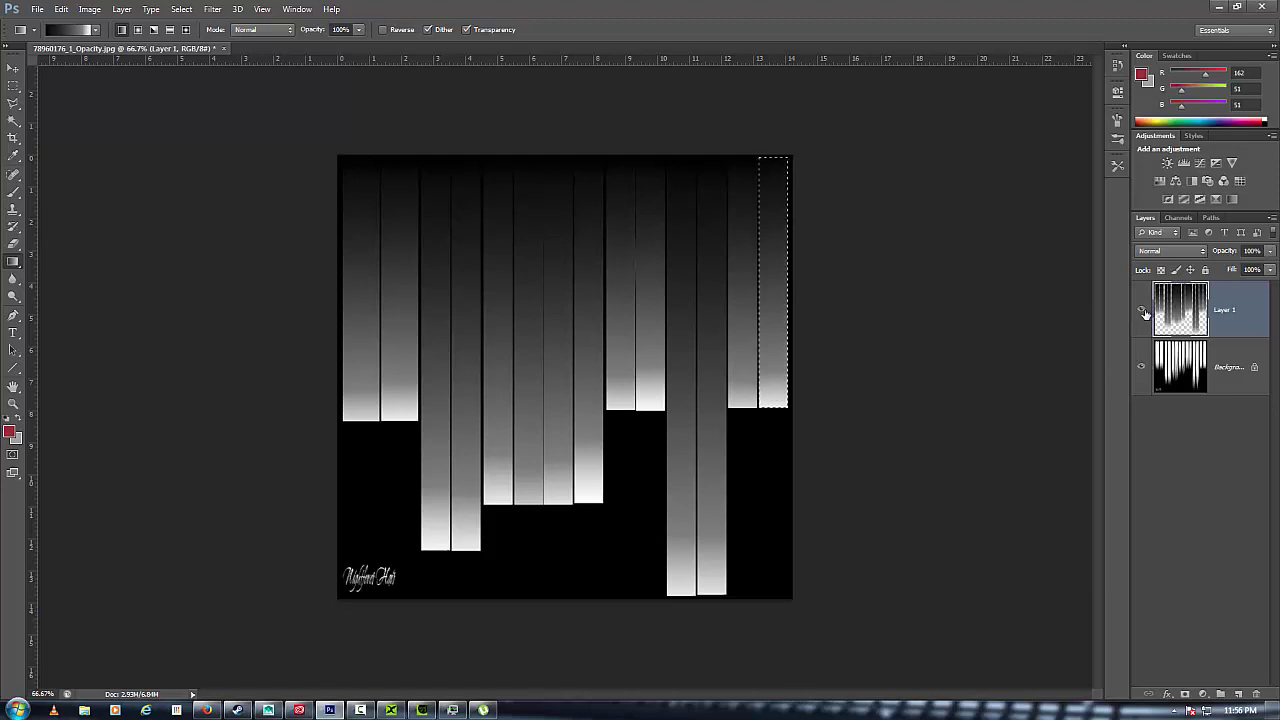
{"action": "left_click", "coordinate": [1142, 311]}
{"action": "left_click", "coordinate": [1142, 311]}
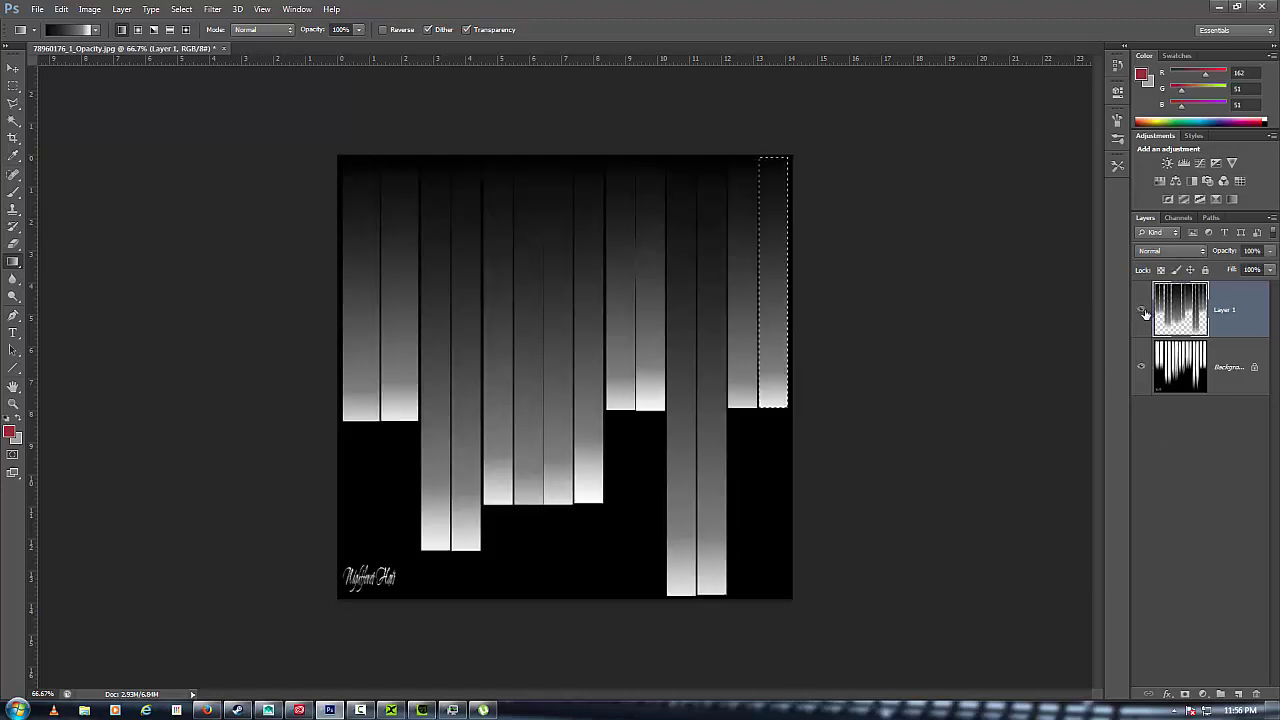
{"action": "left_click", "coordinate": [1142, 311]}
{"action": "left_click", "coordinate": [1142, 311]}
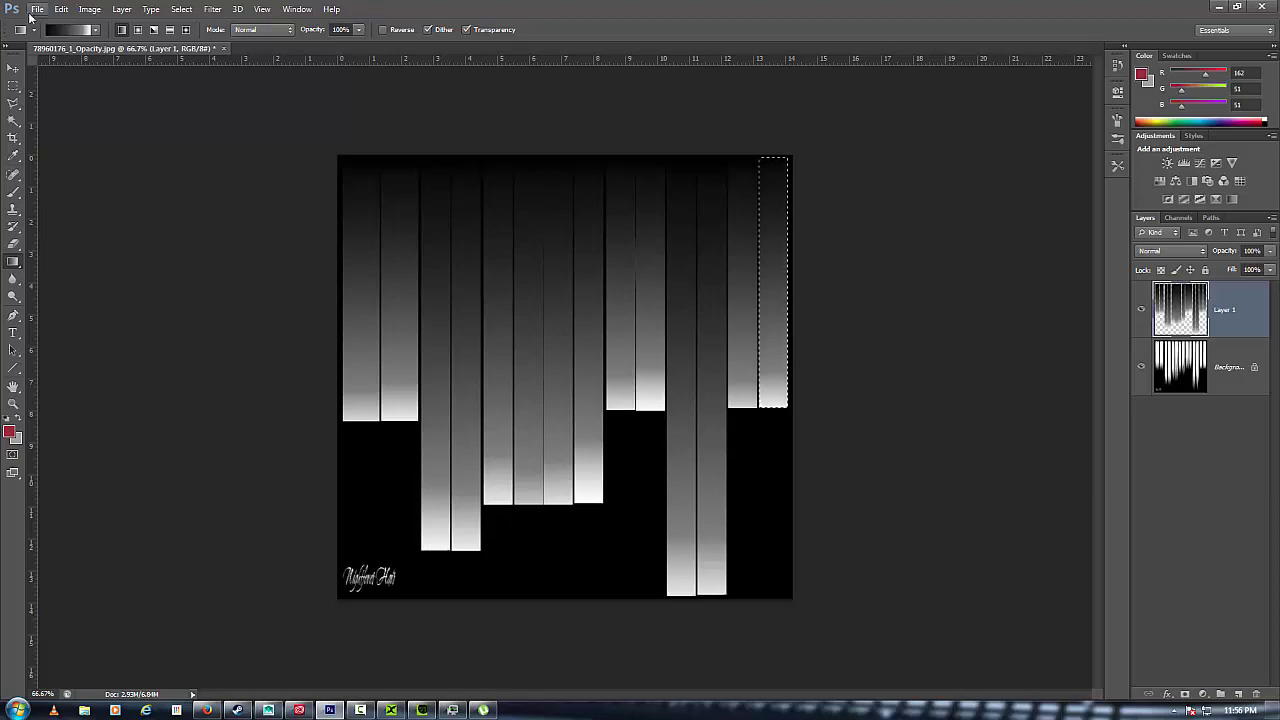
Start a Save As to the Desktop with PNG chosen as the format
{"action": "left_click", "coordinate": [36, 9]}
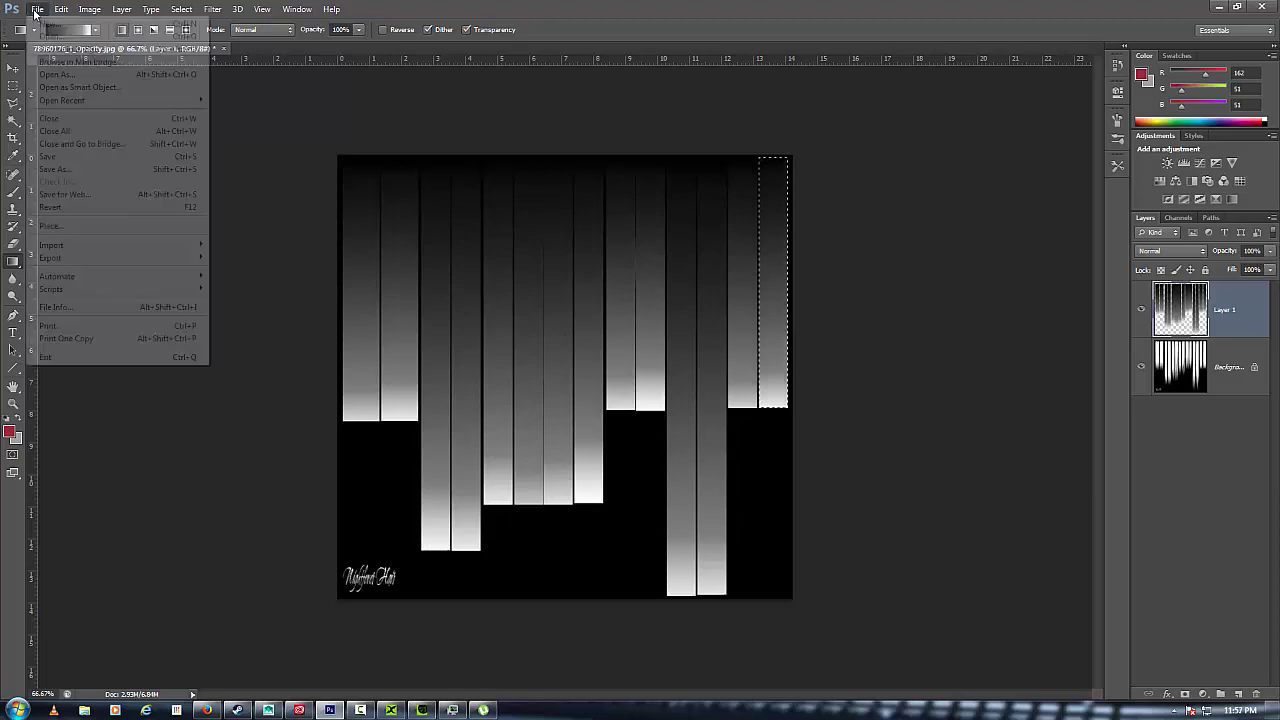
{"action": "left_click", "coordinate": [54, 169]}
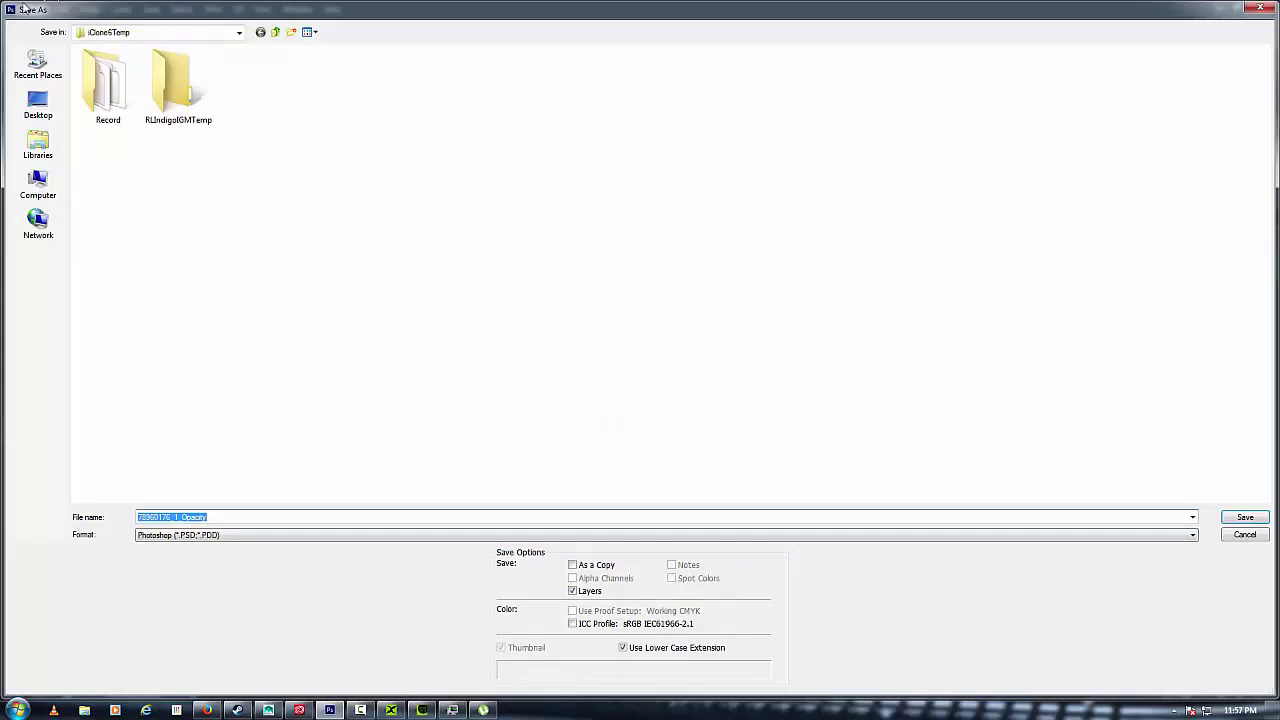
{"action": "left_click", "coordinate": [38, 105]}
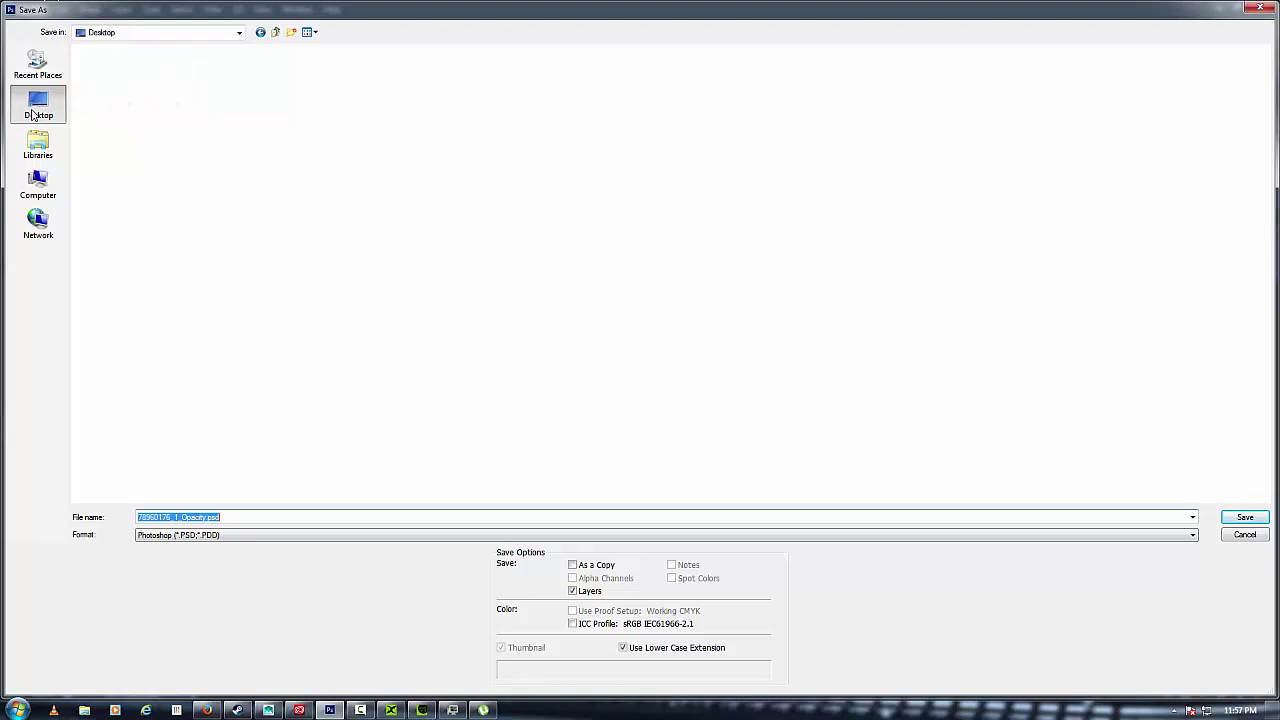
{"action": "left_click", "coordinate": [230, 516]}
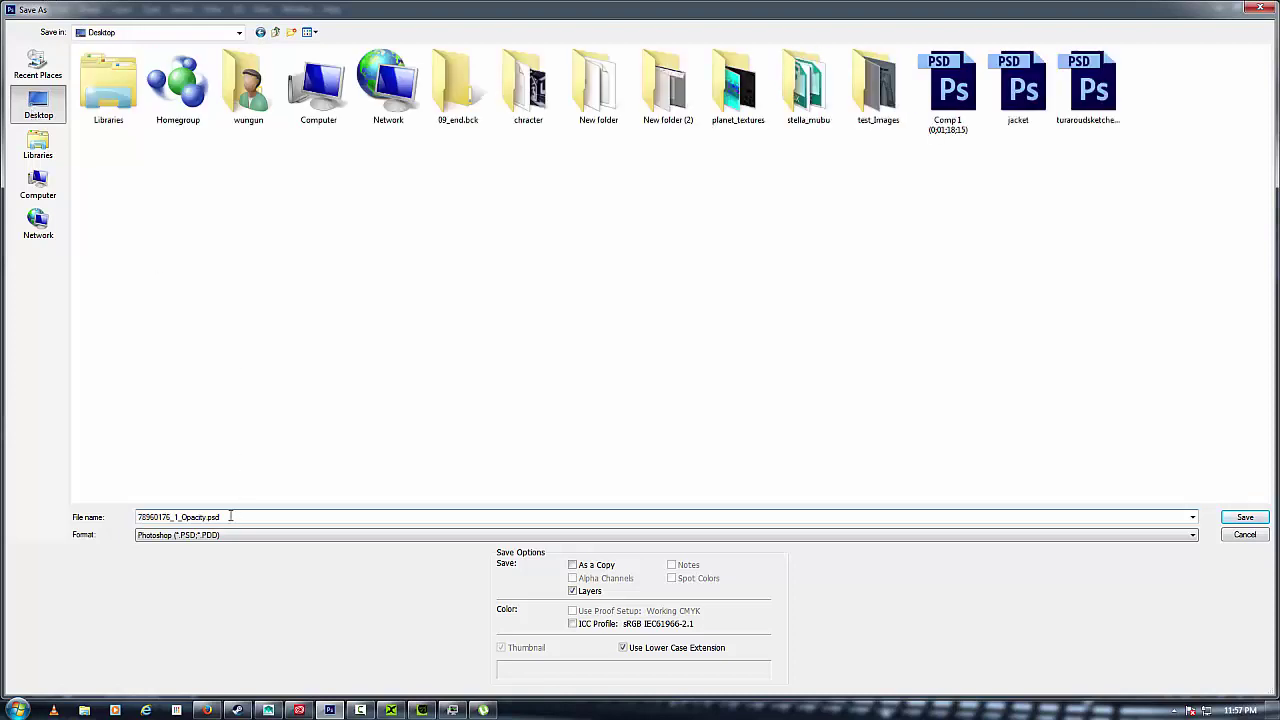
{"action": "left_click", "coordinate": [230, 535]}
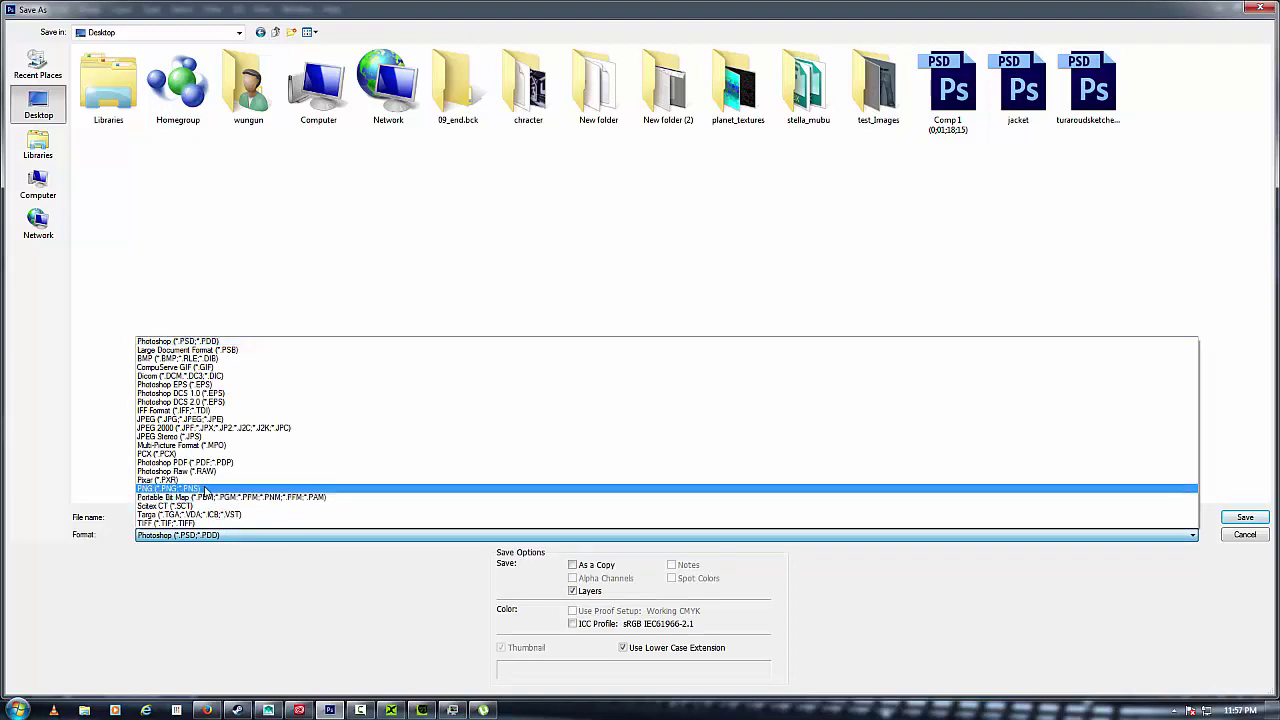
{"action": "left_click", "coordinate": [205, 489]}
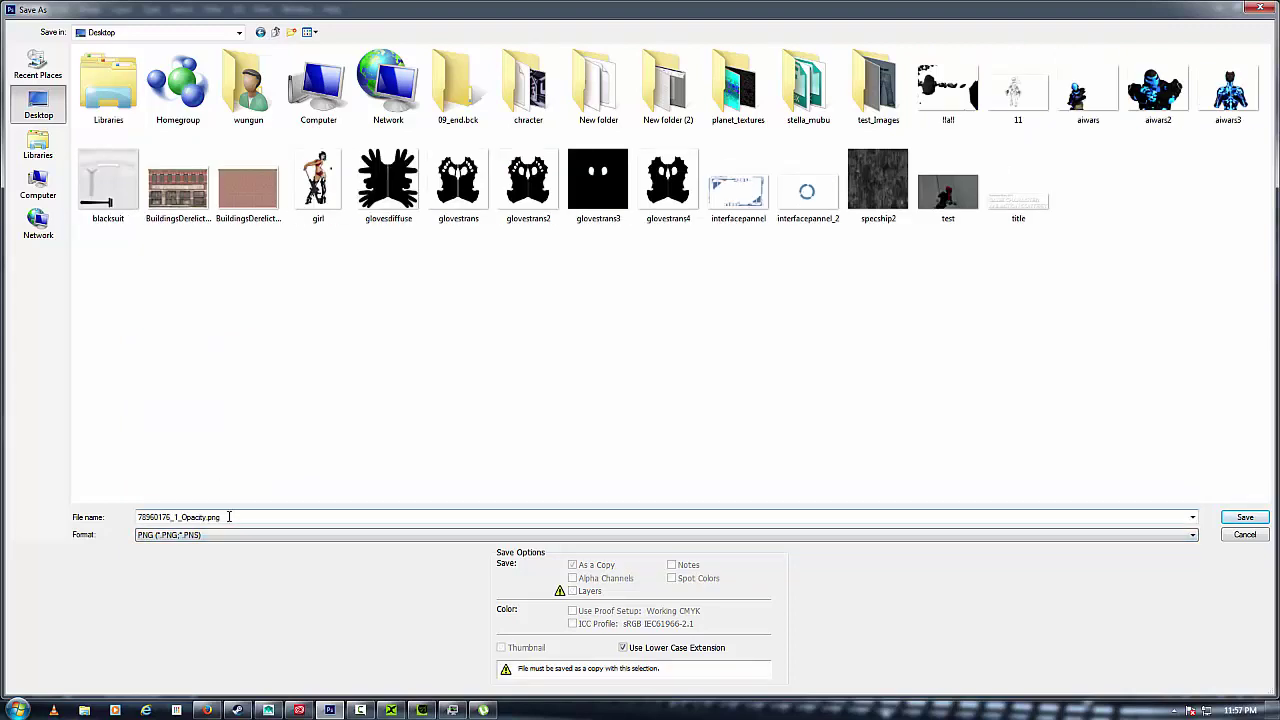
Create a Night_hair folder on the Desktop and save 78960176_1_Opacity.png inside it
{"action": "right_click", "coordinate": [280, 357]}
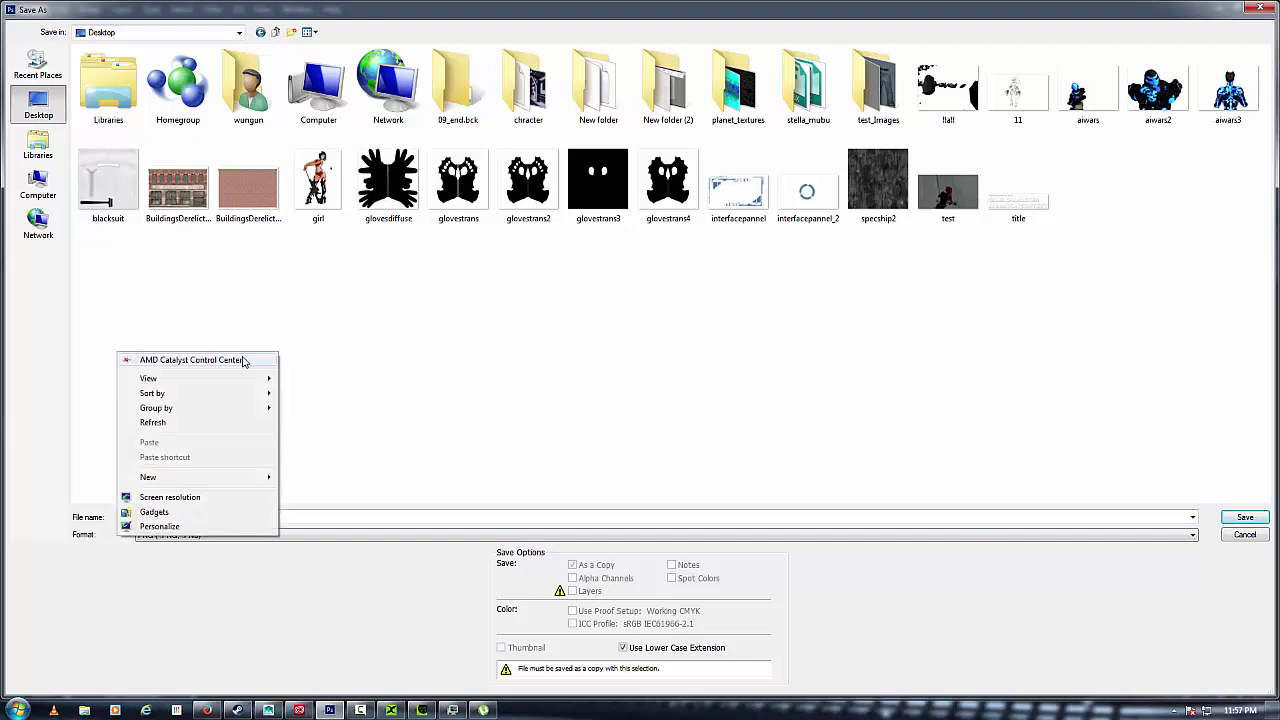
{"action": "mouse_move", "coordinate": [211, 477]}
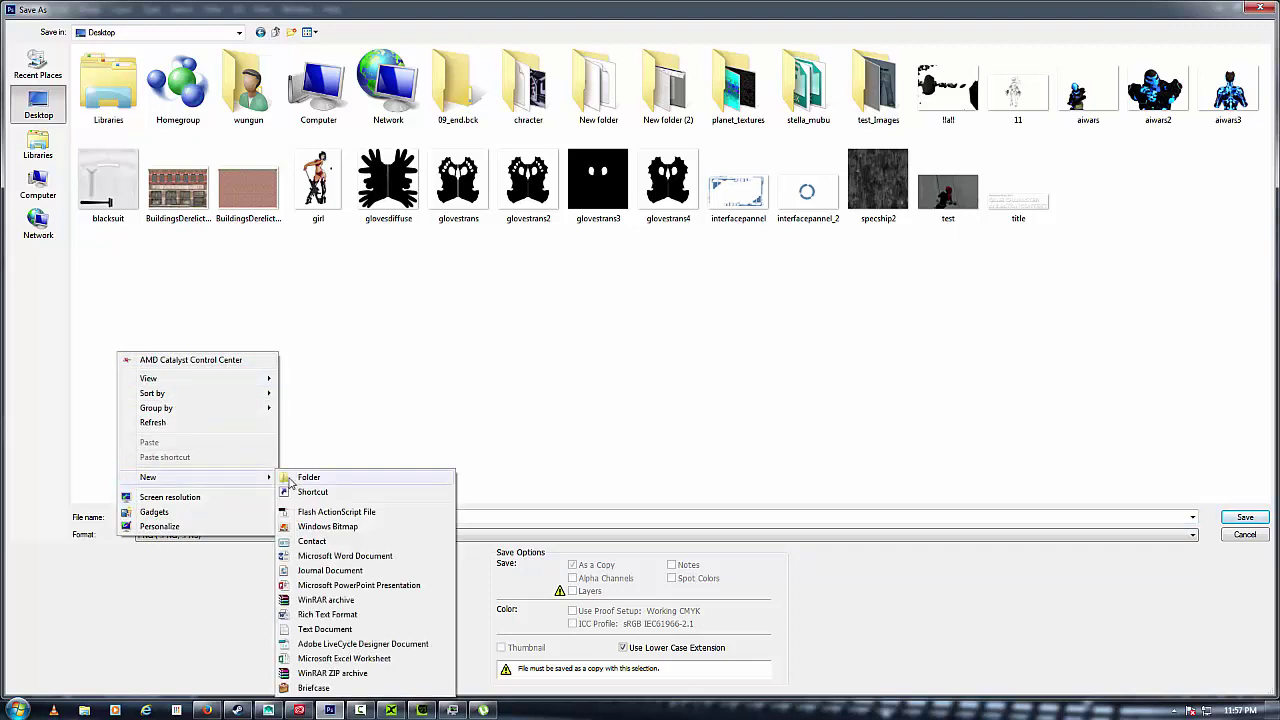
{"action": "left_click", "coordinate": [292, 476]}
{"action": "left_click", "coordinate": [1108, 218]}
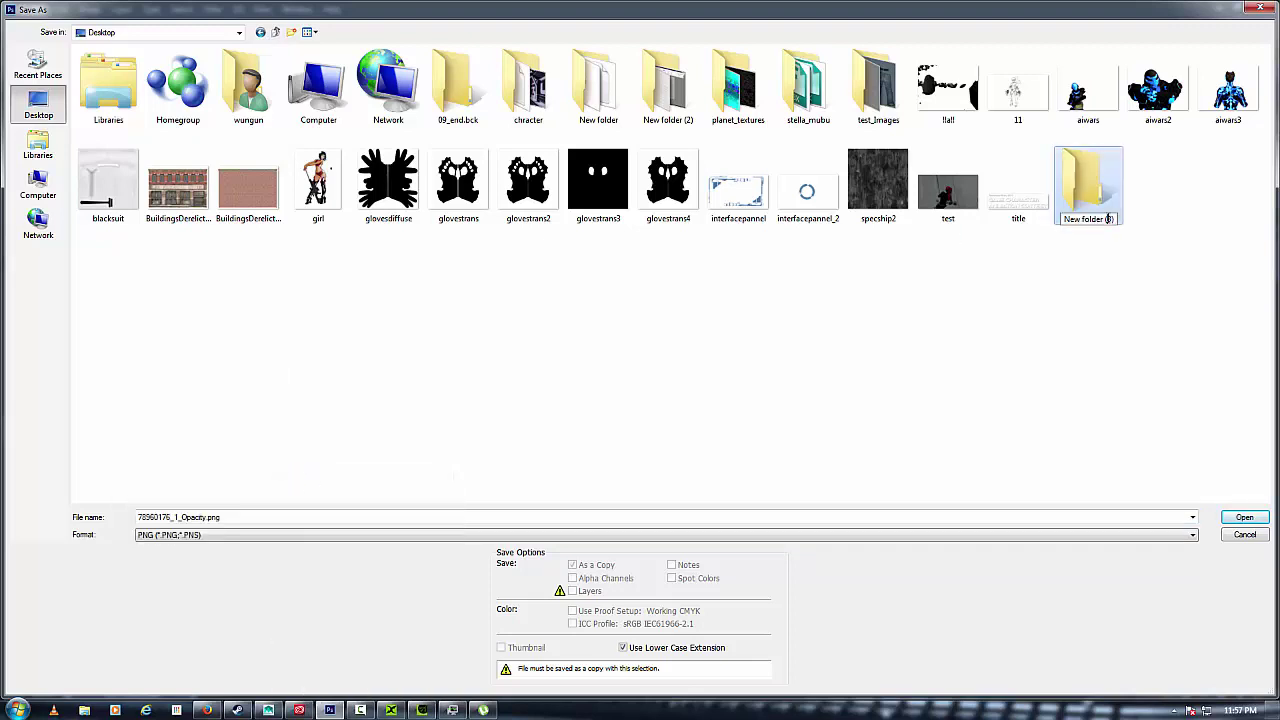
{"action": "key", "text": "BackSpace"}
{"action": "key", "text": "BackSpace"}
{"action": "key", "text": "BackSpace"}
{"action": "key", "text": "BackSpace"}
{"action": "key", "text": "BackSpace"}
{"action": "key", "text": "BackSpace"}
{"action": "key", "text": "BackSpace"}
{"action": "key", "text": "BackSpace"}
{"action": "key", "text": "BackSpace"}
{"action": "key", "text": "BackSpace"}
{"action": "key", "text": "BackSpace"}
{"action": "key", "text": "BackSpace"}
{"action": "type", "text": "ighth"}
{"action": "key", "text": "BackSpace"}
{"action": "type", "text": "hair"}
{"action": "key", "text": "Return"}
{"action": "double_click", "coordinate": [1101, 190]}
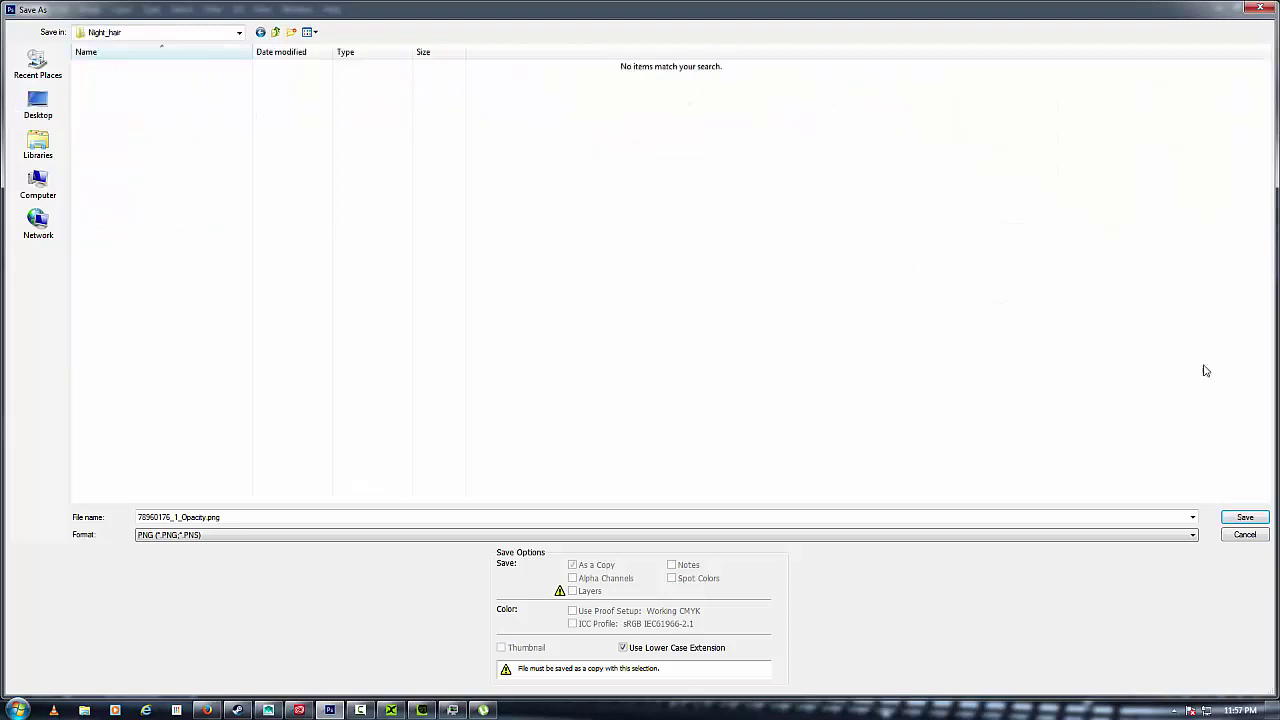
{"action": "left_click", "coordinate": [1243, 518]}
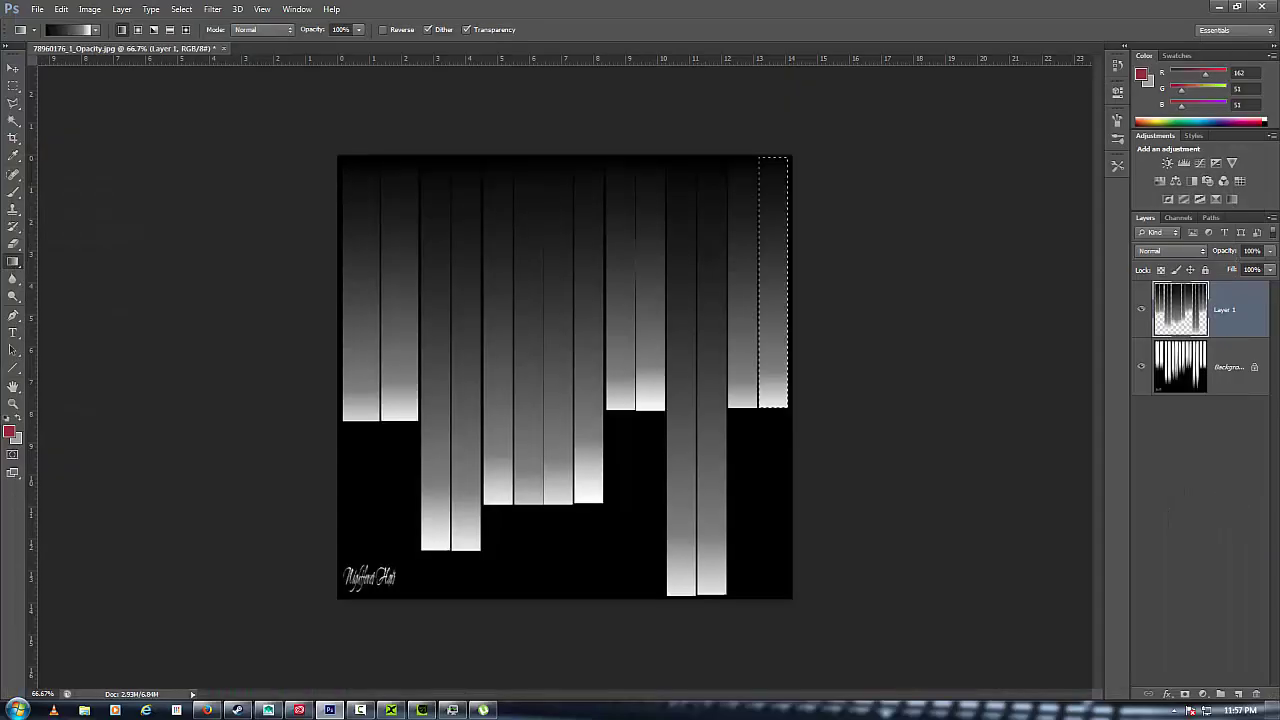
Accept the PNG Options and bring iClone back in front of uTorrent
{"action": "left_click", "coordinate": [622, 244]}
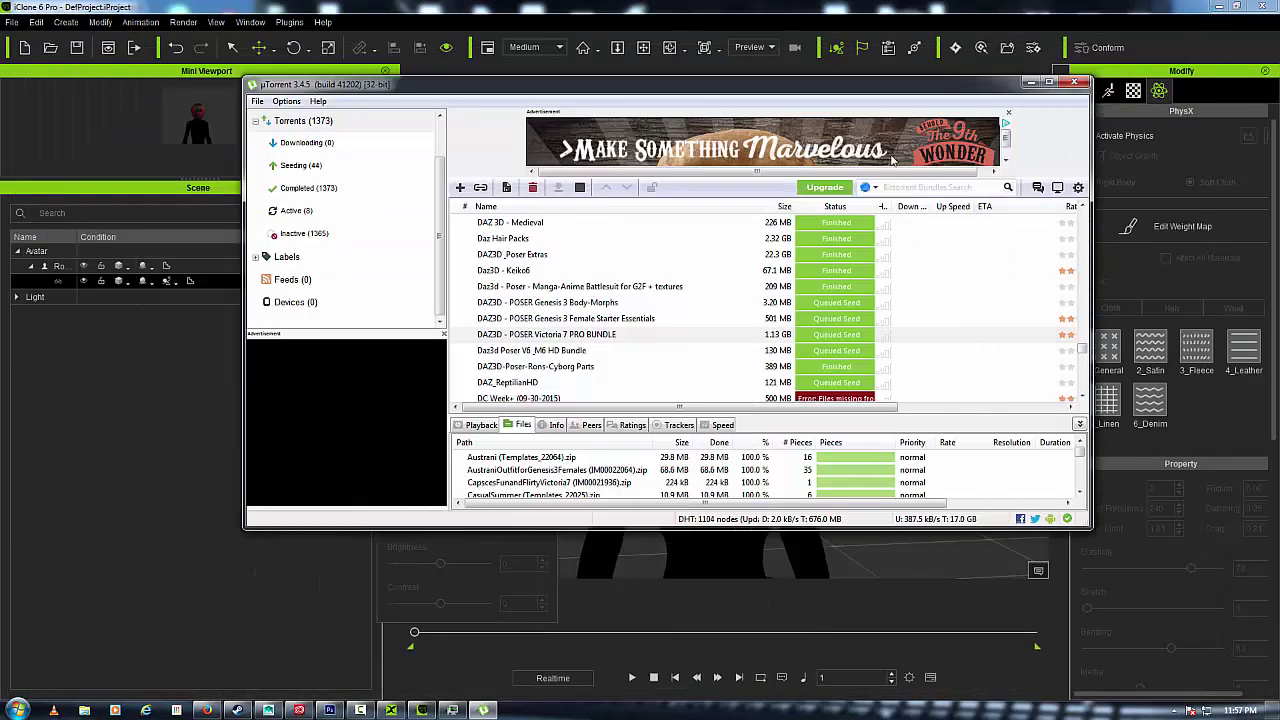
{"action": "left_click", "coordinate": [903, 8]}
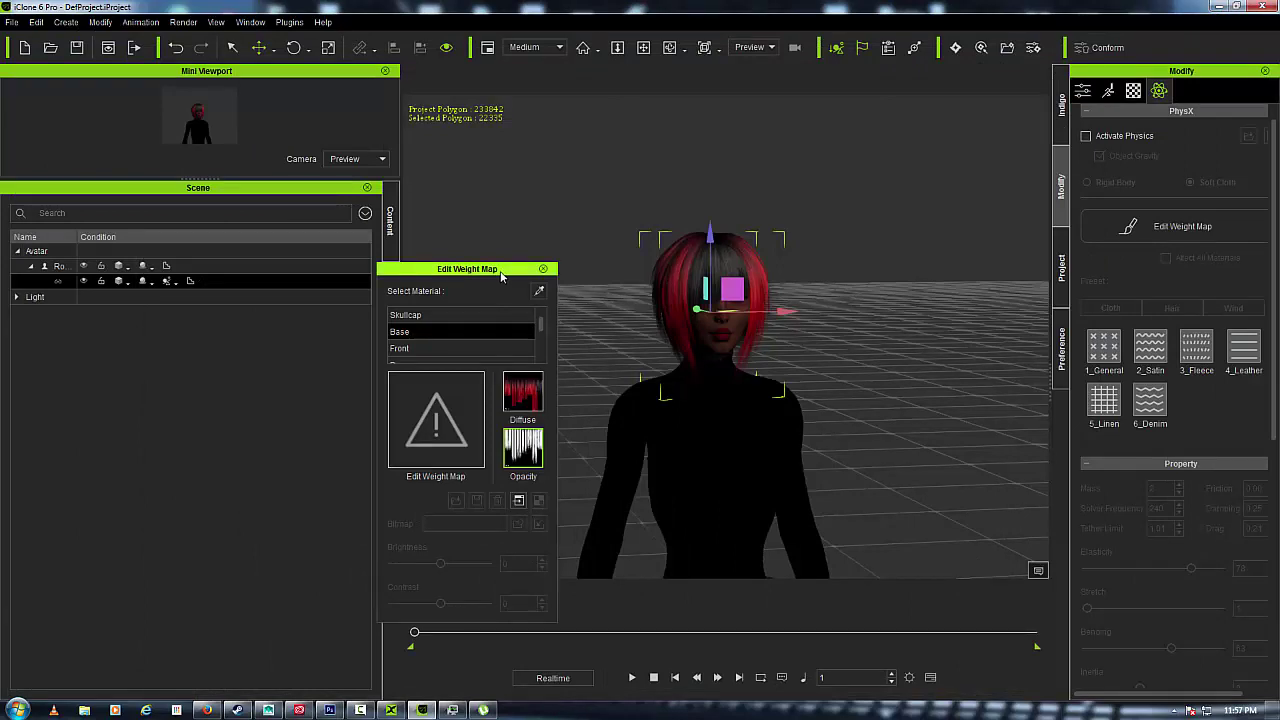
Assign 78960176_1_Opacity.png from Desktop > Night_hair as the Base material's weight map
{"action": "left_click_drag", "start_coordinate": [503, 278], "coordinate": [694, 217]}
{"action": "left_click", "coordinate": [631, 393]}
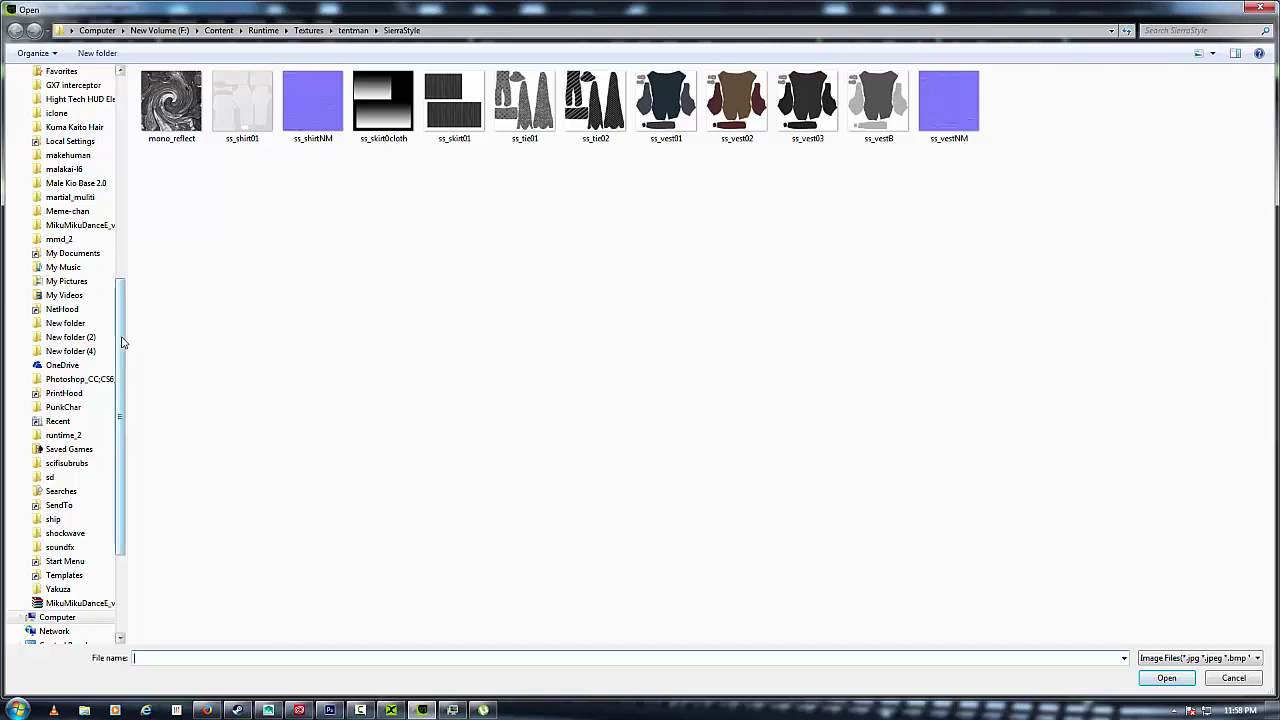
{"action": "scroll", "coordinate": [122, 343], "scroll_direction": "up", "scroll_amount": 10}
{"action": "left_click", "coordinate": [46, 105]}
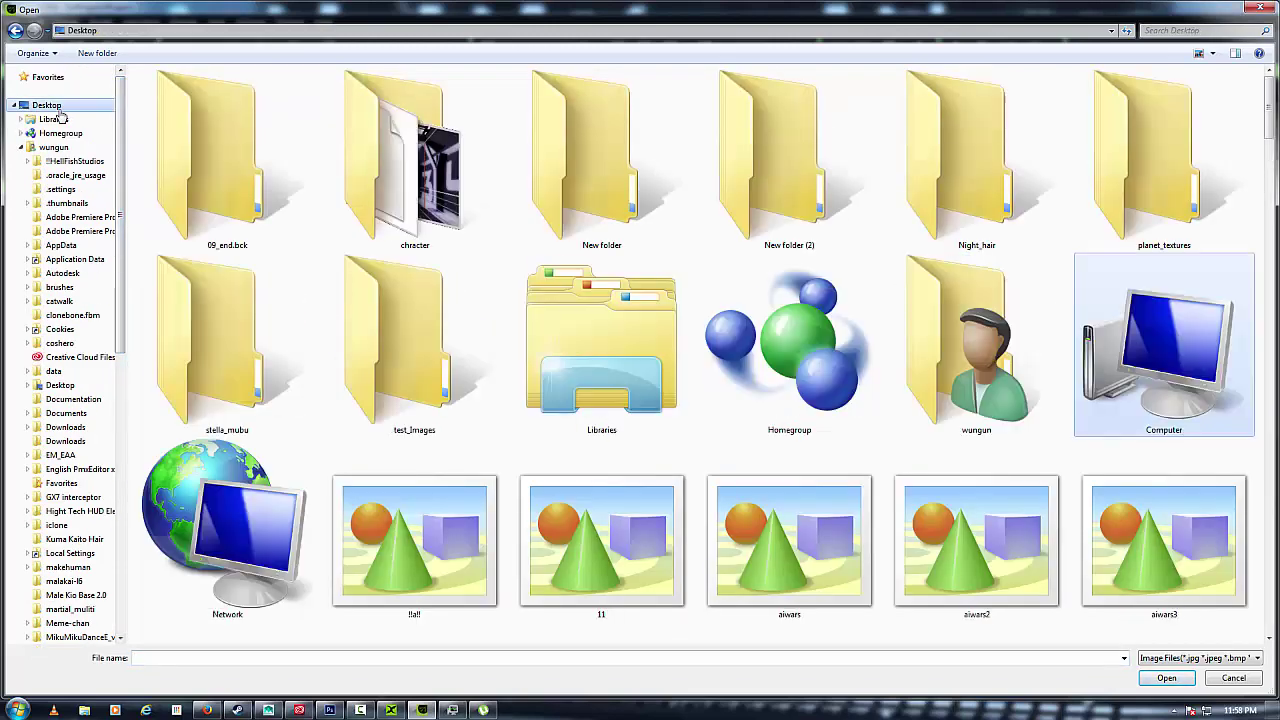
{"action": "double_click", "coordinate": [993, 193]}
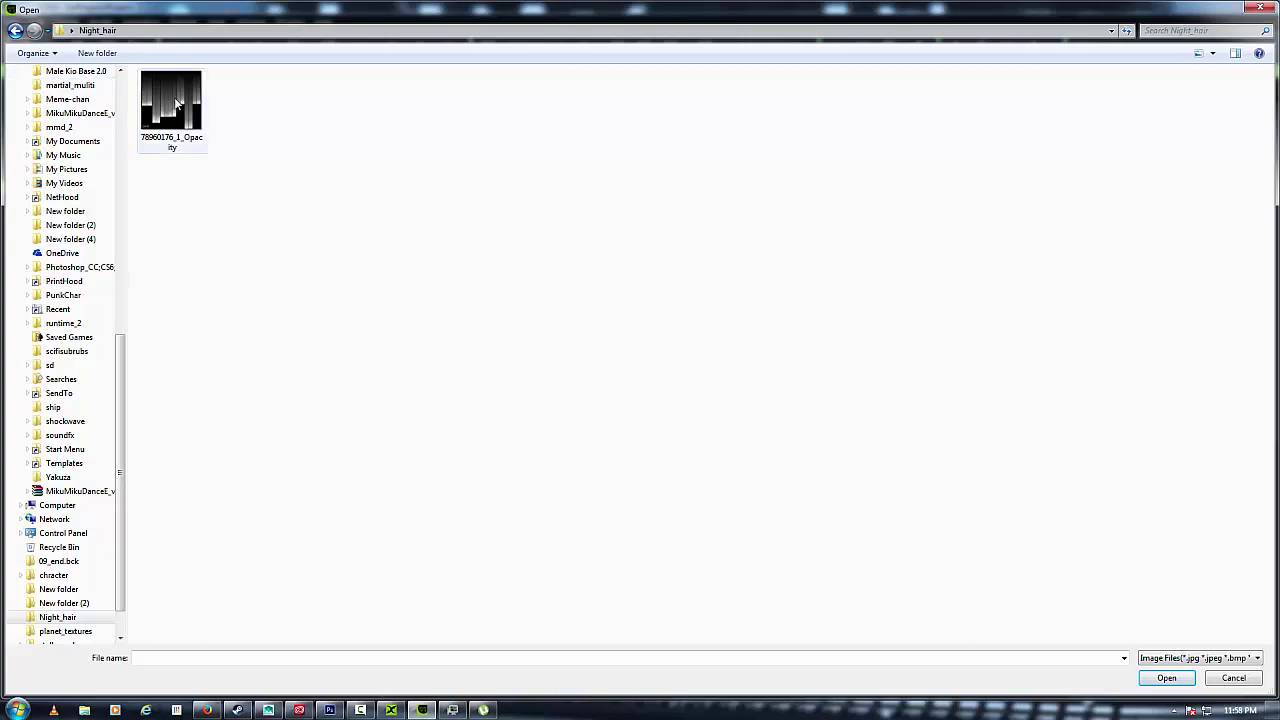
{"action": "double_click", "coordinate": [172, 100]}
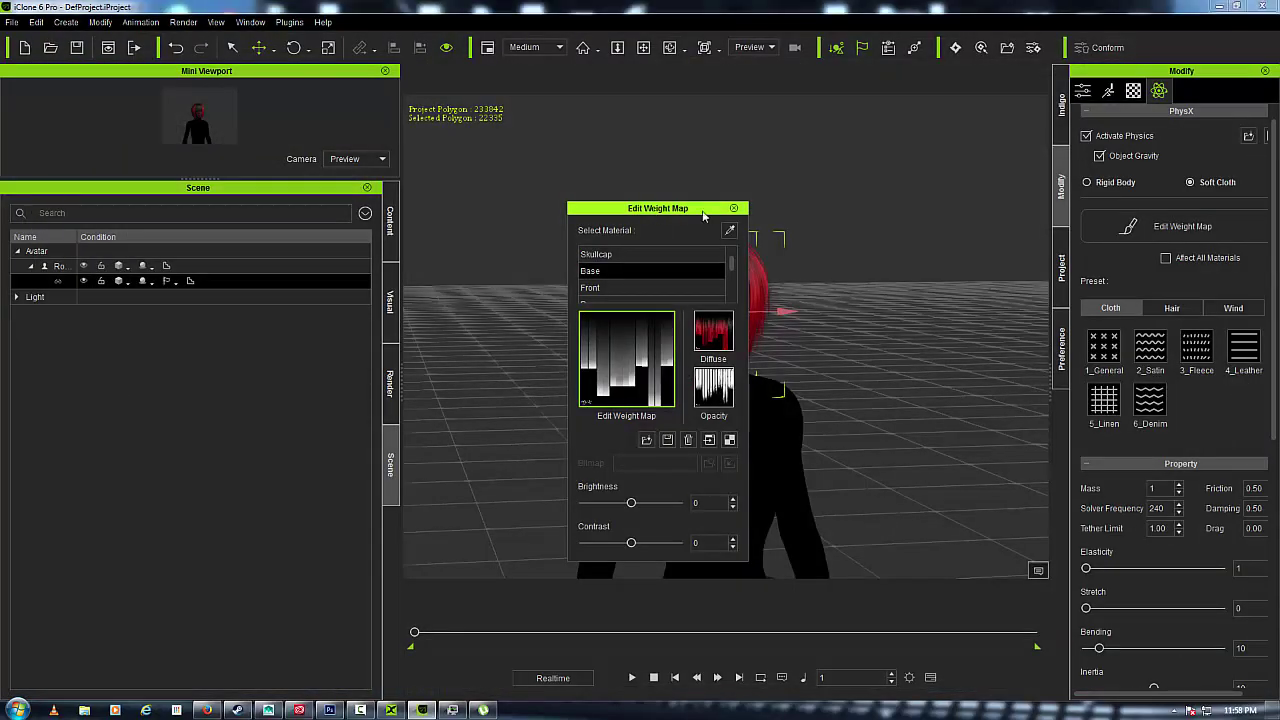
Apply the 1_Straight hair physics preset and run a quick play-and-pause simulation test
{"action": "left_click_drag", "start_coordinate": [667, 210], "coordinate": [936, 212]}
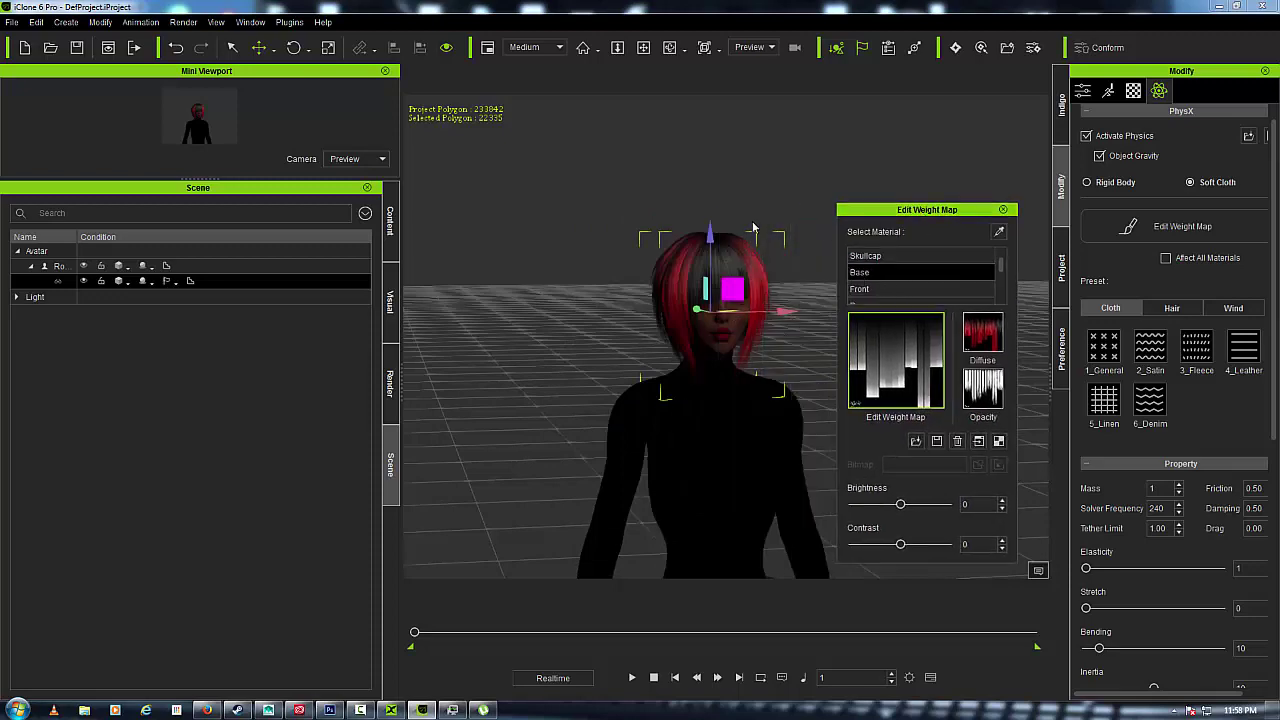
{"action": "right_click_drag", "start_coordinate": [745, 196], "coordinate": [582, 278]}
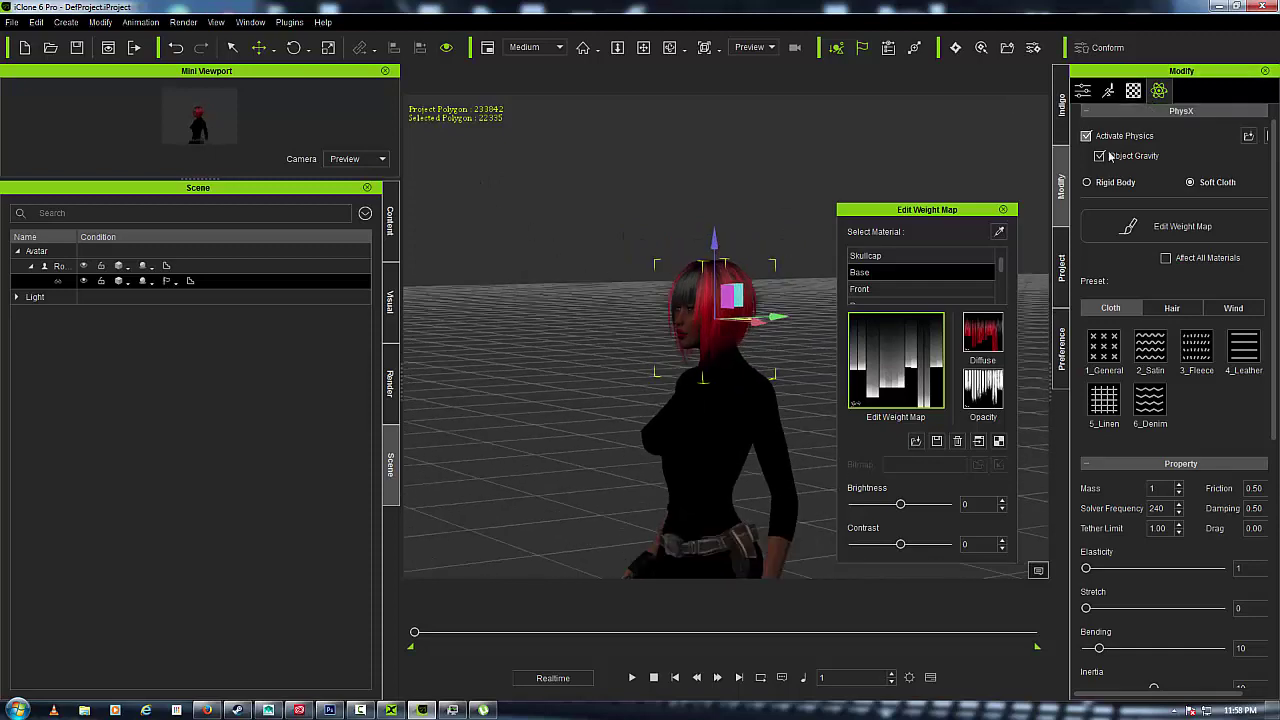
{"action": "left_click", "coordinate": [1161, 310]}
{"action": "left_click", "coordinate": [1110, 347]}
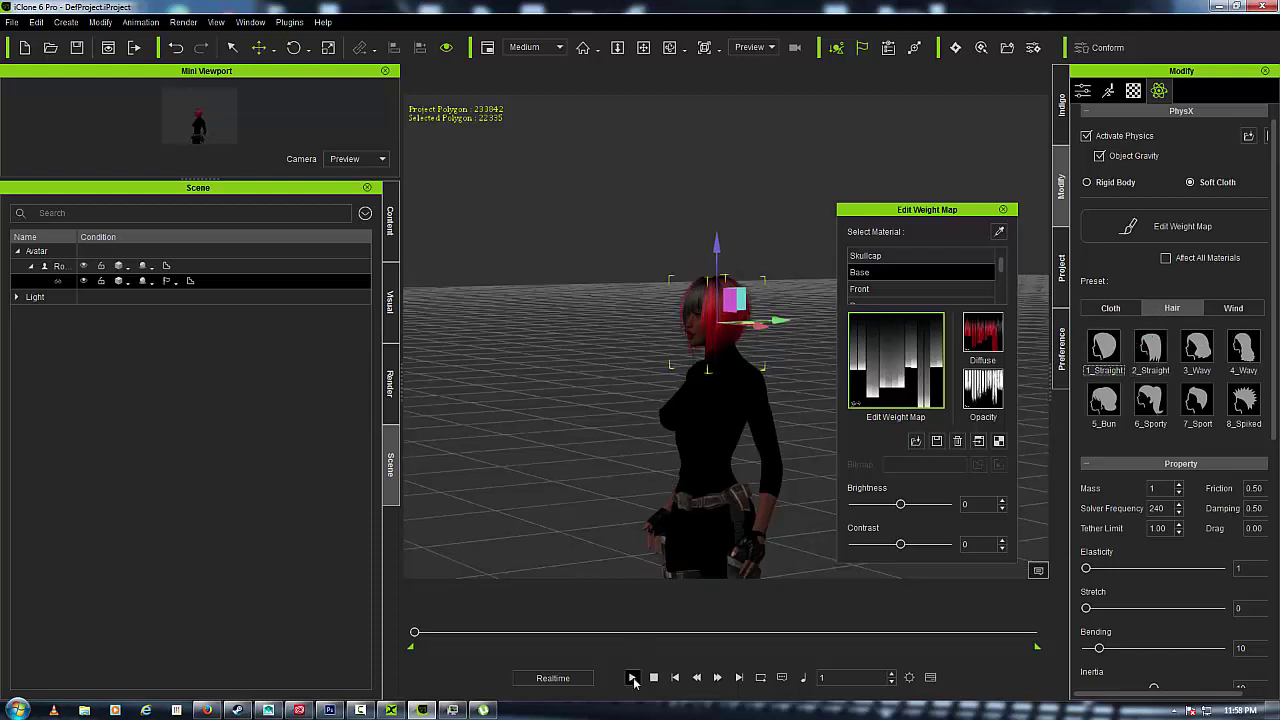
{"action": "left_click", "coordinate": [632, 678]}
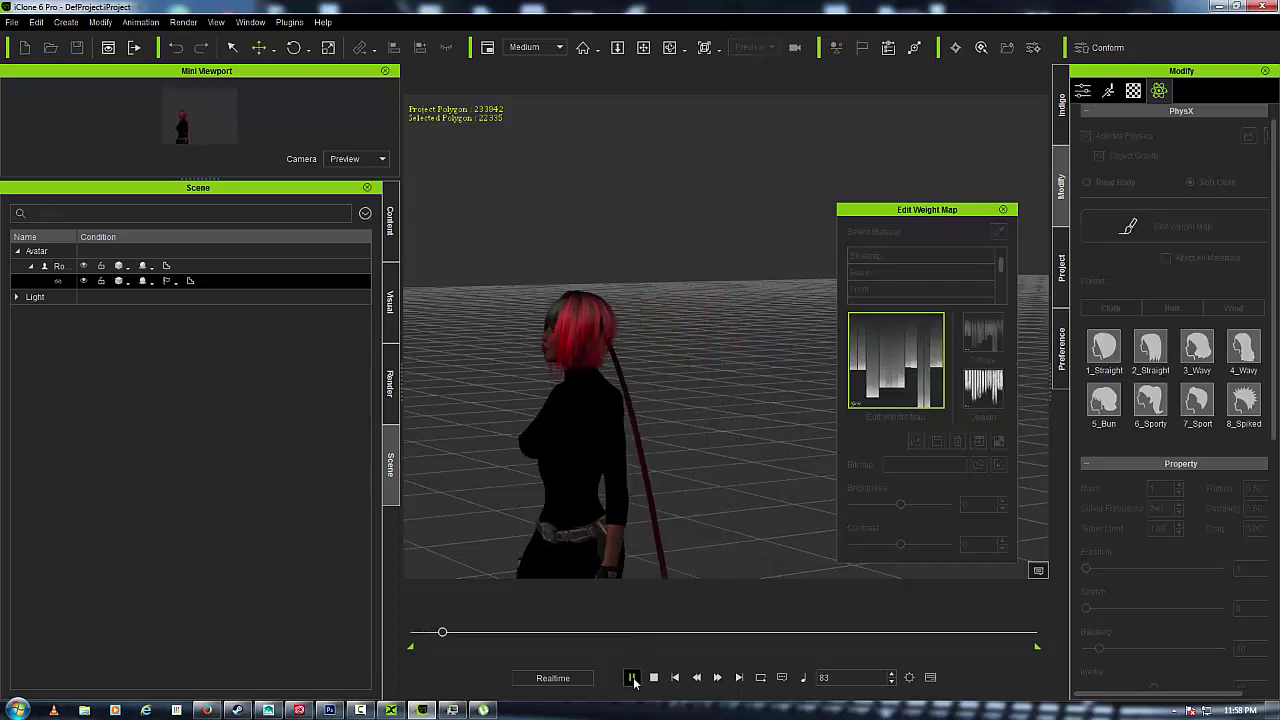
{"action": "left_click", "coordinate": [632, 678]}
Tune the weight map to brightness -5 and contrast 9
{"action": "scroll", "coordinate": [560, 377], "scroll_direction": "down", "scroll_amount": 3}
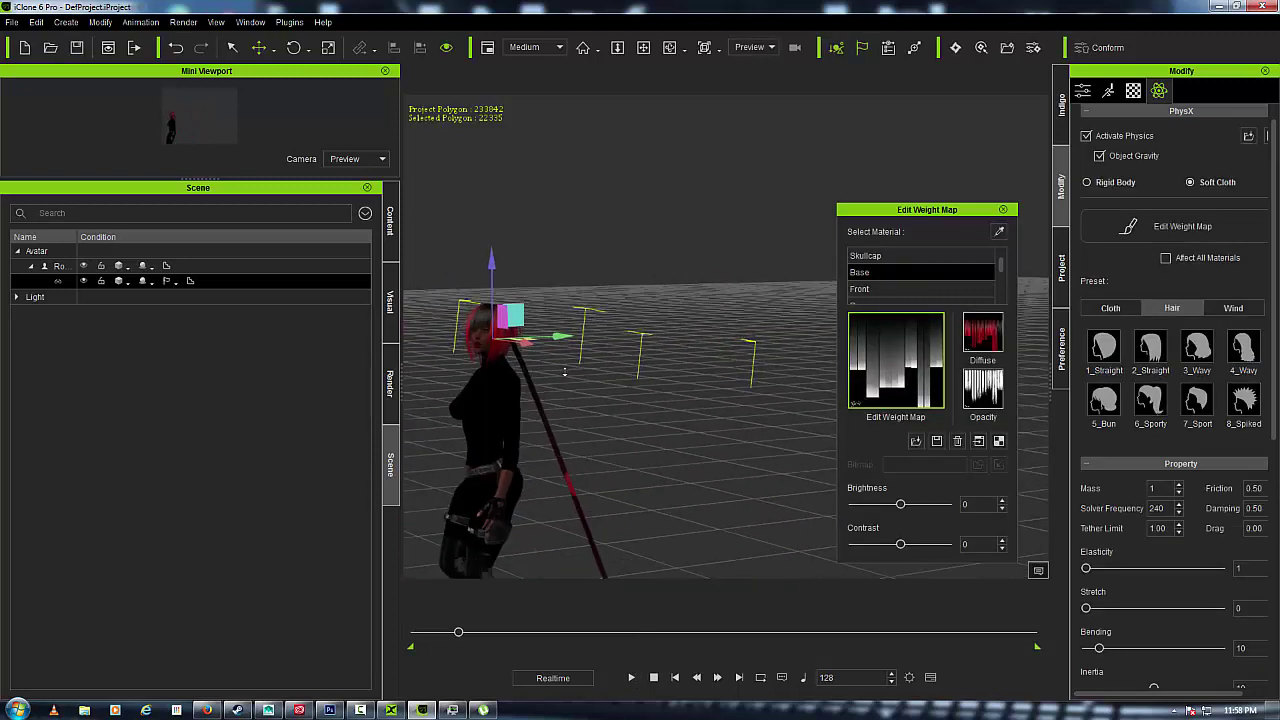
{"action": "middle_click_drag", "start_coordinate": [560, 377], "coordinate": [587, 247]}
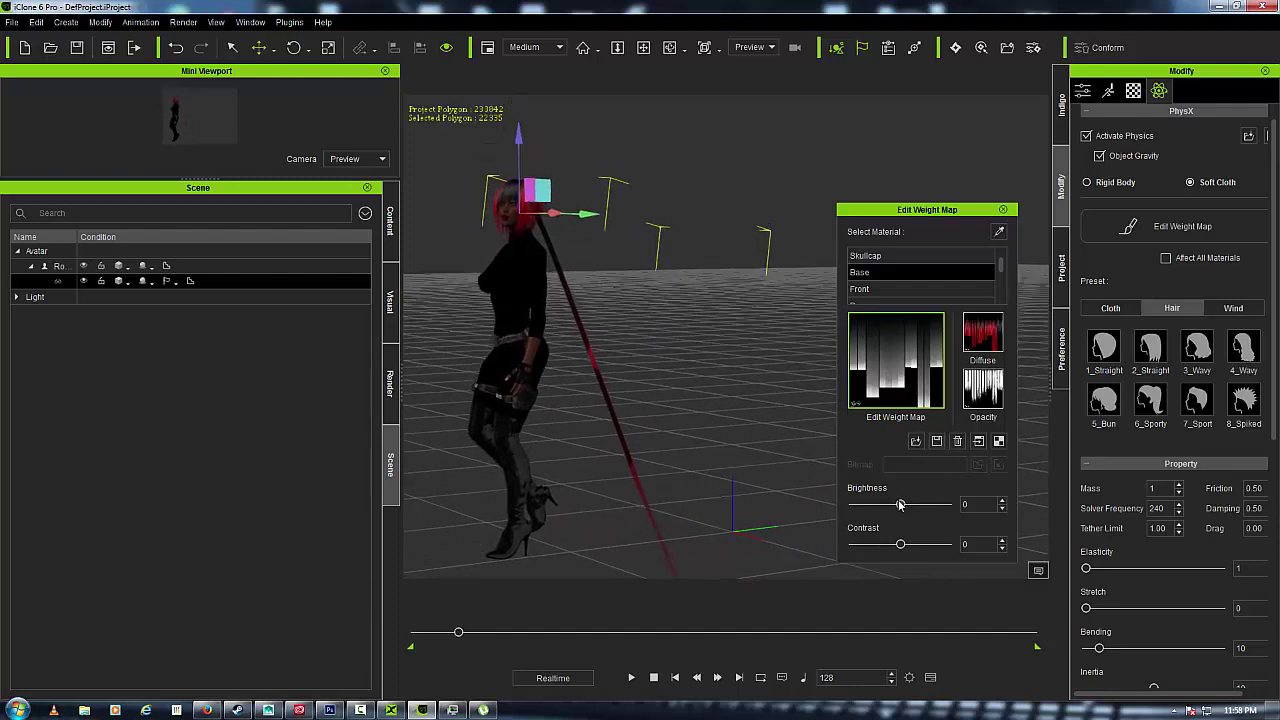
{"action": "left_click_drag", "start_coordinate": [899, 505], "coordinate": [887, 547]}
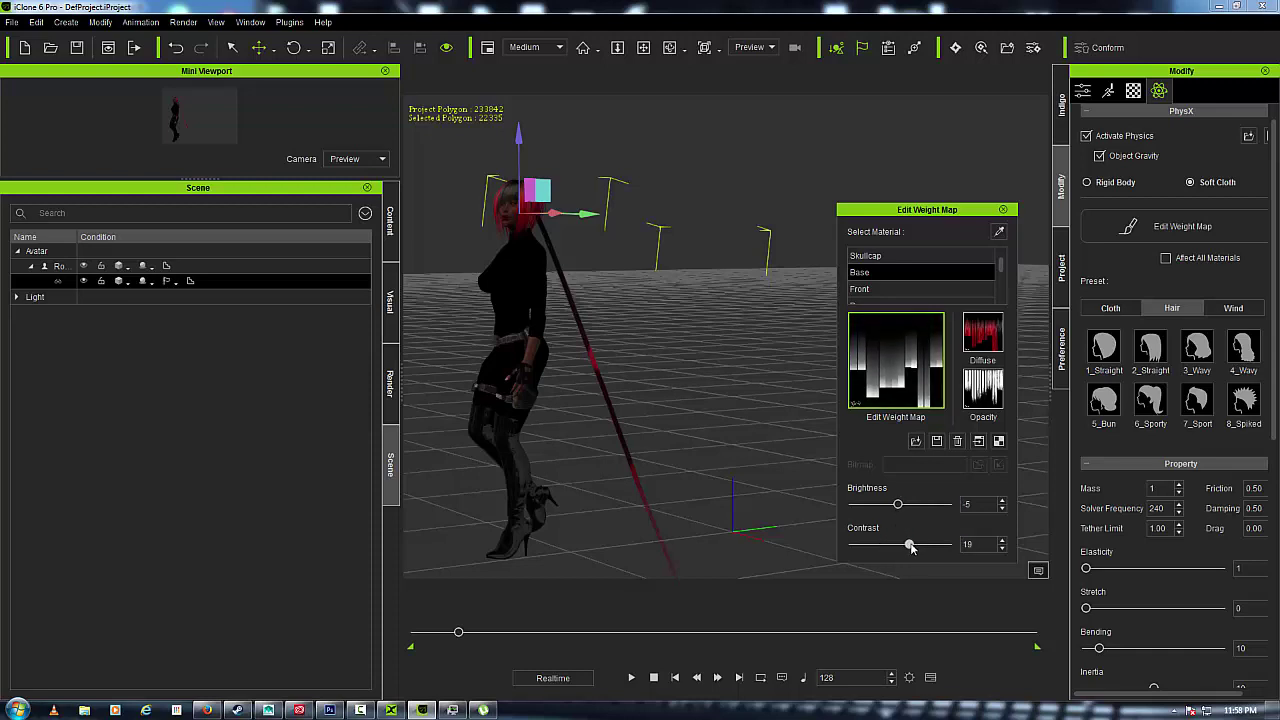
{"action": "left_click_drag", "start_coordinate": [906, 545], "coordinate": [910, 545]}
{"action": "right_click_drag", "start_coordinate": [750, 405], "coordinate": [692, 390]}
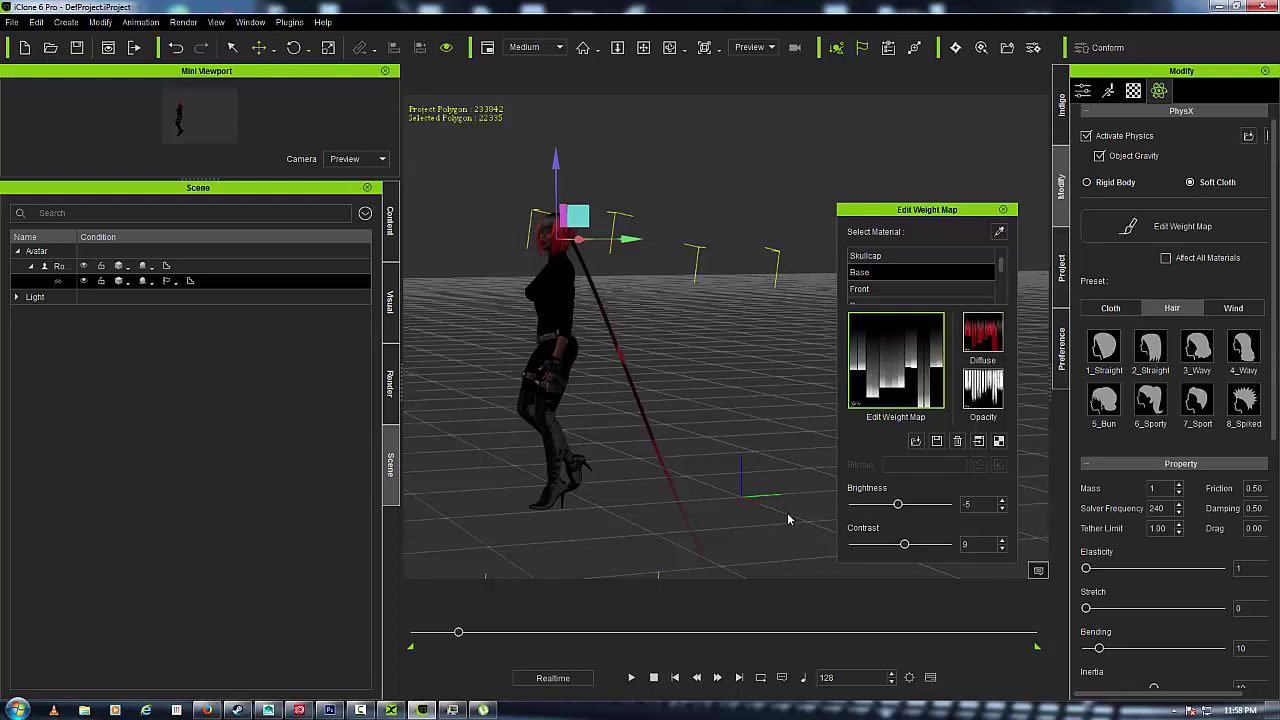
Replay the hair simulation, stop at frame 815, scrub back to frame 1 and face the character
{"action": "left_click", "coordinate": [675, 677]}
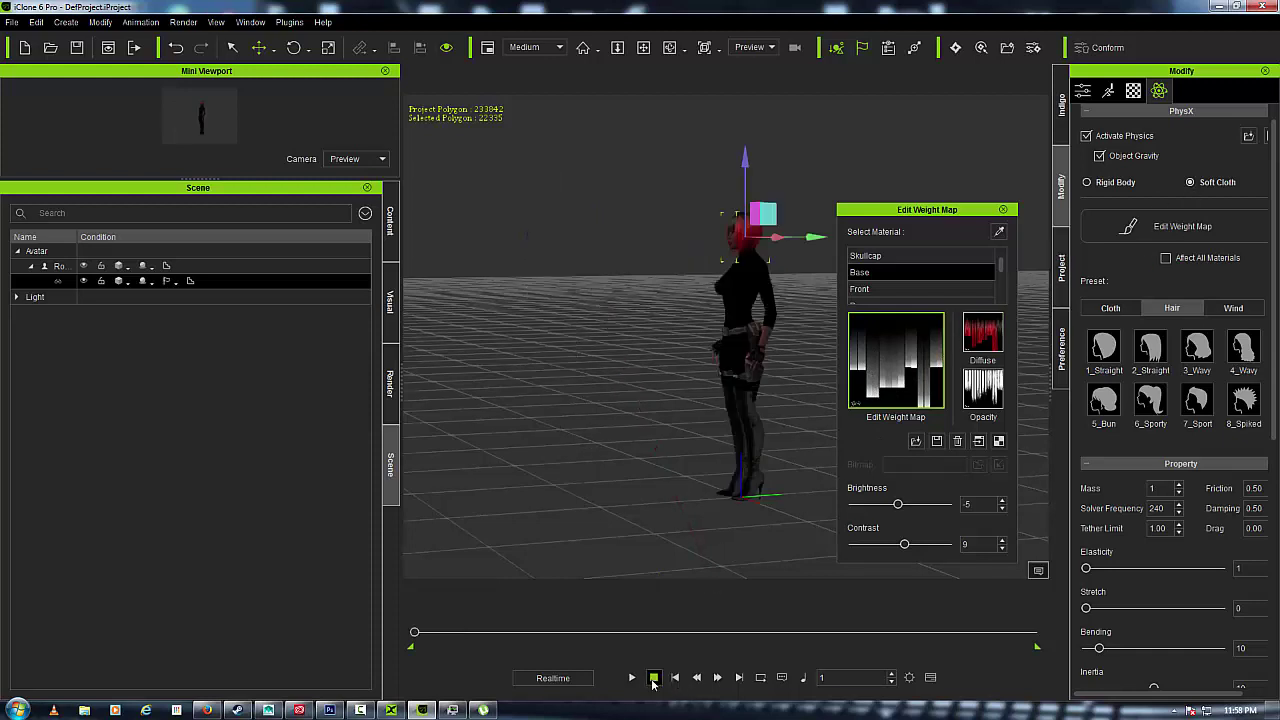
{"action": "left_click", "coordinate": [631, 677]}
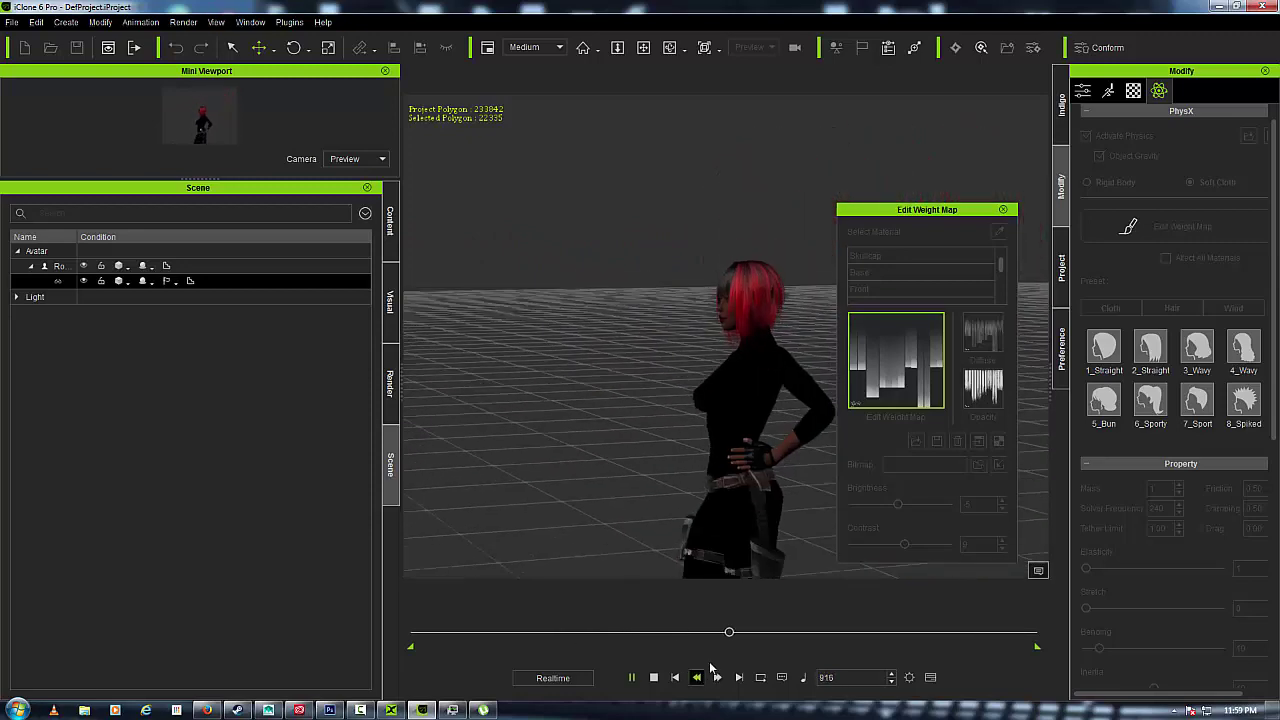
{"action": "left_click", "coordinate": [695, 634]}
{"action": "left_click_drag", "start_coordinate": [695, 634], "coordinate": [418, 632]}
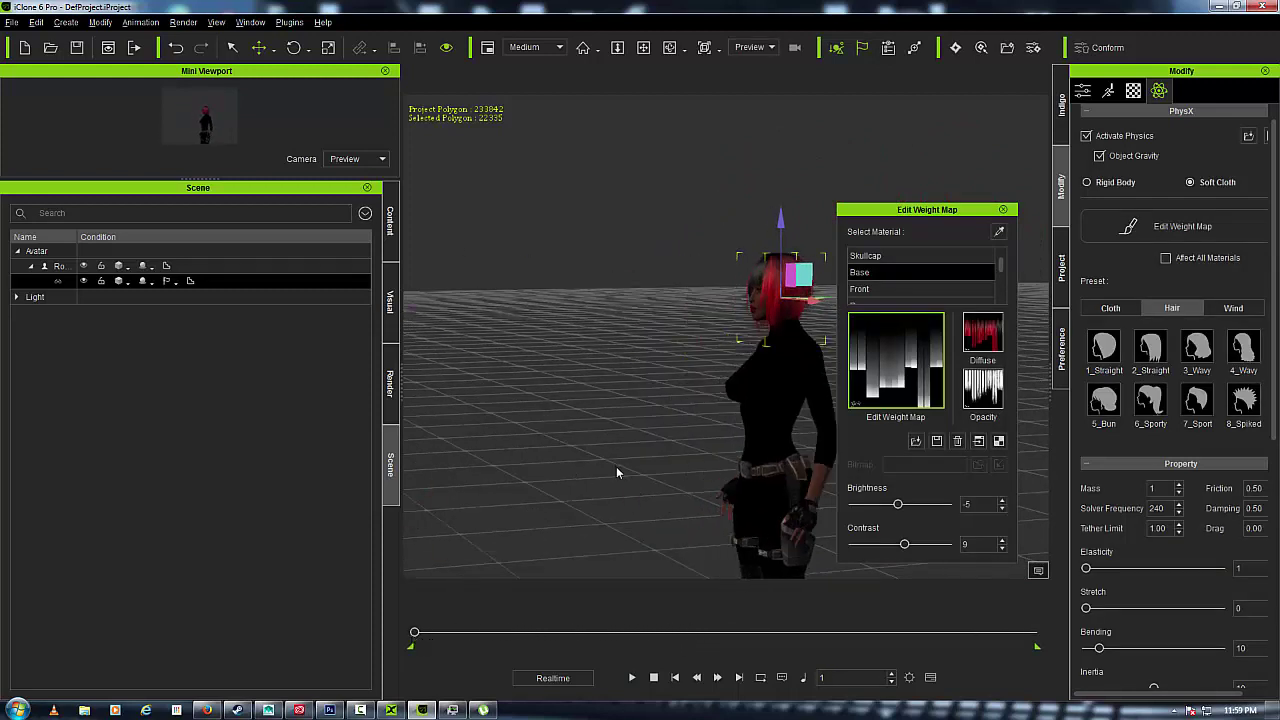
{"action": "right_click_drag", "start_coordinate": [616, 472], "coordinate": [567, 399]}
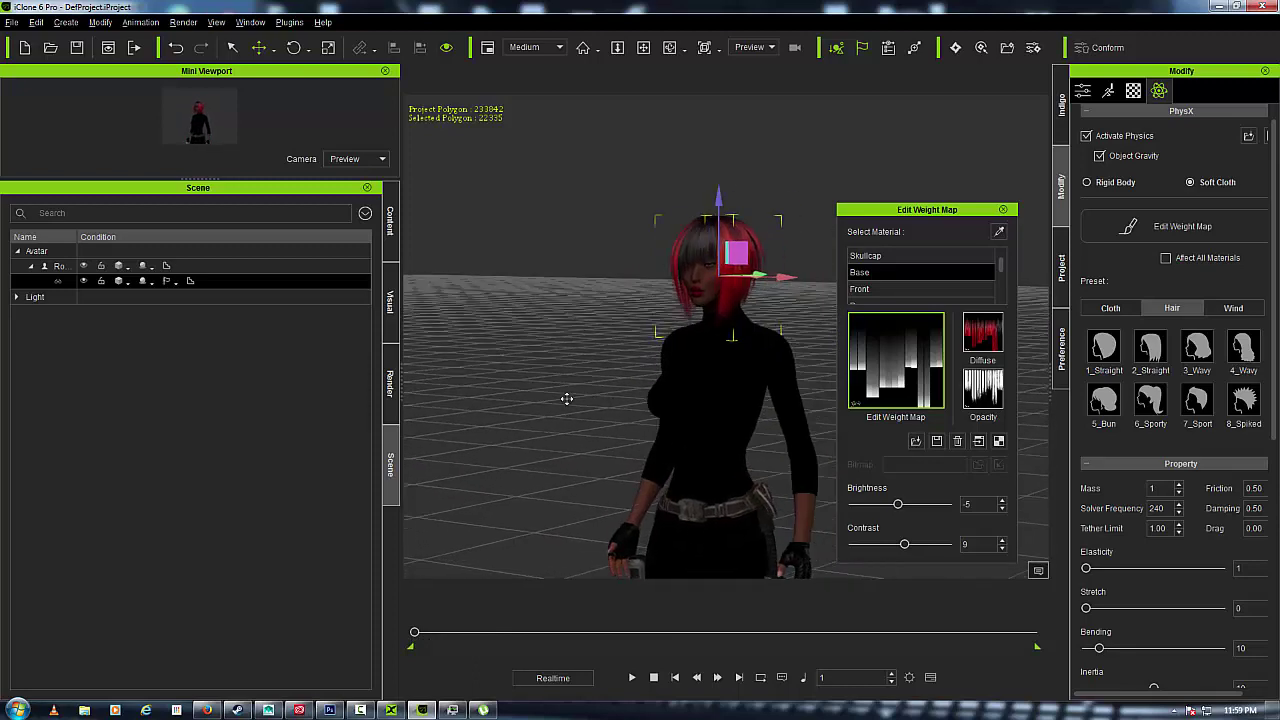
Add a new camera to the scene and adjust the view around the character
{"action": "left_click", "coordinate": [60, 23]}
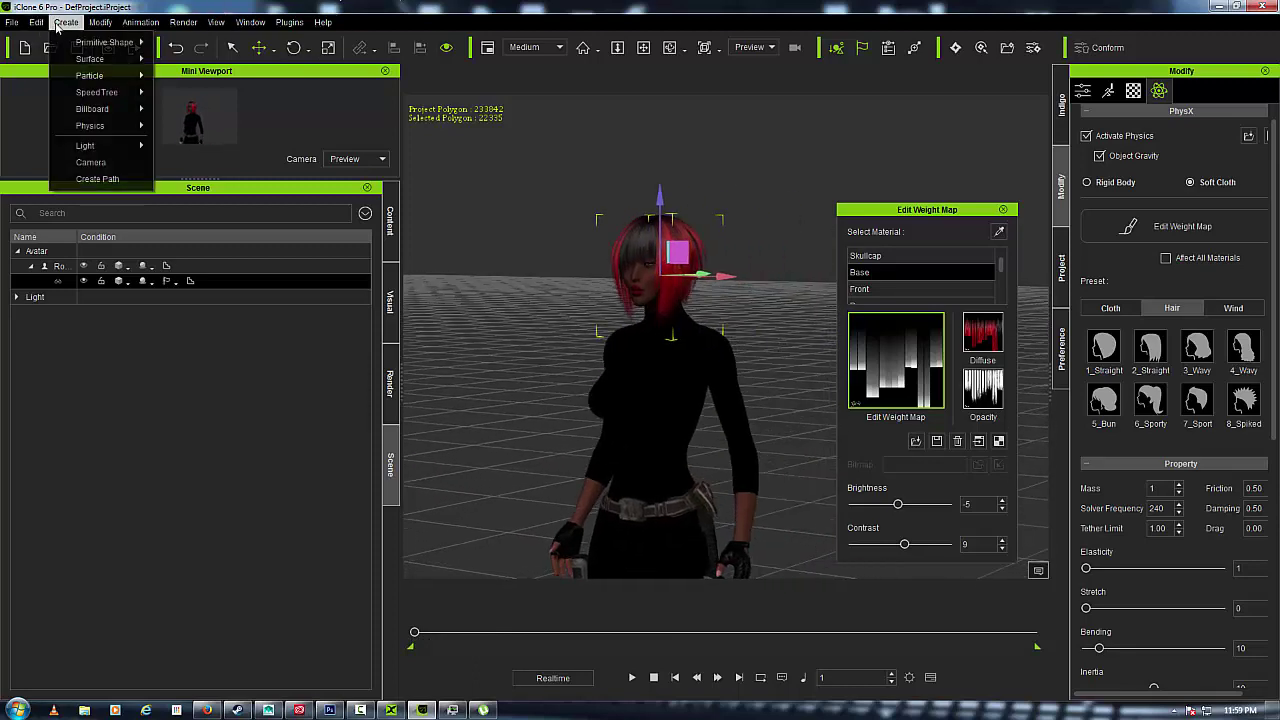
{"action": "left_click", "coordinate": [104, 166]}
{"action": "right_click_drag", "start_coordinate": [434, 220], "coordinate": [520, 290]}
{"action": "scroll", "coordinate": [748, 318], "scroll_direction": "up", "scroll_amount": 2}
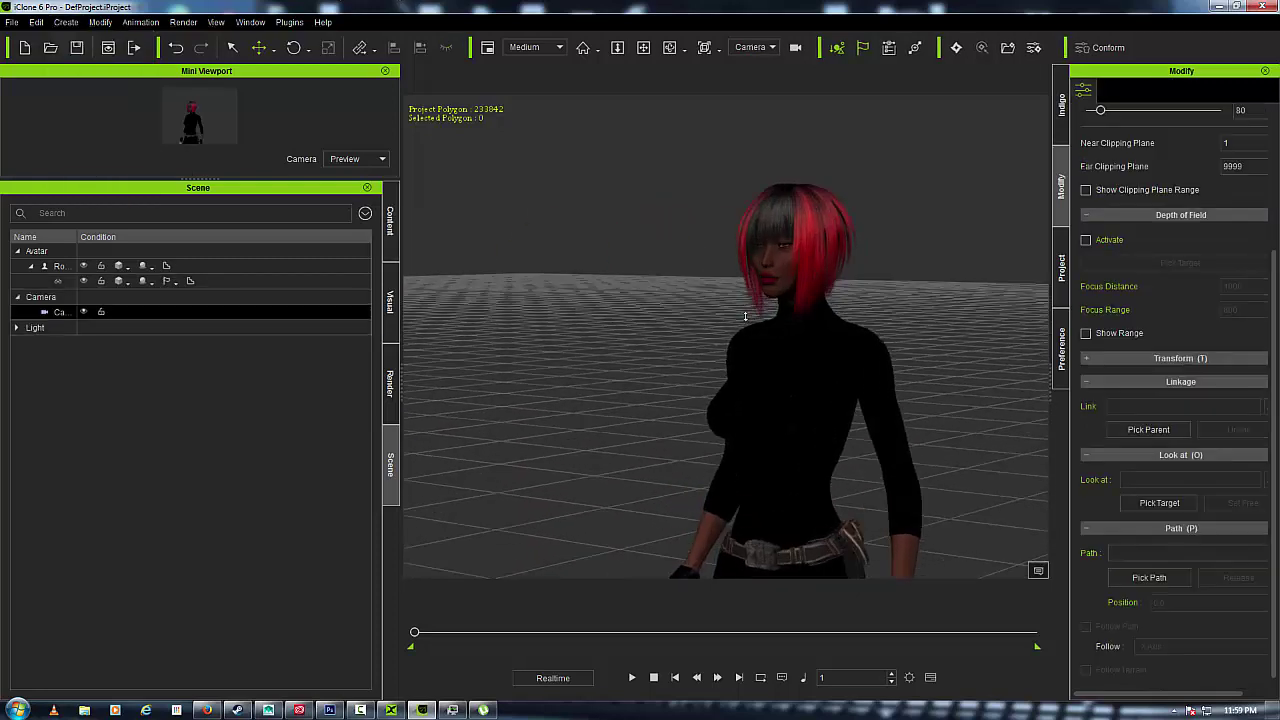
{"action": "scroll", "coordinate": [745, 316], "scroll_direction": "up", "scroll_amount": 2}
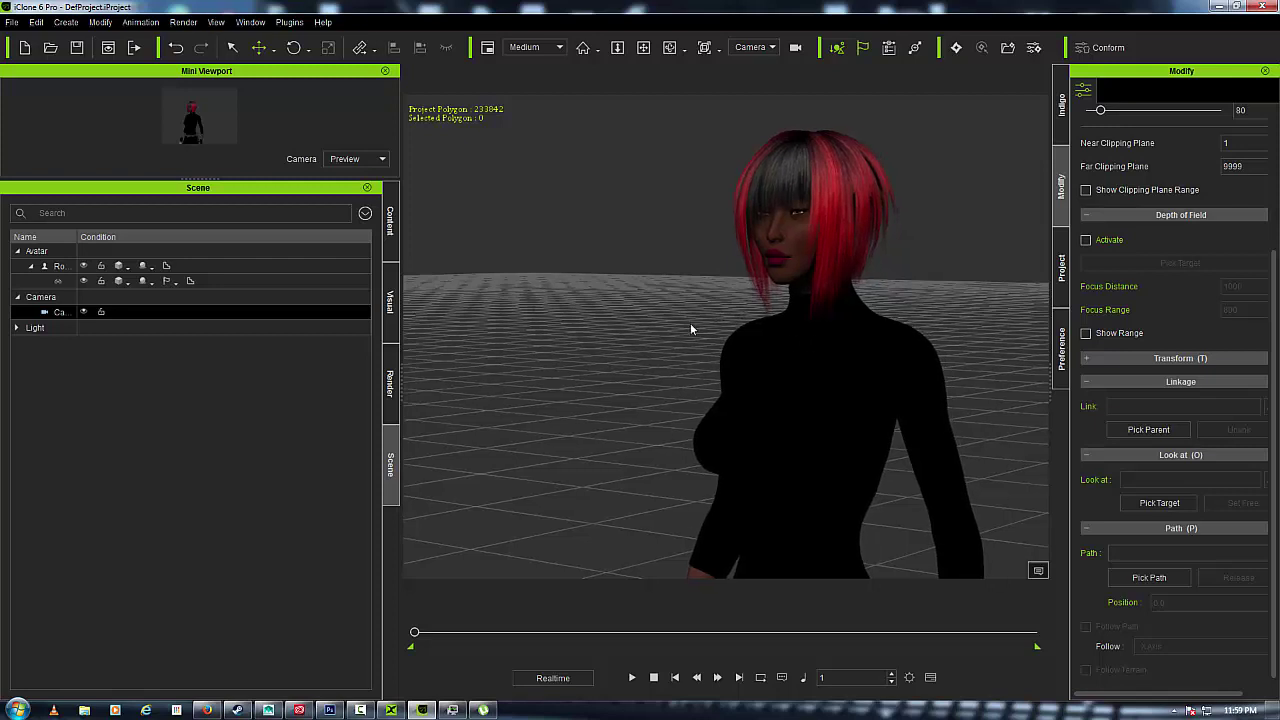
{"action": "right_click_drag", "start_coordinate": [690, 328], "coordinate": [549, 312]}
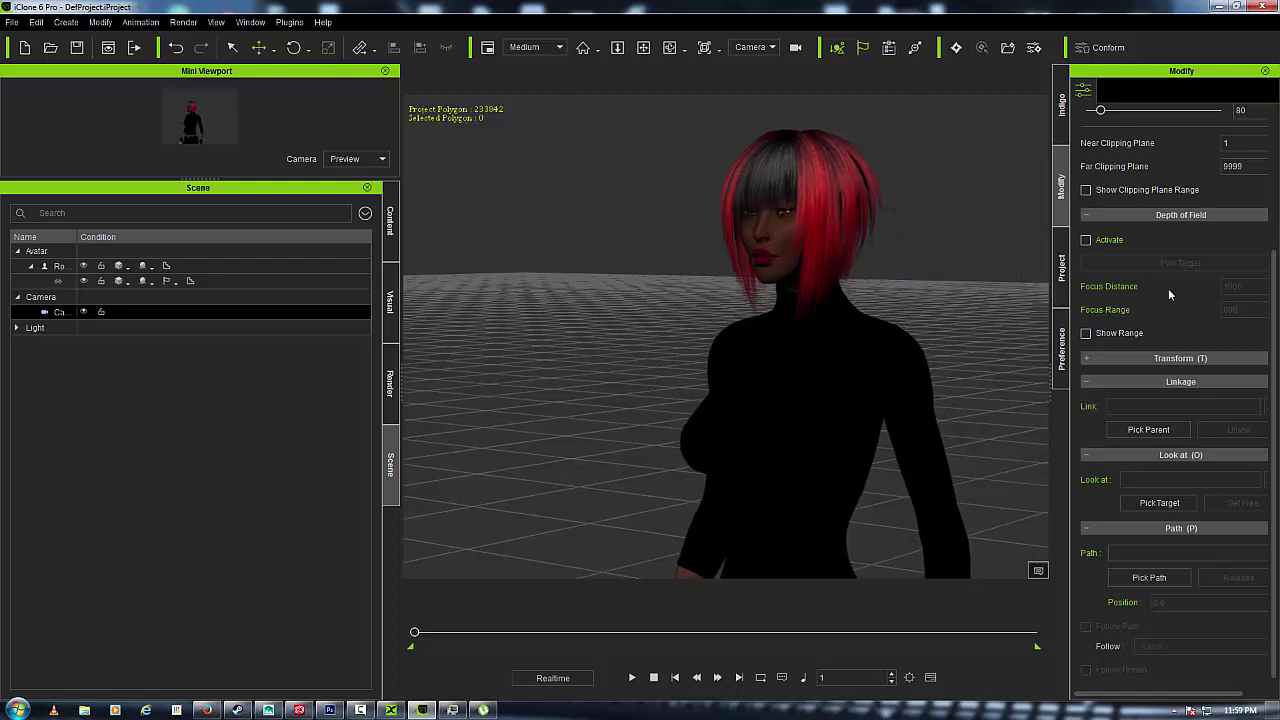
Pick the character's chest as the camera's parent, then relink it to the RootNode(0) sub-node
{"action": "left_click", "coordinate": [1161, 429]}
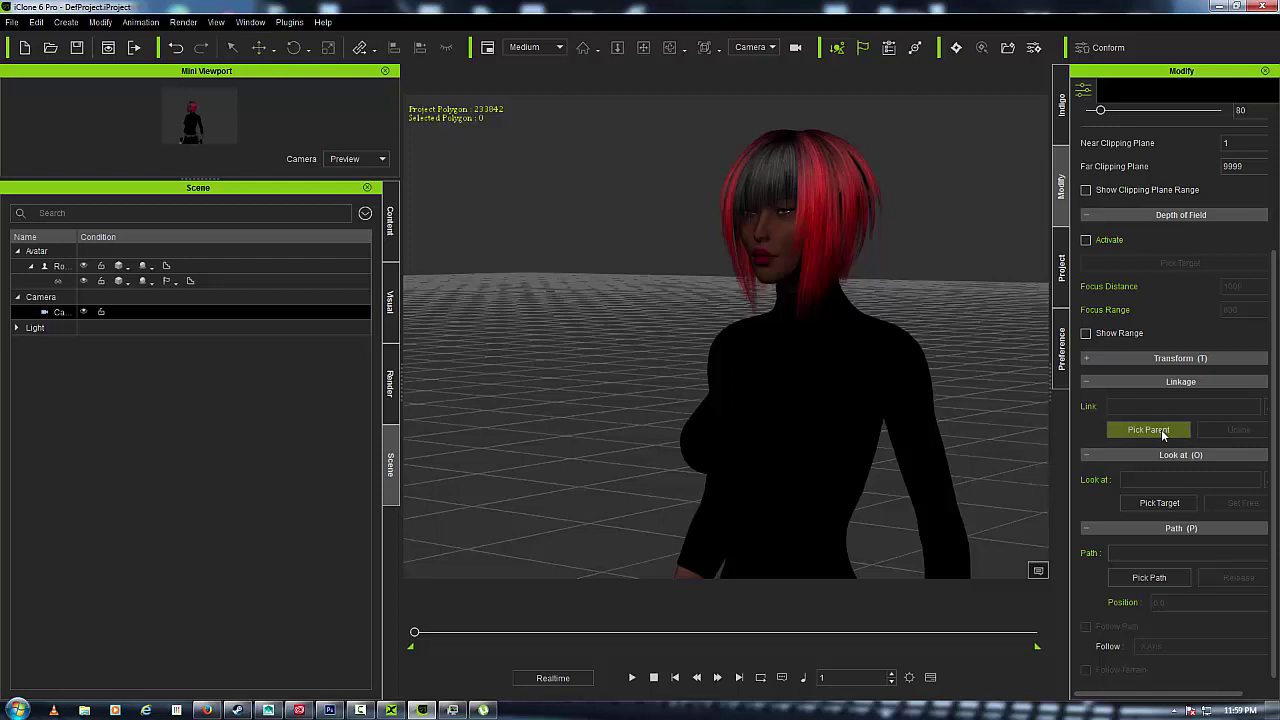
{"action": "left_click", "coordinate": [821, 341]}
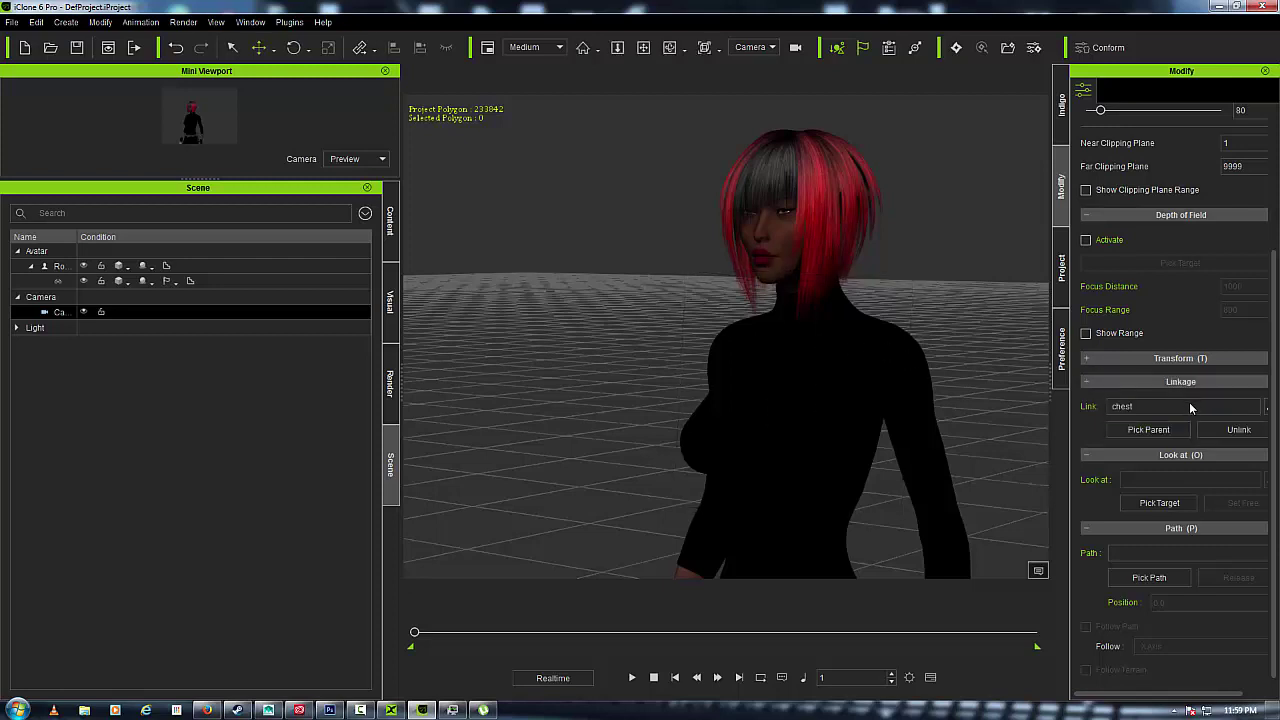
{"action": "left_click", "coordinate": [1267, 408]}
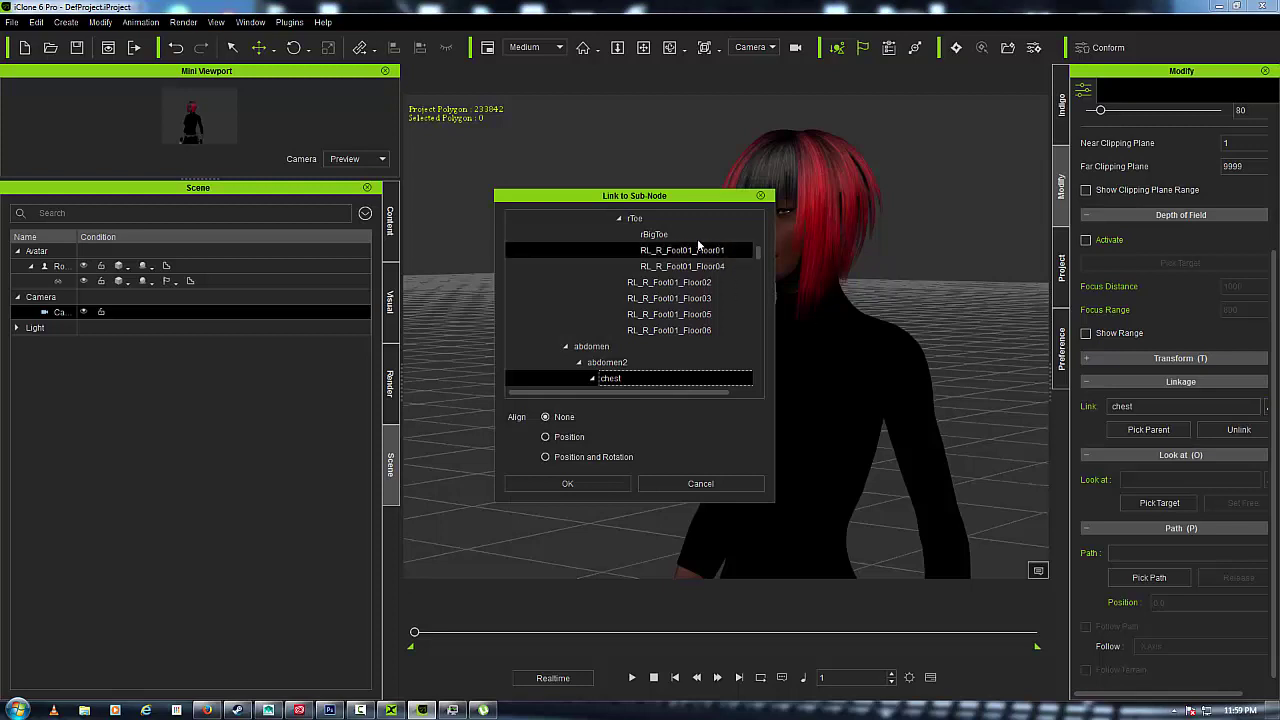
{"action": "scroll", "coordinate": [698, 245], "scroll_direction": "up", "scroll_amount": 9}
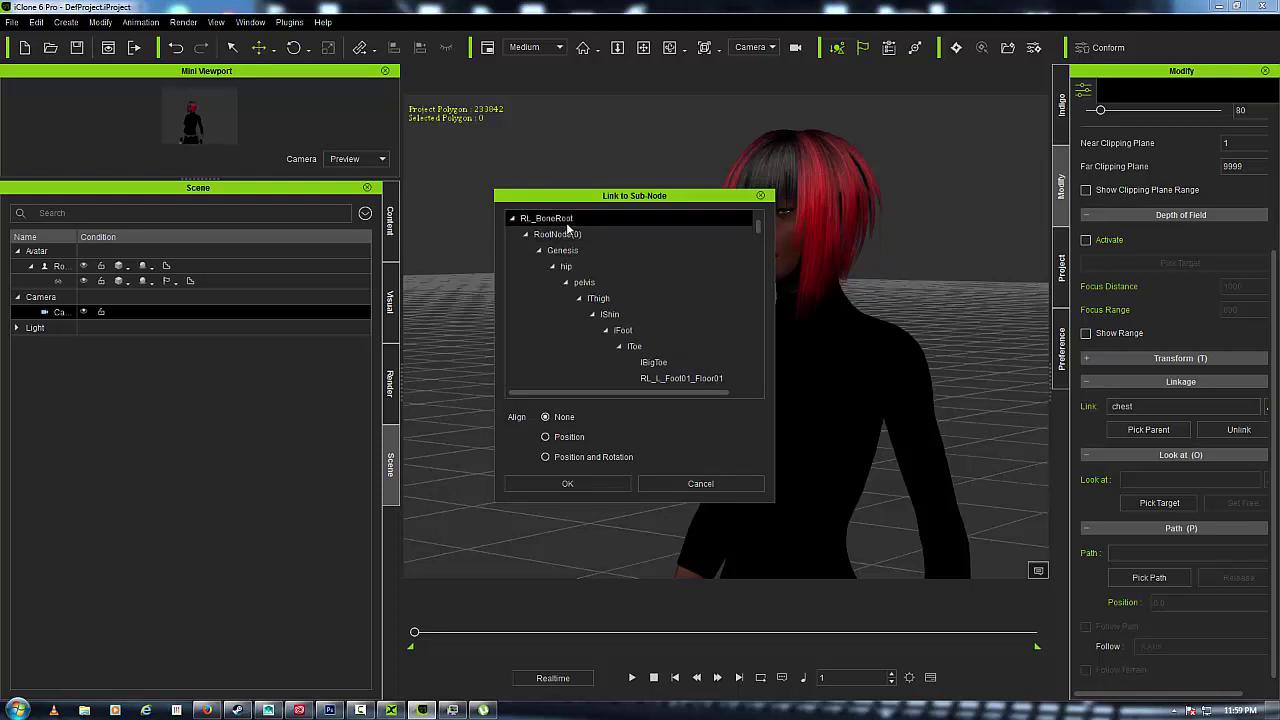
{"action": "left_click", "coordinate": [566, 236]}
{"action": "double_click", "coordinate": [566, 236]}
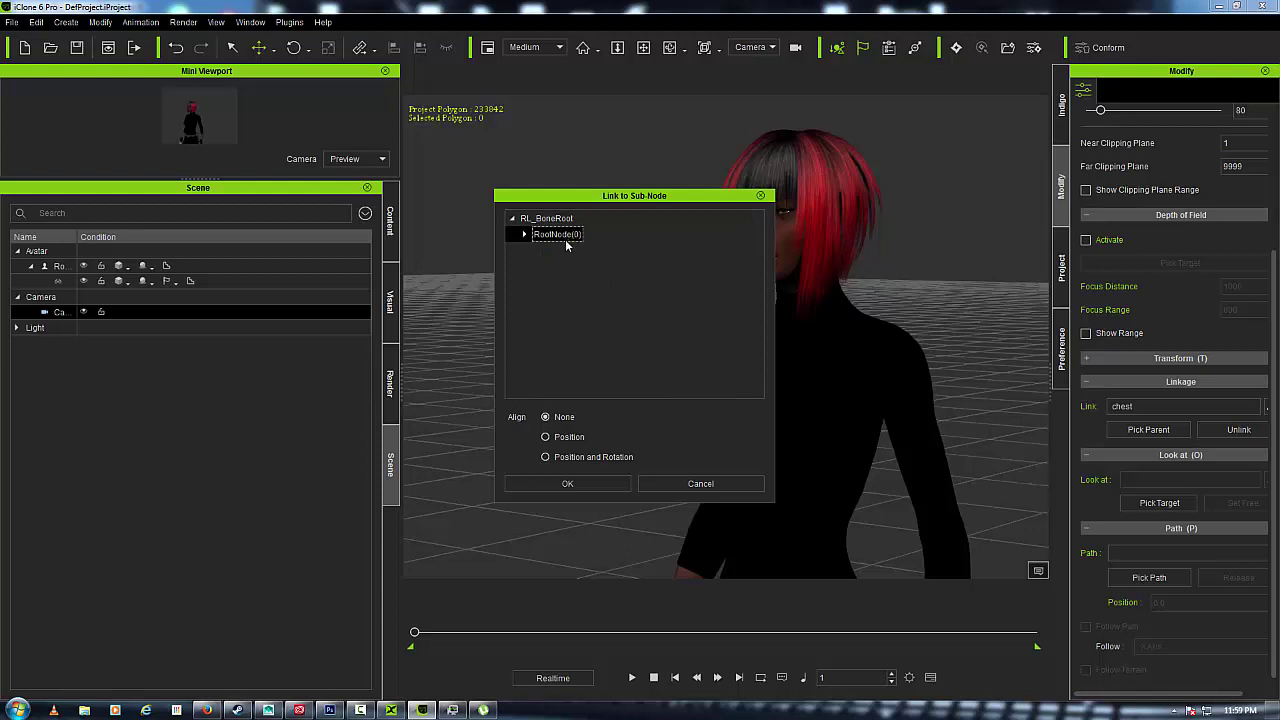
{"action": "left_click", "coordinate": [560, 459]}
{"action": "left_click", "coordinate": [565, 483]}
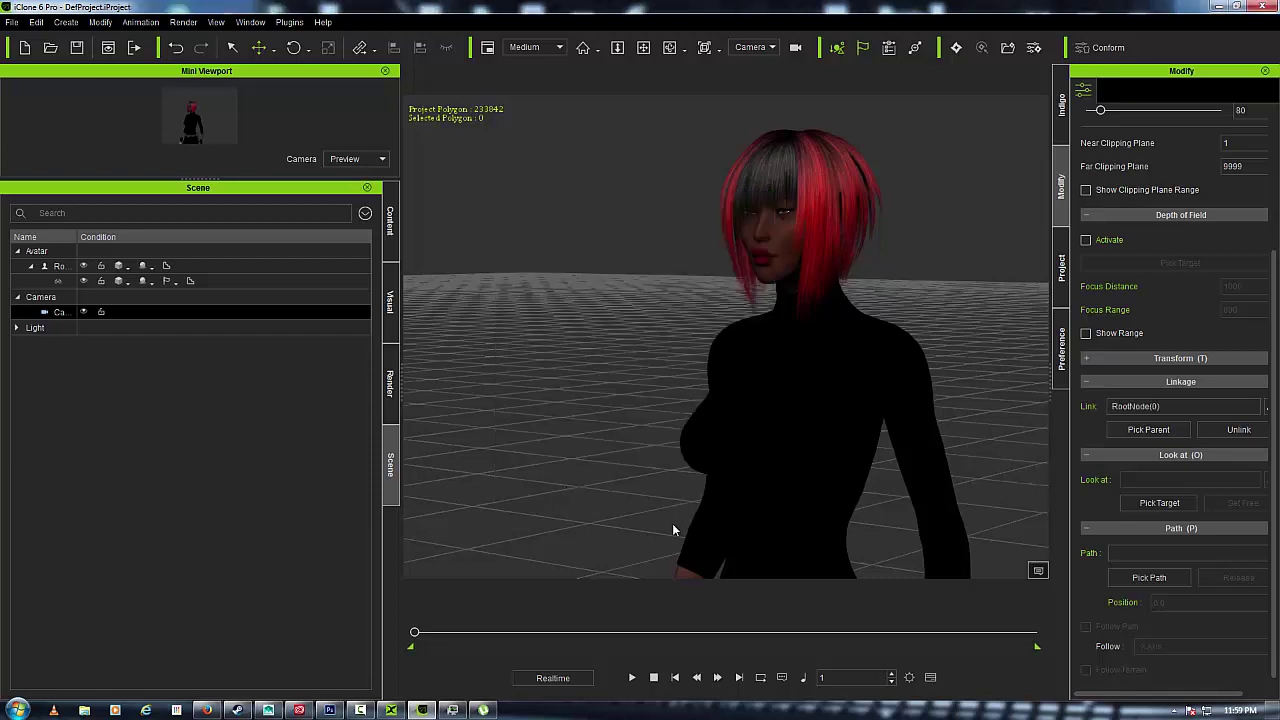
{"action": "scroll", "coordinate": [672, 530], "scroll_direction": "down", "scroll_amount": 5}
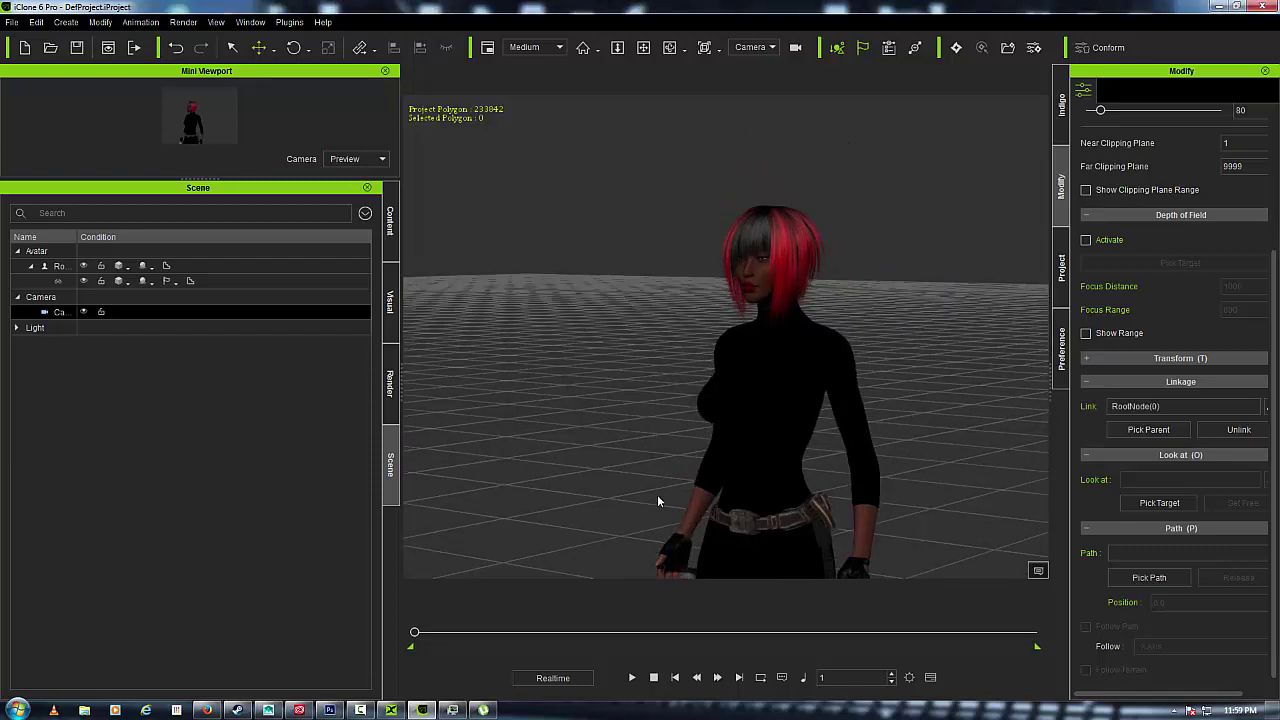
{"action": "scroll", "coordinate": [660, 470], "scroll_direction": "up", "scroll_amount": 5}
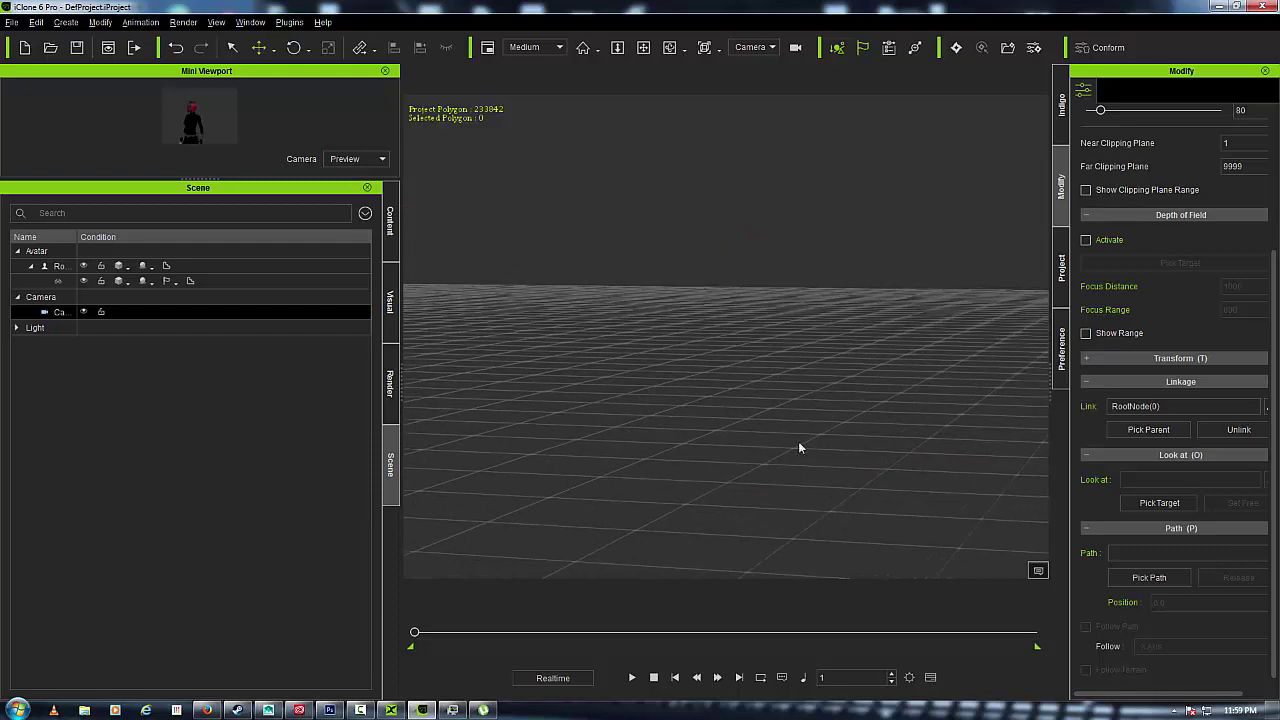
Select the avatar, play her motion past frame 793, then stop back at frame 1
{"action": "scroll", "coordinate": [798, 448], "scroll_direction": "down", "scroll_amount": 4}
{"action": "left_click", "coordinate": [716, 392]}
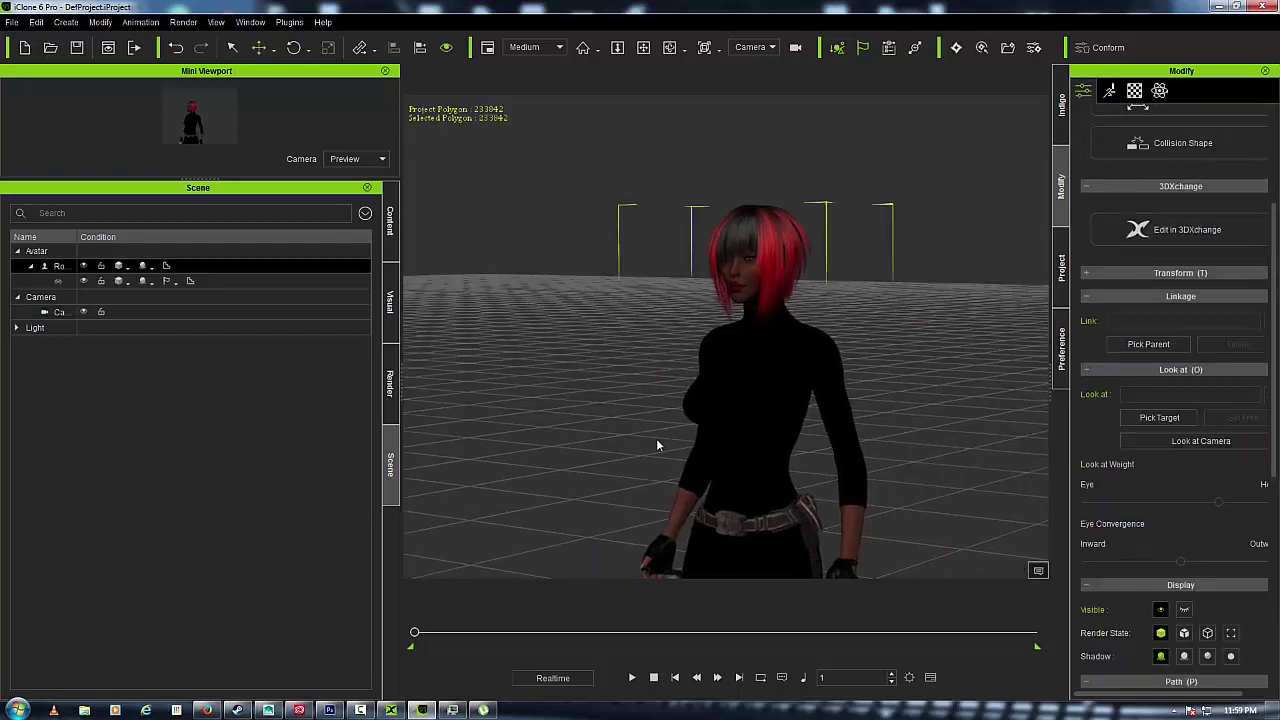
{"action": "right_click_drag", "start_coordinate": [657, 444], "coordinate": [897, 426]}
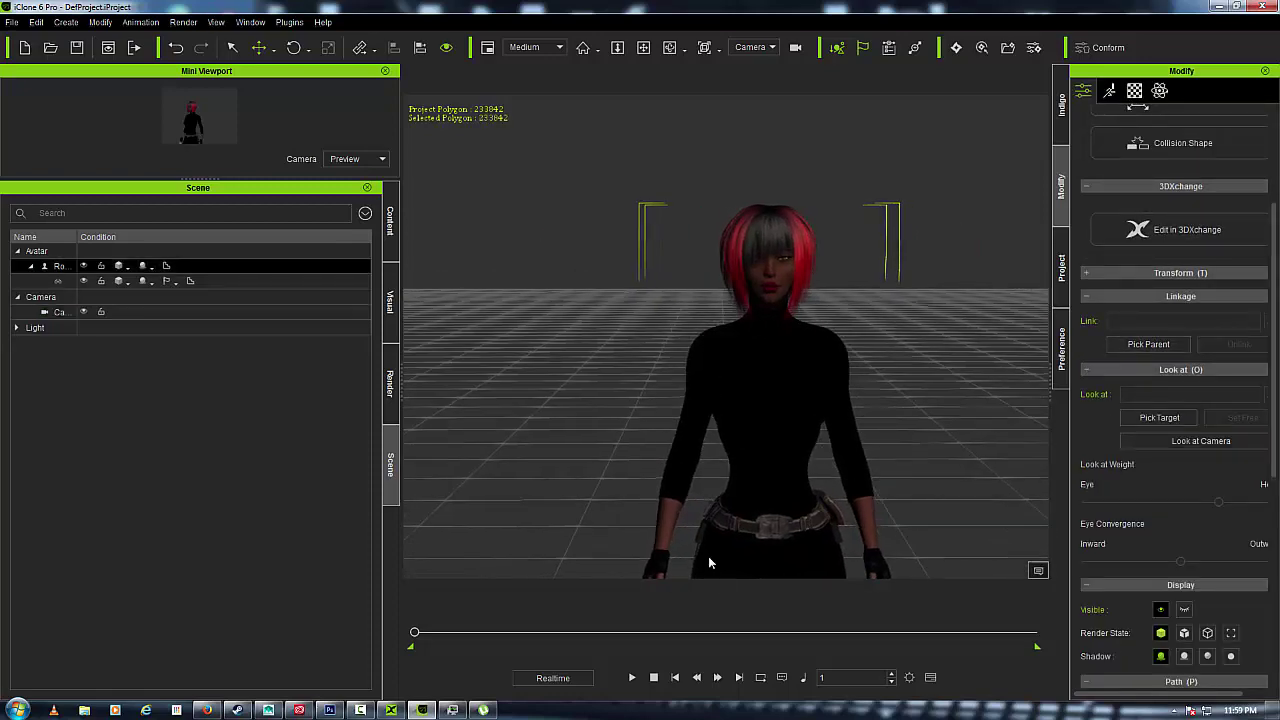
{"action": "right_click_drag", "start_coordinate": [709, 563], "coordinate": [600, 517]}
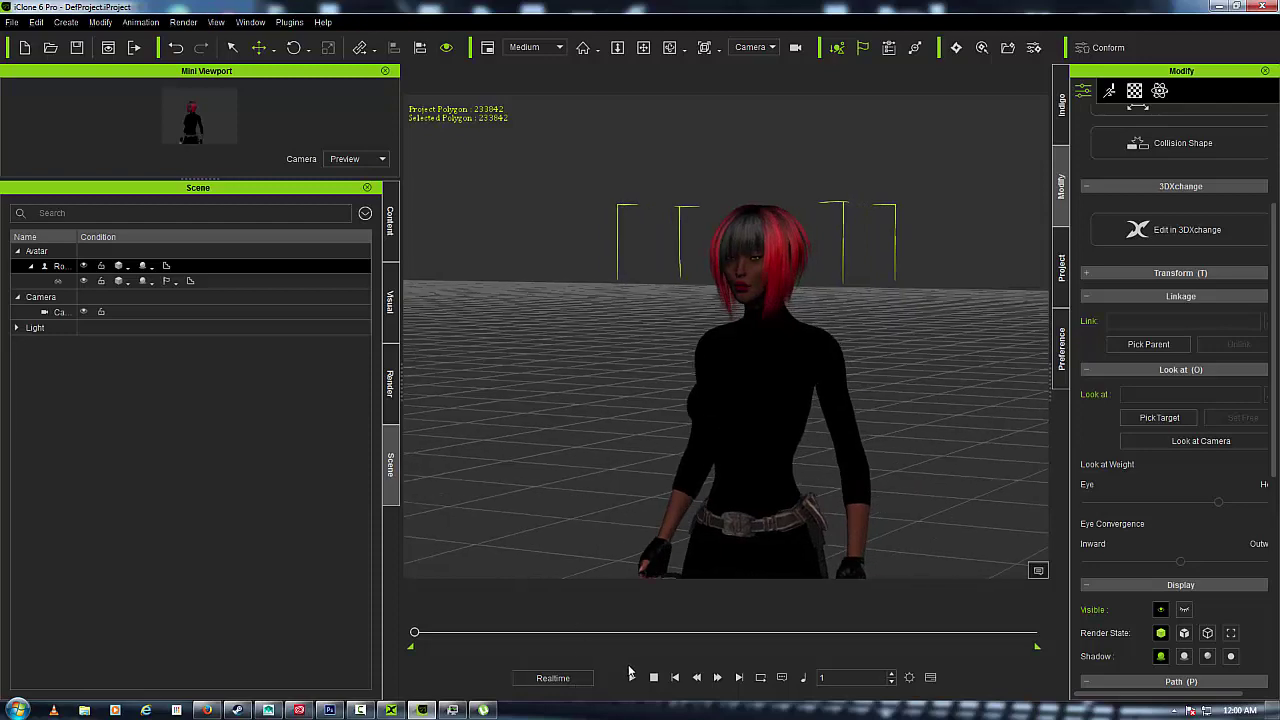
{"action": "left_click", "coordinate": [631, 677]}
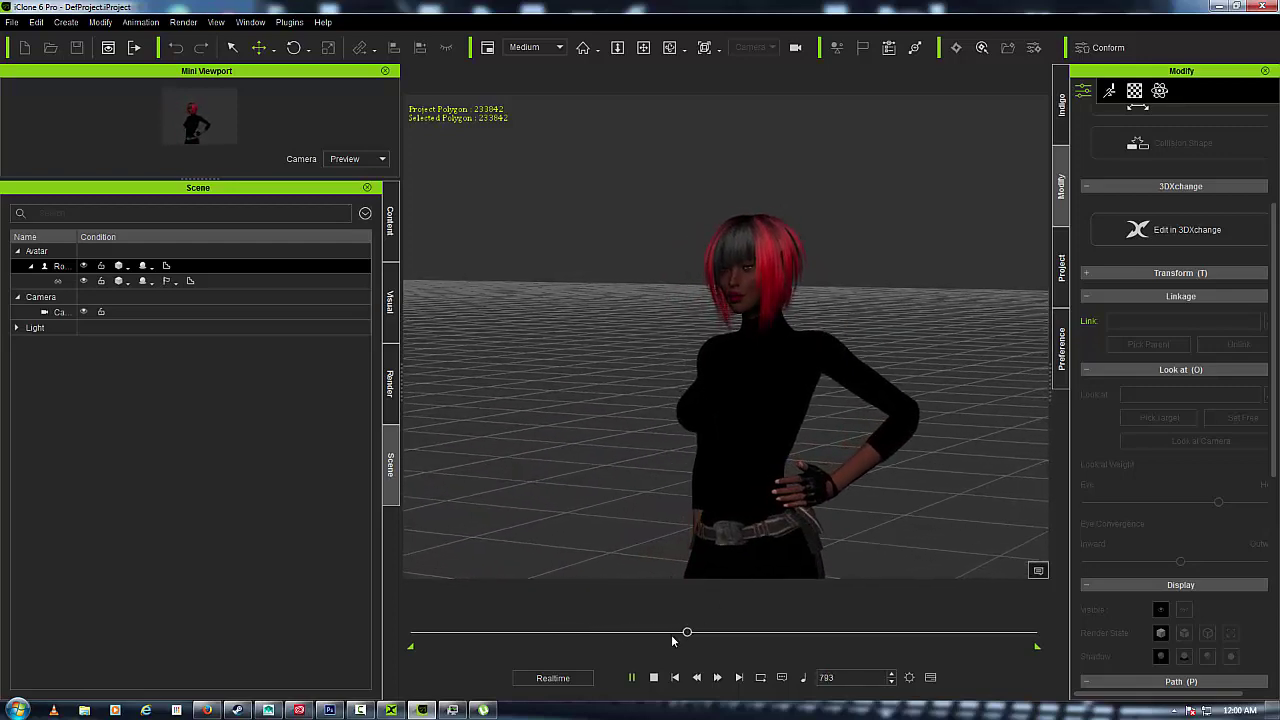
{"action": "left_click", "coordinate": [654, 677]}
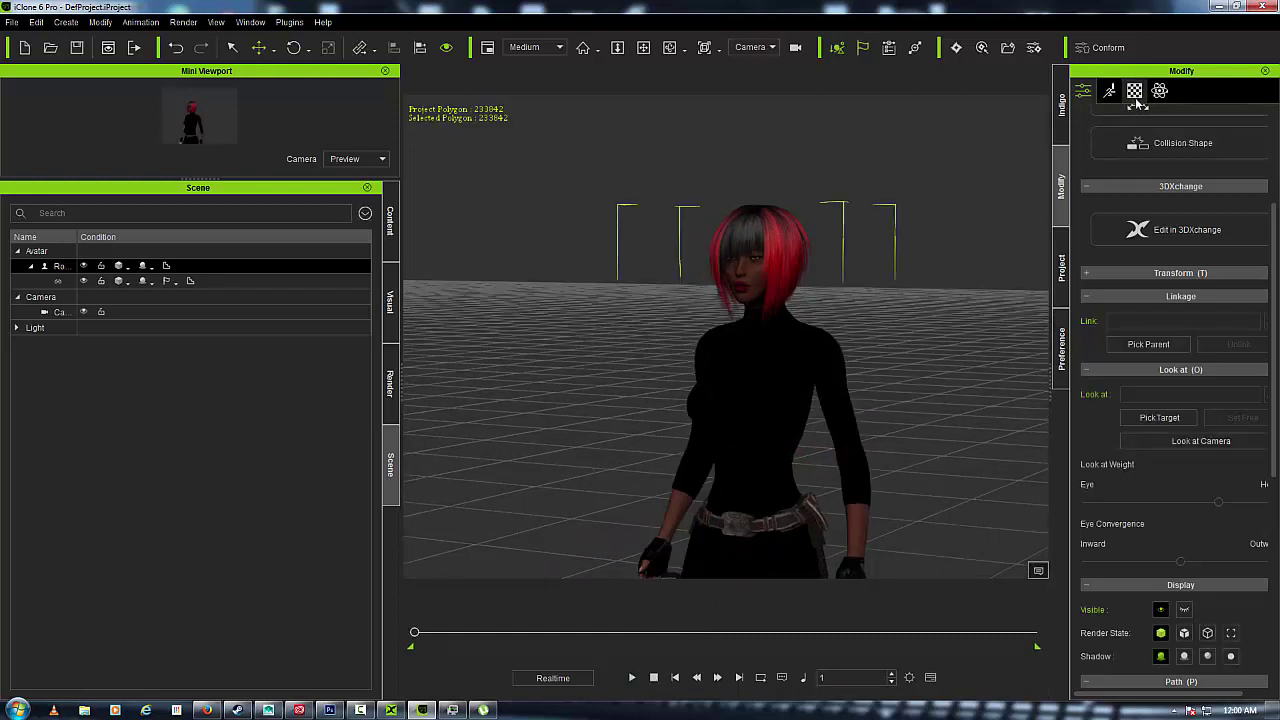
{"action": "left_click", "coordinate": [390, 222]}
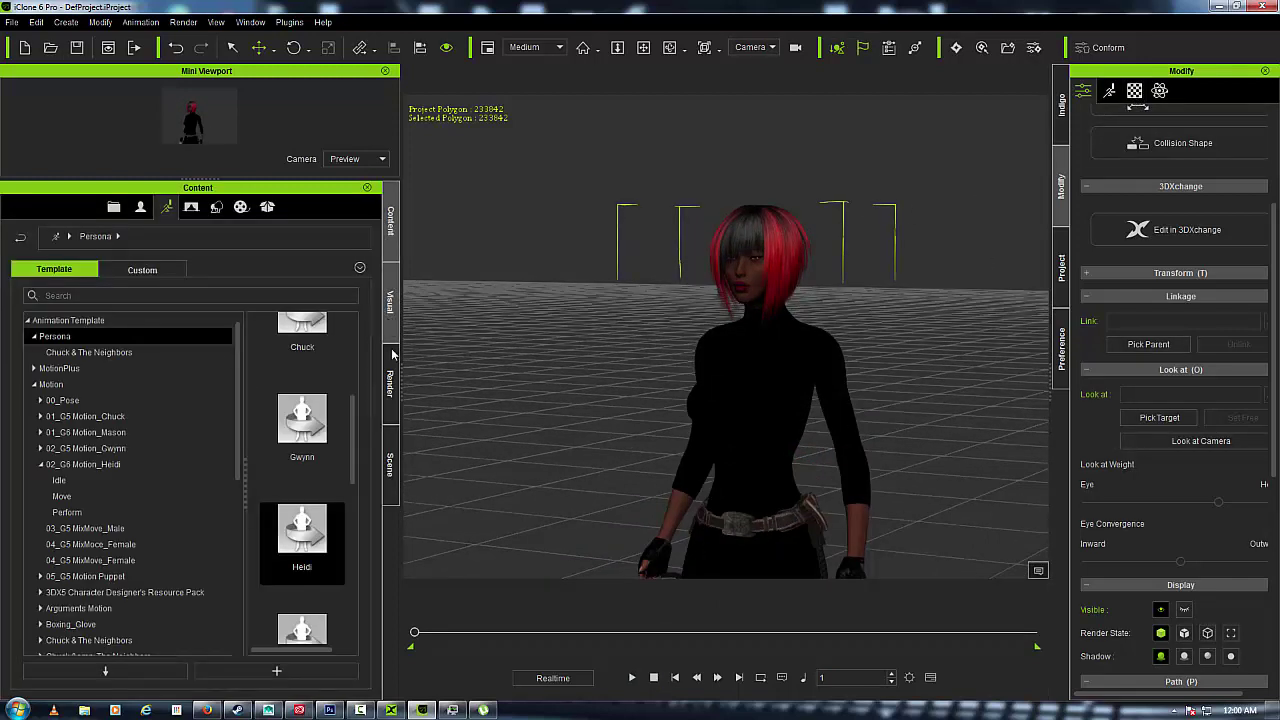
{"action": "left_click", "coordinate": [391, 465]}
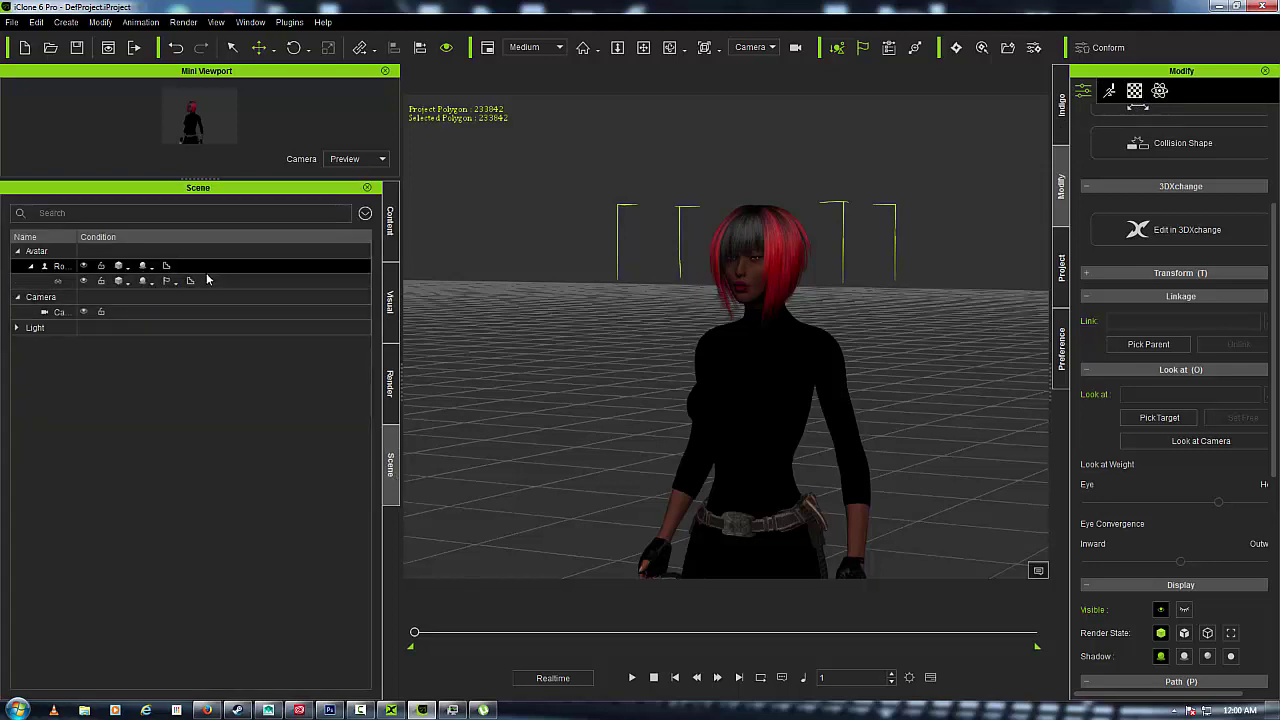
Open the hair's PhysX weight map, choose Front and send 78960176_2_Opacity.jpg to Photoshop
{"action": "left_click", "coordinate": [207, 280]}
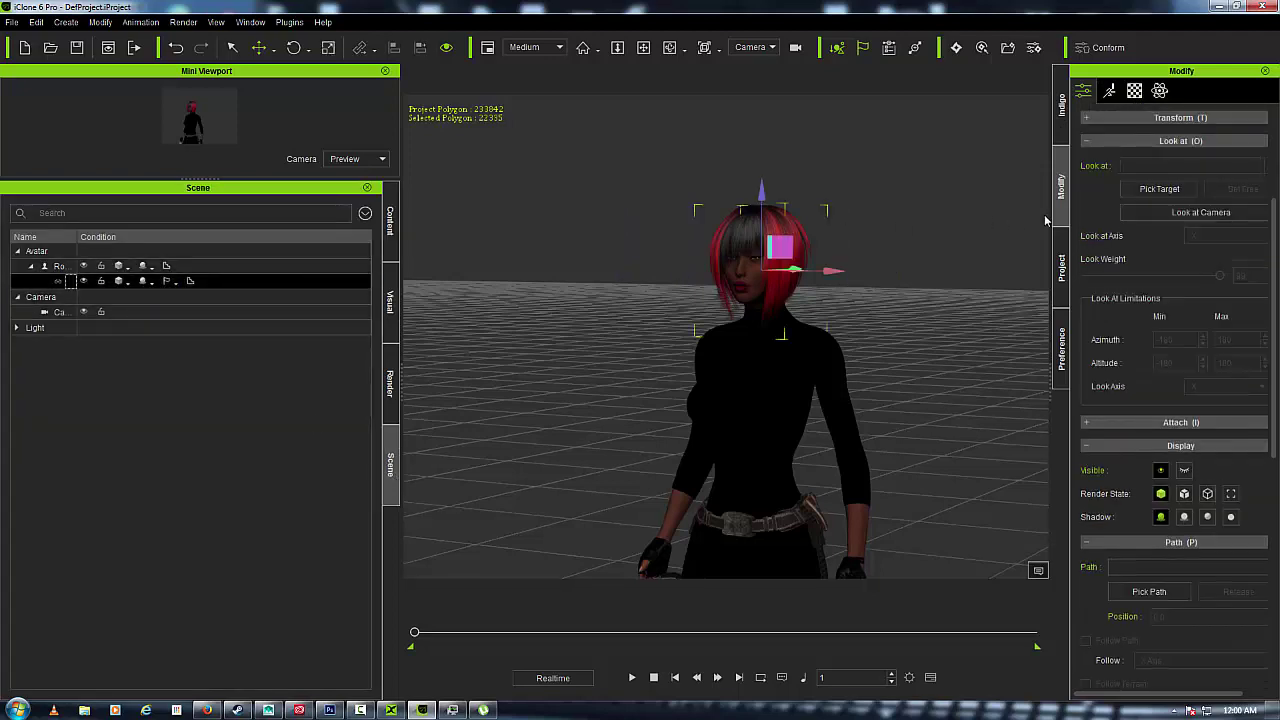
{"action": "left_click_drag", "start_coordinate": [1051, 221], "coordinate": [898, 222]}
{"action": "left_click", "coordinate": [1008, 91]}
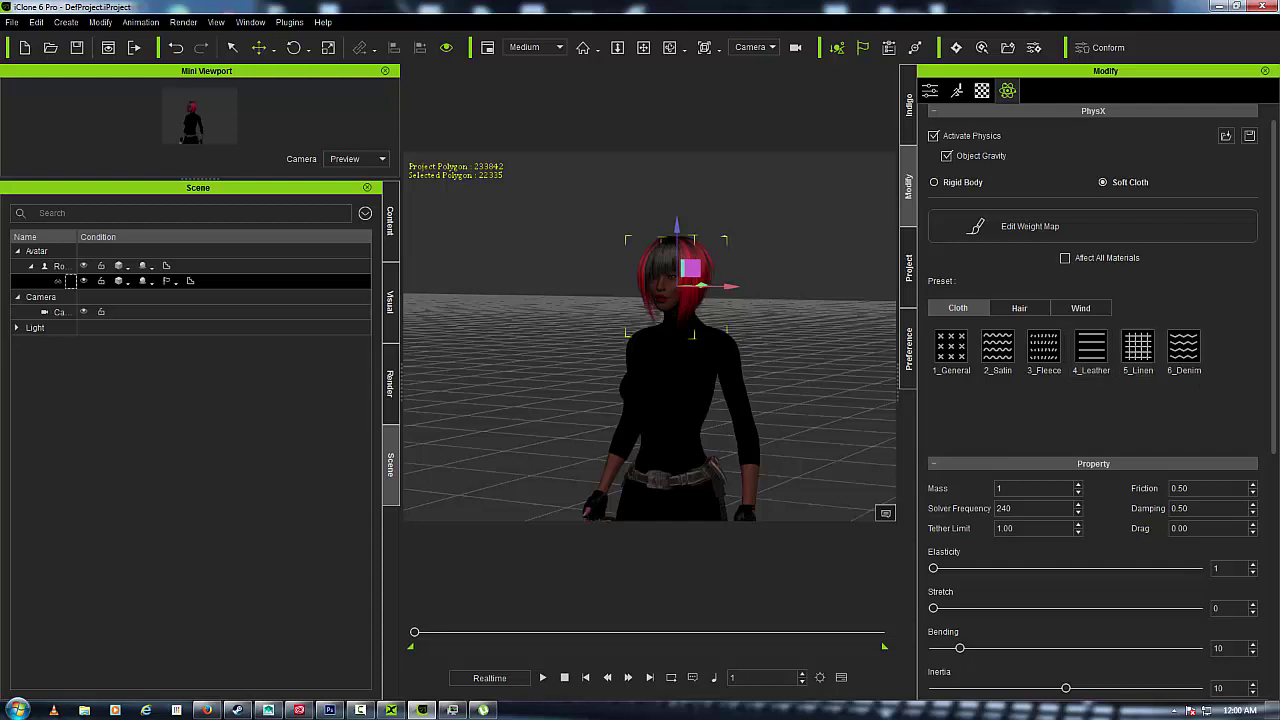
{"action": "left_click", "coordinate": [1028, 238]}
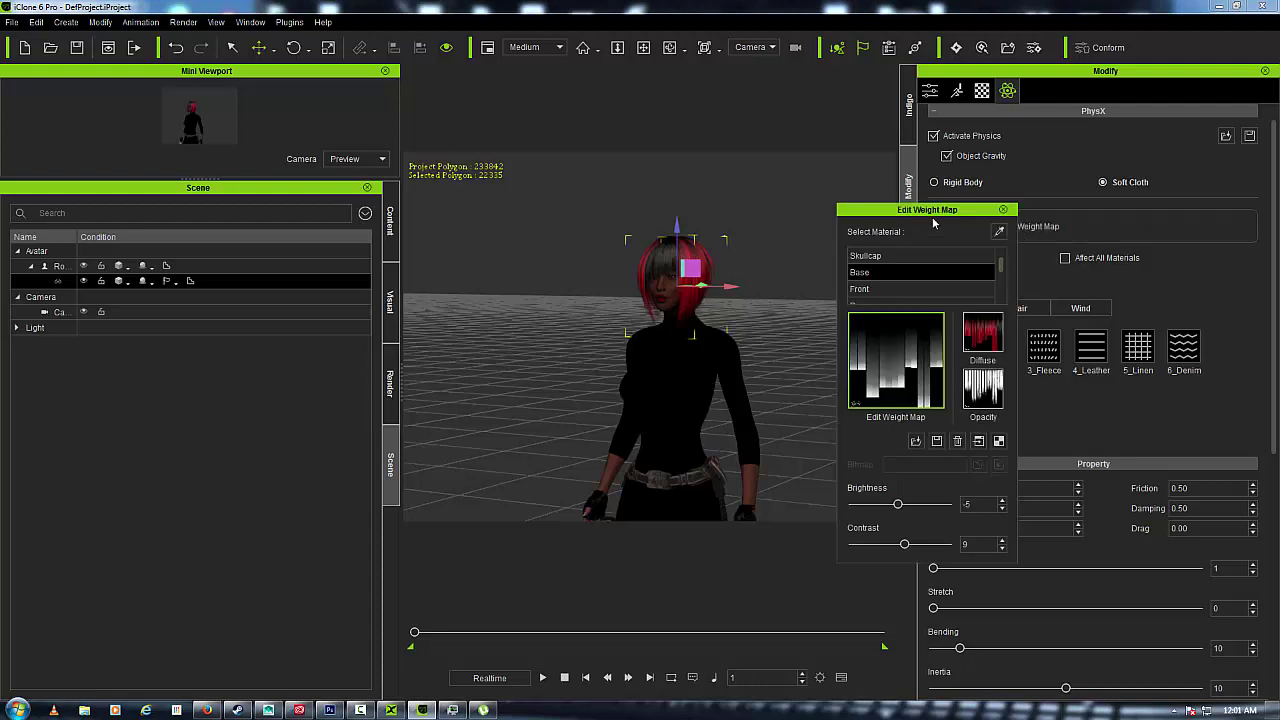
{"action": "left_click_drag", "start_coordinate": [936, 210], "coordinate": [873, 177]}
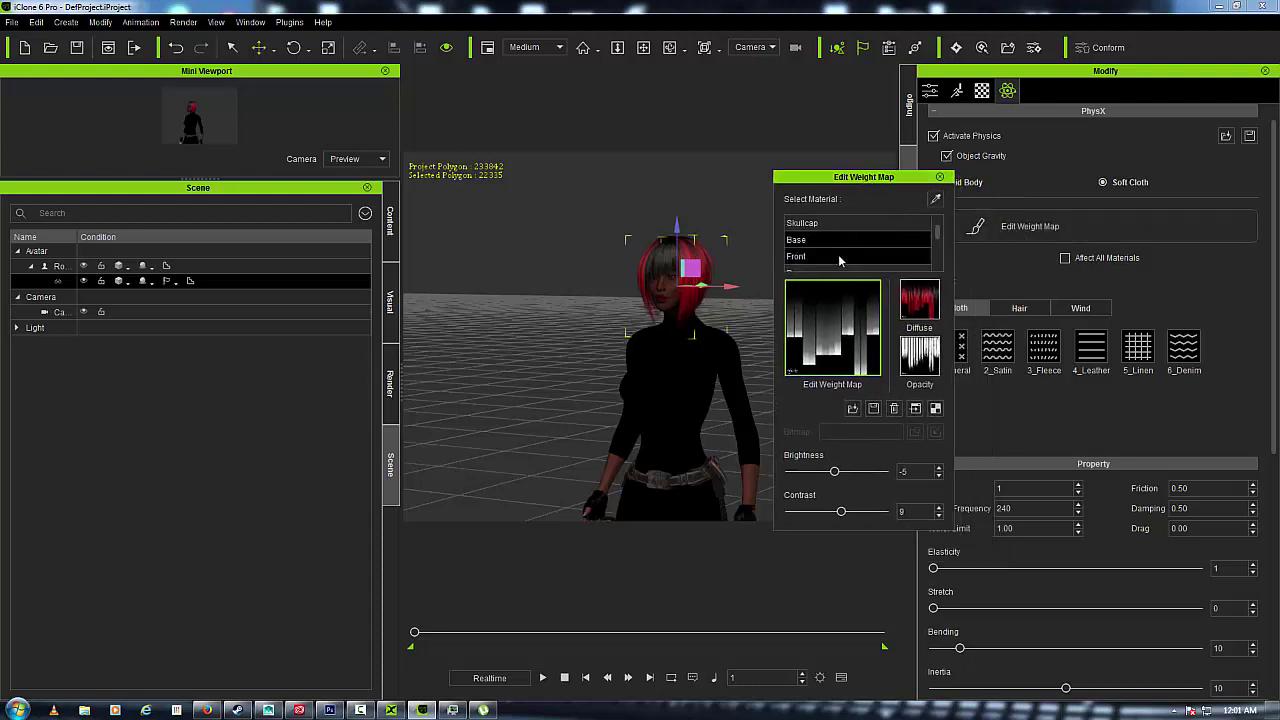
{"action": "left_click", "coordinate": [844, 257]}
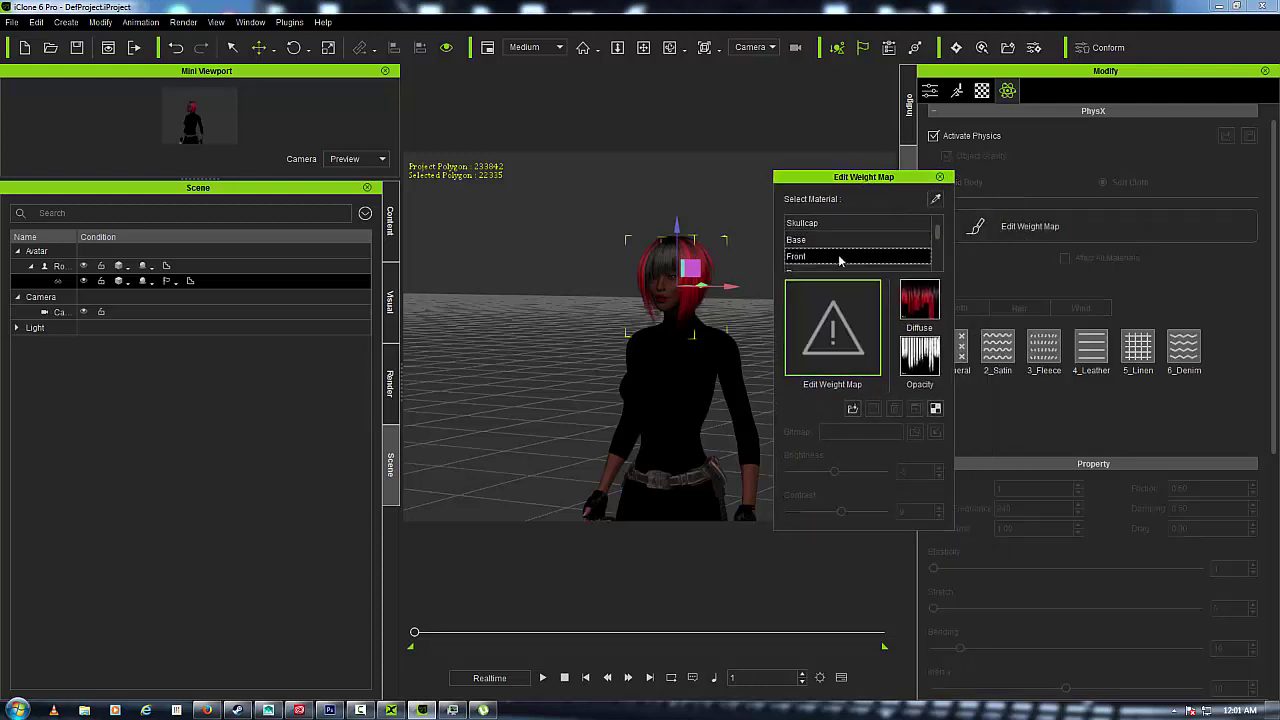
{"action": "left_click", "coordinate": [930, 358]}
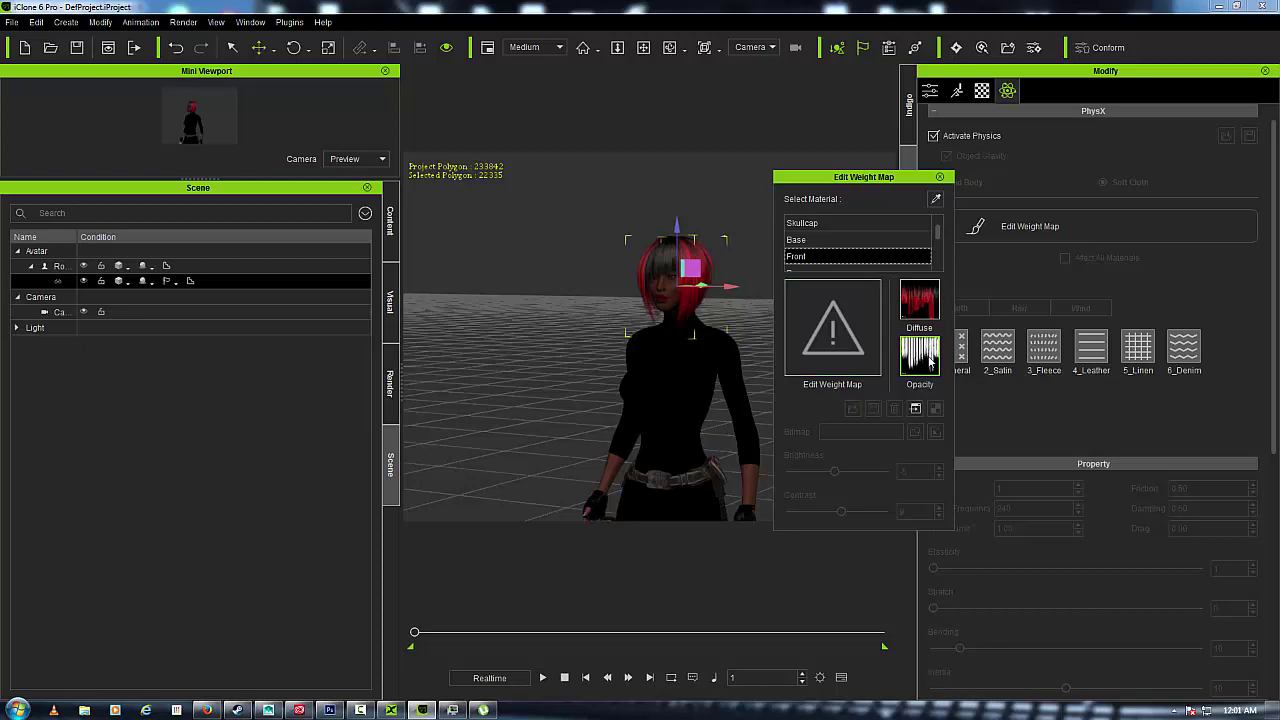
{"action": "left_click", "coordinate": [916, 409]}
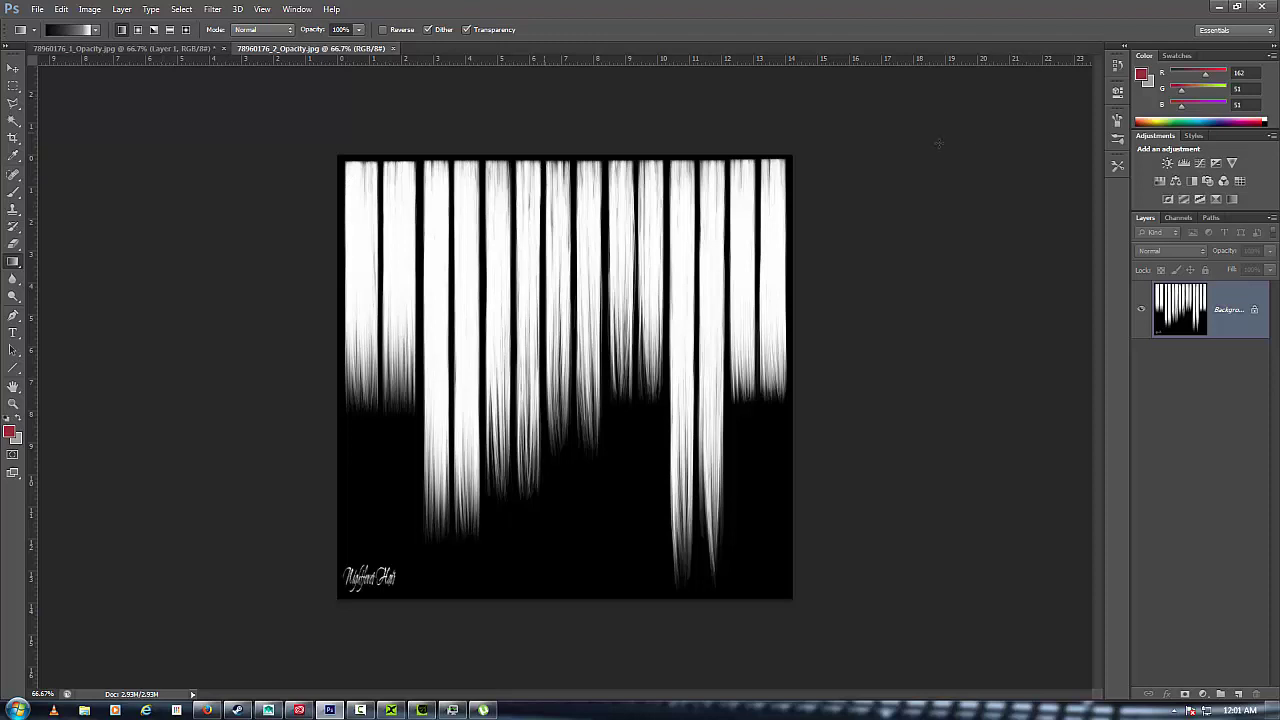
Add Layer 1 and marquee-select the leftmost hair strand, comparing against the gradient strips document
{"action": "left_click", "coordinate": [1239, 693]}
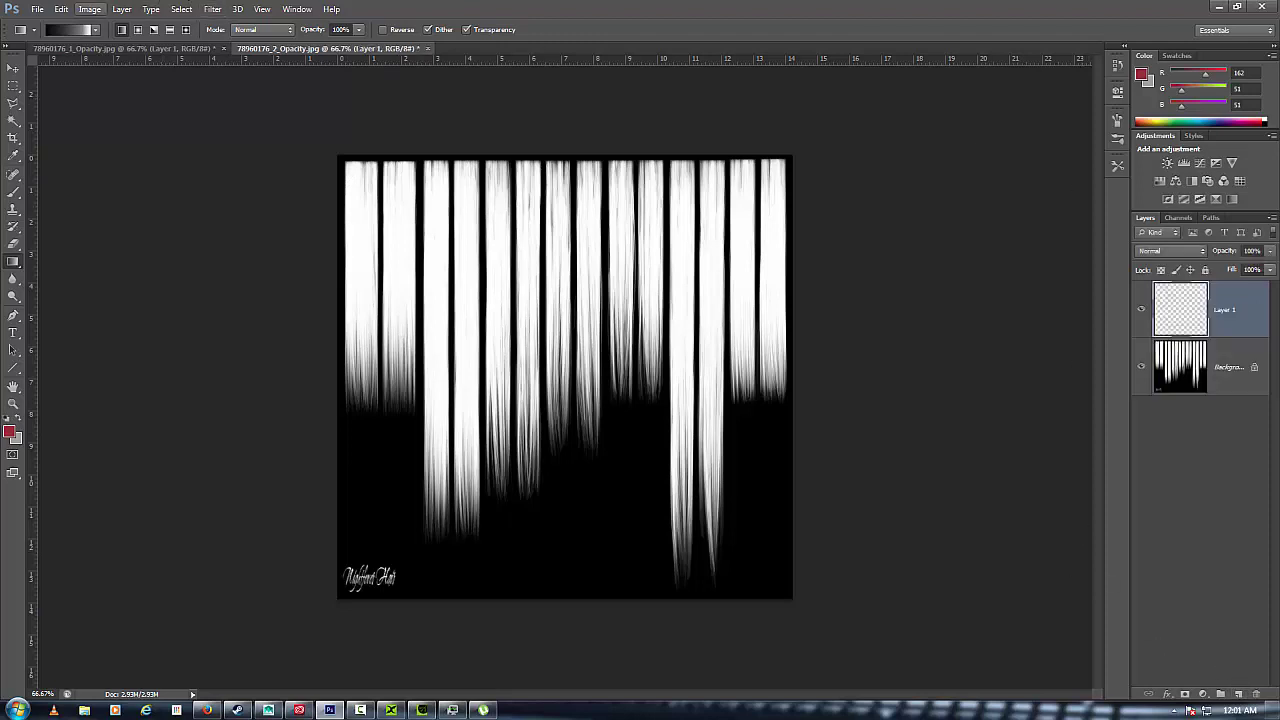
{"action": "left_click", "coordinate": [13, 86]}
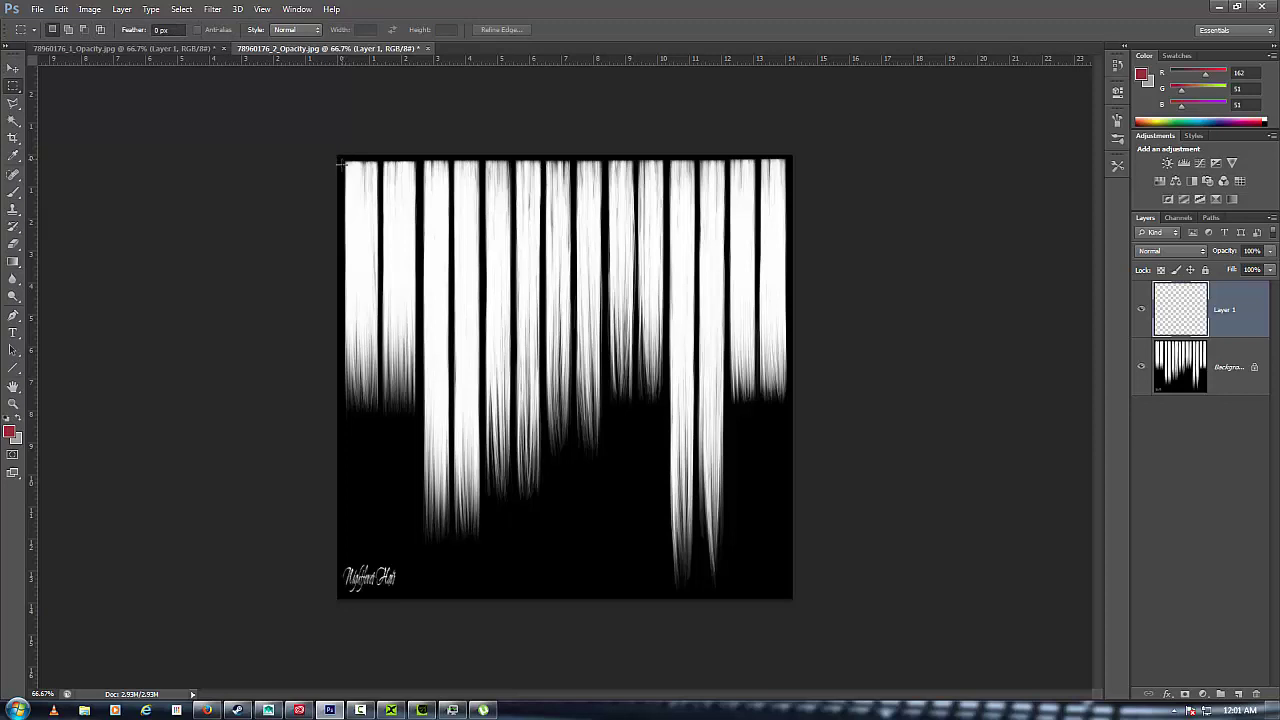
{"action": "left_click_drag", "start_coordinate": [341, 163], "coordinate": [380, 423]}
{"action": "left_click", "coordinate": [150, 48]}
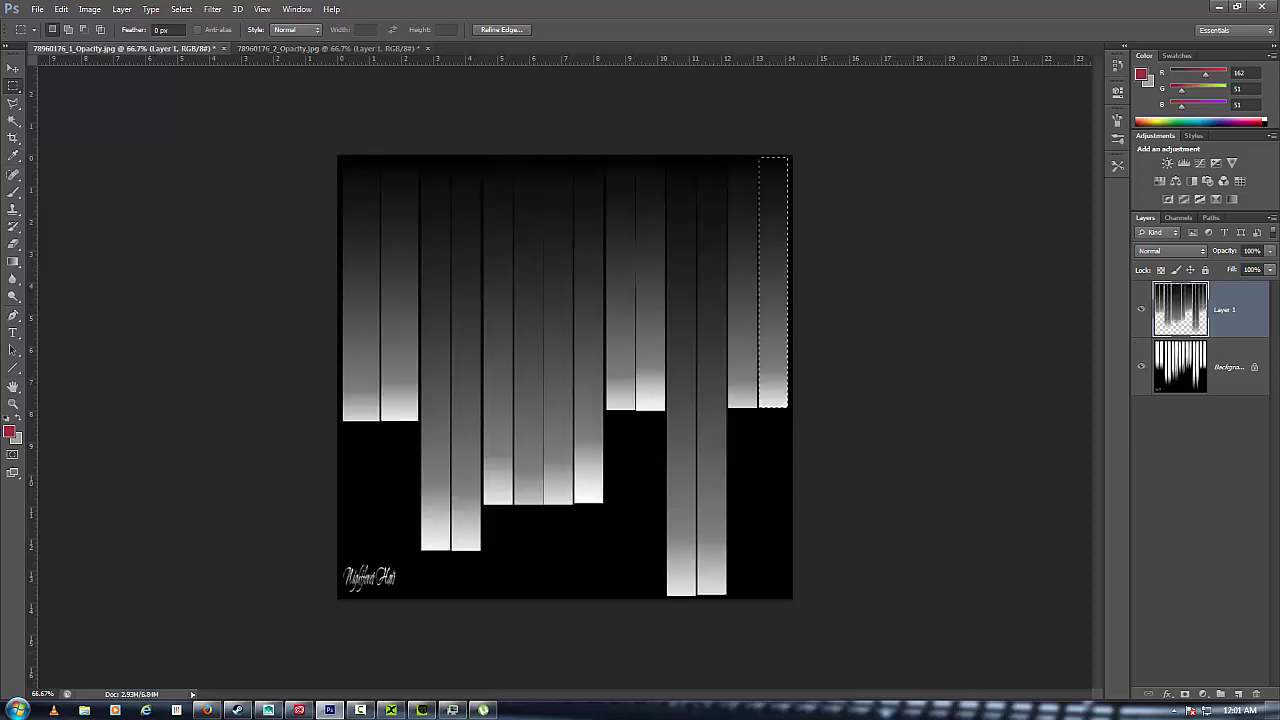
{"action": "left_click", "coordinate": [312, 48]}
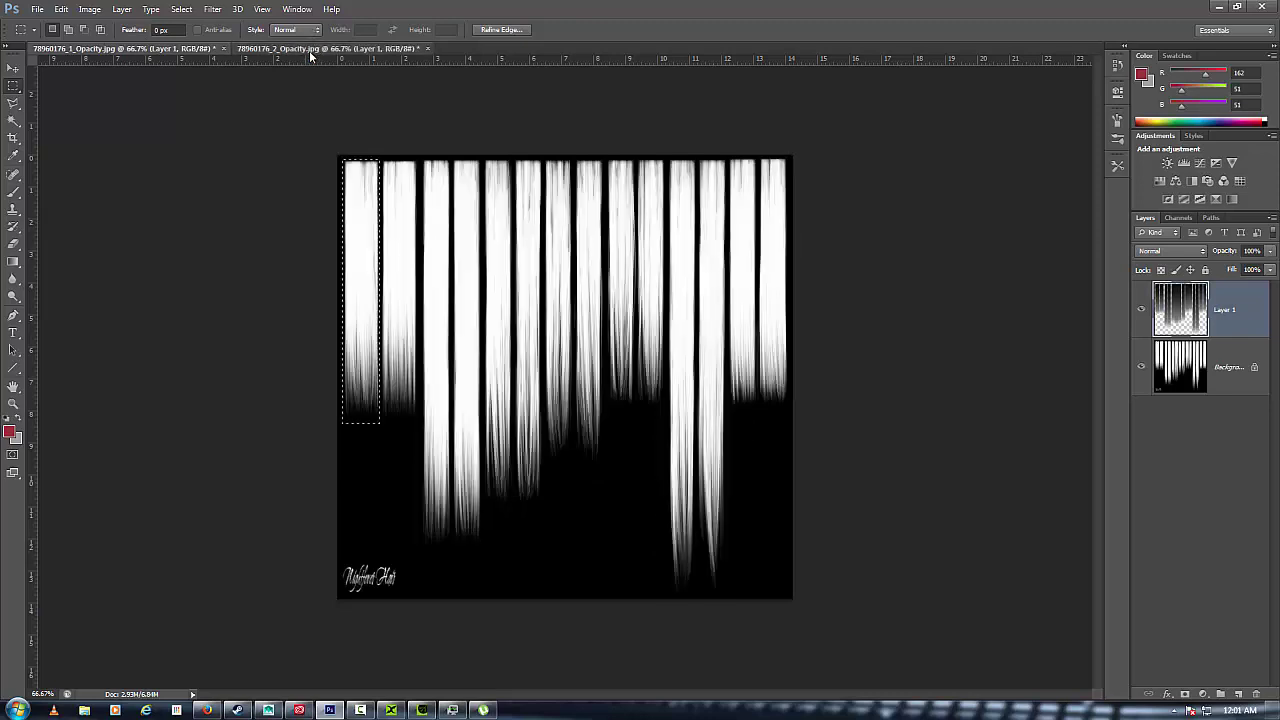
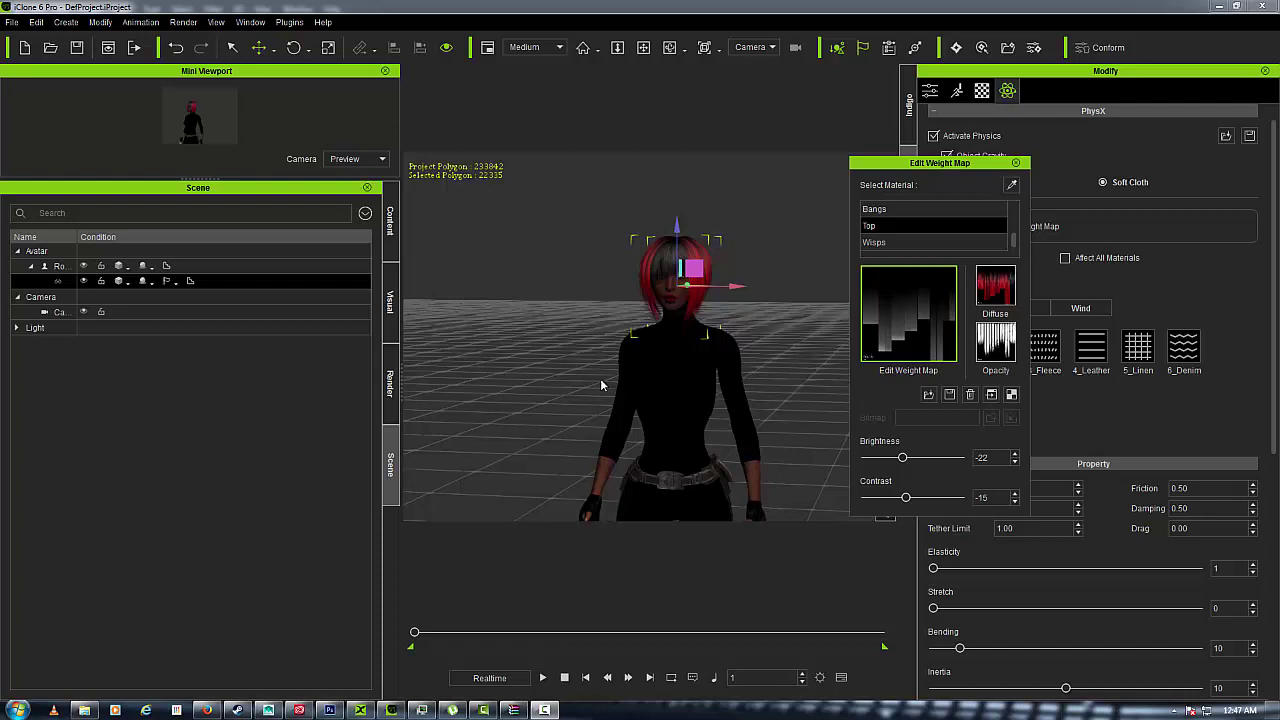
Play the hair animation, rewind to frame 1, then fit Photoshop's selection to the first hair strip
{"action": "left_click", "coordinate": [544, 679]}
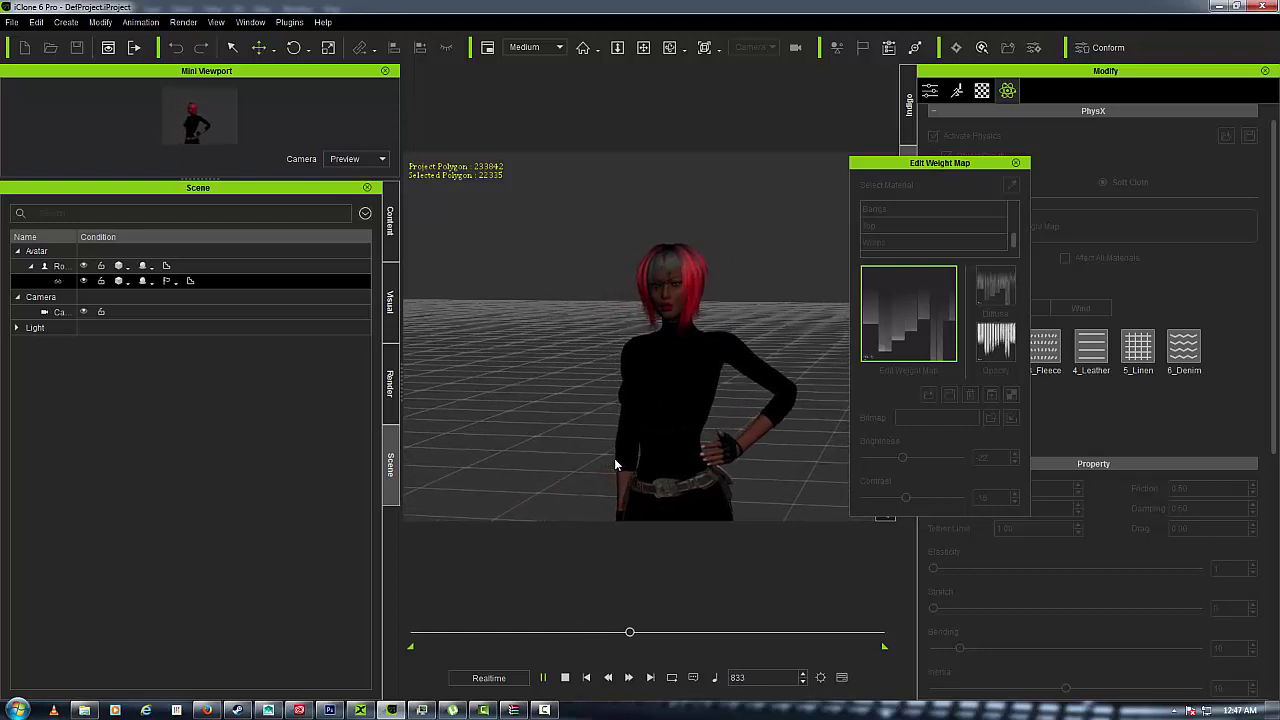
{"action": "left_click", "coordinate": [565, 677]}
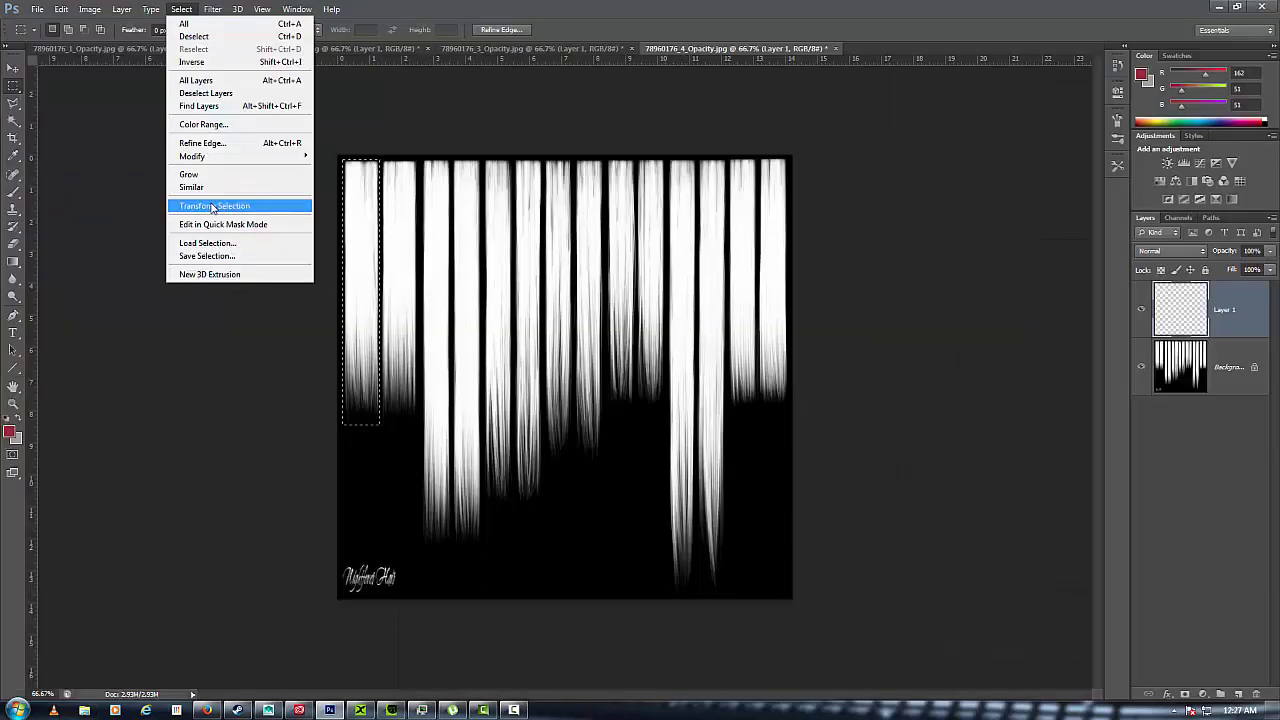
{"action": "left_click", "coordinate": [280, 208]}
{"action": "left_click_drag", "start_coordinate": [349, 287], "coordinate": [385, 296]}
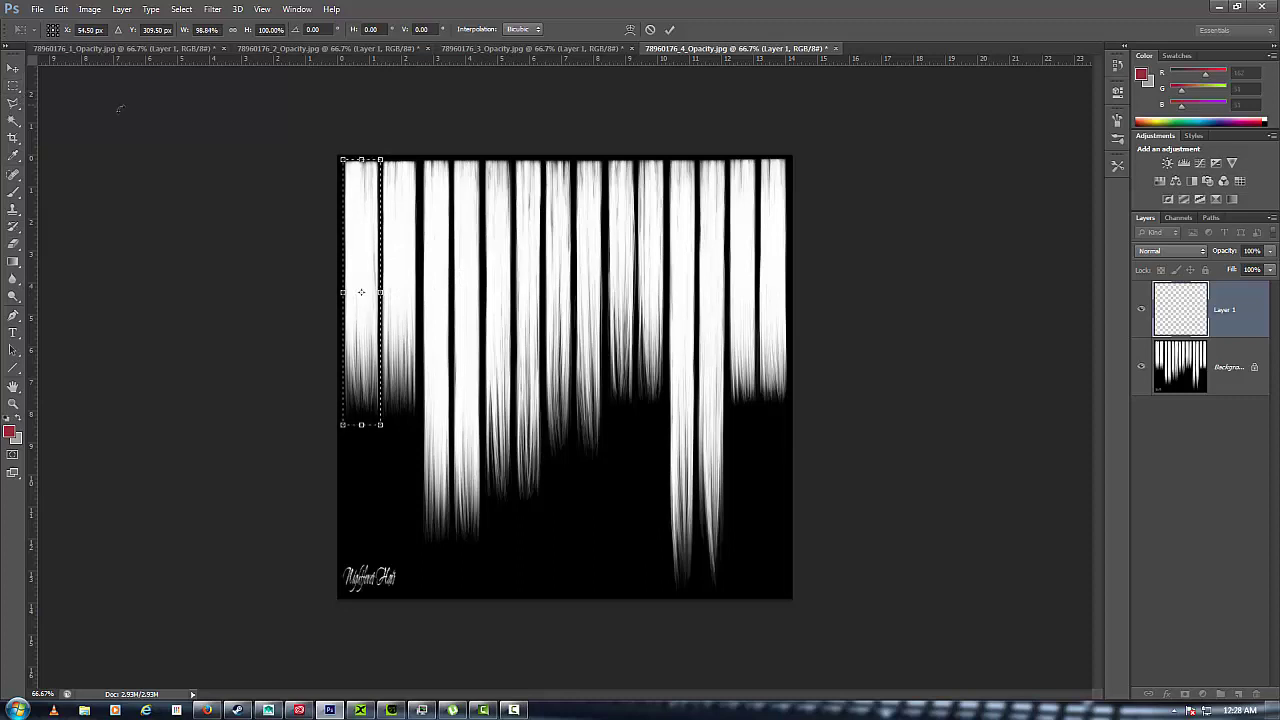
Apply the selection transform and choose a black-to-white gradient preset
{"action": "left_click", "coordinate": [14, 88]}
{"action": "left_click", "coordinate": [600, 268]}
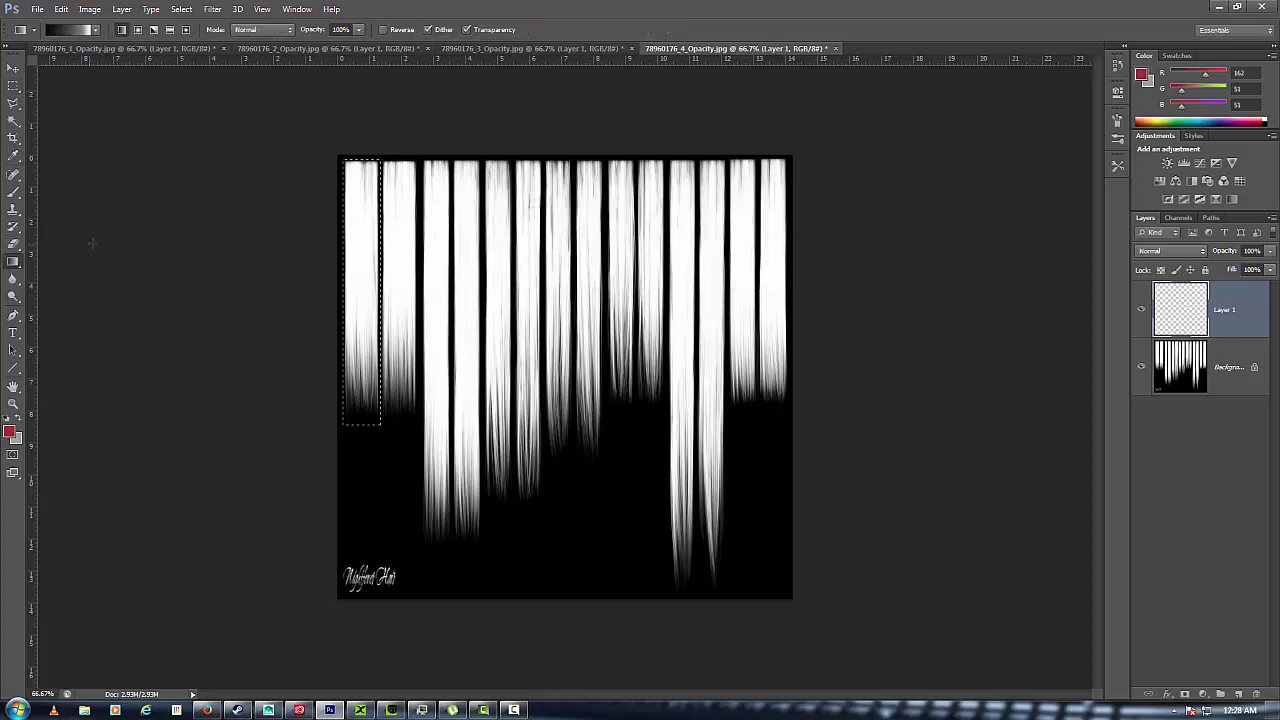
{"action": "left_click", "coordinate": [92, 30]}
{"action": "left_click", "coordinate": [77, 31]}
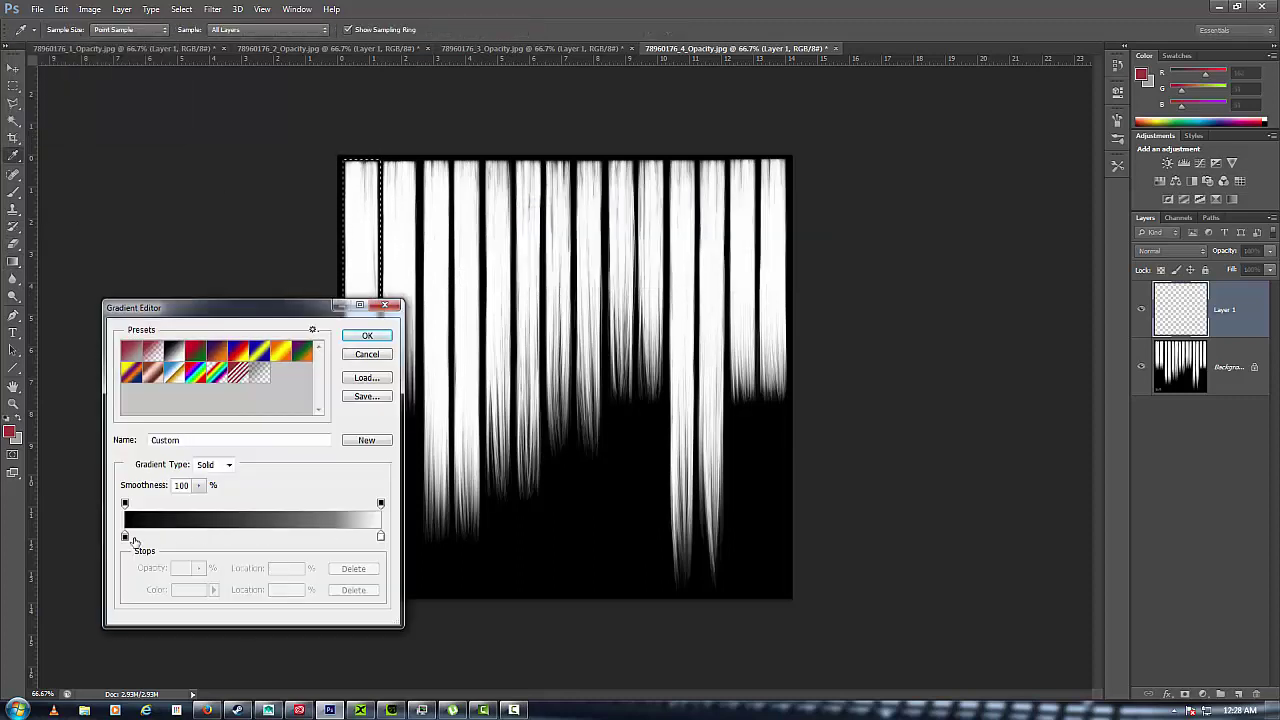
{"action": "left_click", "coordinate": [379, 307]}
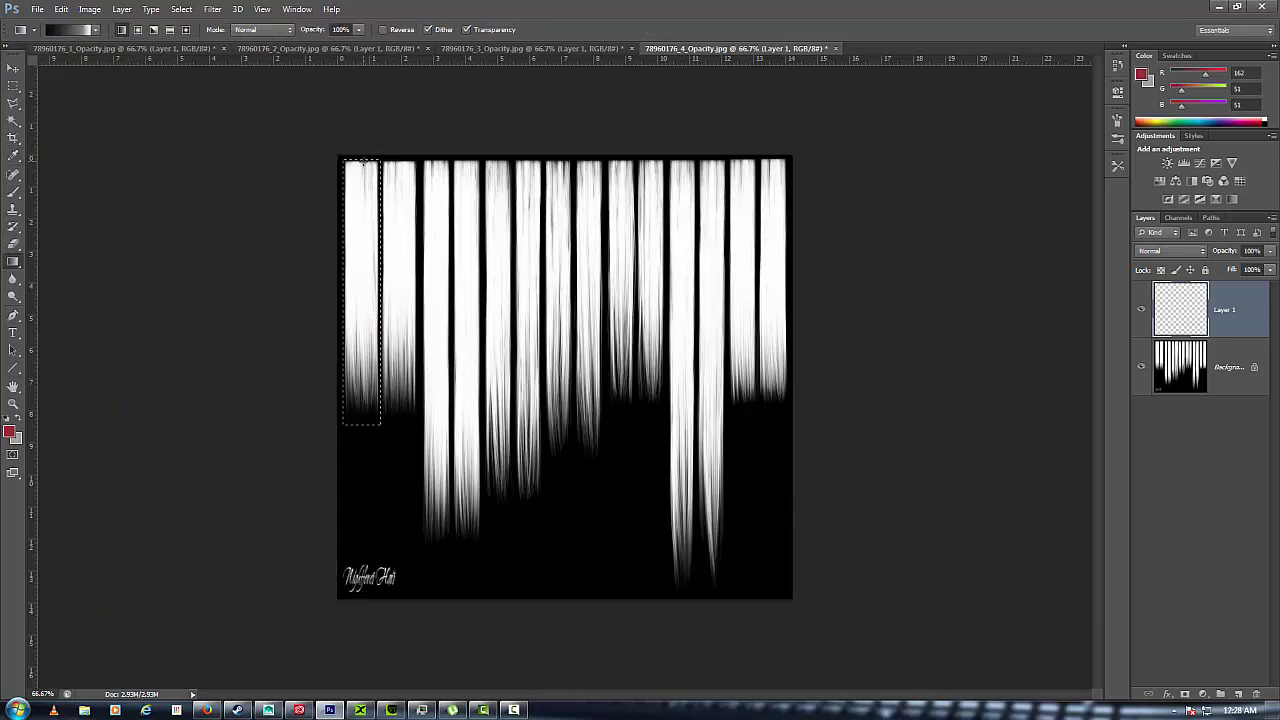
Fill the first two hair strips with dark-to-grey vertical gradients
{"action": "left_click_drag", "start_coordinate": [353, 438], "coordinate": [353, 467]}
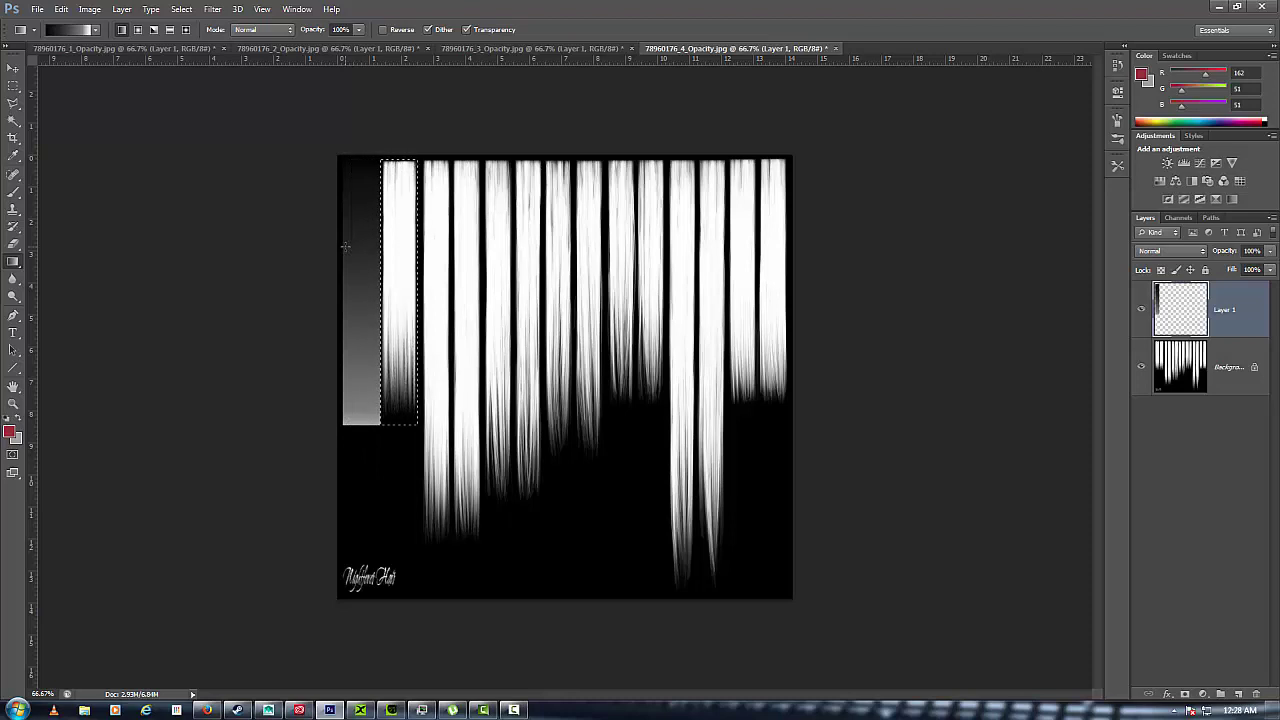
{"action": "key", "text": "Right"}
{"action": "key", "text": "Right"}
{"action": "left_click_drag", "start_coordinate": [401, 152], "coordinate": [401, 425]}
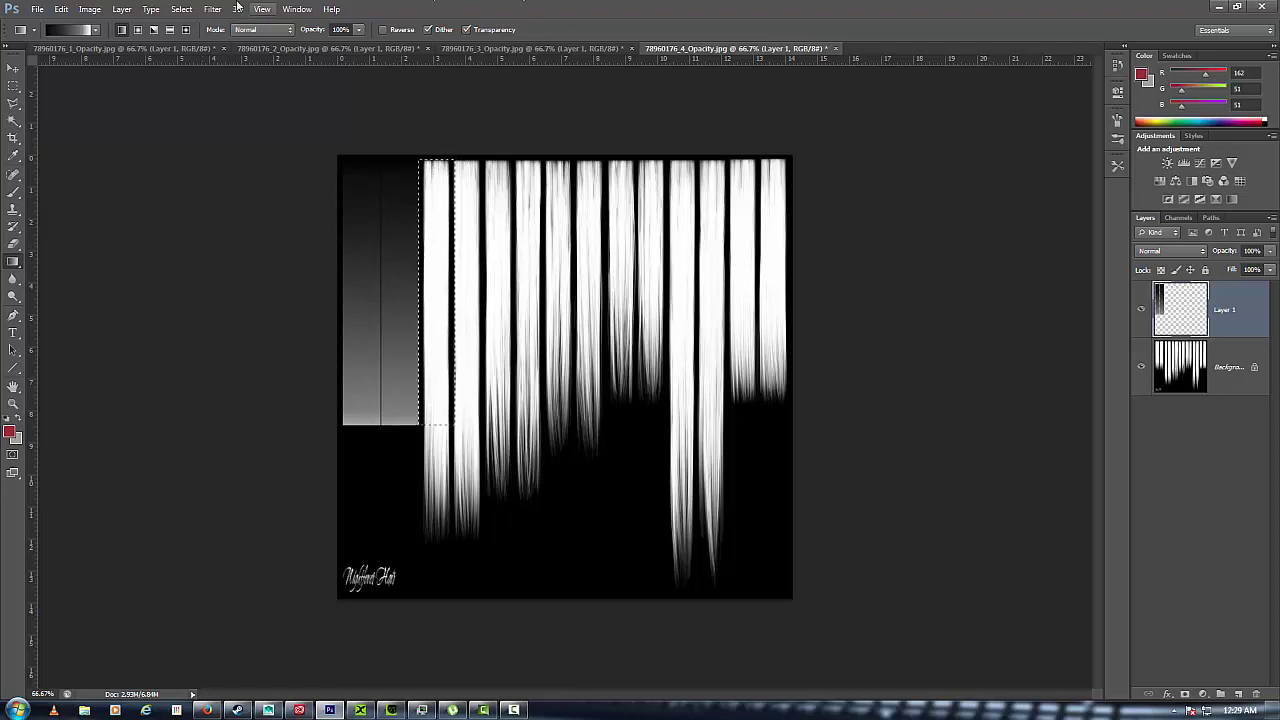
Stretch the selection over the long strip's full length and fill it with a gradient
{"action": "left_click", "coordinate": [181, 9]}
{"action": "left_click", "coordinate": [214, 207]}
{"action": "left_click_drag", "start_coordinate": [438, 426], "coordinate": [438, 551]}
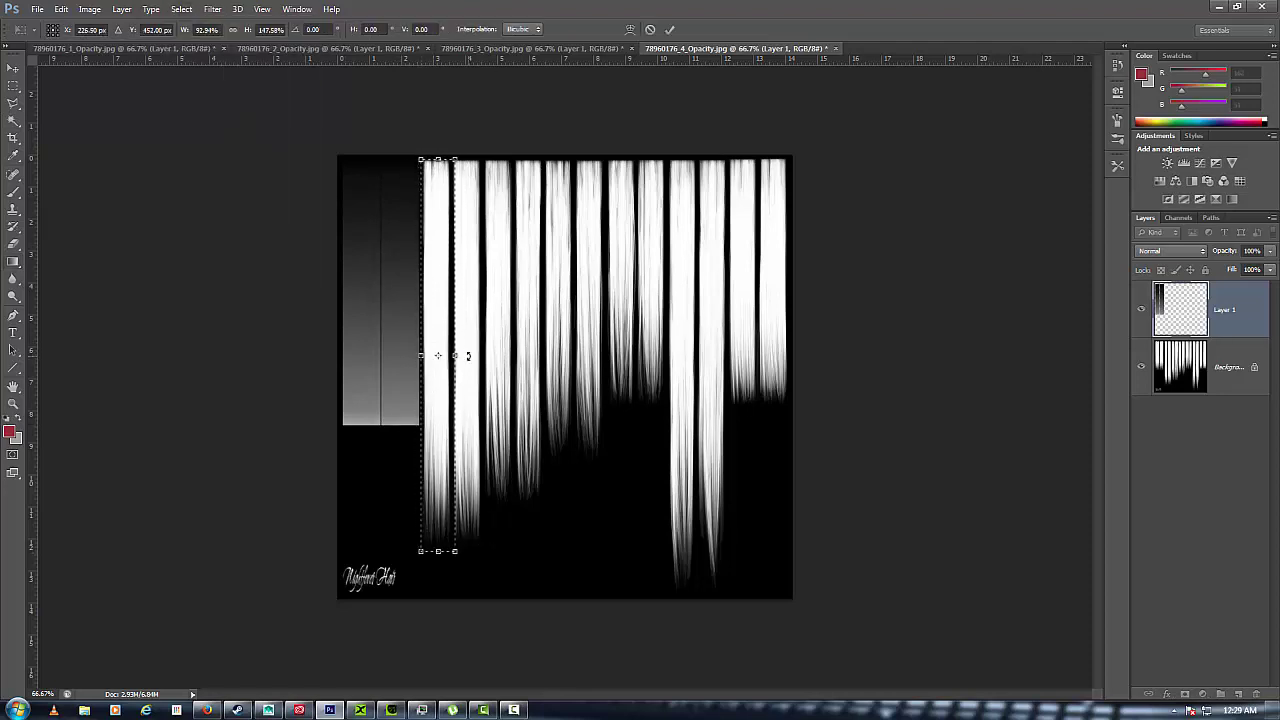
{"action": "left_click_drag", "start_coordinate": [435, 161], "coordinate": [435, 156]}
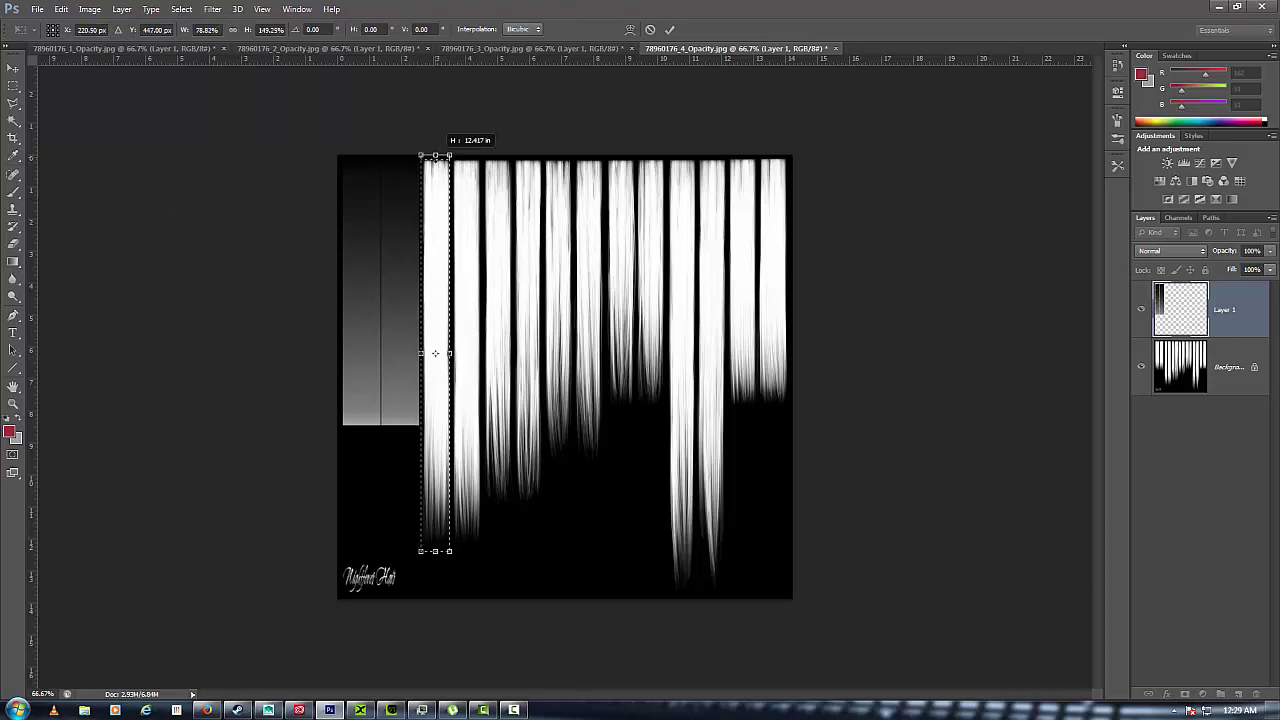
{"action": "key", "text": "Return"}
{"action": "key", "text": "g"}
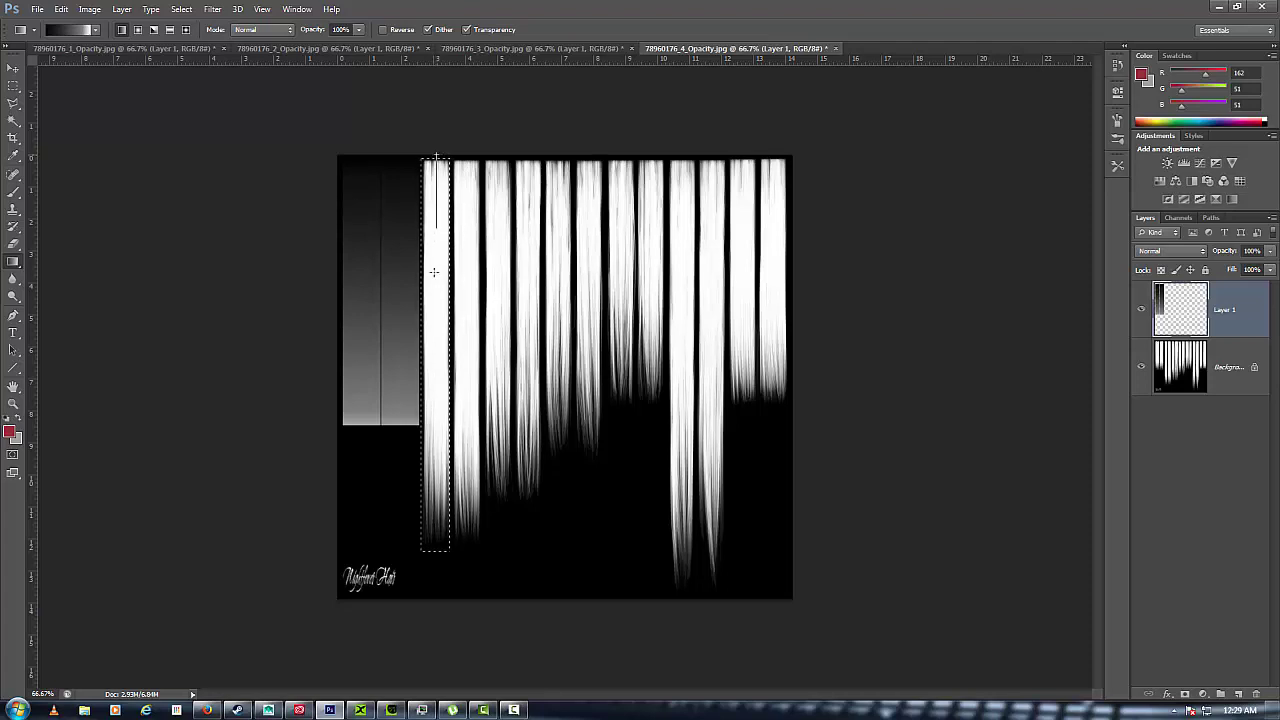
{"action": "left_click_drag", "start_coordinate": [416, 593], "coordinate": [416, 593], "text": "shift"}
Gradient-fill the next strip and shift the selection onto the following strip
{"action": "left_click", "coordinate": [14, 88]}
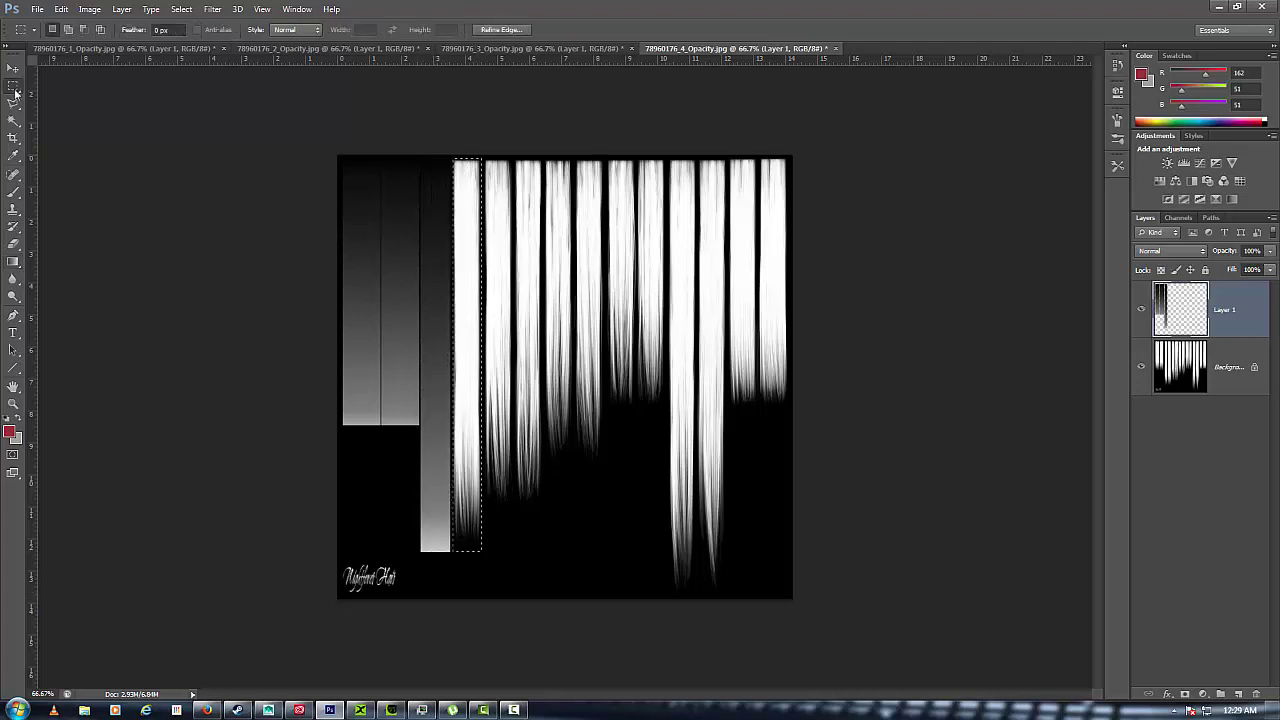
{"action": "left_click", "coordinate": [14, 262]}
{"action": "left_click_drag", "start_coordinate": [466, 613], "coordinate": [466, 613], "text": "shift"}
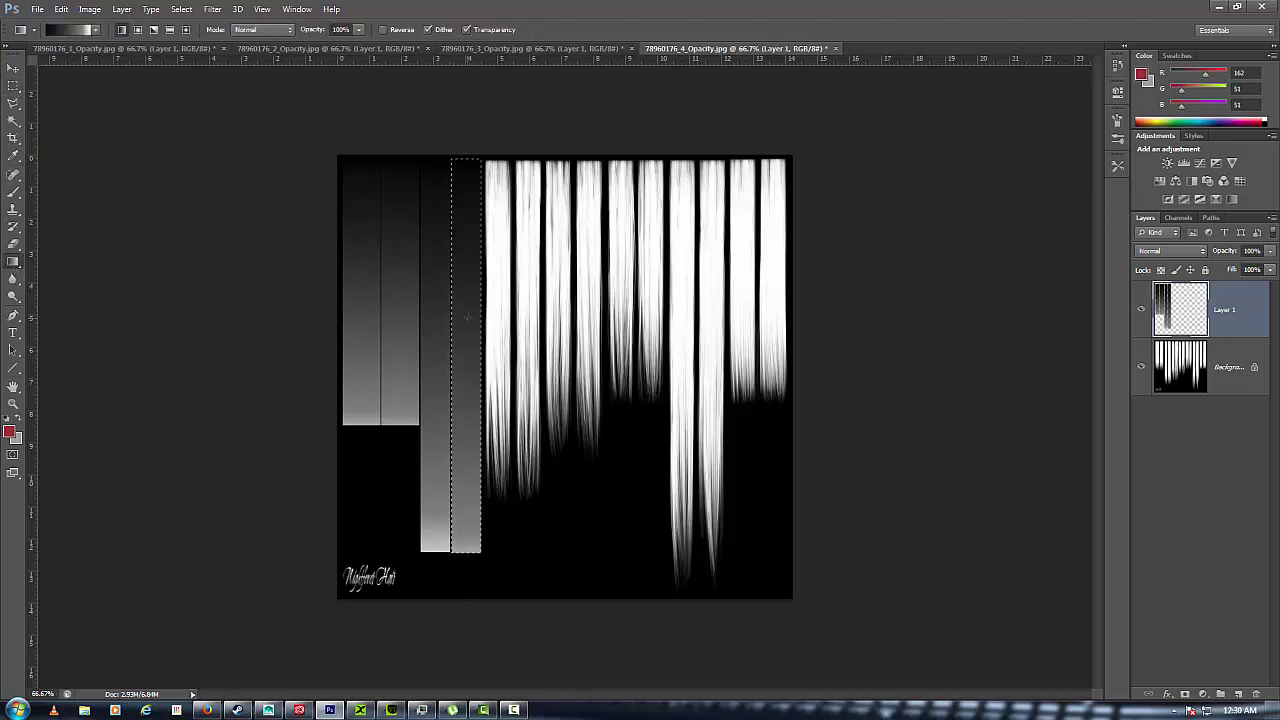
{"action": "left_click", "coordinate": [14, 88]}
{"action": "key", "text": "shift+Right"}
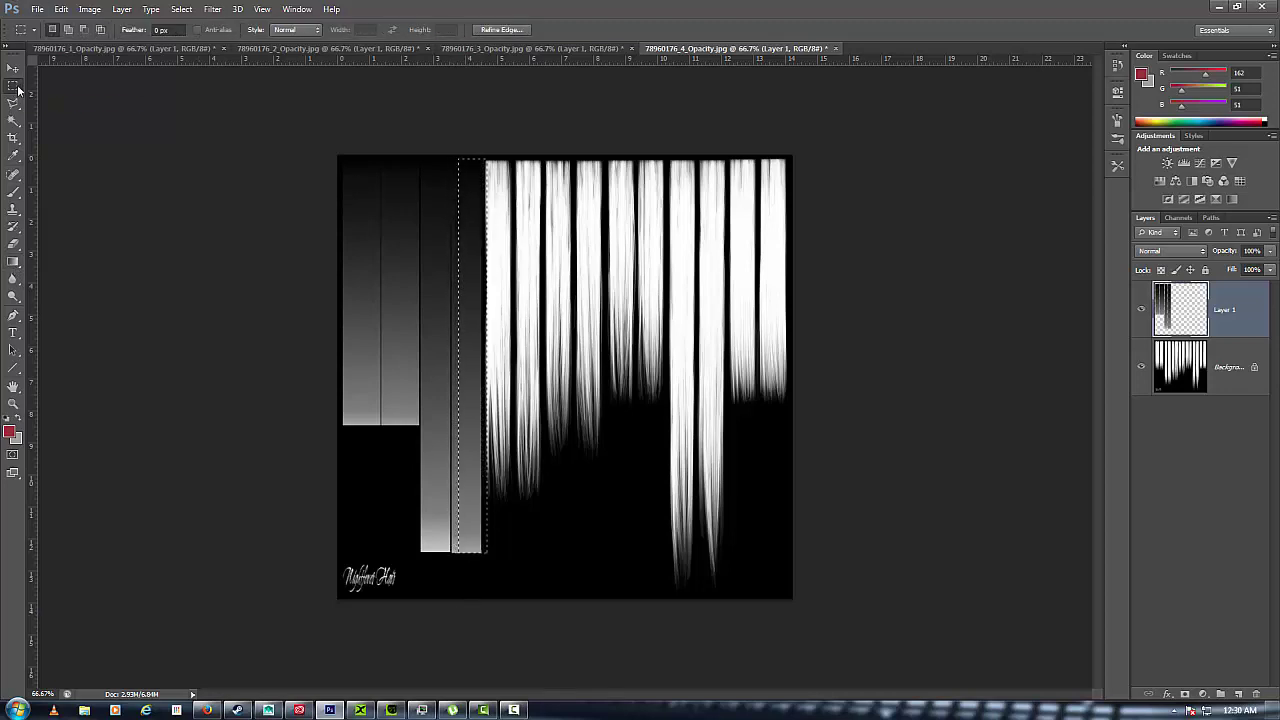
{"action": "key", "text": "shift+Right"}
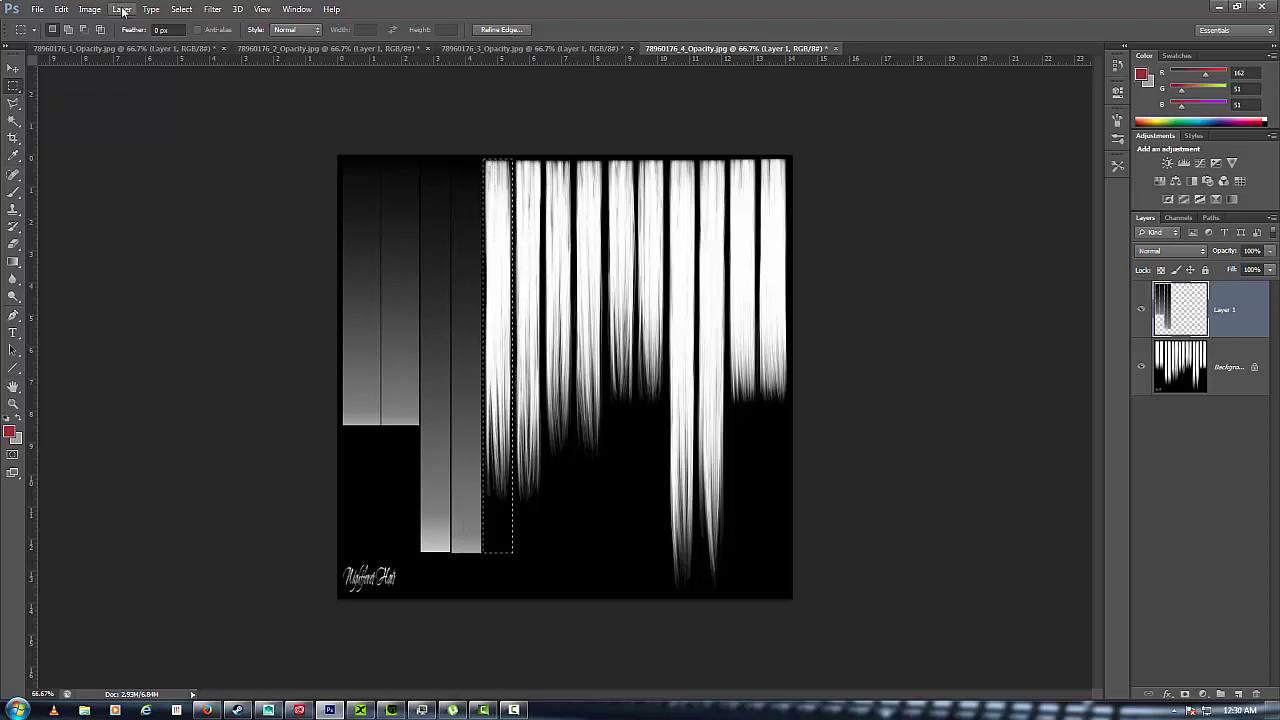
Shorten the selection to that strip's length and gradient-fill it and the next strip
{"action": "left_click", "coordinate": [181, 9]}
{"action": "left_click", "coordinate": [205, 203]}
{"action": "left_click_drag", "start_coordinate": [497, 552], "coordinate": [497, 503]}
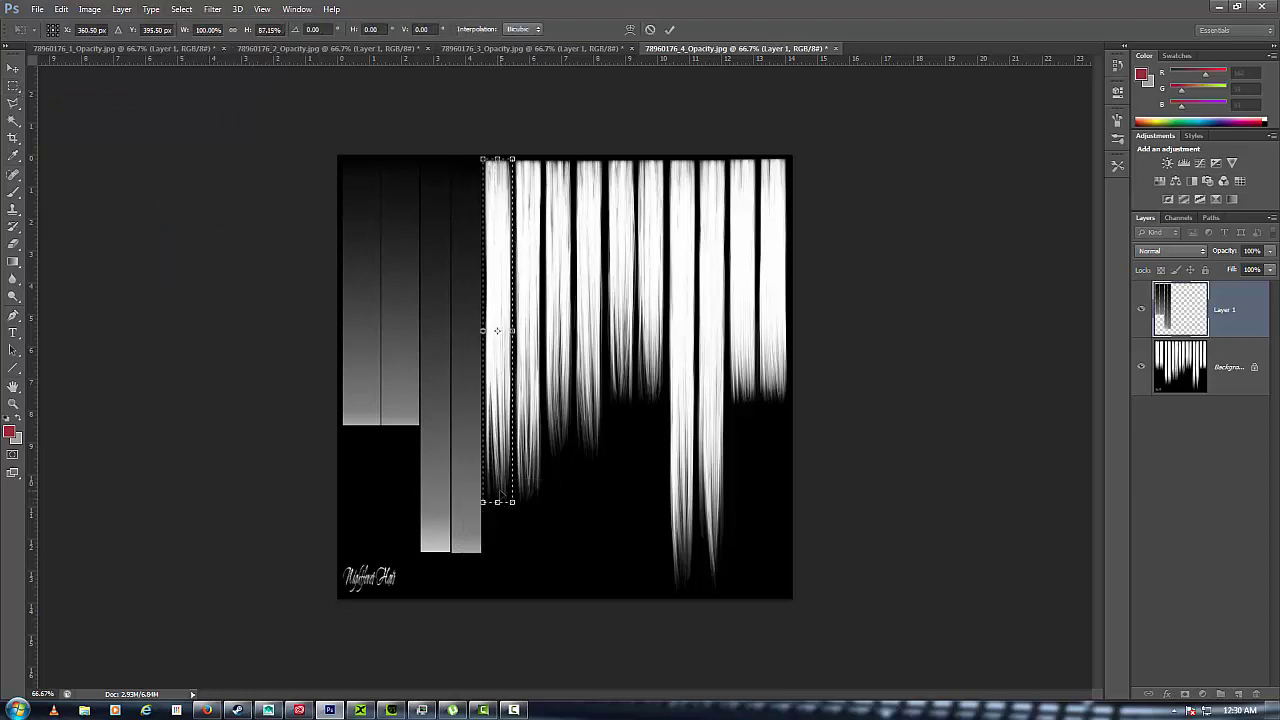
{"action": "key", "text": "Return"}
{"action": "key", "text": "g"}
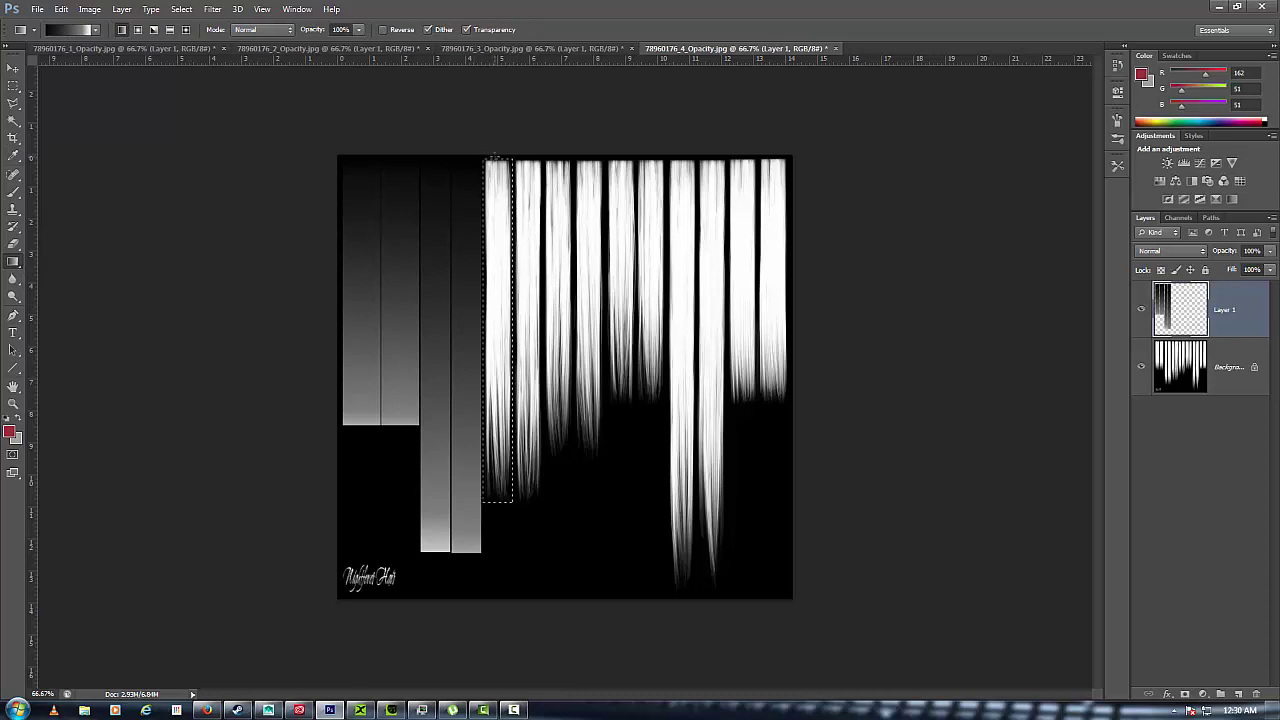
{"action": "left_click_drag", "start_coordinate": [494, 158], "coordinate": [494, 540]}
{"action": "left_click", "coordinate": [13, 86]}
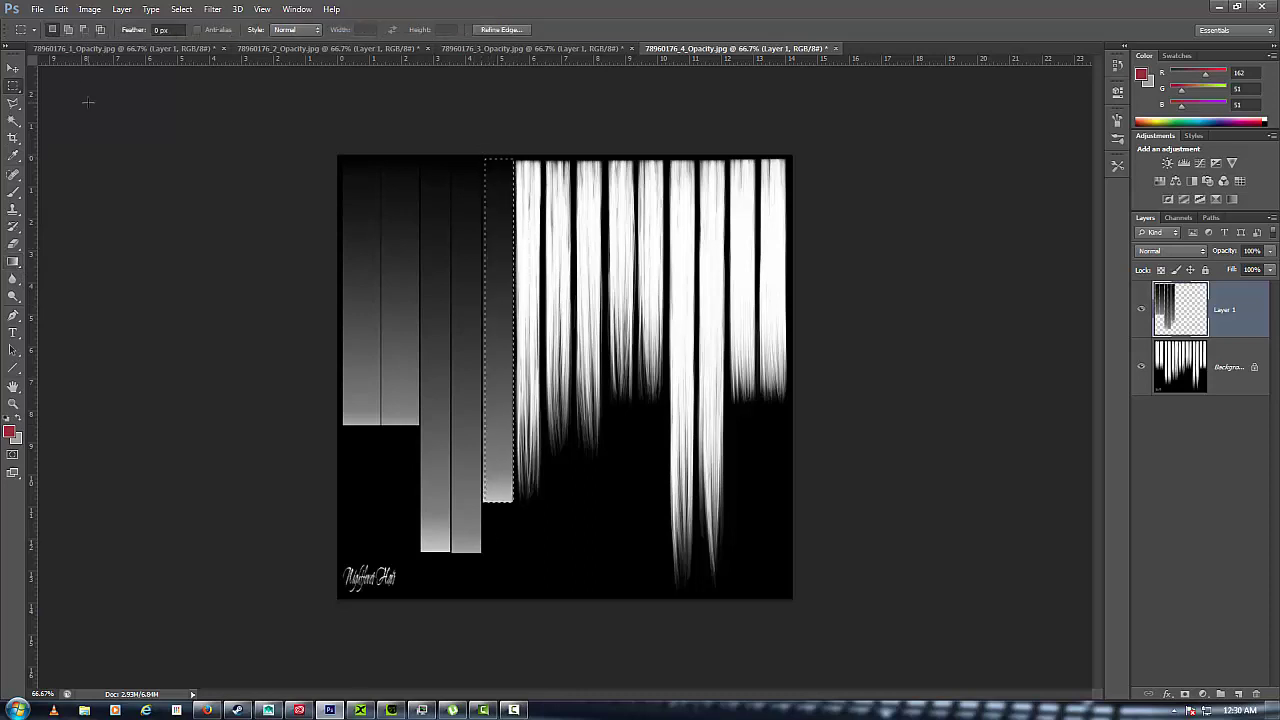
{"action": "left_click", "coordinate": [14, 262]}
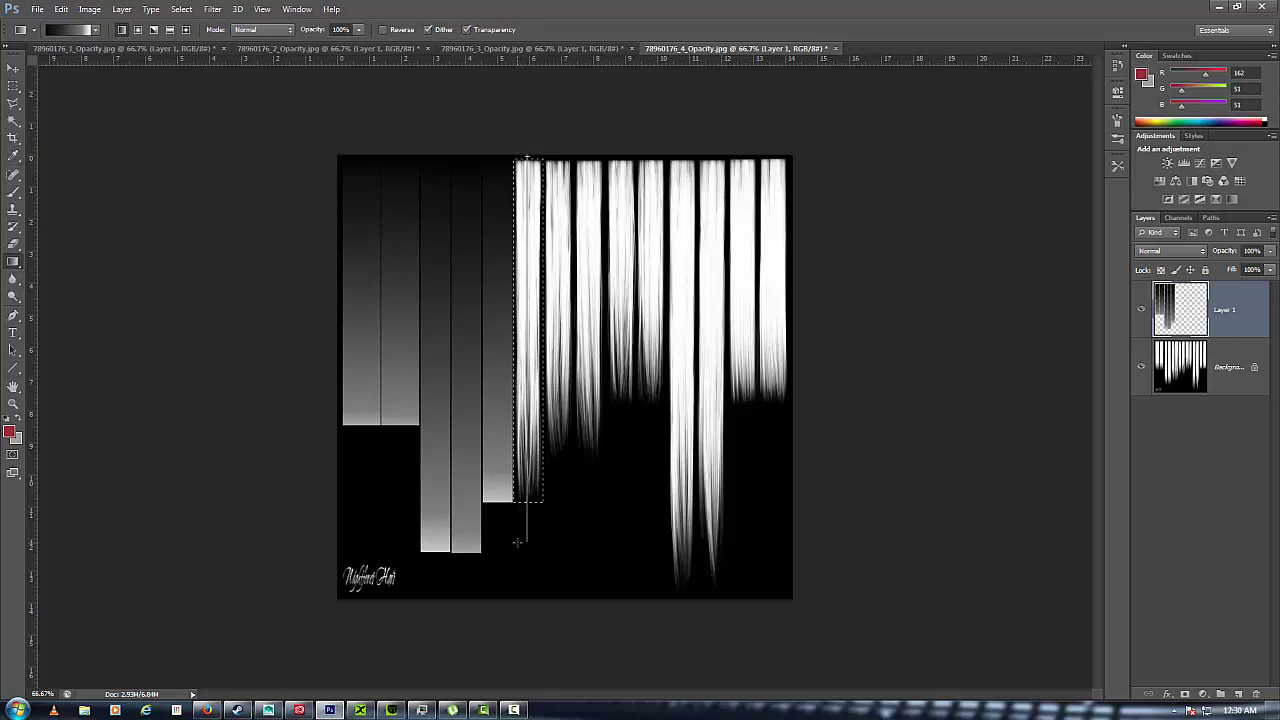
{"action": "left_click_drag", "start_coordinate": [517, 542], "coordinate": [514, 541]}
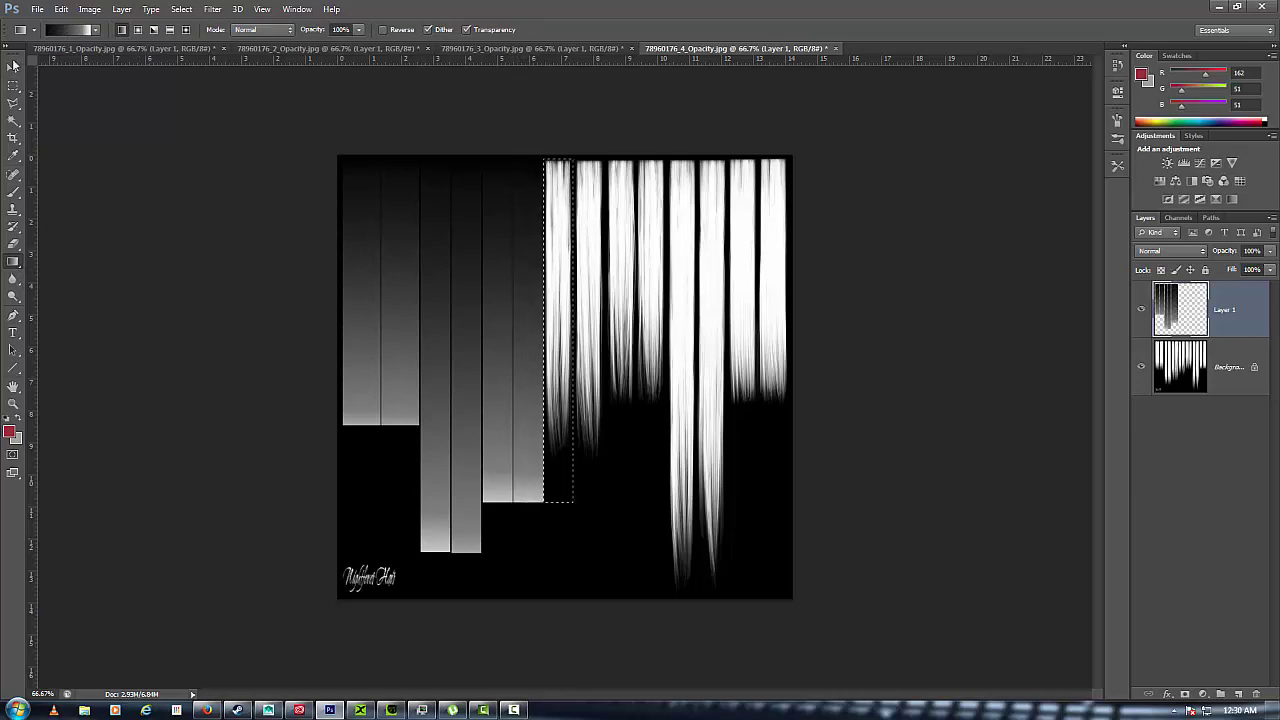
Shorten the selection to the strip's length and fill it with a dark-to-grey gradient
{"action": "left_click", "coordinate": [181, 9]}
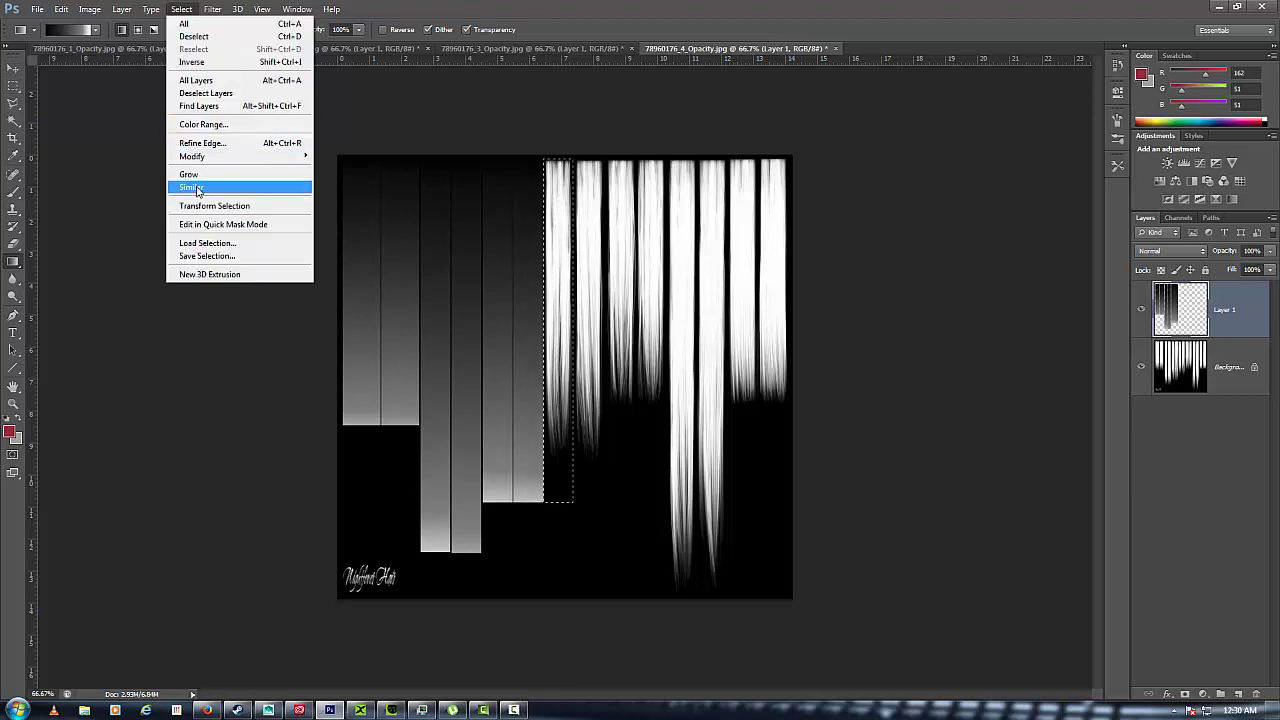
{"action": "left_click", "coordinate": [212, 206]}
{"action": "key", "text": "Right"}
{"action": "key", "text": "Right"}
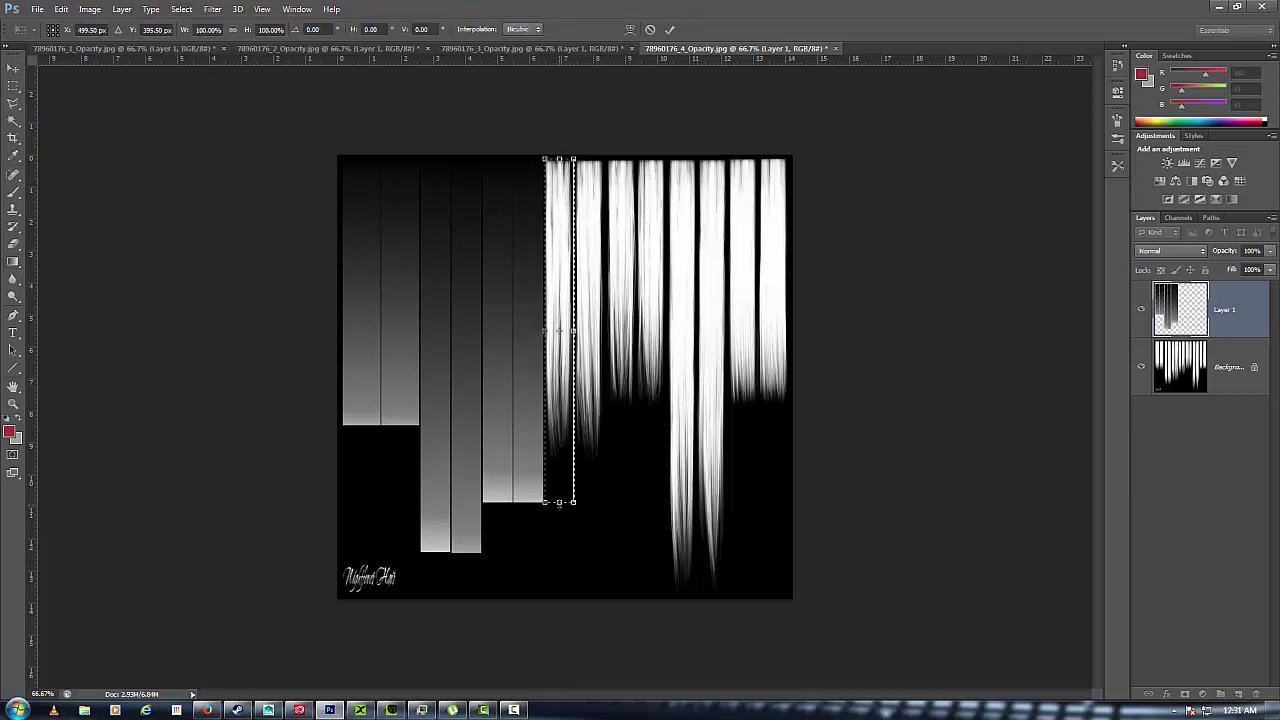
{"action": "left_click_drag", "start_coordinate": [558, 502], "coordinate": [558, 458]}
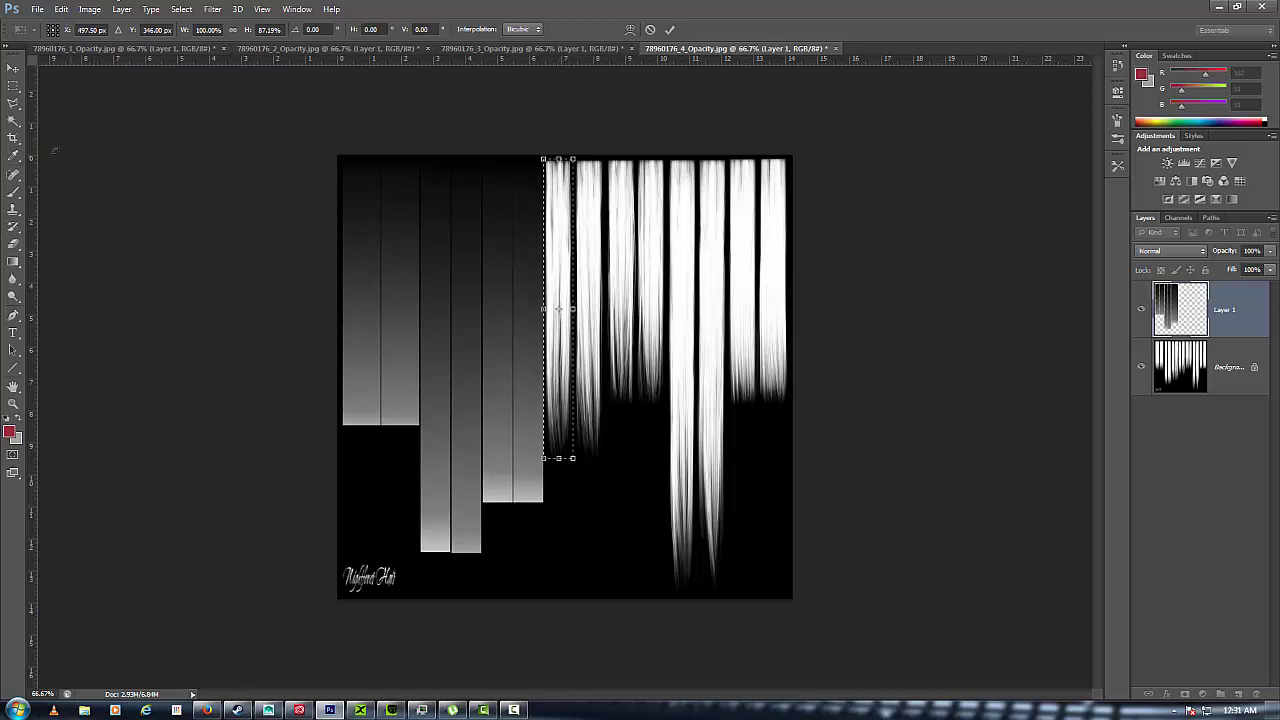
{"action": "key", "text": "Return"}
{"action": "key", "text": "g"}
{"action": "left_click_drag", "start_coordinate": [215, 417], "coordinate": [246, 424]}
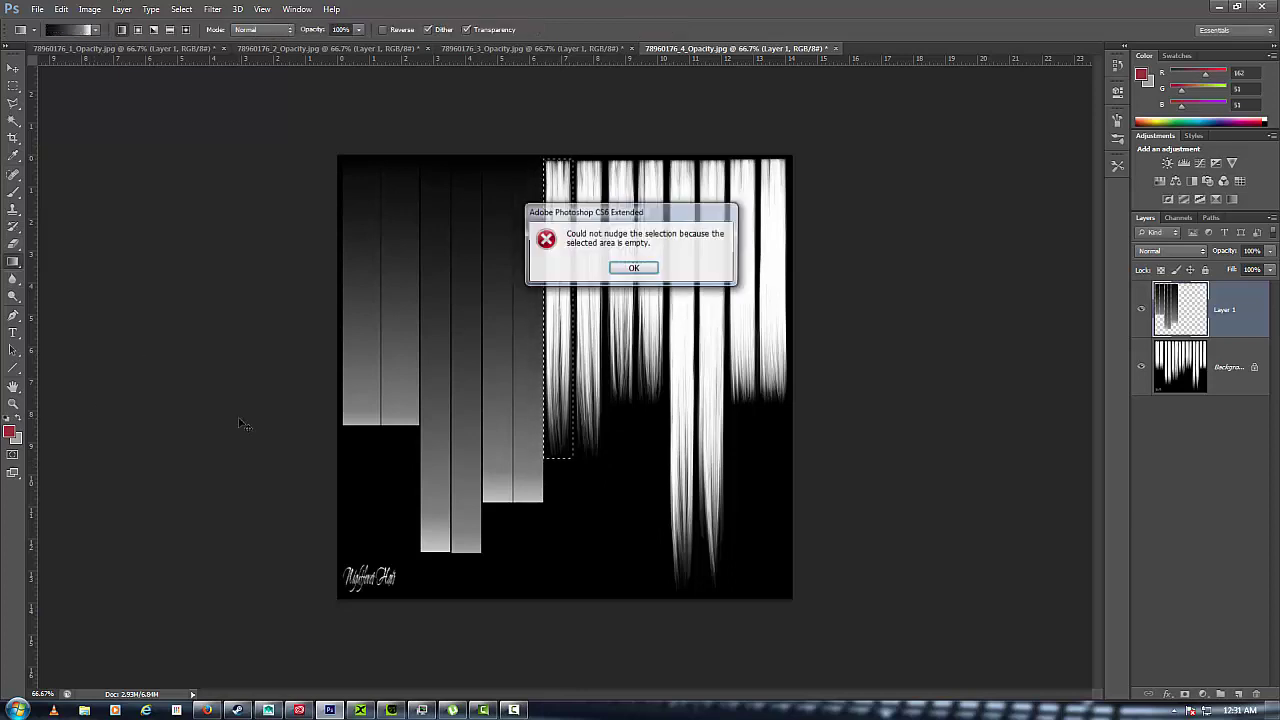
{"action": "left_click", "coordinate": [623, 266]}
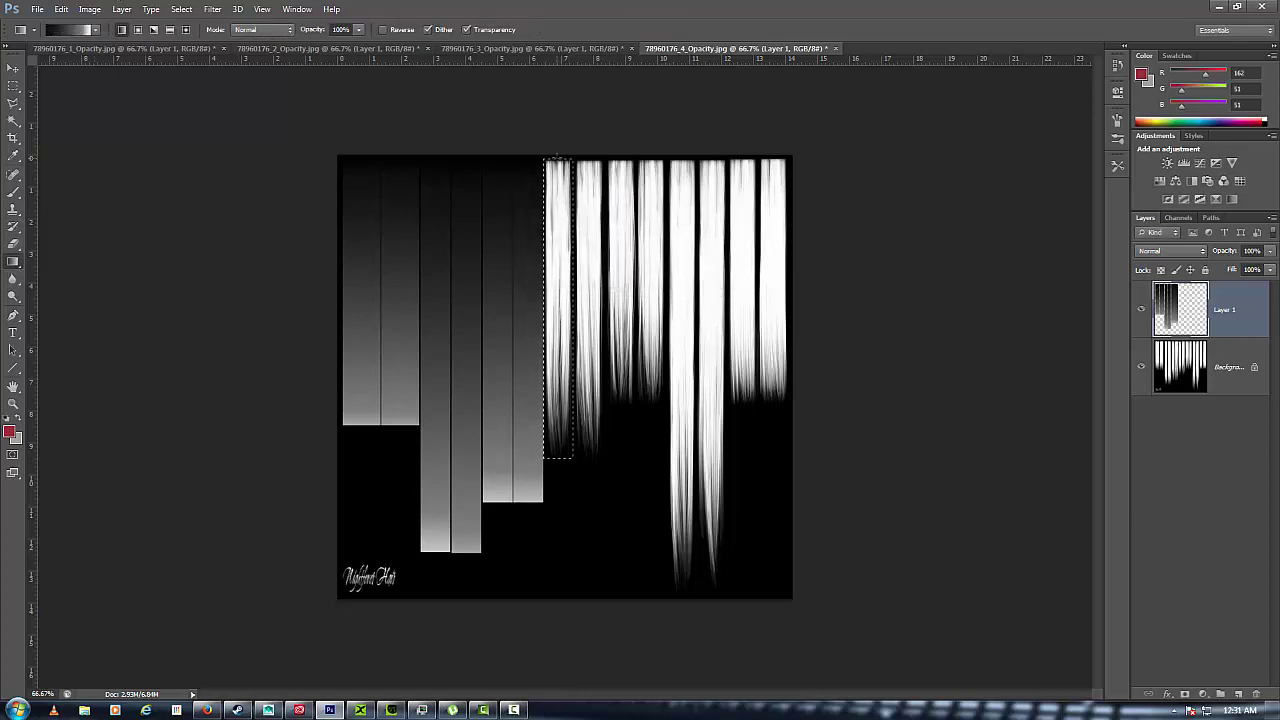
{"action": "left_click_drag", "start_coordinate": [561, 515], "coordinate": [566, 479]}
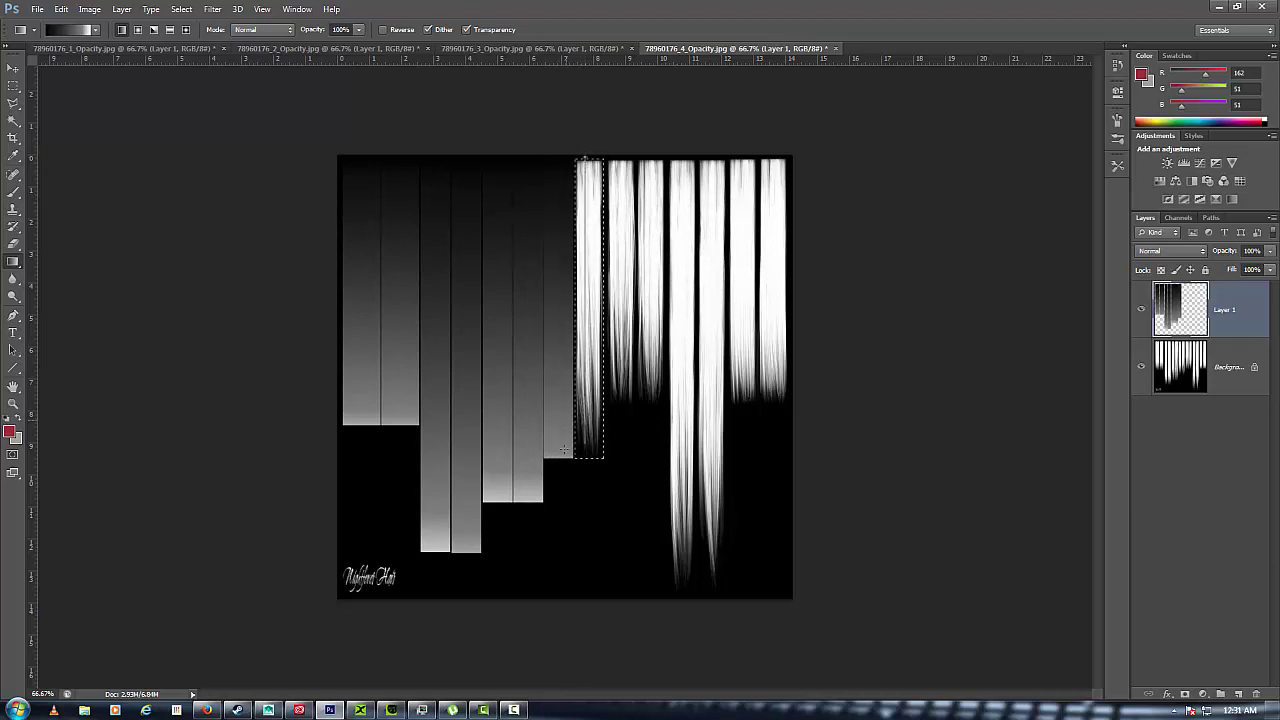
Fill the next strip, then move the selection to the following strip and shorten it
{"action": "left_click_drag", "start_coordinate": [561, 494], "coordinate": [561, 494]}
{"action": "left_click_drag", "start_coordinate": [566, 284], "coordinate": [598, 284]}
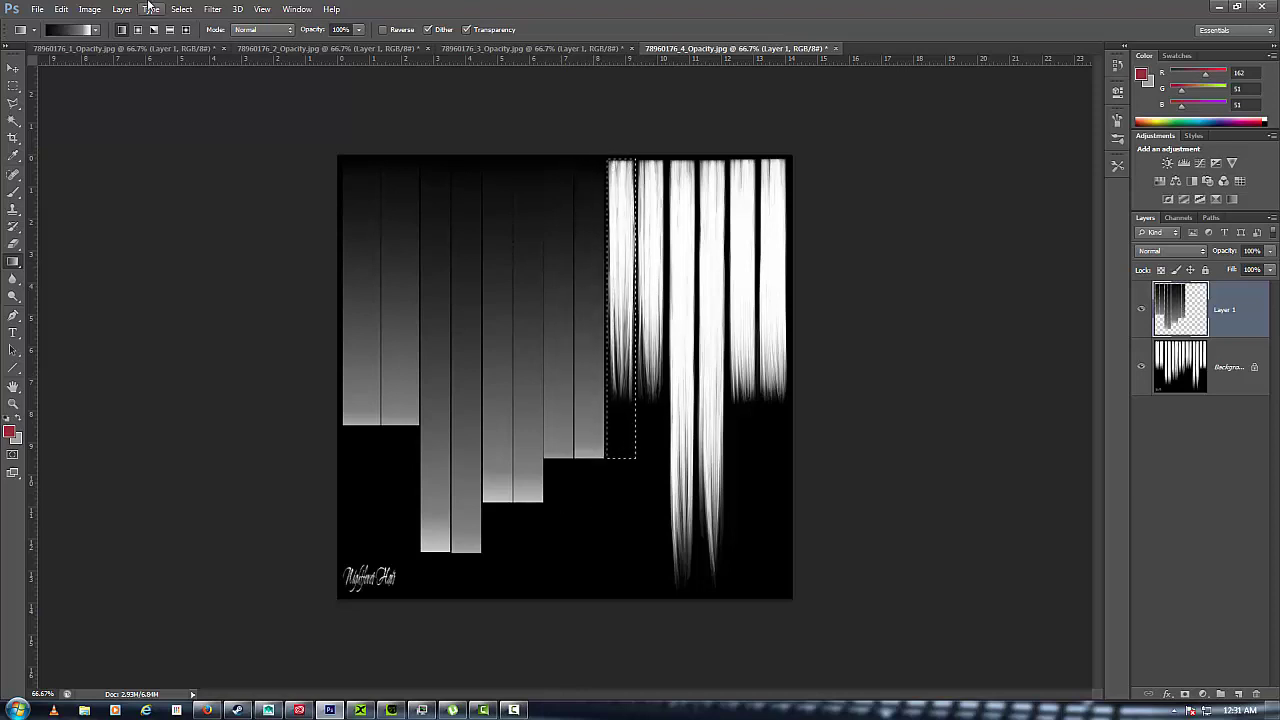
{"action": "left_click", "coordinate": [181, 9]}
{"action": "left_click", "coordinate": [214, 203]}
{"action": "left_click_drag", "start_coordinate": [620, 459], "coordinate": [620, 401]}
{"action": "key", "text": "Return"}
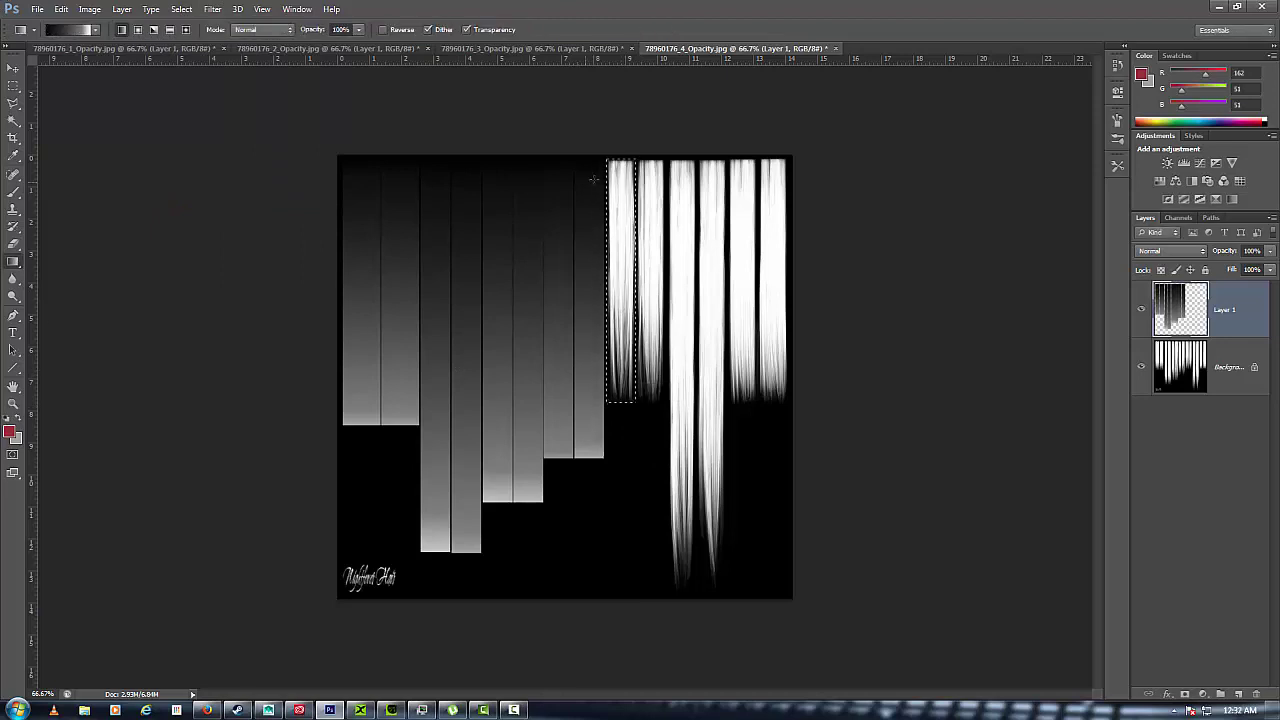
Fill two more strips with dark-to-light gradients, shifting the selection right after each
{"action": "left_click_drag", "start_coordinate": [615, 163], "coordinate": [615, 440]}
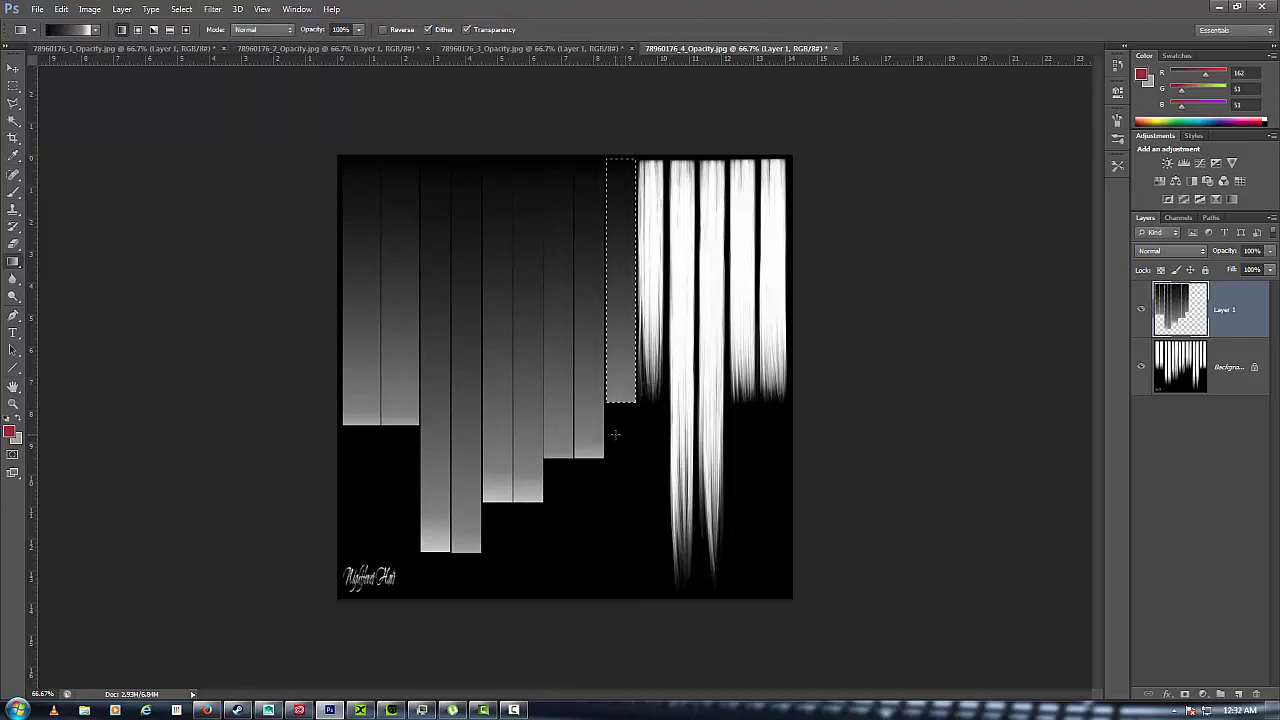
{"action": "key", "text": "shift+Right"}
{"action": "key", "text": "shift+Right"}
{"action": "key", "text": "shift+Right"}
{"action": "left_click_drag", "start_coordinate": [652, 155], "coordinate": [654, 464]}
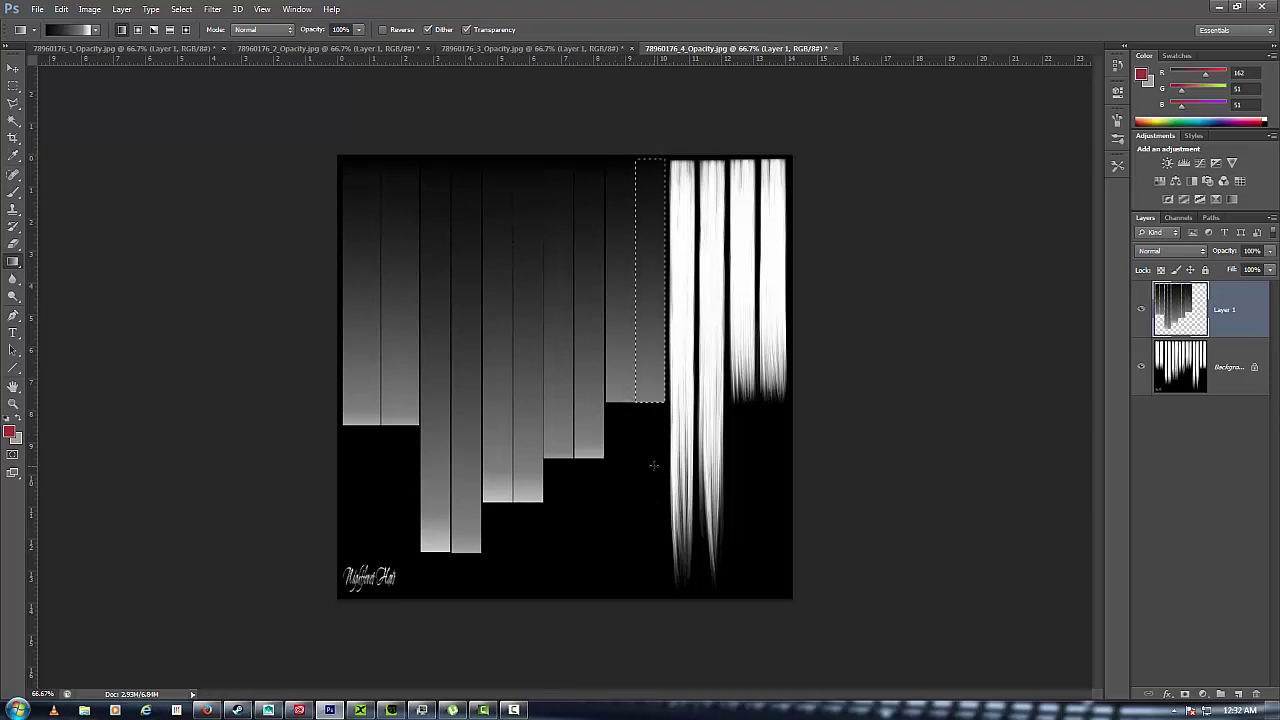
{"action": "key", "text": "shift+Right"}
{"action": "key", "text": "shift+Right"}
{"action": "key", "text": "shift+Right"}
Stretch the selection to the canvas bottom and gray-gradient that strip and the next
{"action": "left_click", "coordinate": [181, 9]}
{"action": "left_click", "coordinate": [205, 212]}
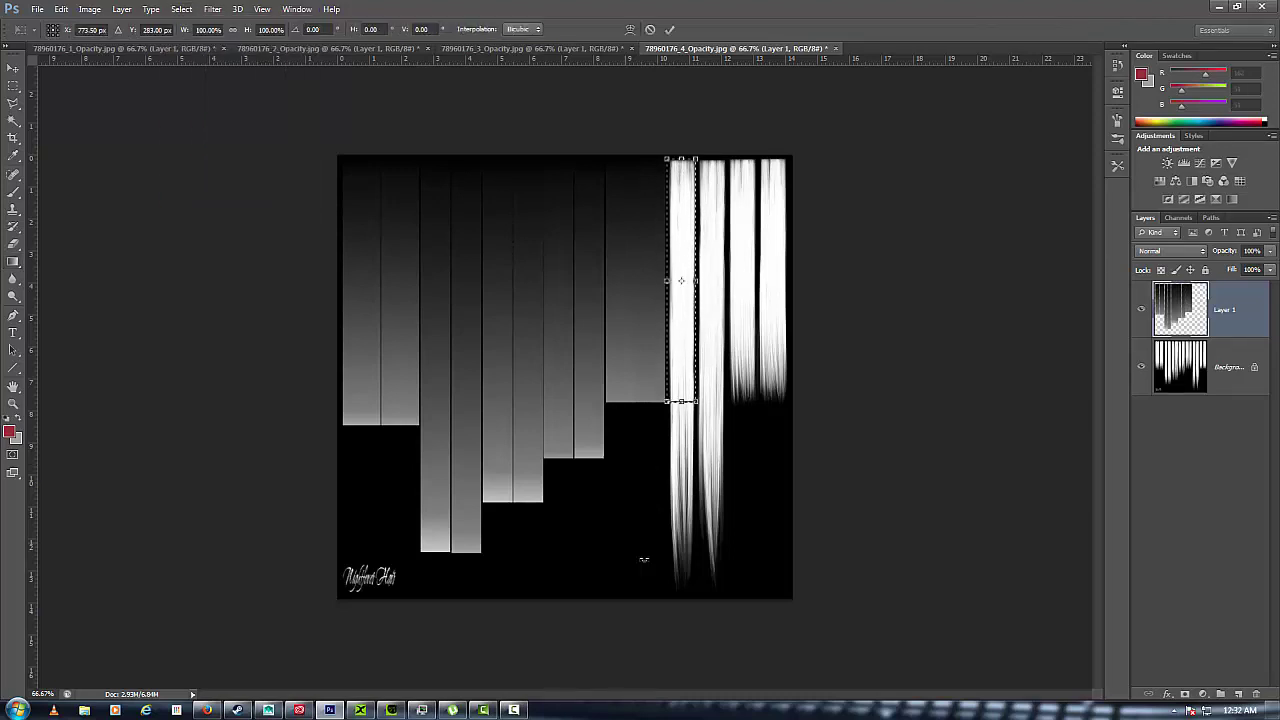
{"action": "left_click_drag", "start_coordinate": [681, 401], "coordinate": [681, 596]}
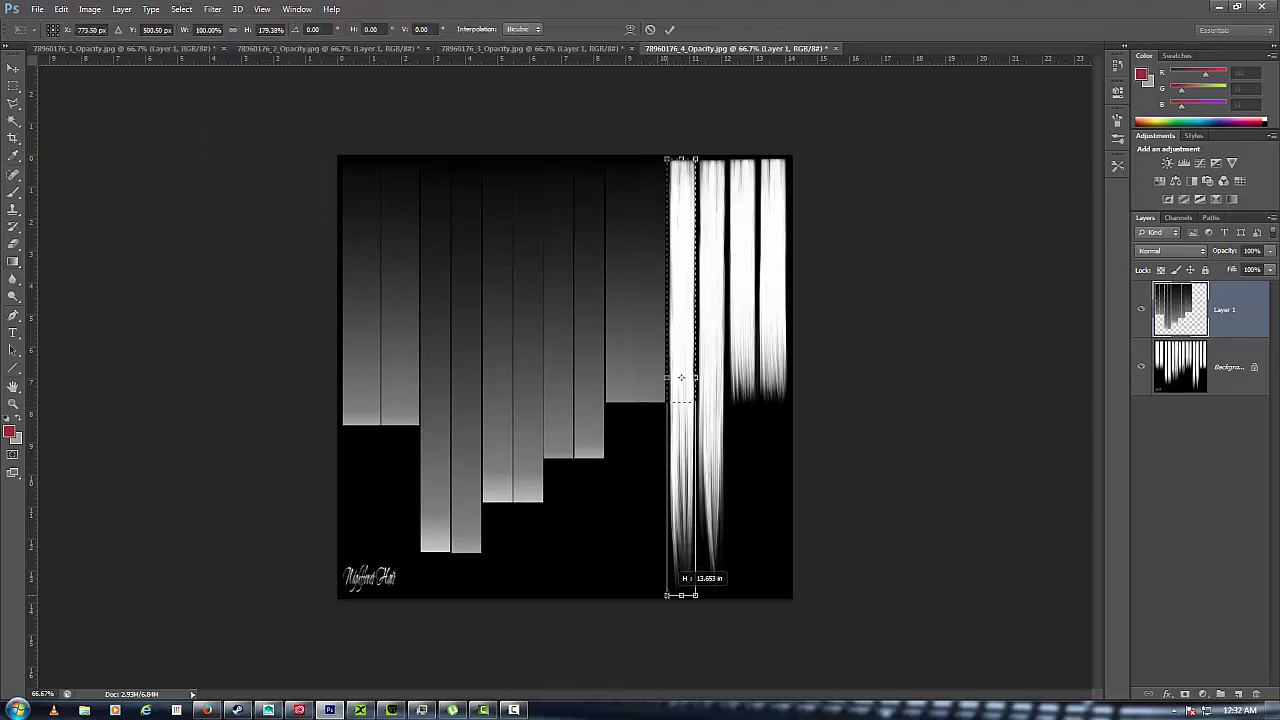
{"action": "key", "text": "Return"}
{"action": "key", "text": "g"}
{"action": "left_click_drag", "start_coordinate": [681, 165], "coordinate": [683, 594]}
{"action": "key", "text": "shift+Right"}
{"action": "key", "text": "shift+Right"}
{"action": "key", "text": "shift+Right"}
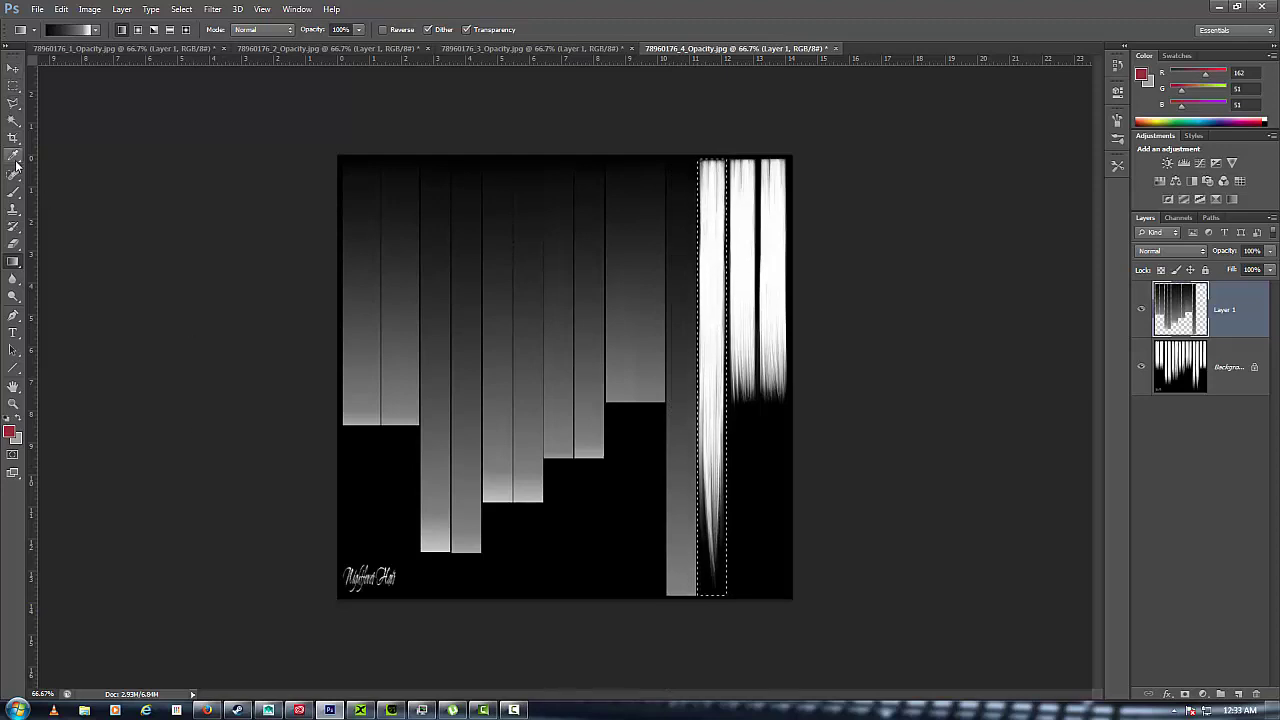
{"action": "left_click_drag", "start_coordinate": [716, 156], "coordinate": [710, 651]}
Shorten the selection to the strand's length and fade the last two strips to gray
{"action": "left_click_drag", "start_coordinate": [705, 455], "coordinate": [734, 452]}
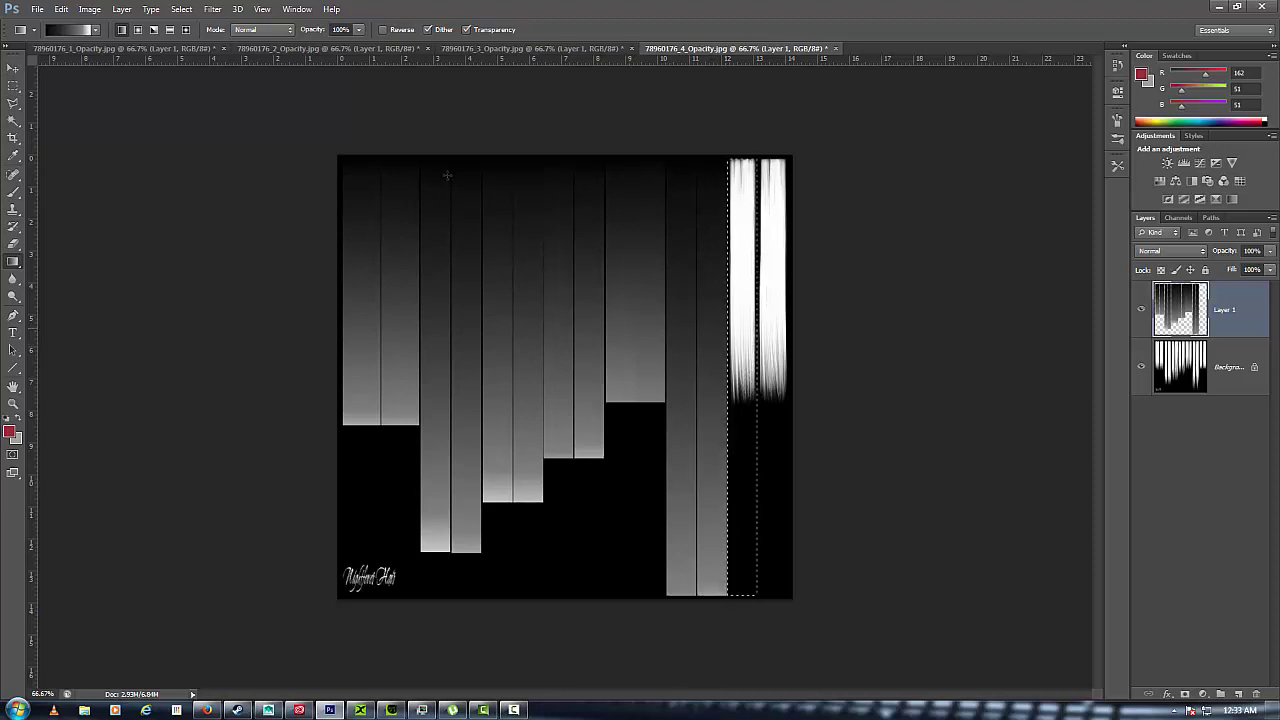
{"action": "left_click", "coordinate": [181, 9]}
{"action": "left_click", "coordinate": [214, 206]}
{"action": "left_click_drag", "start_coordinate": [742, 595], "coordinate": [743, 409]}
{"action": "key", "text": "Return"}
{"action": "key", "text": "g"}
{"action": "left_click_drag", "start_coordinate": [741, 157], "coordinate": [746, 531]}
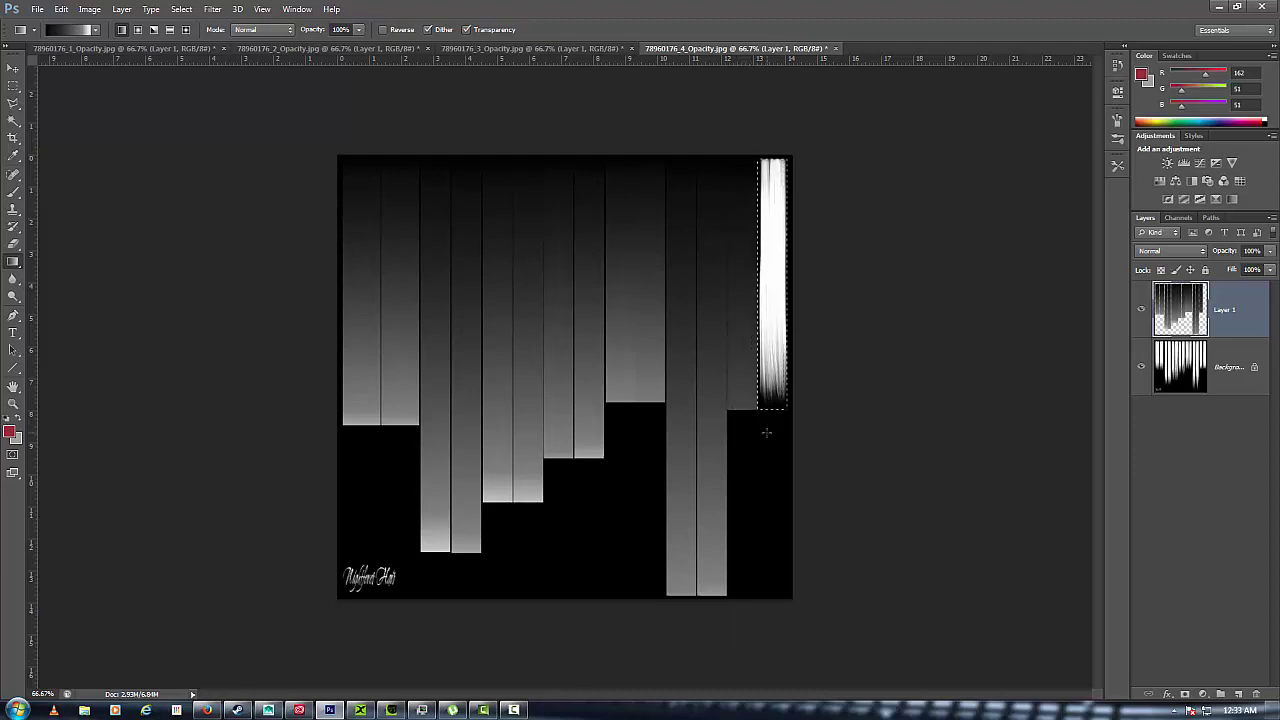
{"action": "left_click_drag", "start_coordinate": [773, 156], "coordinate": [759, 482]}
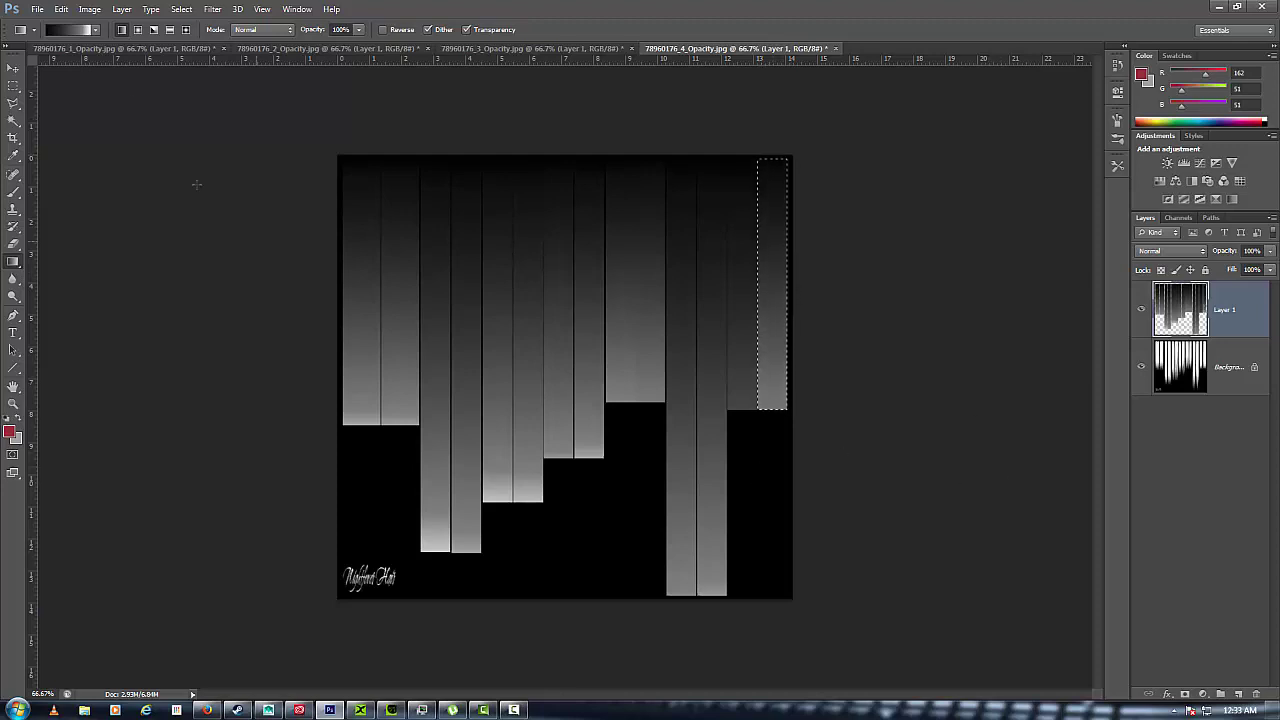
Save the gradient map as a PNG in the Desktop 'hair' folder, then switch to iClone
{"action": "left_click", "coordinate": [37, 9]}
{"action": "left_click", "coordinate": [110, 168]}
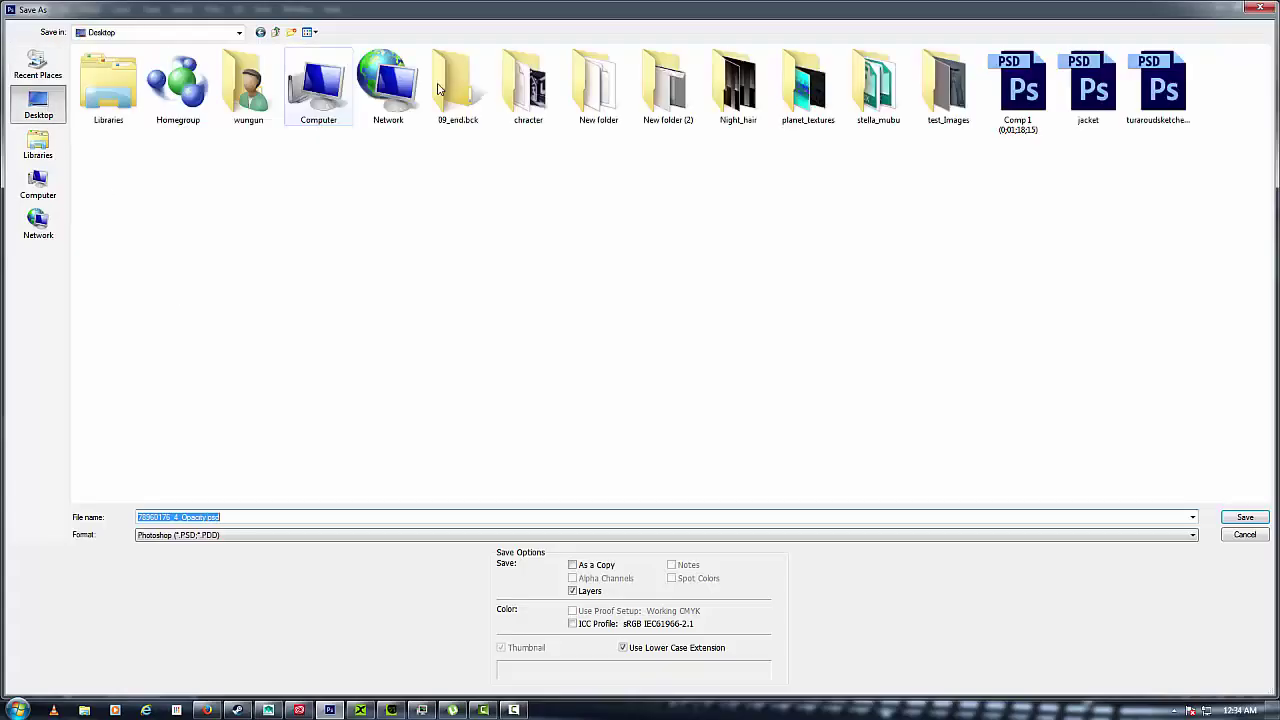
{"action": "left_click", "coordinate": [723, 112]}
{"action": "double_click", "coordinate": [723, 112]}
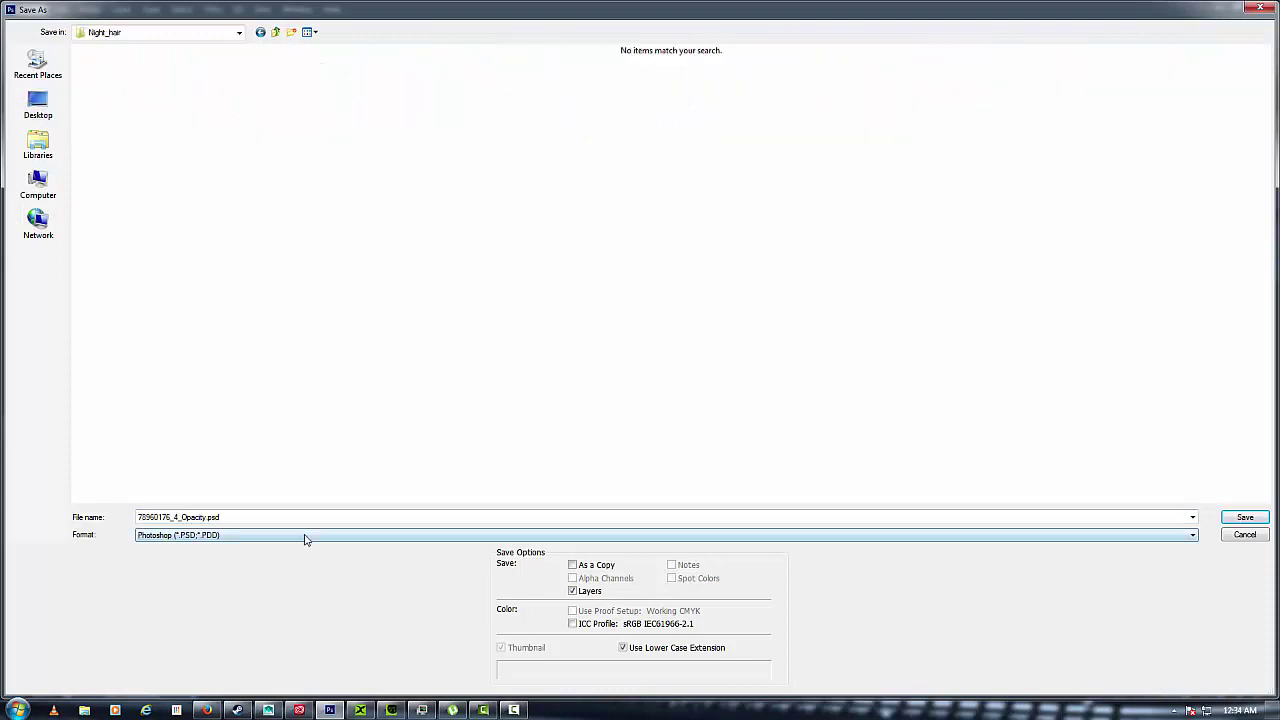
{"action": "left_click", "coordinate": [306, 534]}
{"action": "left_click", "coordinate": [480, 476]}
{"action": "left_click", "coordinate": [1244, 517]}
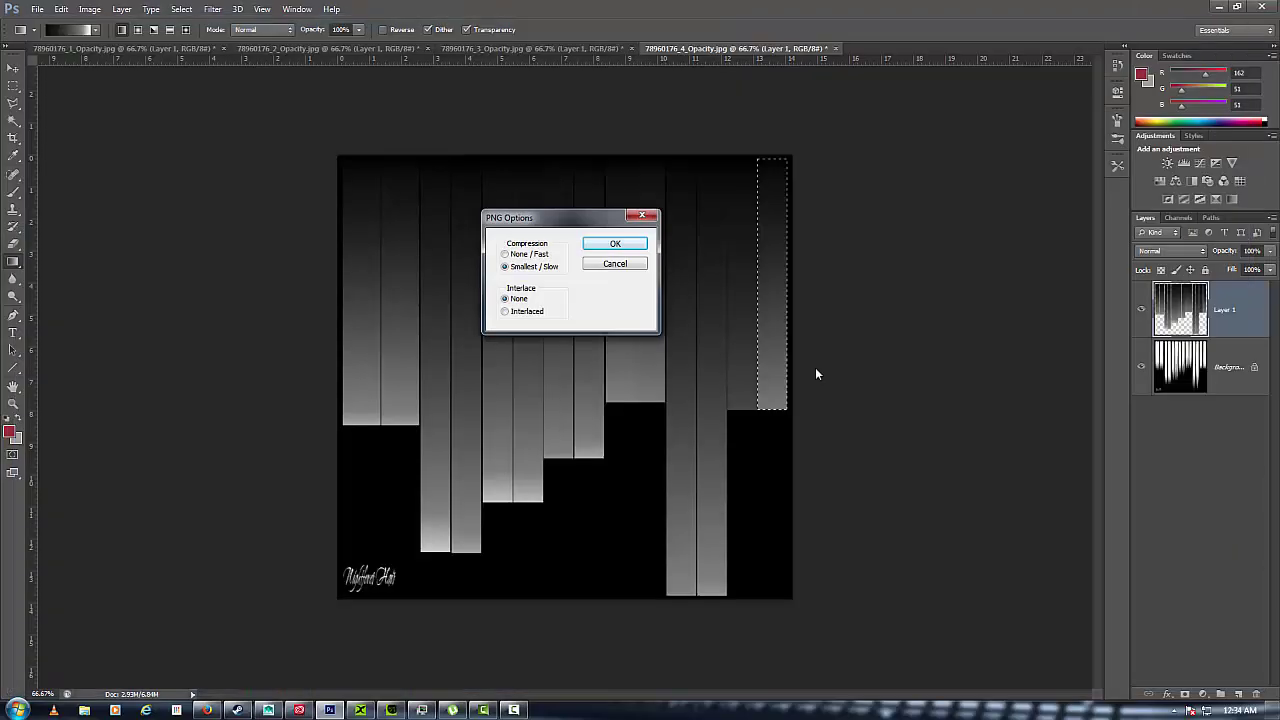
{"action": "key", "text": "Return"}
{"action": "left_click", "coordinate": [392, 710]}
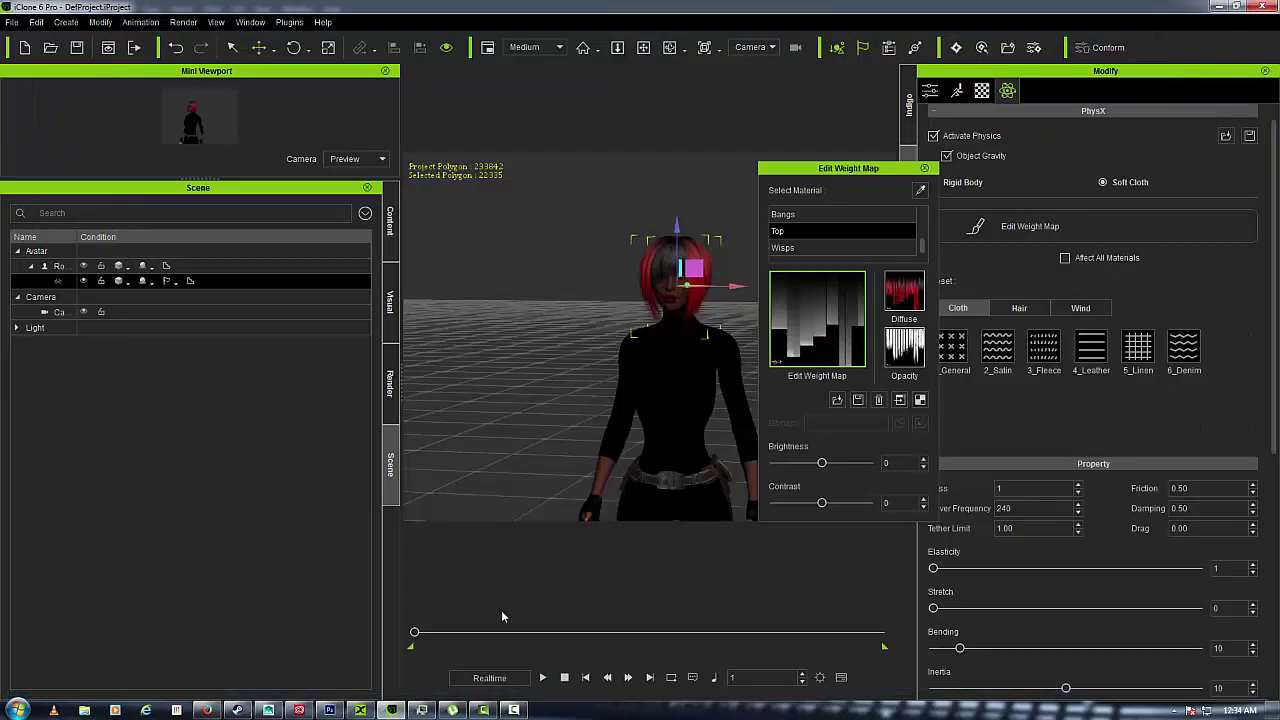
Preview the hair, set the weight map brightness to -22, and replay from the start
{"action": "left_click", "coordinate": [544, 678]}
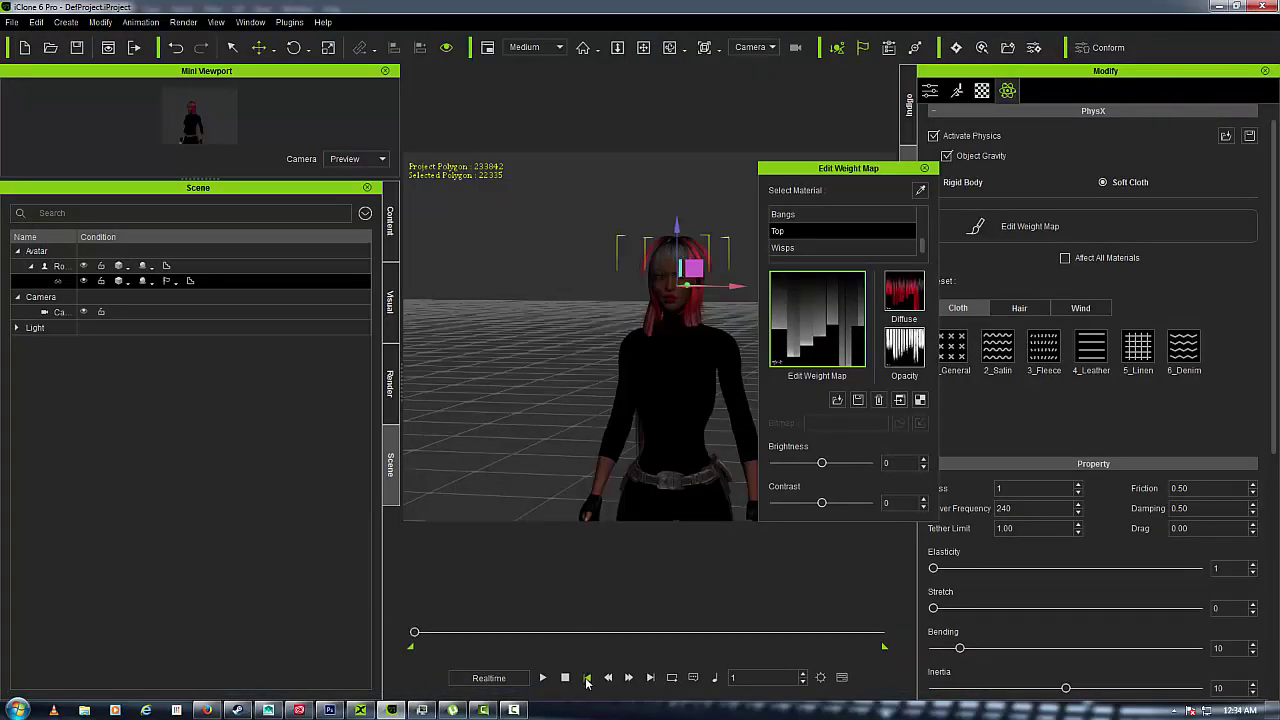
{"action": "left_click", "coordinate": [586, 678]}
{"action": "left_click_drag", "start_coordinate": [821, 459], "coordinate": [811, 462]}
{"action": "left_click", "coordinate": [543, 678]}
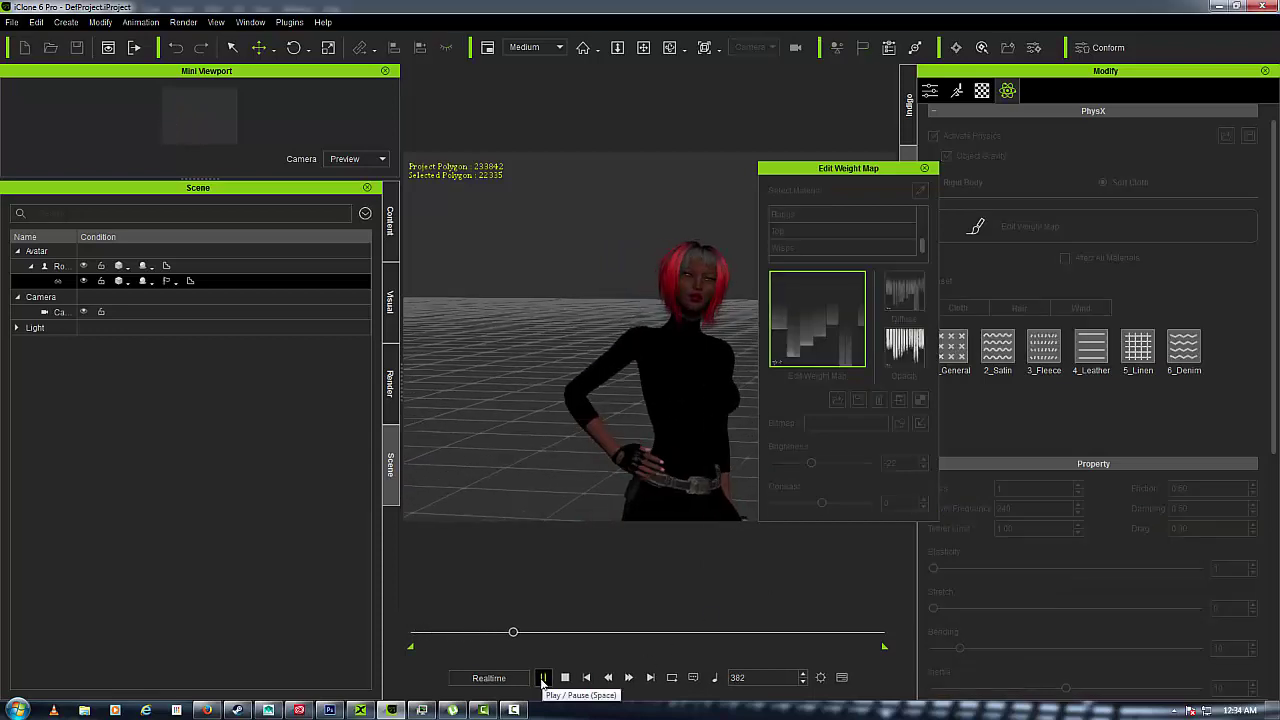
{"action": "left_click", "coordinate": [543, 678]}
{"action": "left_click", "coordinate": [586, 678]}
Lower the weight map contrast to -15, replay the animation, then select the Wisps material
{"action": "left_click_drag", "start_coordinate": [822, 502], "coordinate": [814, 502]}
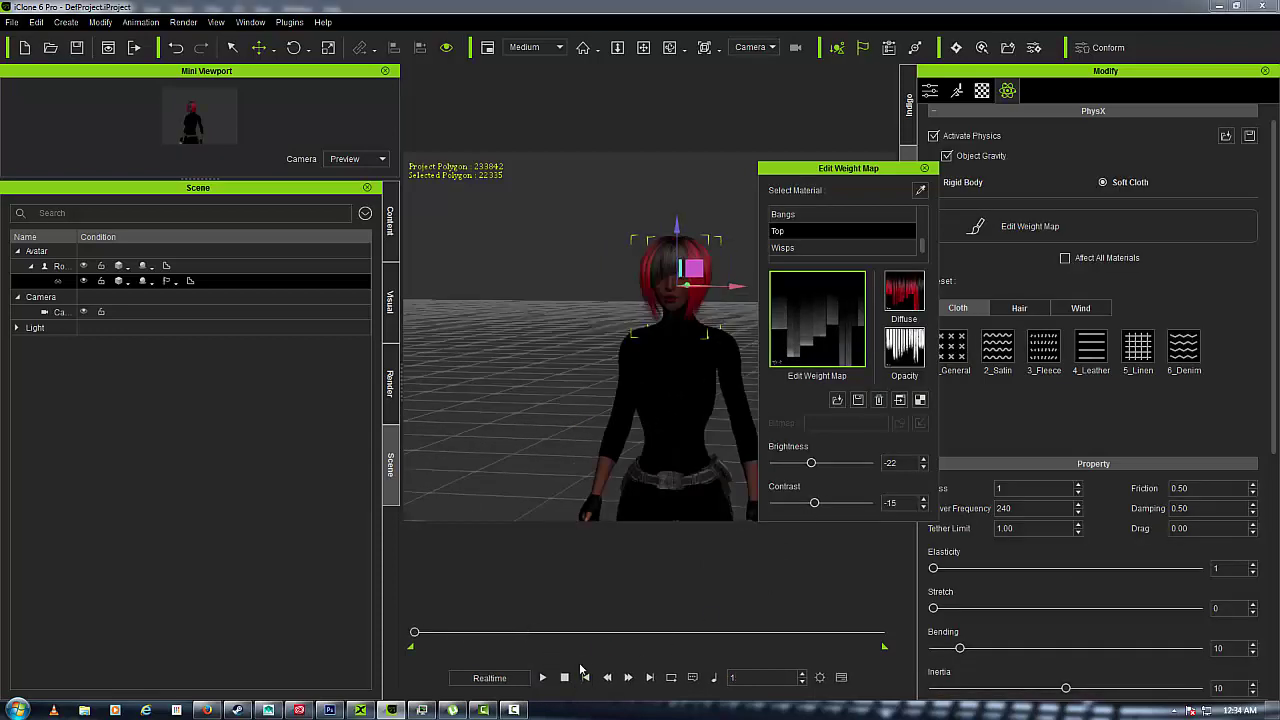
{"action": "left_click", "coordinate": [543, 678]}
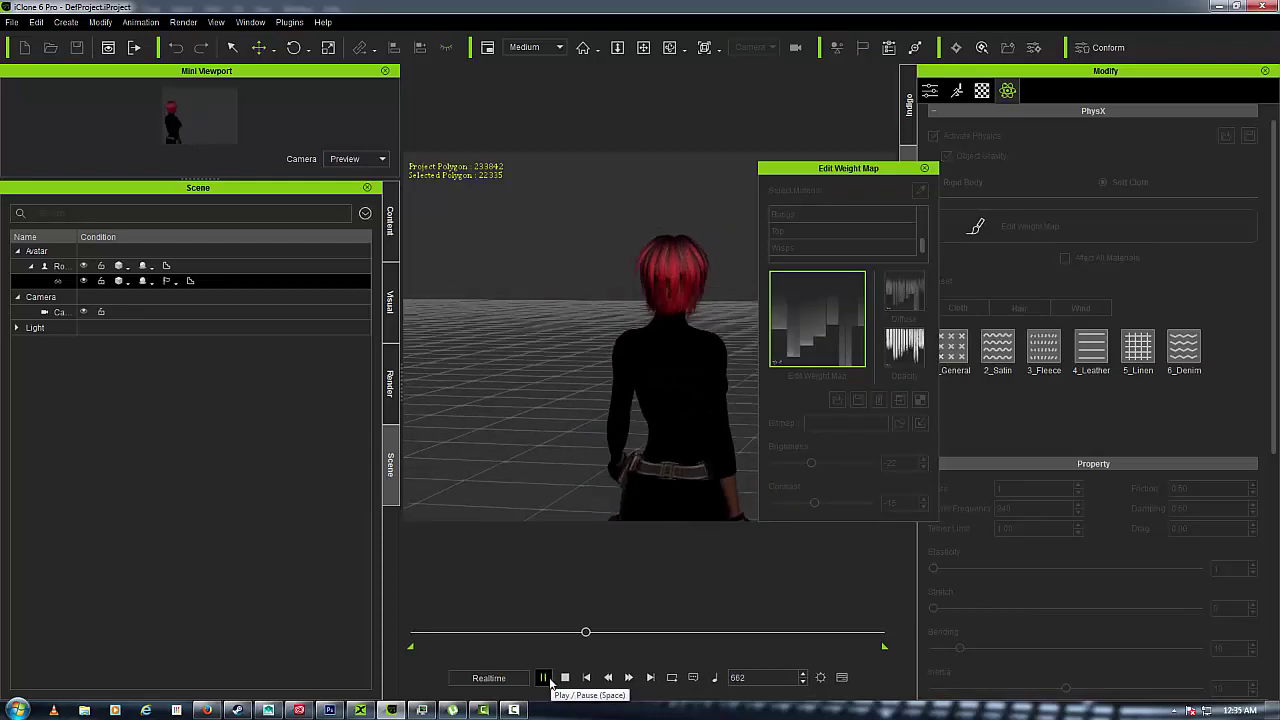
{"action": "left_click", "coordinate": [564, 678]}
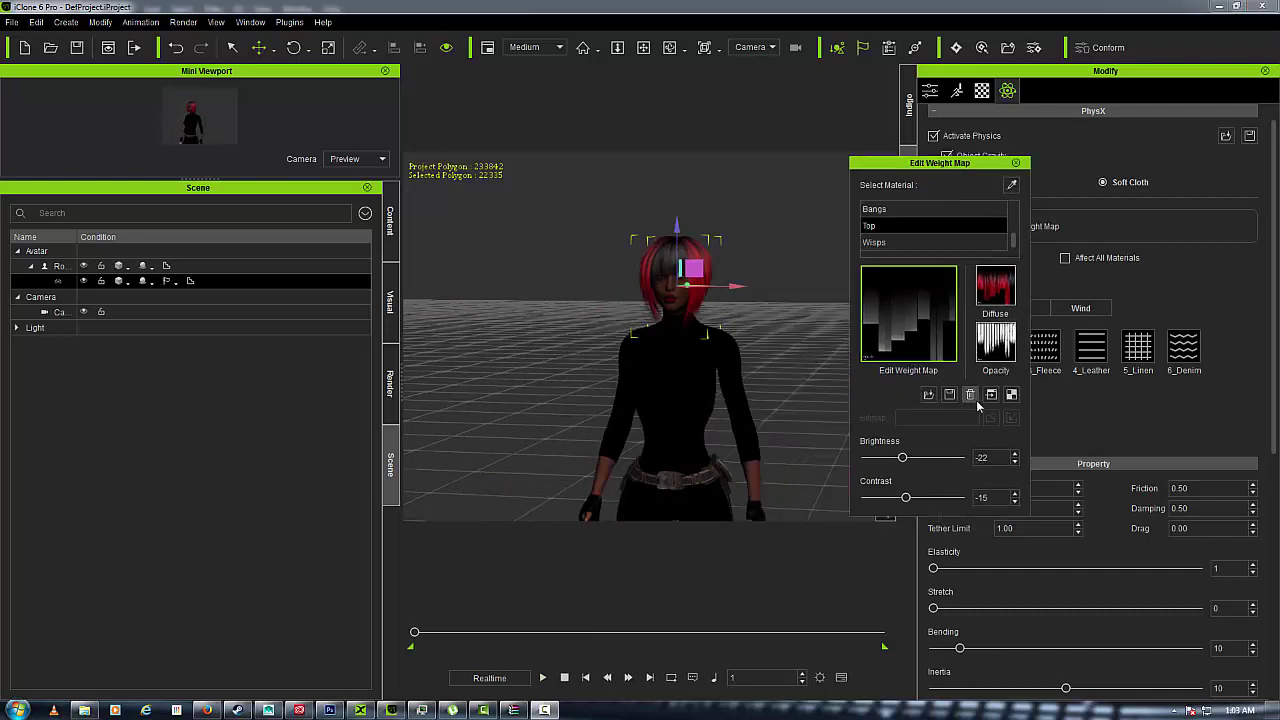
{"action": "left_click", "coordinate": [875, 242]}
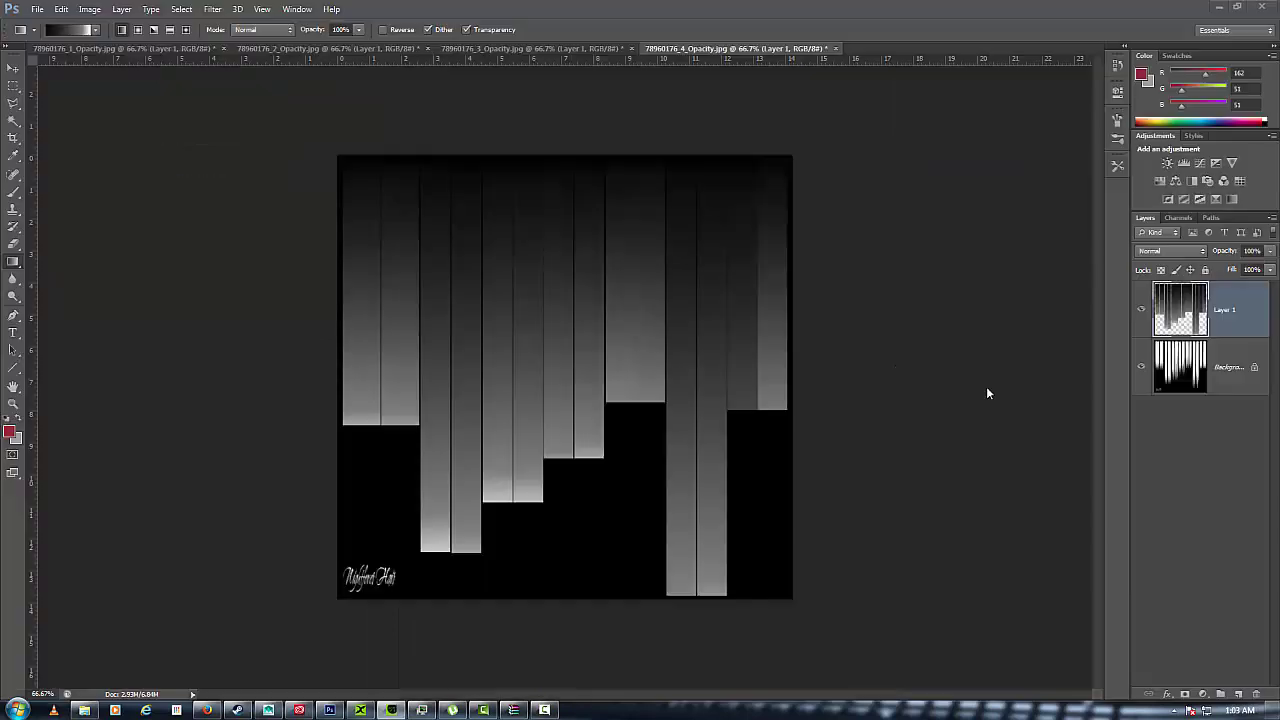
Select the first hair strand and fill it and the second with dark-to-grey gradients
{"action": "left_click", "coordinate": [14, 90]}
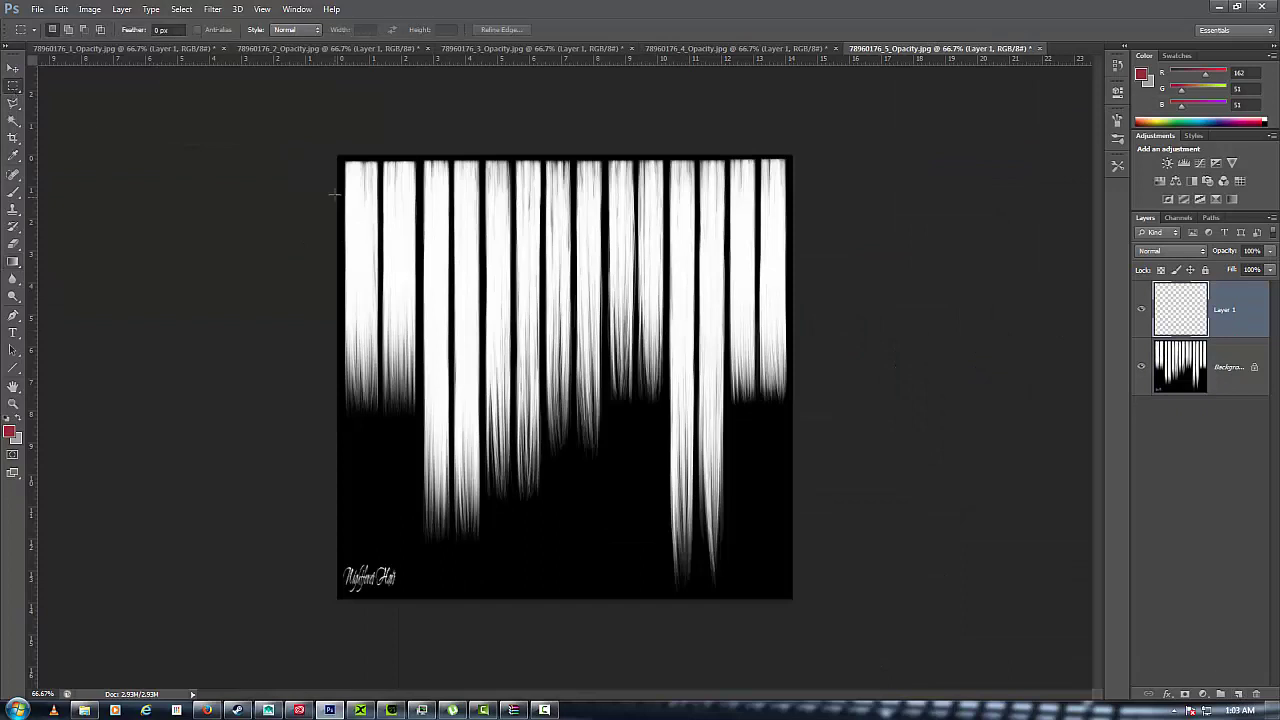
{"action": "left_click_drag", "start_coordinate": [341, 158], "coordinate": [377, 421]}
{"action": "left_click_drag", "start_coordinate": [380, 425], "coordinate": [380, 422]}
{"action": "key", "text": "g"}
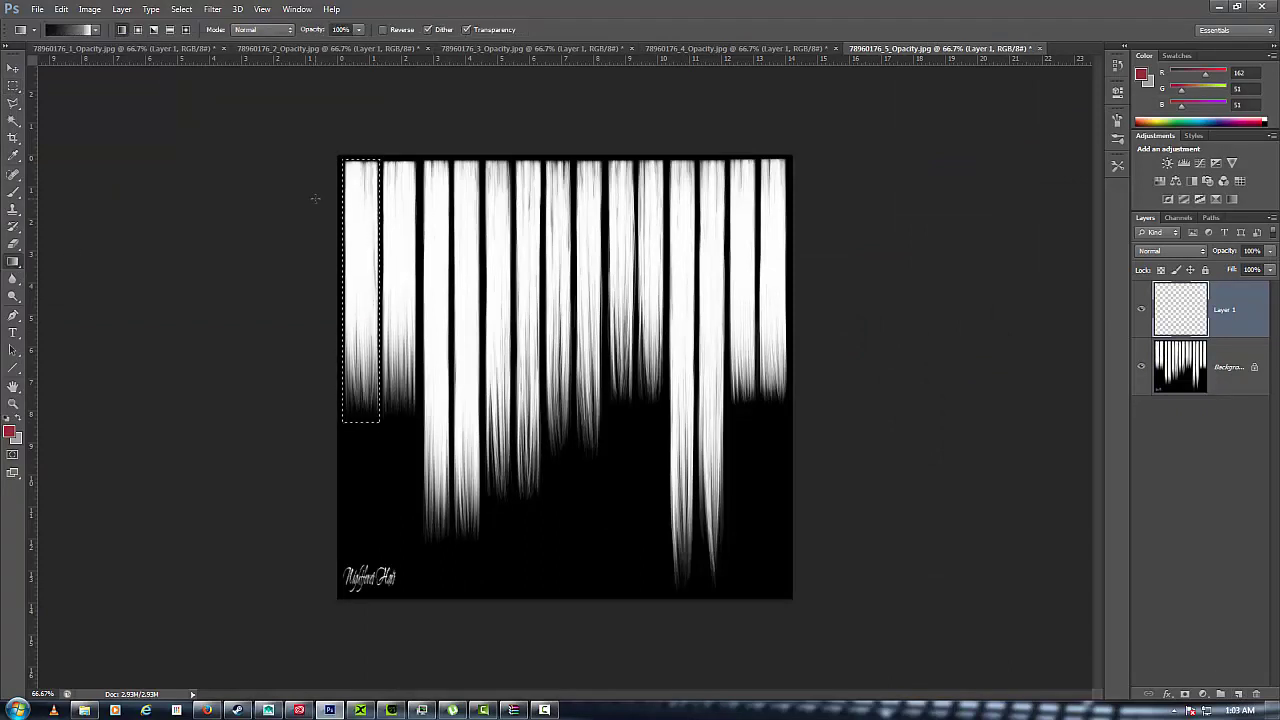
{"action": "left_click_drag", "start_coordinate": [355, 160], "coordinate": [355, 498]}
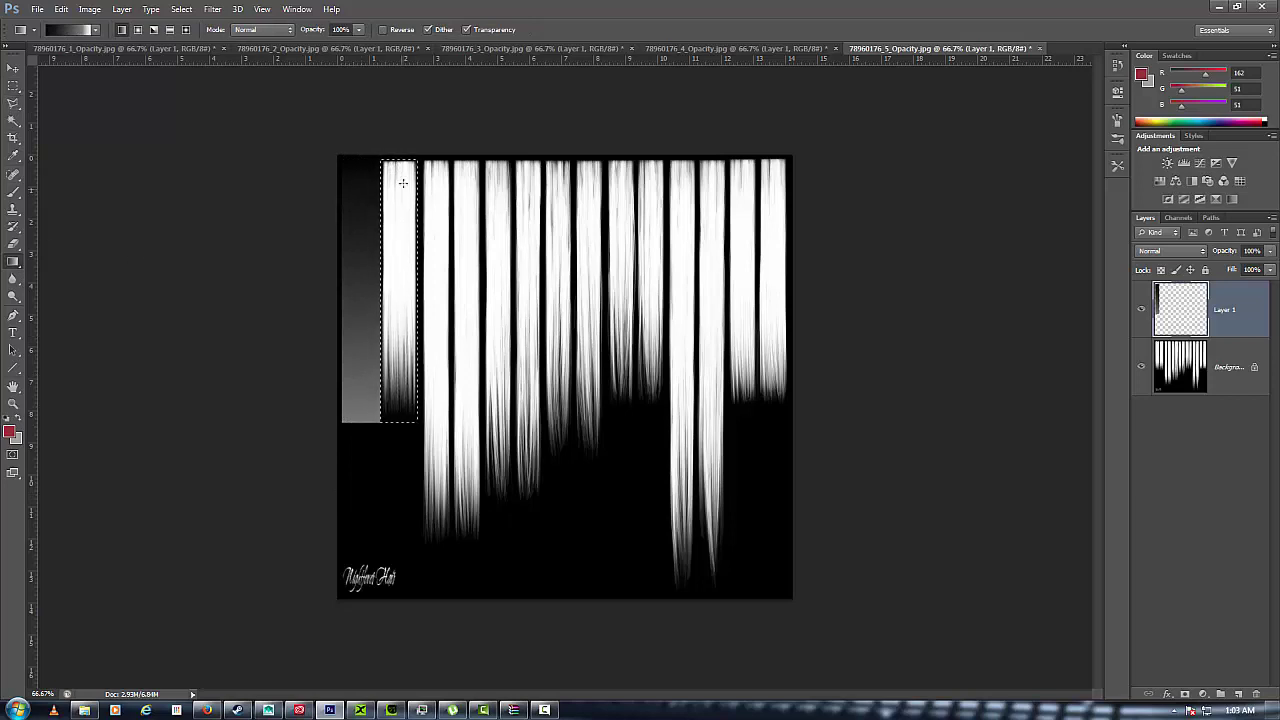
{"action": "left_click_drag", "start_coordinate": [385, 474], "coordinate": [385, 474]}
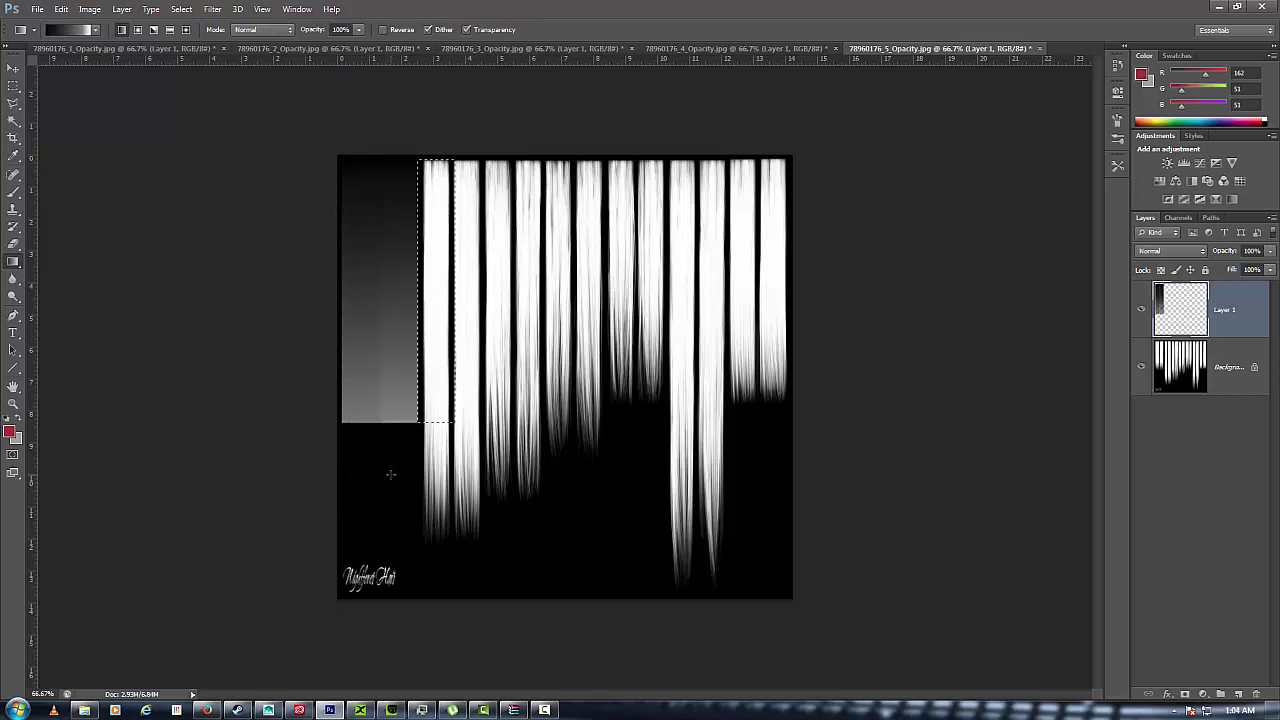
Narrow the selection, extend it to the strand's tip, and gradient-fill the long and next strands
{"action": "left_click", "coordinate": [184, 9]}
{"action": "left_click", "coordinate": [240, 205]}
{"action": "left_click_drag", "start_coordinate": [455, 291], "coordinate": [447, 291]}
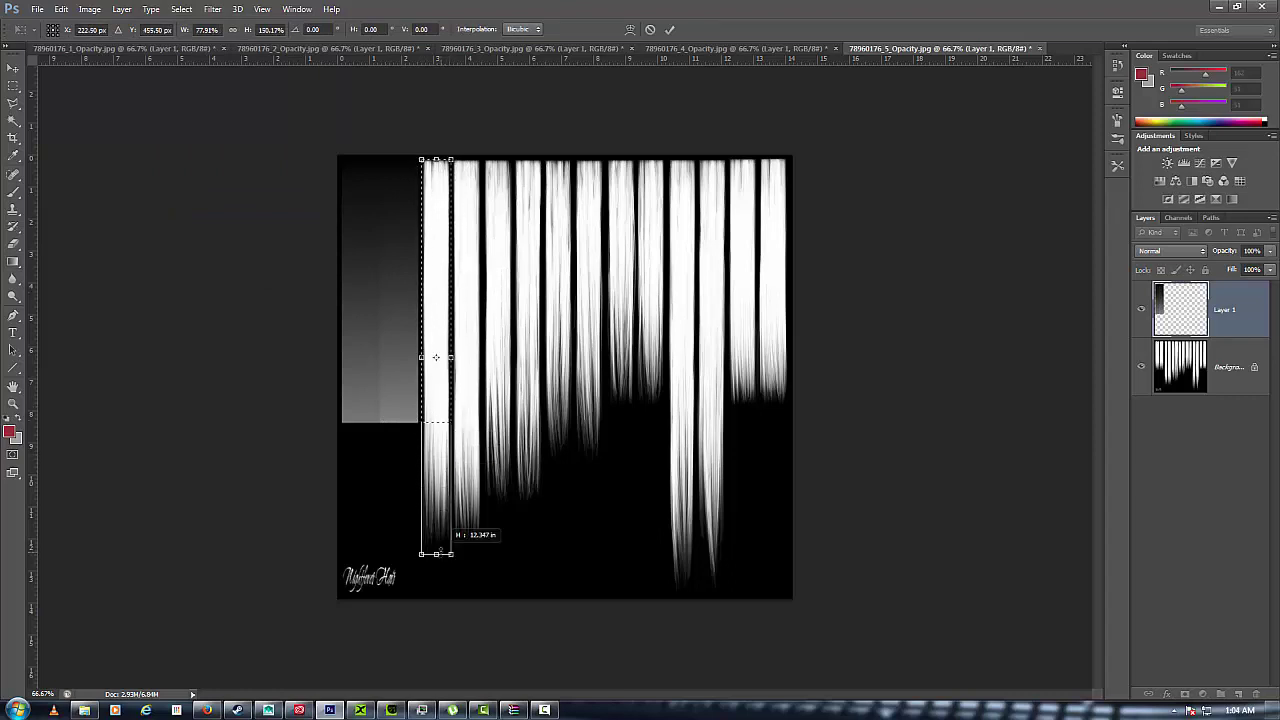
{"action": "left_click_drag", "start_coordinate": [436, 553], "coordinate": [436, 549]}
{"action": "key", "text": "Return"}
{"action": "key", "text": "g"}
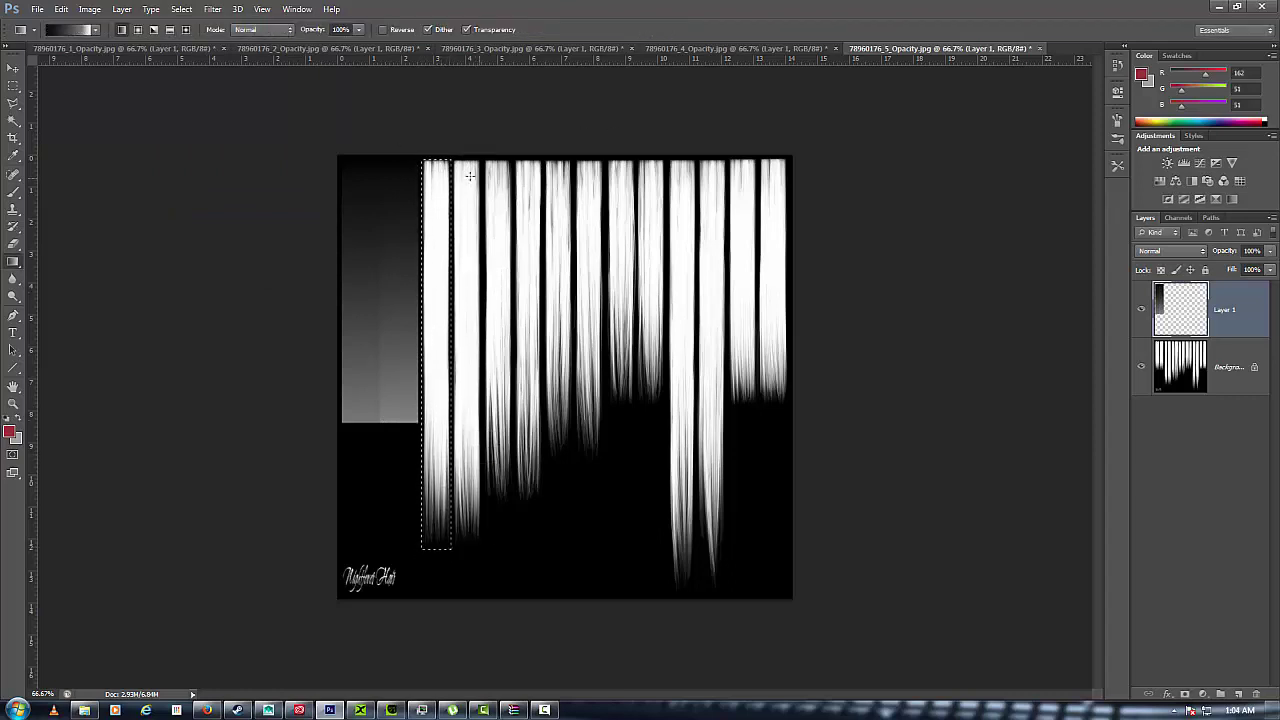
{"action": "left_click_drag", "start_coordinate": [393, 606], "coordinate": [393, 606], "text": "shift"}
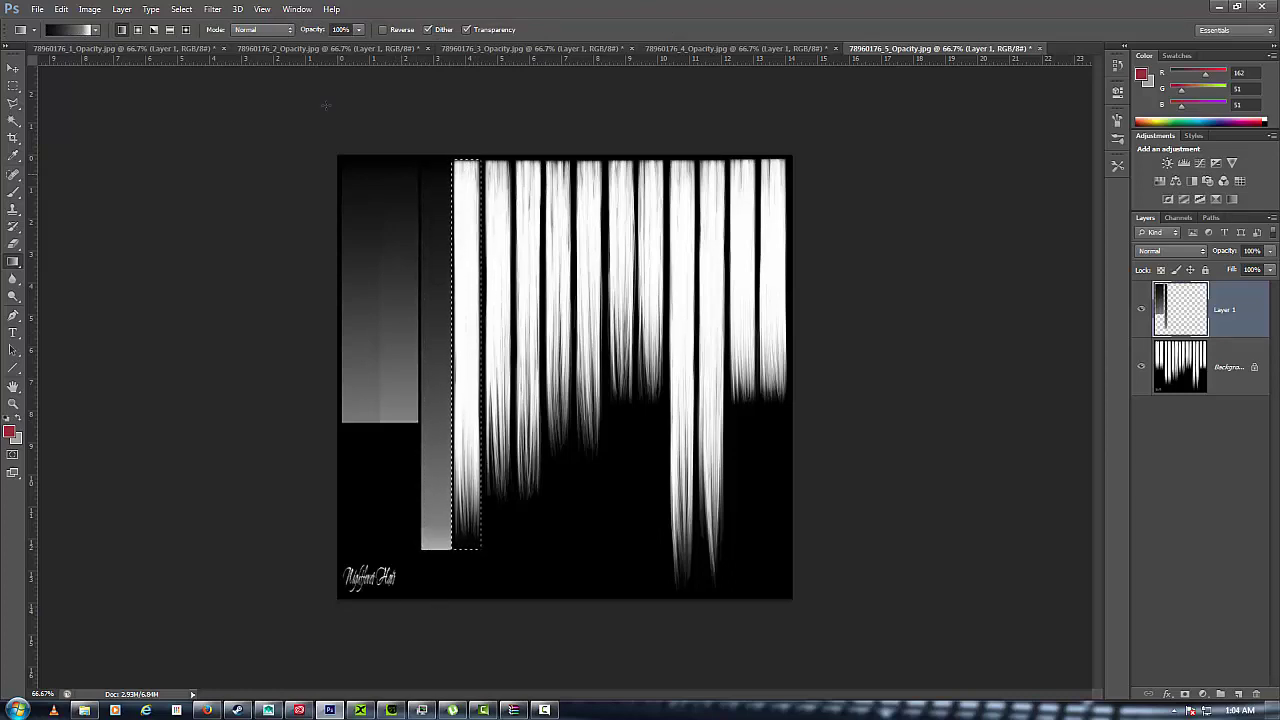
{"action": "left_click_drag", "start_coordinate": [466, 148], "coordinate": [467, 530], "text": "shift"}
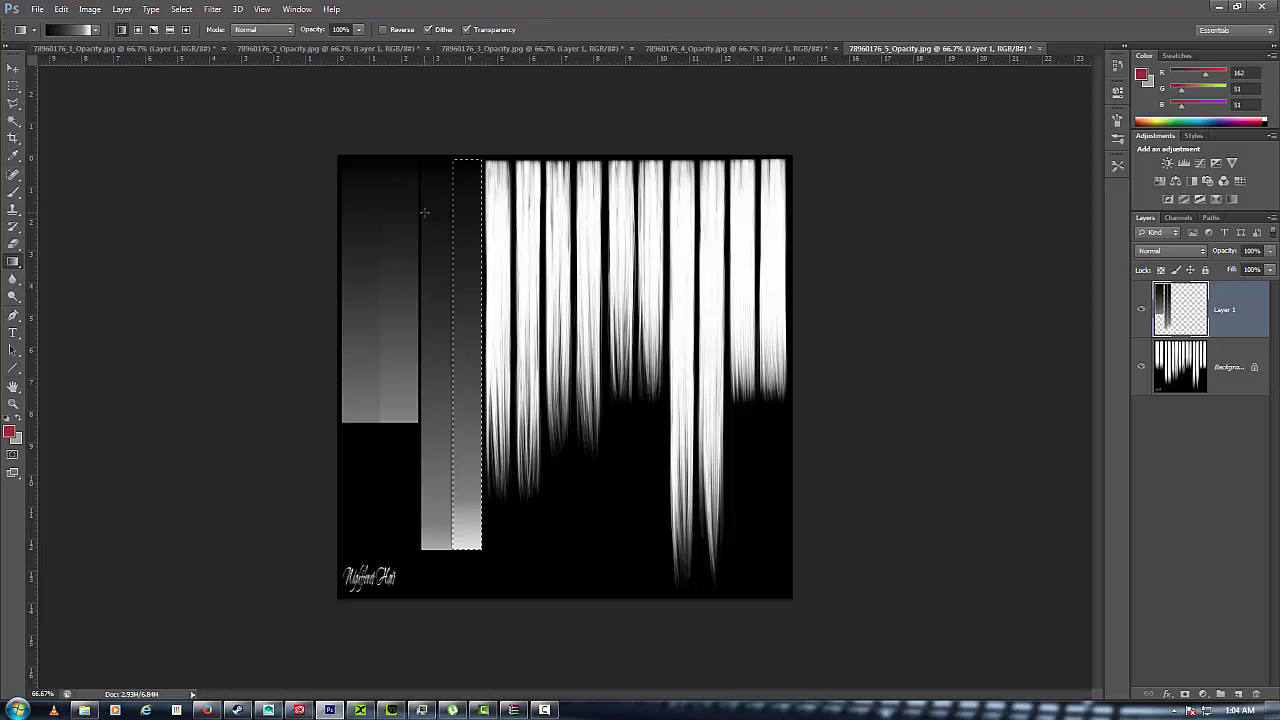
Shift the selection right, shorten it to the strand, and gradient-fill that strand and the next column
{"action": "key", "text": "shift+Right"}
{"action": "key", "text": "shift+Right"}
{"action": "key", "text": "shift+Right"}
{"action": "key", "text": "shift+Right"}
{"action": "left_click", "coordinate": [181, 9]}
{"action": "left_click", "coordinate": [215, 207]}
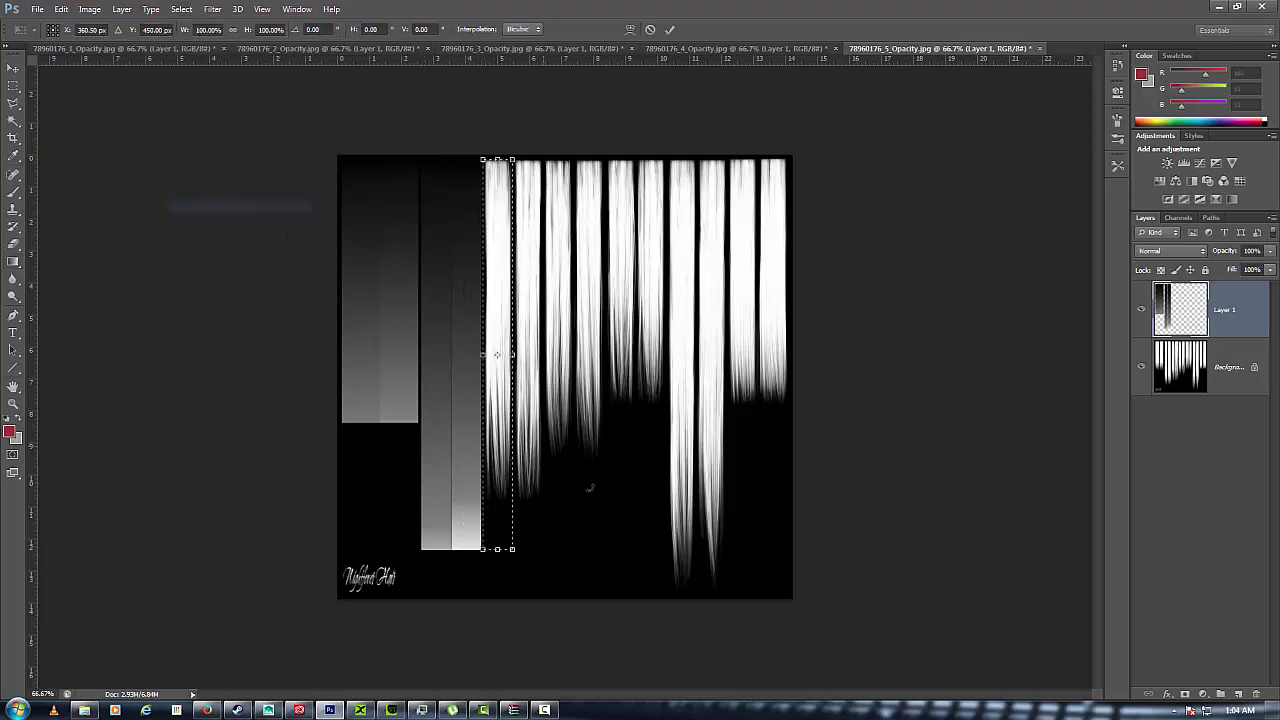
{"action": "left_click_drag", "start_coordinate": [498, 548], "coordinate": [498, 503]}
{"action": "key", "text": "Return"}
{"action": "key", "text": "g"}
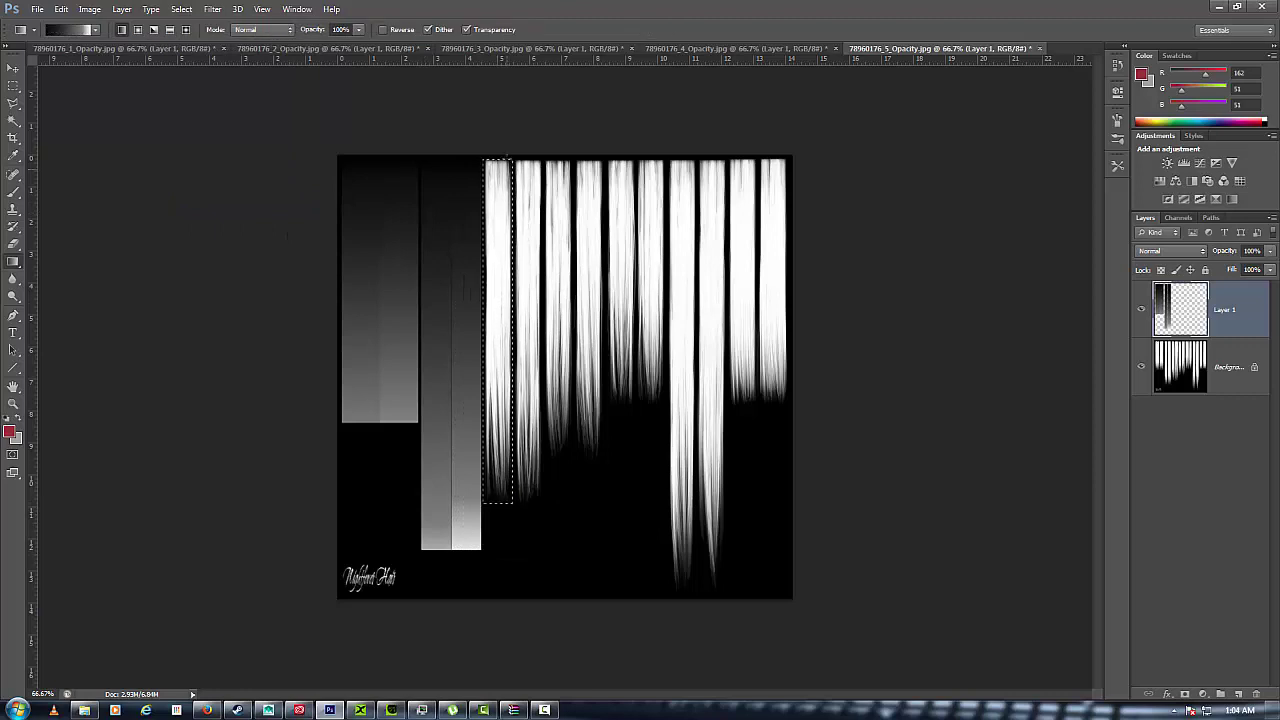
{"action": "left_click_drag", "start_coordinate": [495, 387], "coordinate": [486, 563]}
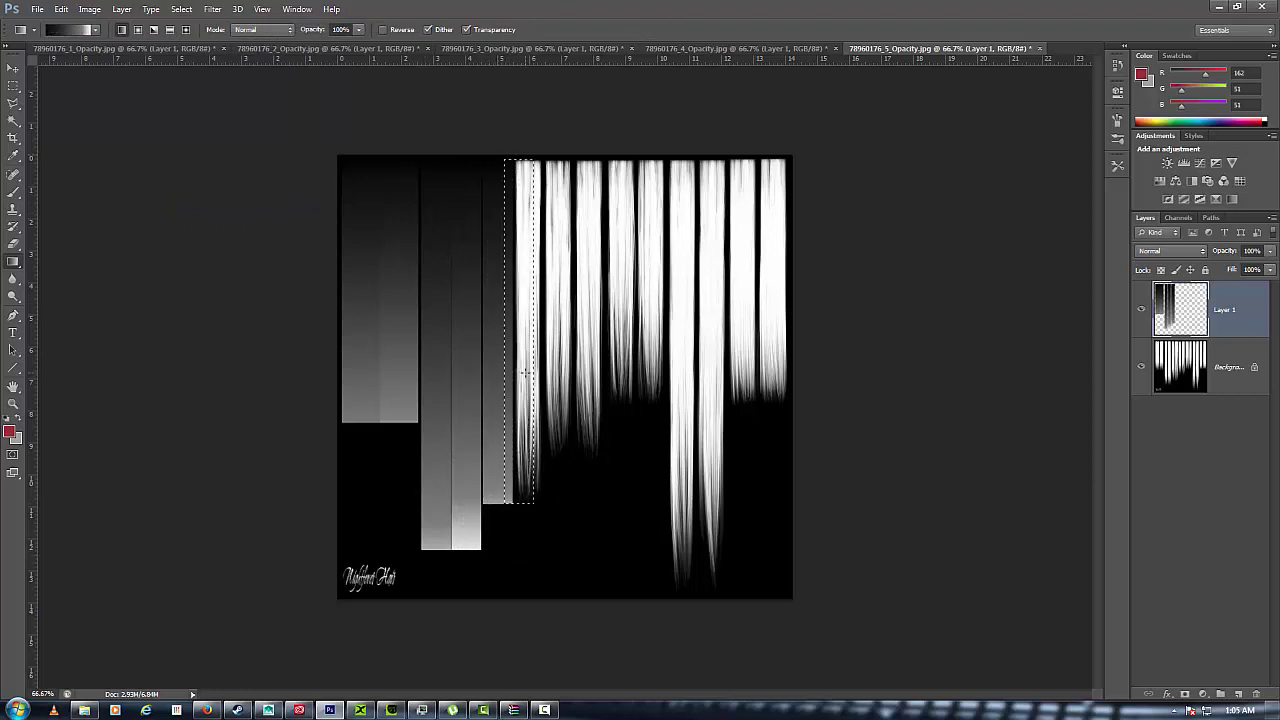
{"action": "key", "text": "shift+Right"}
{"action": "key", "text": "shift+Right"}
{"action": "left_click_drag", "start_coordinate": [527, 155], "coordinate": [547, 621]}
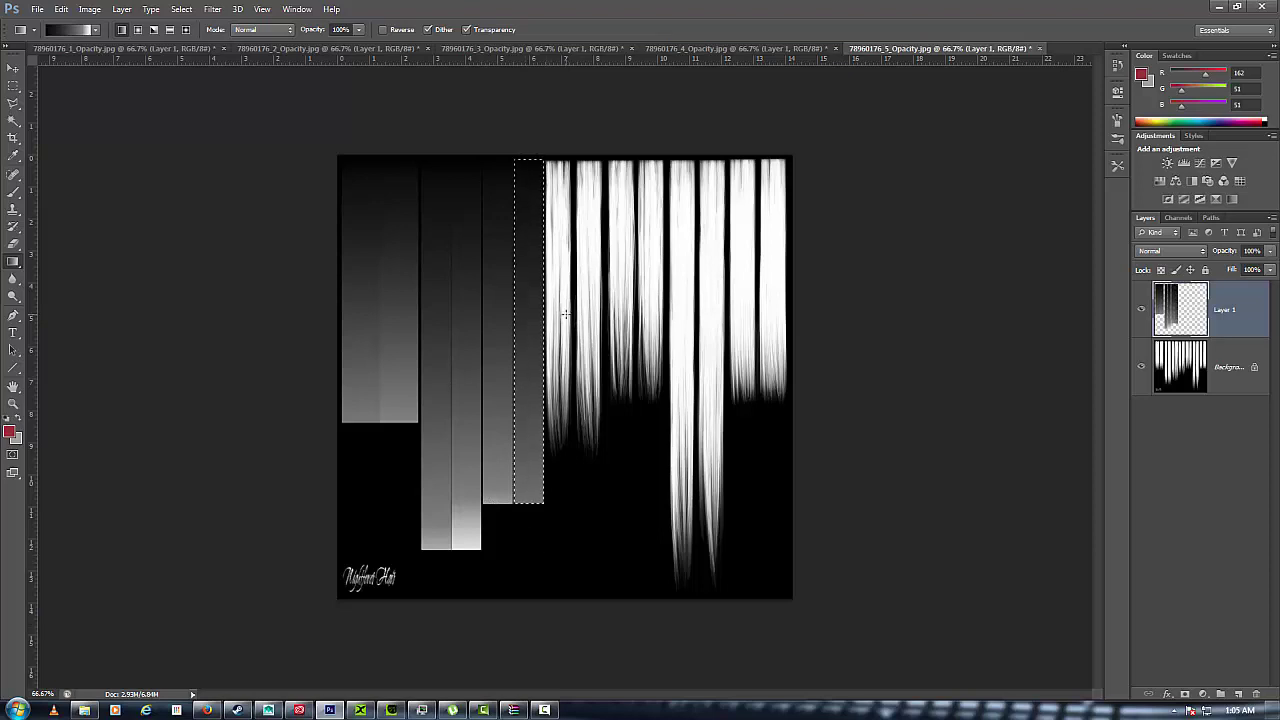
Move to the next strip, shorten the selection to about 88% height, and fill it dark-to-grey
{"action": "key", "text": "shift+Right"}
{"action": "left_click", "coordinate": [180, 12]}
{"action": "left_click", "coordinate": [200, 211]}
{"action": "left_click_drag", "start_coordinate": [558, 503], "coordinate": [558, 462]}
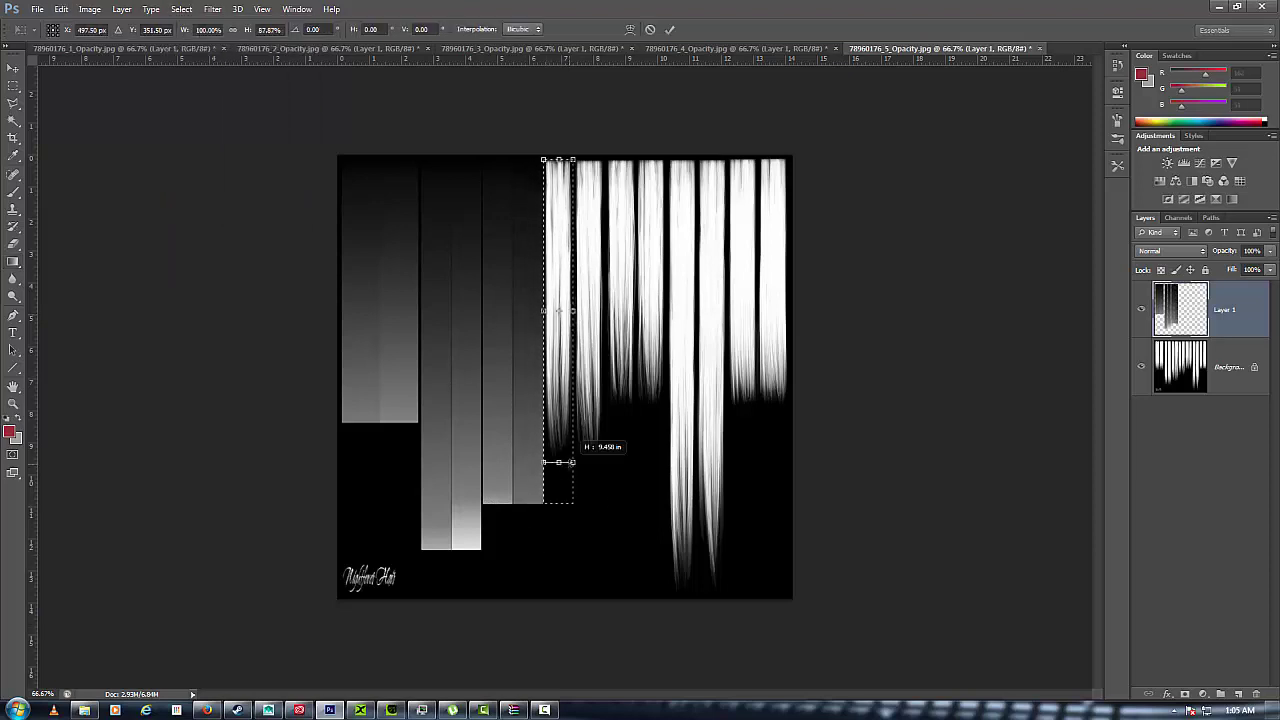
{"action": "key", "text": "Return"}
{"action": "key", "text": "g"}
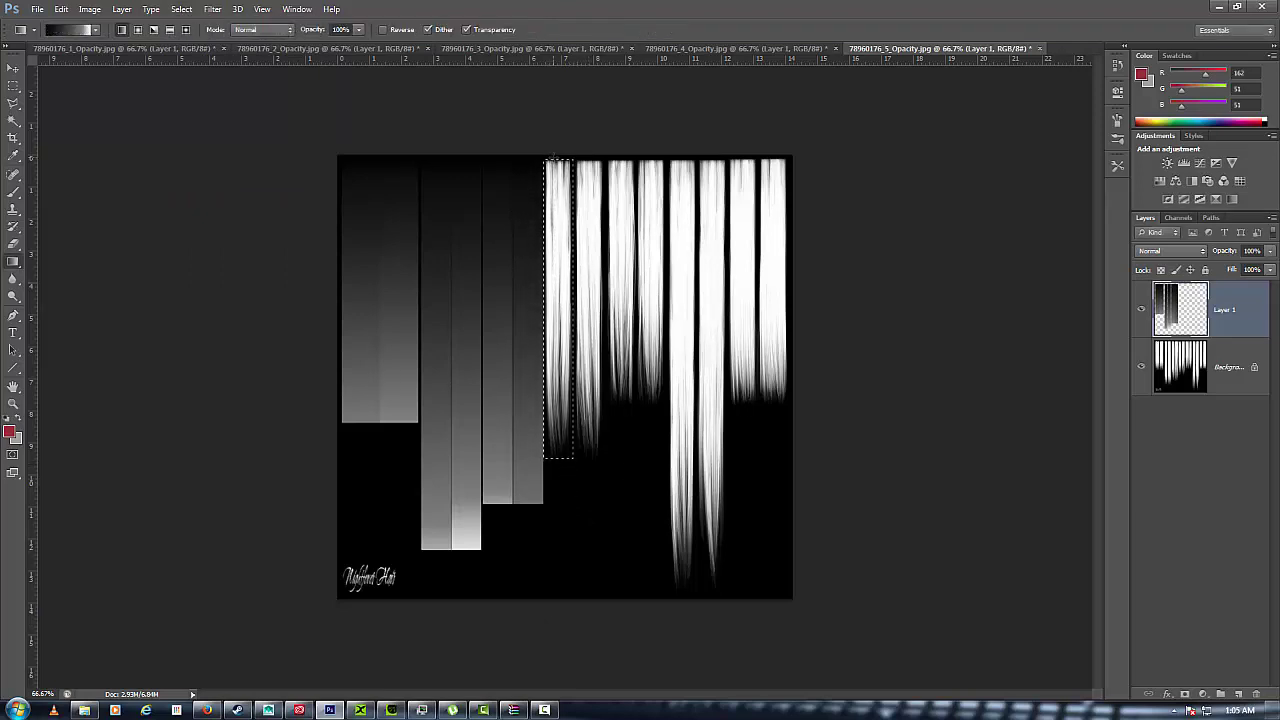
{"action": "left_click_drag", "start_coordinate": [555, 155], "coordinate": [561, 523]}
Shift the selection onto the next strip and darken it with a top-down gradient
{"action": "key", "text": "shift+Right"}
{"action": "key", "text": "shift+Right"}
{"action": "key", "text": "shift+Right"}
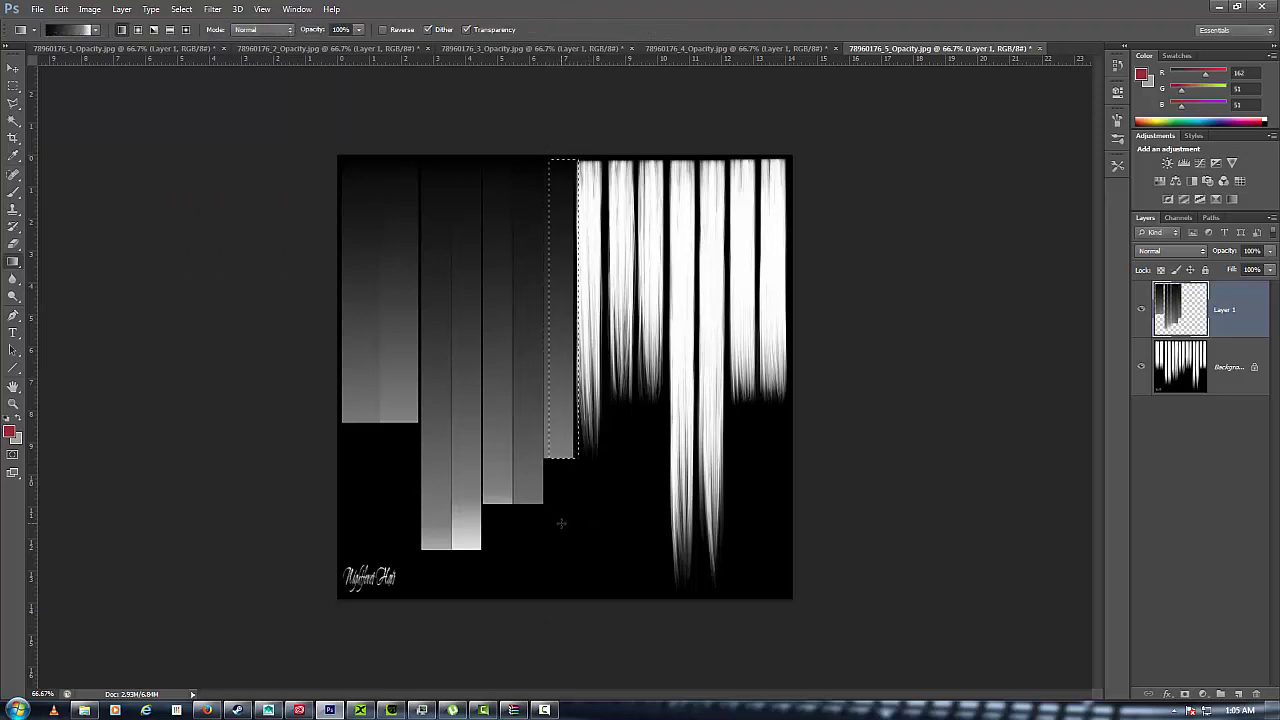
{"action": "key", "text": "shift+Right"}
{"action": "key", "text": "shift+Right"}
{"action": "left_click_drag", "start_coordinate": [589, 157], "coordinate": [581, 374]}
{"action": "left_click_drag", "start_coordinate": [578, 501], "coordinate": [578, 501]}
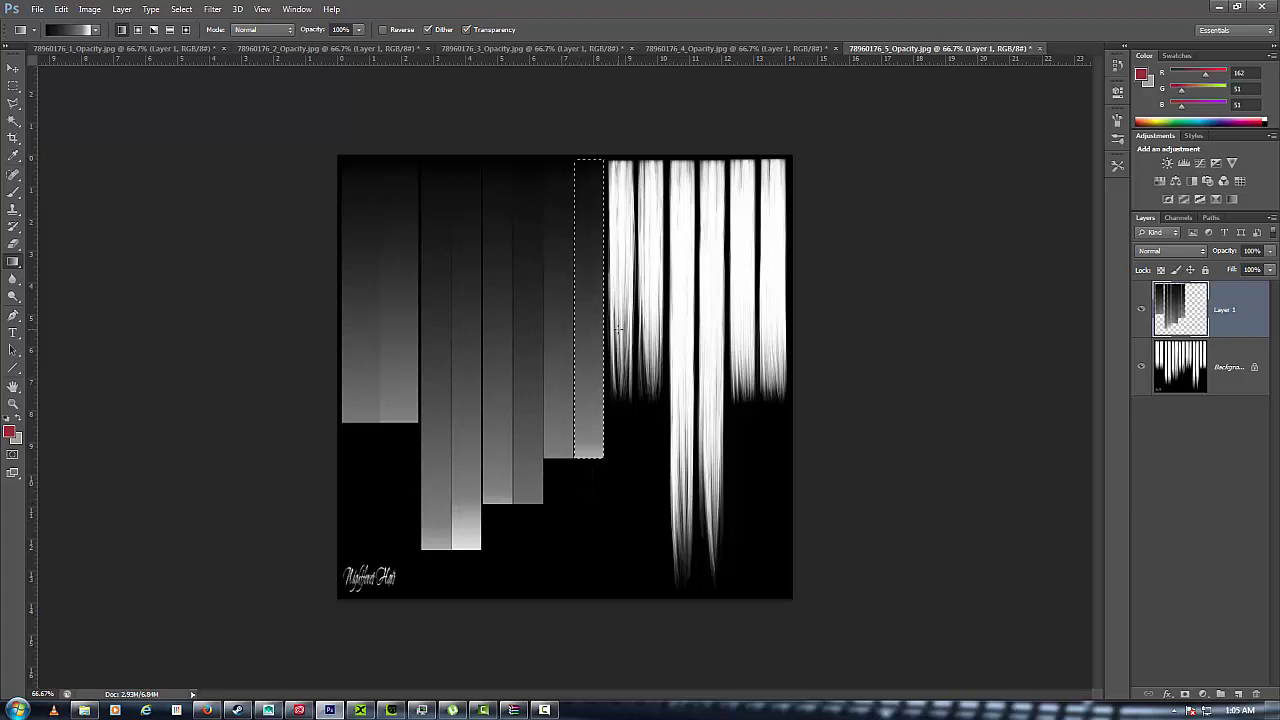
{"action": "key", "text": "shift+Right"}
{"action": "key", "text": "shift+Right"}
{"action": "key", "text": "shift+Right"}
Shrink the selection to about 83% height and gradient-fill two hair strips dark grey
{"action": "left_click", "coordinate": [181, 9]}
{"action": "left_click", "coordinate": [205, 205]}
{"action": "left_click_drag", "start_coordinate": [620, 456], "coordinate": [621, 406]}
{"action": "key", "text": "Return"}
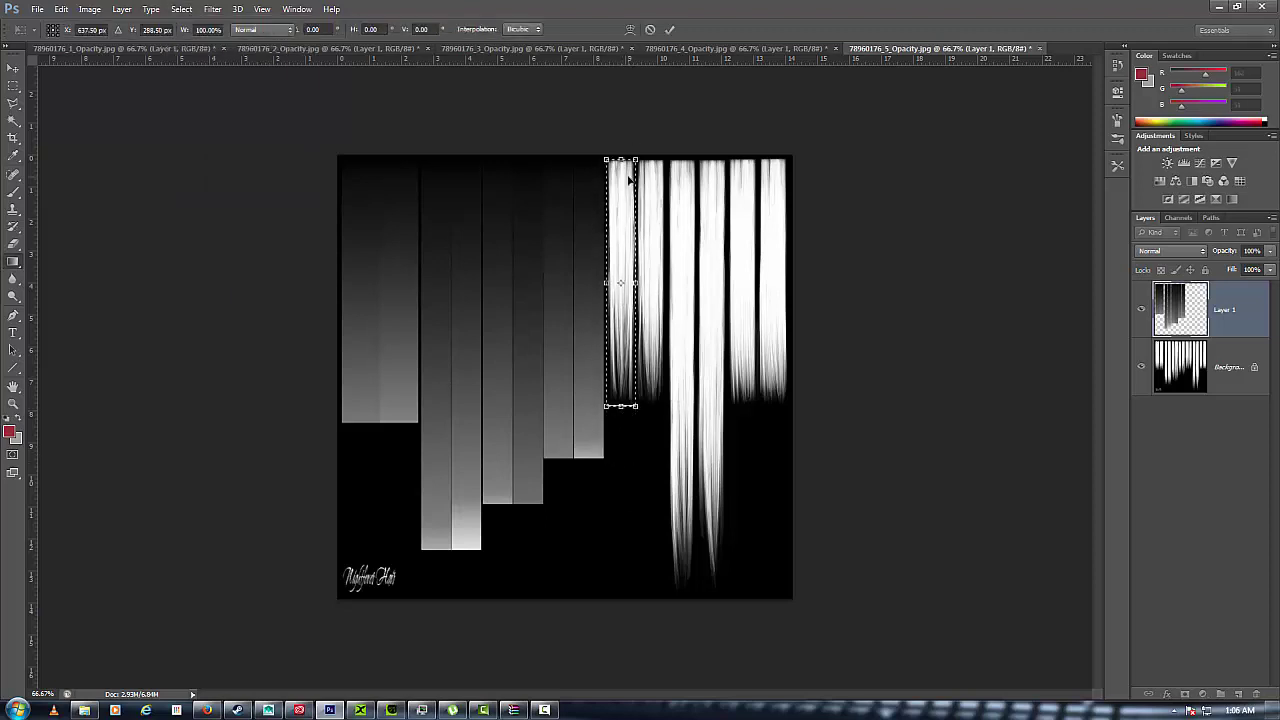
{"action": "left_click_drag", "start_coordinate": [621, 178], "coordinate": [622, 496]}
{"action": "key", "text": "shift+Right"}
{"action": "key", "text": "shift+Right"}
{"action": "key", "text": "shift+Right"}
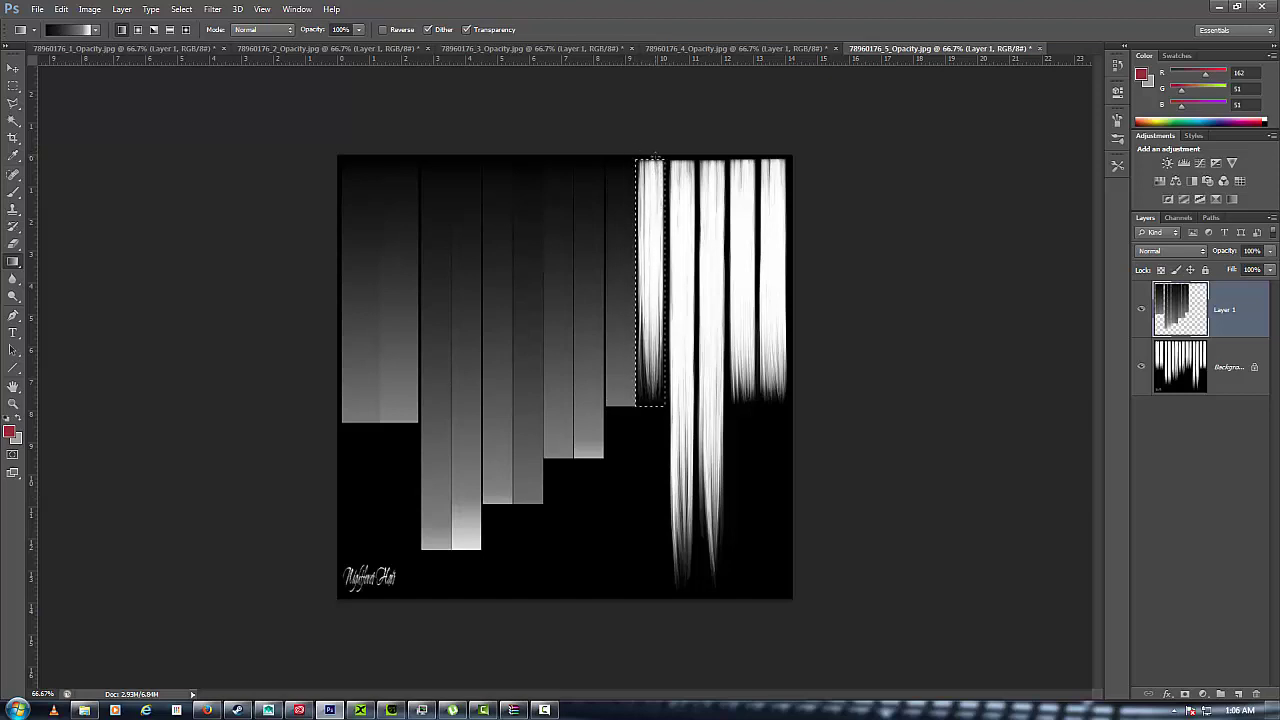
{"action": "left_click_drag", "start_coordinate": [651, 157], "coordinate": [648, 476]}
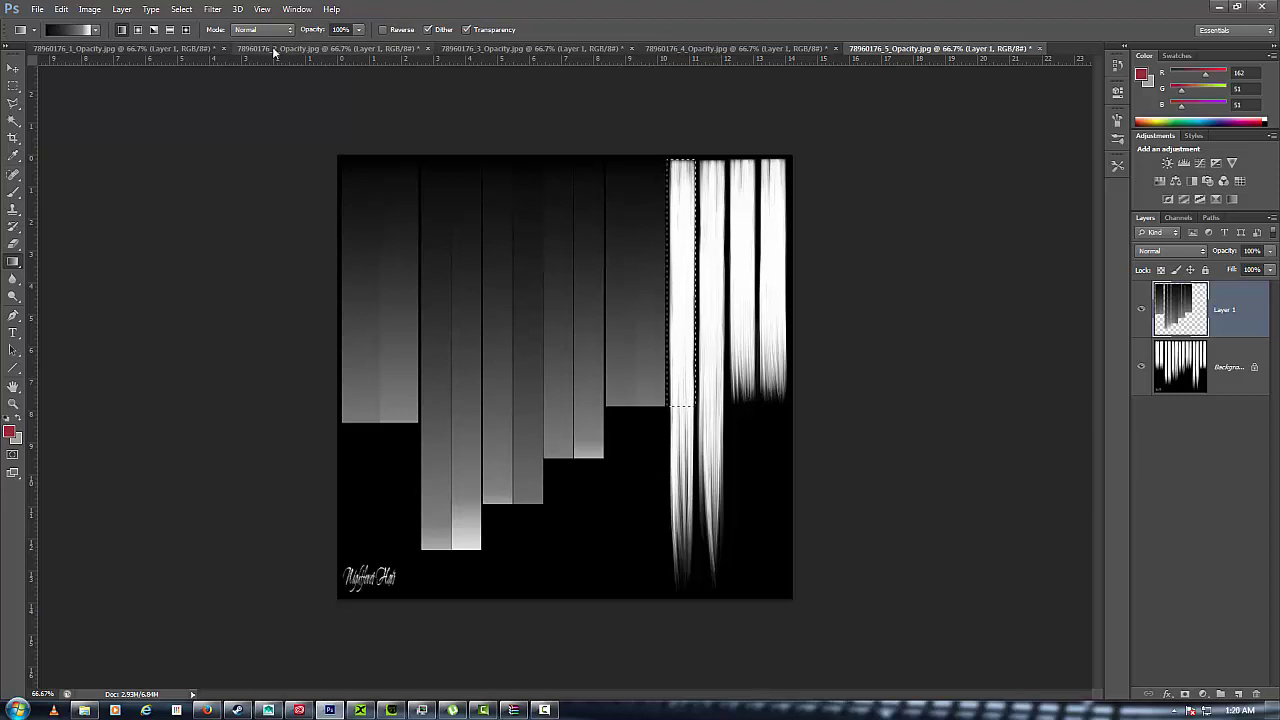
Stretch the selection to about 170% height and fill two long strips dark-to-grey
{"action": "left_click", "coordinate": [212, 9]}
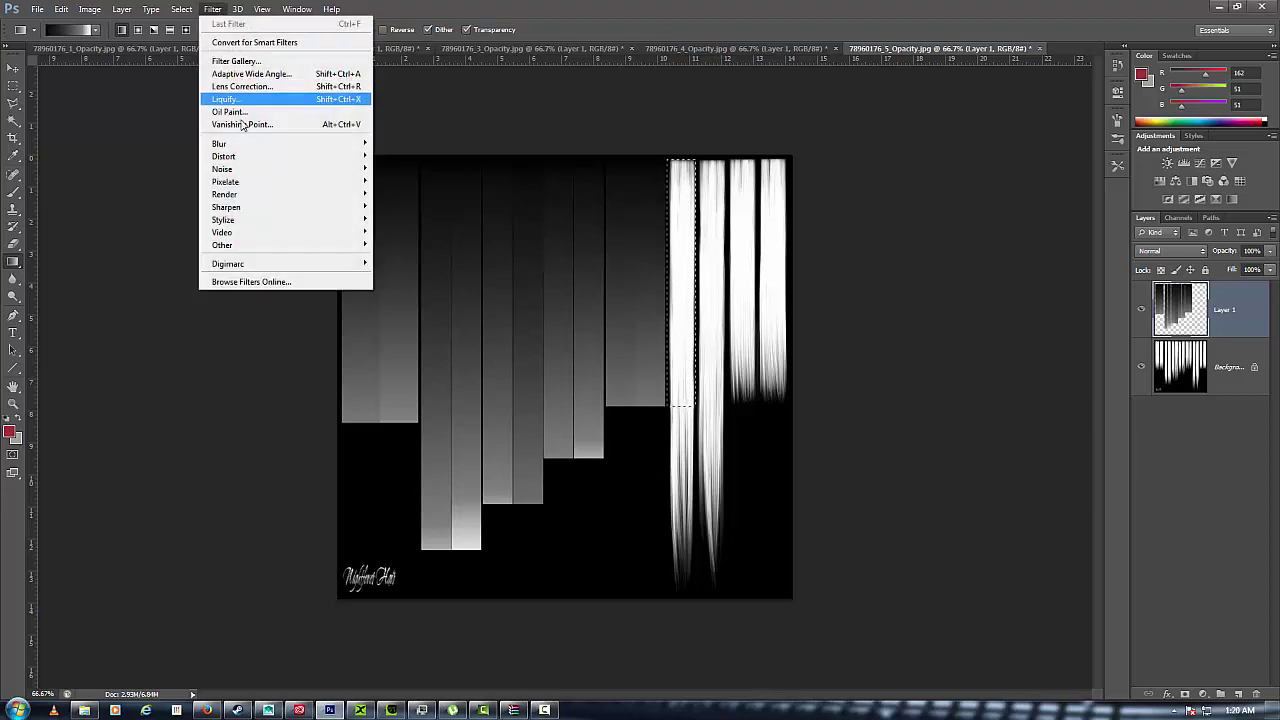
{"action": "mouse_move", "coordinate": [181, 9]}
{"action": "left_click", "coordinate": [240, 203]}
{"action": "left_click_drag", "start_coordinate": [681, 406], "coordinate": [681, 590]}
{"action": "left_click_drag", "start_coordinate": [681, 158], "coordinate": [681, 156]}
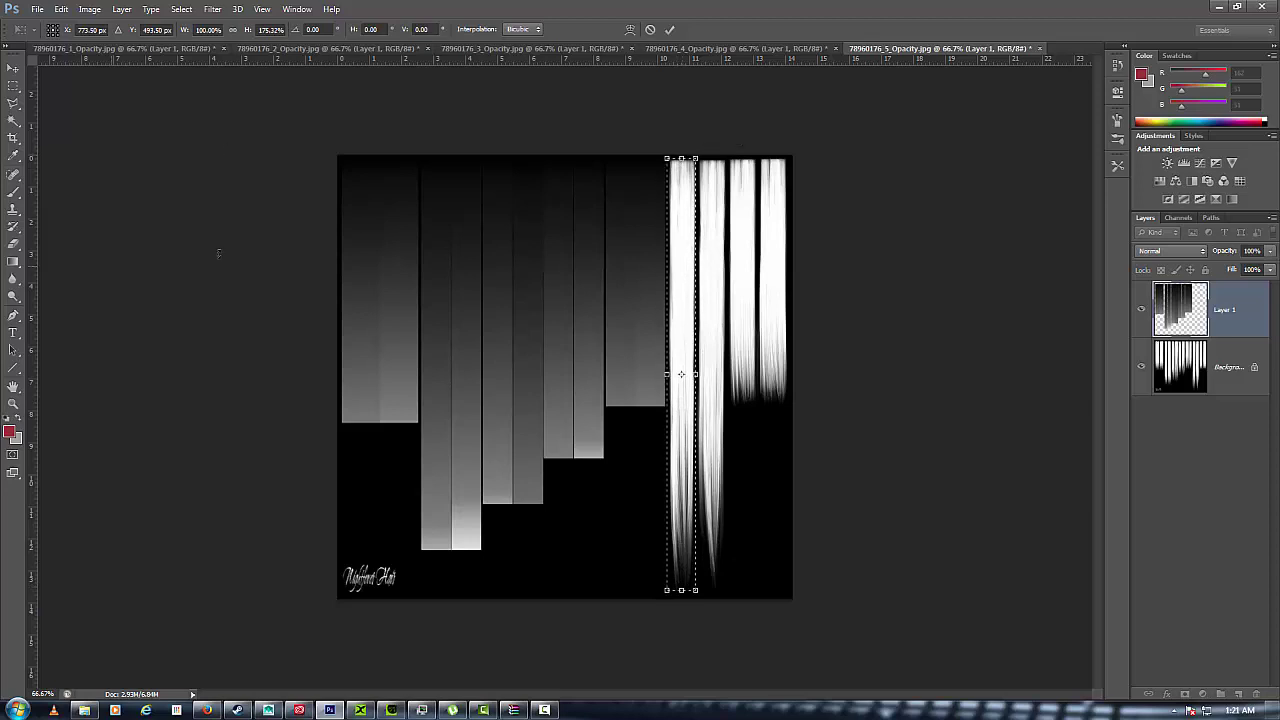
{"action": "left_click", "coordinate": [13, 261]}
{"action": "left_click", "coordinate": [603, 266]}
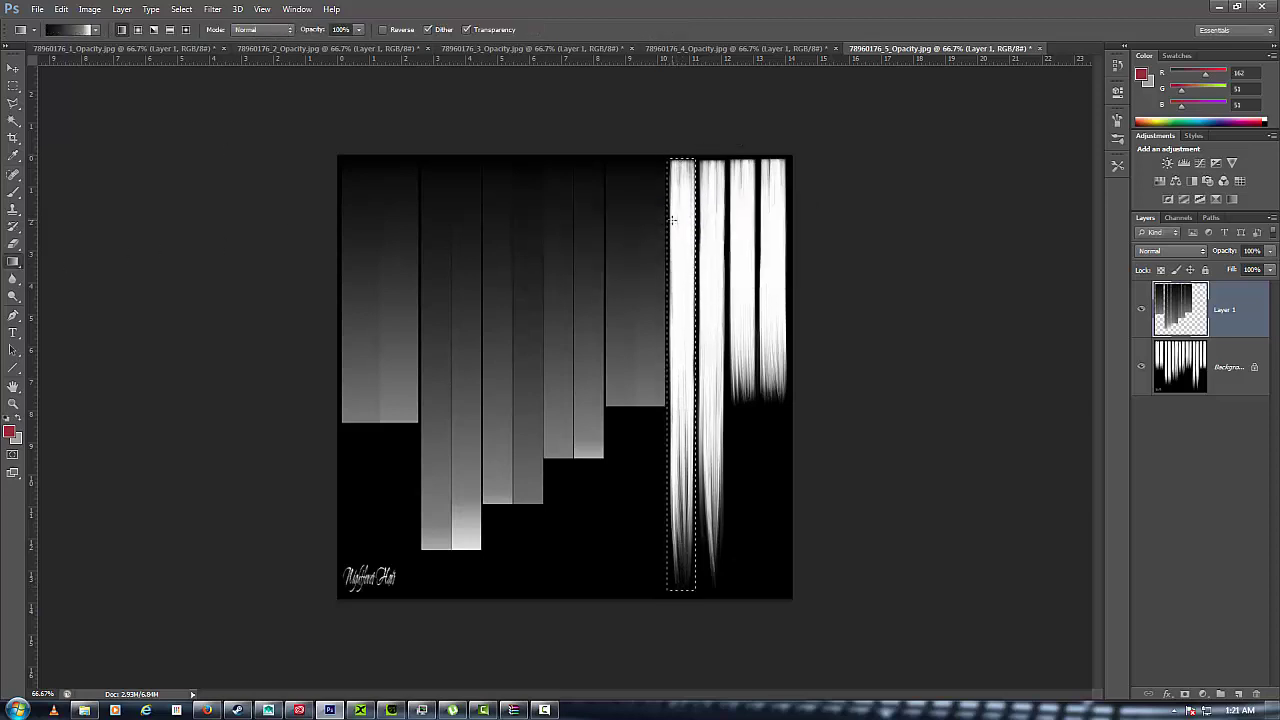
{"action": "left_click_drag", "start_coordinate": [681, 158], "coordinate": [674, 642]}
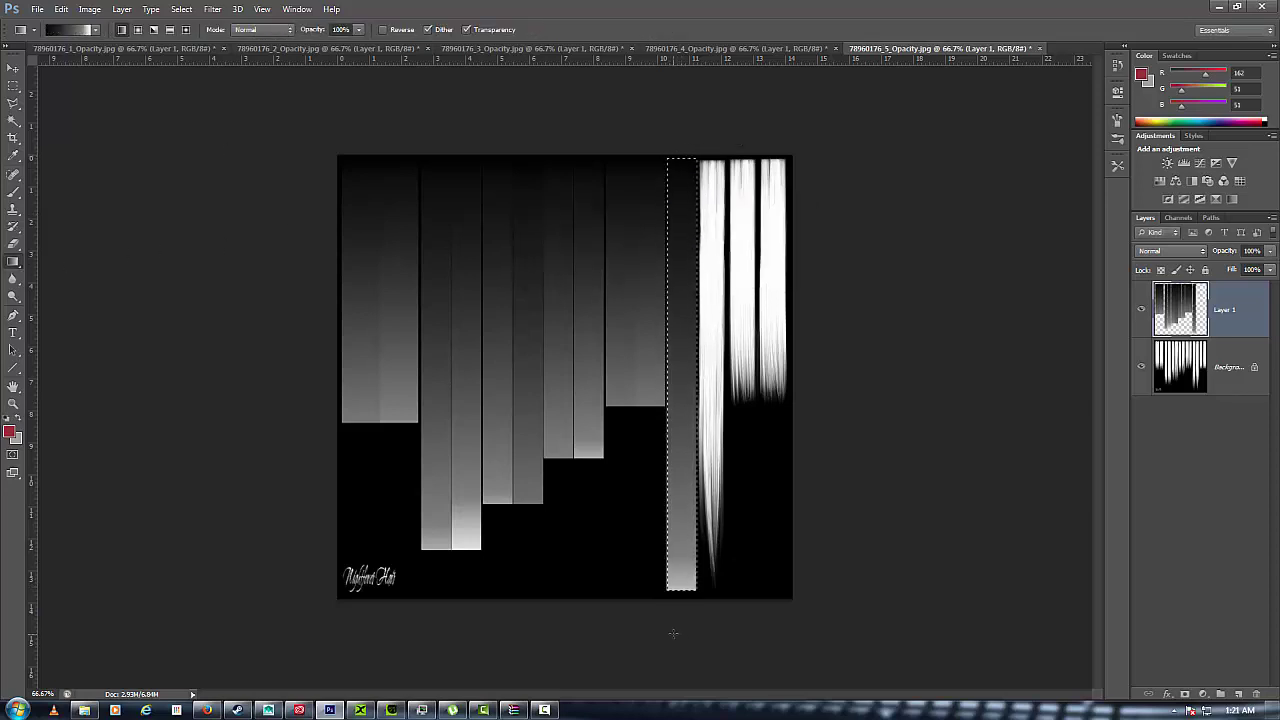
{"action": "key", "text": "shift+Right"}
{"action": "key", "text": "shift+Right"}
{"action": "key", "text": "shift+Right"}
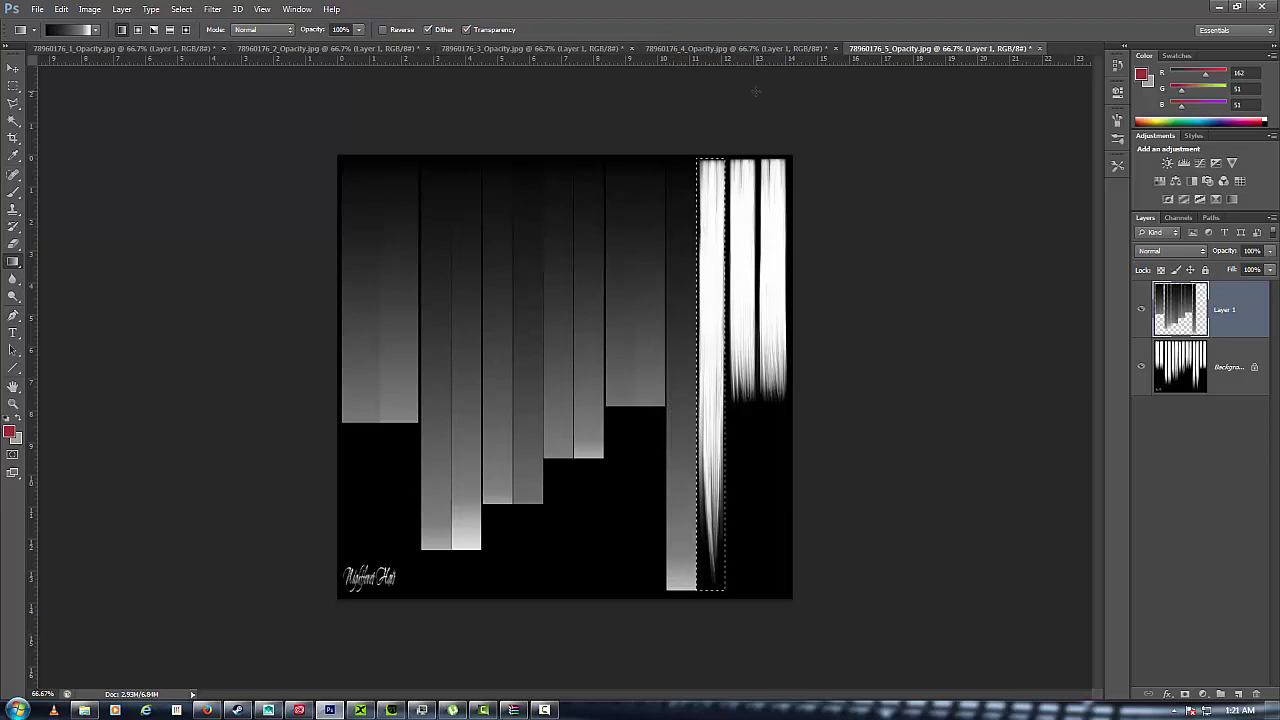
{"action": "left_click_drag", "start_coordinate": [709, 158], "coordinate": [710, 665]}
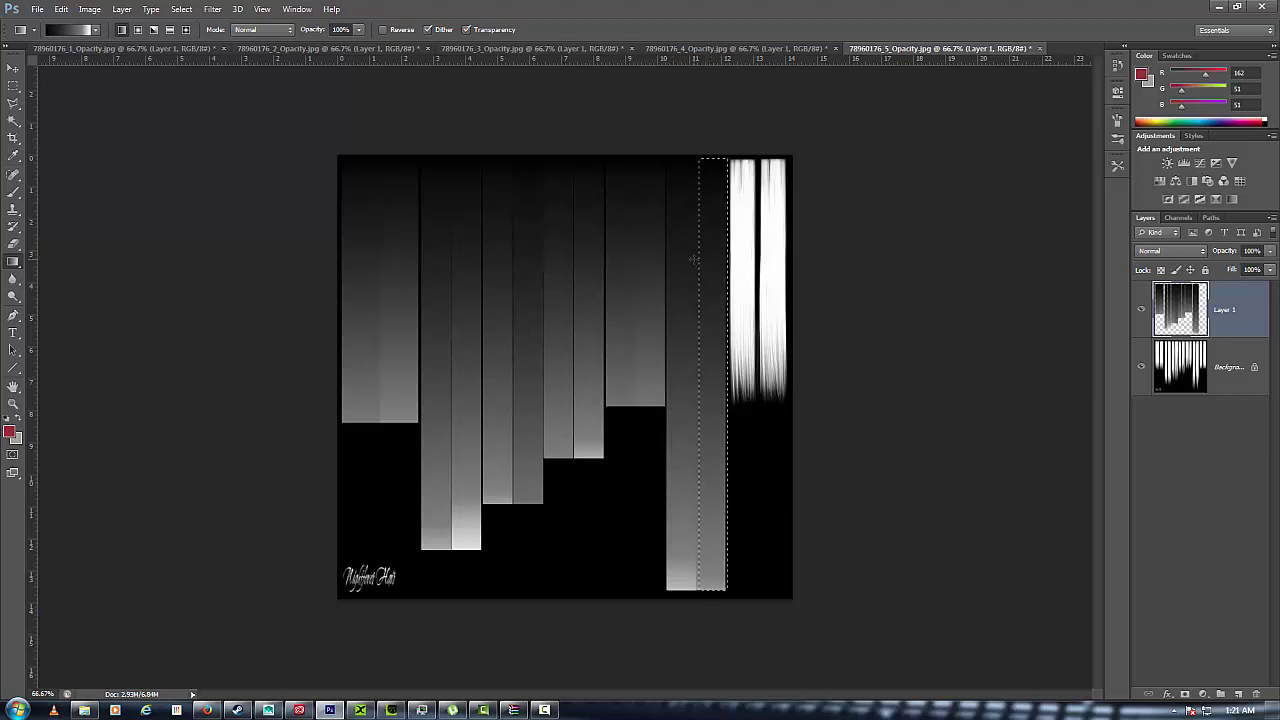
Shorten the selection to about 76% height and gradient-fill the last strips dark grey
{"action": "key", "text": "shift+Right"}
{"action": "key", "text": "shift+Right"}
{"action": "key", "text": "shift+Right"}
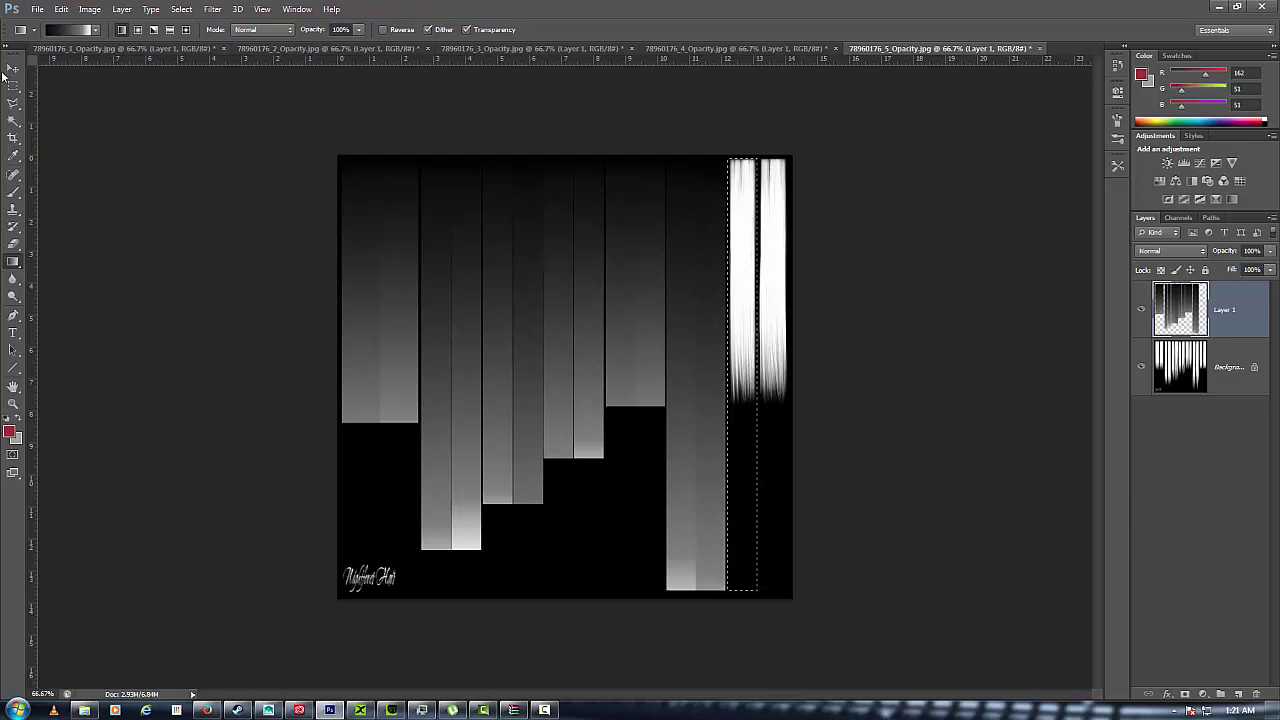
{"action": "left_click", "coordinate": [181, 9]}
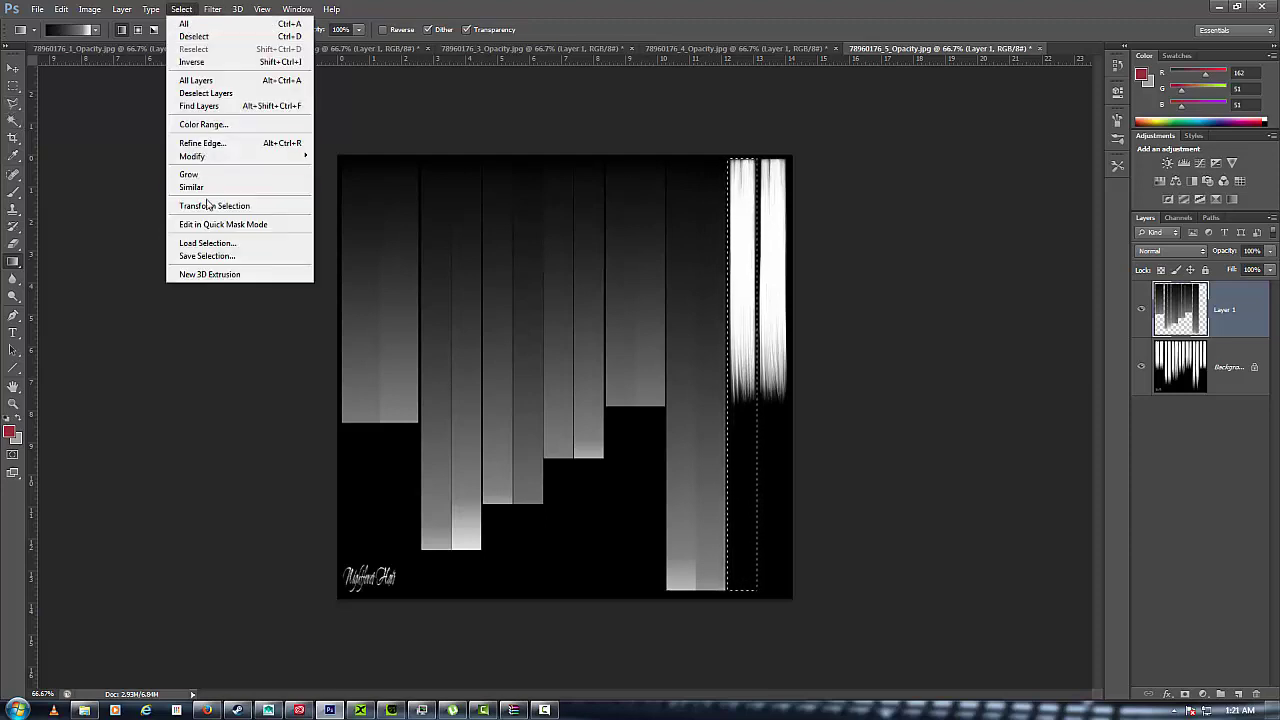
{"action": "left_click", "coordinate": [220, 210]}
{"action": "left_click_drag", "start_coordinate": [742, 590], "coordinate": [748, 407]}
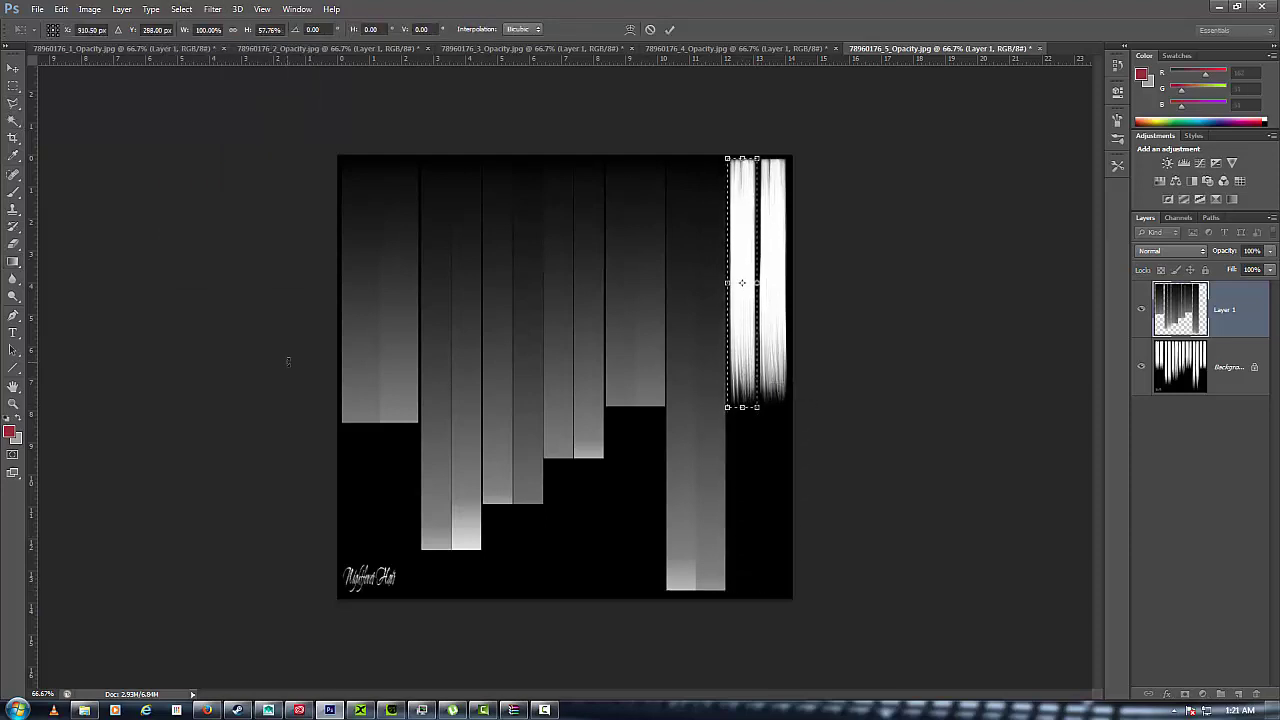
{"action": "key", "text": "Return"}
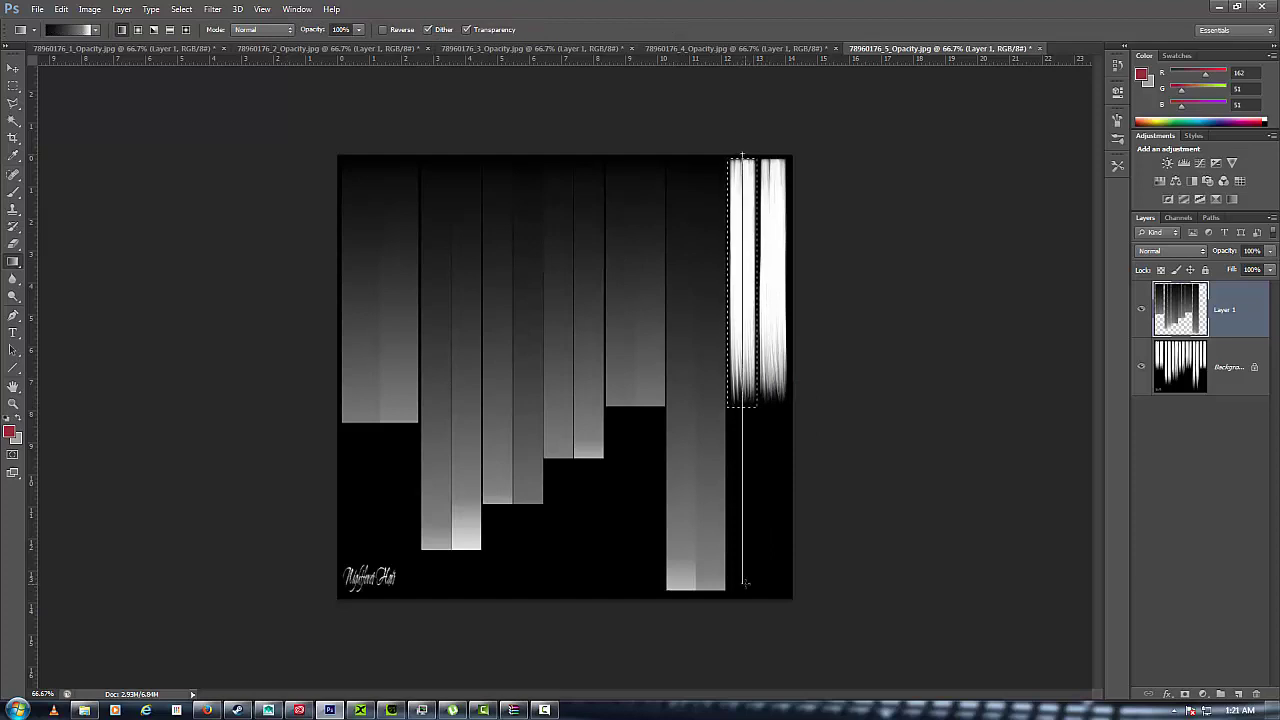
{"action": "left_click_drag", "start_coordinate": [742, 157], "coordinate": [745, 582]}
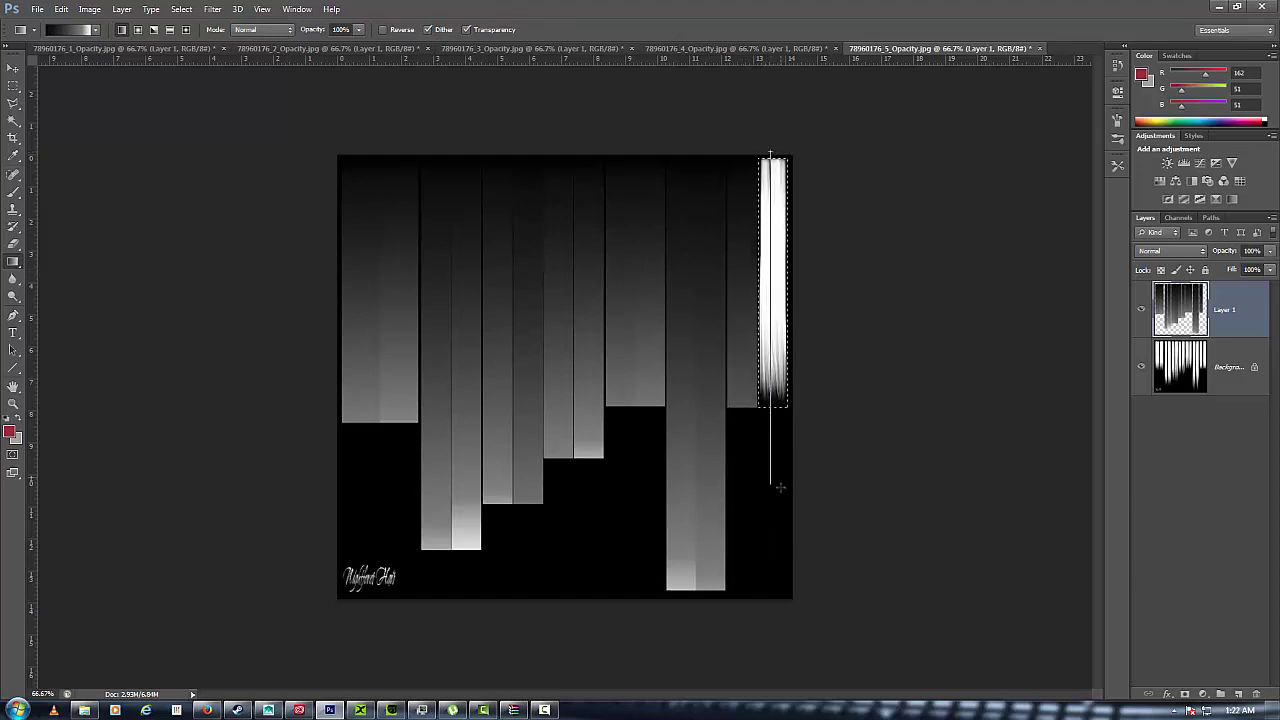
{"action": "left_click_drag", "start_coordinate": [780, 487], "coordinate": [778, 480]}
Save the opacity map as a PNG in the Night_hair folder
{"action": "left_click", "coordinate": [37, 9]}
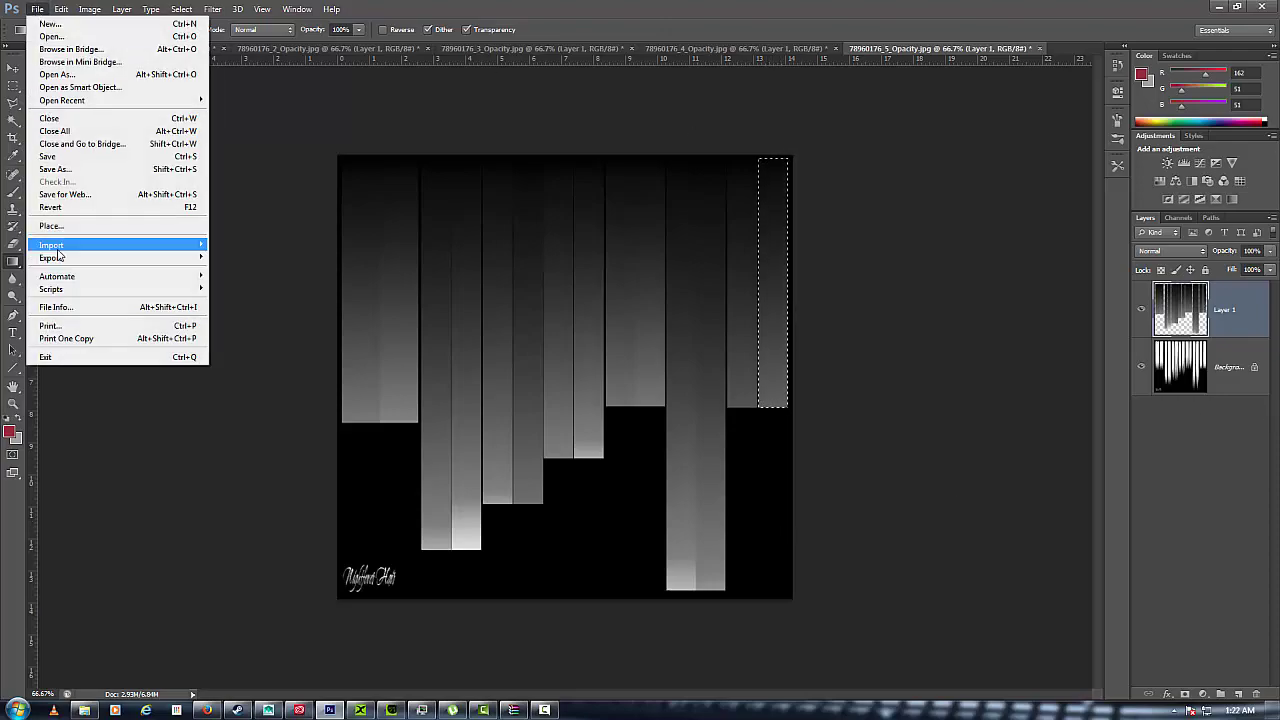
{"action": "left_click", "coordinate": [68, 175]}
{"action": "double_click", "coordinate": [737, 85]}
{"action": "left_click", "coordinate": [388, 535]}
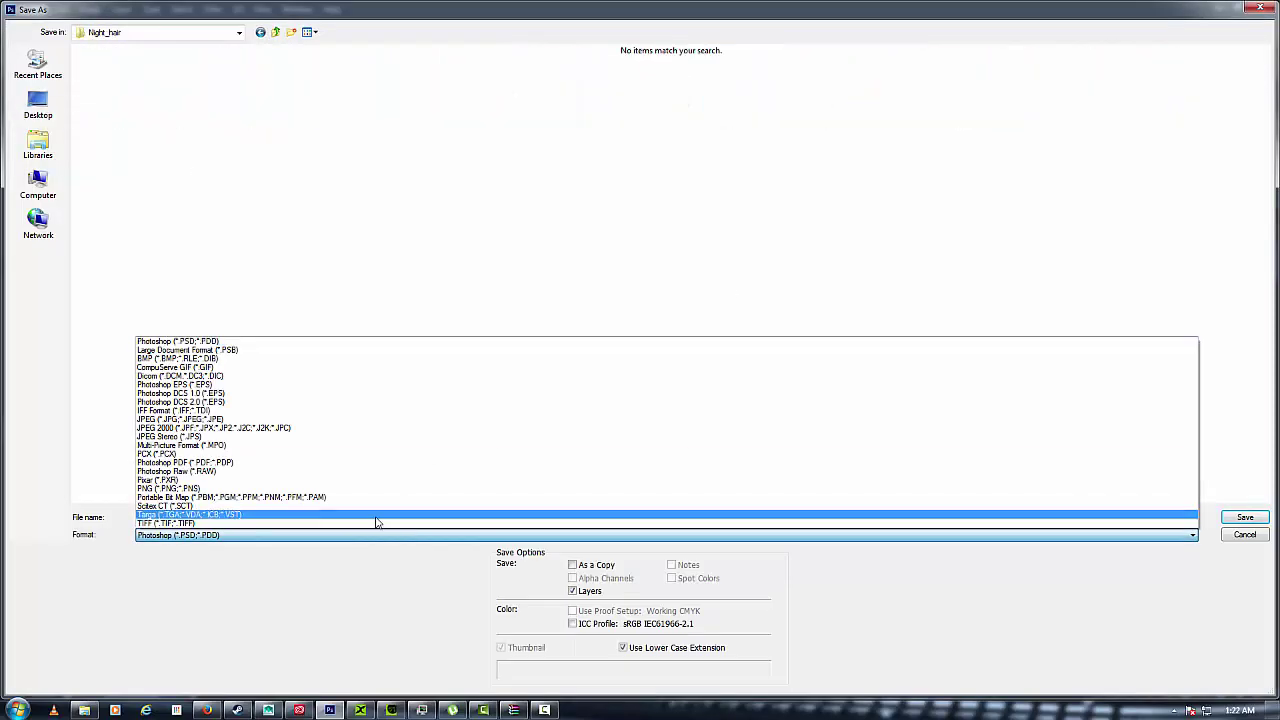
{"action": "left_click", "coordinate": [252, 488]}
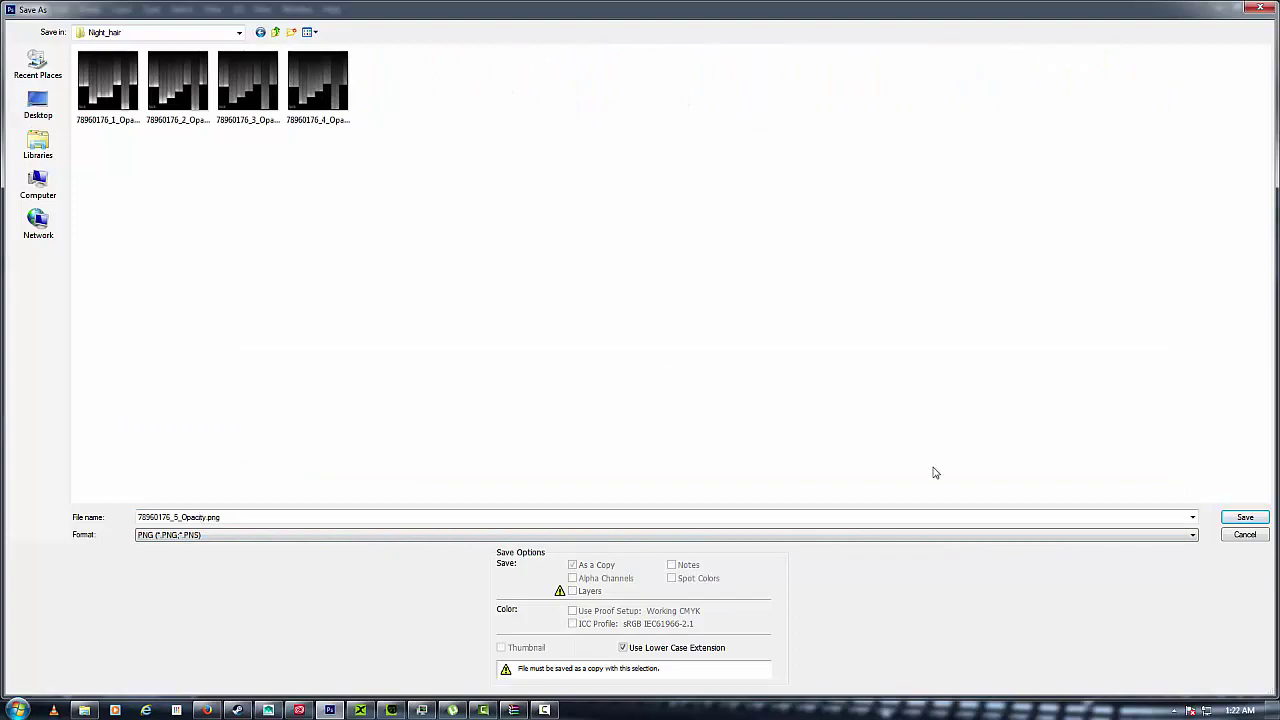
{"action": "left_click", "coordinate": [1244, 517]}
{"action": "left_click", "coordinate": [618, 240]}
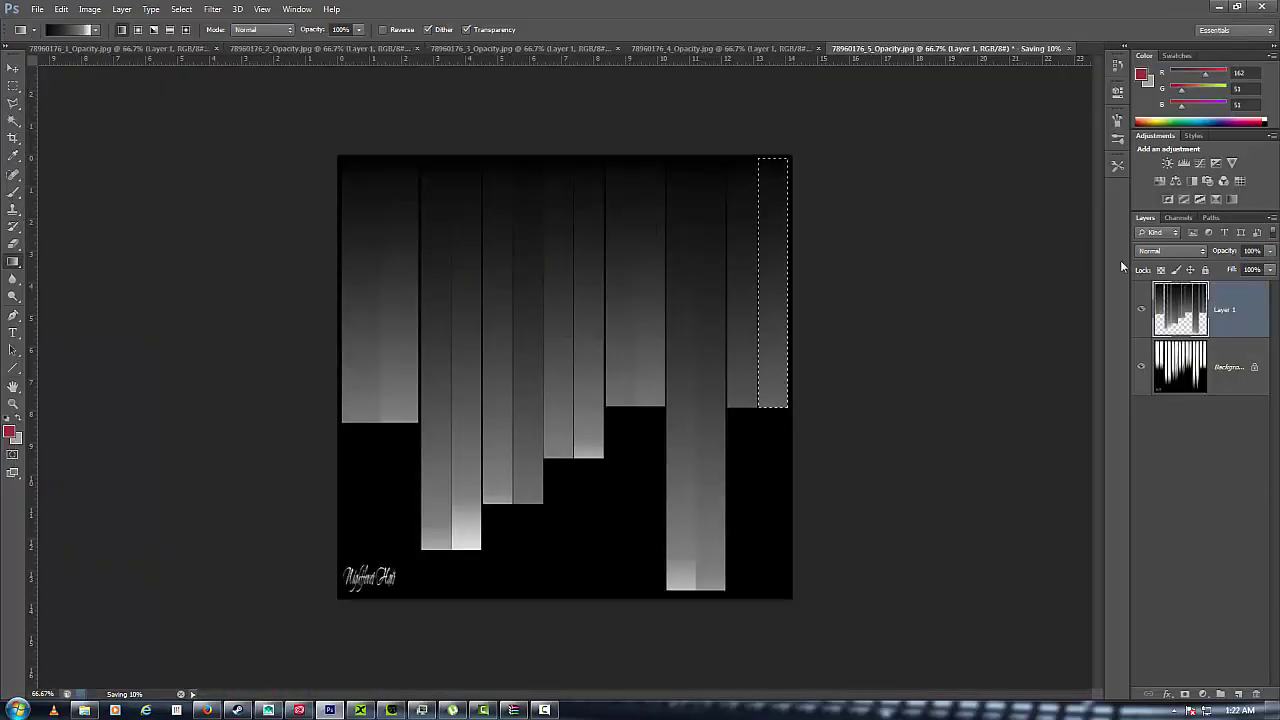
In iClone, load the fifth opacity map as the weight map at brightness -25 and play
{"action": "left_click", "coordinate": [1220, 7]}
{"action": "double_click", "coordinate": [908, 320]}
{"action": "left_click", "coordinate": [445, 122]}
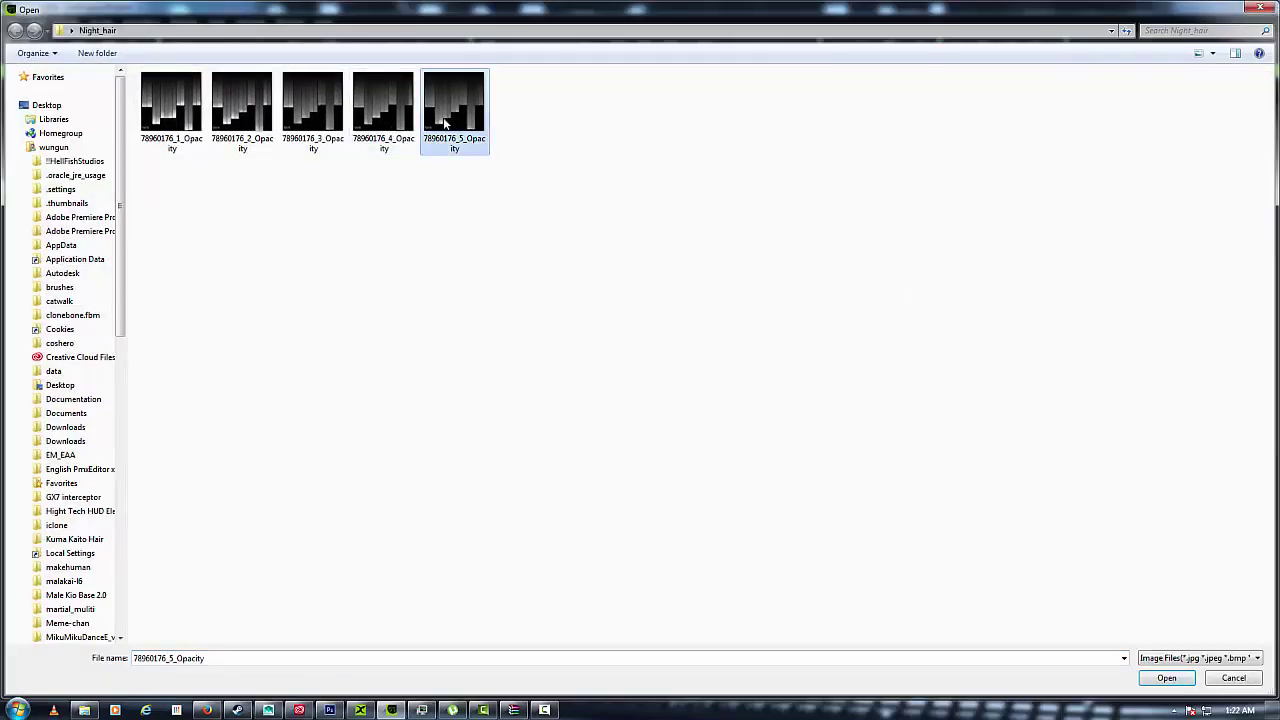
{"action": "double_click", "coordinate": [445, 122]}
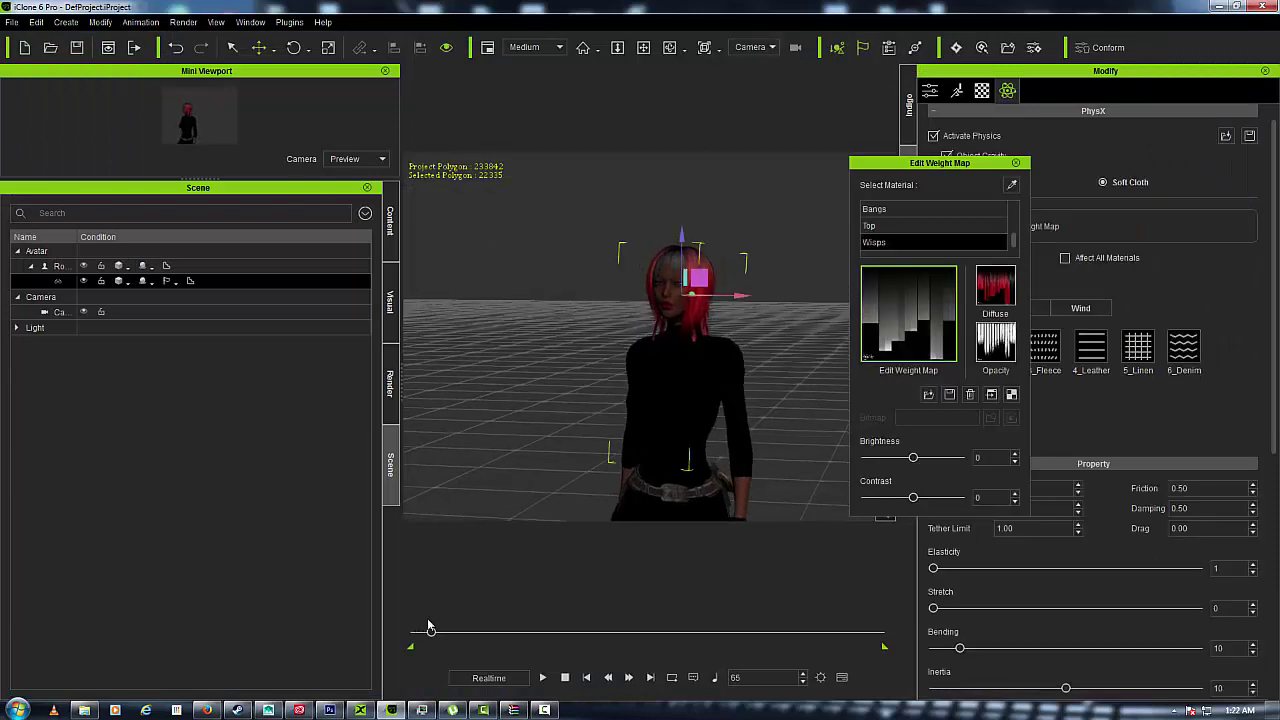
{"action": "left_click_drag", "start_coordinate": [912, 456], "coordinate": [901, 457]}
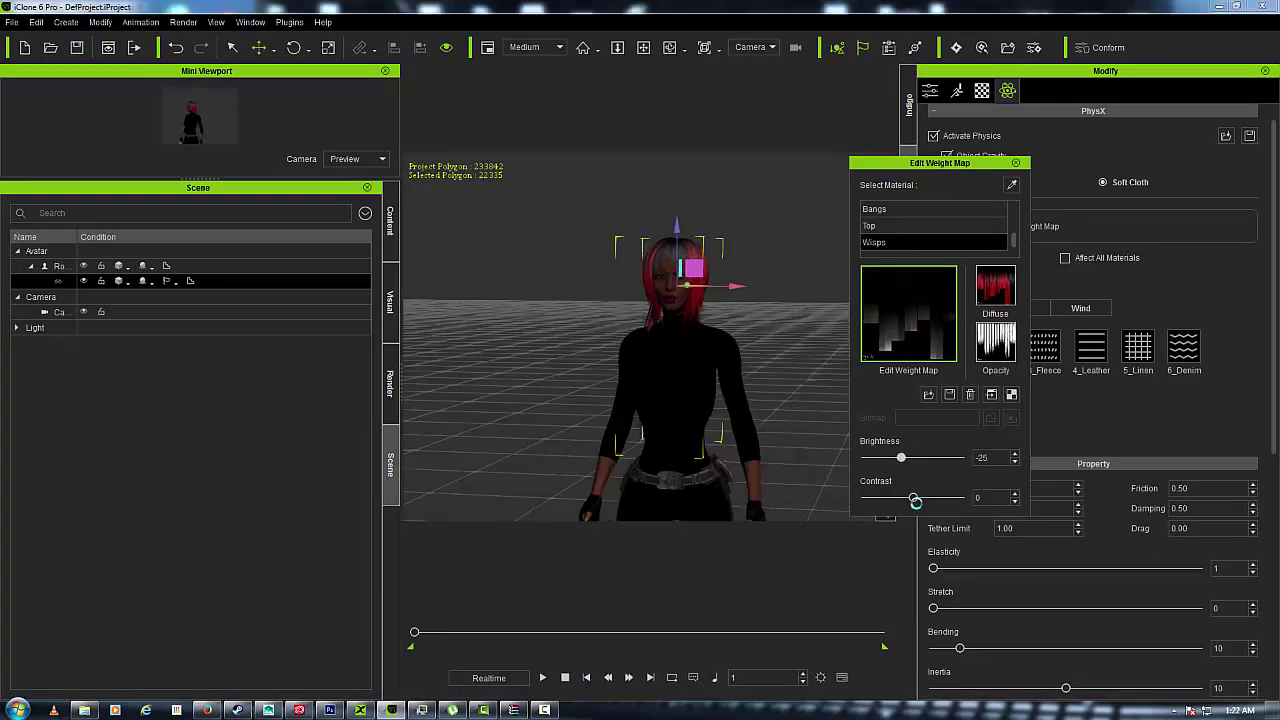
{"action": "left_click", "coordinate": [542, 678]}
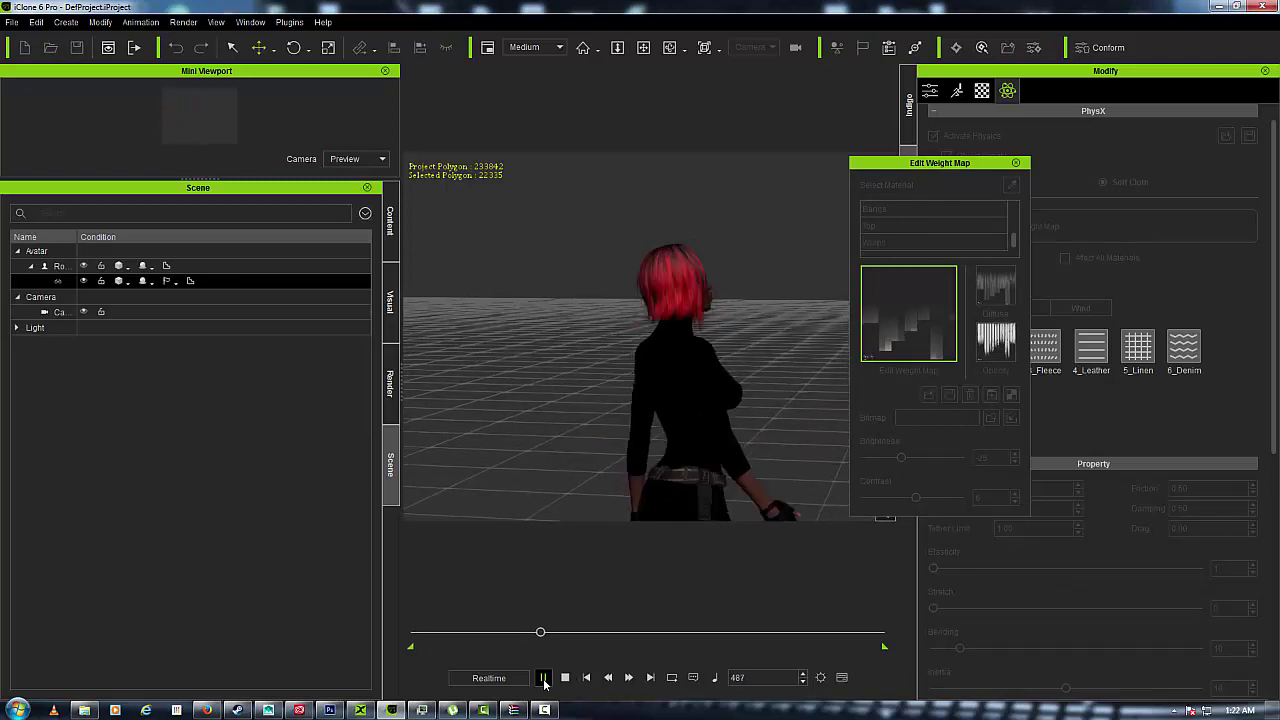
Raise the weight map contrast slightly, replay, and set brightness to -25
{"action": "left_click", "coordinate": [565, 678]}
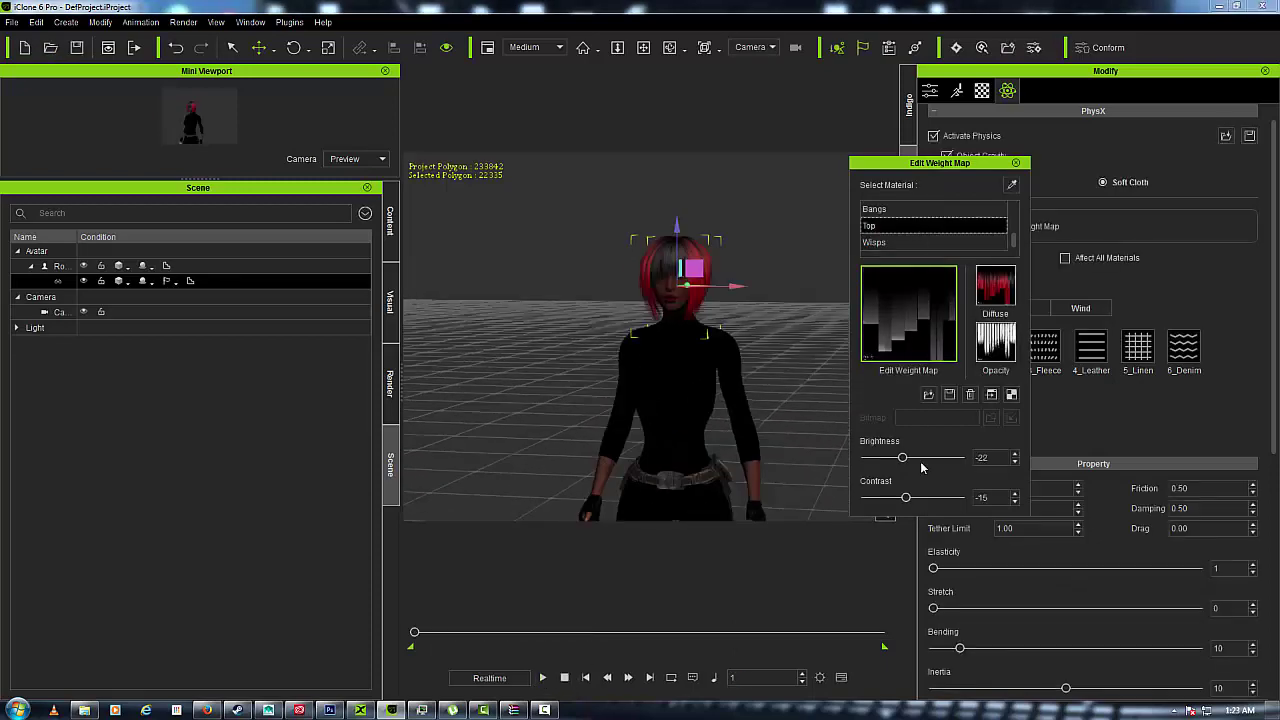
{"action": "left_click_drag", "start_coordinate": [908, 502], "coordinate": [912, 500]}
{"action": "left_click", "coordinate": [543, 678]}
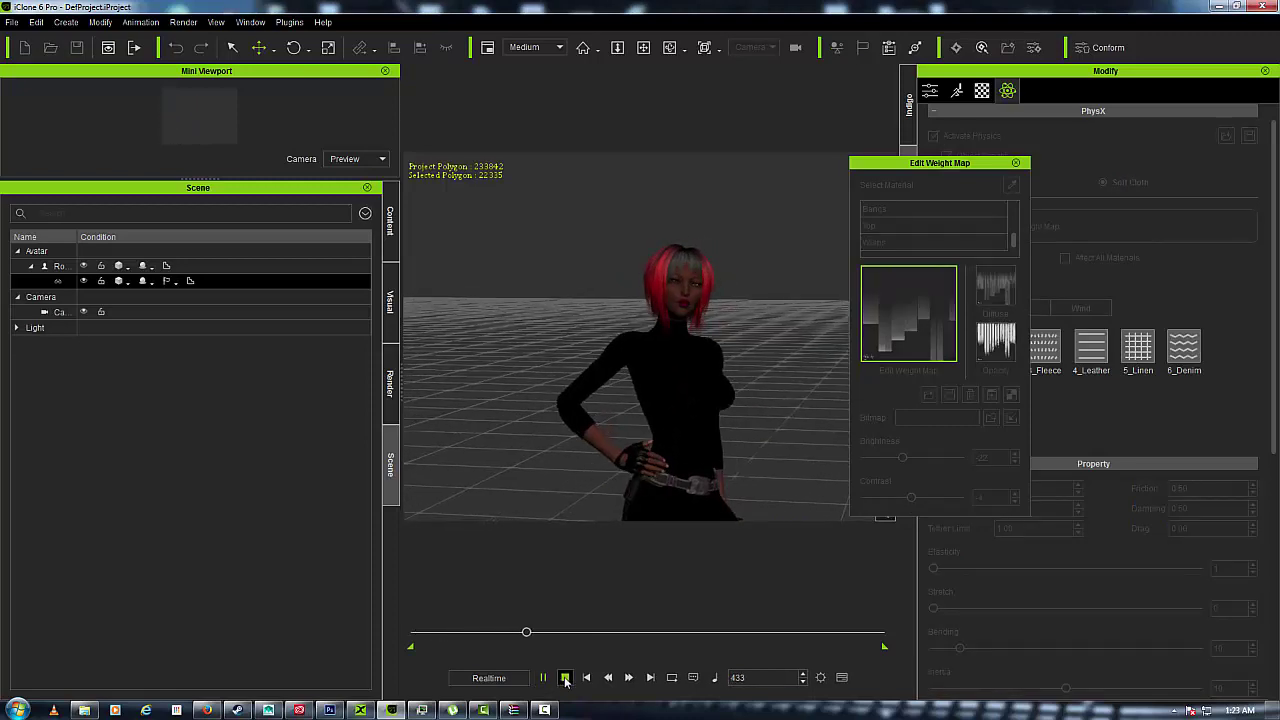
{"action": "left_click", "coordinate": [565, 678]}
{"action": "left_click_drag", "start_coordinate": [902, 458], "coordinate": [911, 499]}
Select the Front hair material and darken its weight map to brightness -19
{"action": "left_click", "coordinate": [874, 209]}
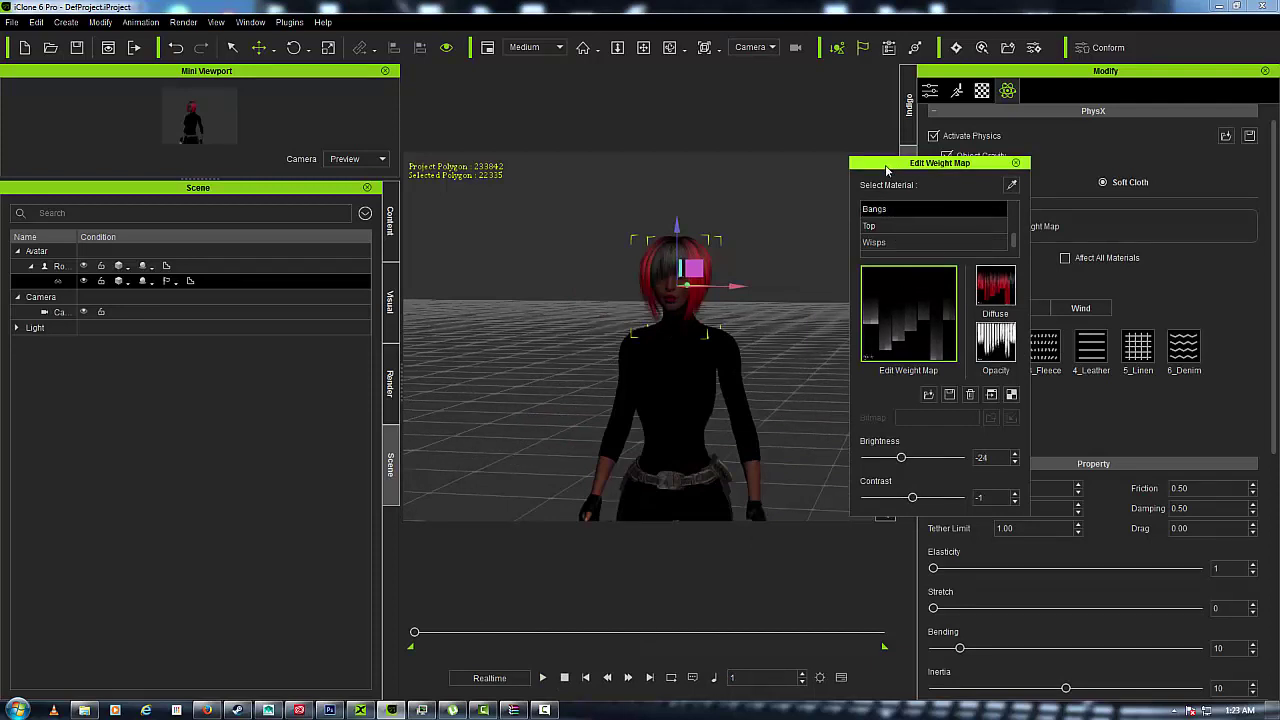
{"action": "scroll", "coordinate": [1018, 217], "scroll_direction": "up", "scroll_amount": 3}
{"action": "left_click", "coordinate": [880, 242]}
{"action": "mouse_move", "coordinate": [910, 462]}
{"action": "left_mouse_down"}
{"action": "mouse_move", "coordinate": [922, 500]}
{"action": "mouse_move", "coordinate": [907, 459]}
{"action": "left_mouse_up"}
Replay the animation twice to check the bob hair, switching between Base and Front
{"action": "left_click", "coordinate": [920, 228]}
{"action": "left_click", "coordinate": [542, 677]}
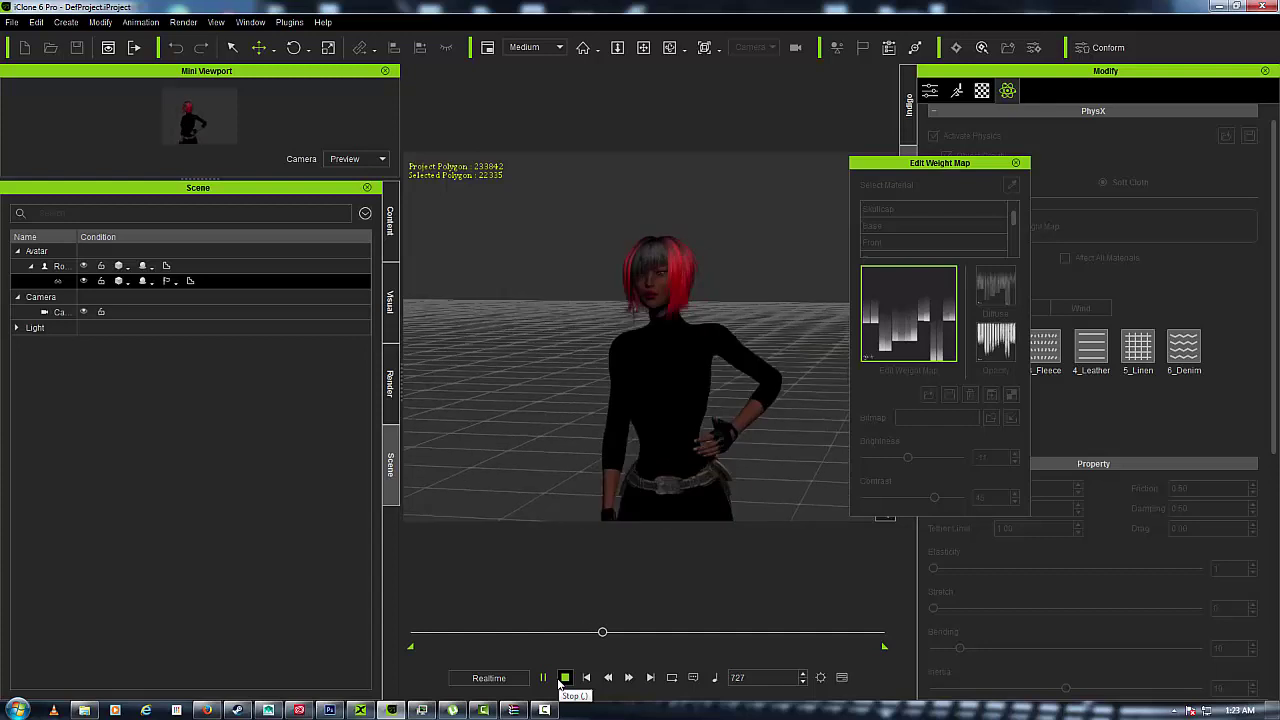
{"action": "left_click", "coordinate": [564, 678]}
{"action": "left_click", "coordinate": [928, 244]}
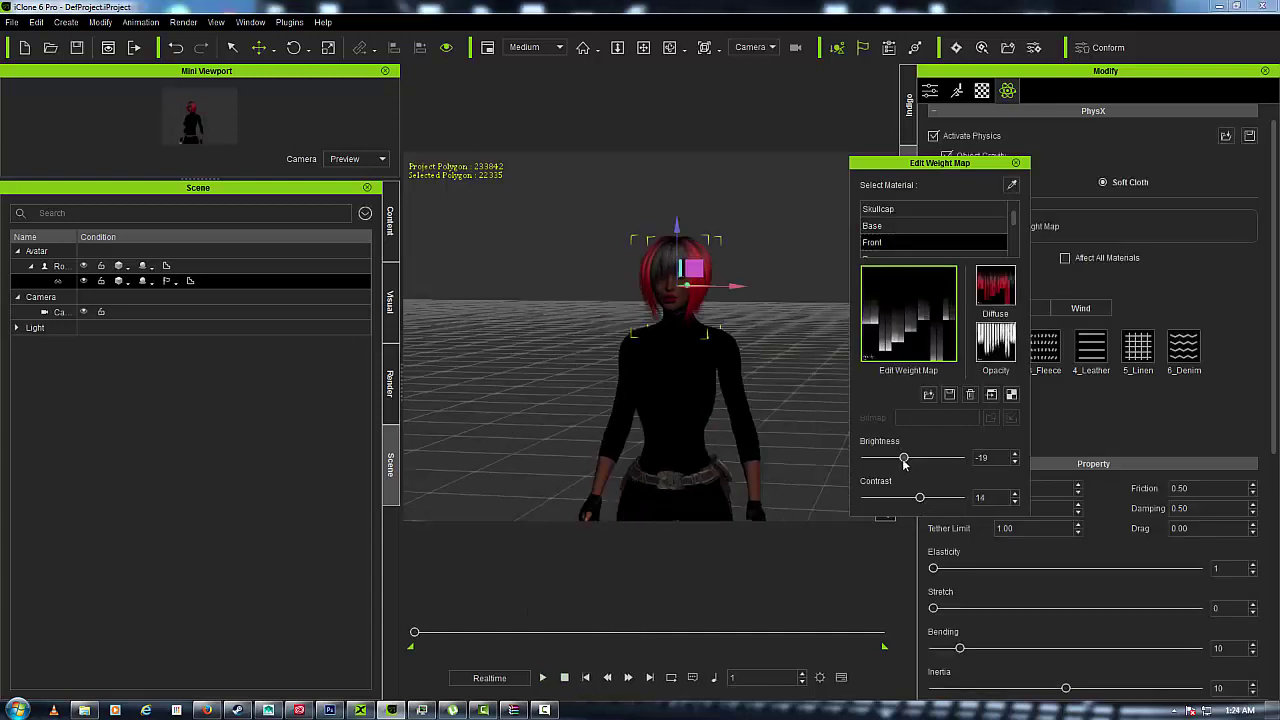
{"action": "left_click", "coordinate": [542, 678]}
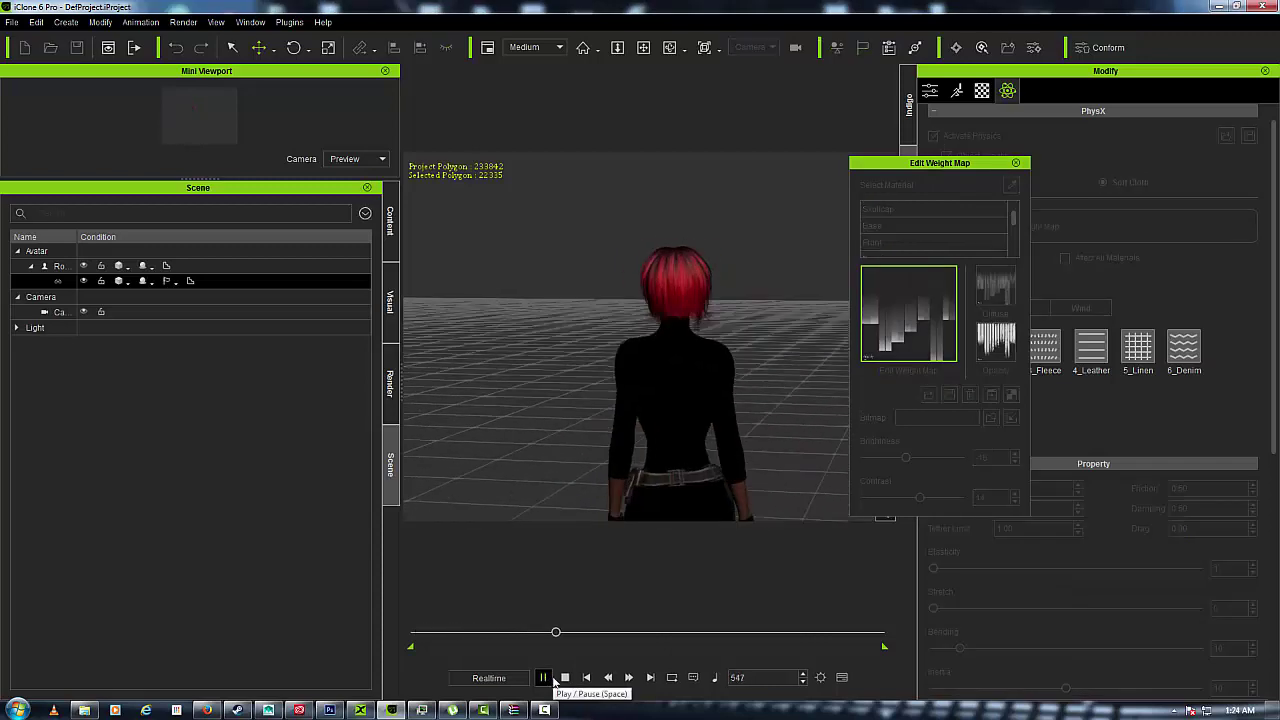
{"action": "left_click", "coordinate": [564, 677]}
Brighten the Bangs weight map slightly and replay the animation to test the bangs
{"action": "scroll", "coordinate": [985, 230], "scroll_direction": "down", "scroll_amount": 1}
{"action": "left_click", "coordinate": [985, 243]}
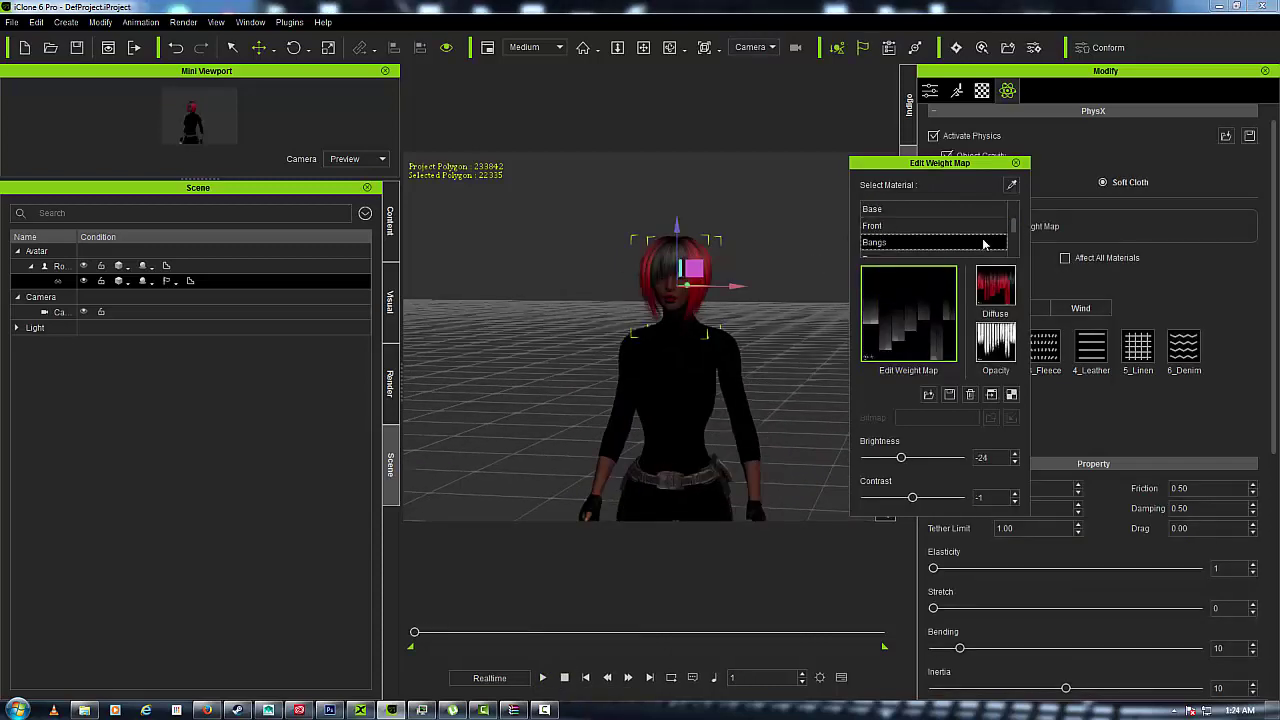
{"action": "left_click_drag", "start_coordinate": [903, 463], "coordinate": [910, 501]}
{"action": "left_click", "coordinate": [541, 678]}
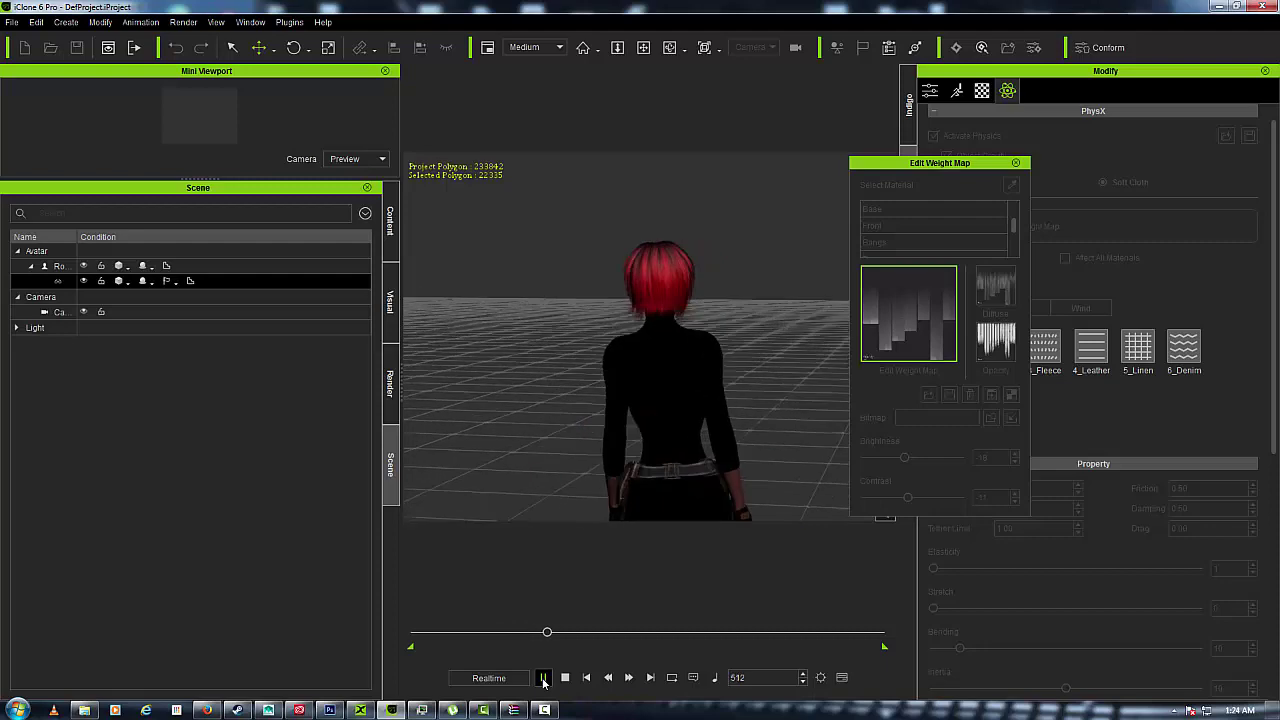
{"action": "left_click", "coordinate": [564, 678]}
Lower the Top material's weight map contrast, replay, then raise it slightly
{"action": "left_click", "coordinate": [940, 258]}
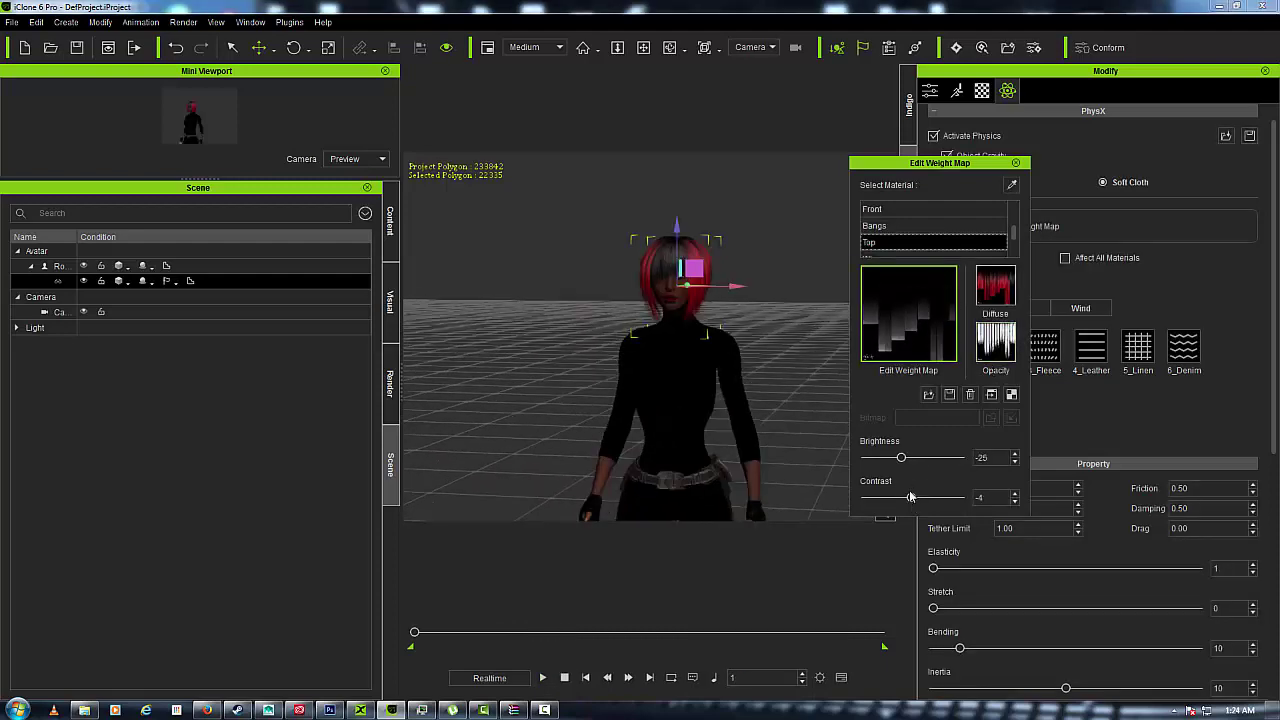
{"action": "left_click_drag", "start_coordinate": [910, 497], "coordinate": [901, 498]}
{"action": "left_click", "coordinate": [543, 678]}
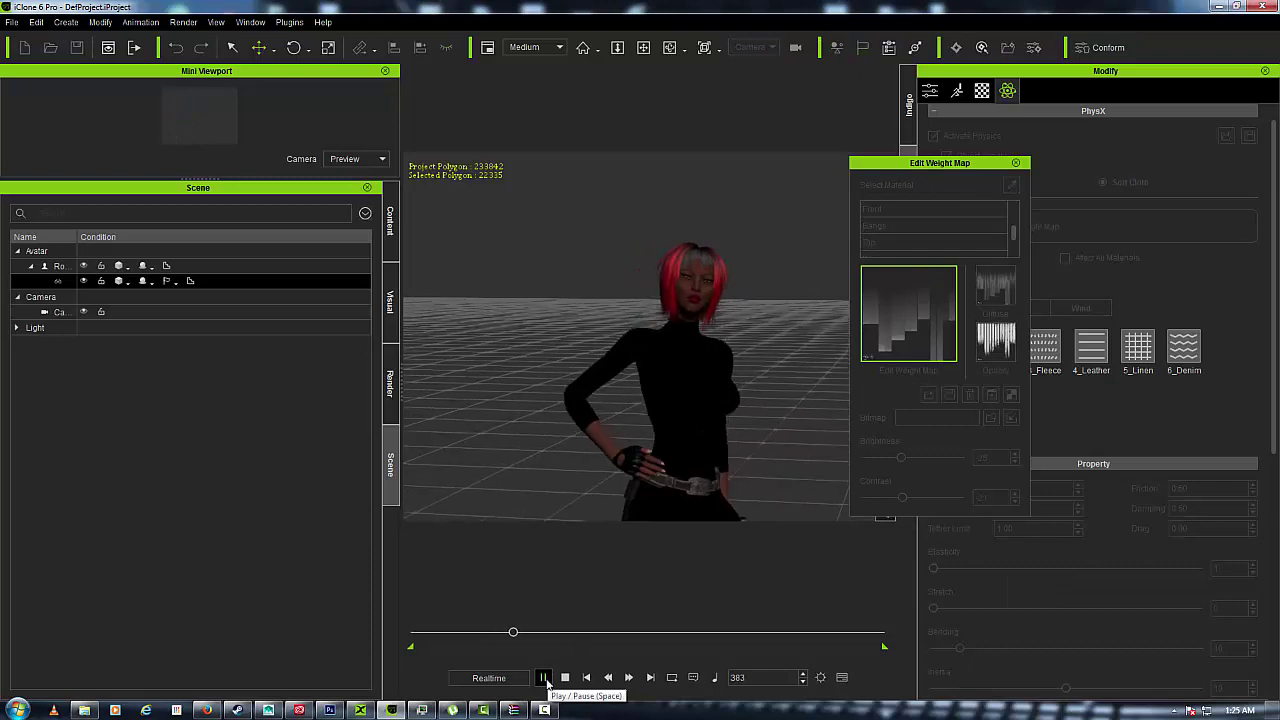
{"action": "left_click", "coordinate": [564, 677]}
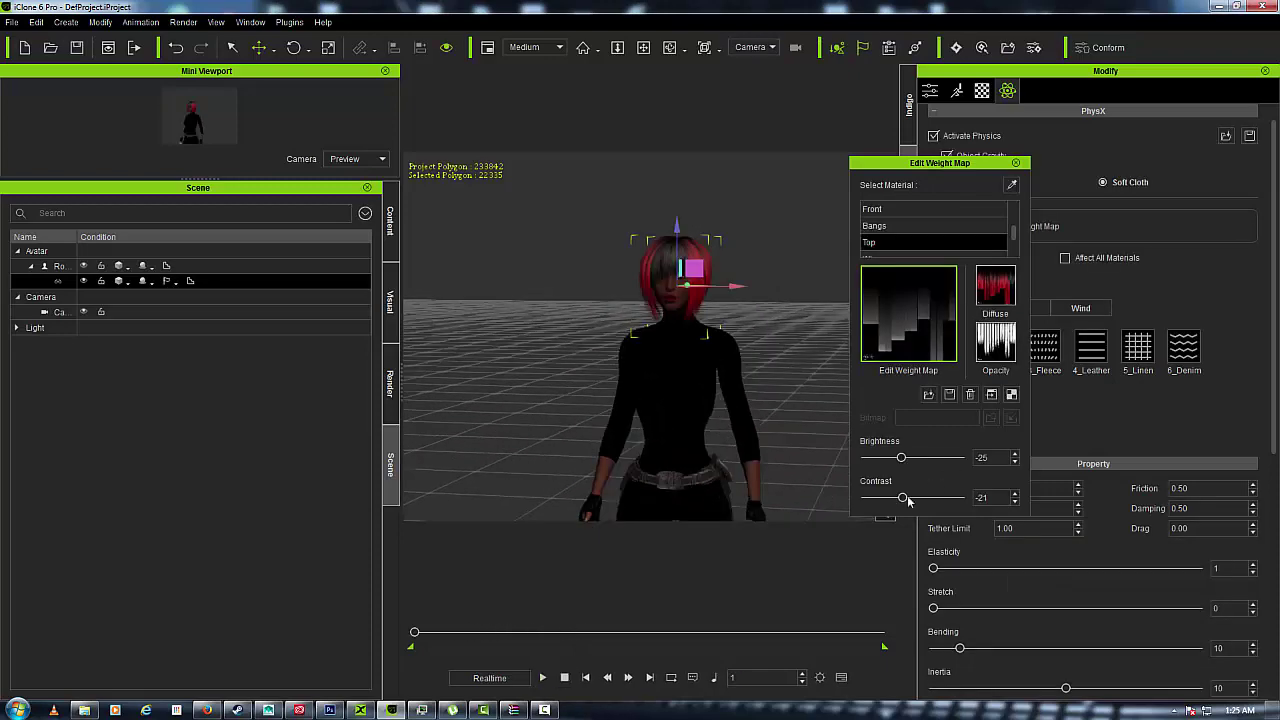
{"action": "left_click_drag", "start_coordinate": [905, 498], "coordinate": [907, 498]}
Select Wisps, replay the hair test, and step through the material list back to Wisps
{"action": "left_click", "coordinate": [954, 258]}
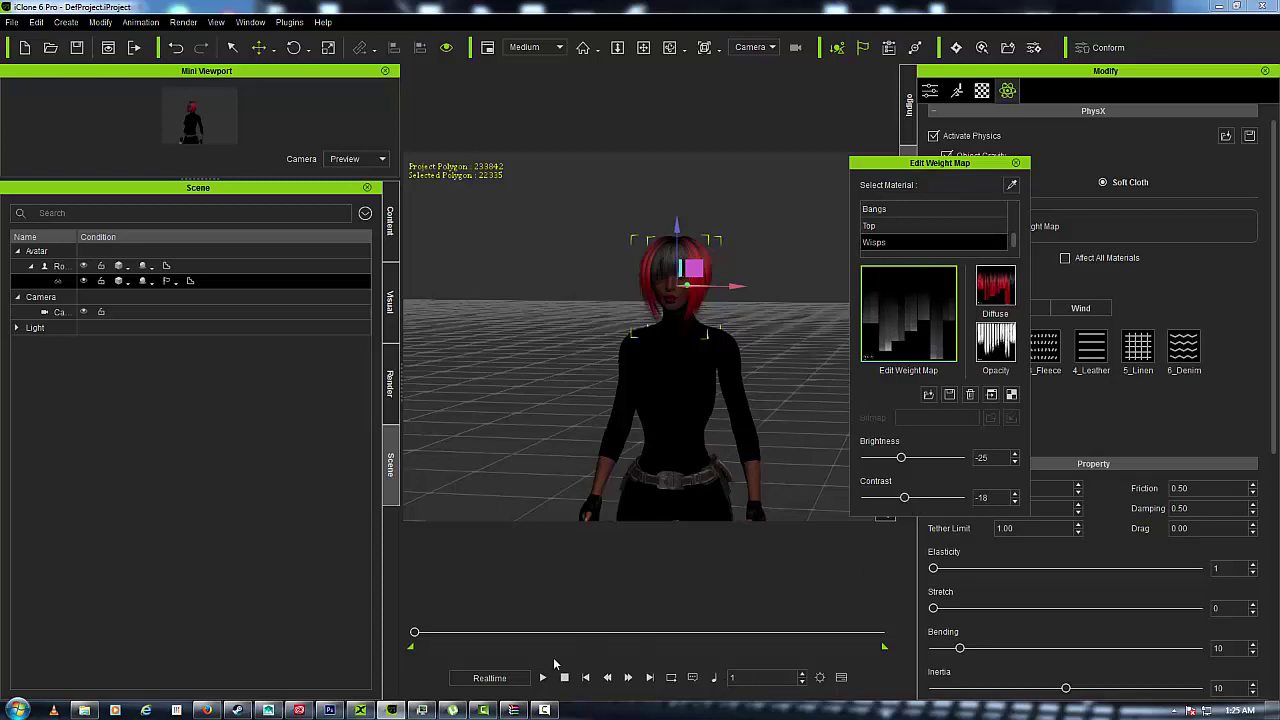
{"action": "left_click", "coordinate": [542, 677]}
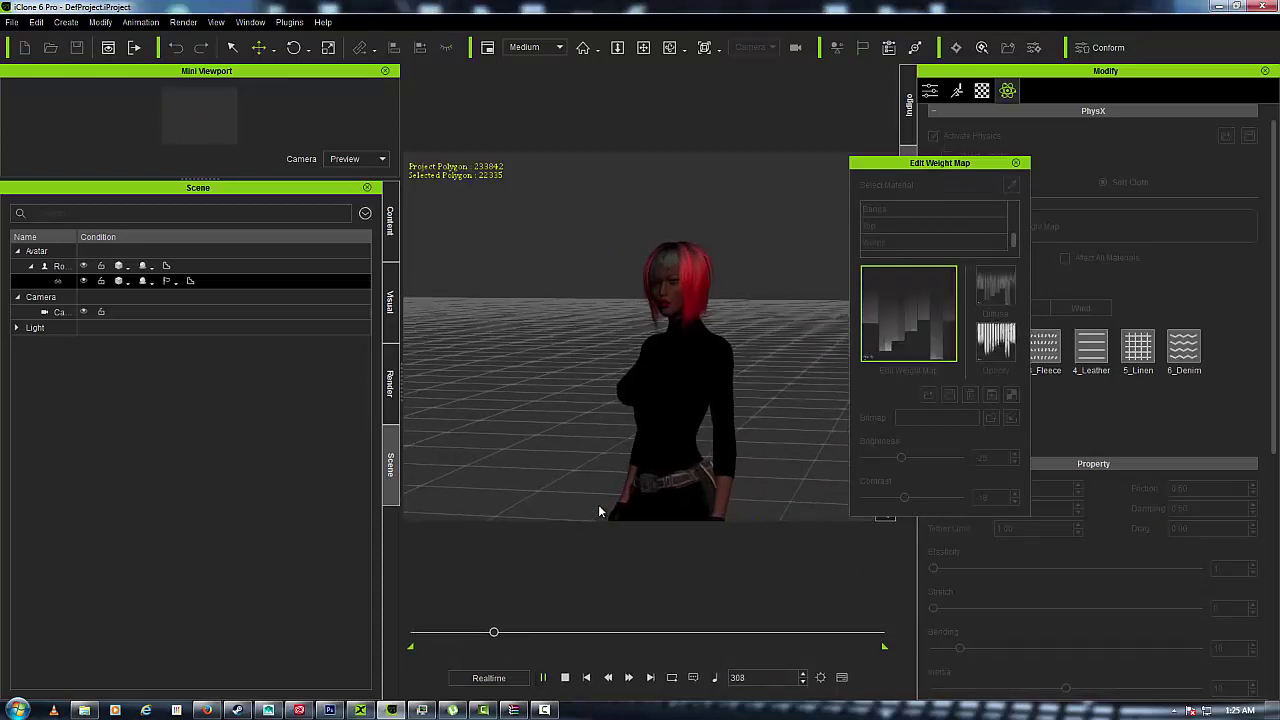
{"action": "left_click", "coordinate": [565, 678]}
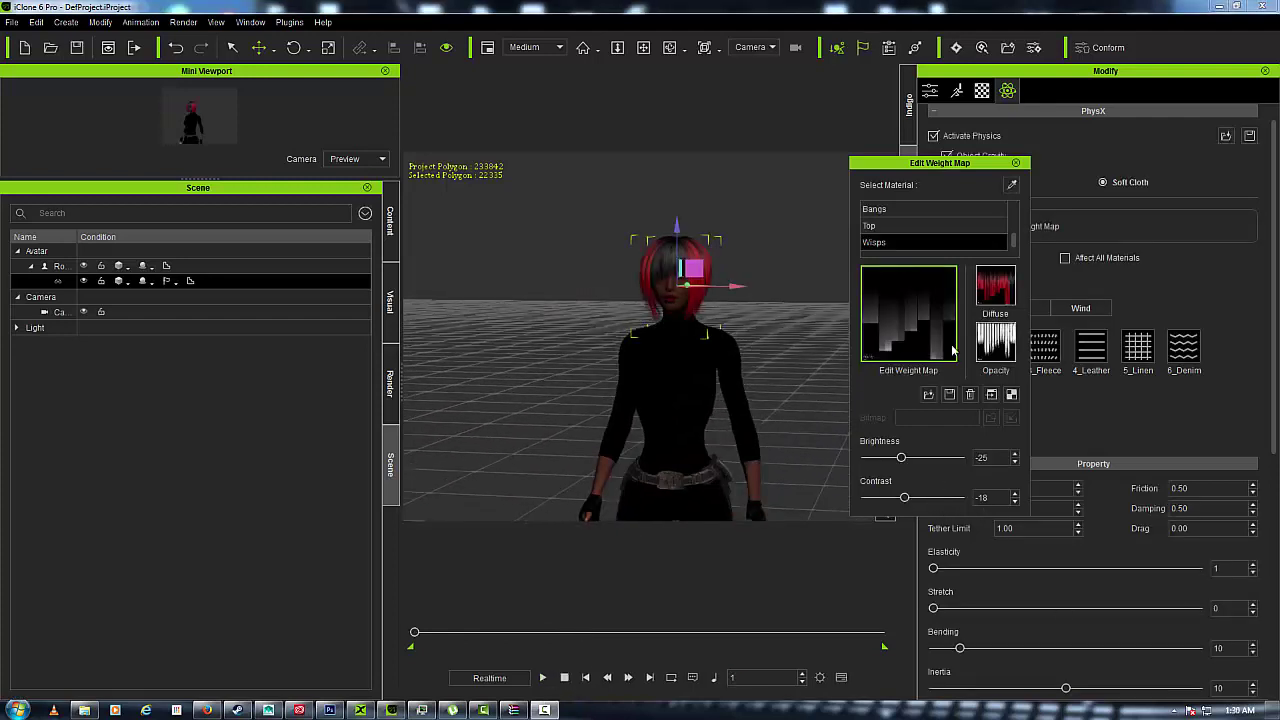
{"action": "left_click", "coordinate": [940, 225]}
{"action": "key", "text": "Up"}
{"action": "key", "text": "Up"}
{"action": "key", "text": "Up"}
{"action": "key", "text": "Up"}
{"action": "key", "text": "Up"}
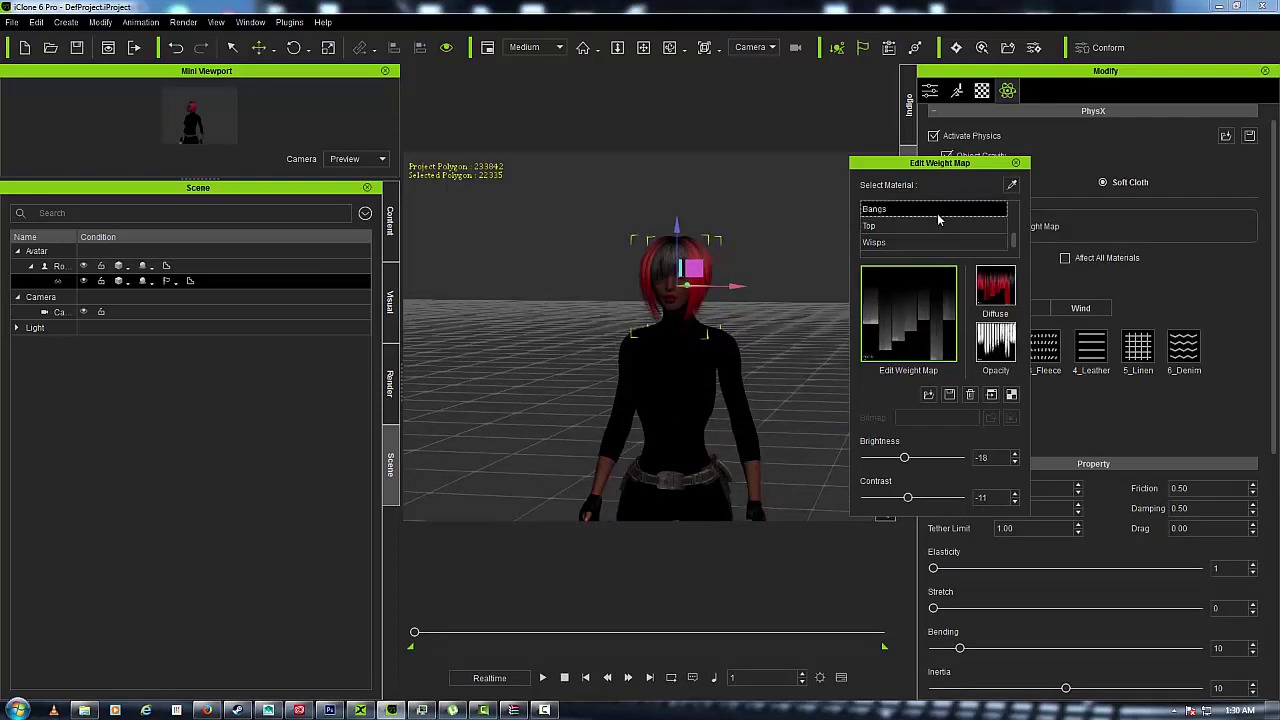
{"action": "key", "text": "Down"}
{"action": "key", "text": "Down"}
{"action": "key", "text": "Down"}
{"action": "key", "text": "Down"}
{"action": "key", "text": "Down"}
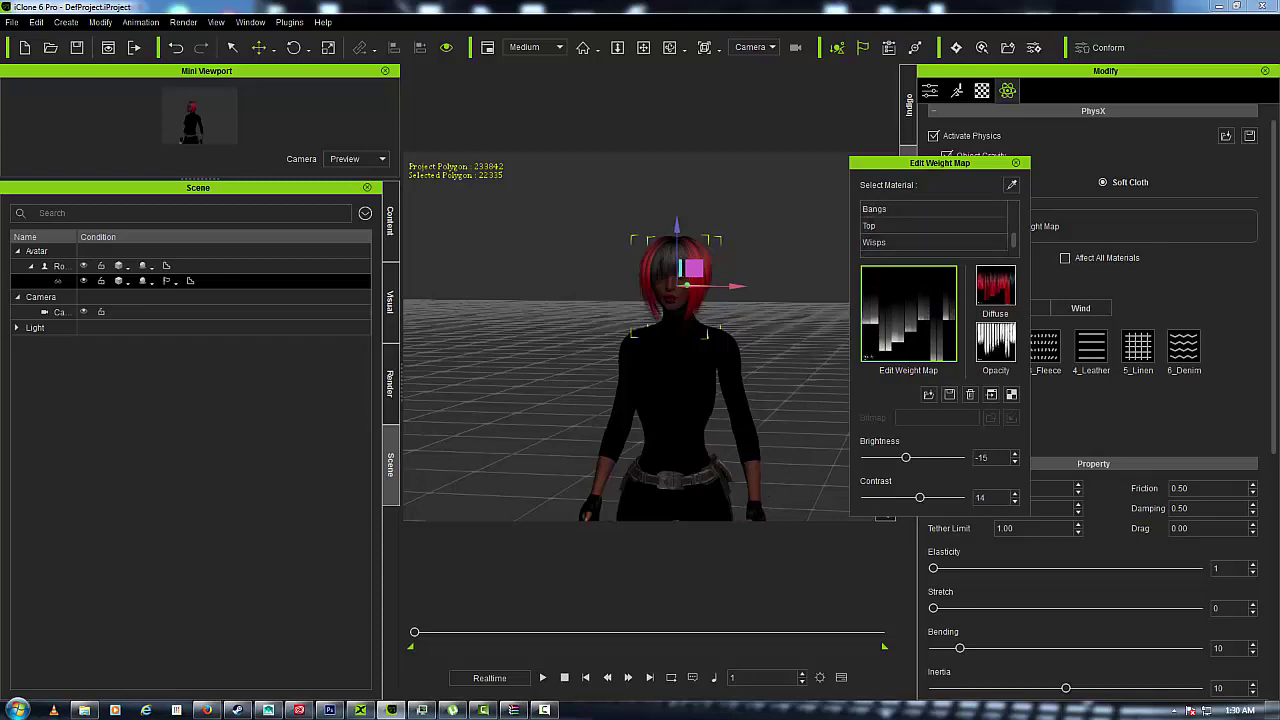
{"action": "left_click", "coordinate": [331, 710]}
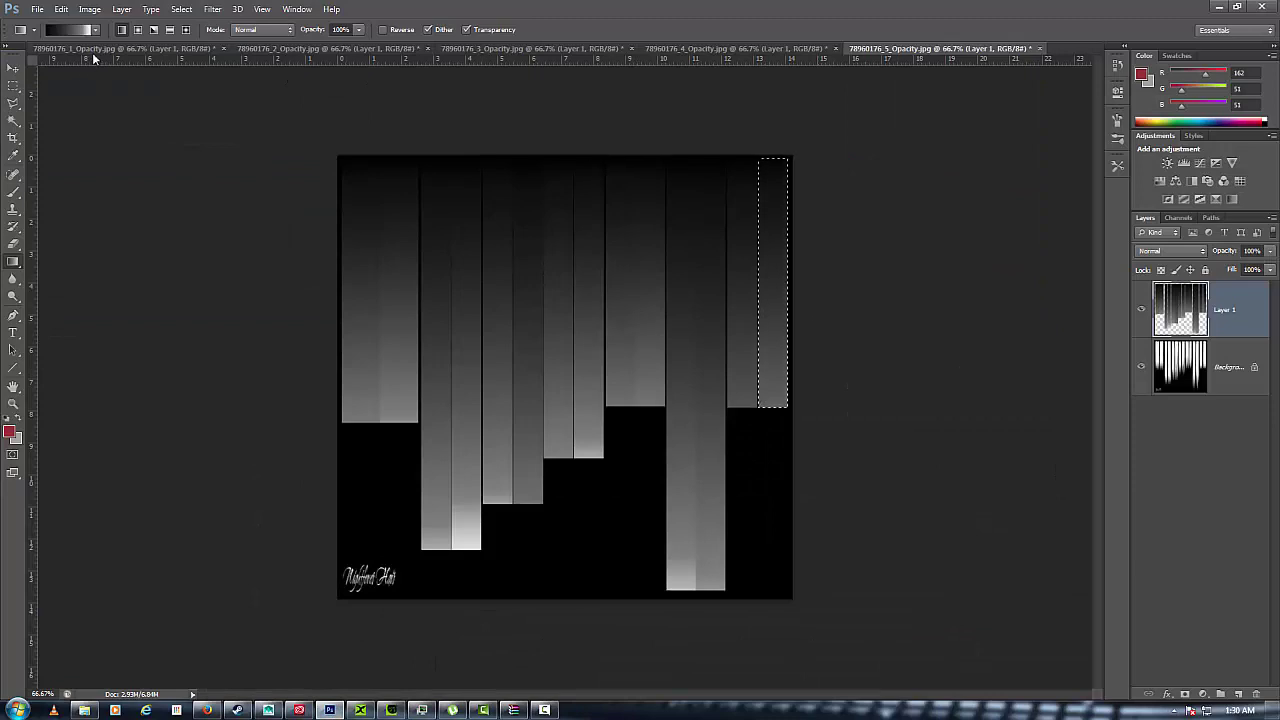
{"action": "left_click", "coordinate": [90, 49]}
{"action": "left_click", "coordinate": [289, 48]}
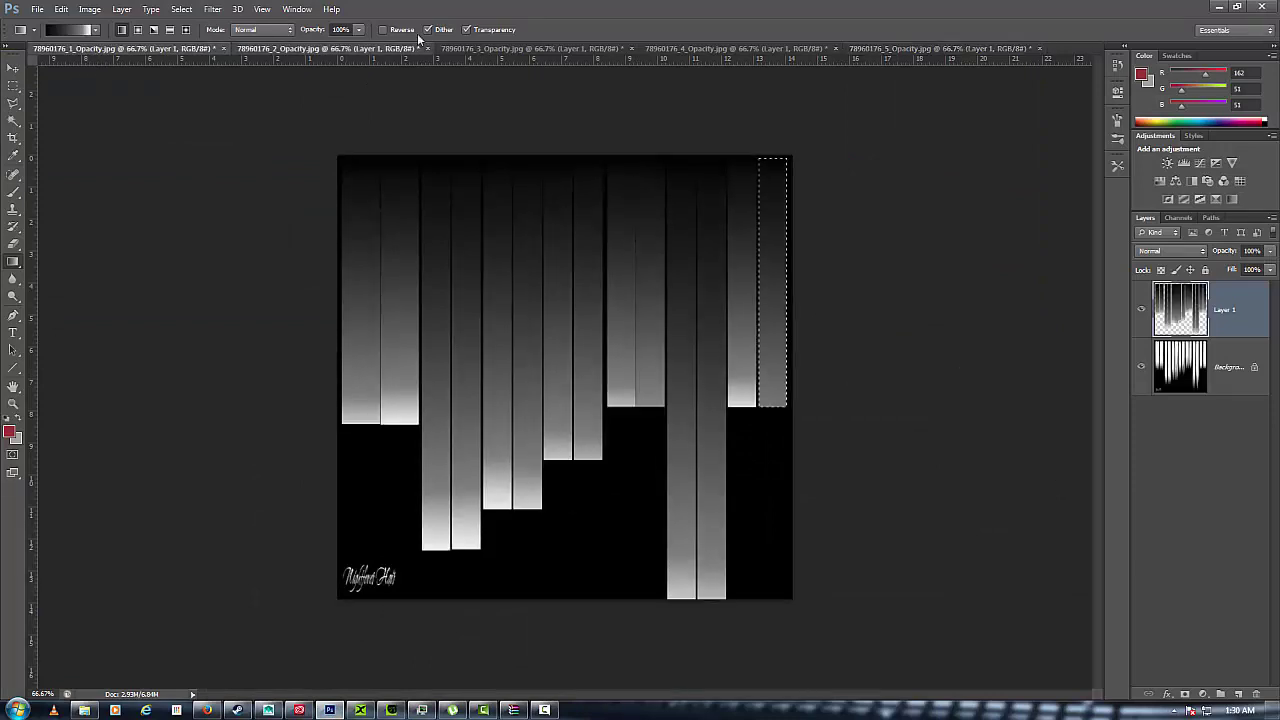
{"action": "left_click", "coordinate": [530, 48]}
{"action": "left_click", "coordinate": [765, 49]}
{"action": "left_click", "coordinate": [914, 49]}
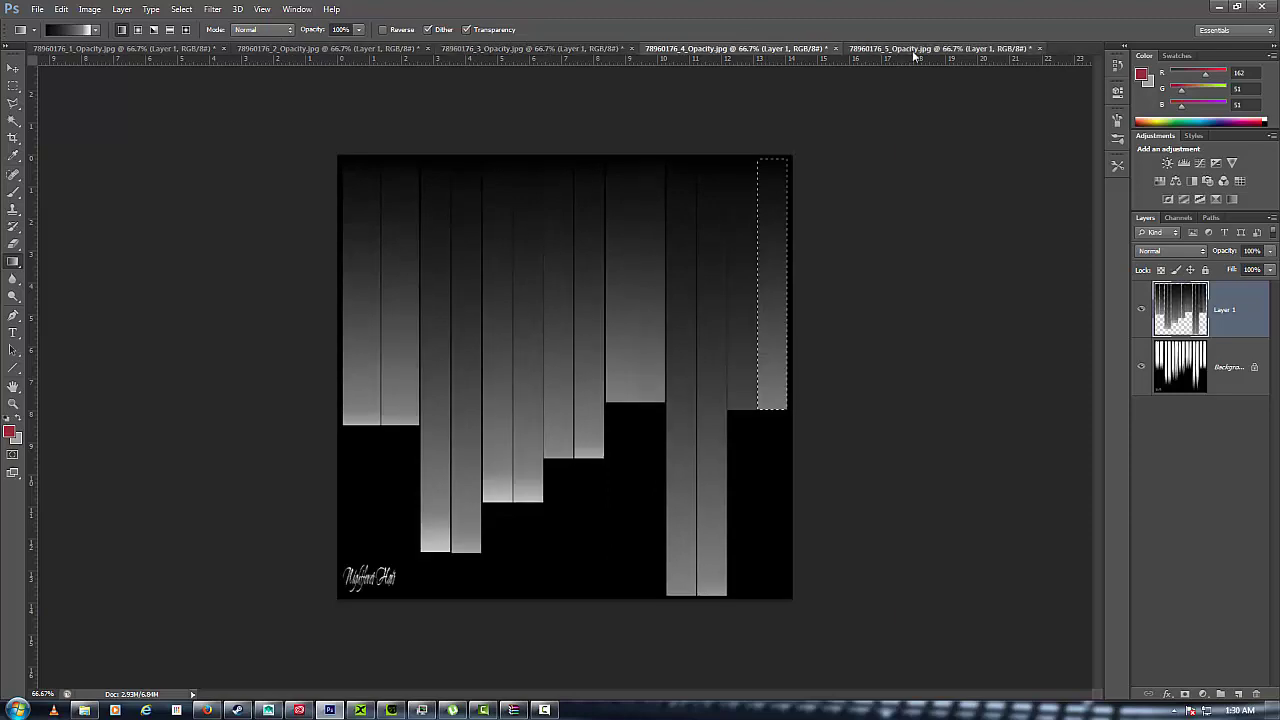
{"action": "left_click", "coordinate": [1217, 7]}
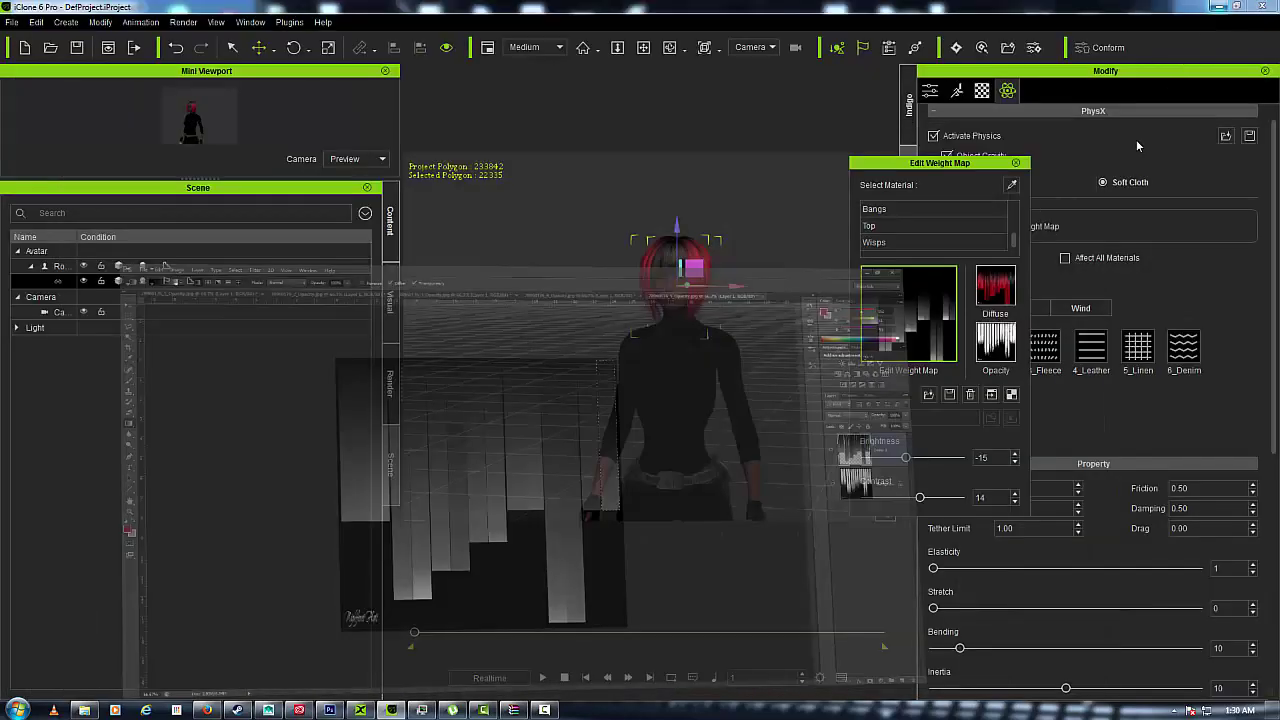
{"action": "left_click", "coordinate": [541, 678]}
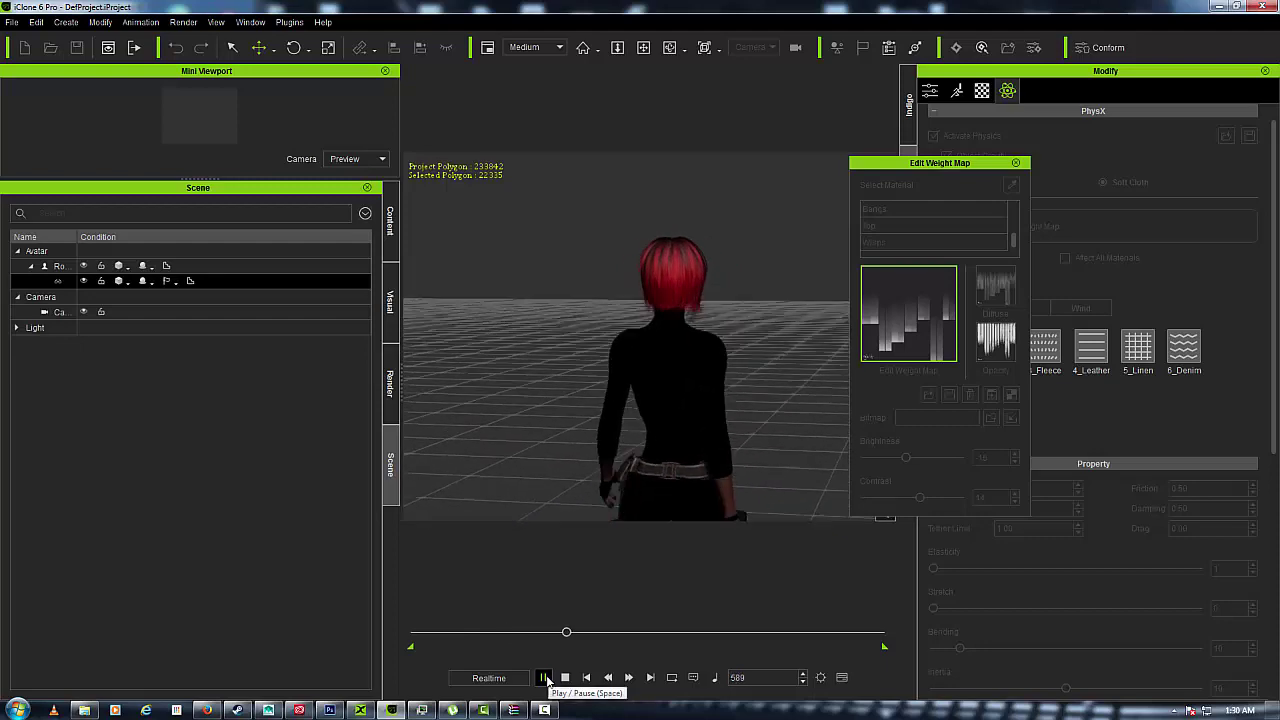
{"action": "left_click", "coordinate": [564, 678]}
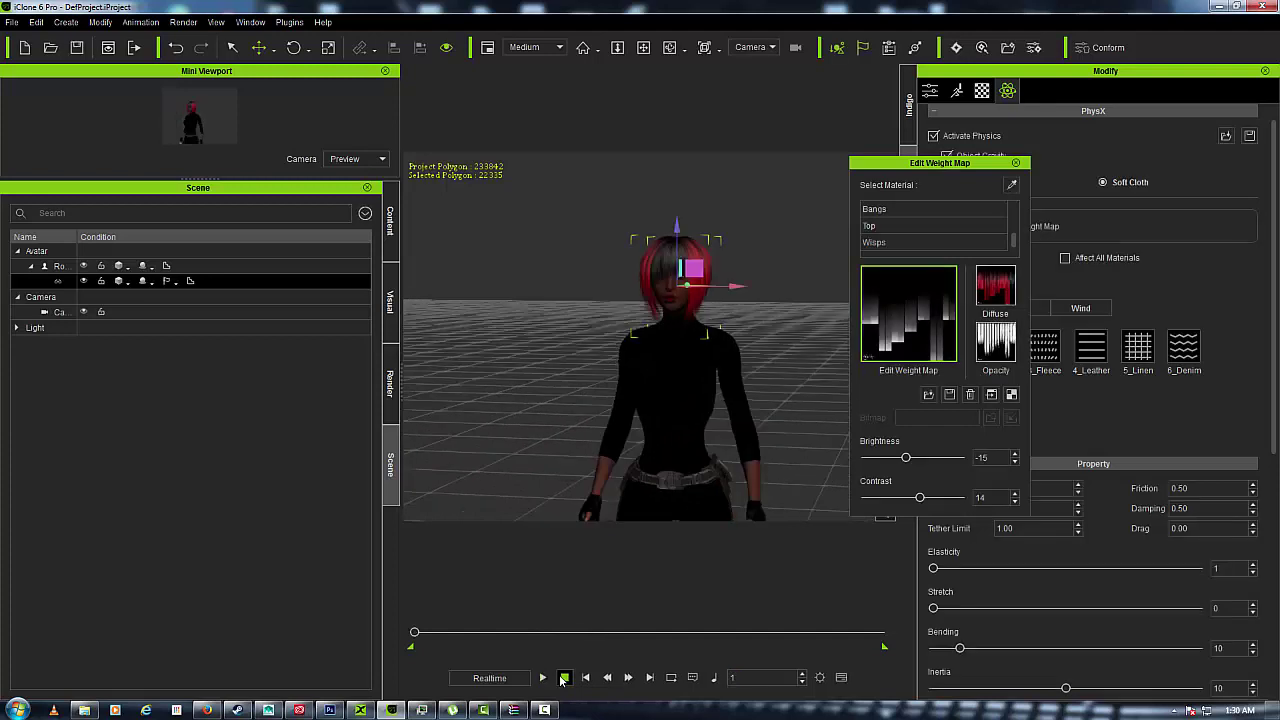
Close the weight map editor, select the avatar, and cancel the Activate Physics warning
{"action": "left_click", "coordinate": [1016, 163]}
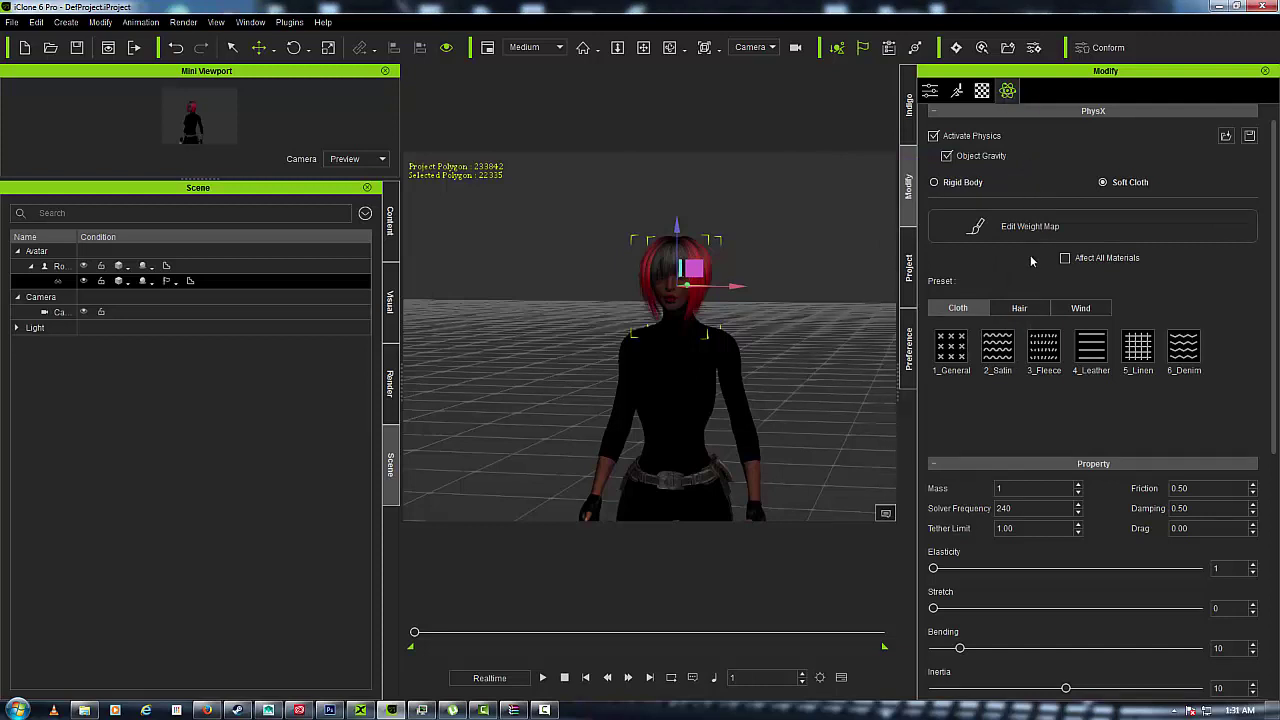
{"action": "scroll", "coordinate": [1046, 351], "scroll_direction": "down", "scroll_amount": 2}
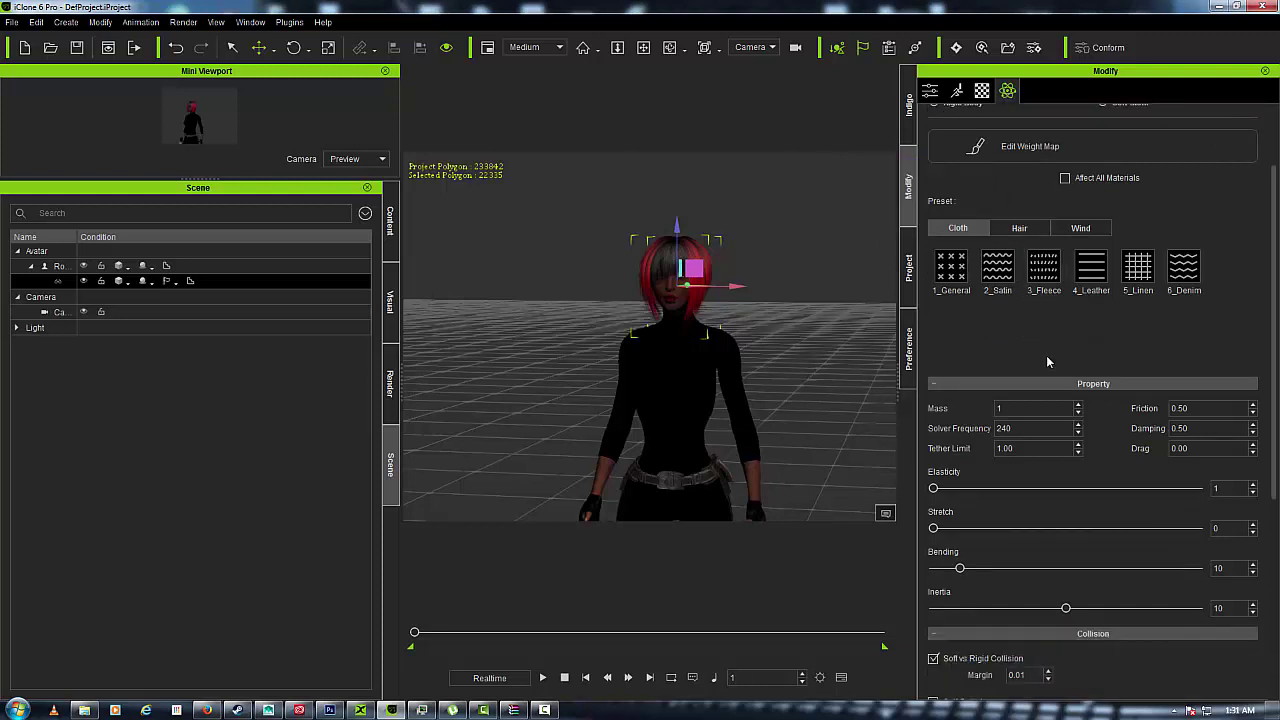
{"action": "left_click", "coordinate": [662, 370]}
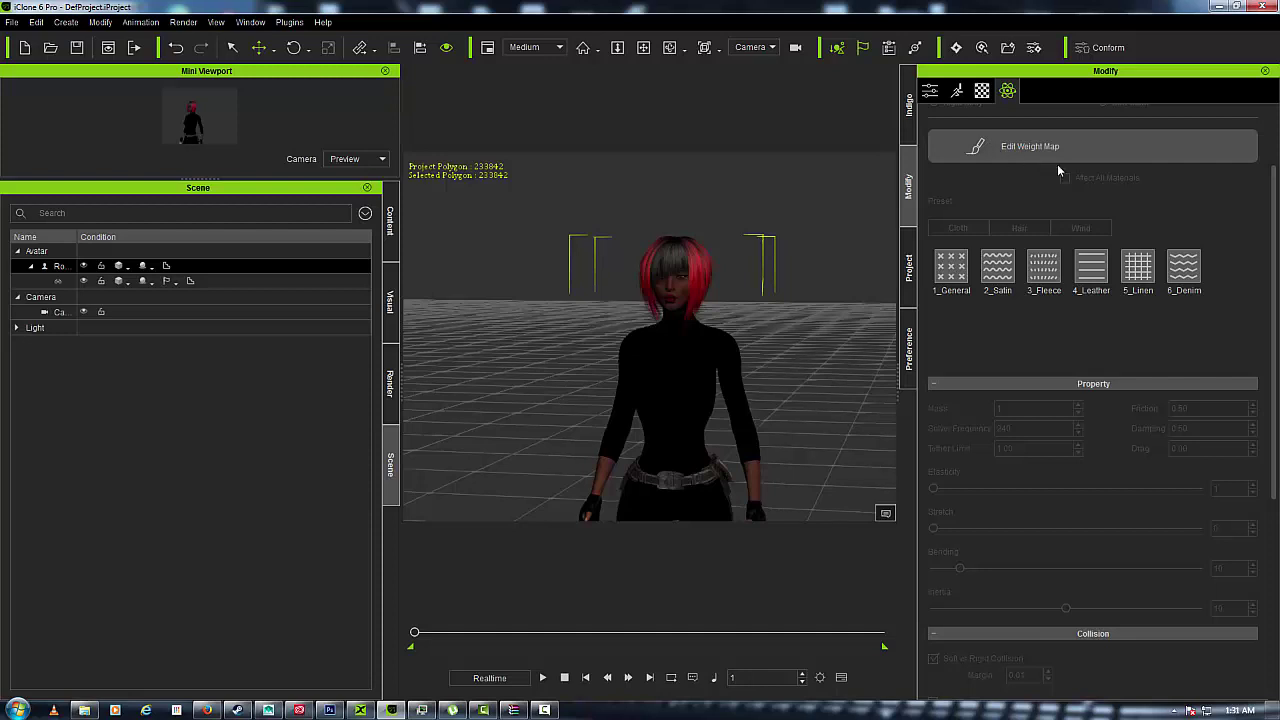
{"action": "scroll", "coordinate": [950, 214], "scroll_direction": "up", "scroll_amount": 2}
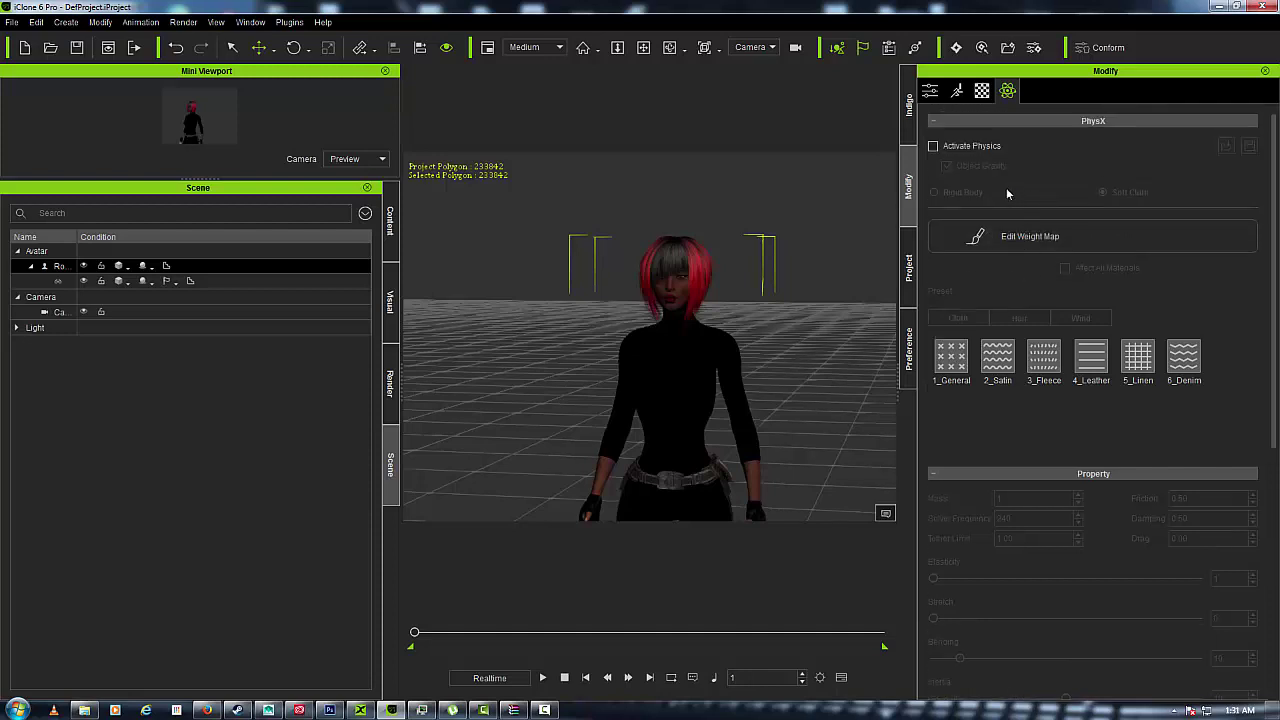
{"action": "left_click", "coordinate": [933, 147]}
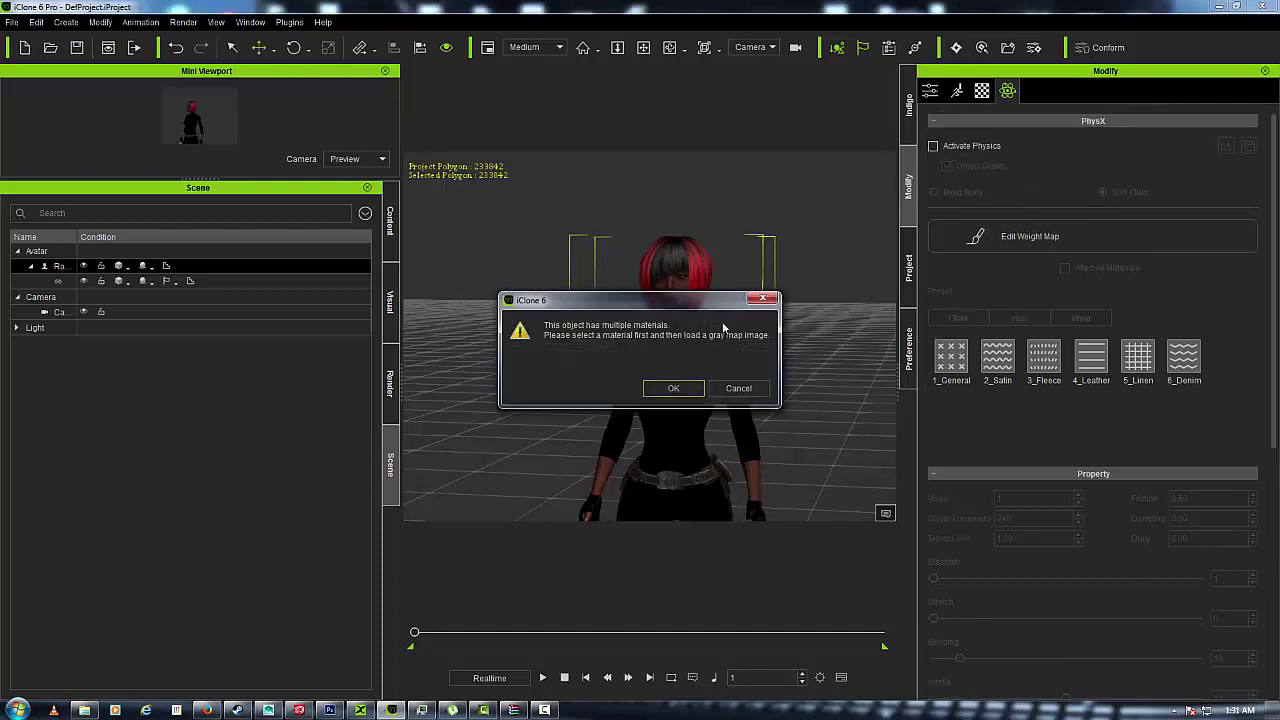
{"action": "left_click", "coordinate": [738, 388]}
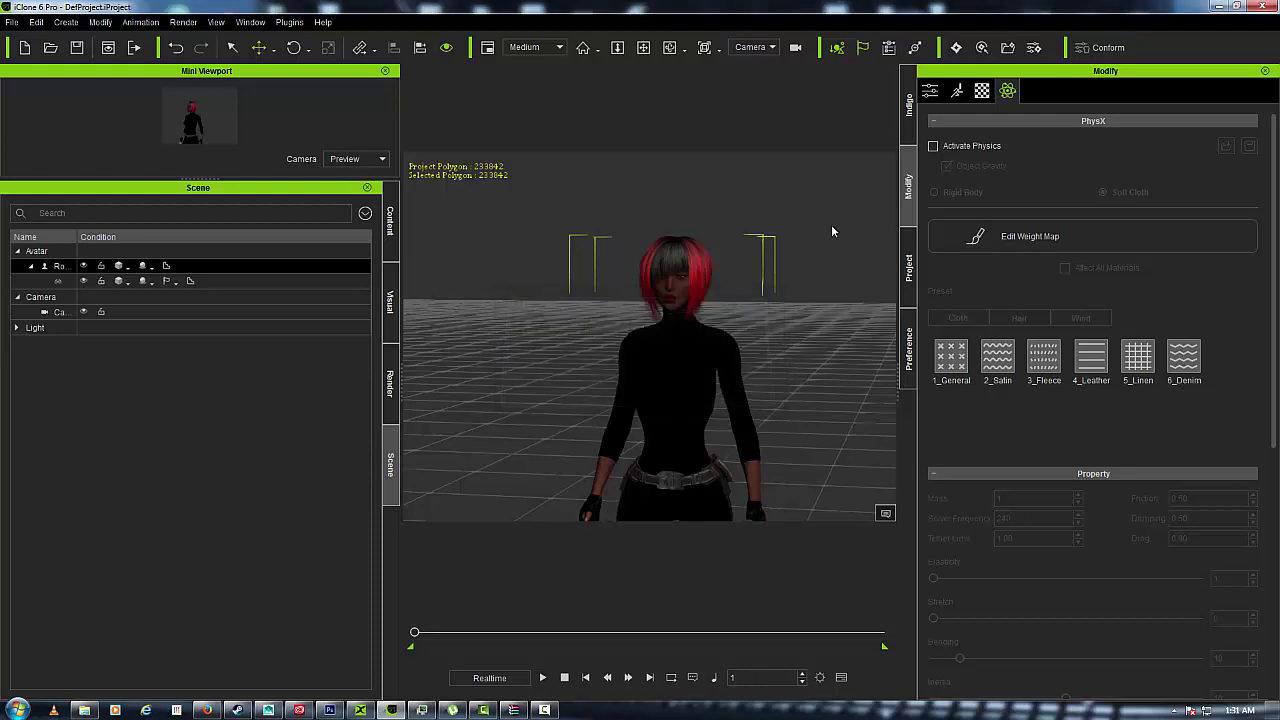
Show the avatar's Attribute settings and open the Collision Shape Editor
{"action": "left_click", "coordinate": [957, 92]}
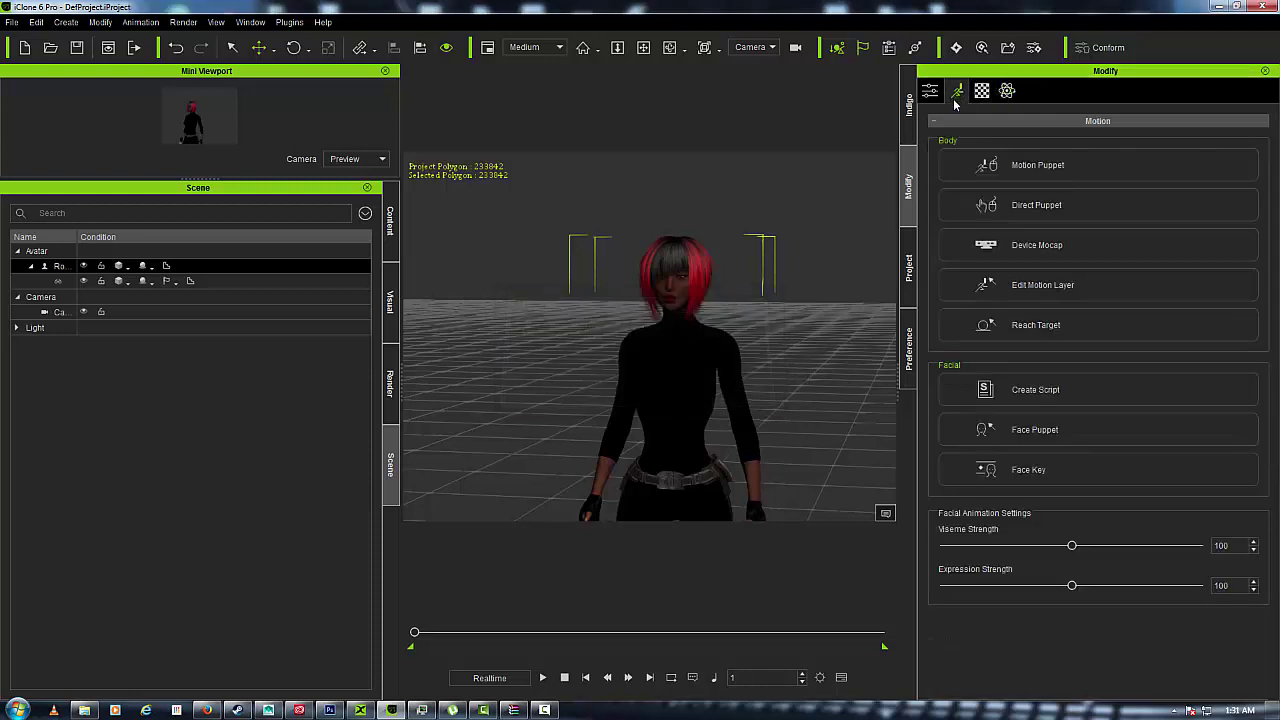
{"action": "left_click", "coordinate": [930, 91]}
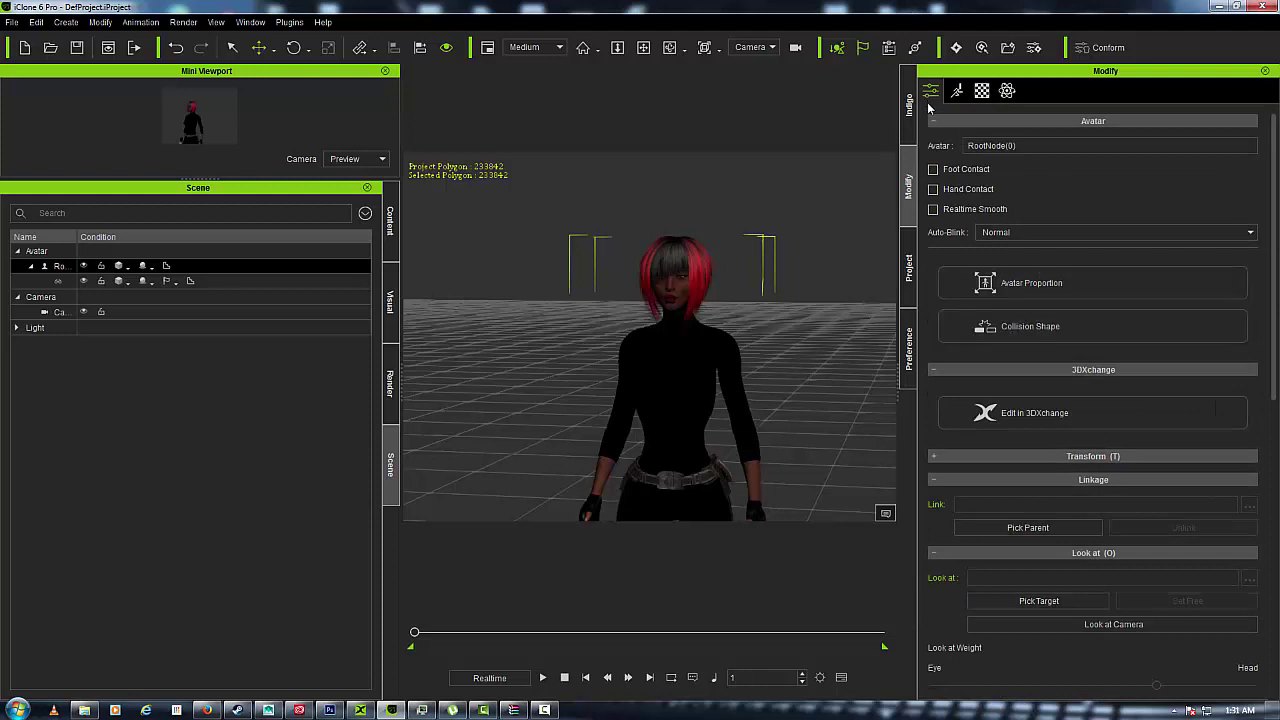
{"action": "left_click", "coordinate": [1033, 336]}
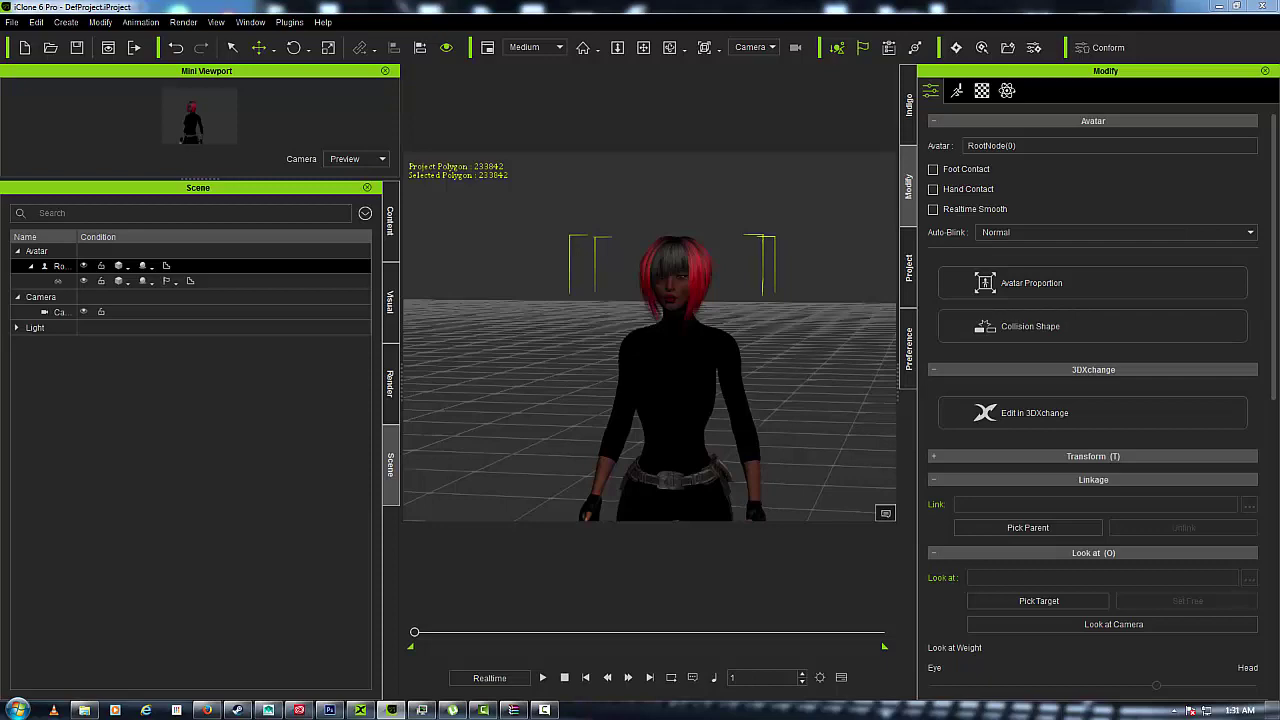
Turn on Collision On/Off and Activate Selected Part, and select the head
{"action": "left_click_drag", "start_coordinate": [1206, 258], "coordinate": [305, 219]}
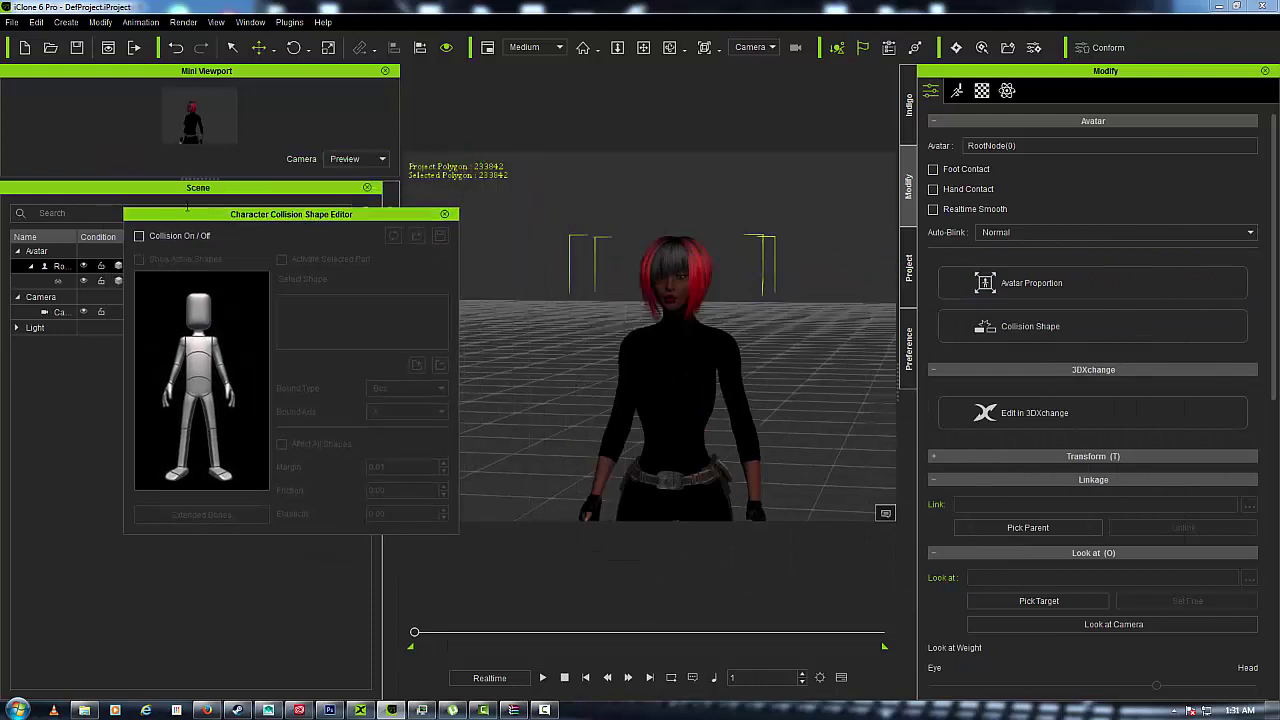
{"action": "left_click", "coordinate": [139, 236]}
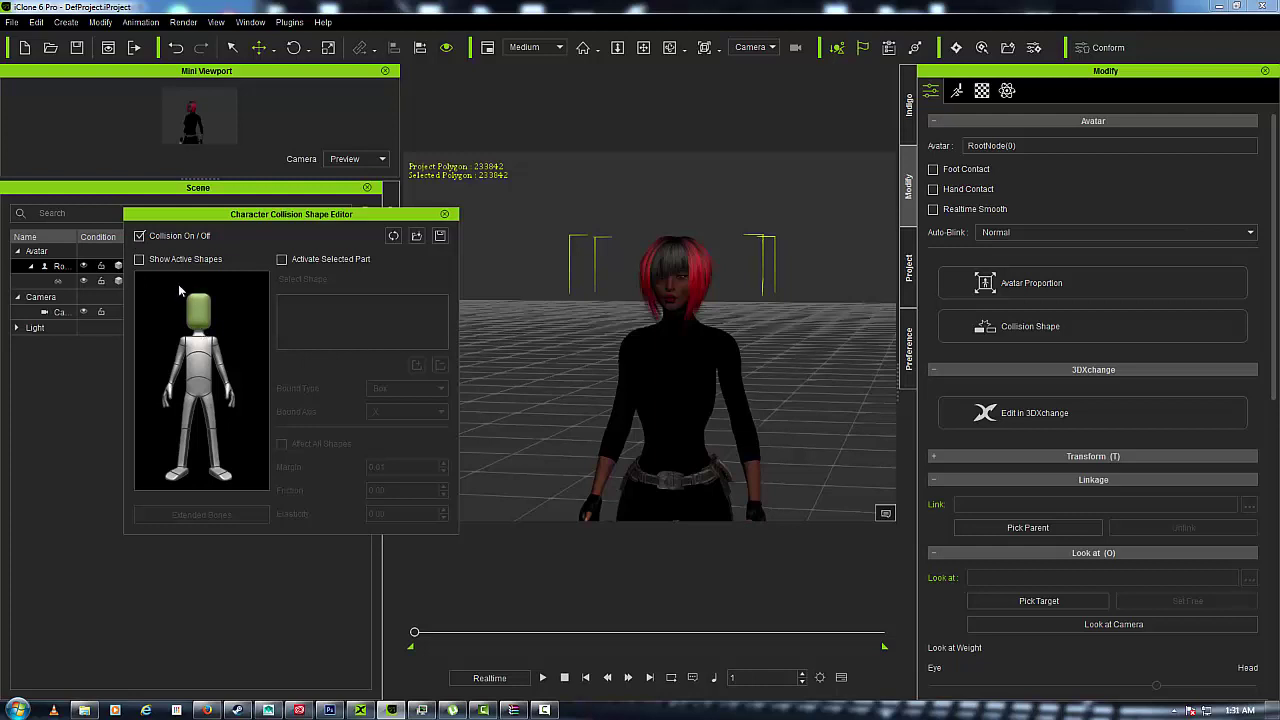
{"action": "left_click", "coordinate": [282, 259]}
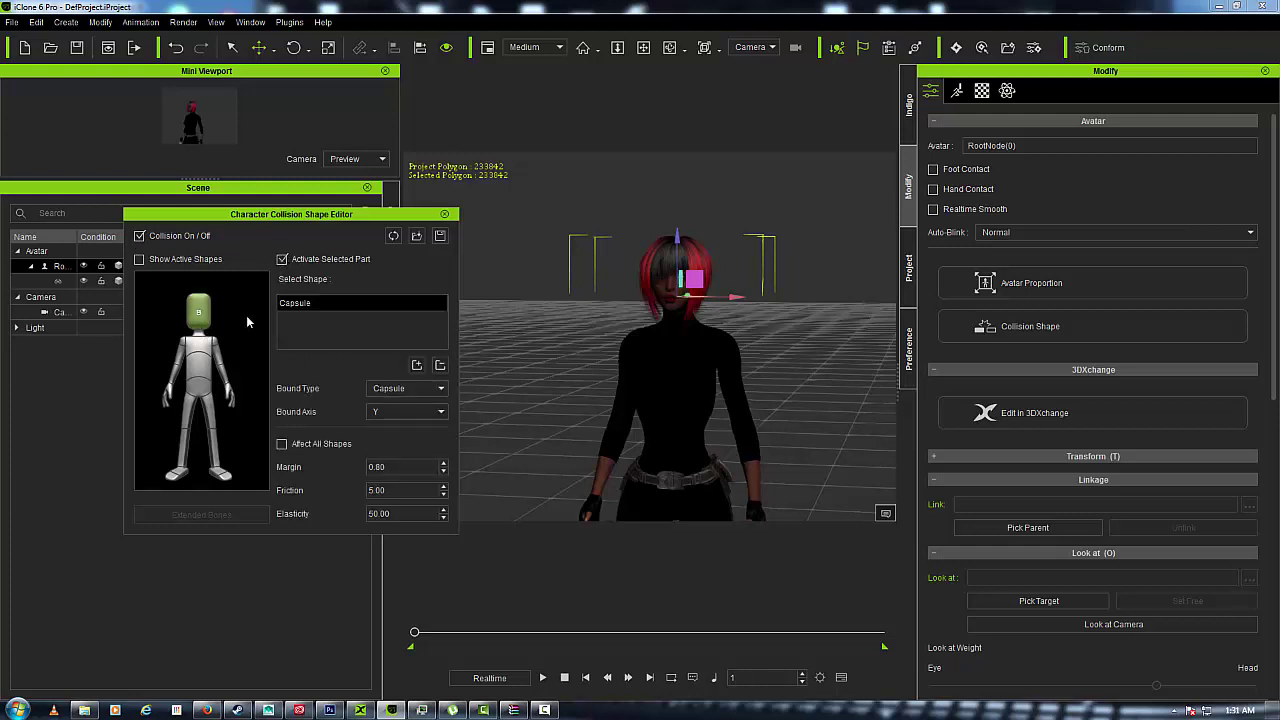
{"action": "left_click", "coordinate": [282, 259]}
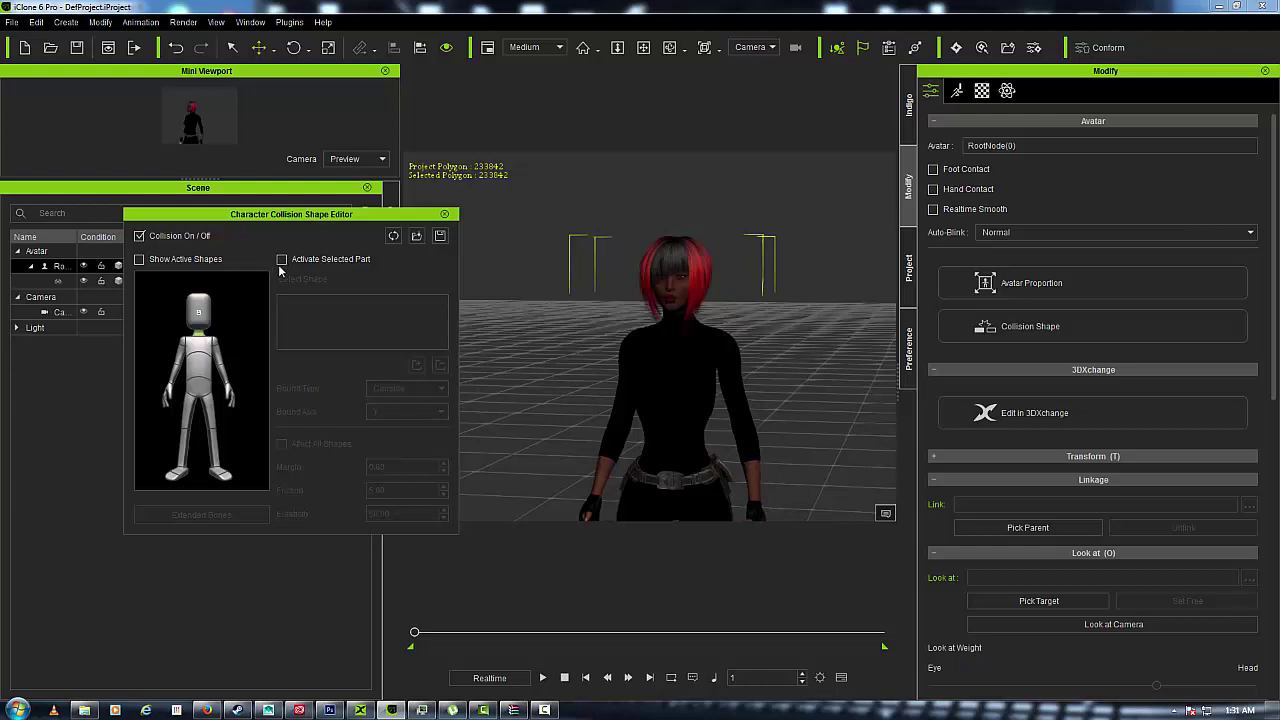
{"action": "left_click", "coordinate": [282, 259]}
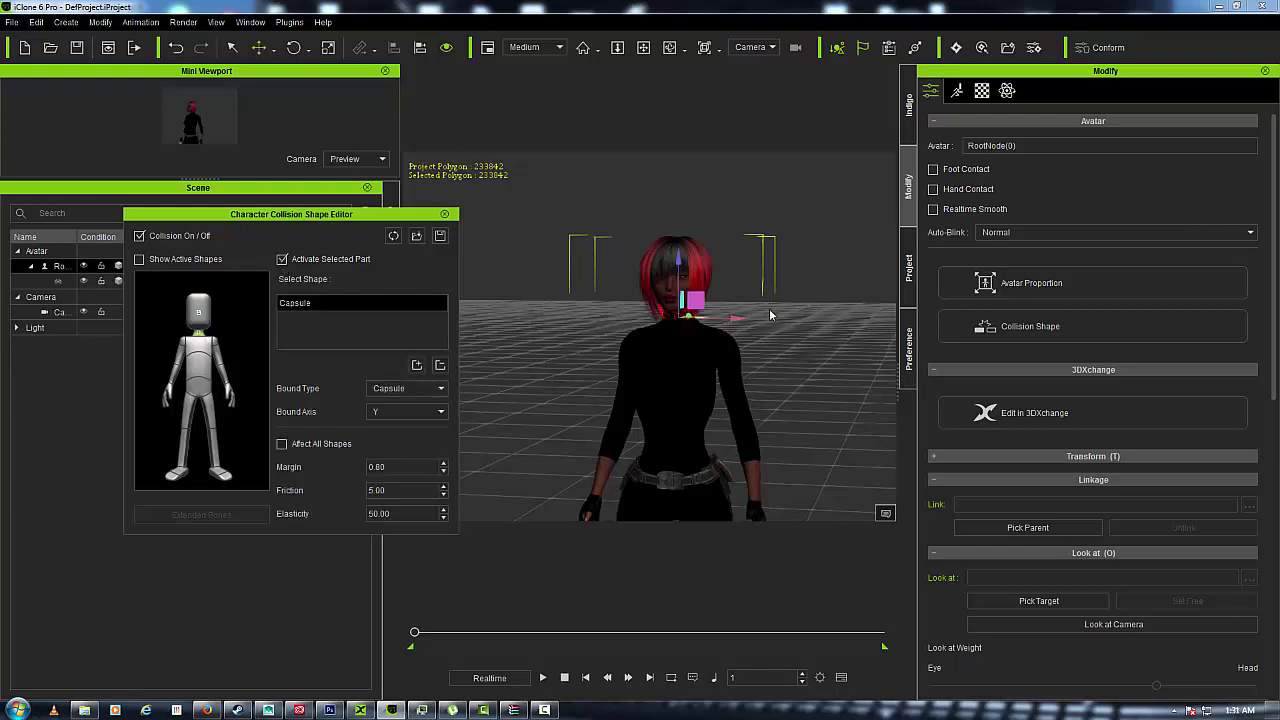
{"action": "left_click", "coordinate": [198, 312]}
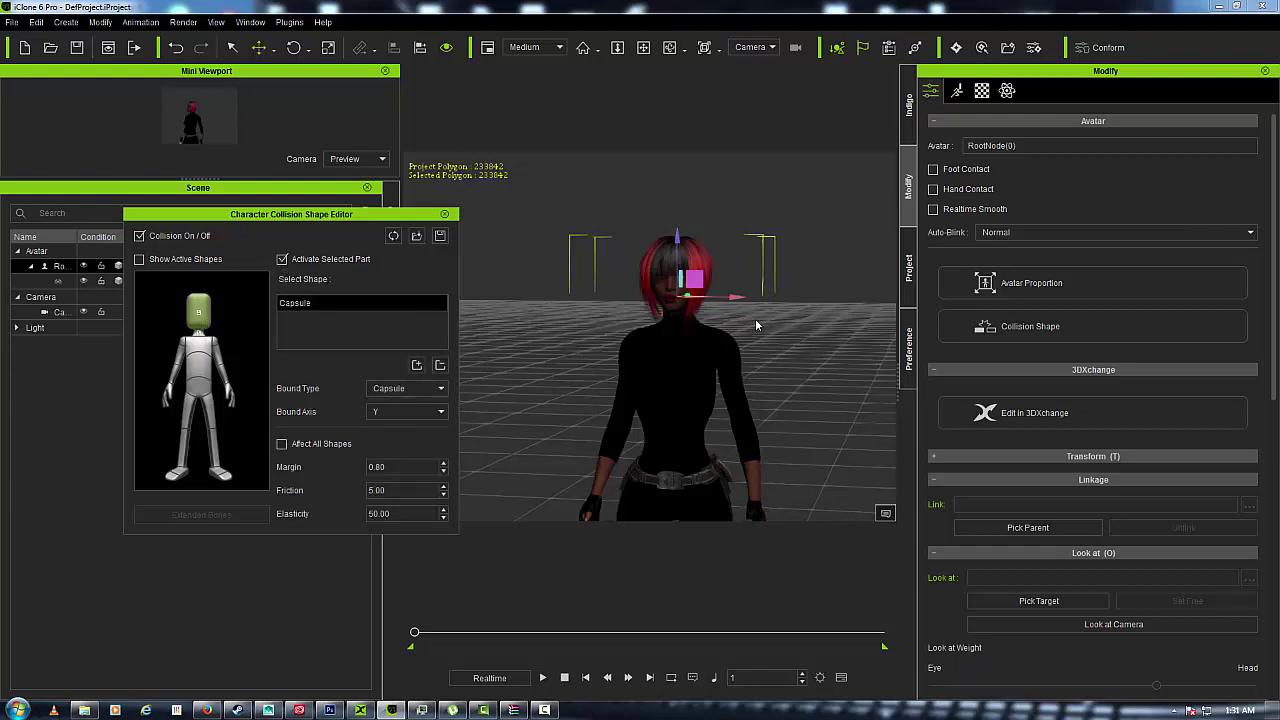
Move the head capsule back inside the avatar's head
{"action": "left_click", "coordinate": [328, 47]}
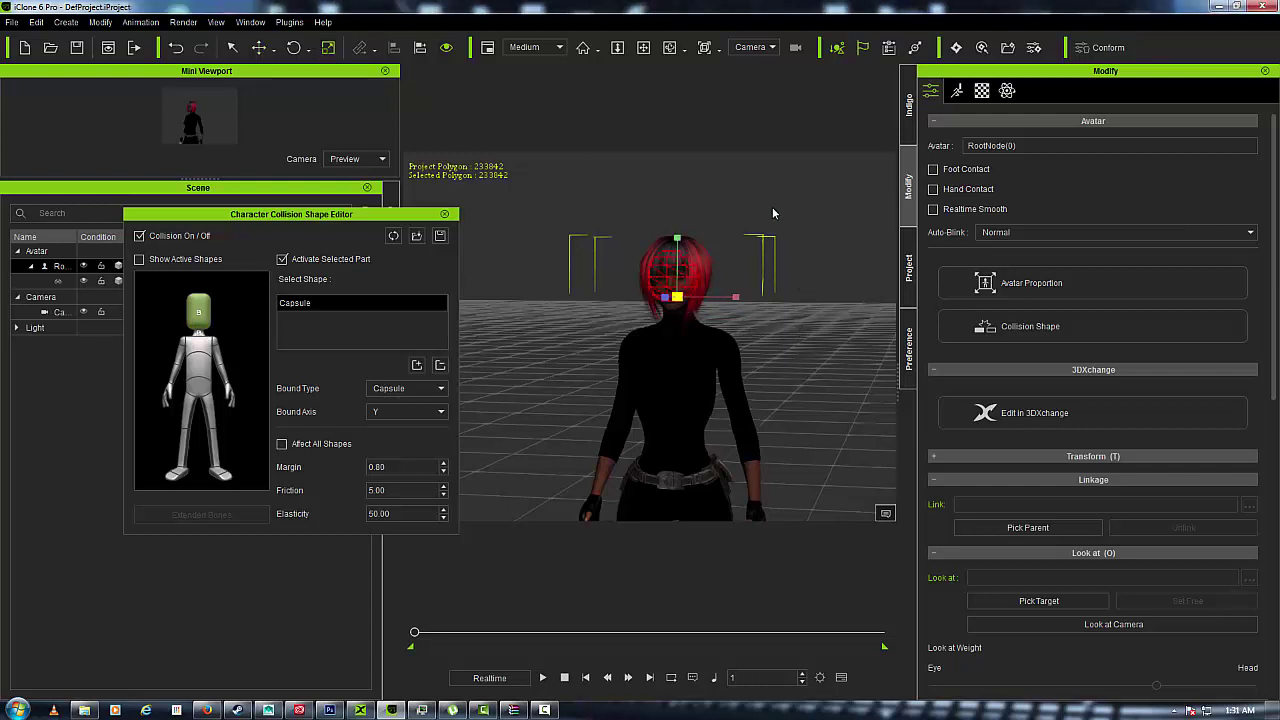
{"action": "right_click_drag", "start_coordinate": [814, 289], "coordinate": [575, 349]}
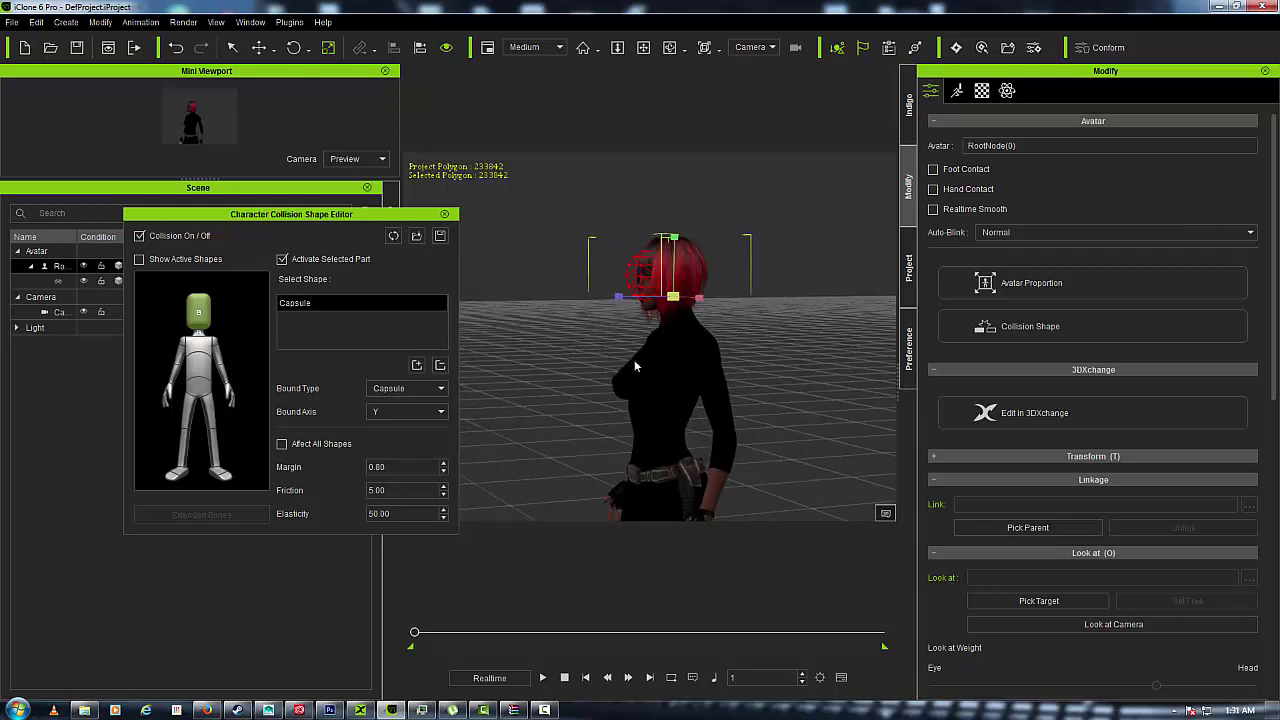
{"action": "scroll", "coordinate": [669, 276], "scroll_direction": "up", "scroll_amount": 5}
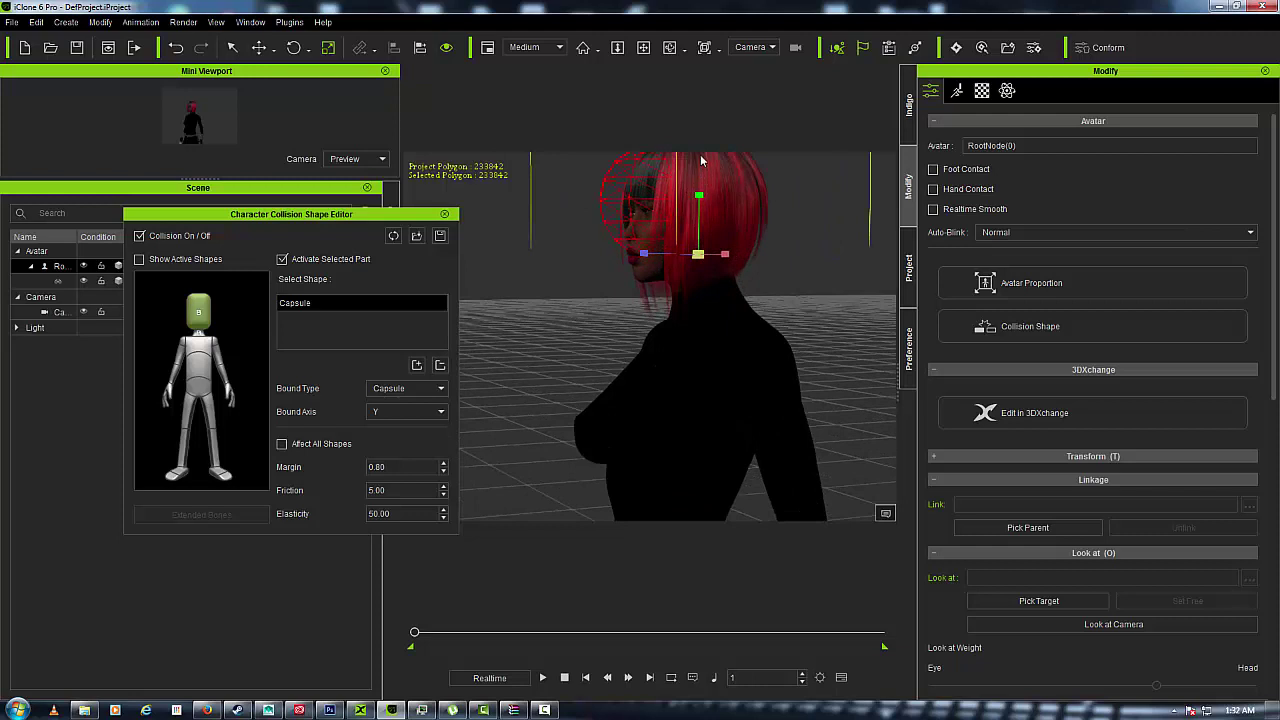
{"action": "scroll", "coordinate": [656, 274], "scroll_direction": "down", "scroll_amount": 4}
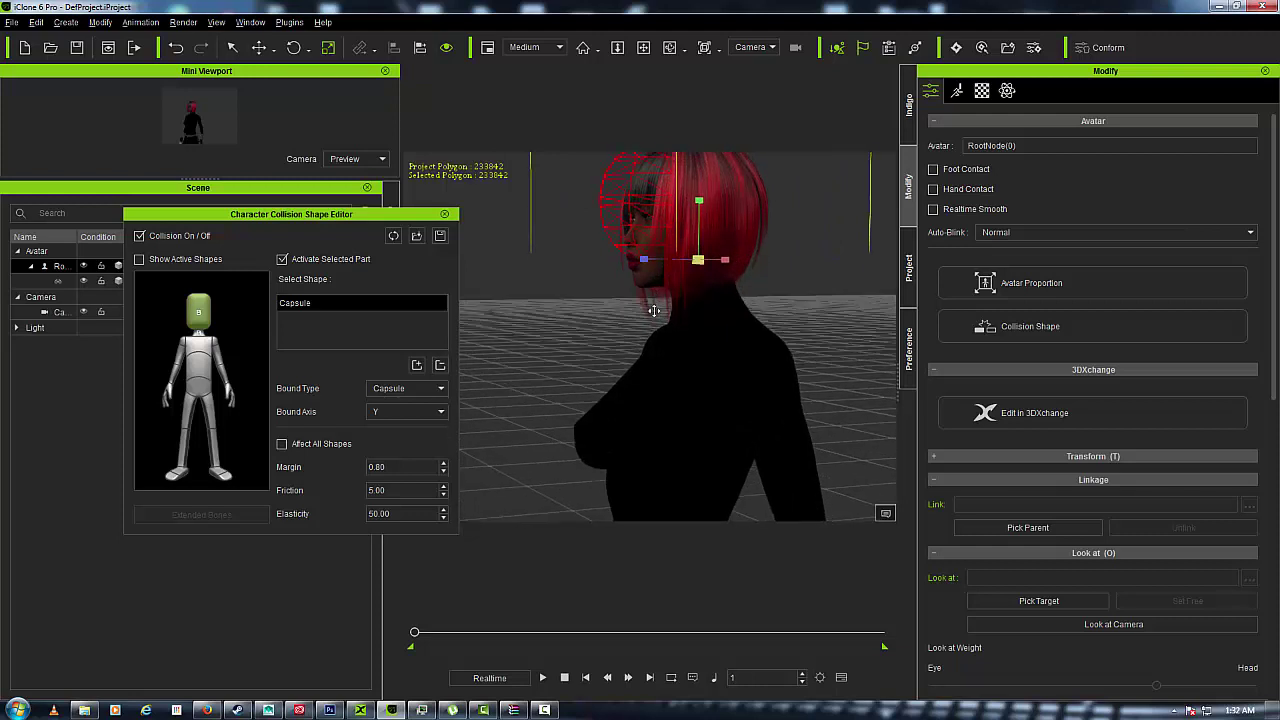
{"action": "left_click", "coordinate": [271, 49]}
{"action": "left_click_drag", "start_coordinate": [708, 287], "coordinate": [745, 317]}
{"action": "right_click_drag", "start_coordinate": [680, 357], "coordinate": [712, 353]}
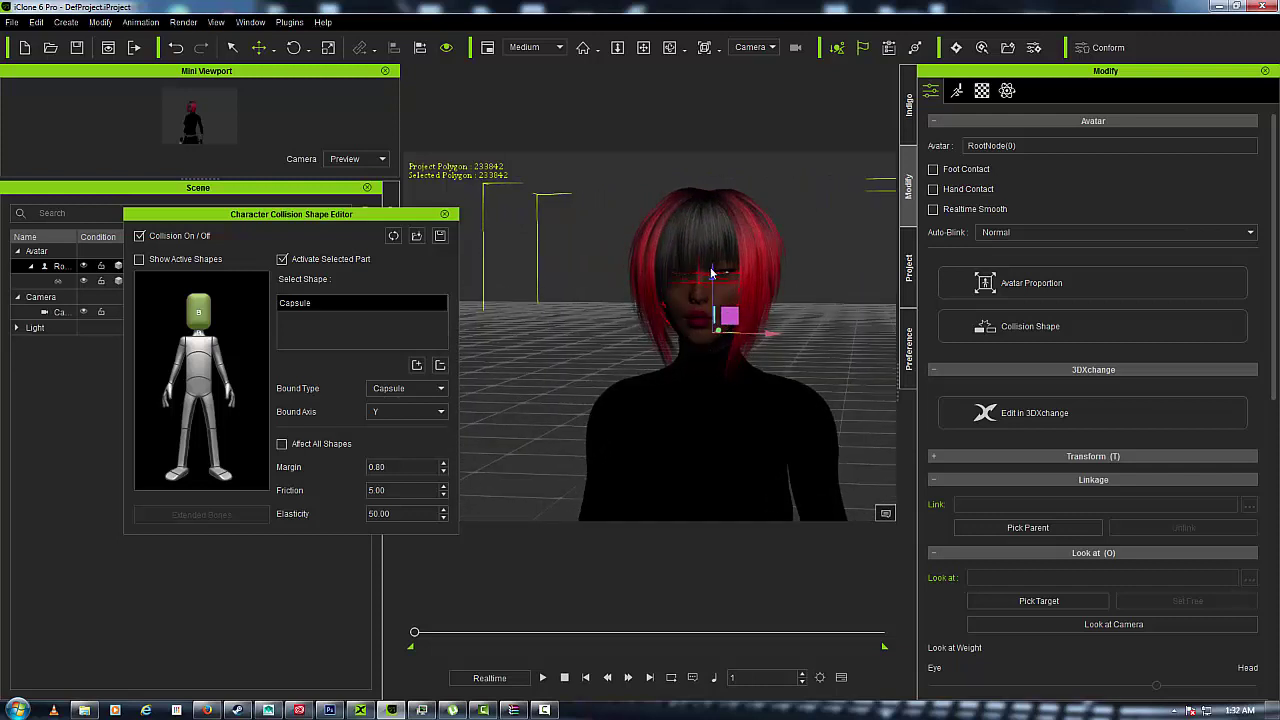
Nudge the head capsule slightly along its axis from the side profile
{"action": "left_click", "coordinate": [330, 47]}
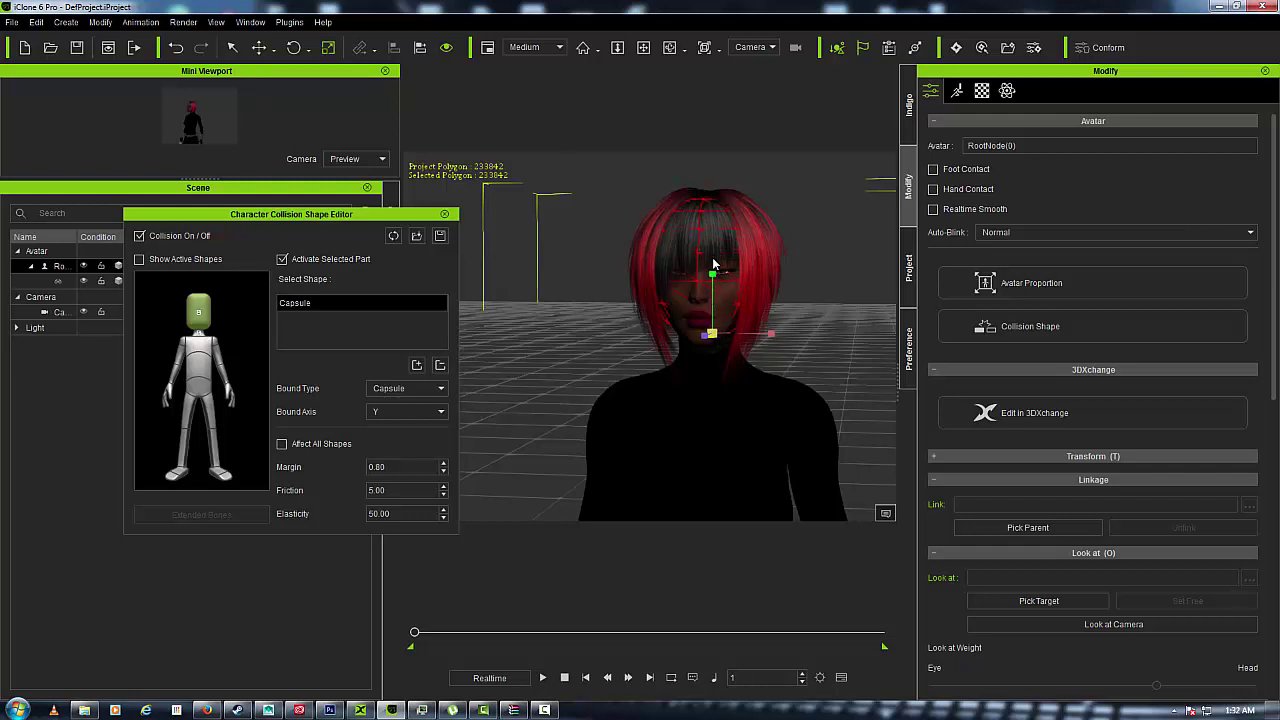
{"action": "right_click_drag", "start_coordinate": [800, 275], "coordinate": [520, 272]}
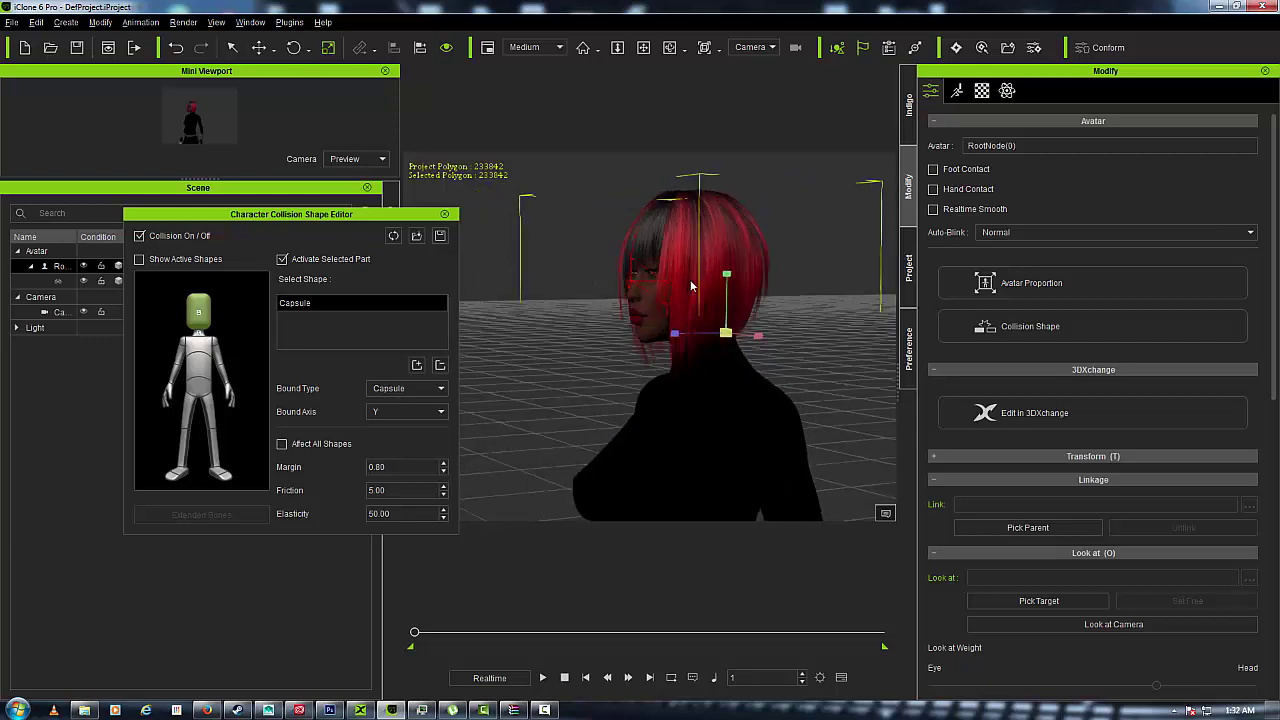
{"action": "right_click_drag", "start_coordinate": [694, 286], "coordinate": [515, 274]}
{"action": "left_click", "coordinate": [259, 47]}
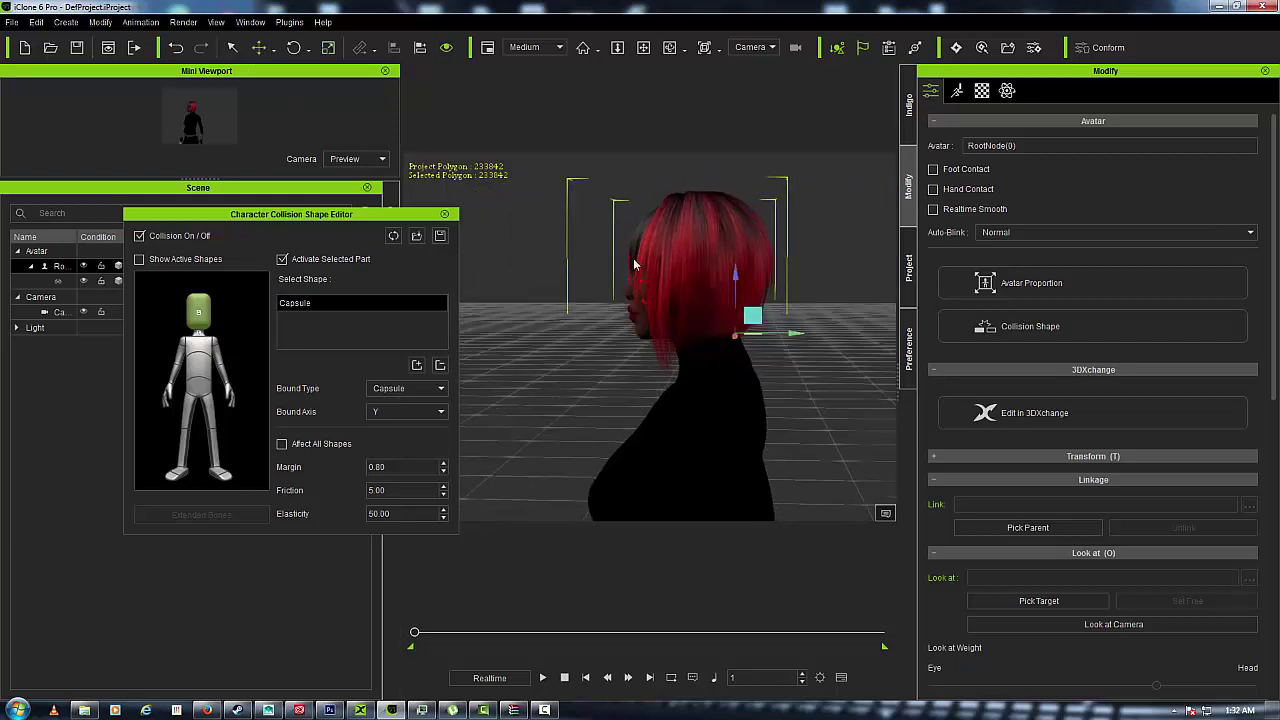
{"action": "left_click_drag", "start_coordinate": [791, 331], "coordinate": [794, 332]}
{"action": "right_click_drag", "start_coordinate": [762, 348], "coordinate": [591, 360]}
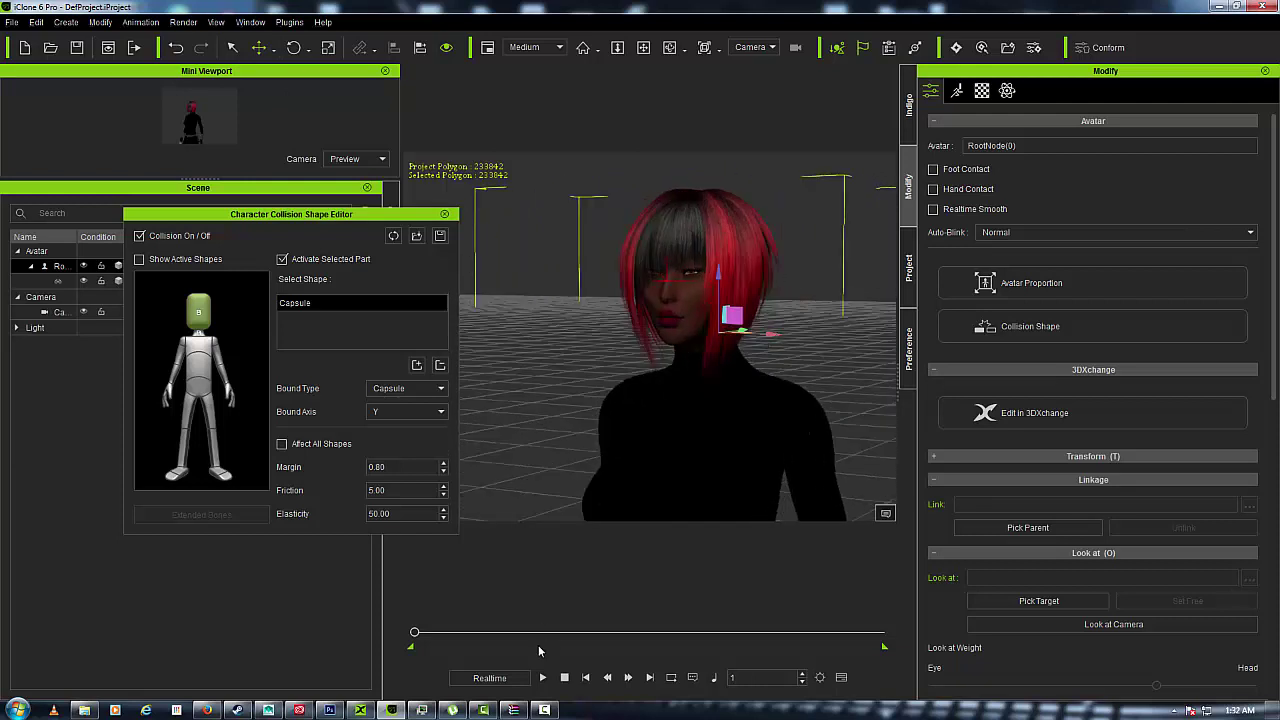
{"action": "scroll", "coordinate": [673, 330], "scroll_direction": "down", "scroll_amount": 5}
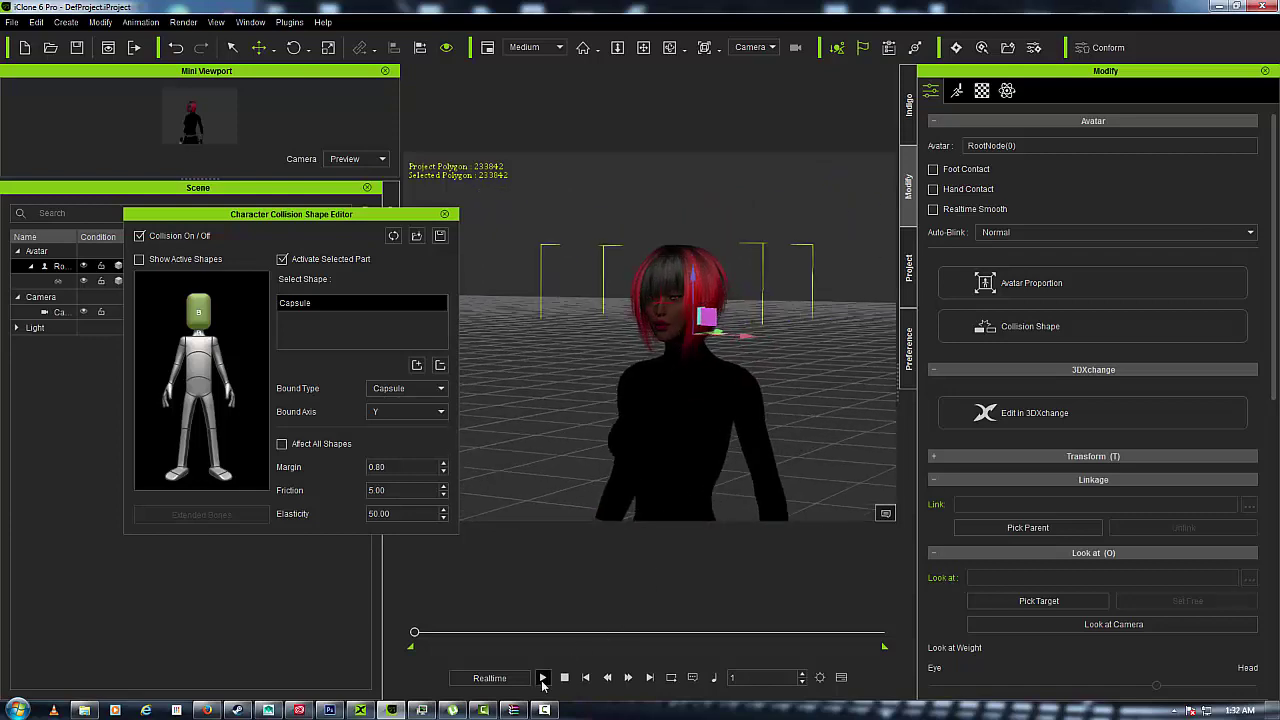
Play the animation to test the hair against the head capsule, then rewind
{"action": "left_click", "coordinate": [543, 678]}
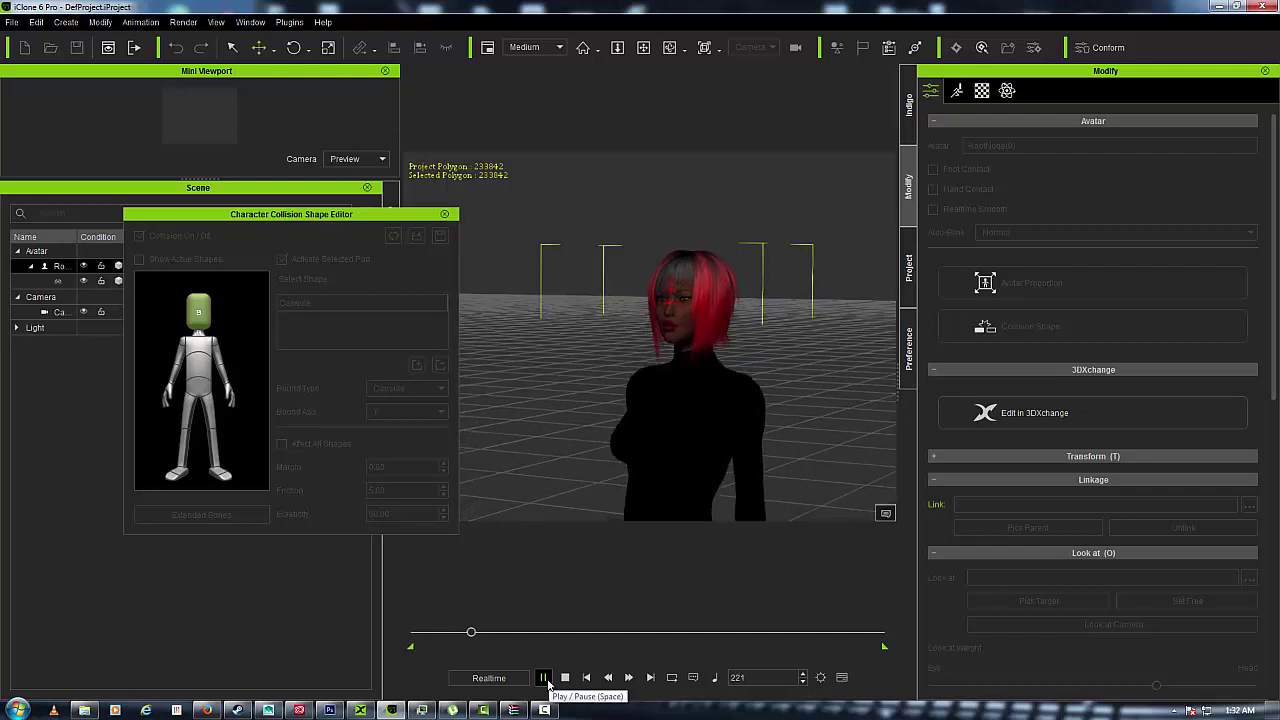
{"action": "left_click", "coordinate": [565, 678]}
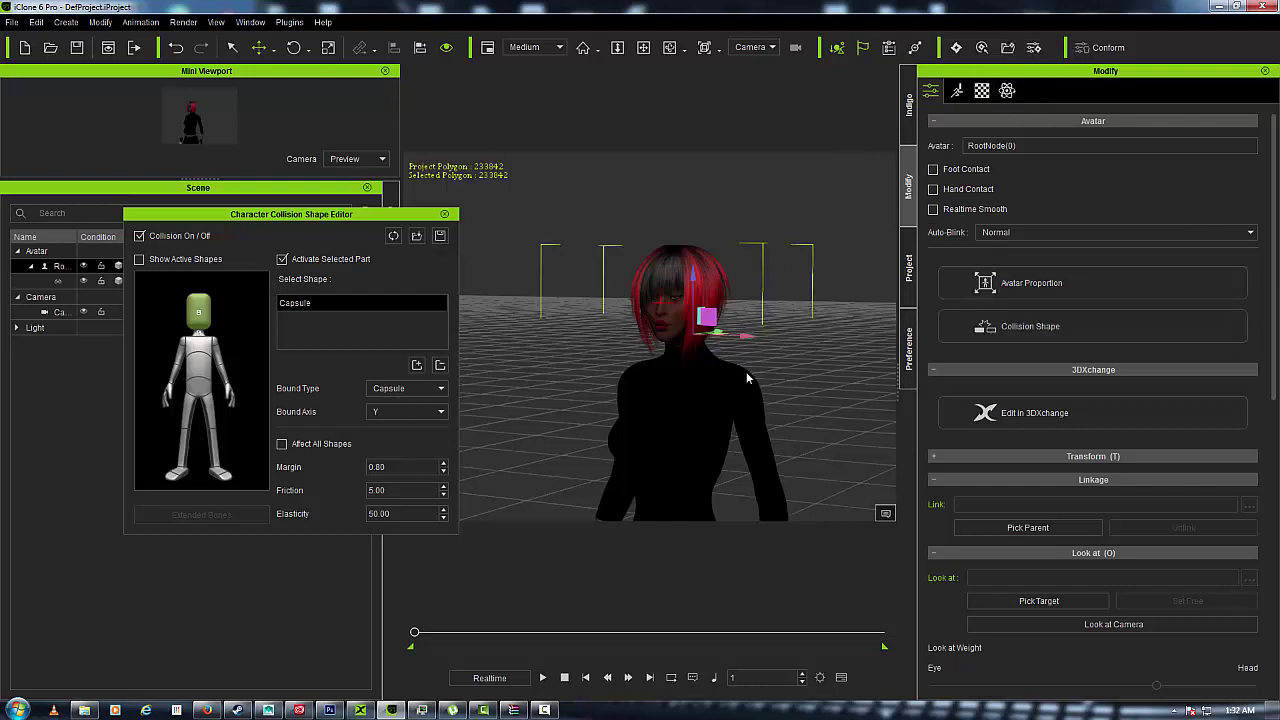
{"action": "scroll", "coordinate": [785, 278], "scroll_direction": "up", "scroll_amount": 5}
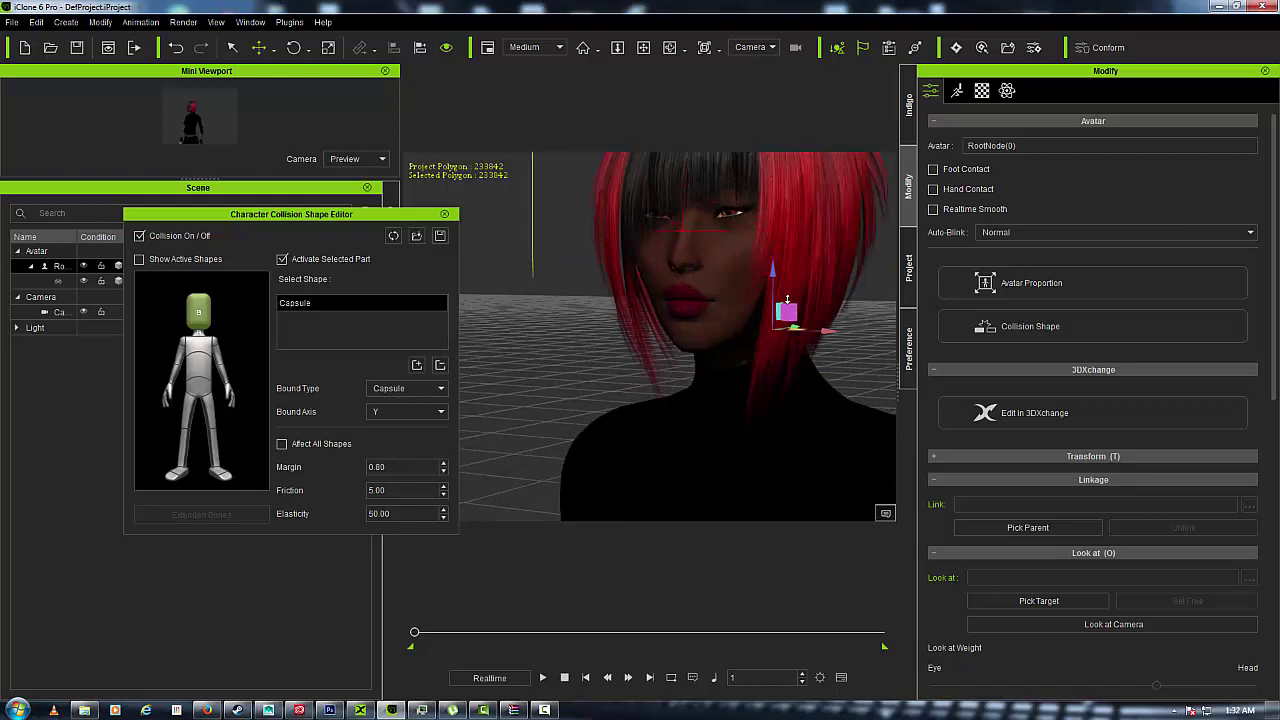
Shift the head capsule slightly along X and replay the animation to frame 174
{"action": "right_click_drag", "start_coordinate": [807, 333], "coordinate": [388, 6]}
{"action": "left_click", "coordinate": [328, 47]}
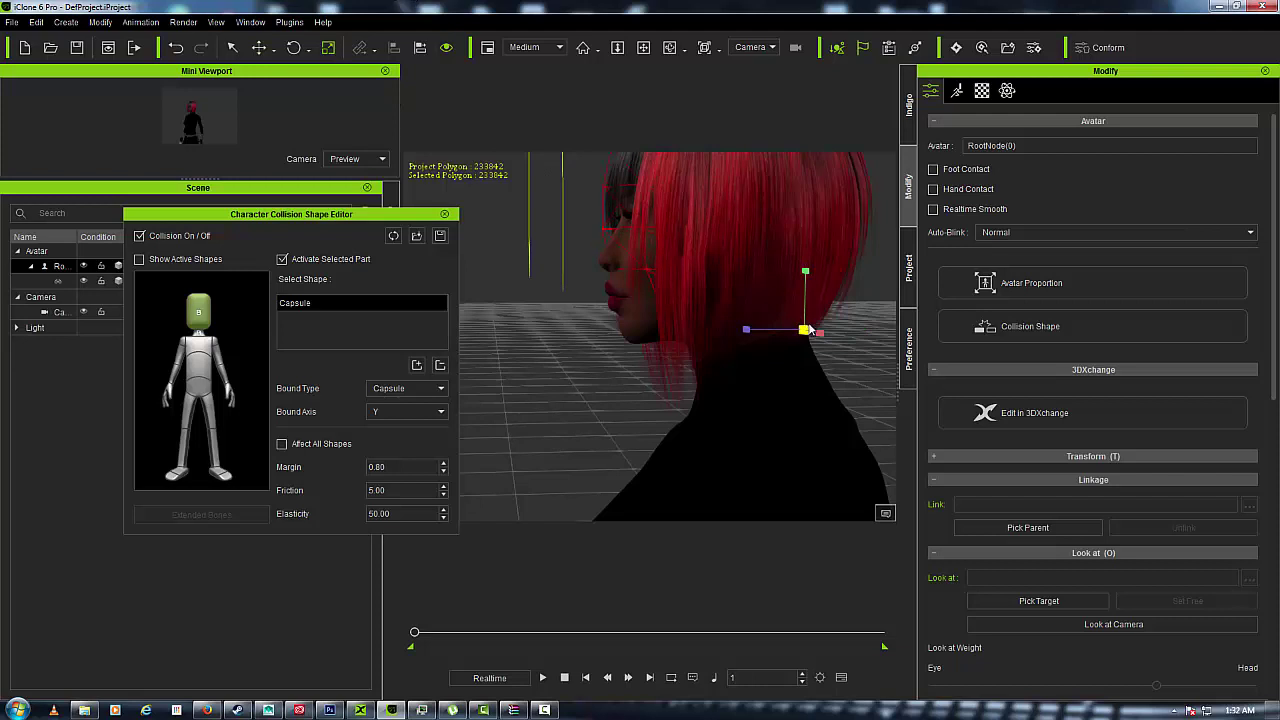
{"action": "left_click", "coordinate": [259, 47]}
{"action": "left_click_drag", "start_coordinate": [859, 329], "coordinate": [867, 329]}
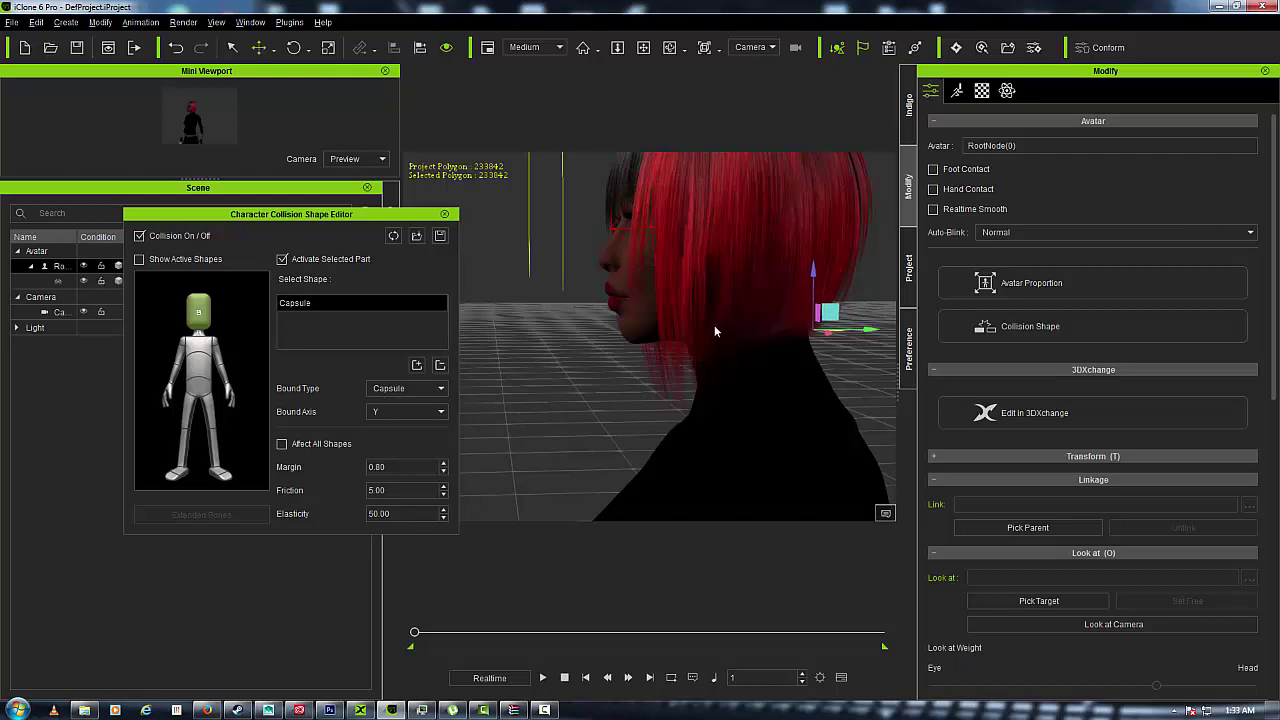
{"action": "right_click_drag", "start_coordinate": [714, 331], "coordinate": [857, 288]}
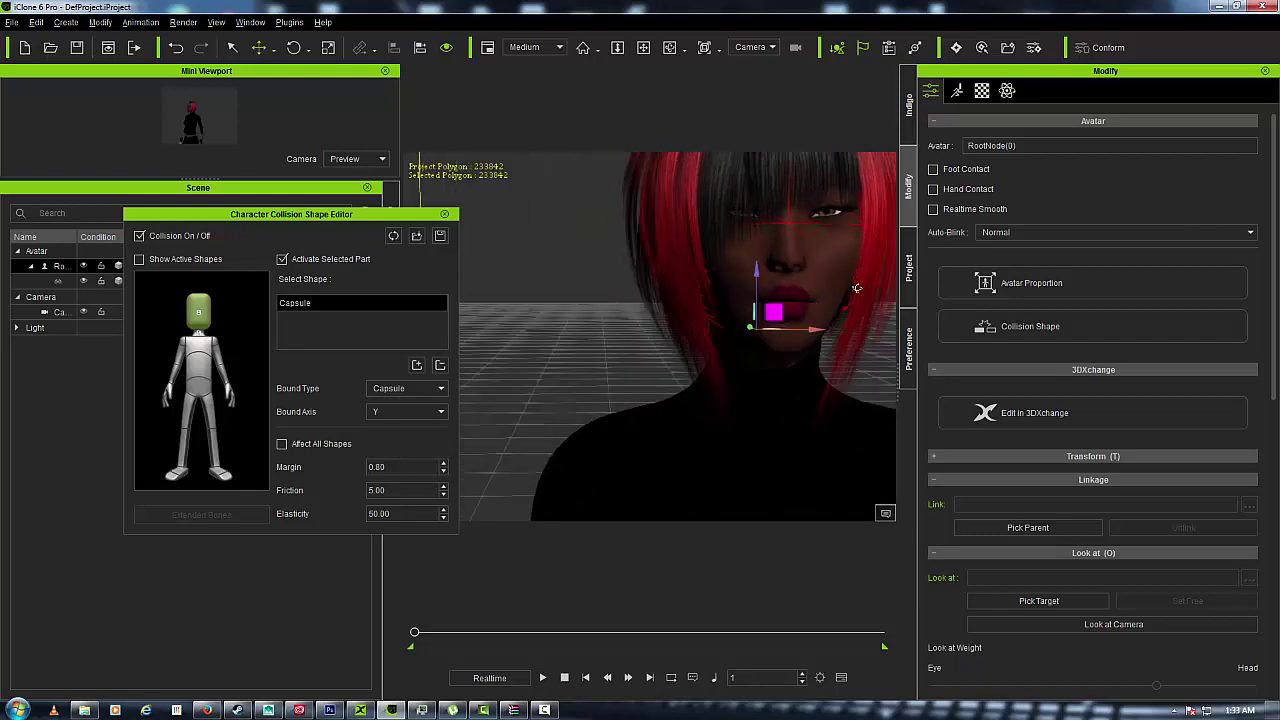
{"action": "scroll", "coordinate": [717, 307], "scroll_direction": "down", "scroll_amount": 5}
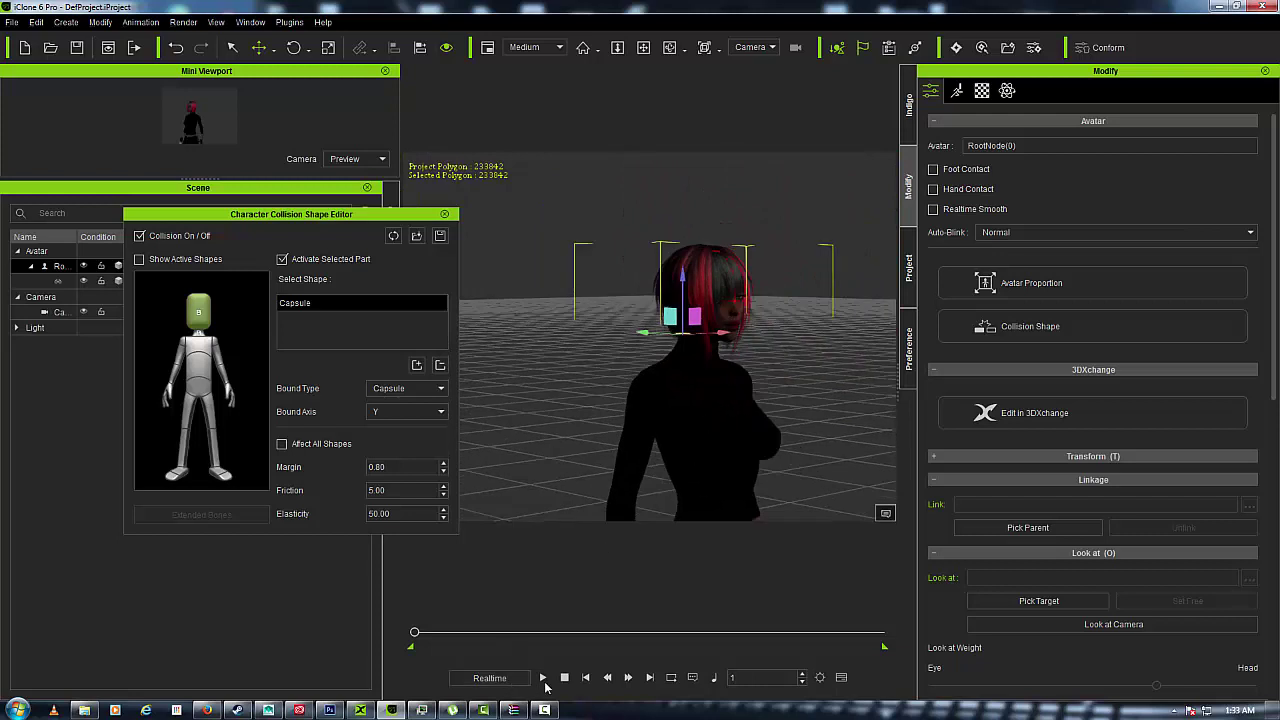
{"action": "left_click", "coordinate": [543, 679]}
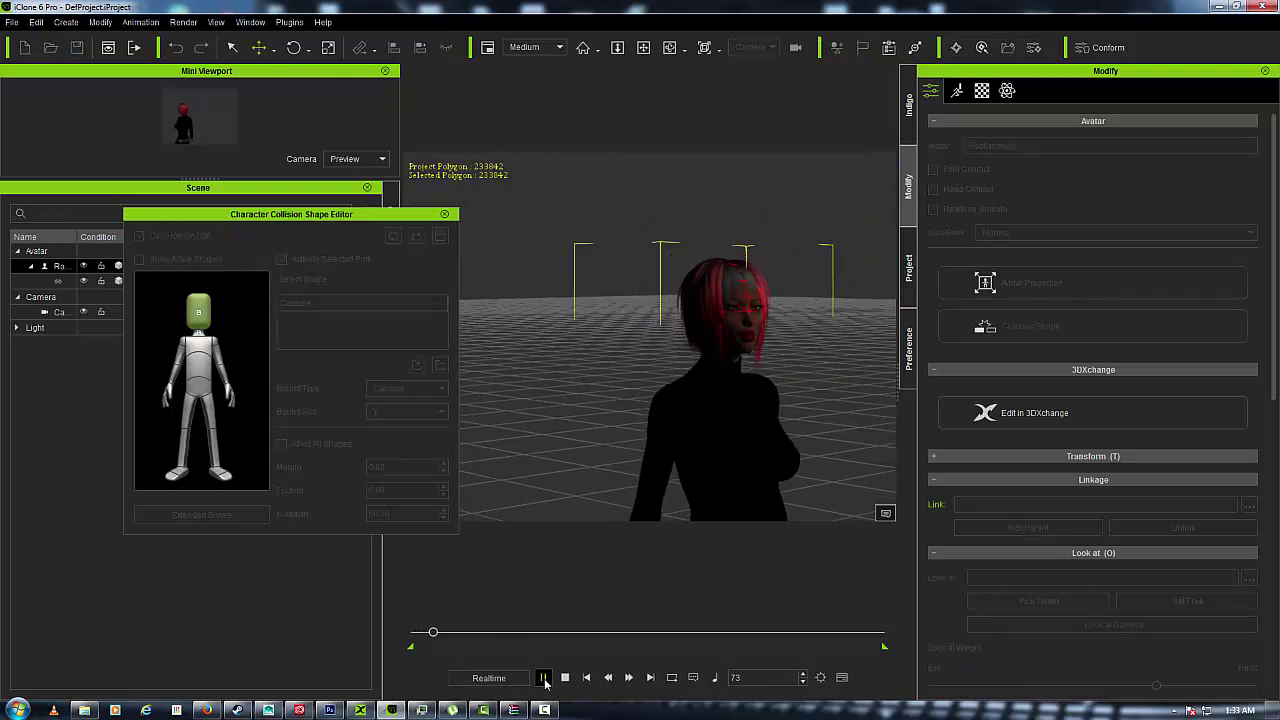
{"action": "left_click", "coordinate": [543, 678]}
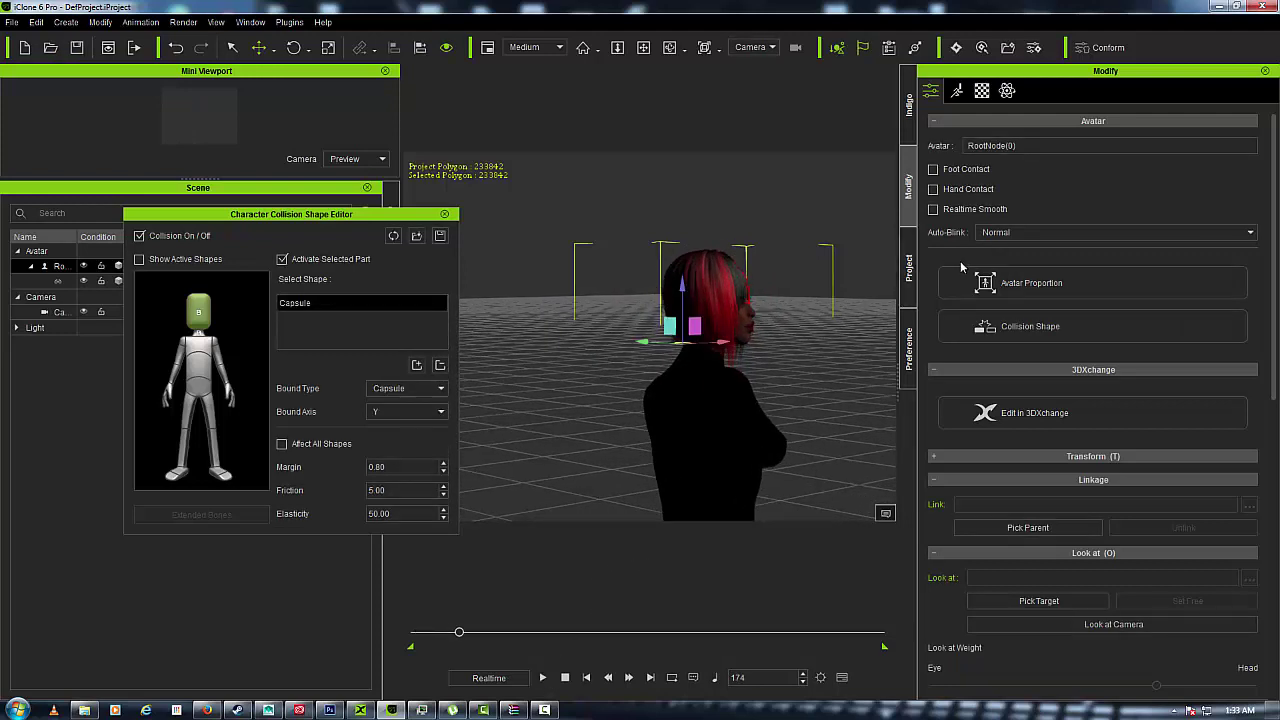
Review the avatar's PhysX, material and motion settings, then rewind to frame 1
{"action": "left_click", "coordinate": [1008, 91]}
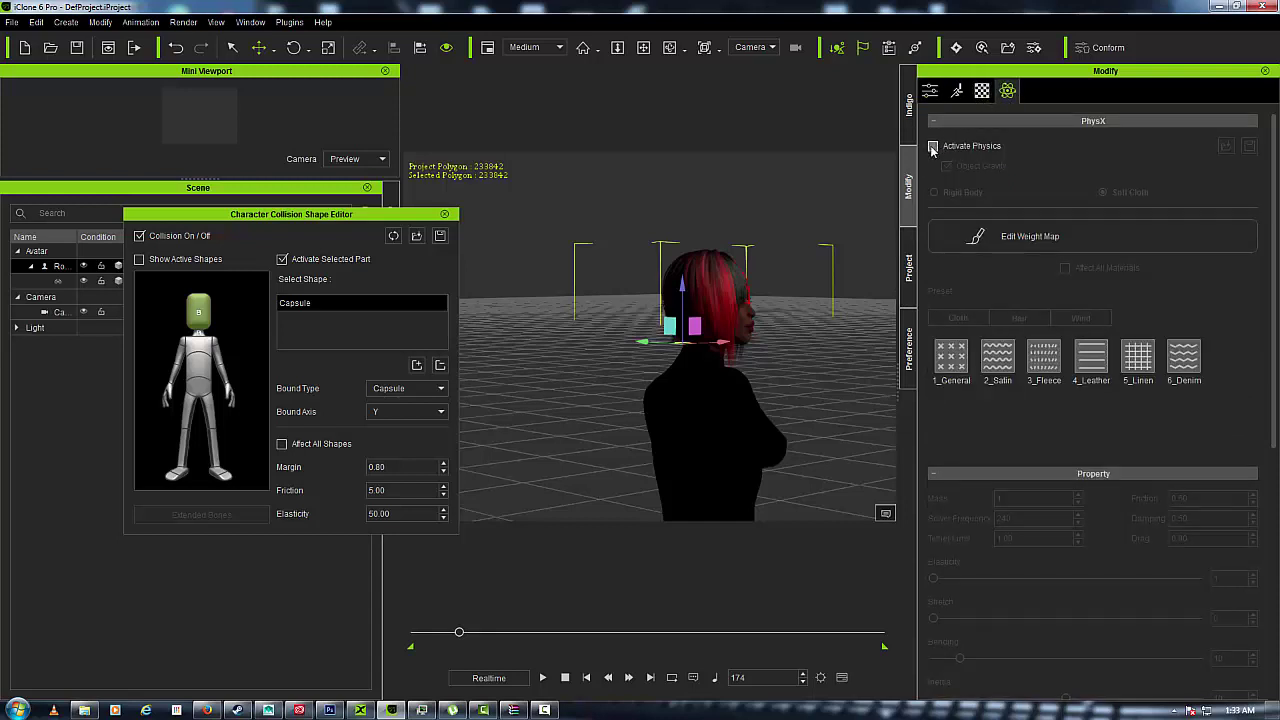
{"action": "left_click", "coordinate": [982, 91]}
{"action": "left_click", "coordinate": [958, 91]}
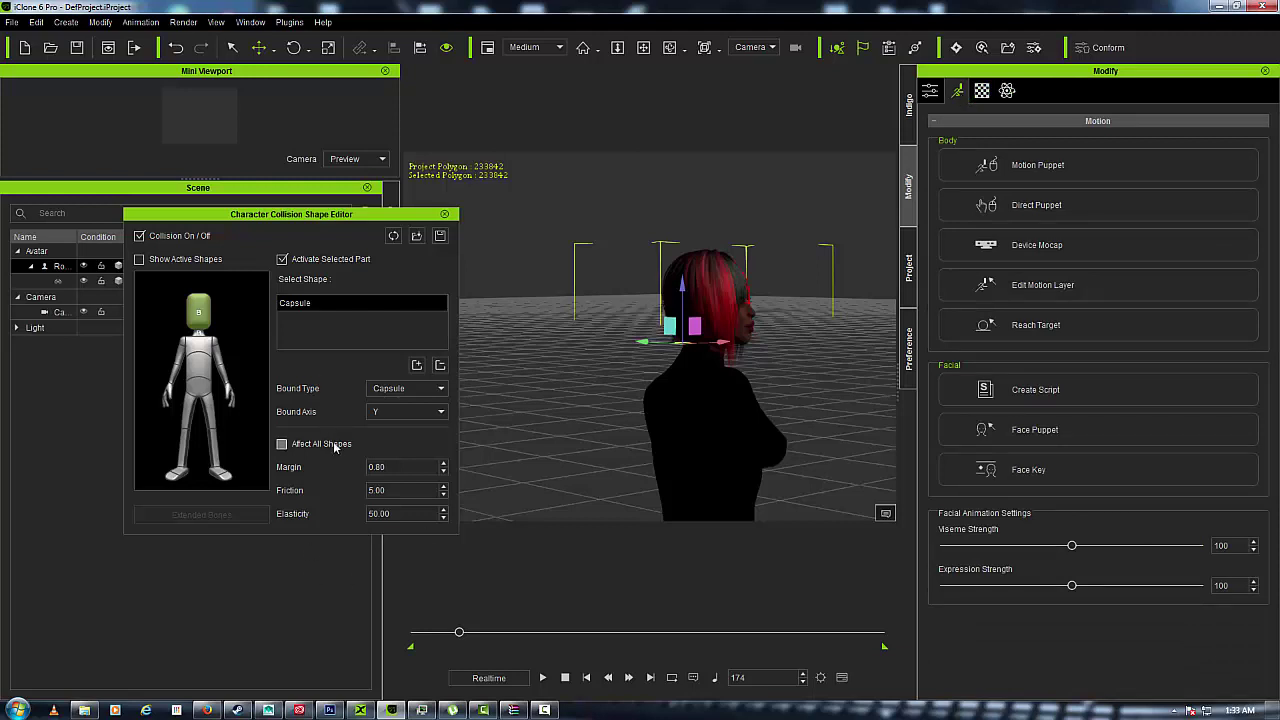
{"action": "left_click", "coordinate": [441, 414]}
{"action": "left_click", "coordinate": [441, 412]}
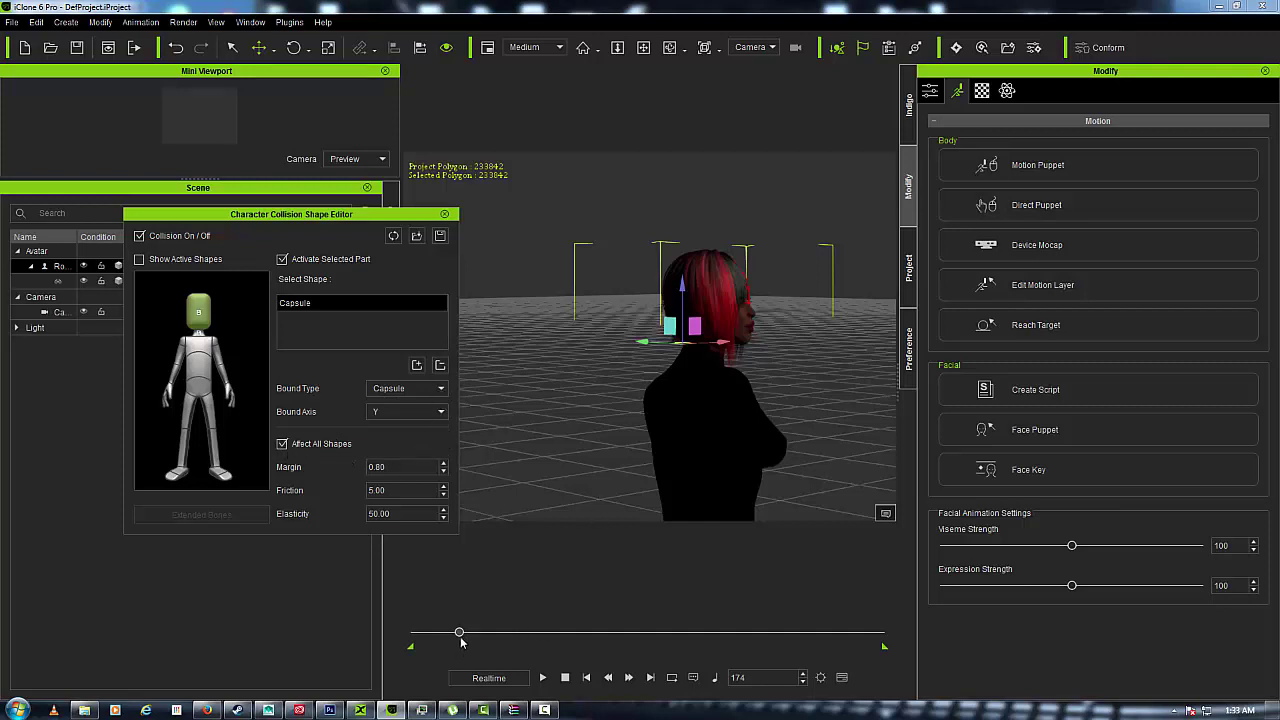
{"action": "left_click_drag", "start_coordinate": [460, 636], "coordinate": [388, 637]}
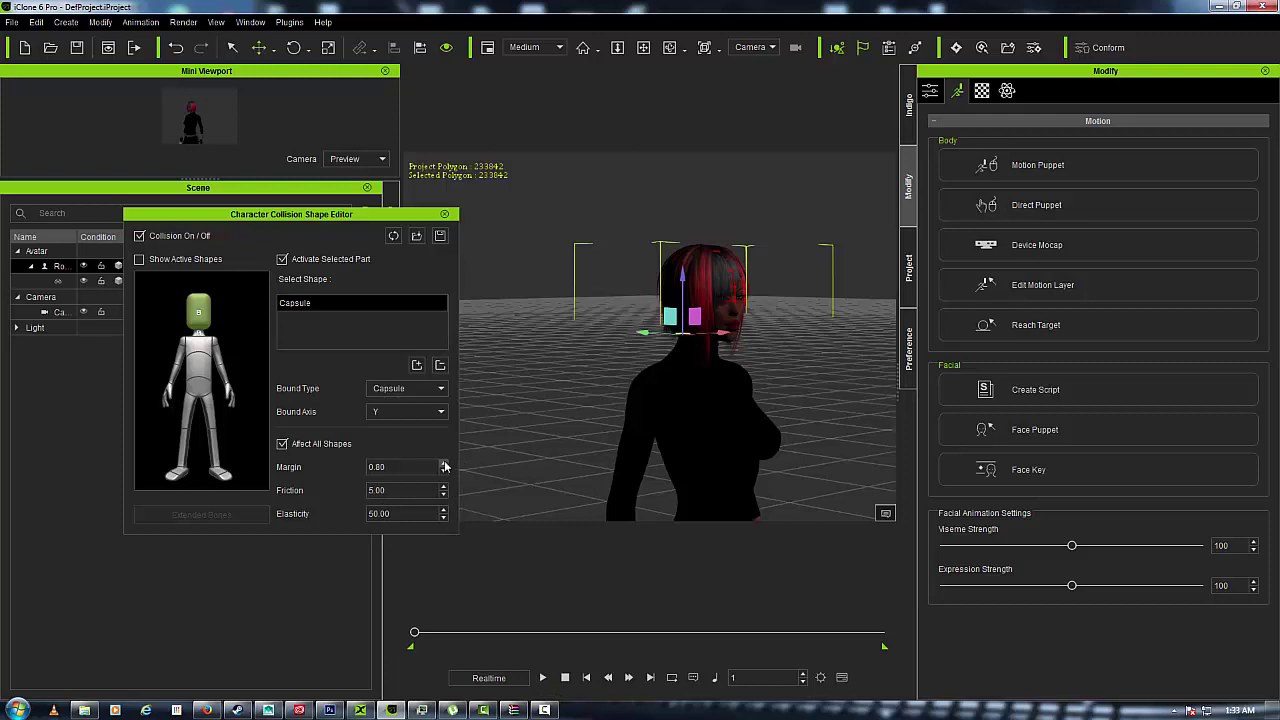
Change the collision margin to 1.00, run the hair test, and show Project physics settings
{"action": "double_click", "coordinate": [376, 467]}
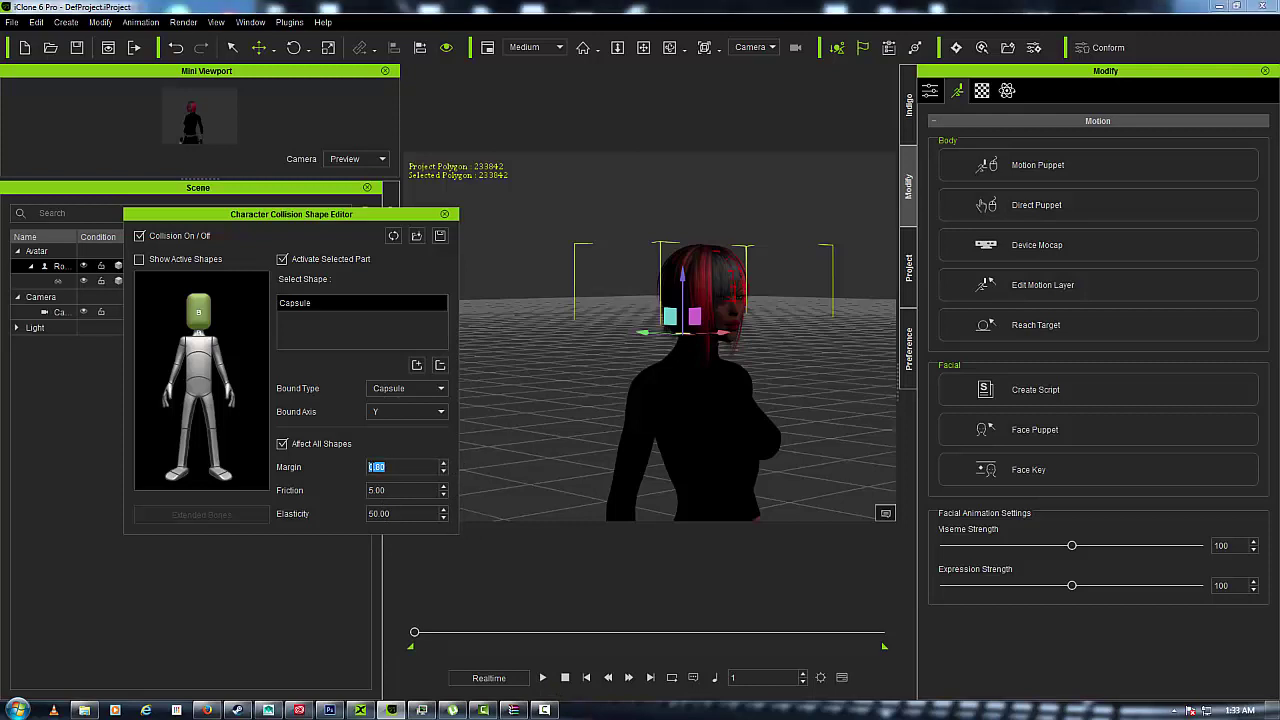
{"action": "key", "text": "BackSpace"}
{"action": "left_click", "coordinate": [543, 677]}
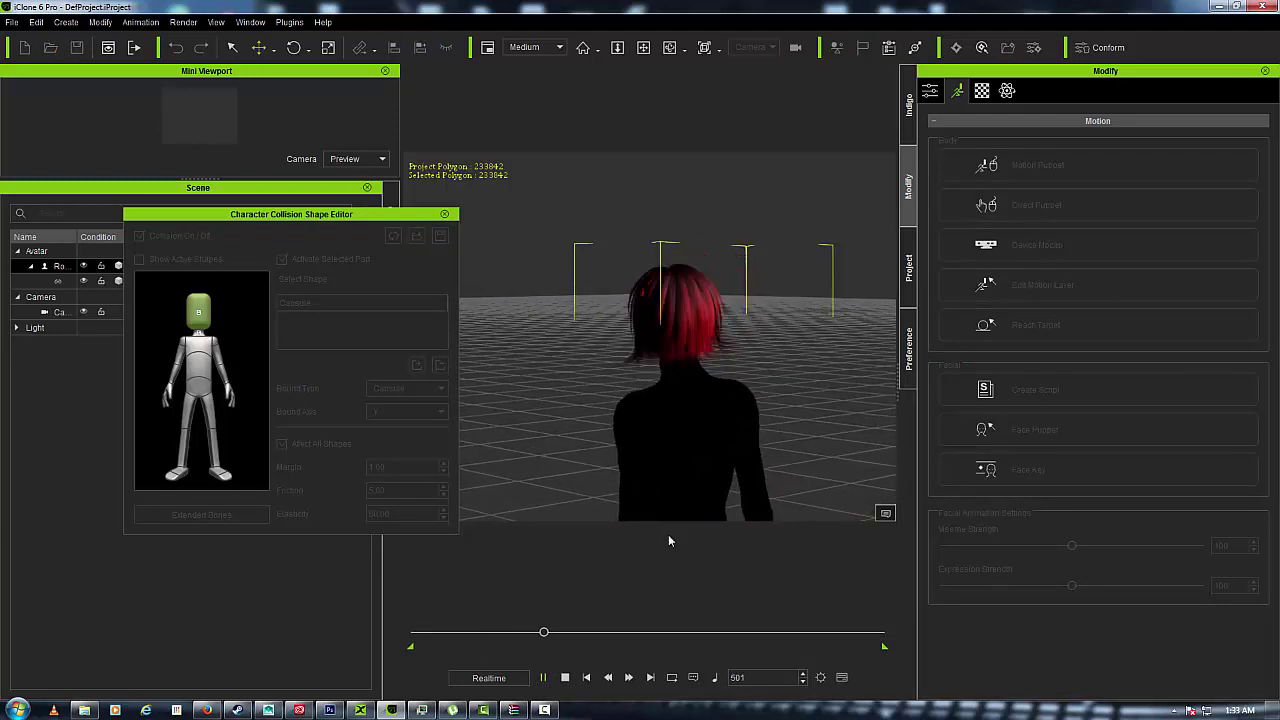
{"action": "left_click", "coordinate": [566, 678]}
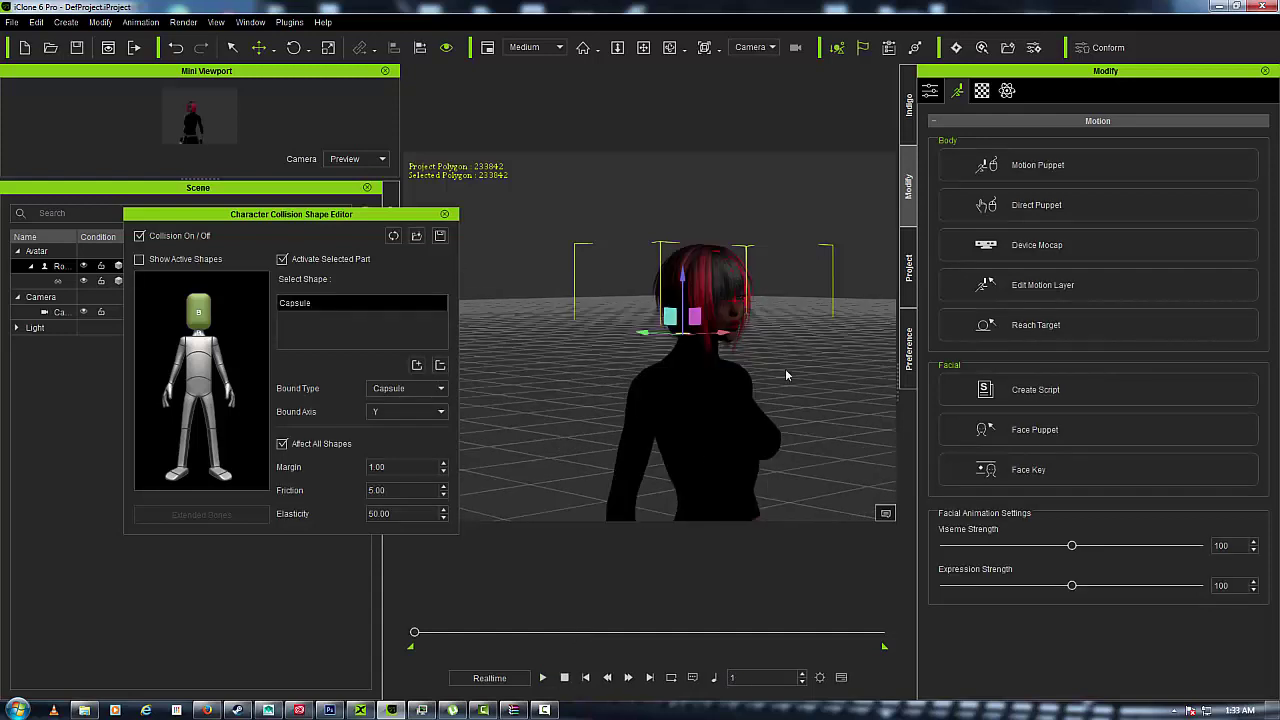
{"action": "left_click", "coordinate": [910, 268]}
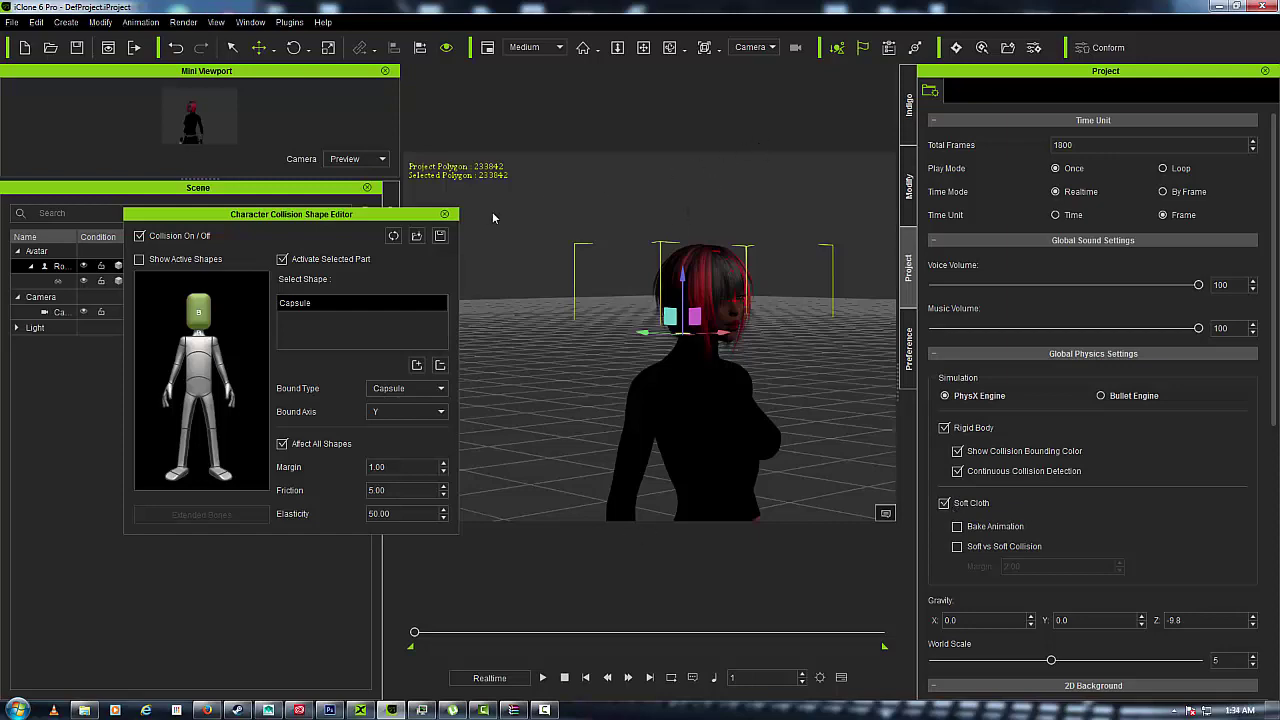
Move the back-of-head collision shape lower toward the neck
{"action": "right_click_drag", "start_coordinate": [757, 249], "coordinate": [716, 250]}
{"action": "scroll", "coordinate": [623, 225], "scroll_direction": "up", "scroll_amount": 4}
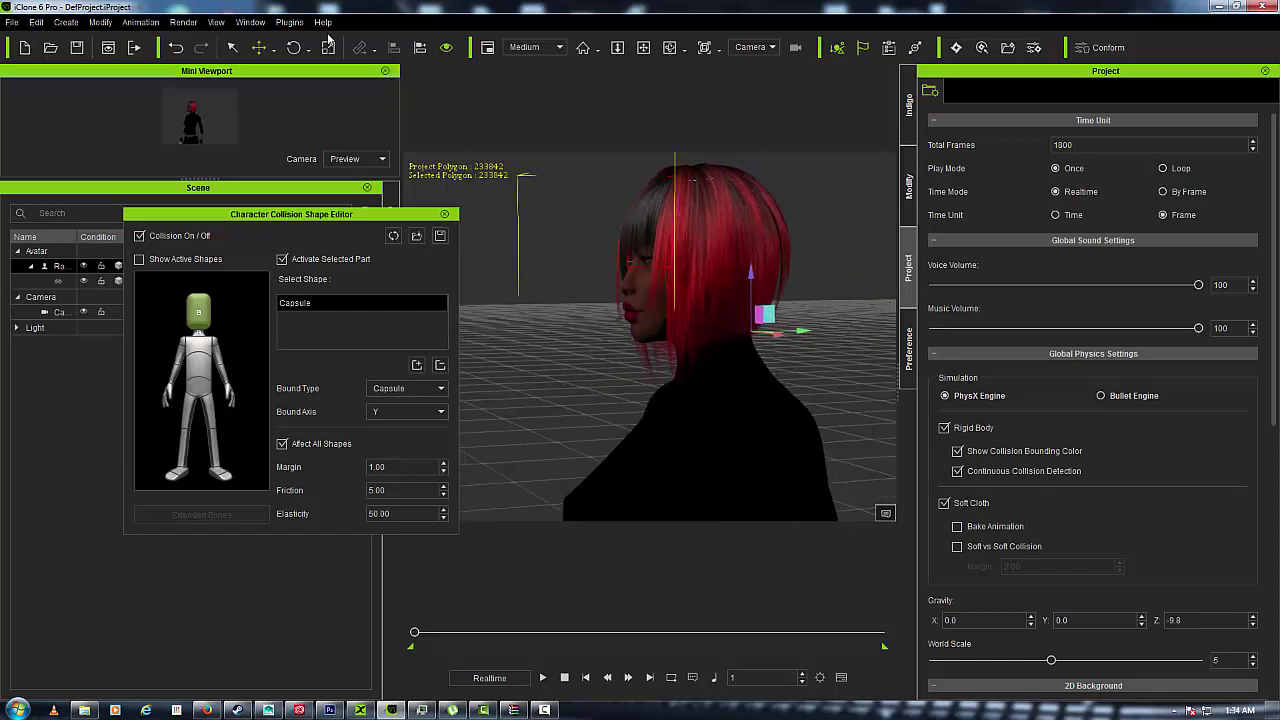
{"action": "left_click", "coordinate": [292, 48]}
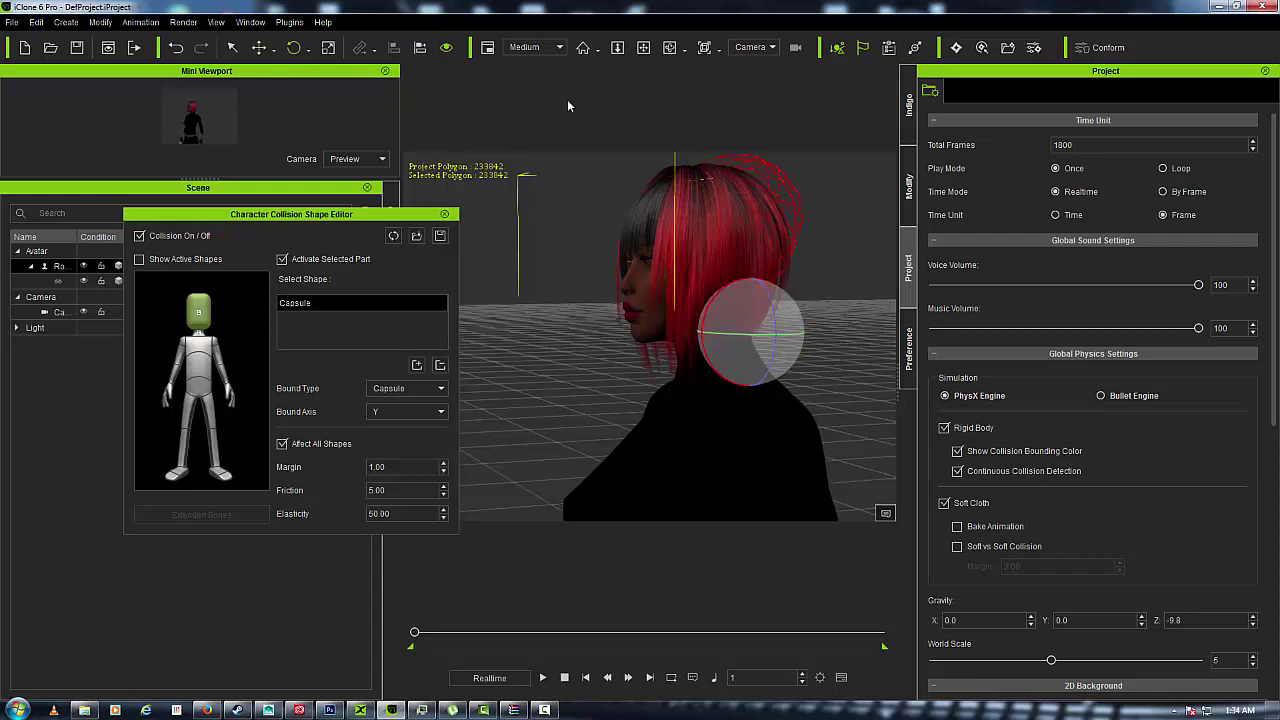
{"action": "left_click", "coordinate": [259, 48]}
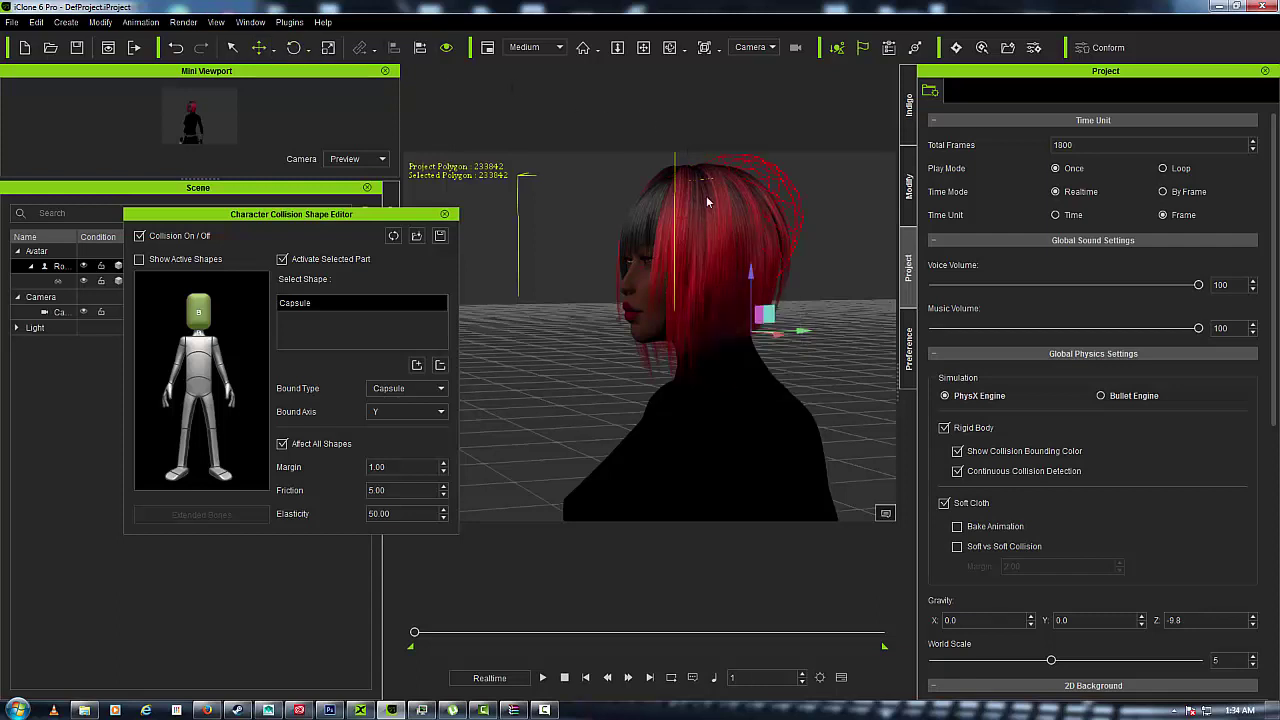
{"action": "left_click_drag", "start_coordinate": [772, 307], "coordinate": [729, 338]}
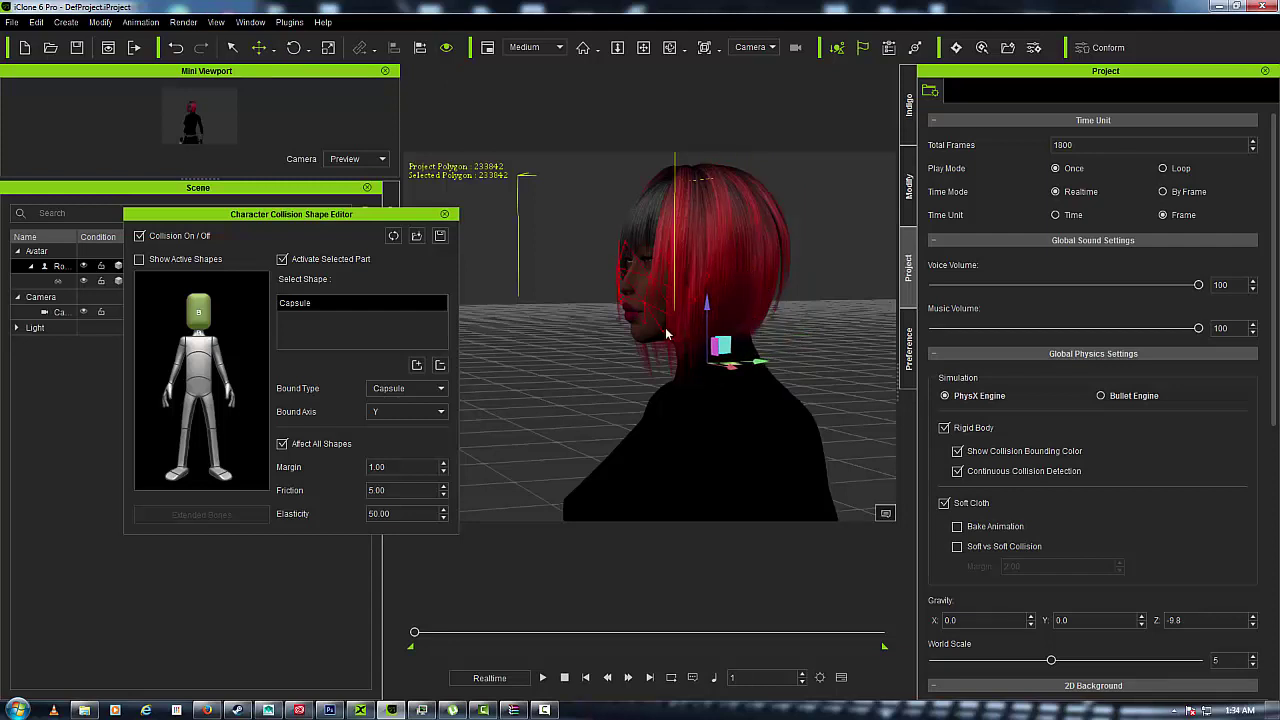
Replay the hair test, rewind to frame 1, and close the Collision Shape Editor
{"action": "right_click_drag", "start_coordinate": [667, 333], "coordinate": [842, 298]}
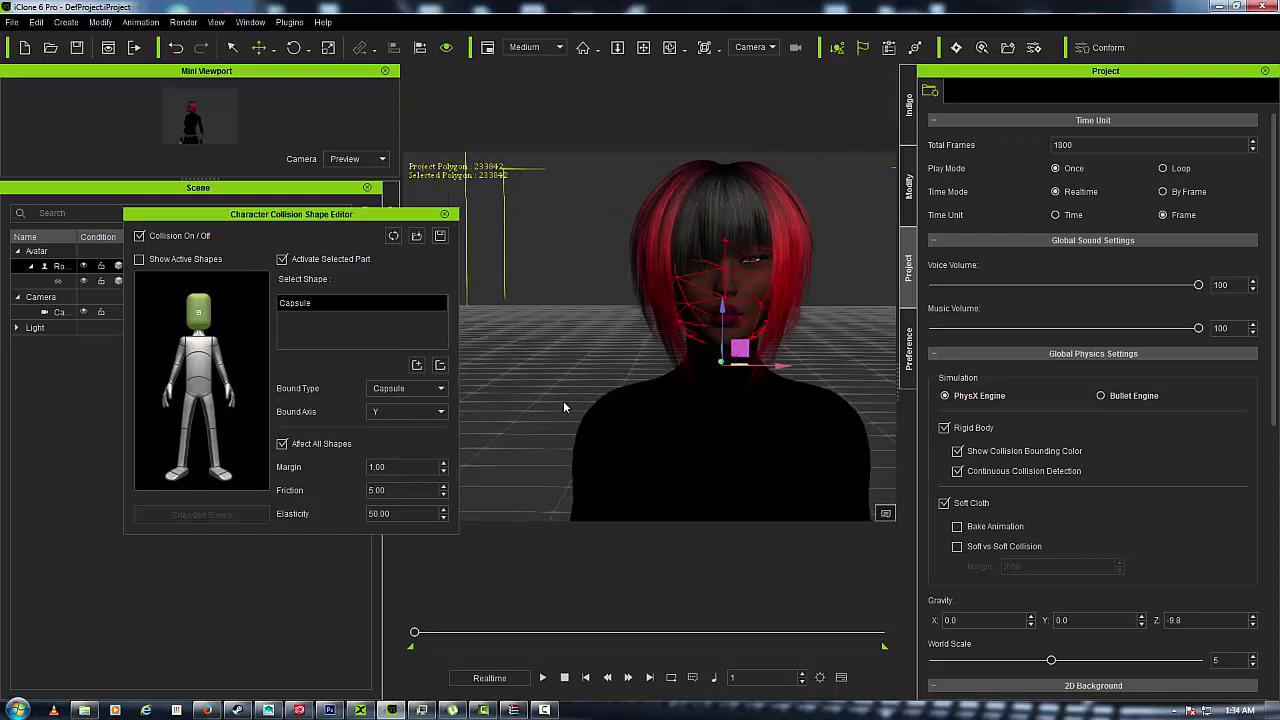
{"action": "left_click", "coordinate": [544, 677]}
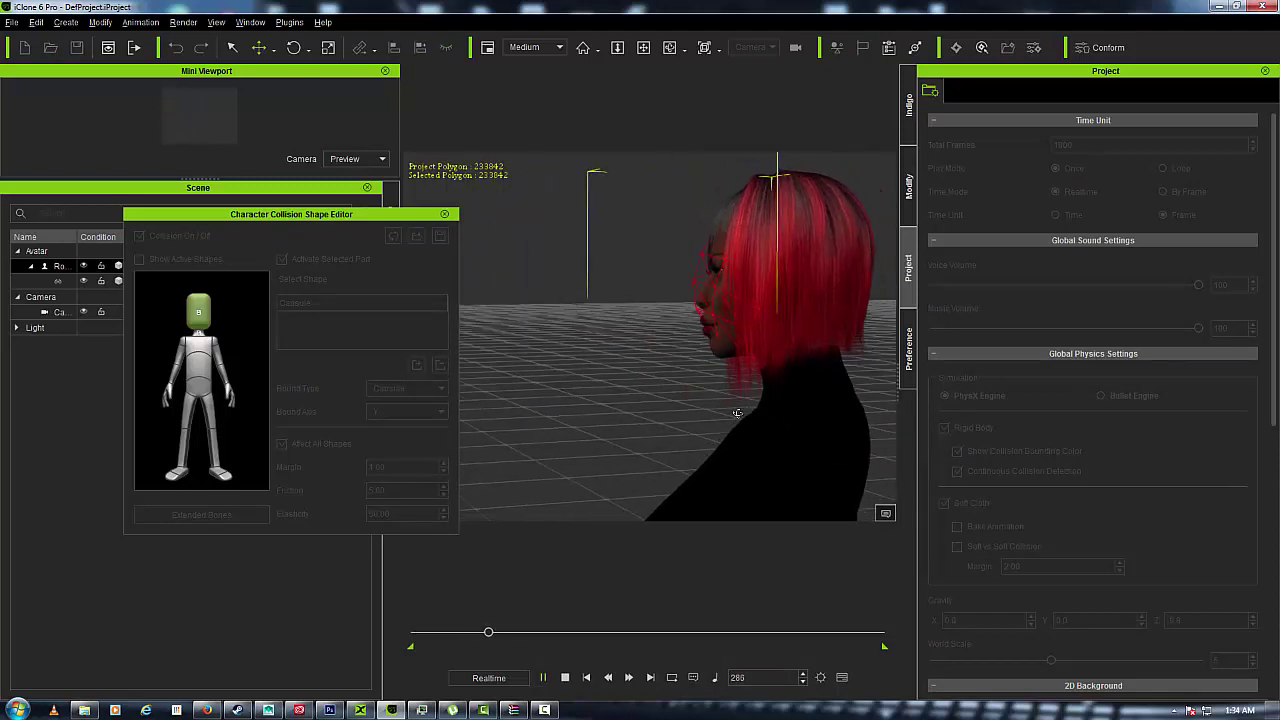
{"action": "left_click", "coordinate": [564, 677]}
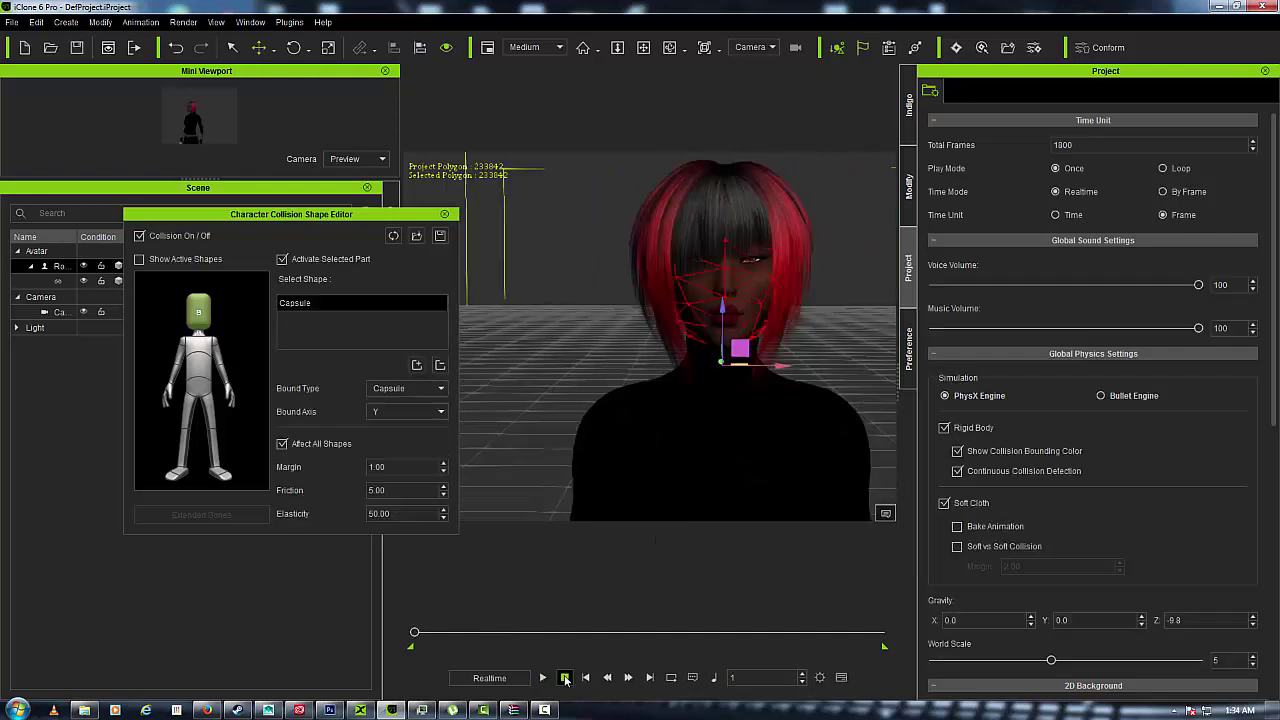
{"action": "left_click", "coordinate": [445, 215]}
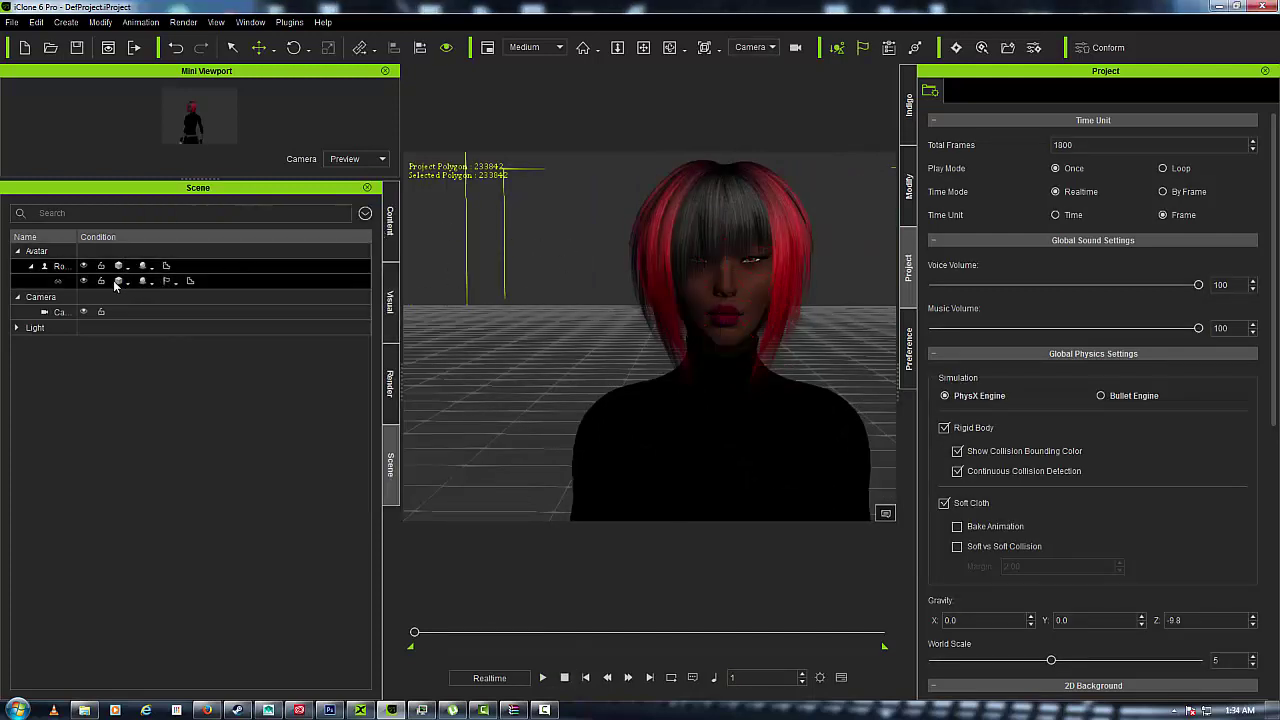
Select the bob hair and shift it slightly forward along the green axis
{"action": "left_click", "coordinate": [283, 280]}
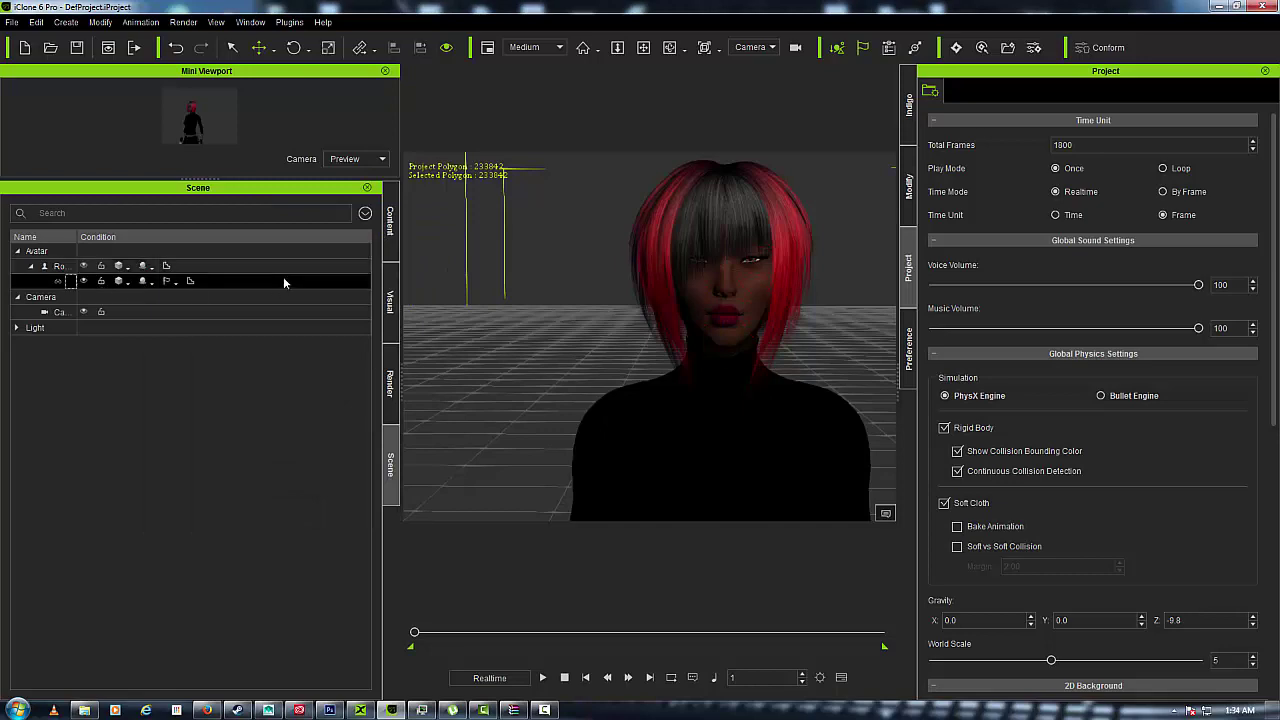
{"action": "left_click", "coordinate": [328, 47]}
{"action": "right_click_drag", "start_coordinate": [742, 286], "coordinate": [806, 295]}
{"action": "left_click", "coordinate": [262, 49]}
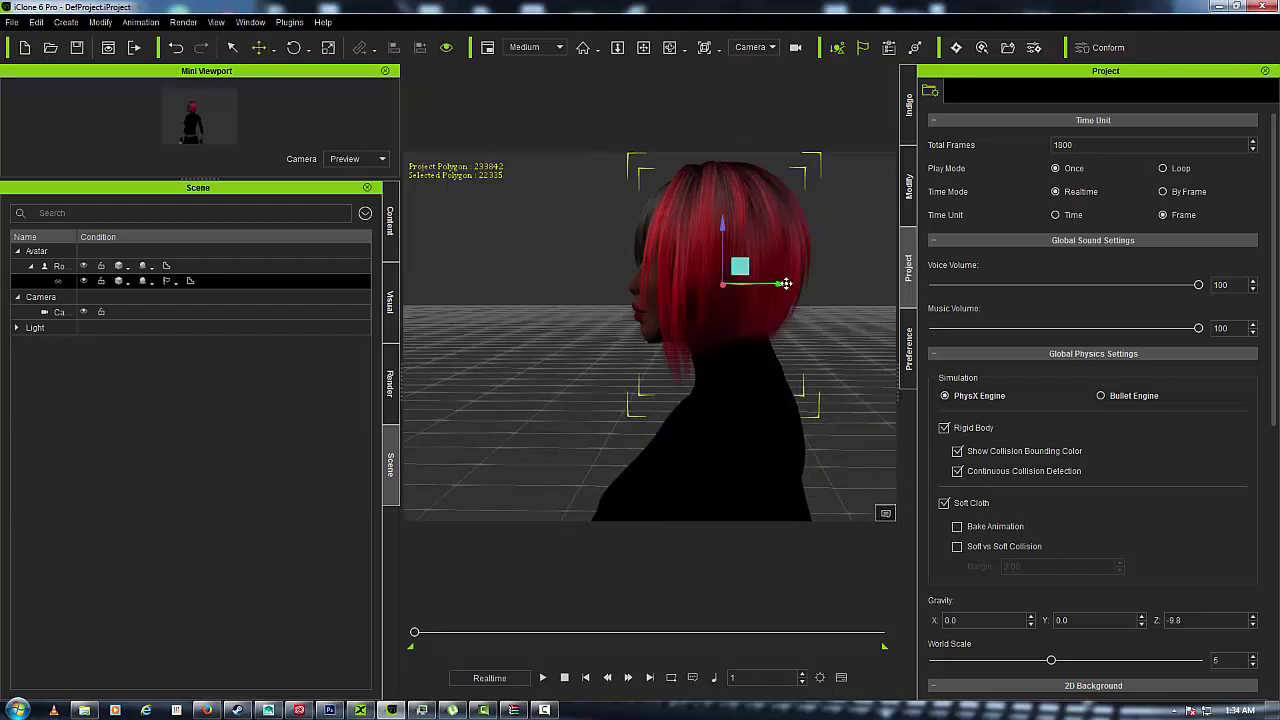
{"action": "left_click_drag", "start_coordinate": [785, 284], "coordinate": [783, 284]}
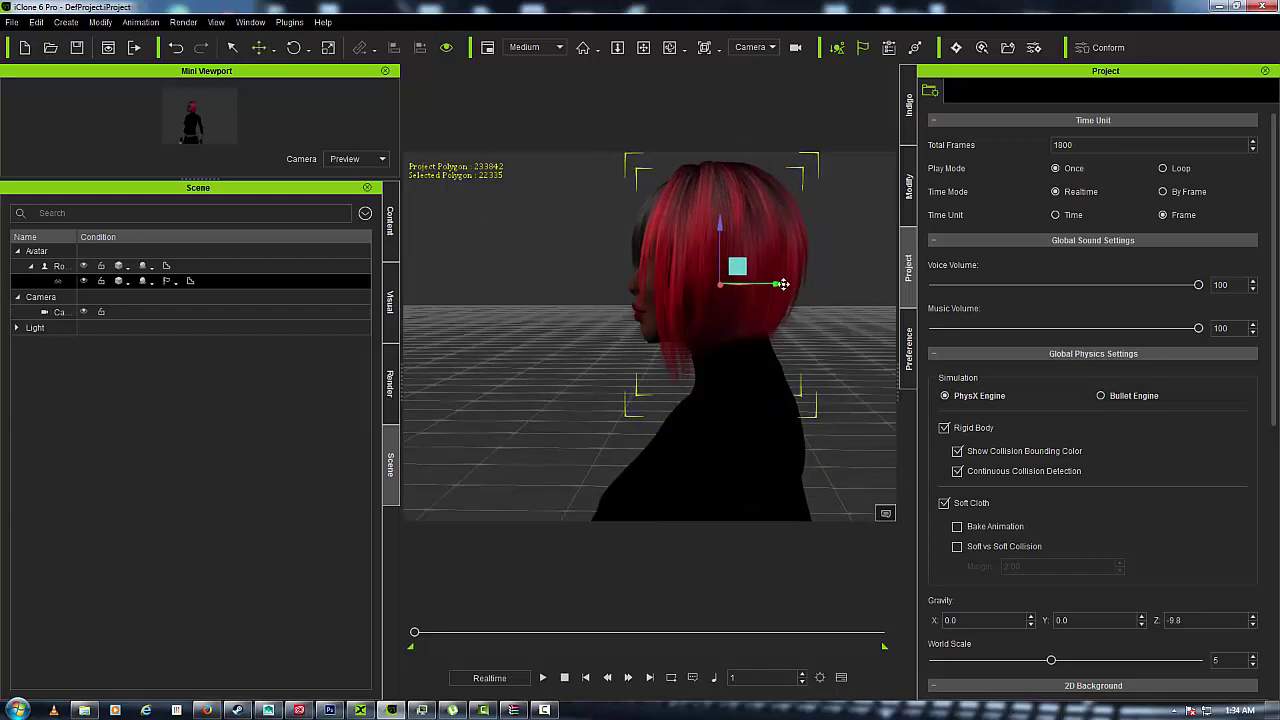
{"action": "right_click_drag", "start_coordinate": [812, 293], "coordinate": [869, 312]}
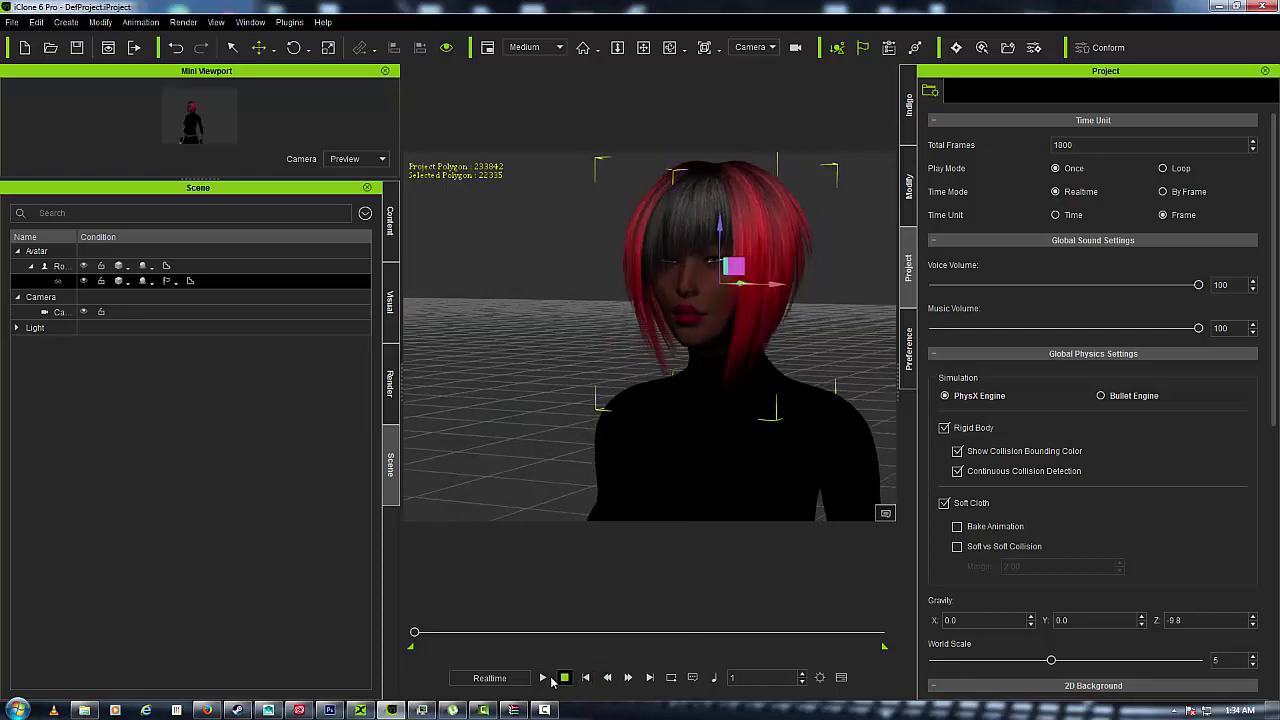
Replay the animation to check how the hair falls, then show the Motion section
{"action": "left_click", "coordinate": [545, 678]}
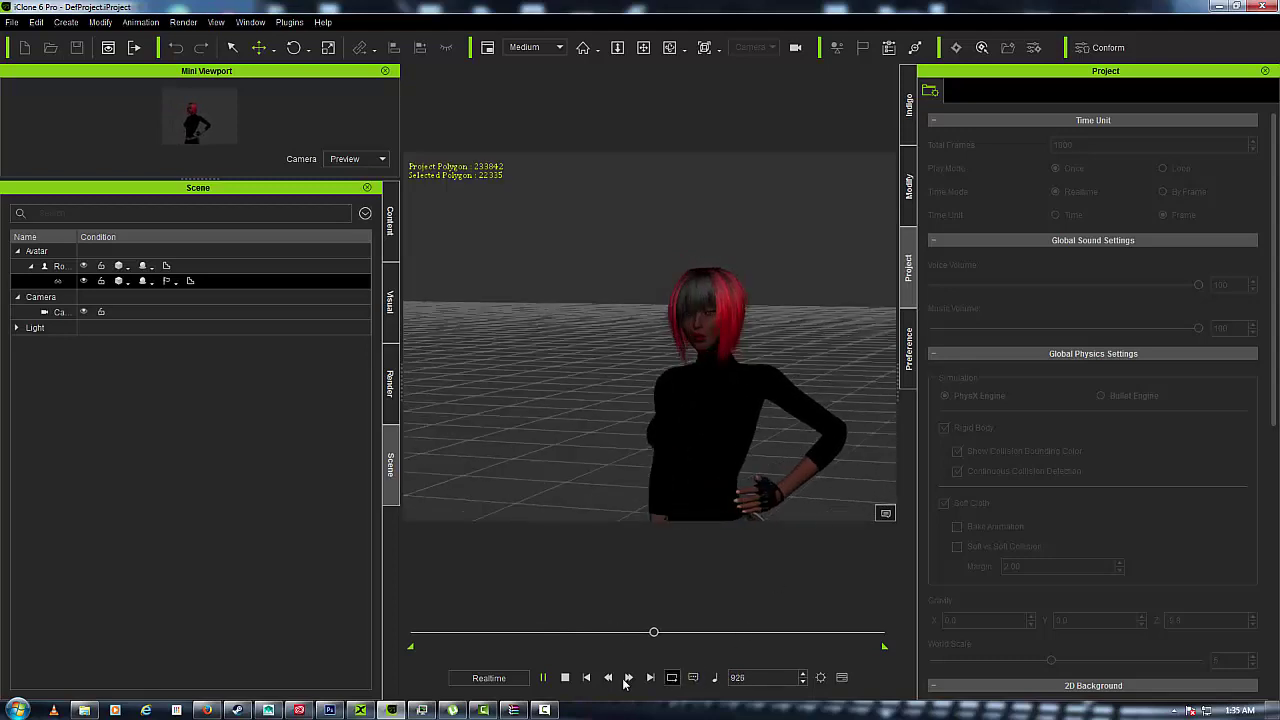
{"action": "left_click", "coordinate": [565, 678]}
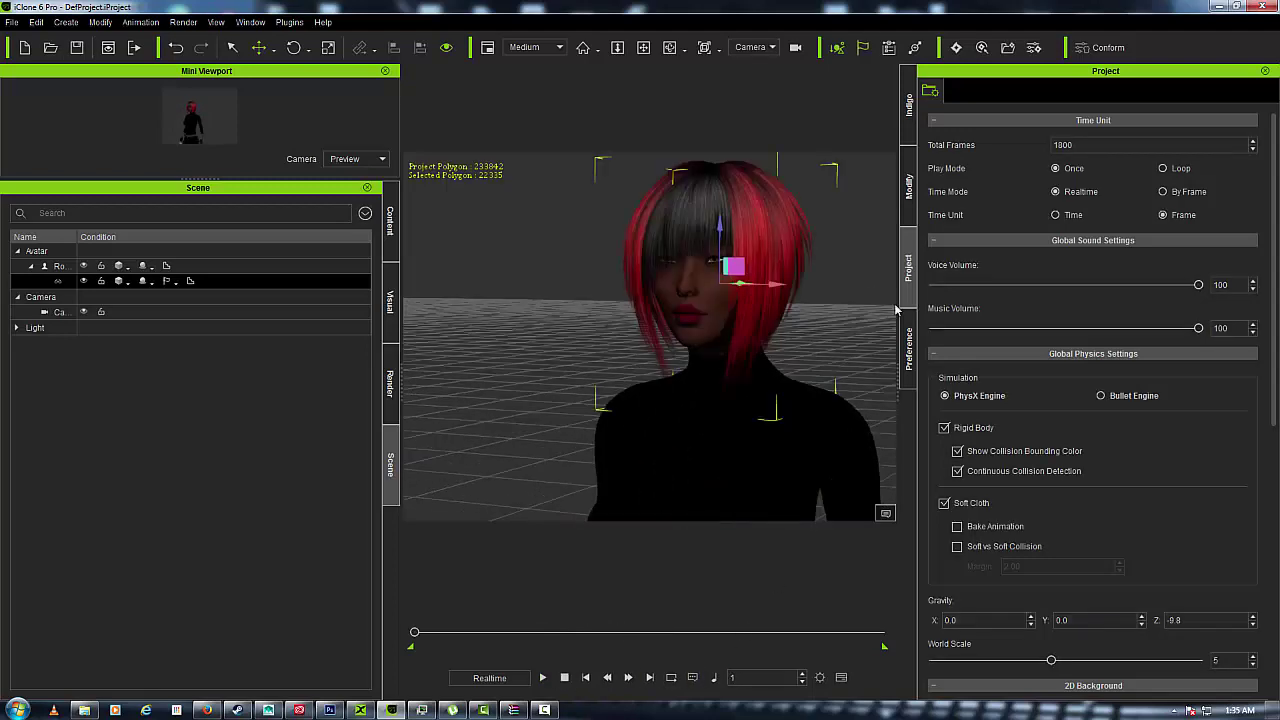
{"action": "left_click", "coordinate": [766, 47]}
Switch to the Modify settings and select the scene camera
{"action": "left_click", "coordinate": [750, 74]}
{"action": "left_click", "coordinate": [908, 182]}
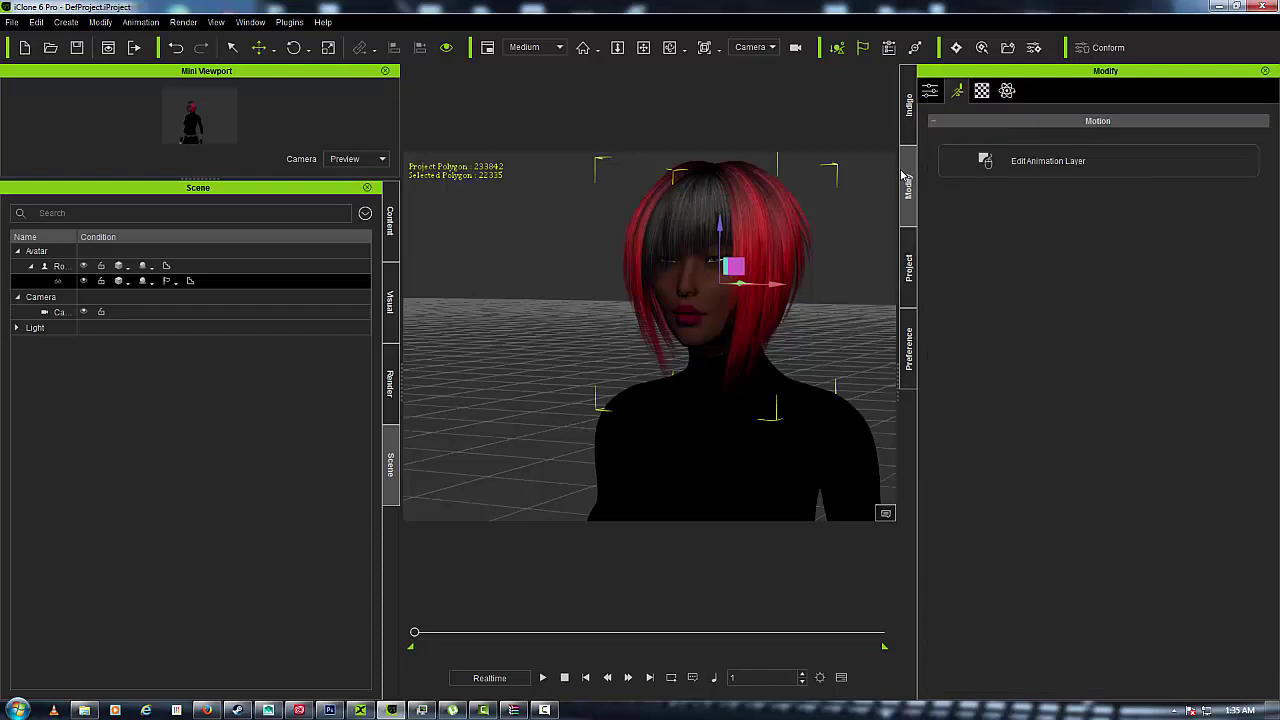
{"action": "left_click", "coordinate": [922, 91]}
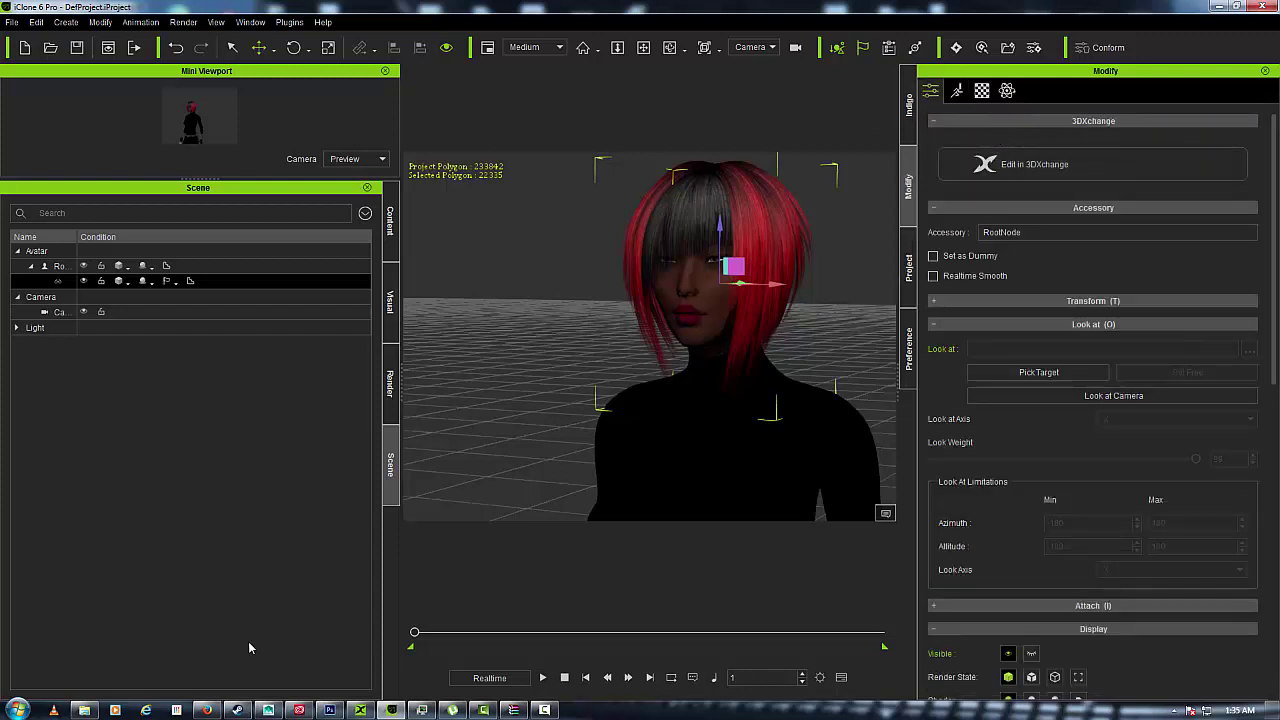
{"action": "left_click", "coordinate": [804, 48]}
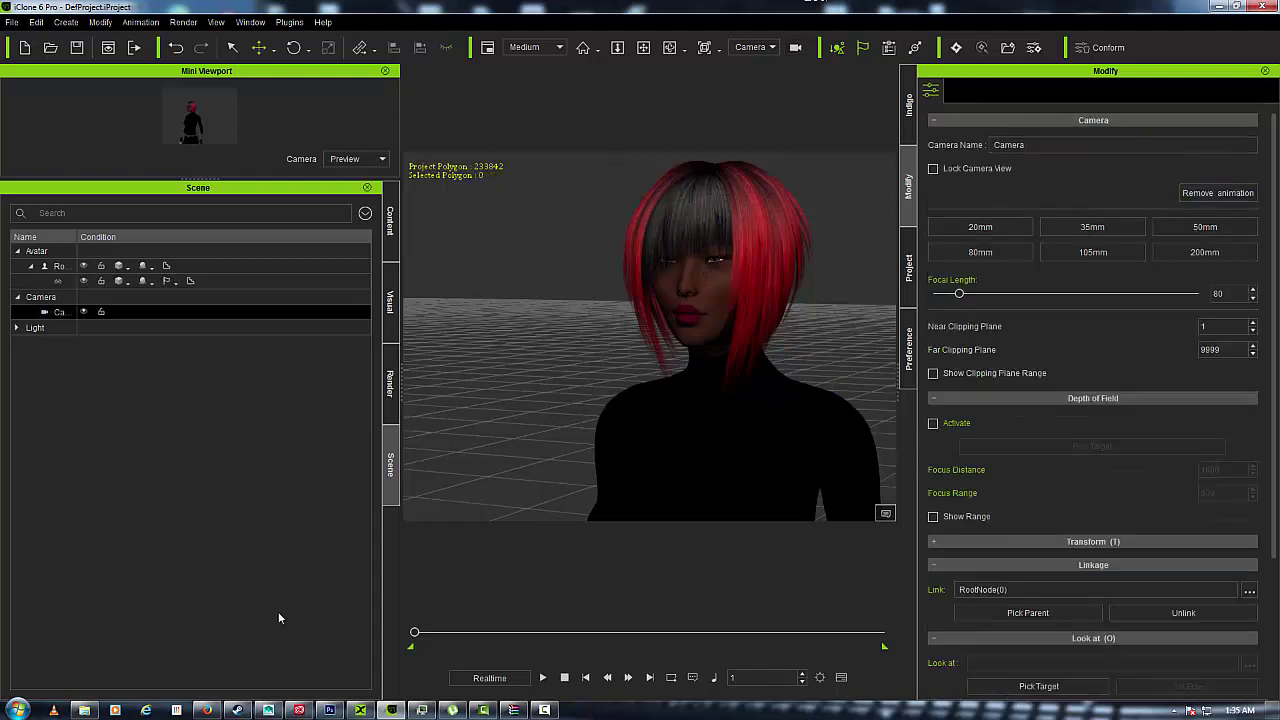
Play and stop the hair animation twice, then select the hair accessory to show its attributes
{"action": "left_click", "coordinate": [543, 678]}
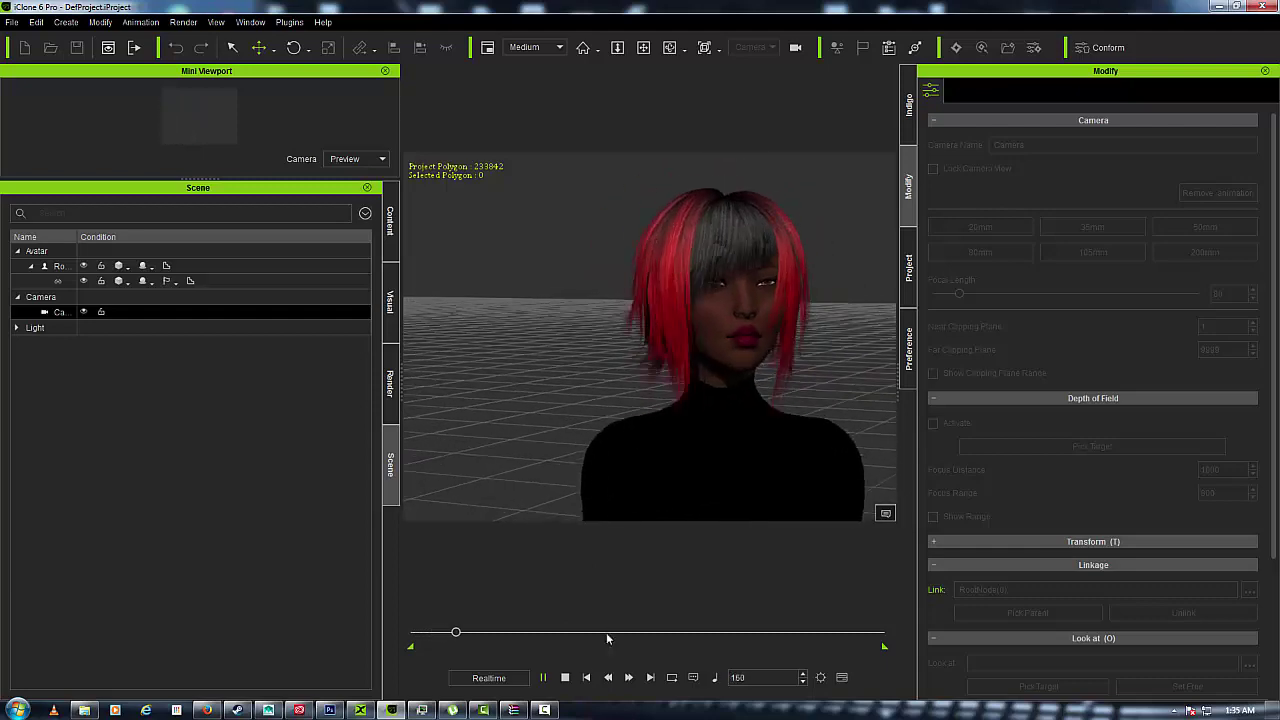
{"action": "left_click", "coordinate": [565, 678]}
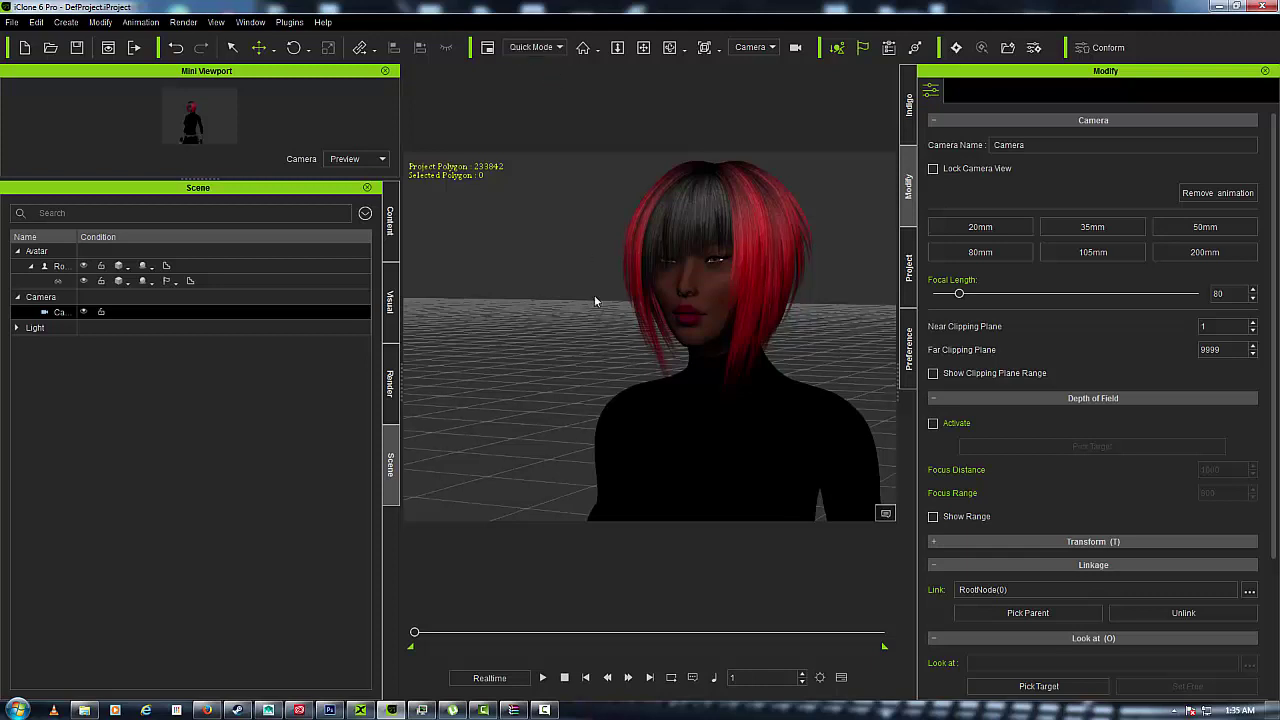
{"action": "left_click", "coordinate": [544, 678]}
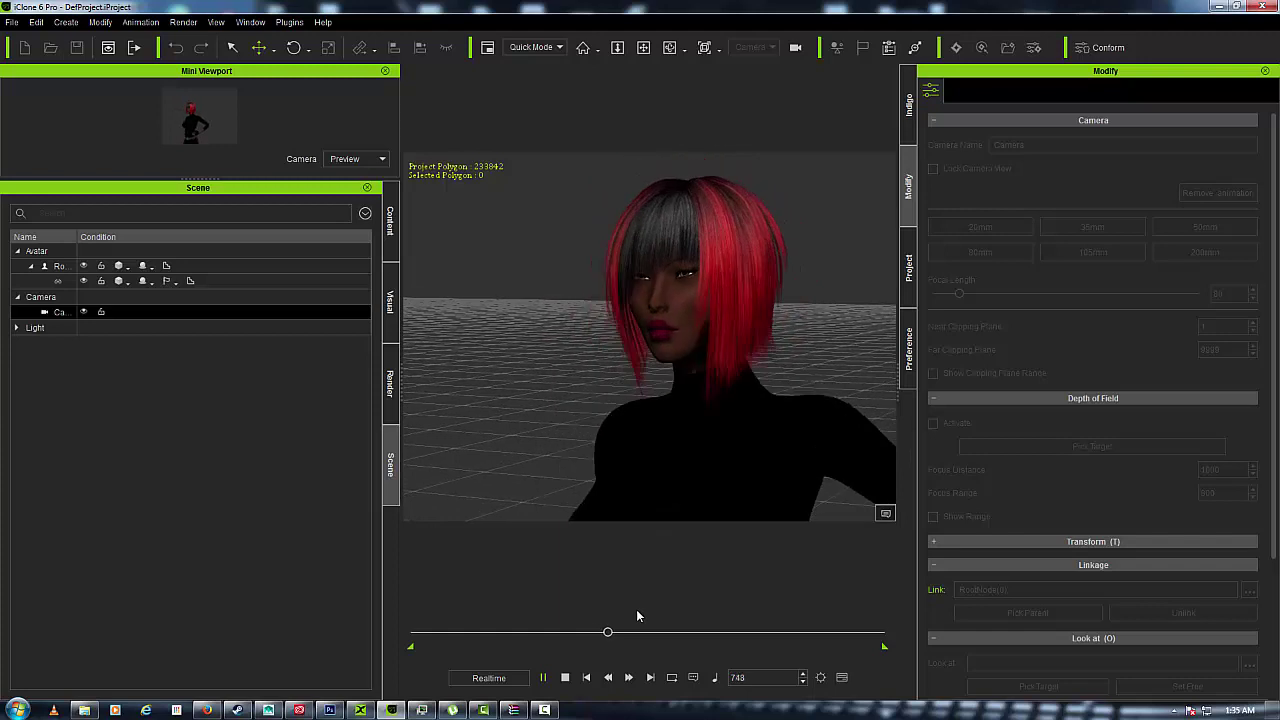
{"action": "left_click", "coordinate": [566, 678]}
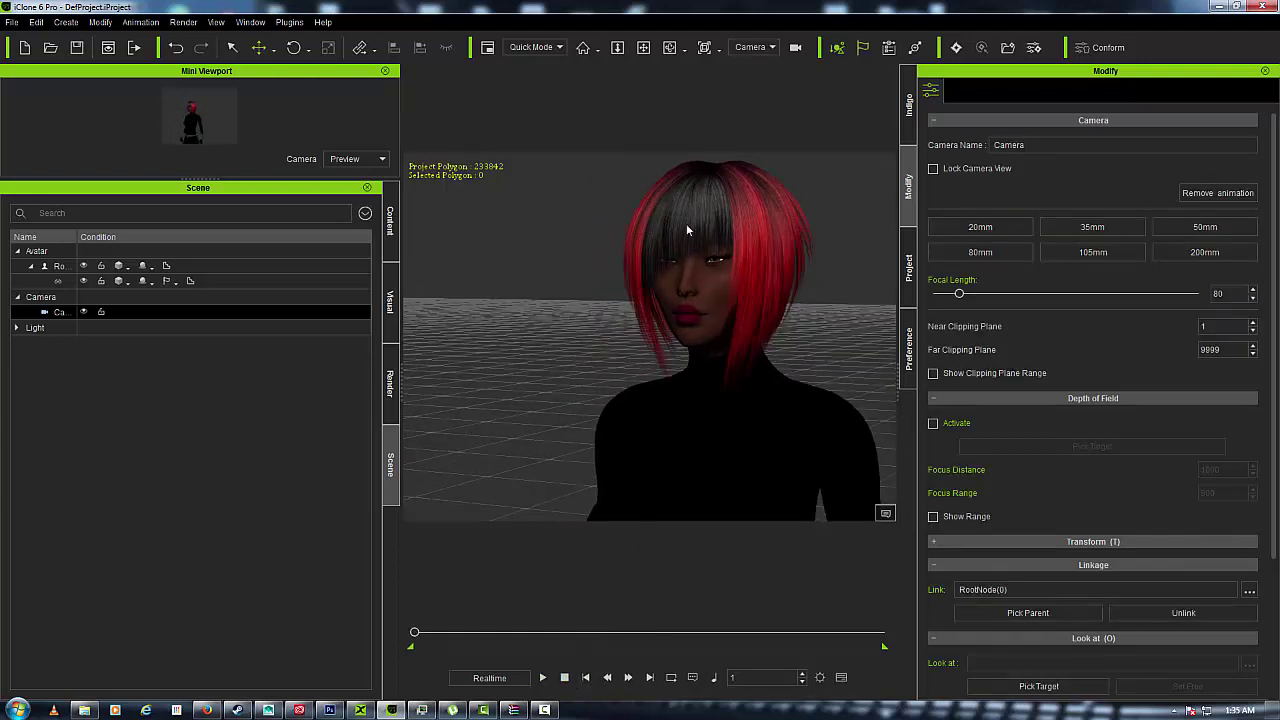
{"action": "left_click", "coordinate": [264, 279]}
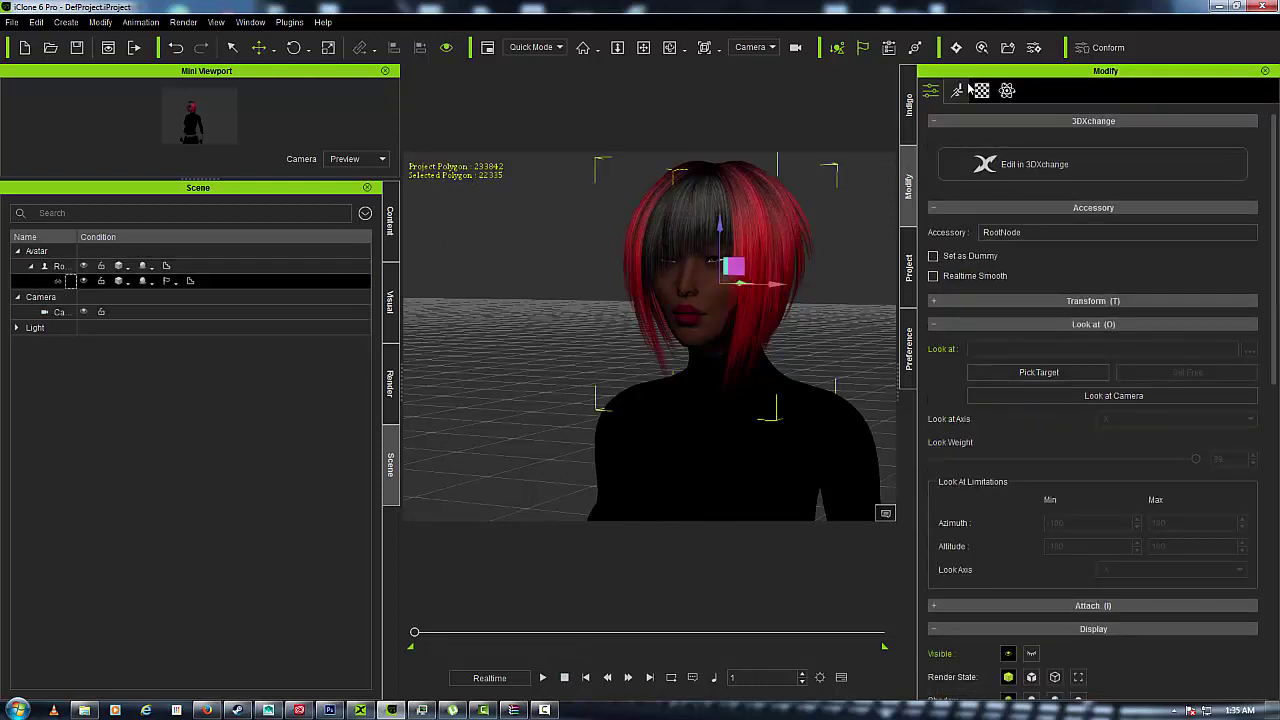
In the hair's soft-cloth weight map editor, set the Base material to brightness -18, contrast 35
{"action": "left_click", "coordinate": [1007, 91]}
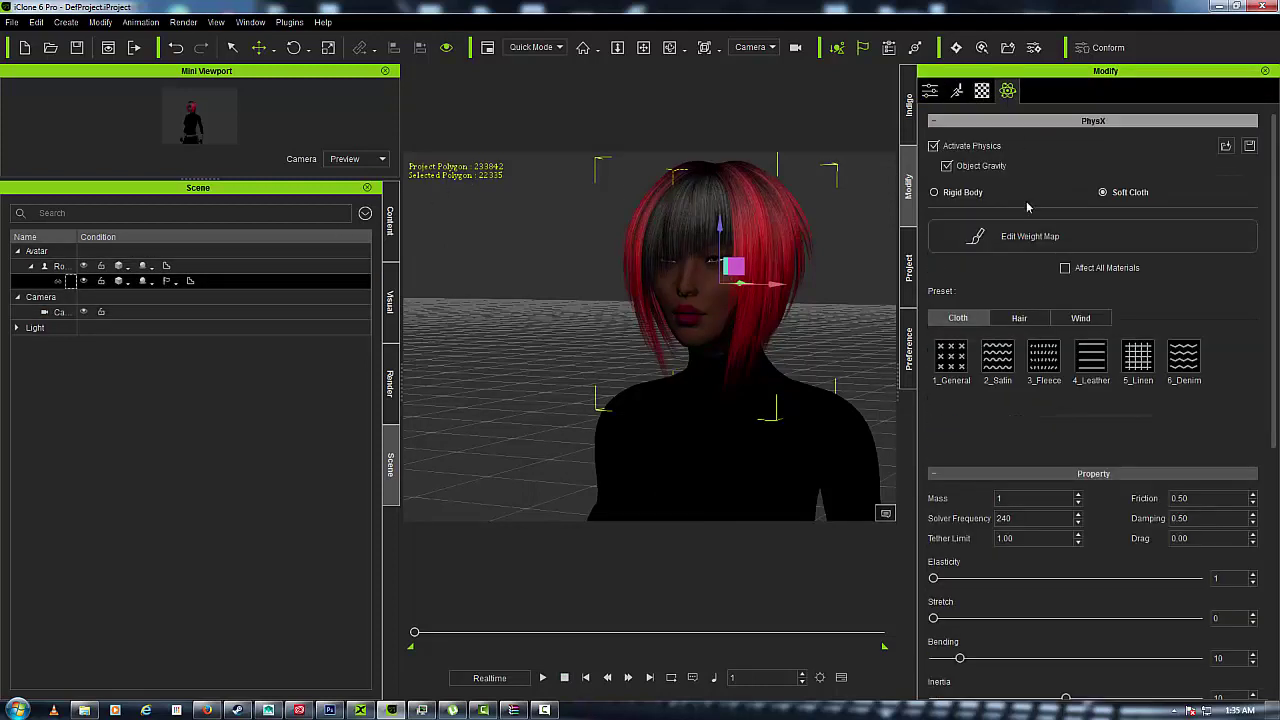
{"action": "left_click", "coordinate": [1010, 236]}
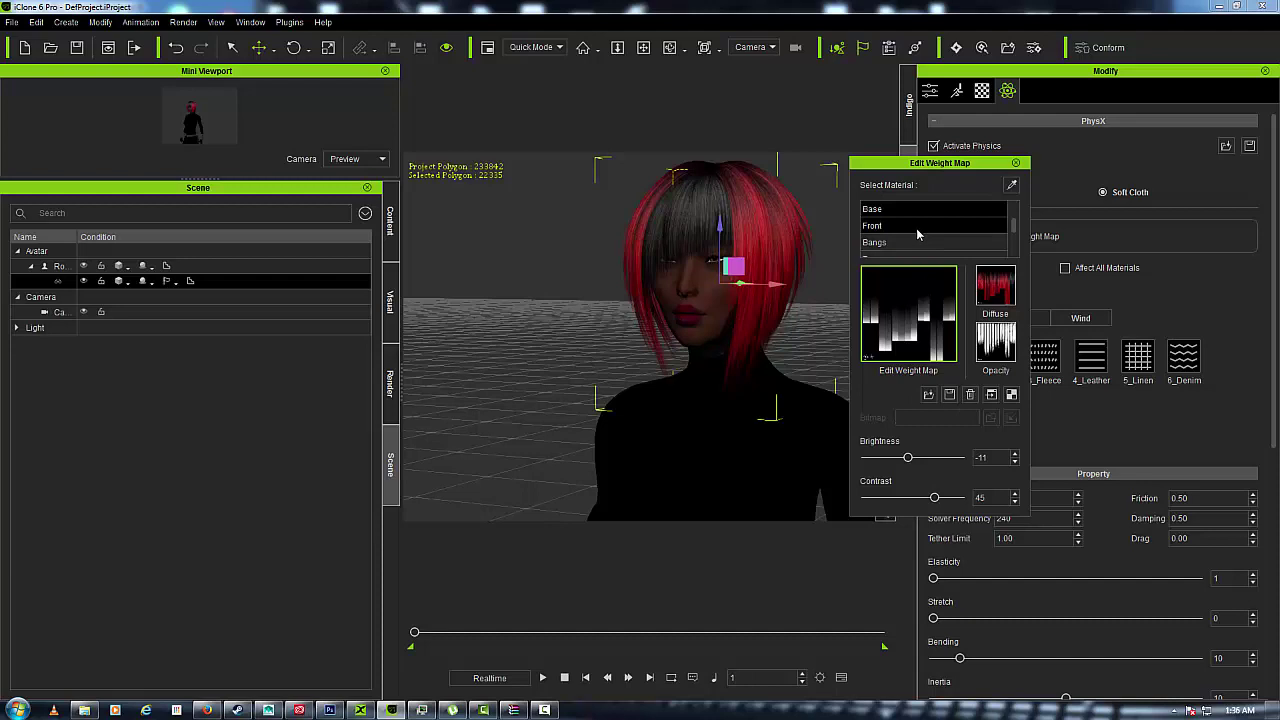
{"action": "scroll", "coordinate": [921, 227], "scroll_direction": "up", "scroll_amount": 1}
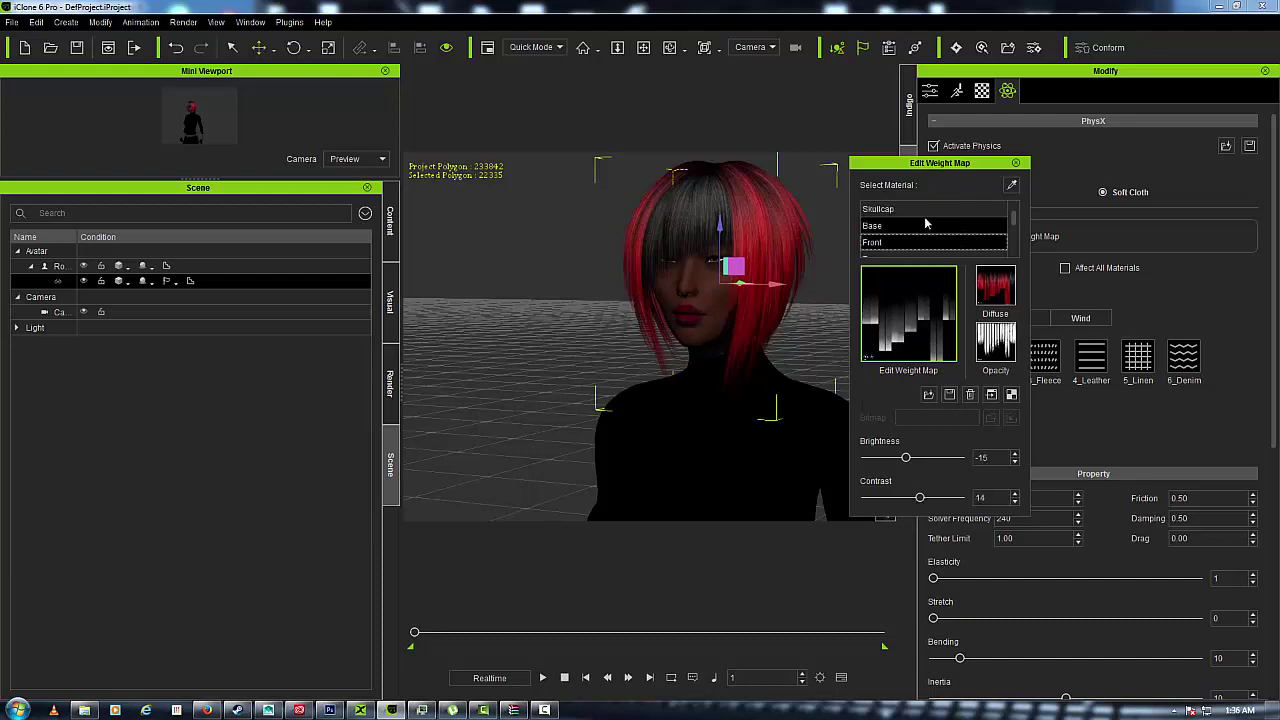
{"action": "left_click", "coordinate": [925, 229]}
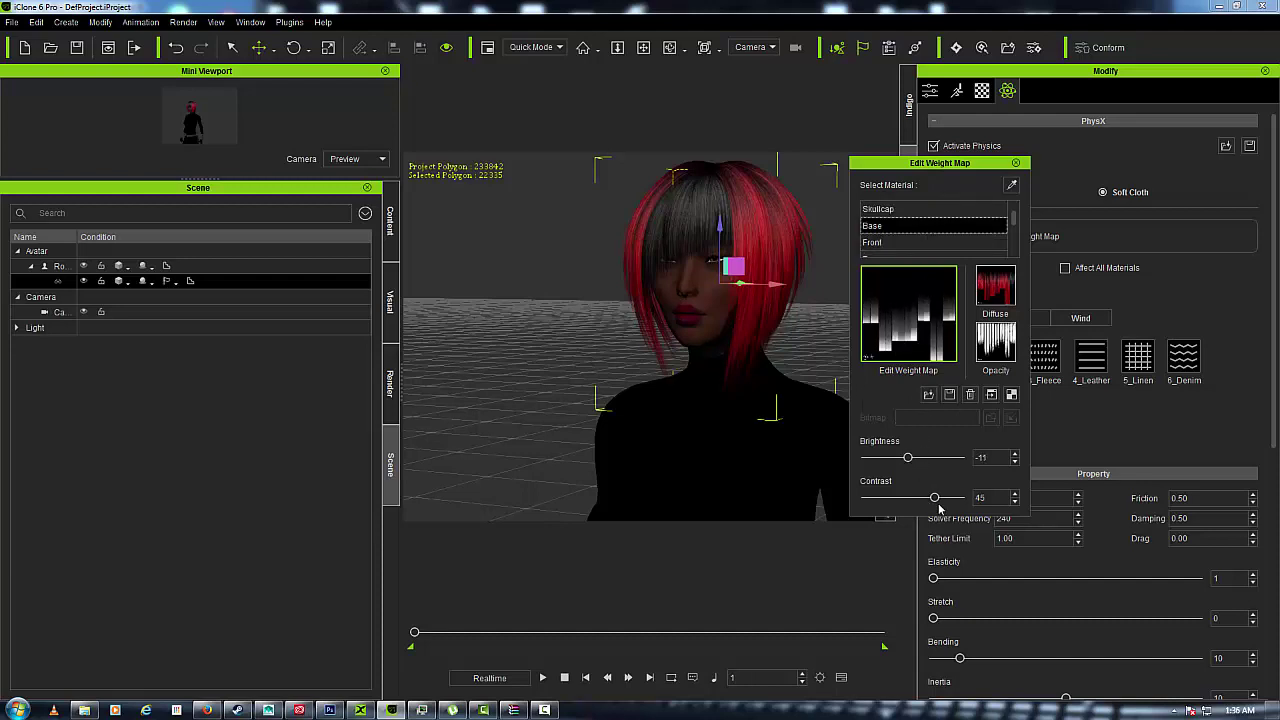
{"action": "left_click", "coordinate": [909, 459]}
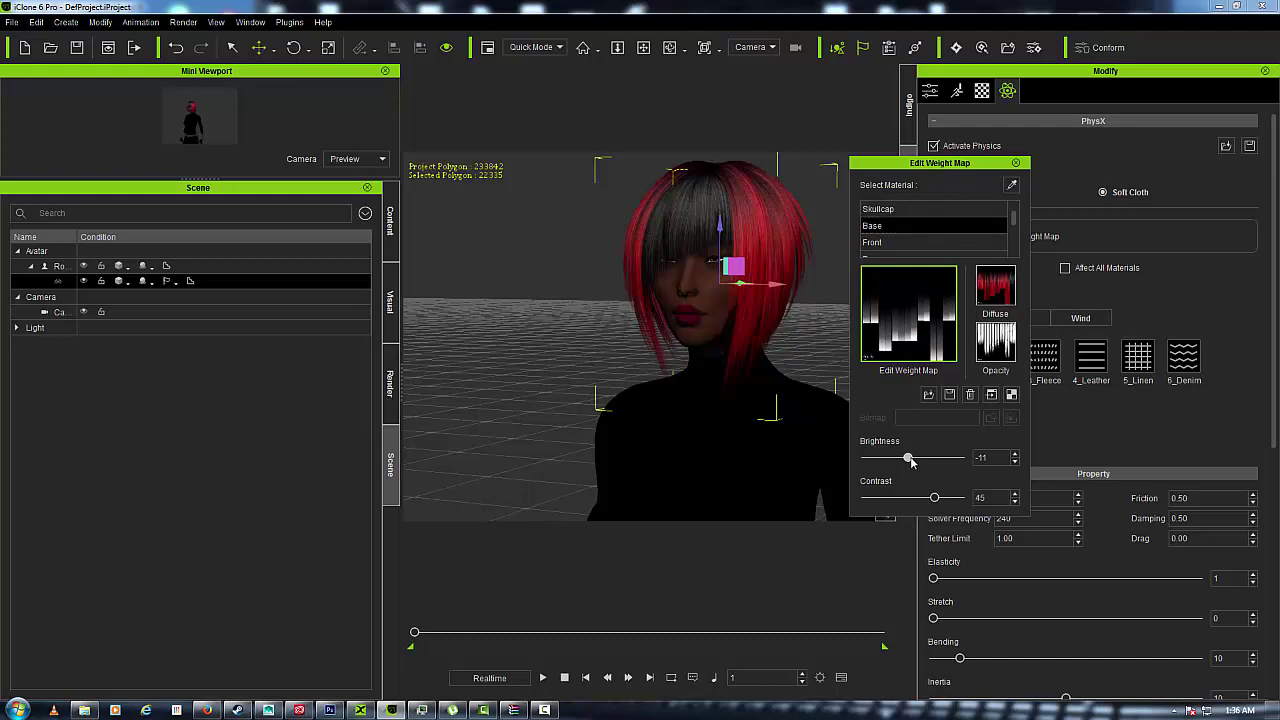
{"action": "left_click_drag", "start_coordinate": [908, 459], "coordinate": [933, 506]}
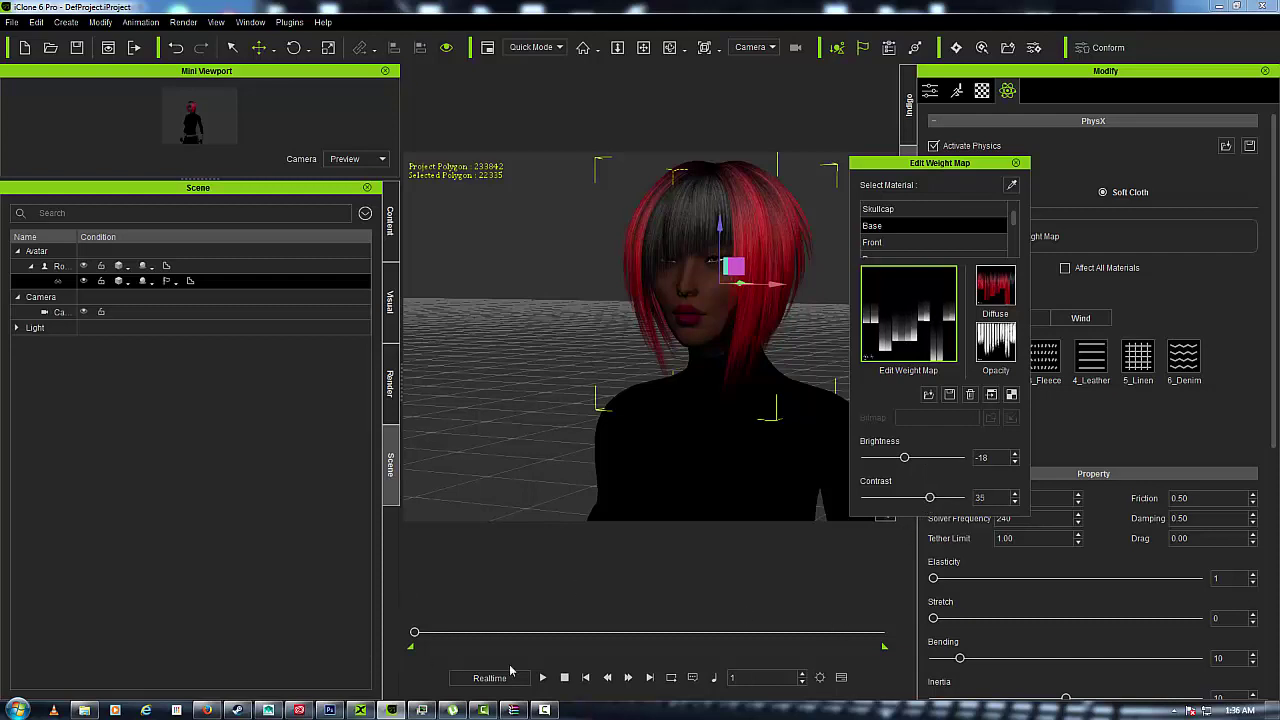
{"action": "scroll", "coordinate": [584, 358], "scroll_direction": "down", "scroll_amount": 5}
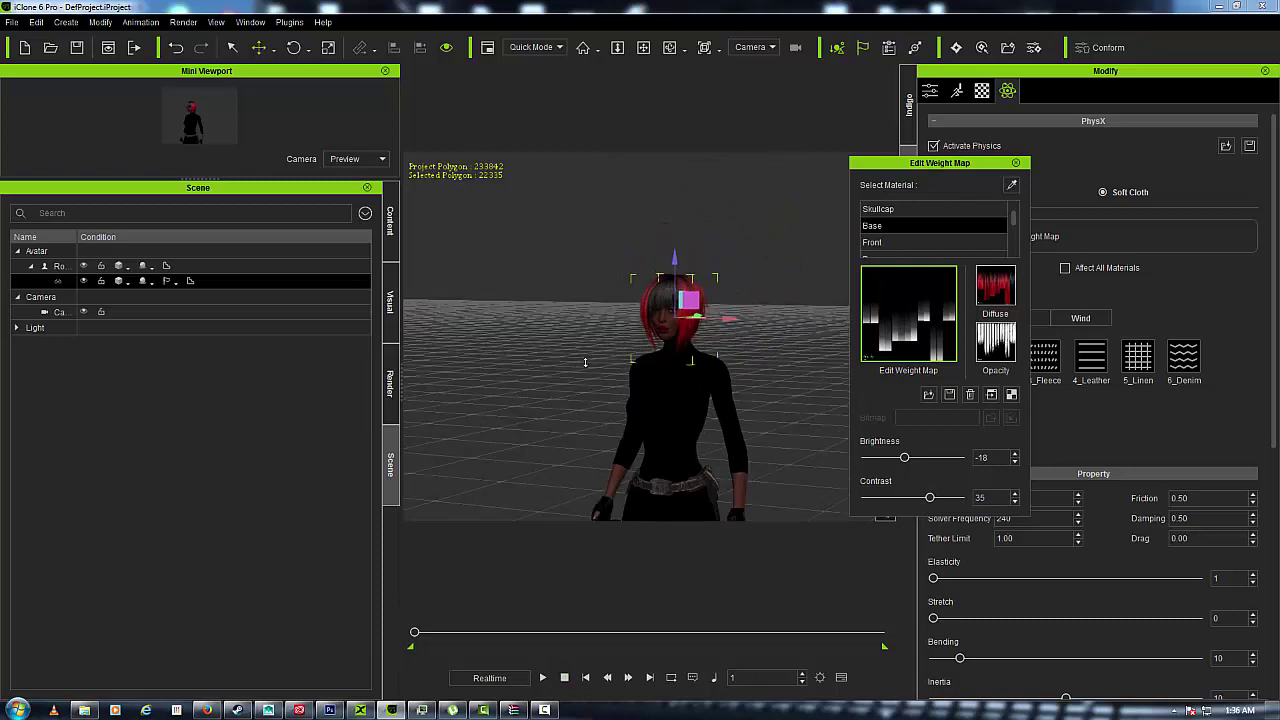
Test-play the hair animation, then move the weight map window aside and show Project settings
{"action": "left_click", "coordinate": [543, 677]}
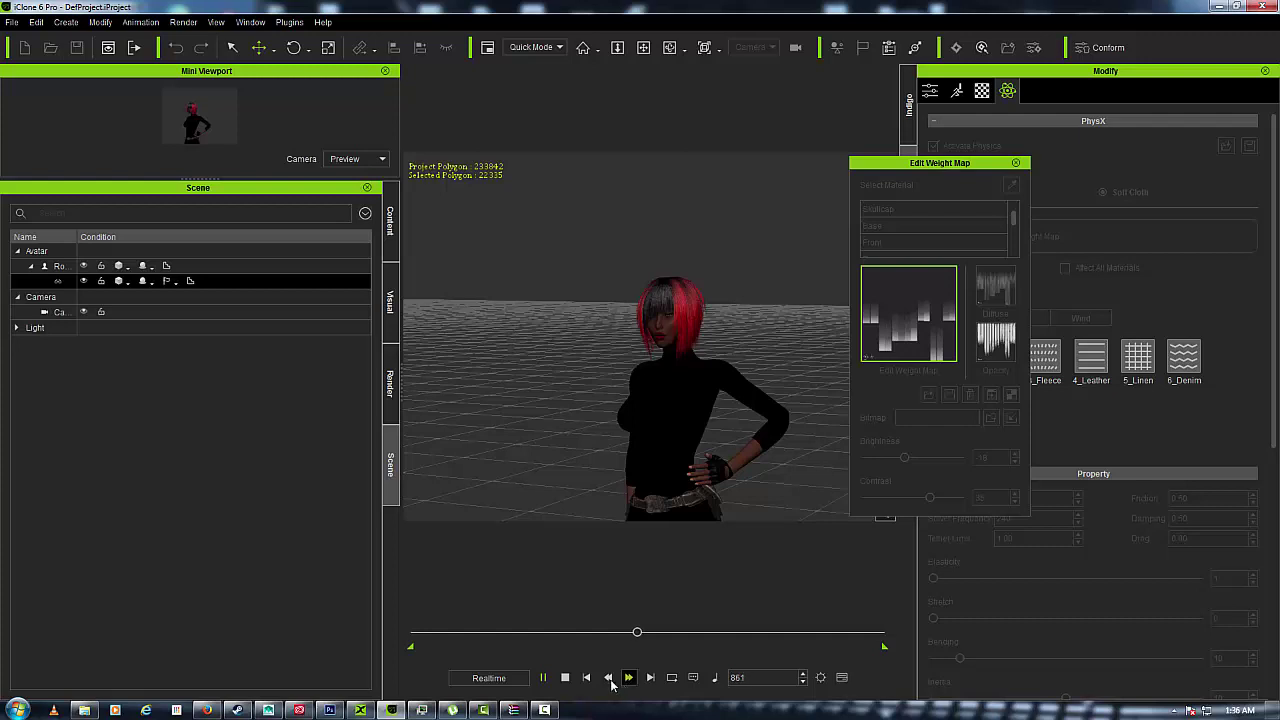
{"action": "left_click", "coordinate": [565, 678]}
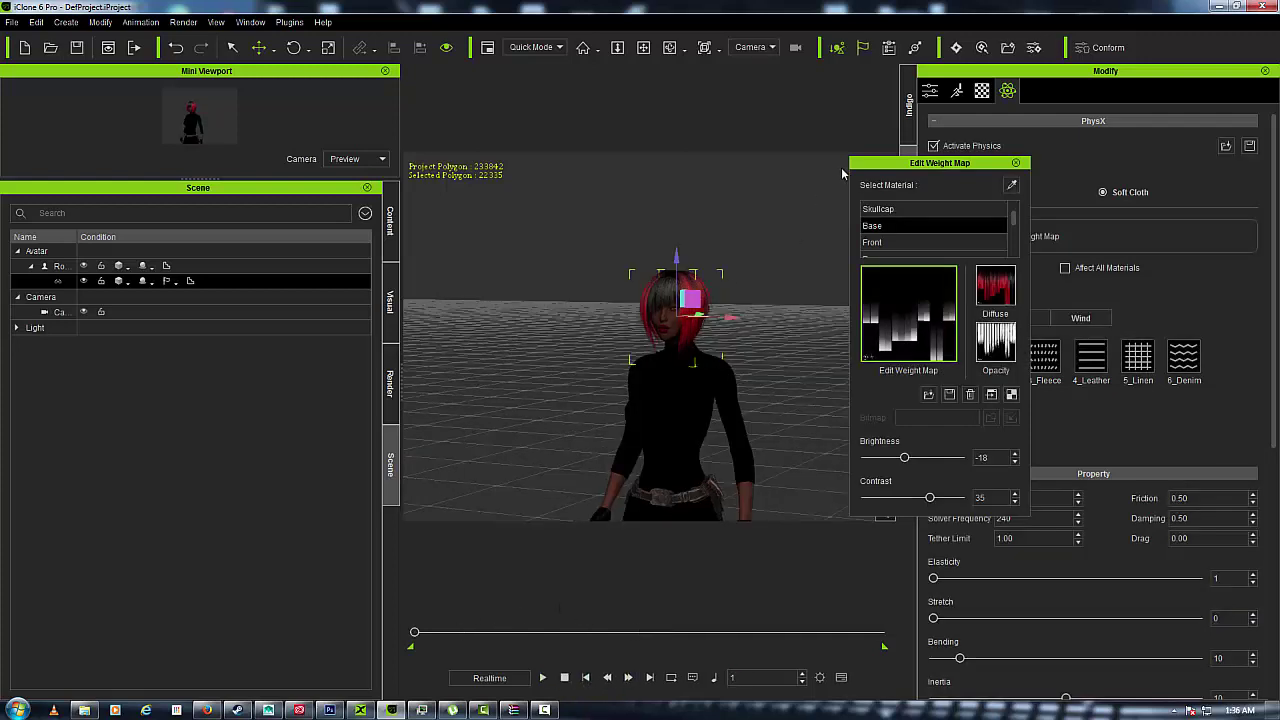
{"action": "left_click_drag", "start_coordinate": [880, 163], "coordinate": [984, 166]}
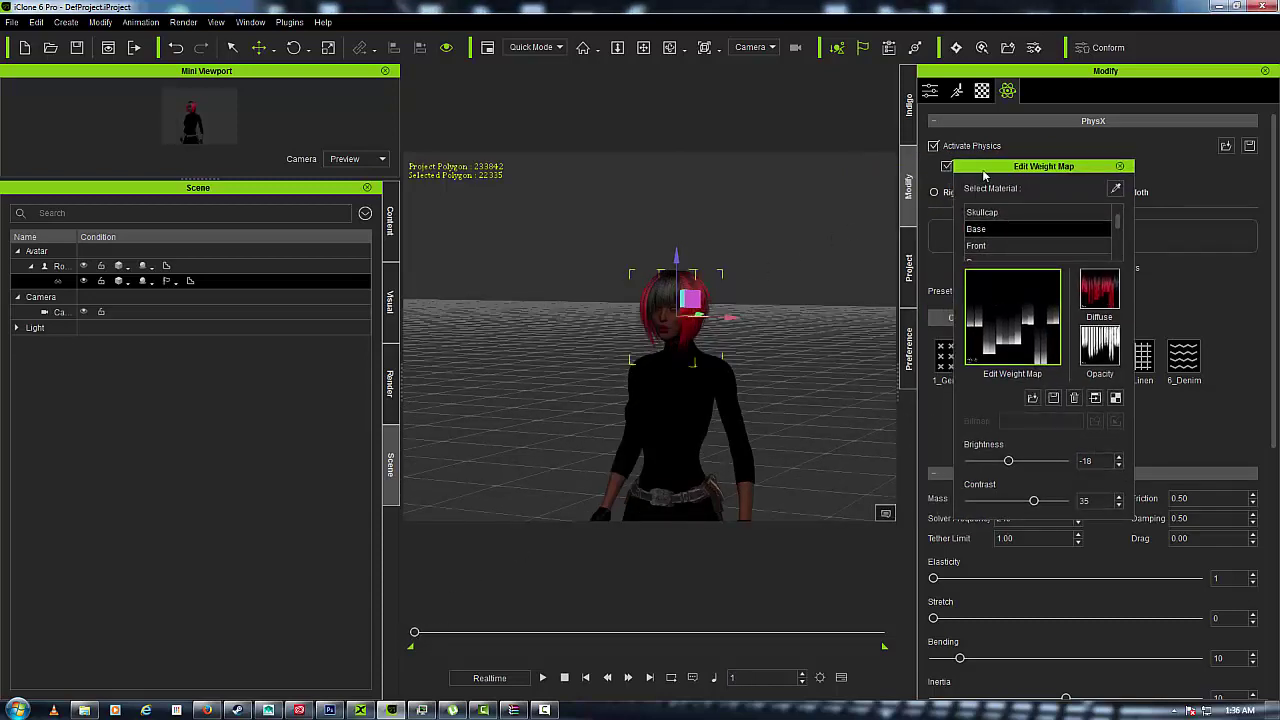
{"action": "left_click_drag", "start_coordinate": [984, 175], "coordinate": [1142, 186]}
{"action": "left_click", "coordinate": [910, 270]}
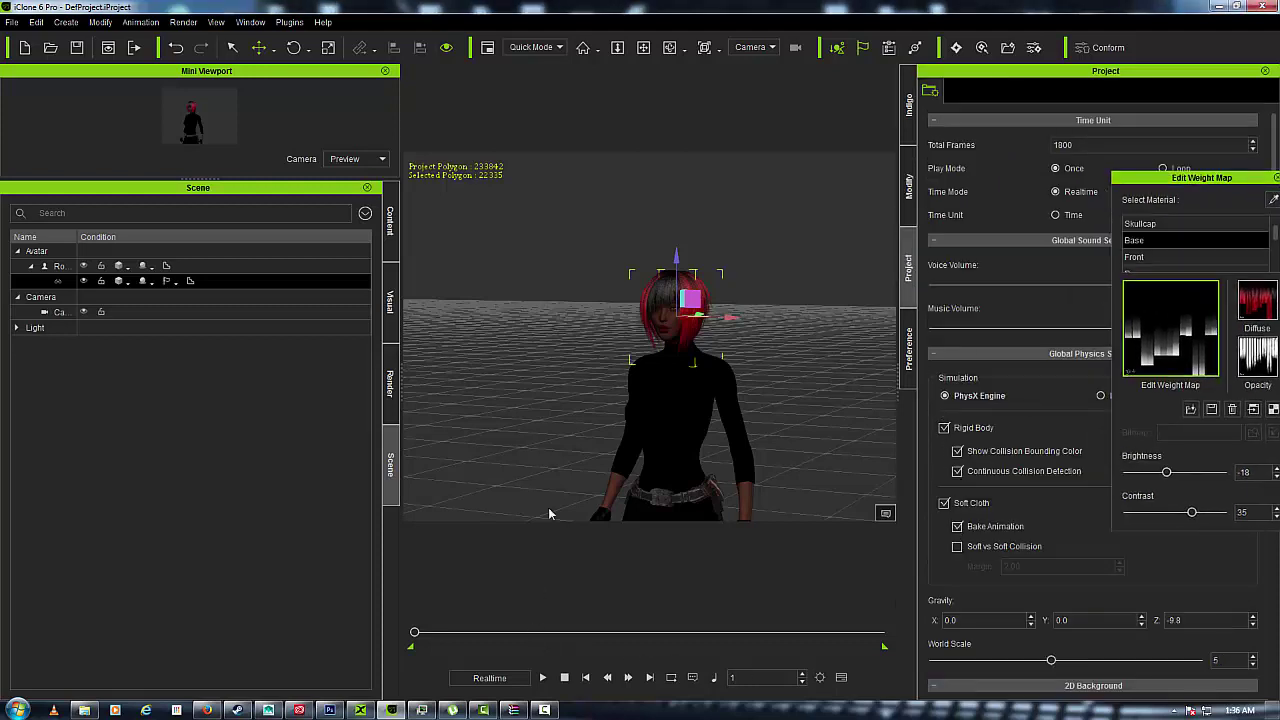
Compare hair playback with project Soft Cloth simulation on, then turned off
{"action": "left_click", "coordinate": [543, 678]}
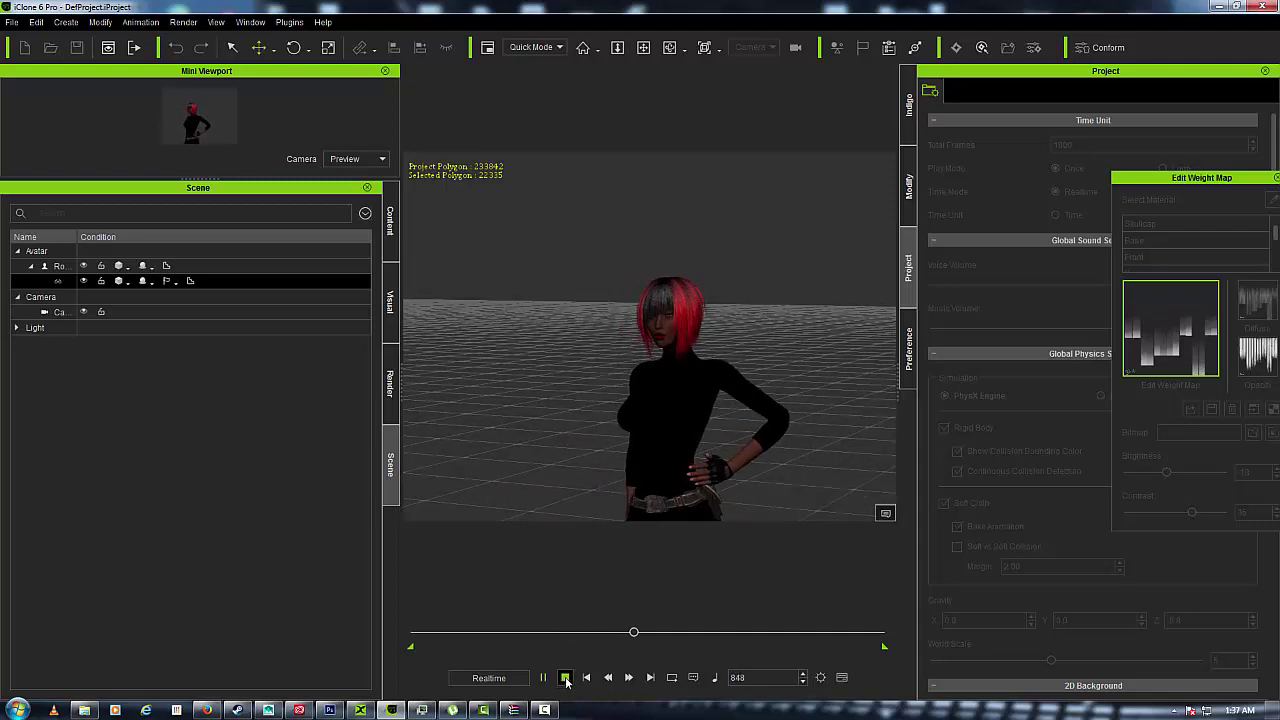
{"action": "left_click", "coordinate": [565, 678]}
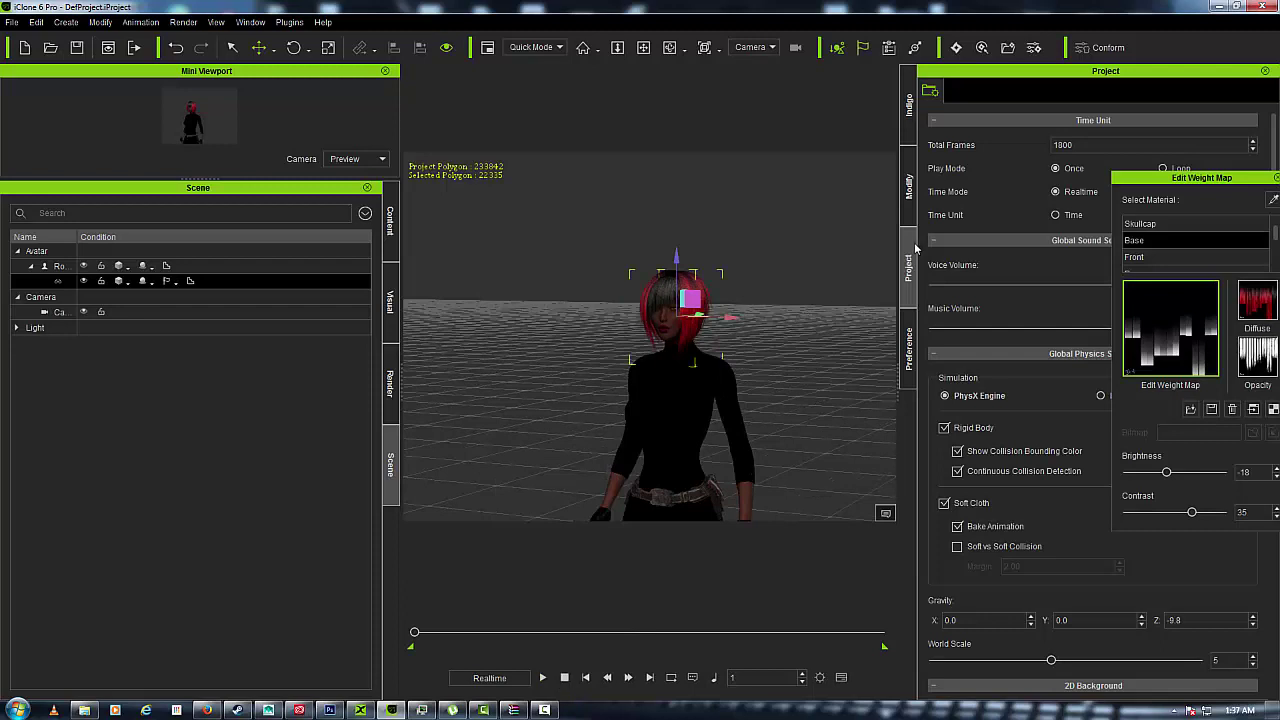
{"action": "left_click", "coordinate": [944, 503]}
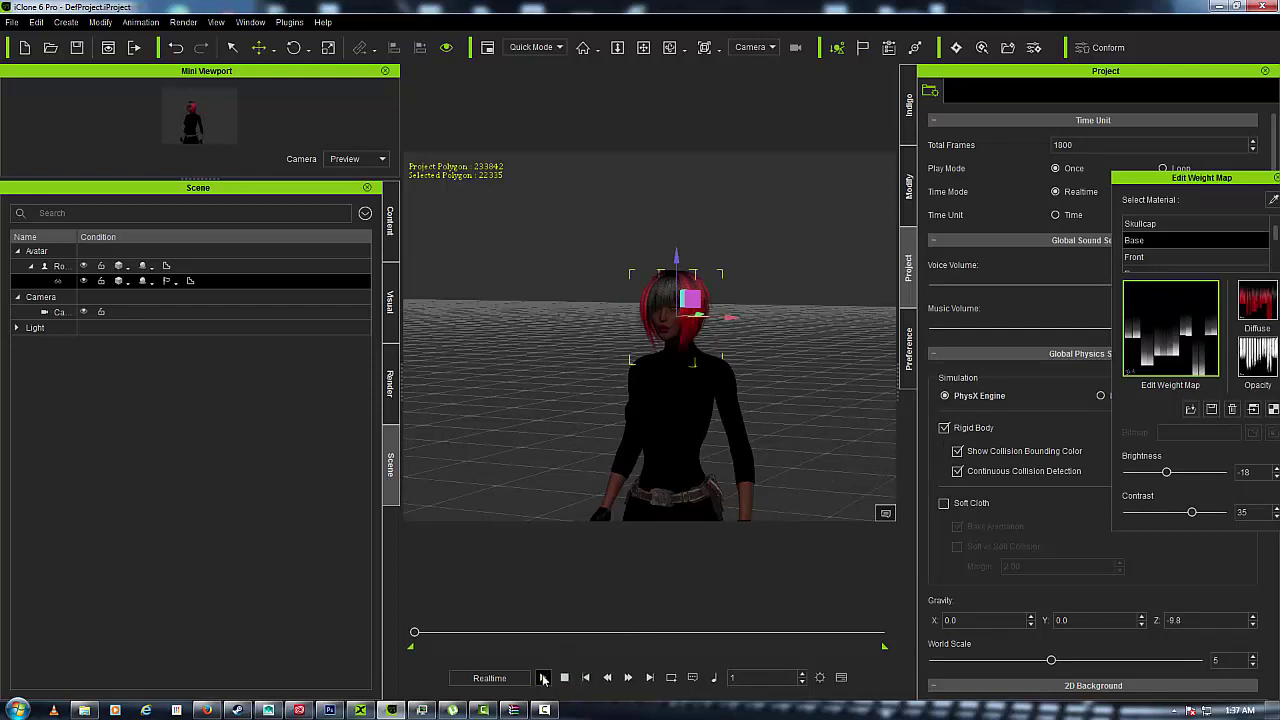
{"action": "left_click", "coordinate": [543, 678]}
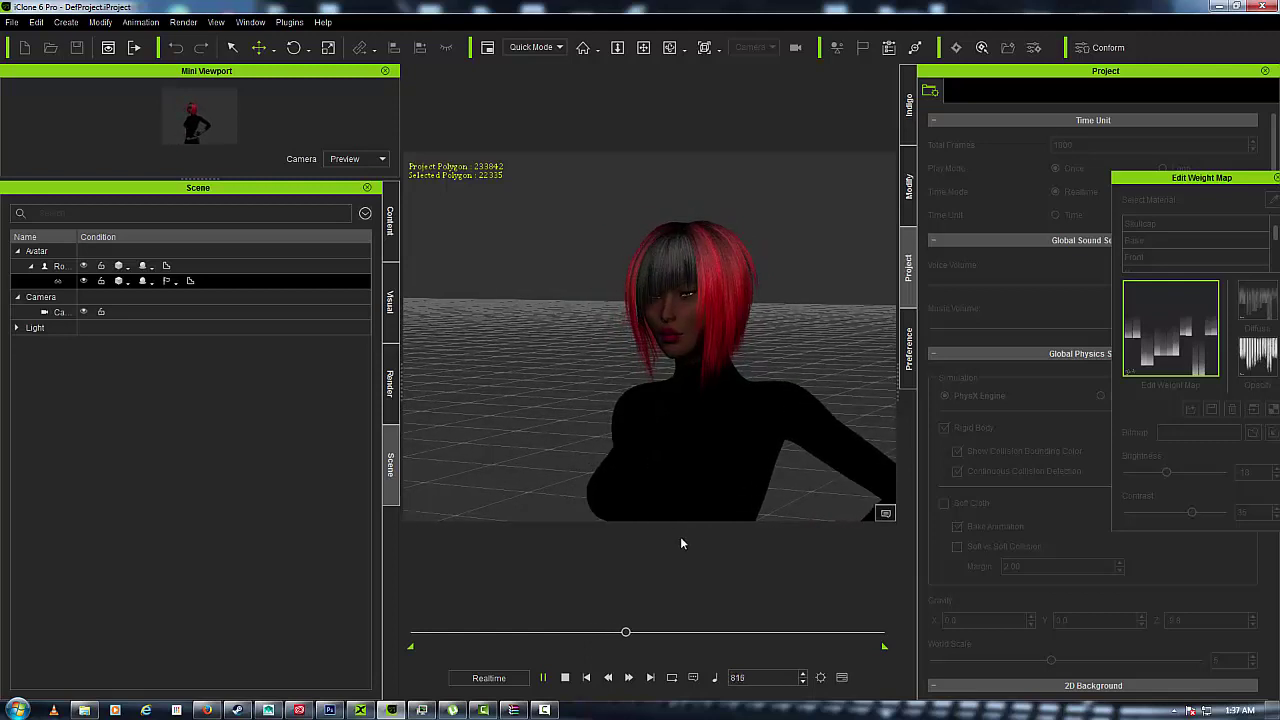
{"action": "left_click", "coordinate": [566, 678]}
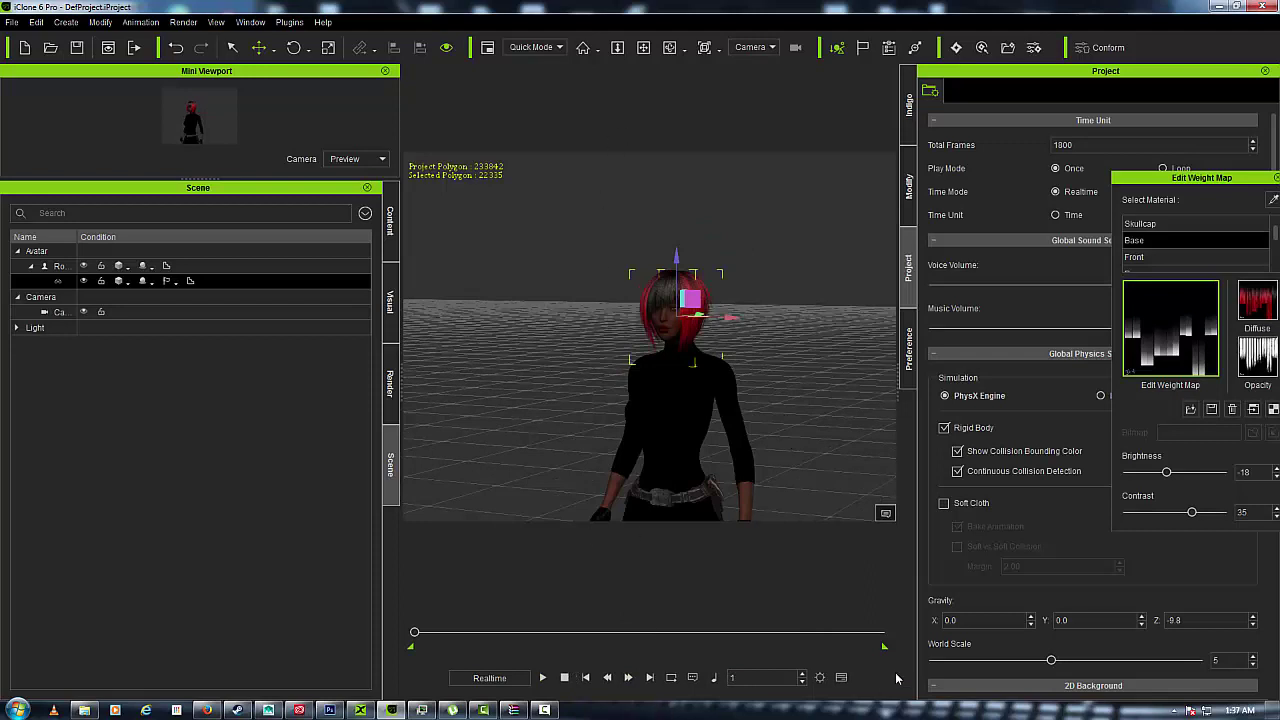
Move the weight map window aside, re-enable Soft Cloth, and open the Timeline with F3
{"action": "left_click_drag", "start_coordinate": [1218, 178], "coordinate": [1014, 186]}
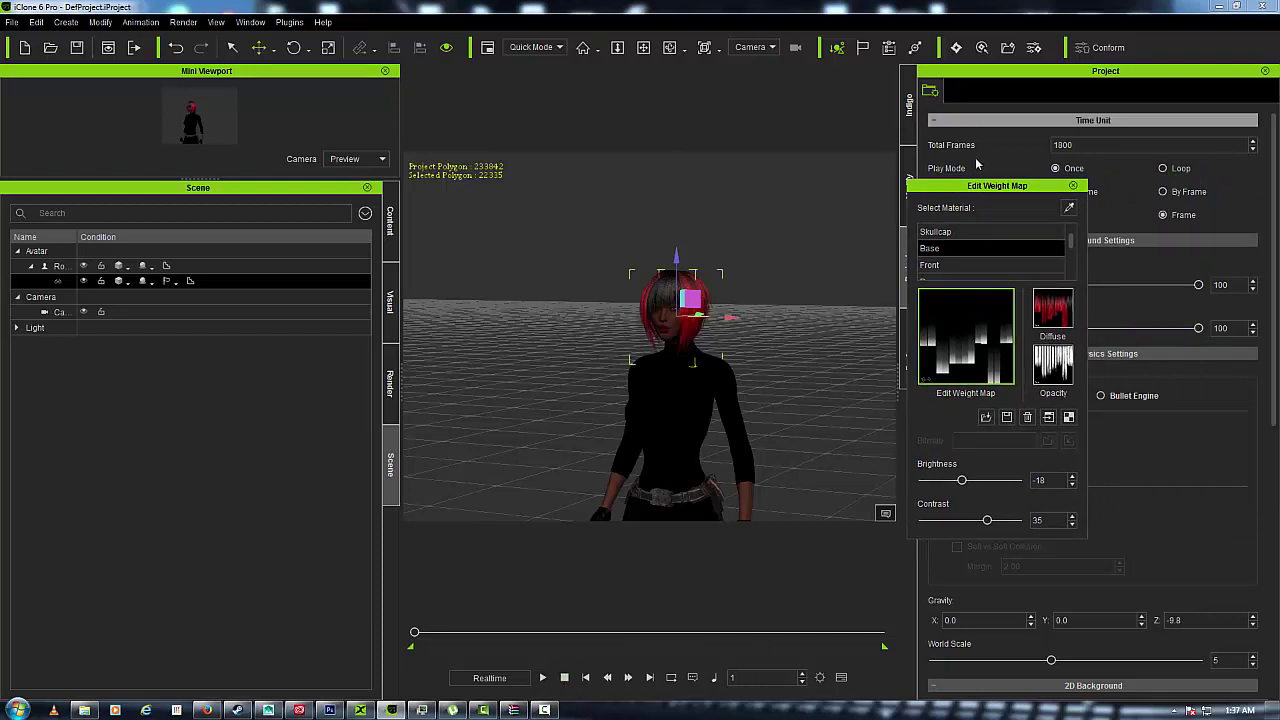
{"action": "left_click_drag", "start_coordinate": [977, 185], "coordinate": [1127, 198]}
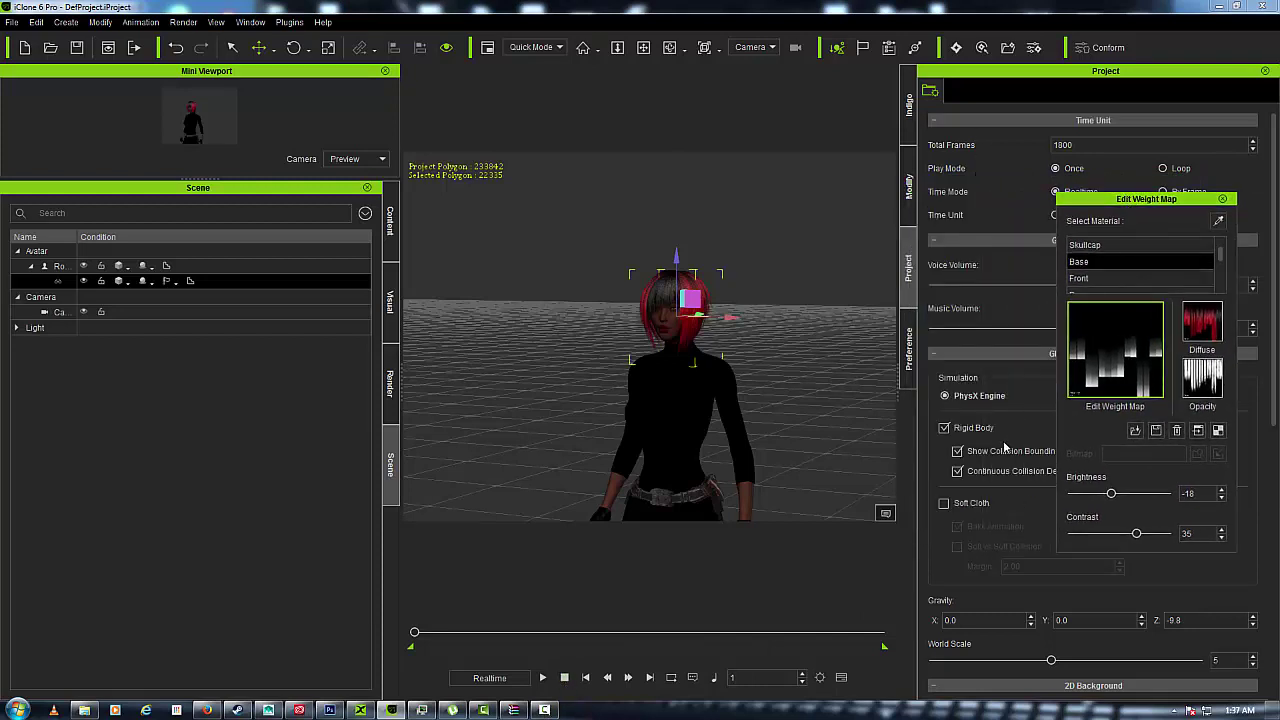
{"action": "left_click", "coordinate": [942, 504]}
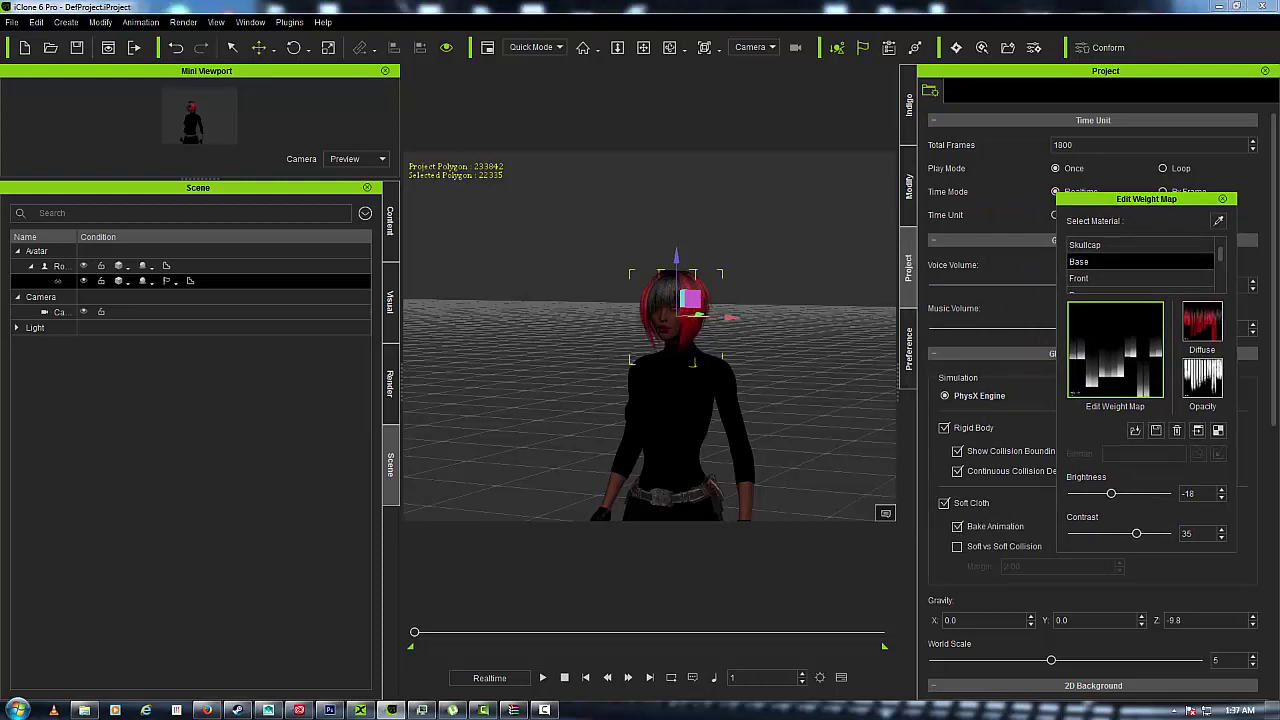
{"action": "key", "text": "F3"}
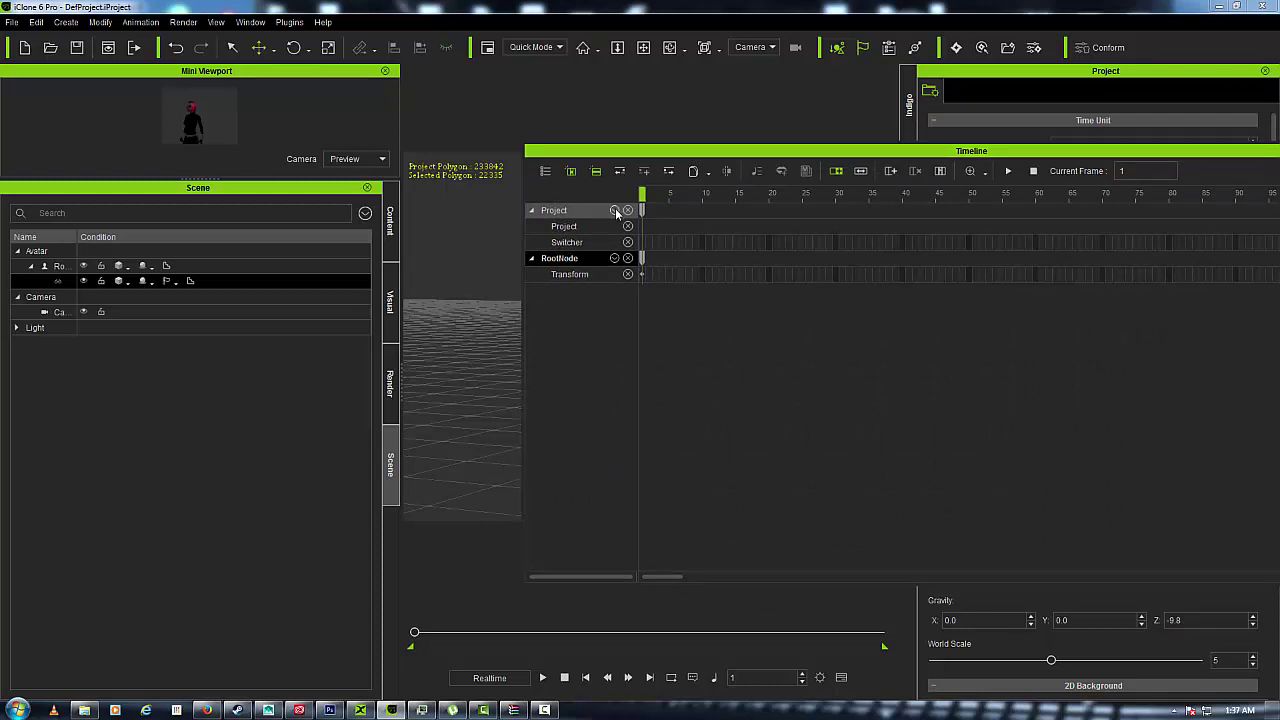
Show RootNode's Soft Cloth track, delete its Soft_Cloth clip, and close the Timeline
{"action": "left_click", "coordinate": [614, 210]}
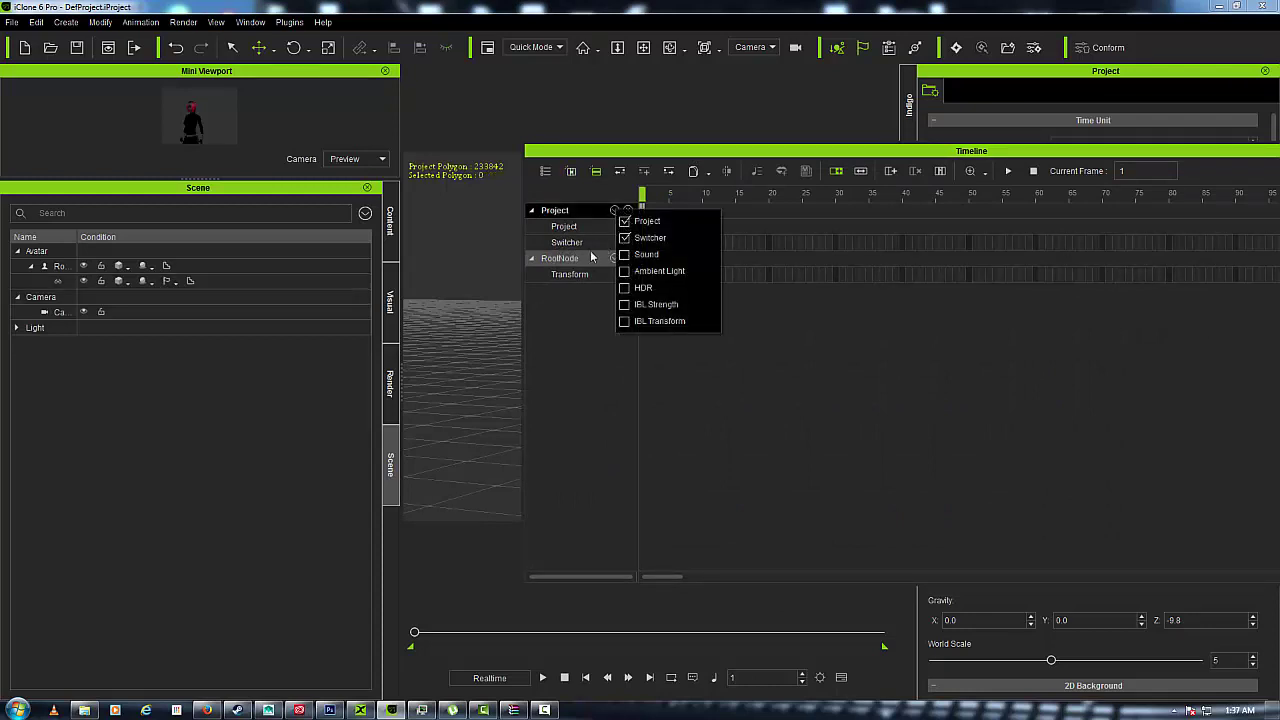
{"action": "left_click", "coordinate": [592, 258]}
{"action": "left_click", "coordinate": [615, 258]}
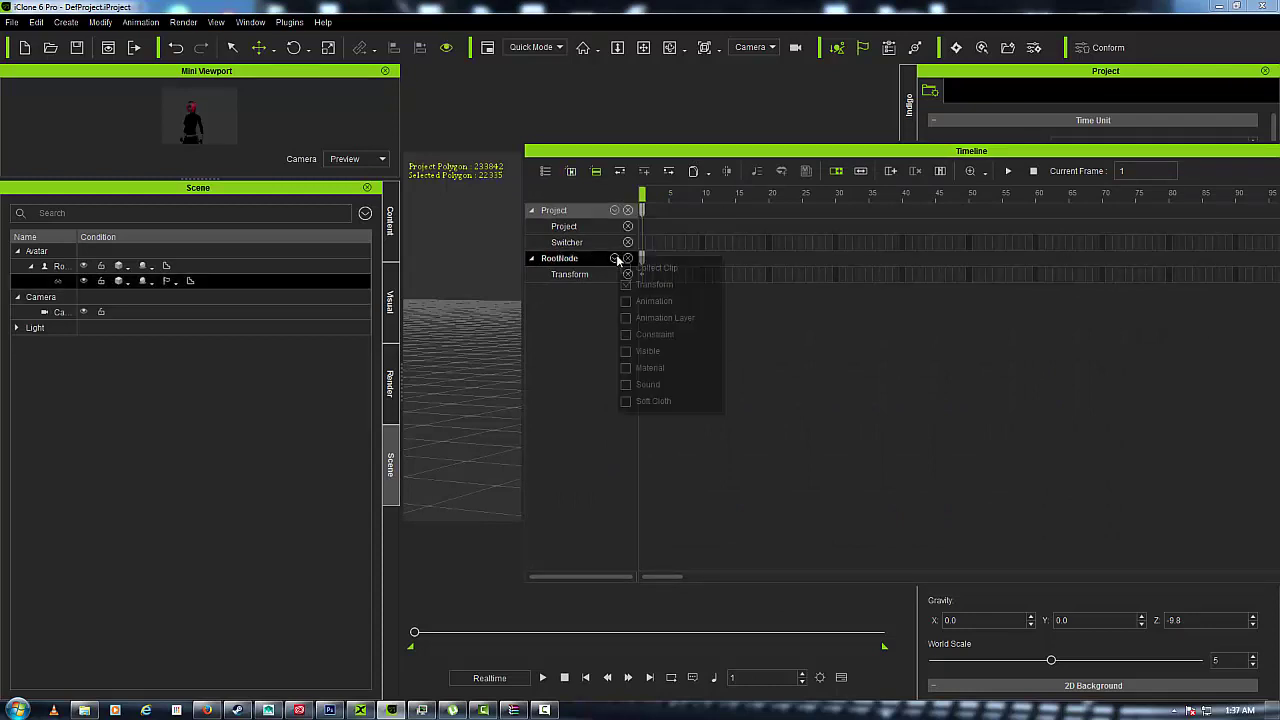
{"action": "left_click", "coordinate": [625, 401]}
{"action": "left_click", "coordinate": [748, 289]}
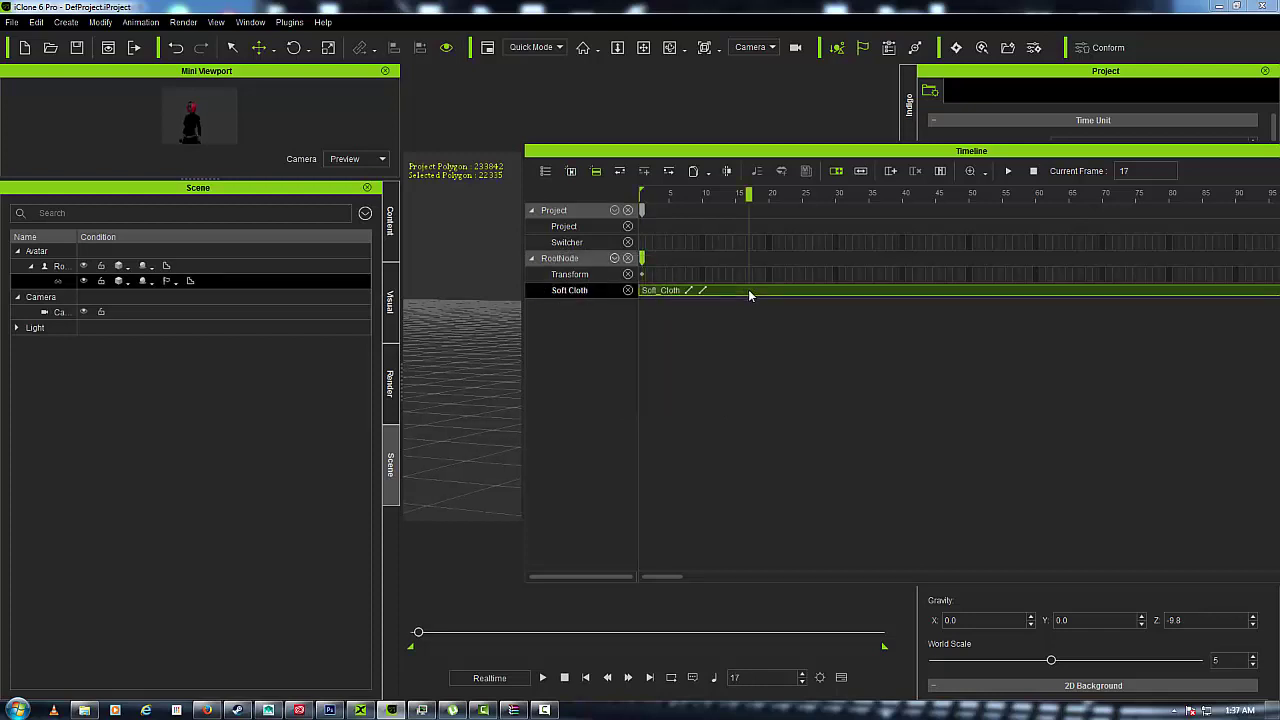
{"action": "right_click", "coordinate": [748, 289]}
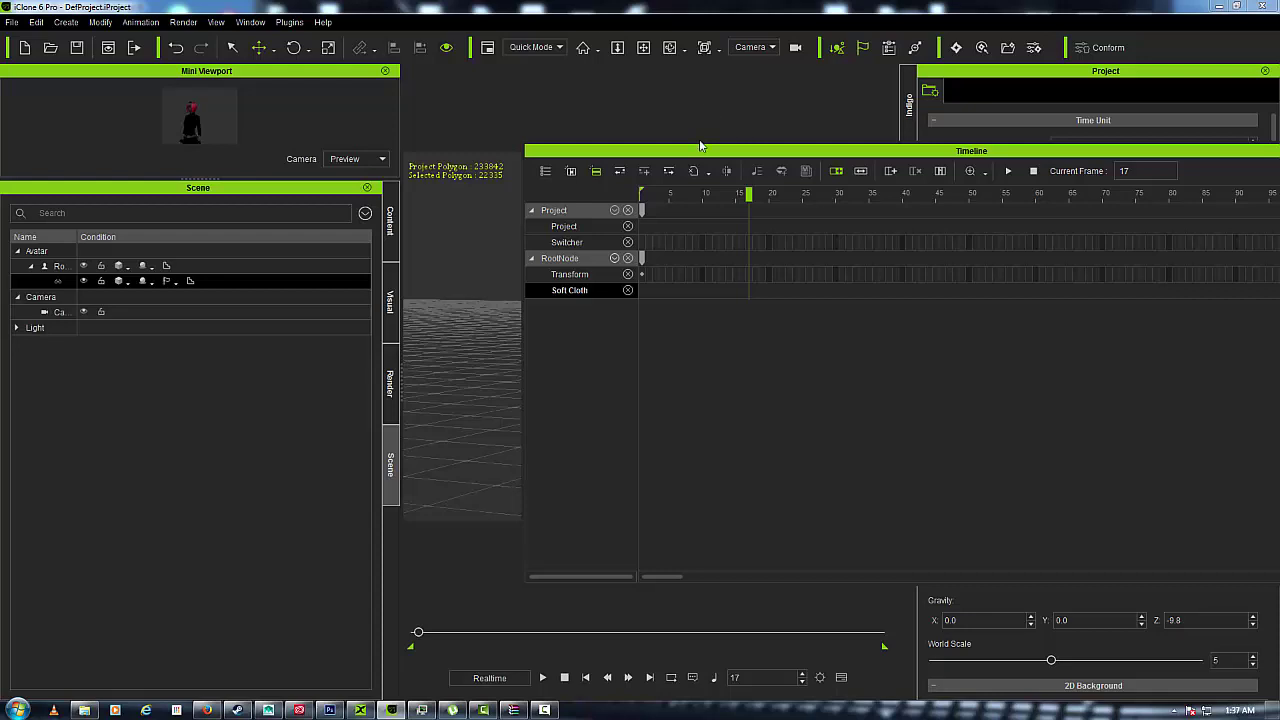
{"action": "key", "text": "F3"}
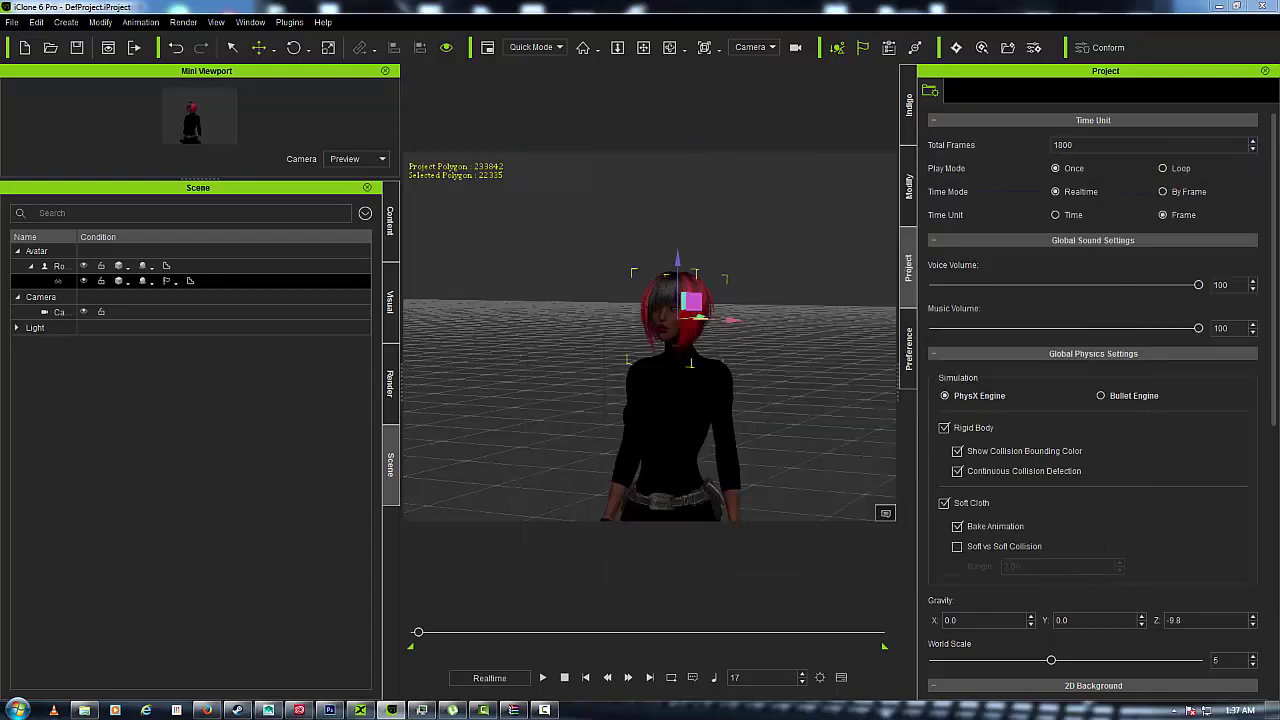
Bring up the hair's PhysX presets and test the 4_Wavy hair preset in playback
{"action": "left_click", "coordinate": [907, 185]}
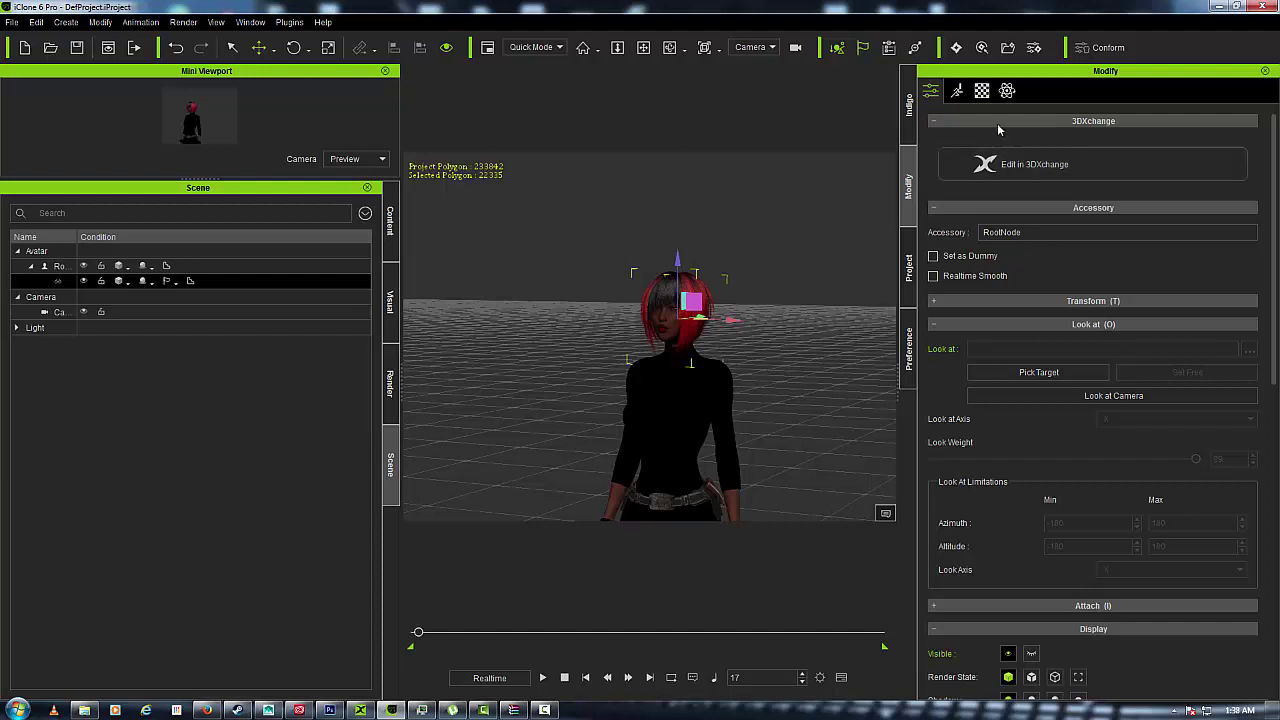
{"action": "left_click", "coordinate": [1007, 91]}
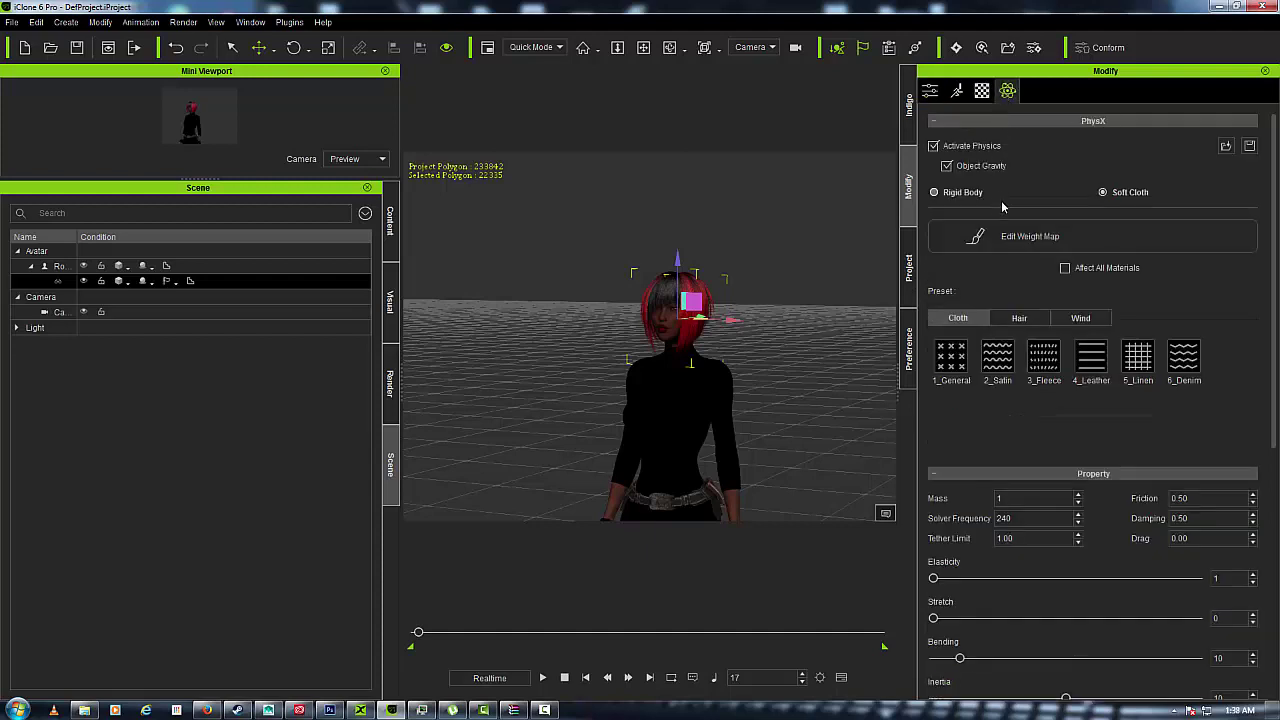
{"action": "left_click", "coordinate": [1020, 318]}
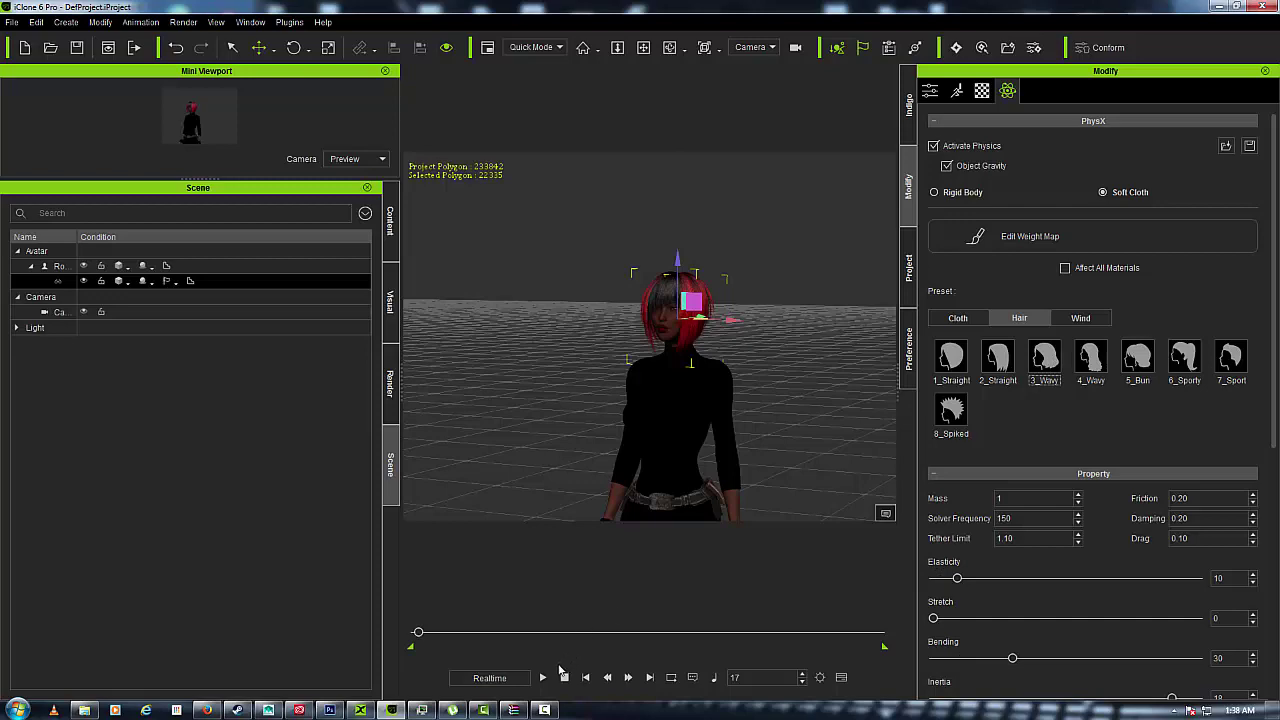
{"action": "left_click", "coordinate": [543, 678]}
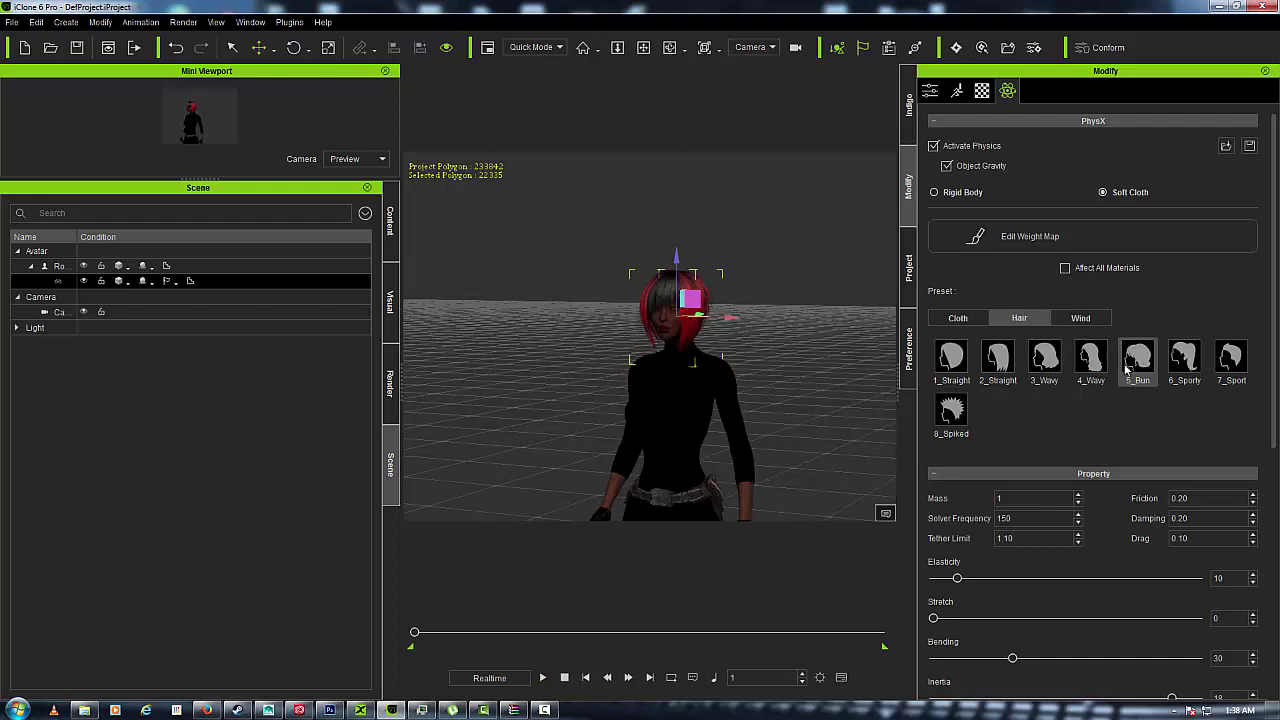
{"action": "left_click", "coordinate": [1092, 366]}
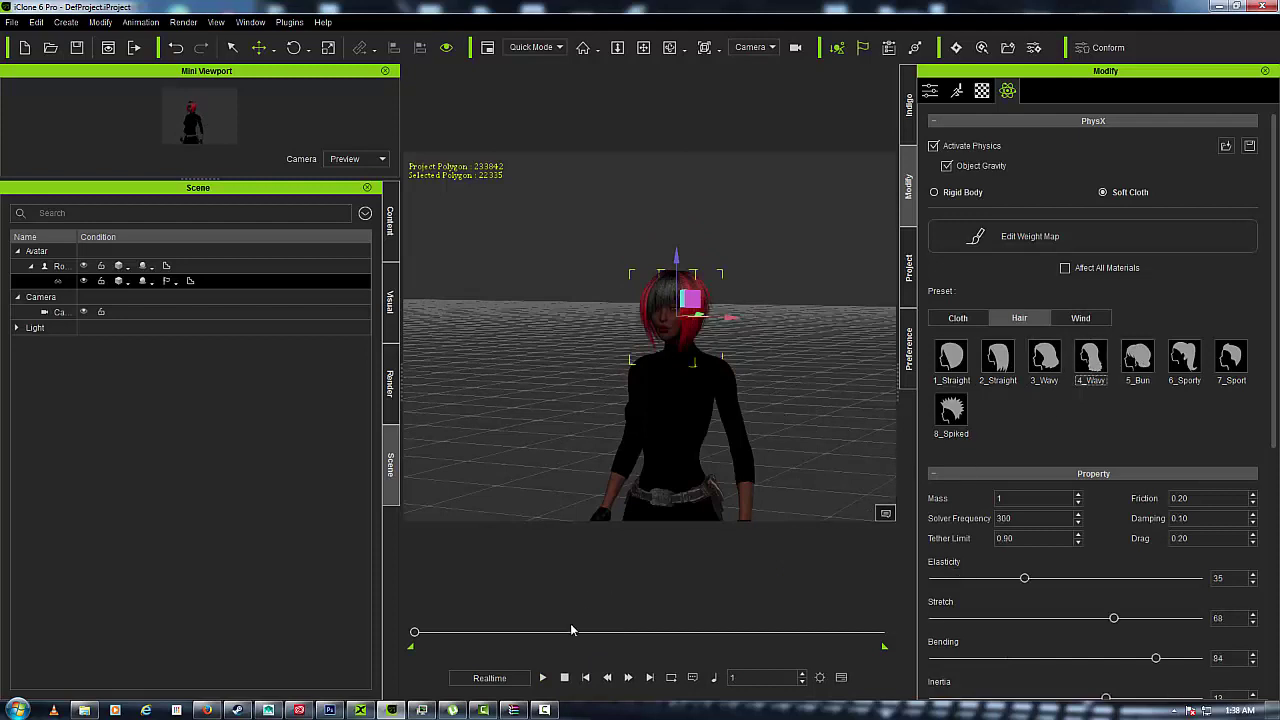
{"action": "left_click", "coordinate": [543, 678]}
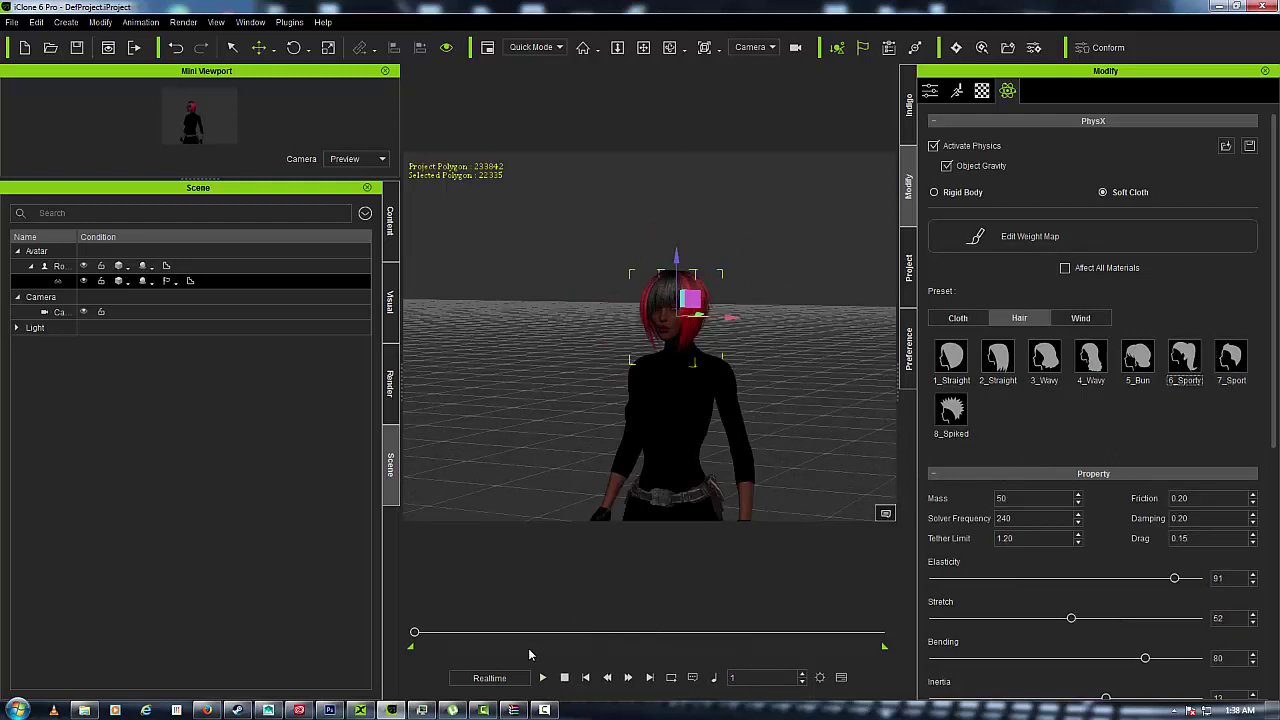
{"action": "left_click", "coordinate": [542, 678]}
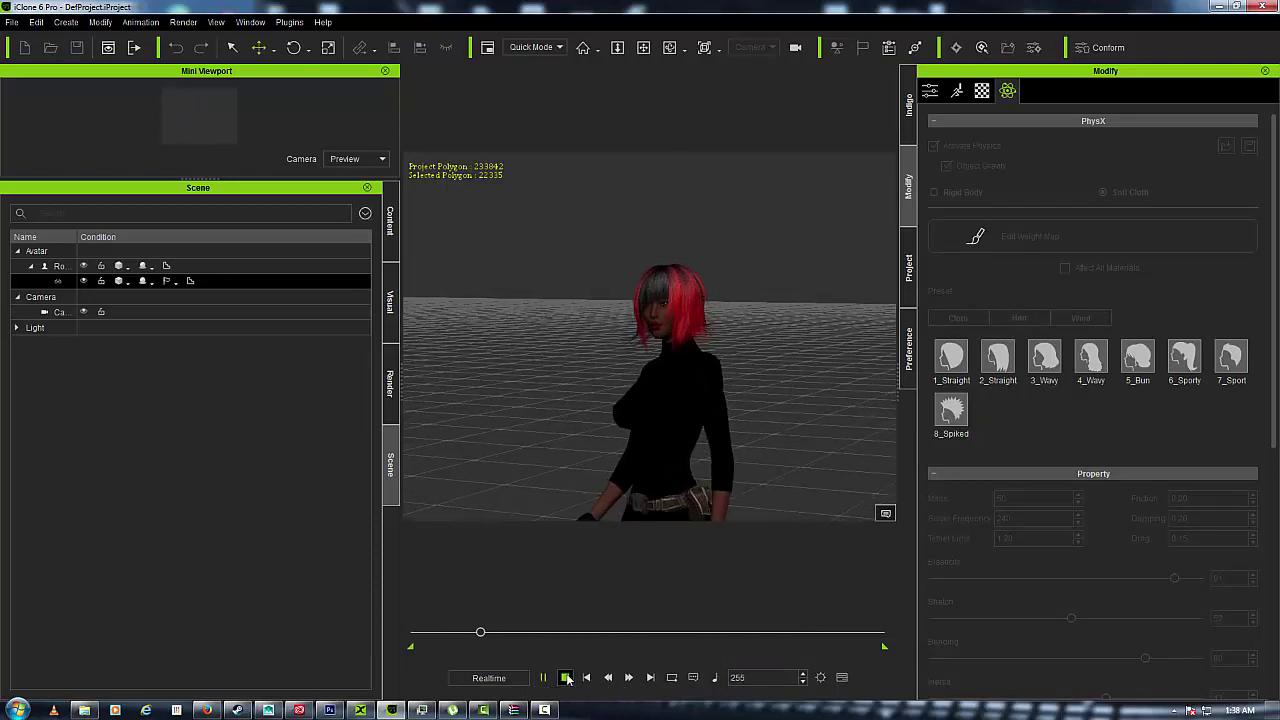
{"action": "left_click", "coordinate": [565, 678]}
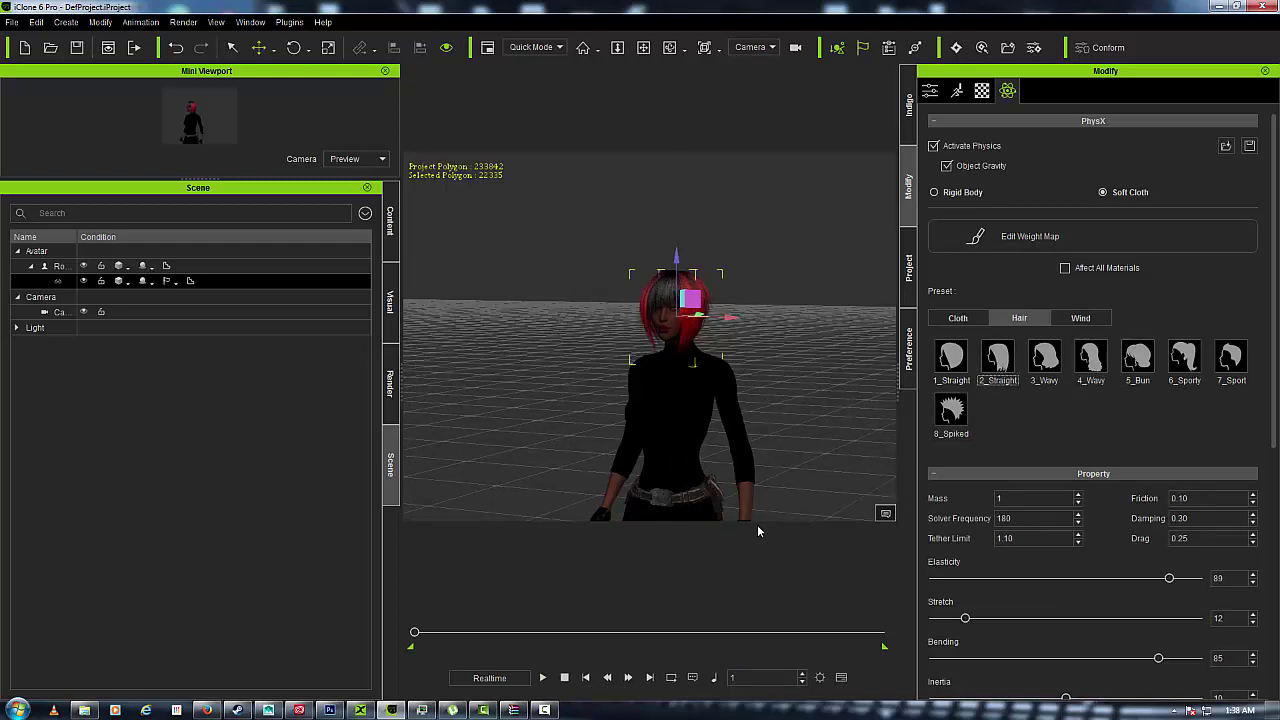
{"action": "left_click", "coordinate": [544, 678]}
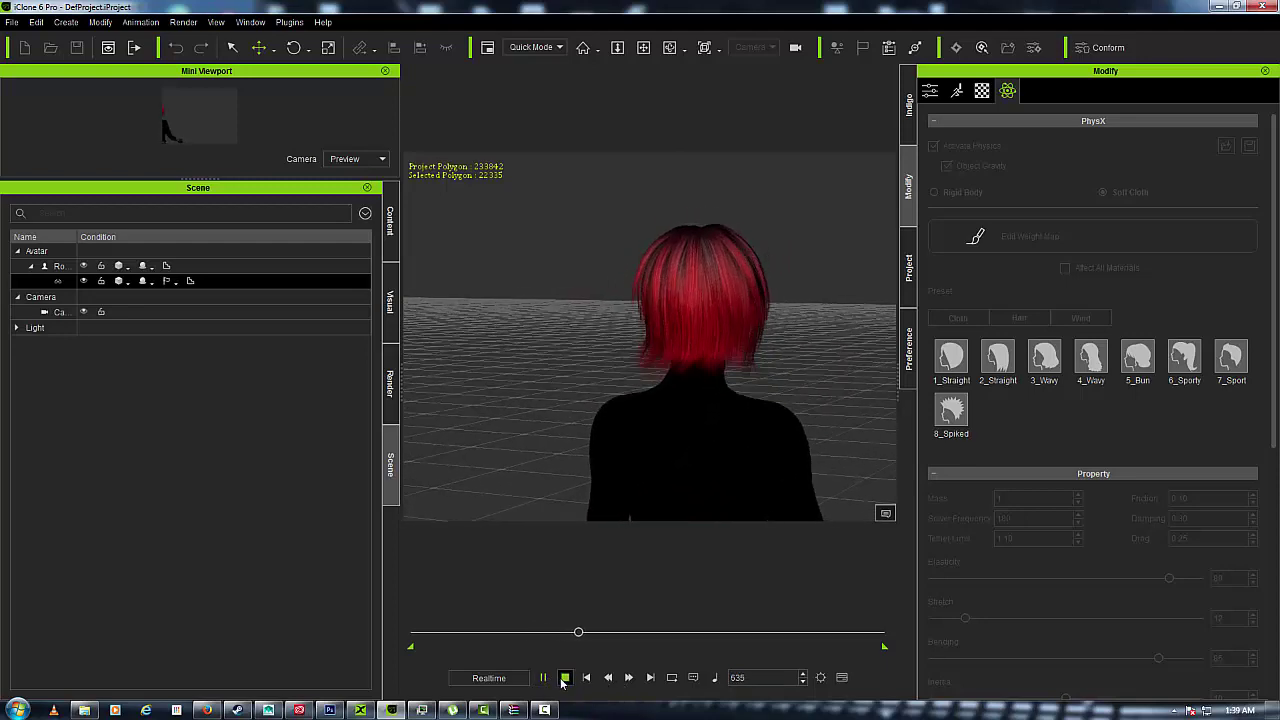
{"action": "left_click", "coordinate": [564, 678]}
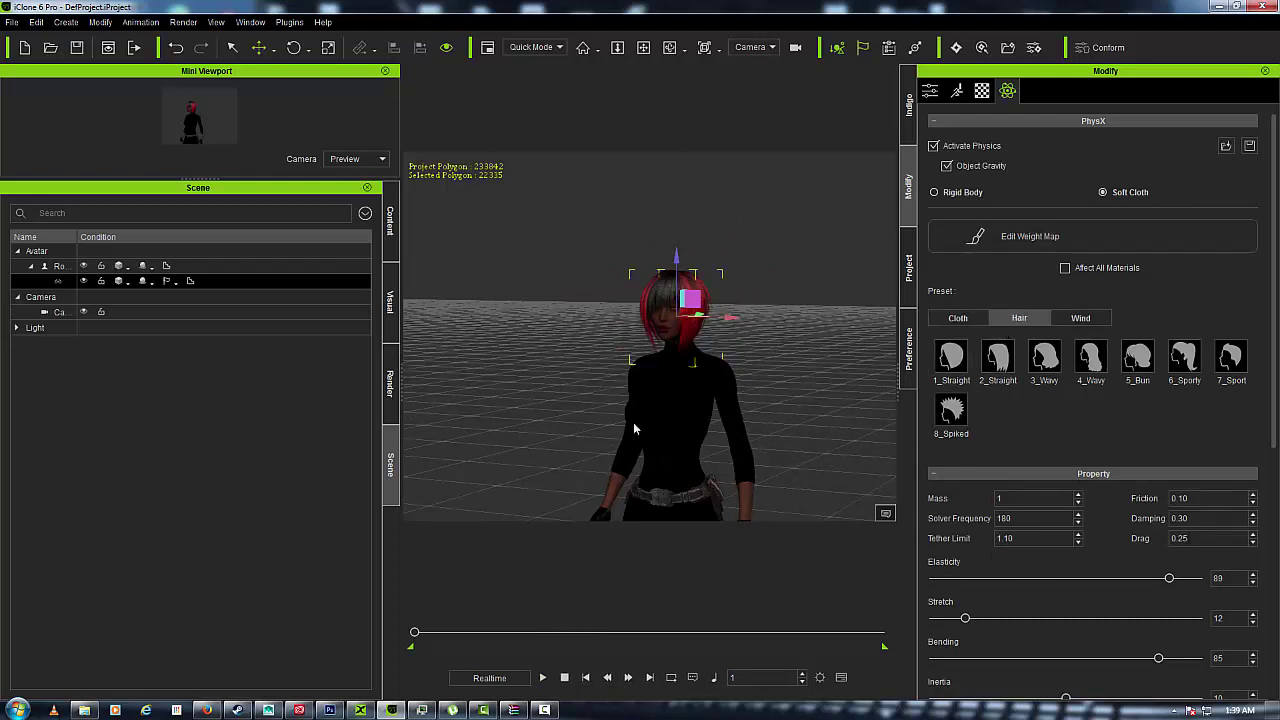
Open the weight map editor, brighten the Bangs weight map to -8, and test it in playback
{"action": "left_click", "coordinate": [1010, 236]}
{"action": "left_click_drag", "start_coordinate": [1136, 199], "coordinate": [836, 186]}
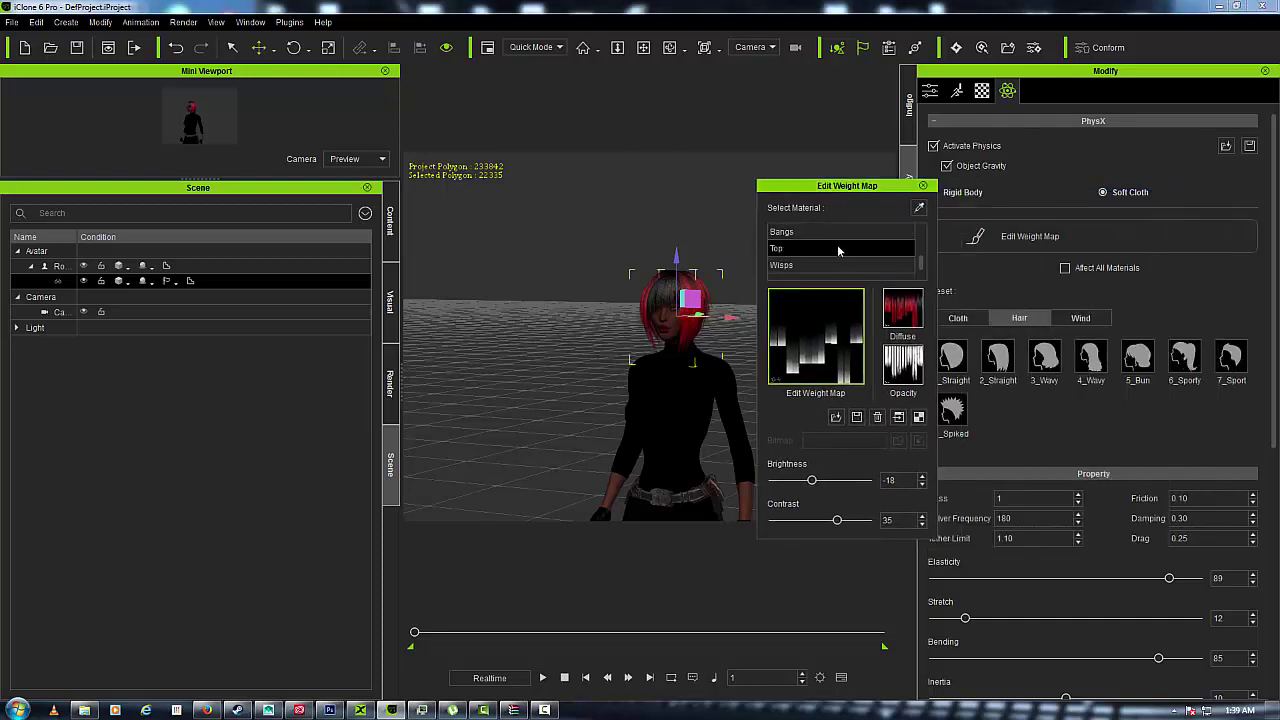
{"action": "left_click", "coordinate": [836, 233]}
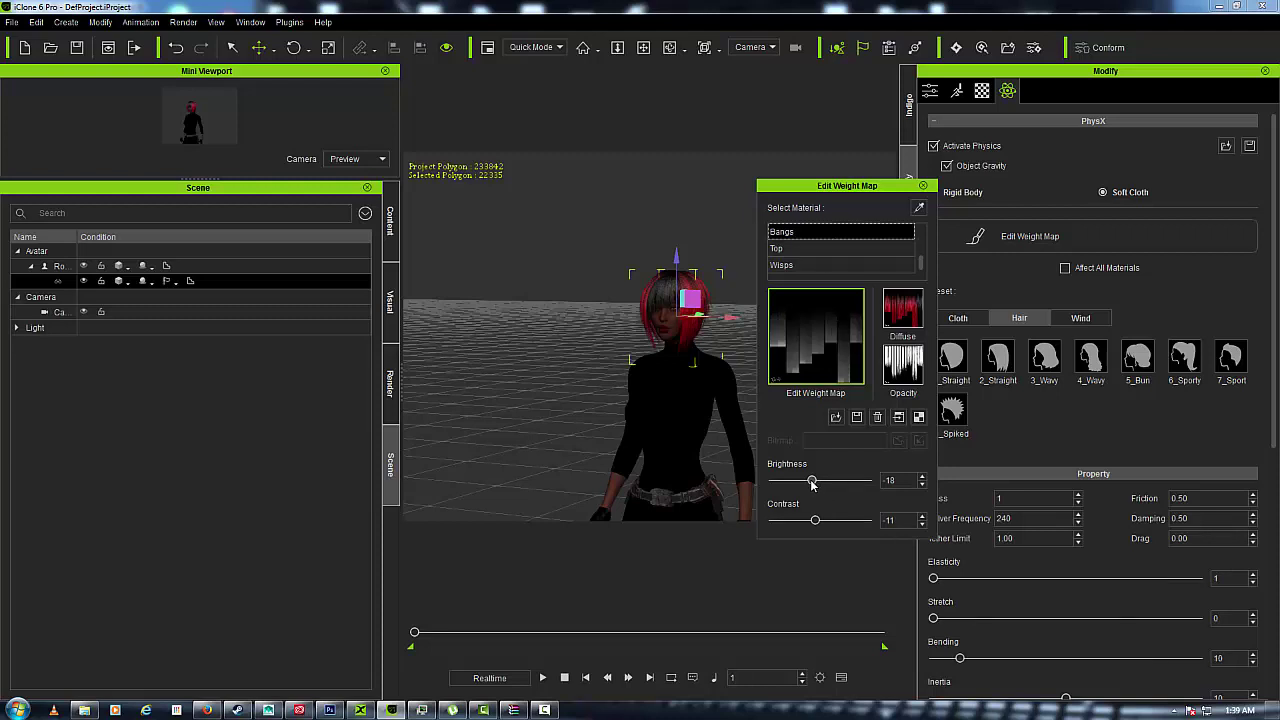
{"action": "left_click_drag", "start_coordinate": [812, 482], "coordinate": [817, 484]}
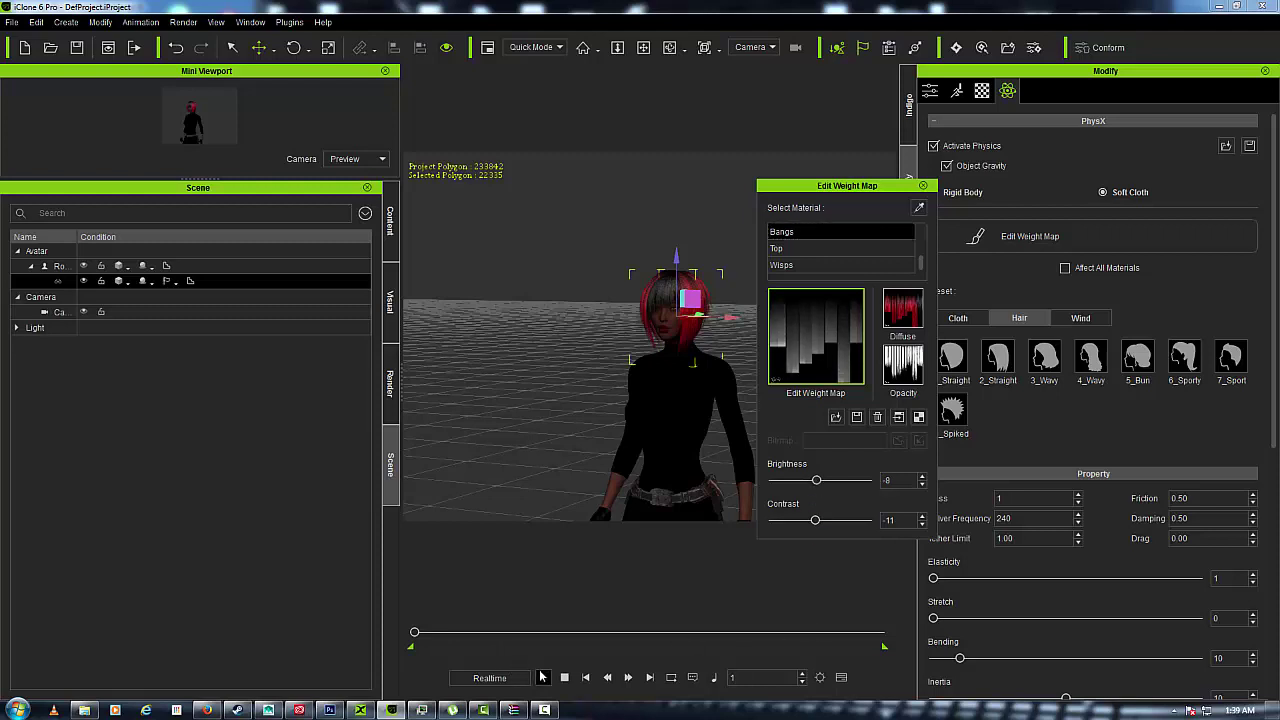
{"action": "left_click", "coordinate": [541, 677]}
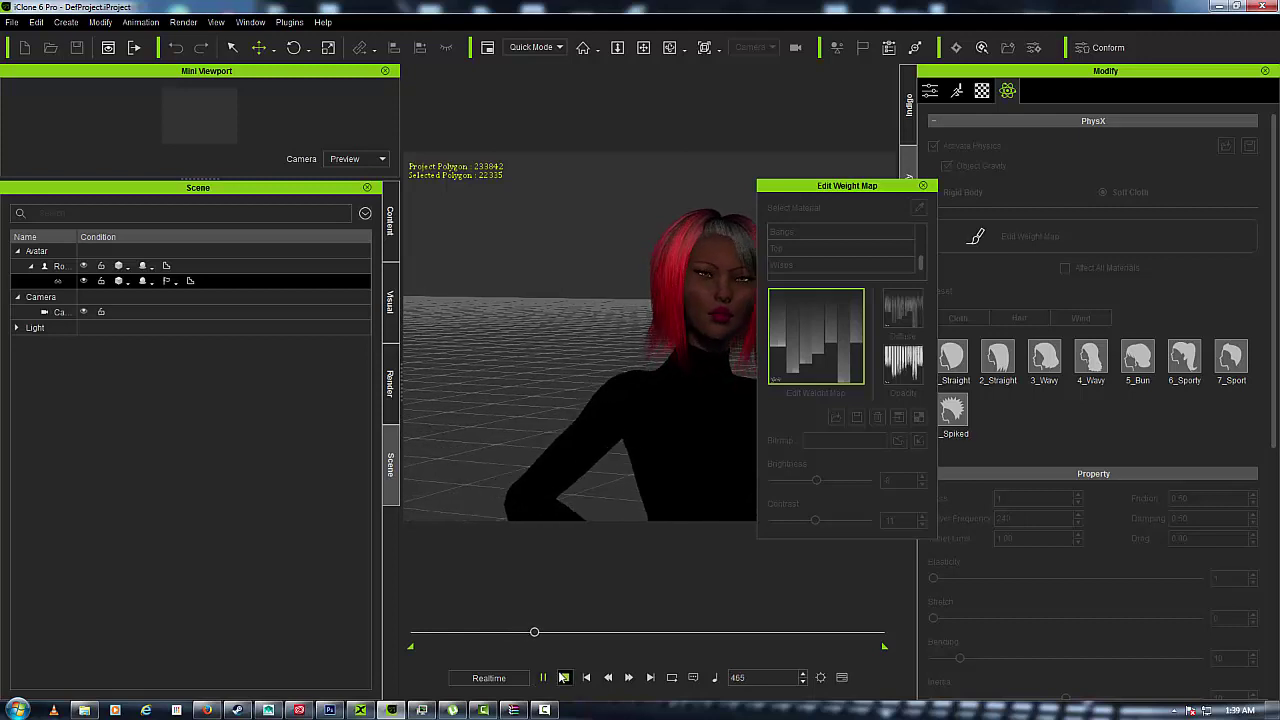
{"action": "left_click", "coordinate": [564, 677]}
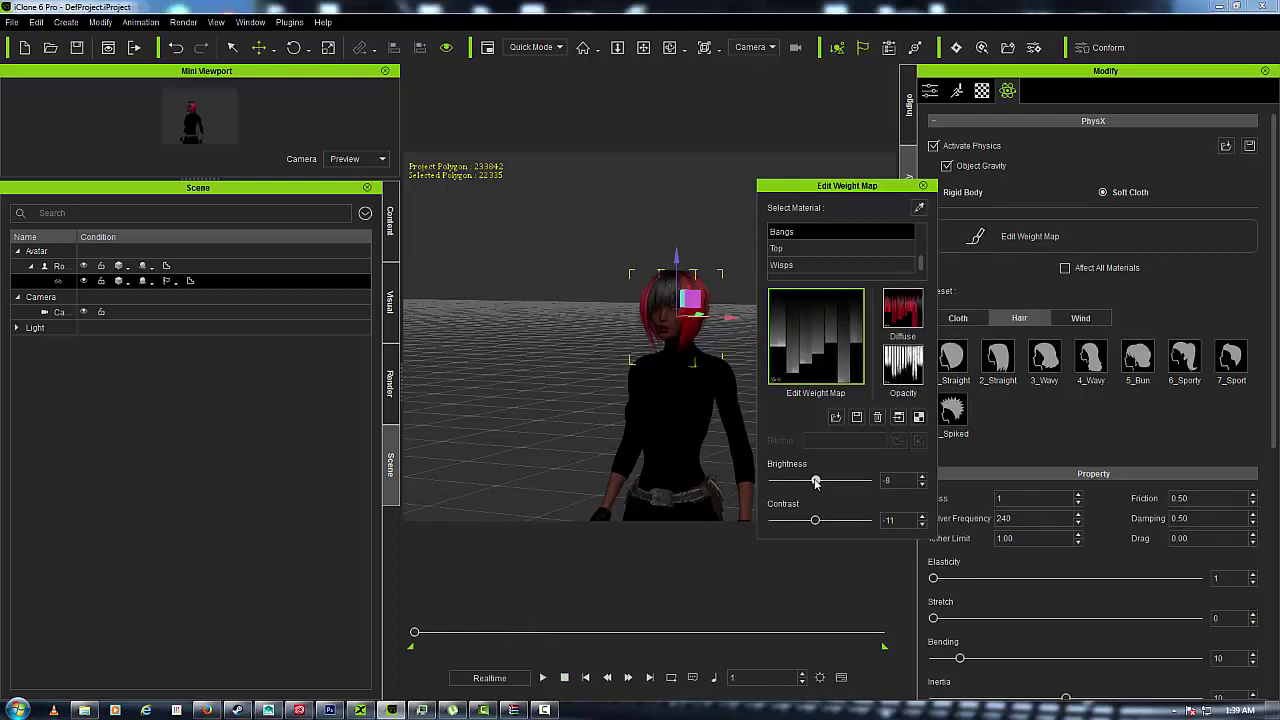
Darken the Bangs weight map back to about -18 and replay the simulation
{"action": "left_click_drag", "start_coordinate": [816, 481], "coordinate": [812, 483]}
{"action": "left_click", "coordinate": [543, 678]}
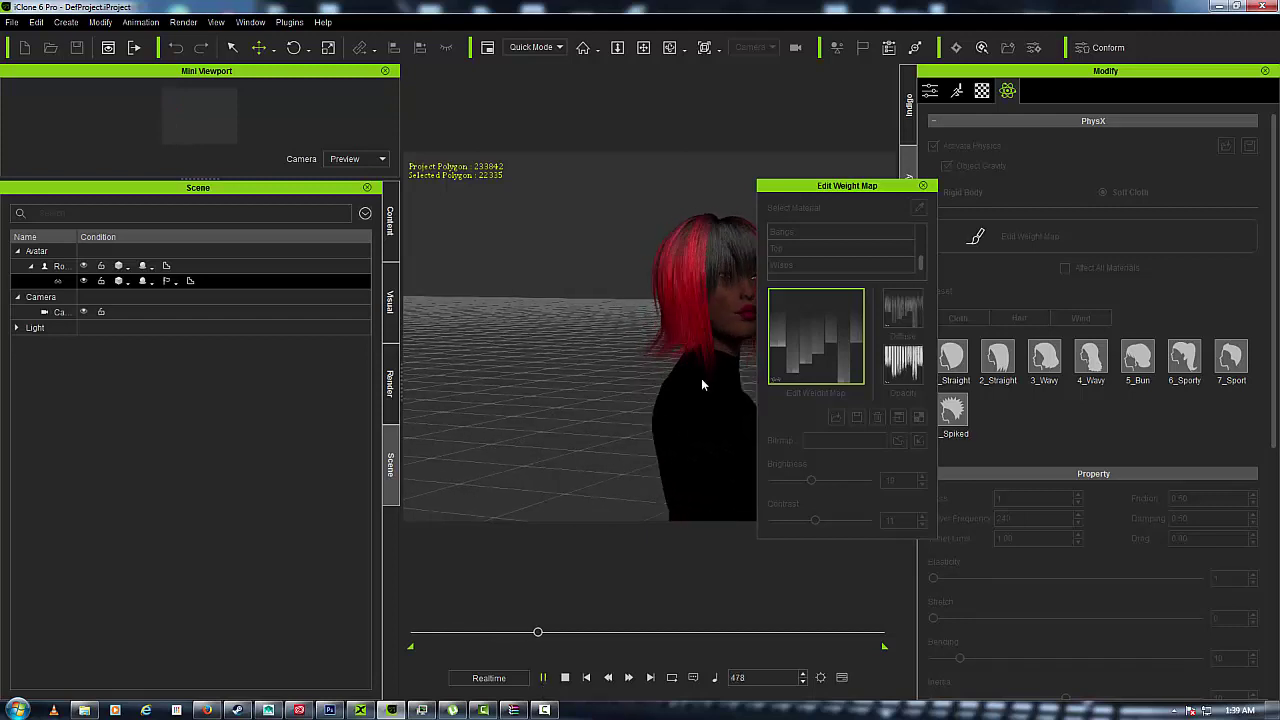
{"action": "left_click", "coordinate": [564, 677]}
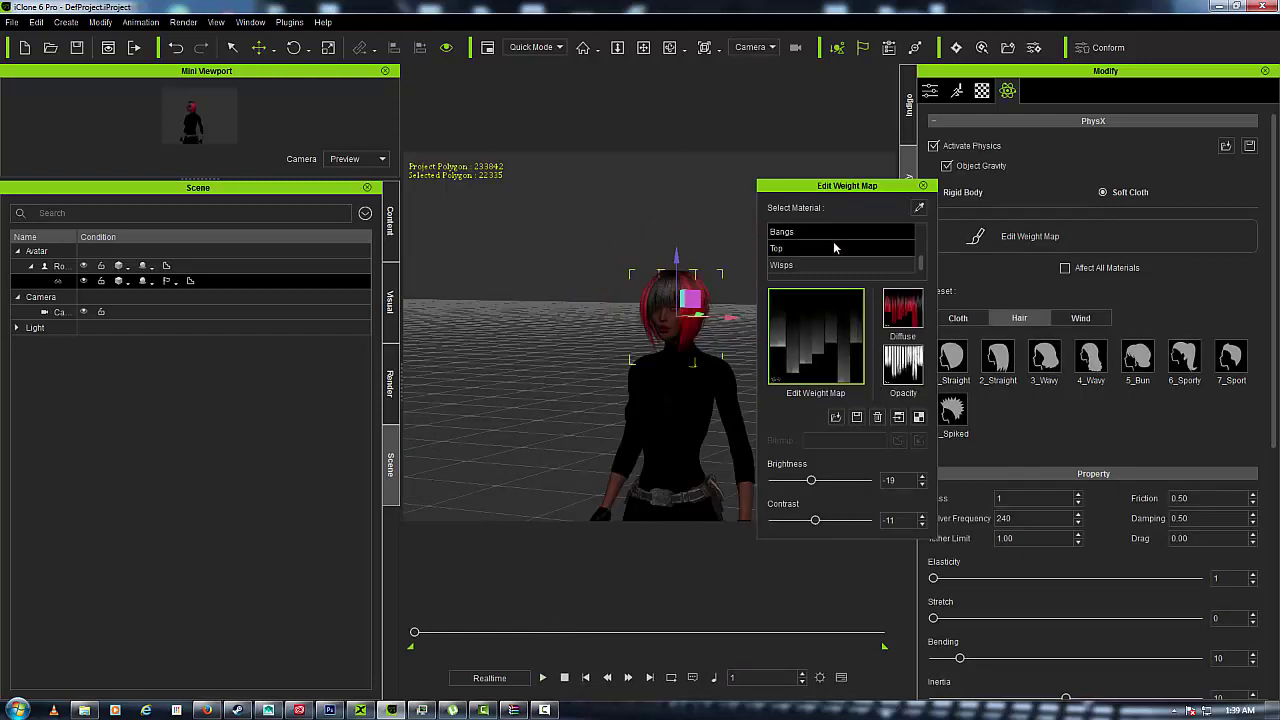
Select the Base material, lower its weight map brightness to -29, and start playback
{"action": "scroll", "coordinate": [835, 248], "scroll_direction": "up", "scroll_amount": 2}
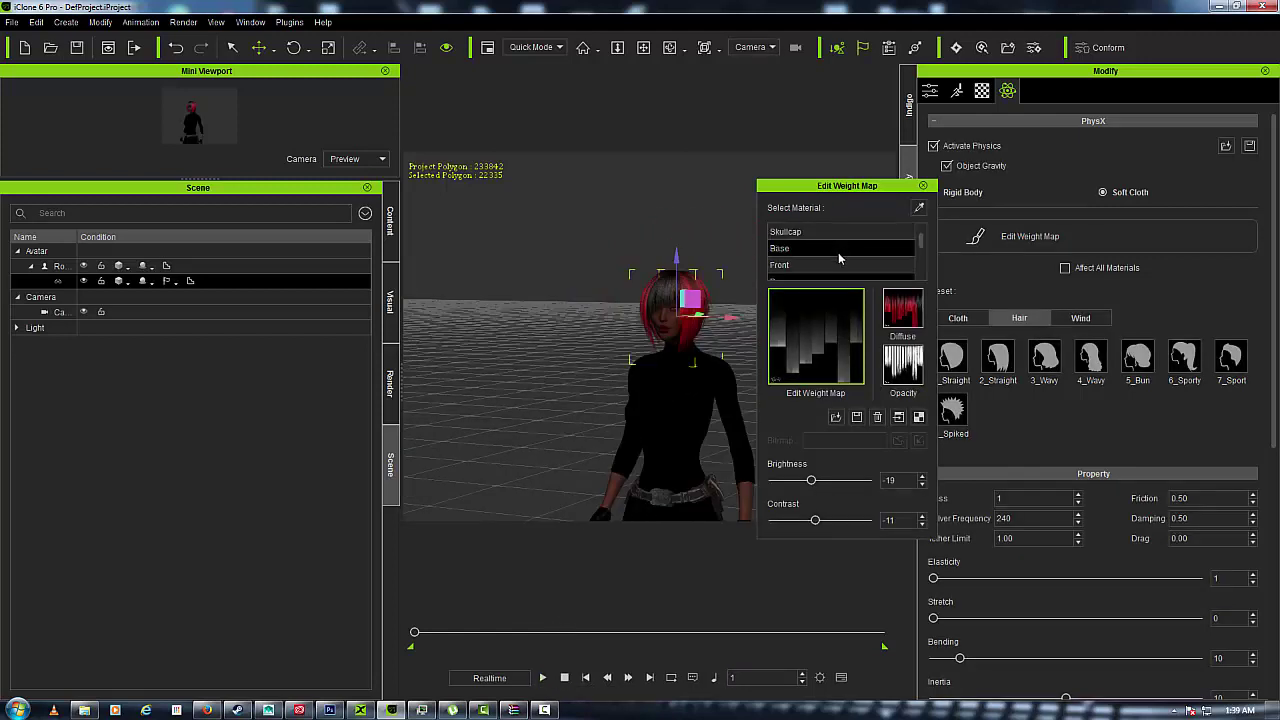
{"action": "left_click", "coordinate": [839, 250]}
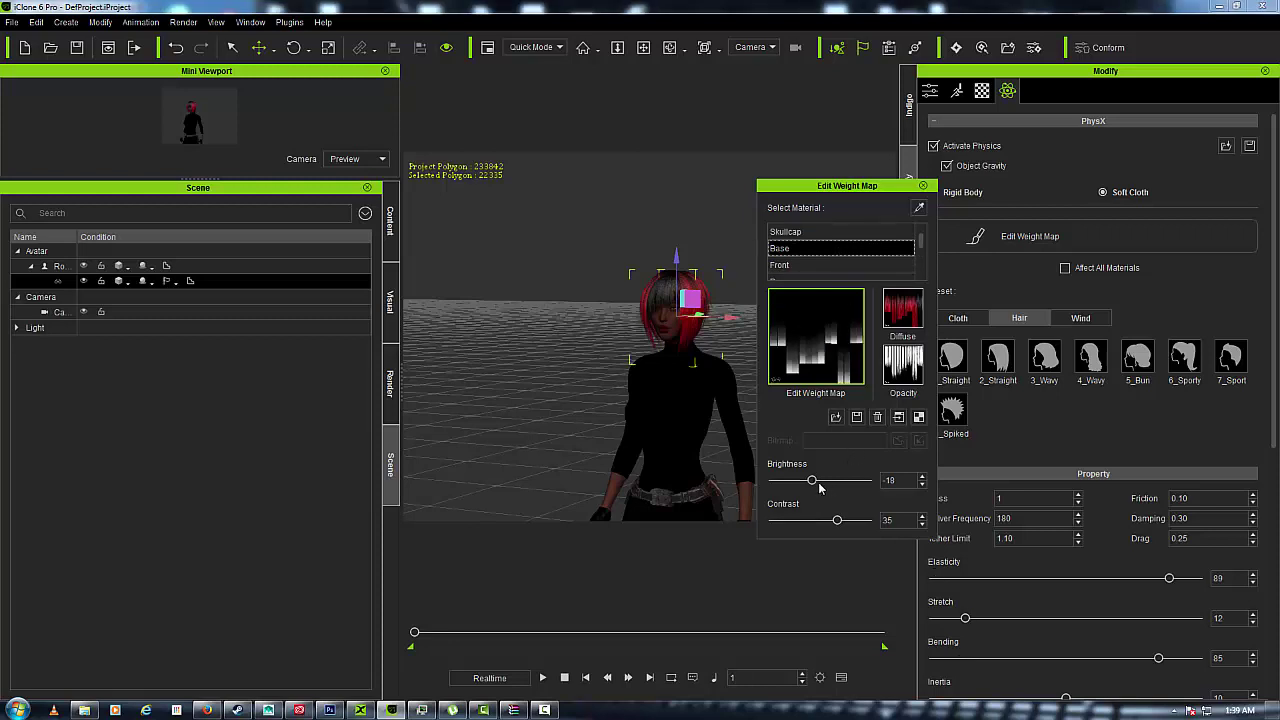
{"action": "left_click_drag", "start_coordinate": [815, 486], "coordinate": [813, 487]}
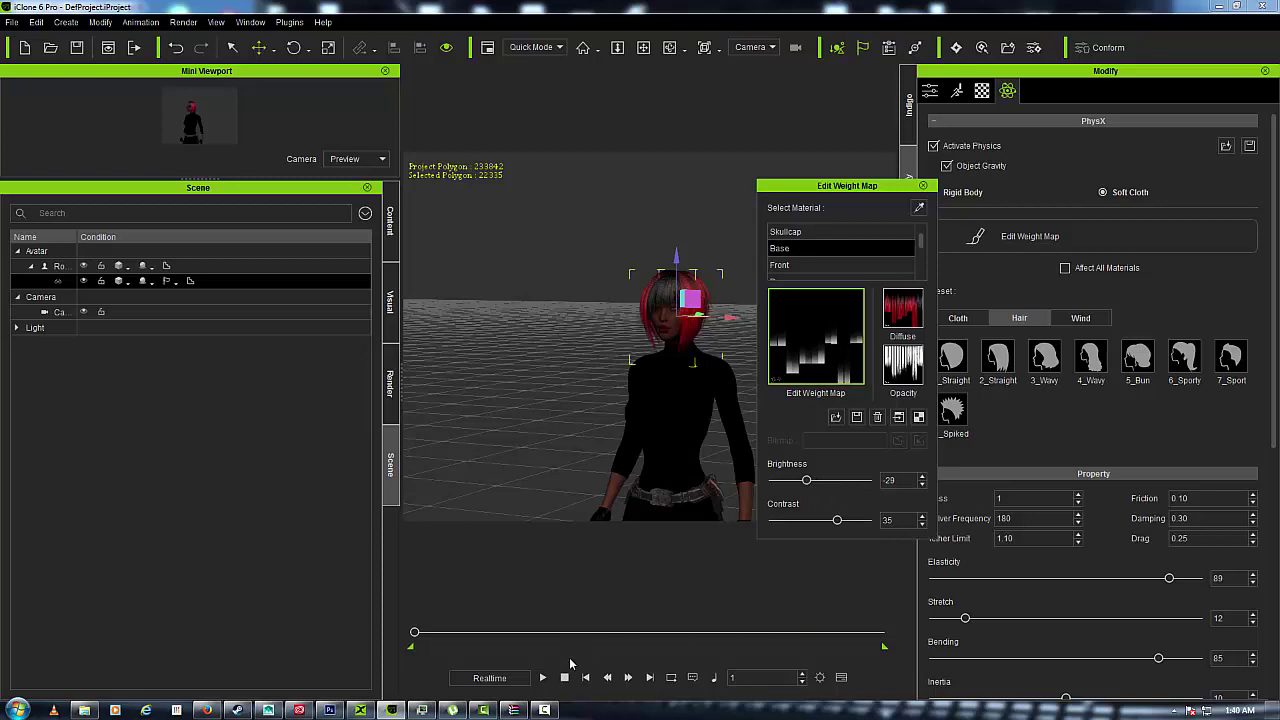
{"action": "left_click", "coordinate": [548, 680]}
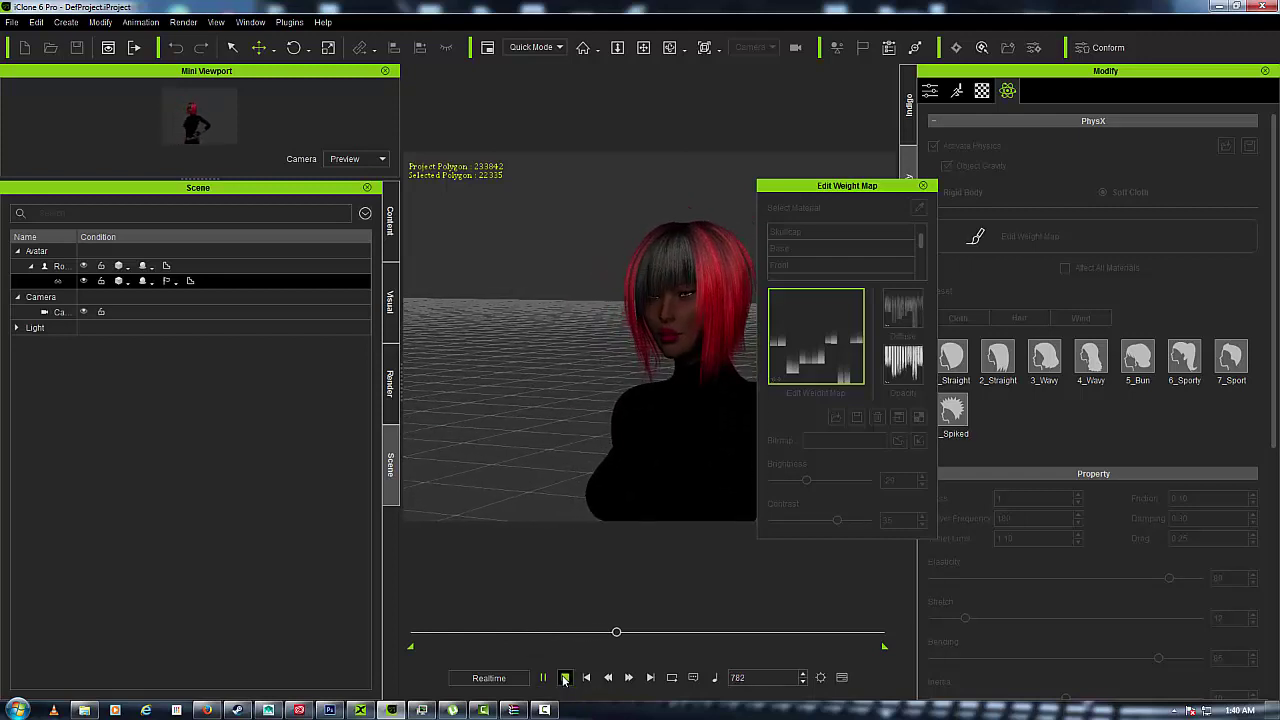
Stop playback, show the Front material's weight map, and run another playback test to frame 1
{"action": "left_click", "coordinate": [564, 678]}
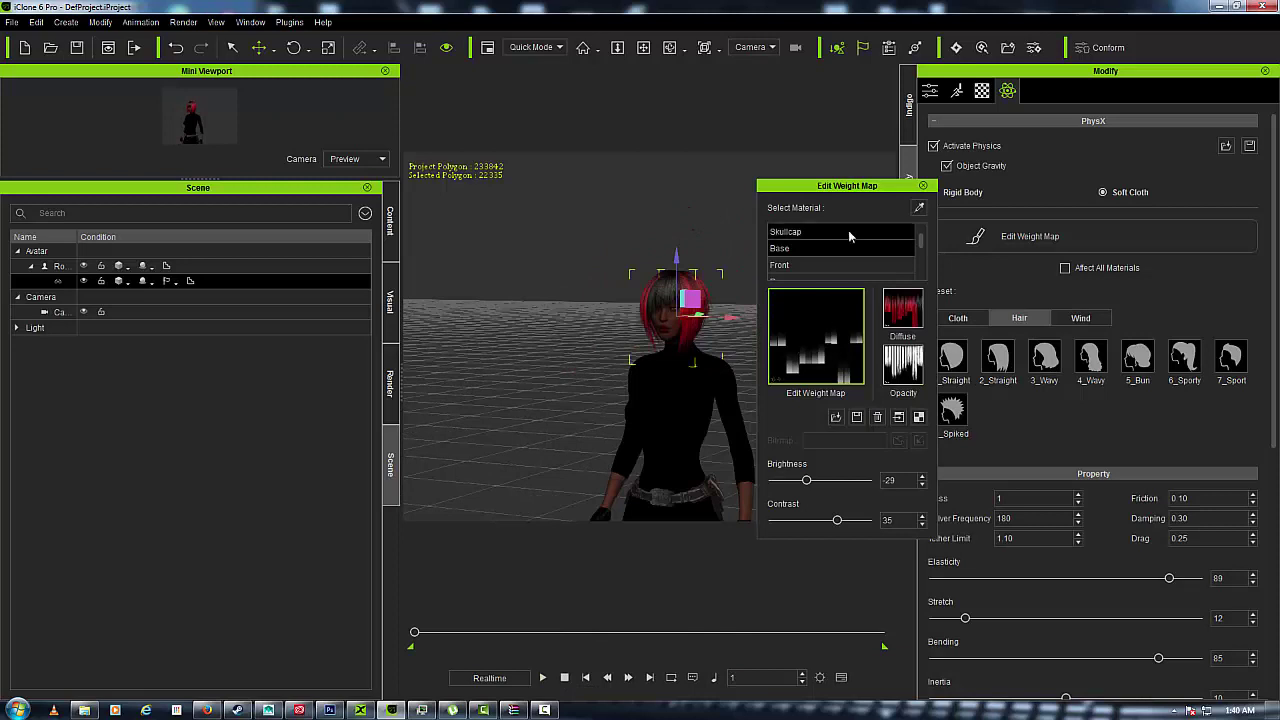
{"action": "left_click", "coordinate": [841, 264]}
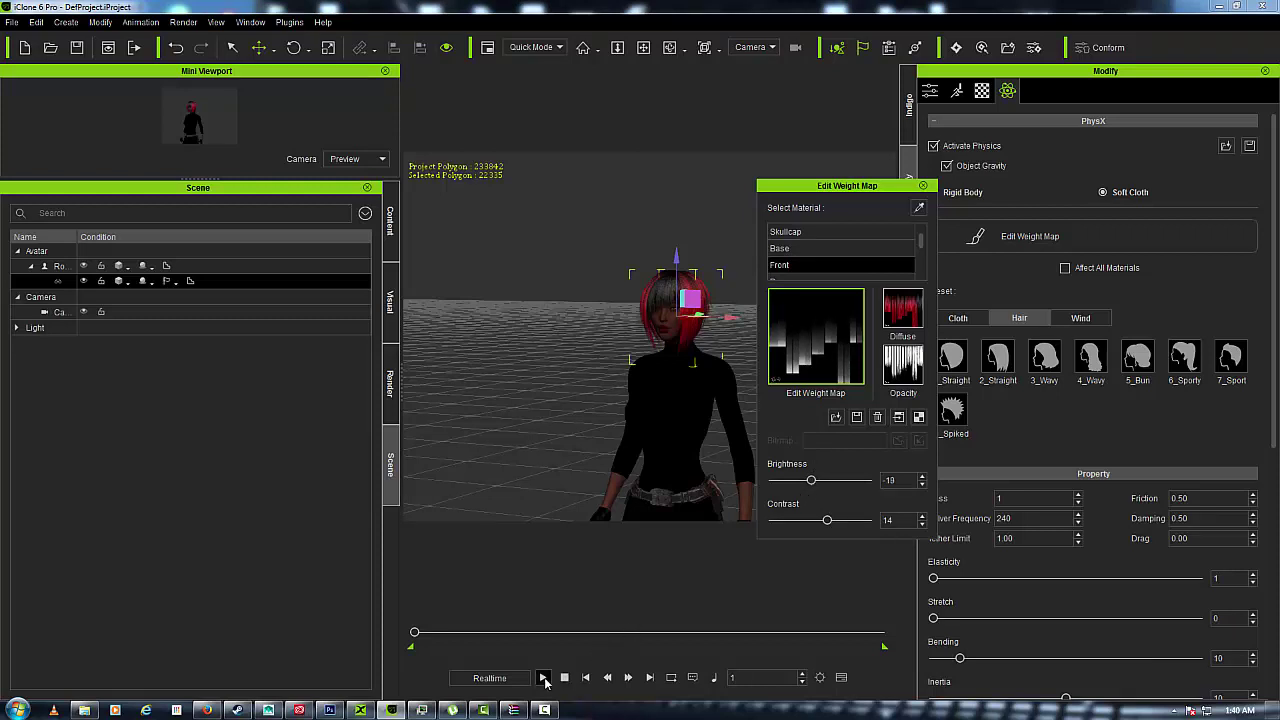
{"action": "left_click", "coordinate": [543, 678]}
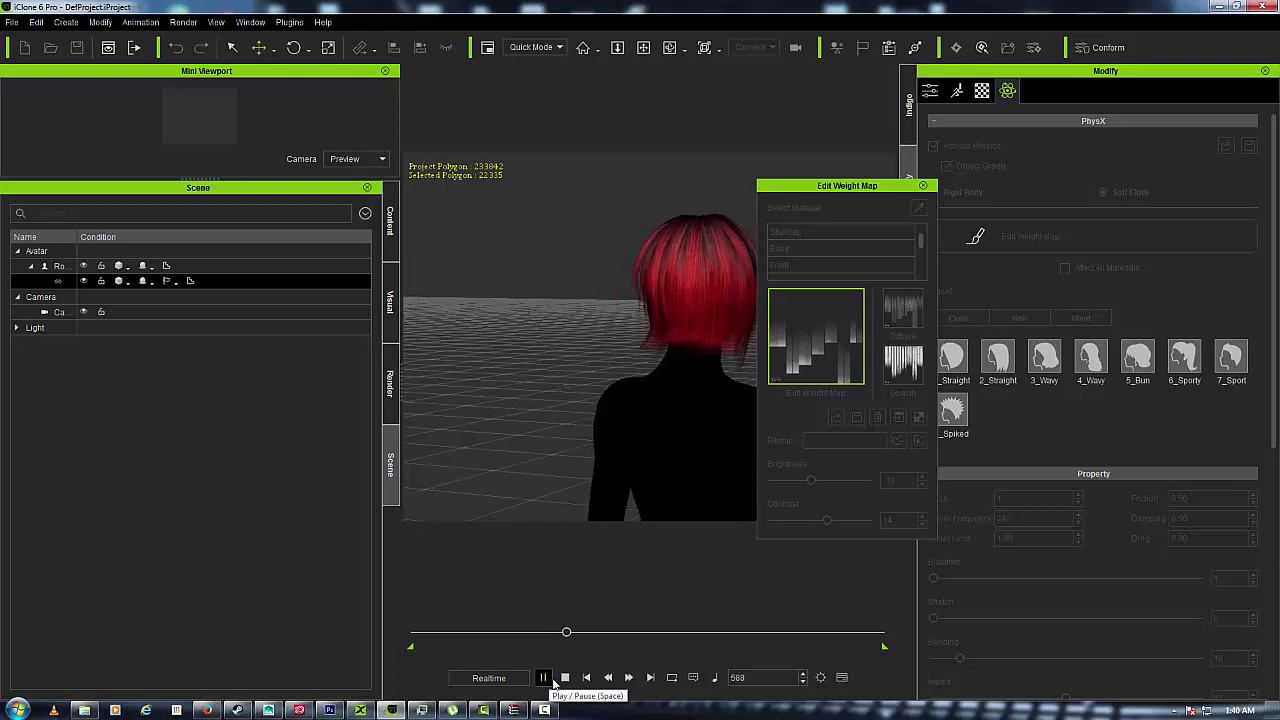
{"action": "left_click", "coordinate": [564, 678]}
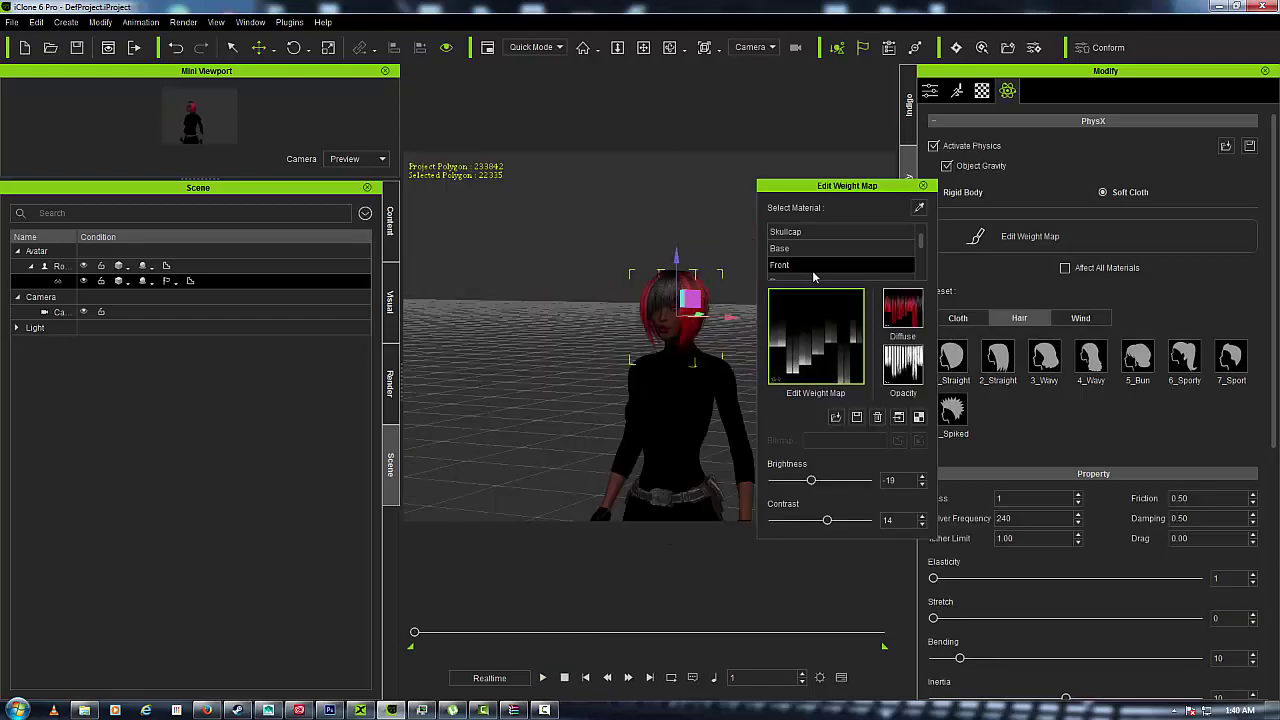
Select the Top material's weight map and replay the hair simulation from frame 1
{"action": "left_click", "coordinate": [815, 279]}
{"action": "scroll", "coordinate": [816, 262], "scroll_direction": "down", "scroll_amount": 2}
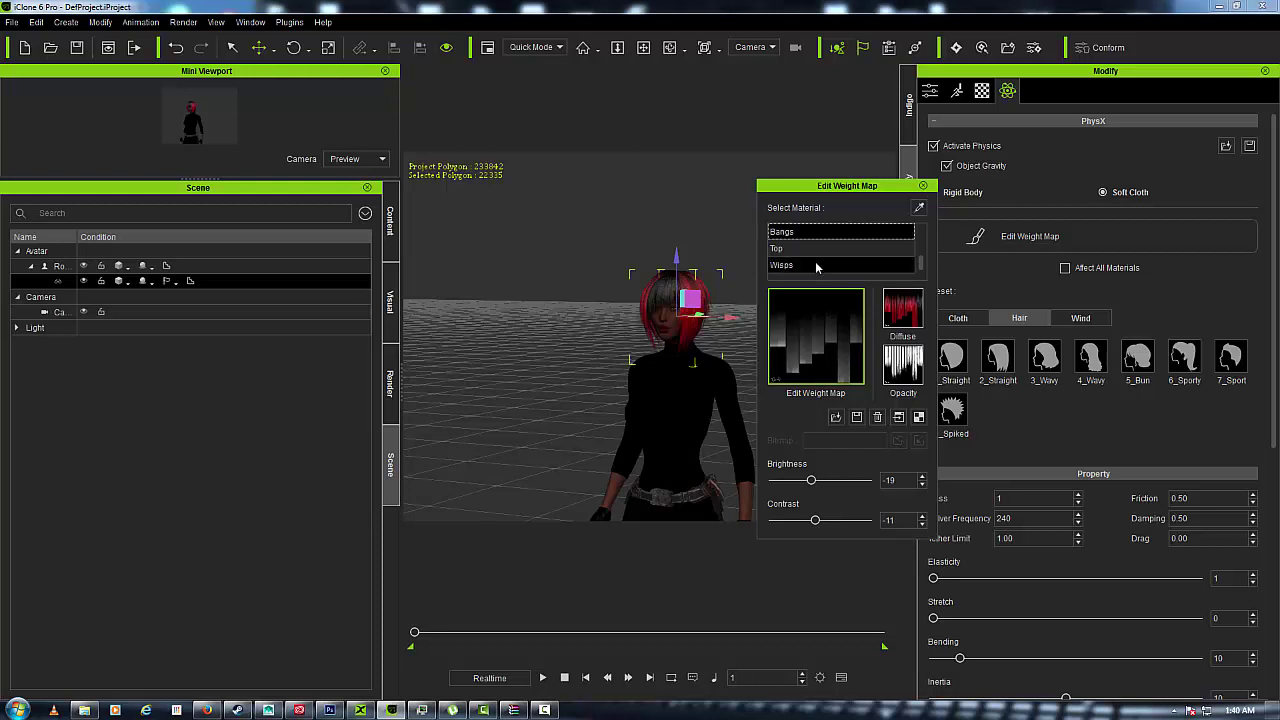
{"action": "left_click", "coordinate": [816, 248]}
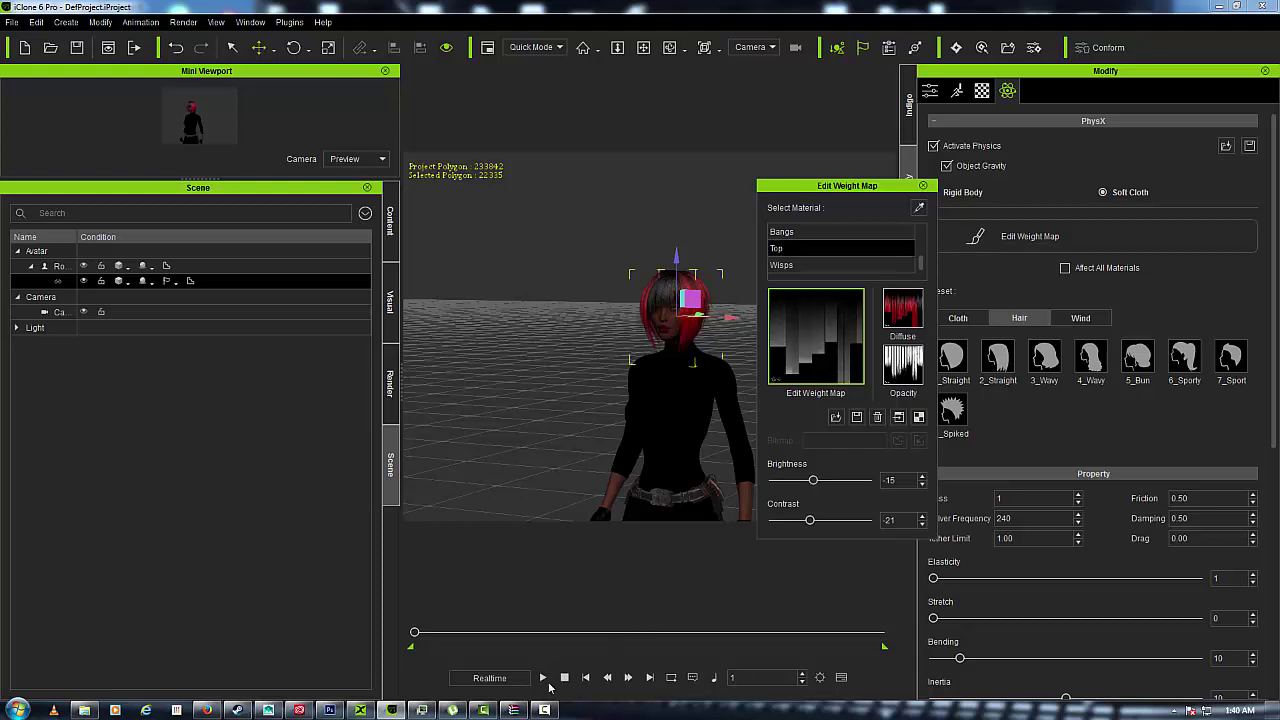
{"action": "left_click", "coordinate": [543, 678]}
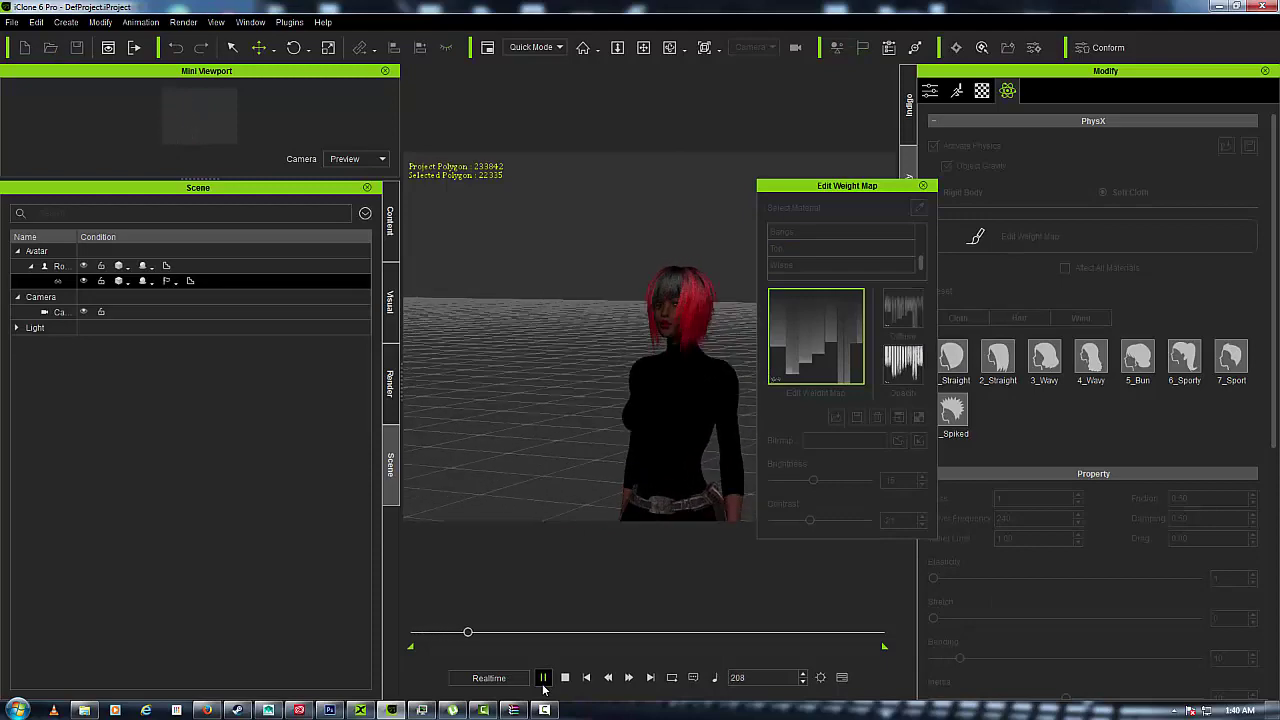
{"action": "left_click", "coordinate": [543, 678]}
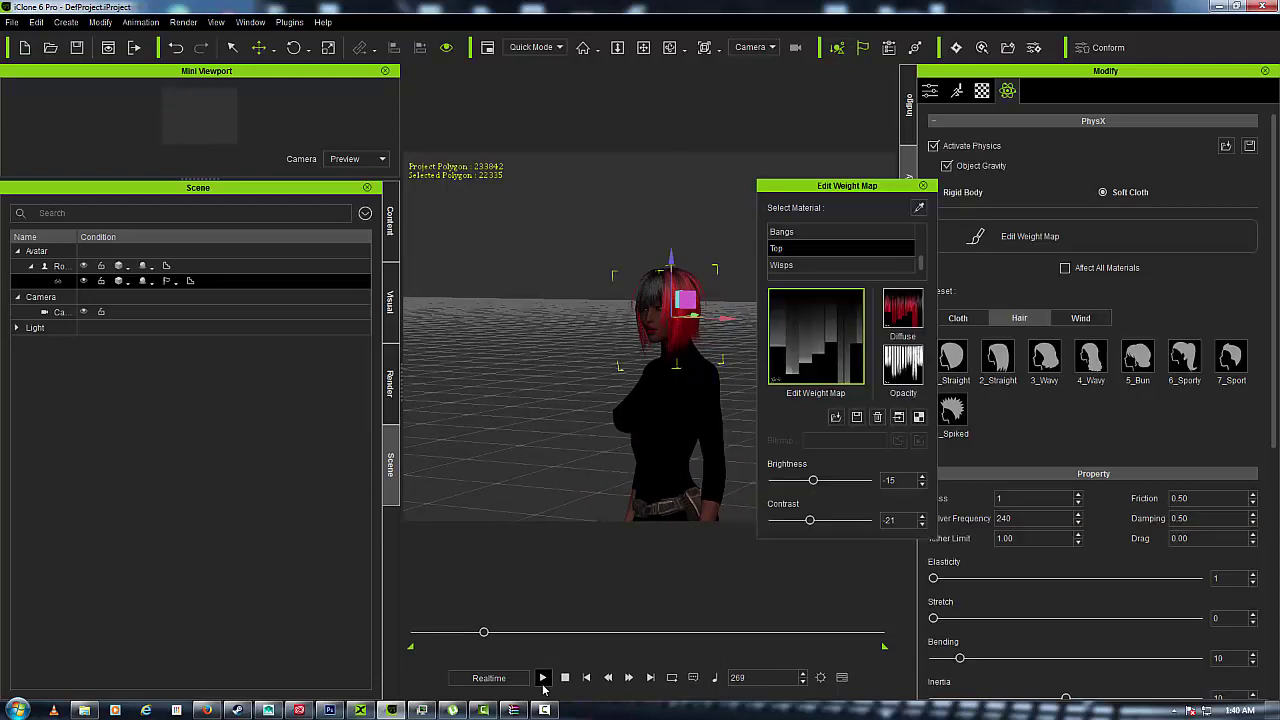
{"action": "left_click_drag", "start_coordinate": [475, 638], "coordinate": [395, 627]}
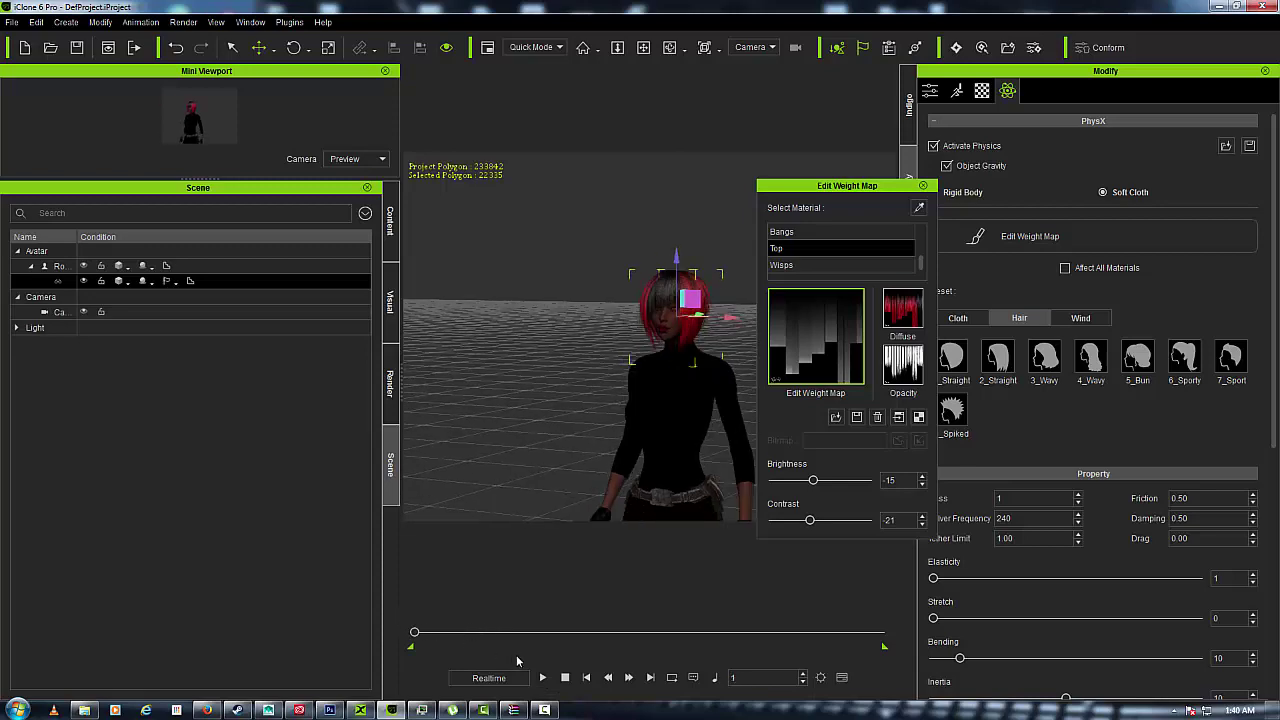
{"action": "left_click", "coordinate": [543, 678]}
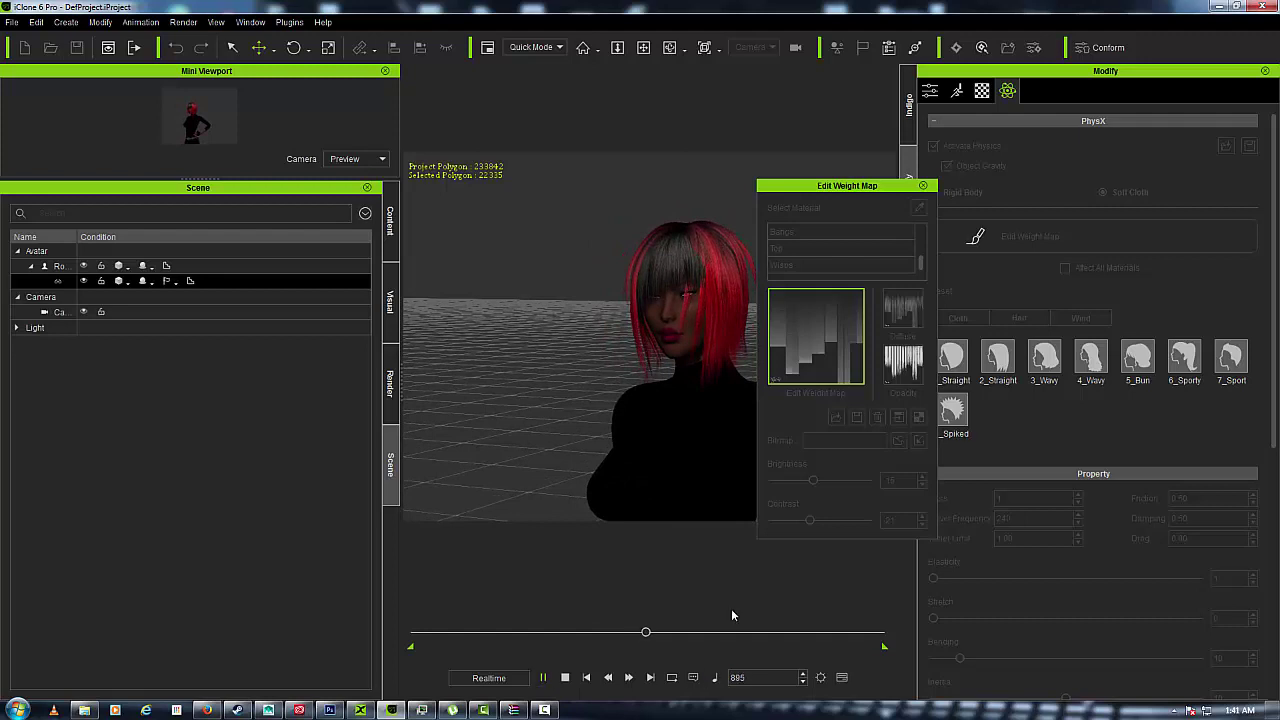
Stop playback and review the Base, Front and Bangs hair weight maps
{"action": "left_click", "coordinate": [565, 677]}
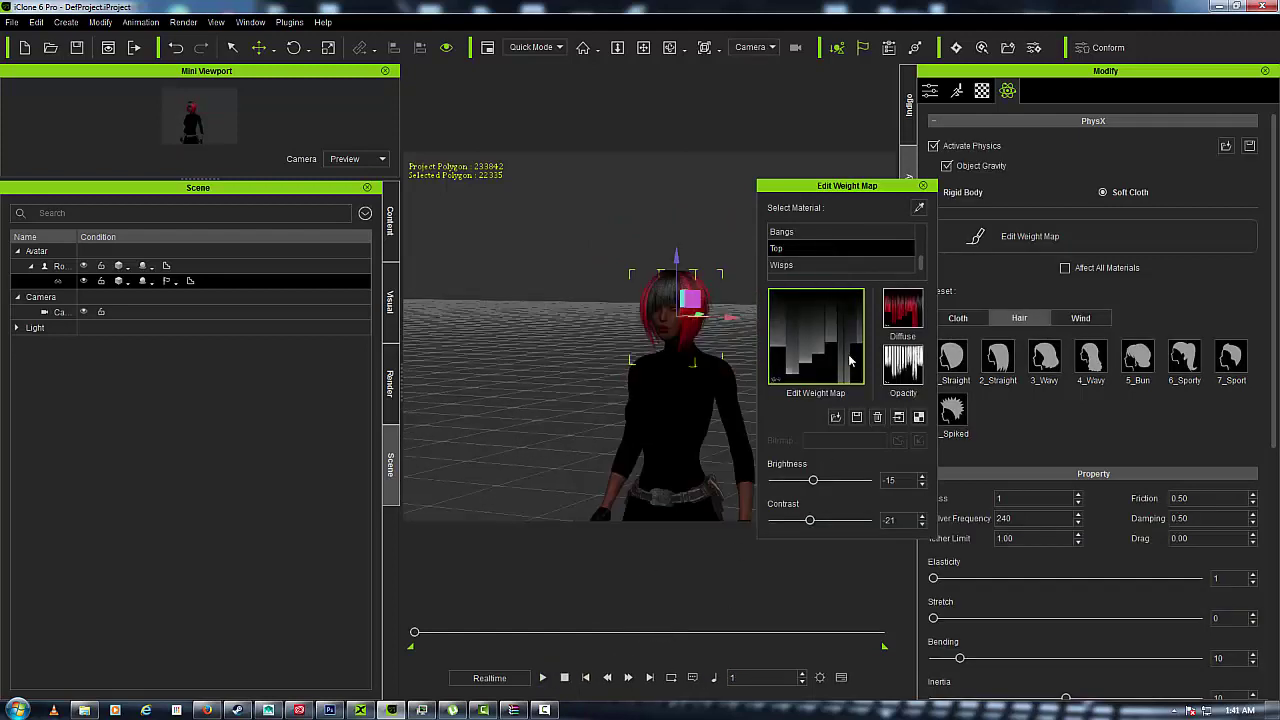
{"action": "scroll", "coordinate": [873, 230], "scroll_direction": "up", "scroll_amount": 2}
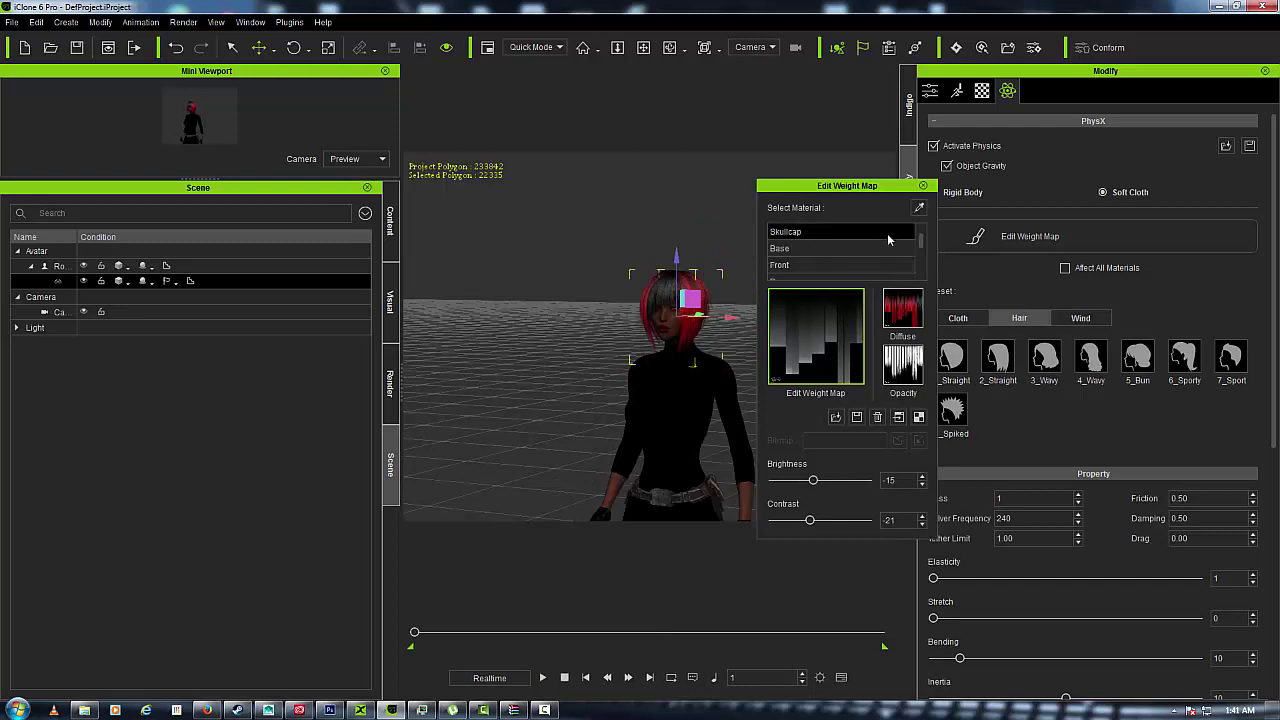
{"action": "left_click", "coordinate": [840, 248]}
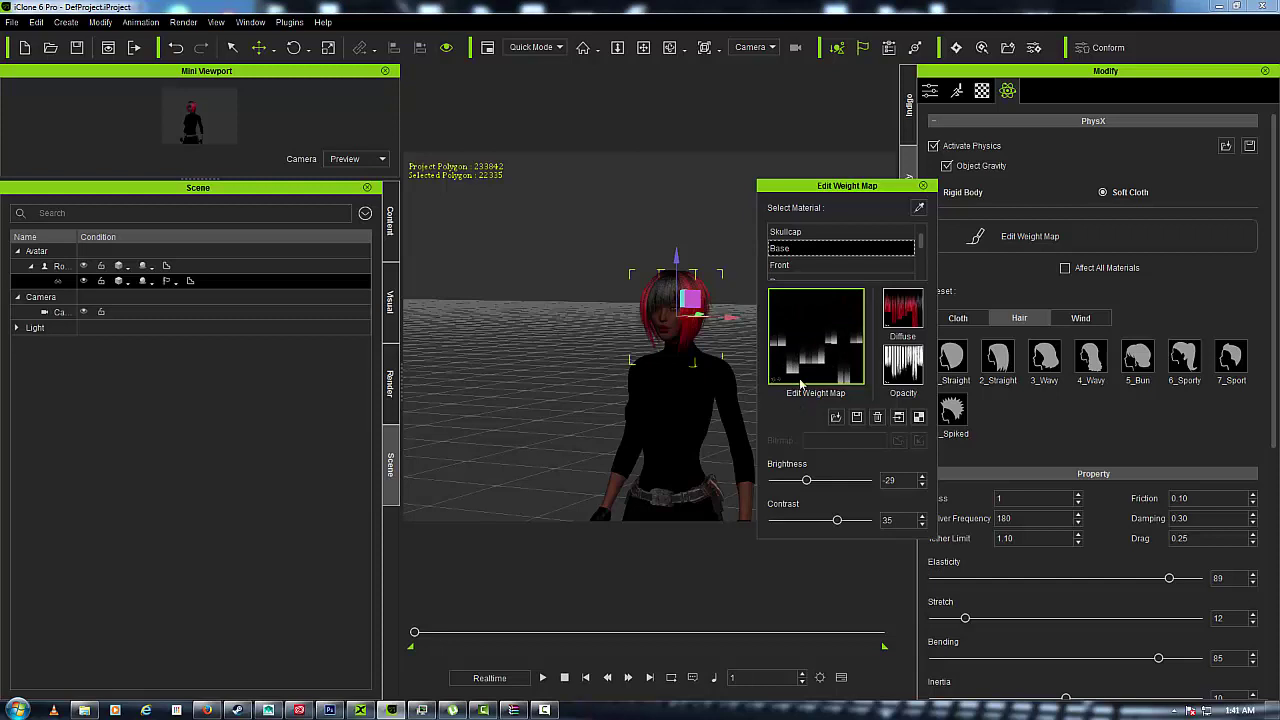
{"action": "left_click", "coordinate": [809, 266]}
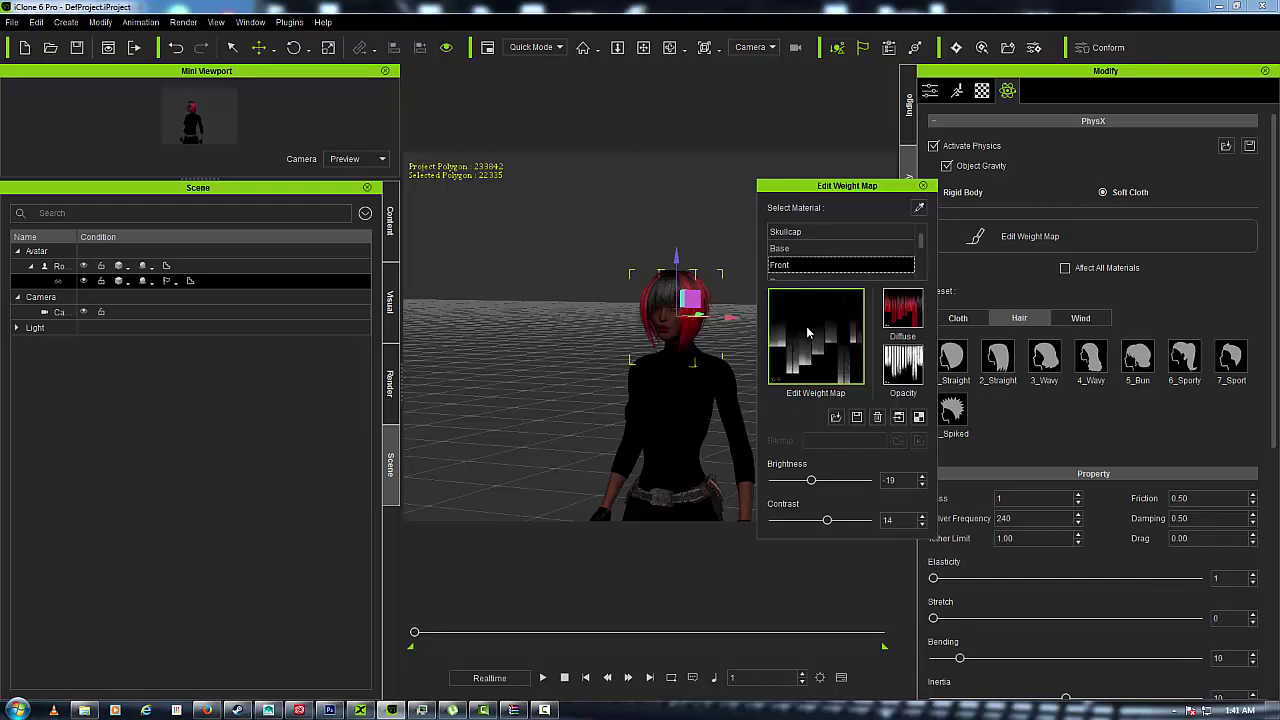
{"action": "scroll", "coordinate": [812, 268], "scroll_direction": "down", "scroll_amount": 2}
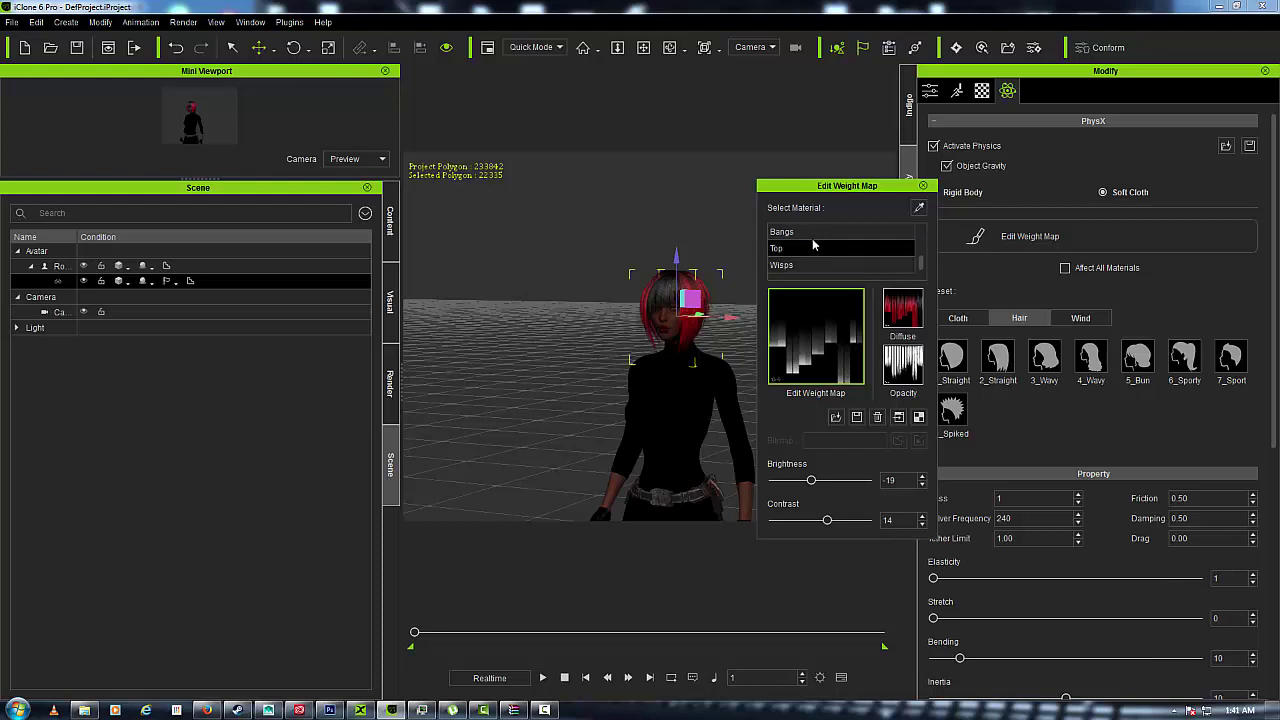
{"action": "left_click", "coordinate": [813, 234]}
Raise the Top material's weight map contrast to 9 and play to test the hair
{"action": "left_click", "coordinate": [813, 250]}
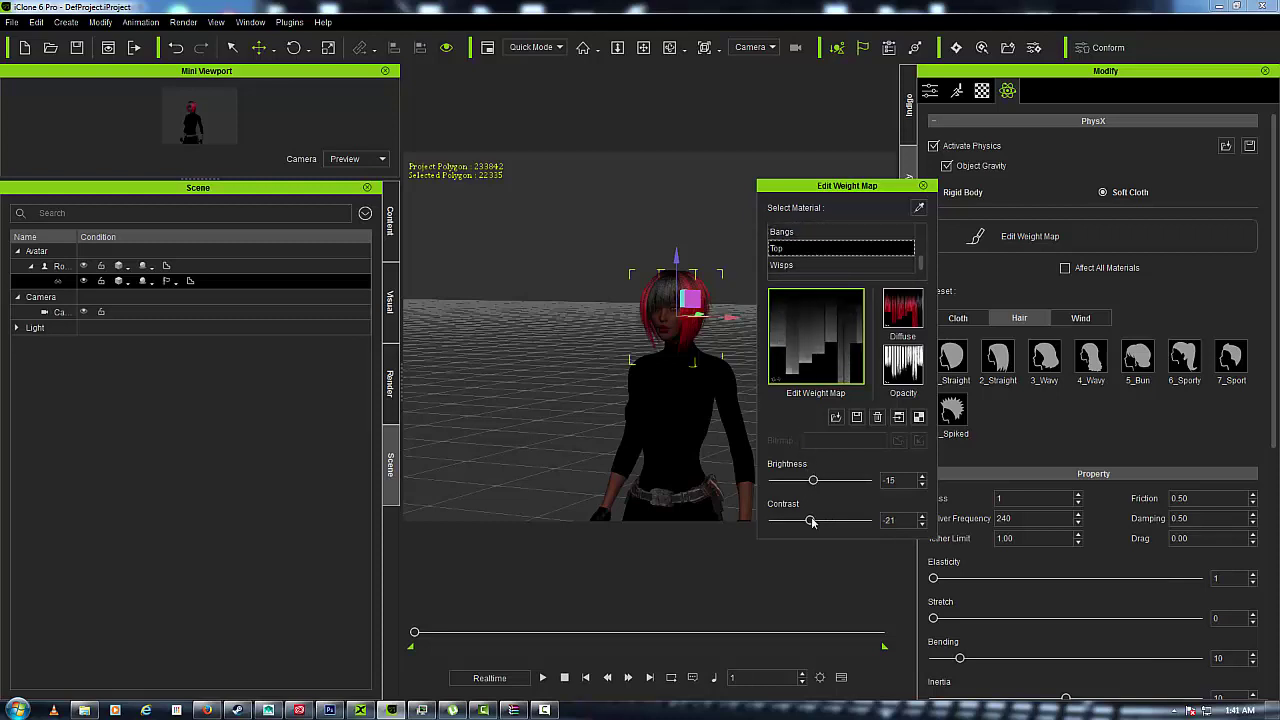
{"action": "left_click_drag", "start_coordinate": [811, 521], "coordinate": [825, 527]}
{"action": "left_click", "coordinate": [543, 679]}
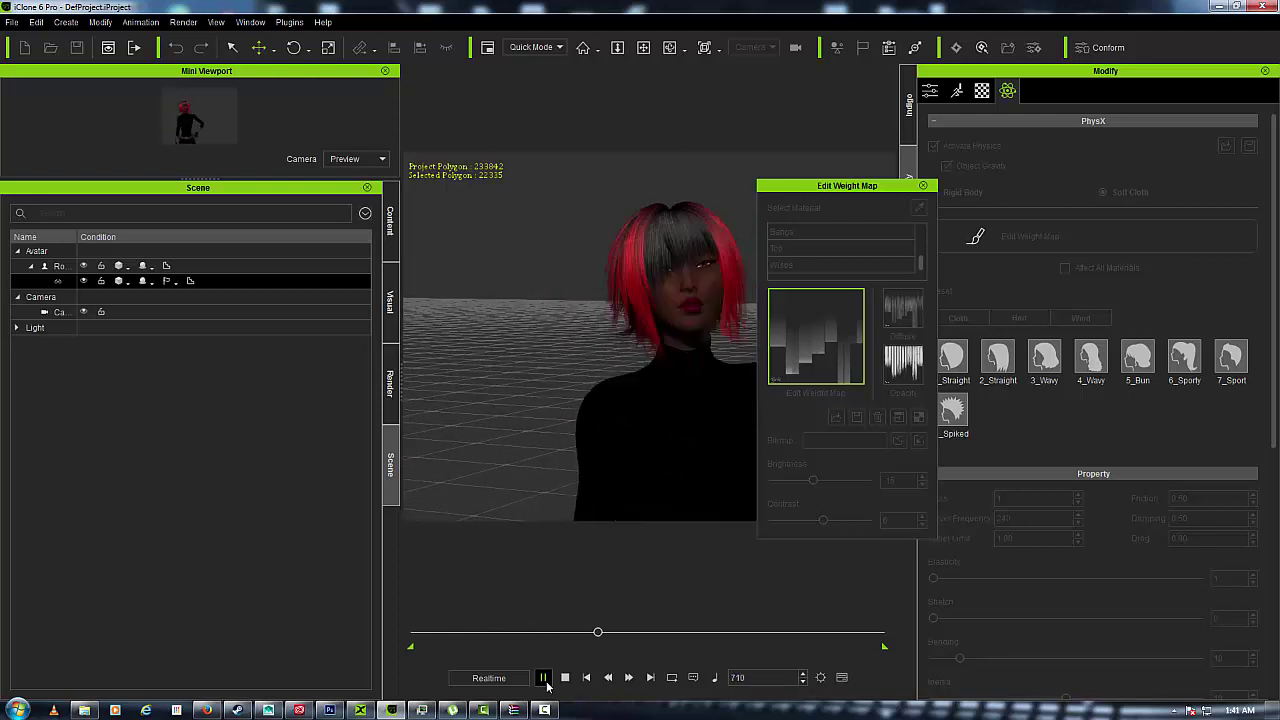
Close the weight map editor, rewind to frame 1, and select the whole avatar
{"action": "left_click", "coordinate": [922, 186]}
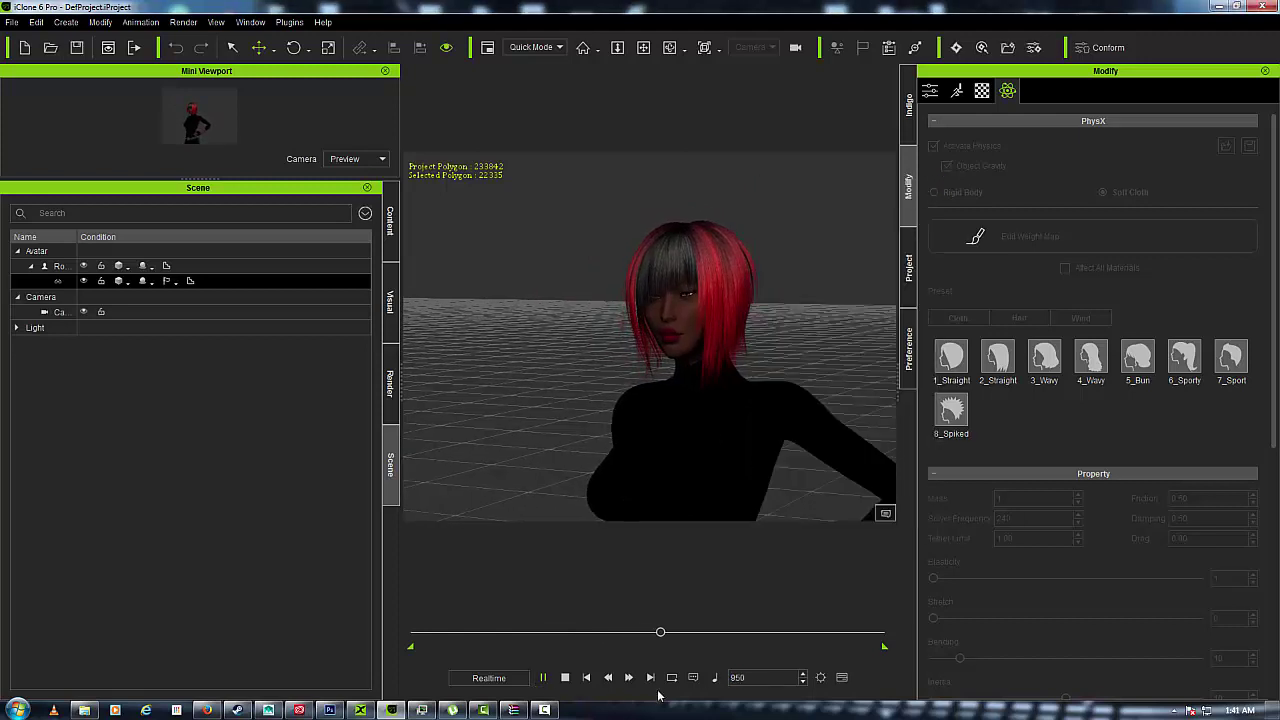
{"action": "left_click", "coordinate": [565, 678]}
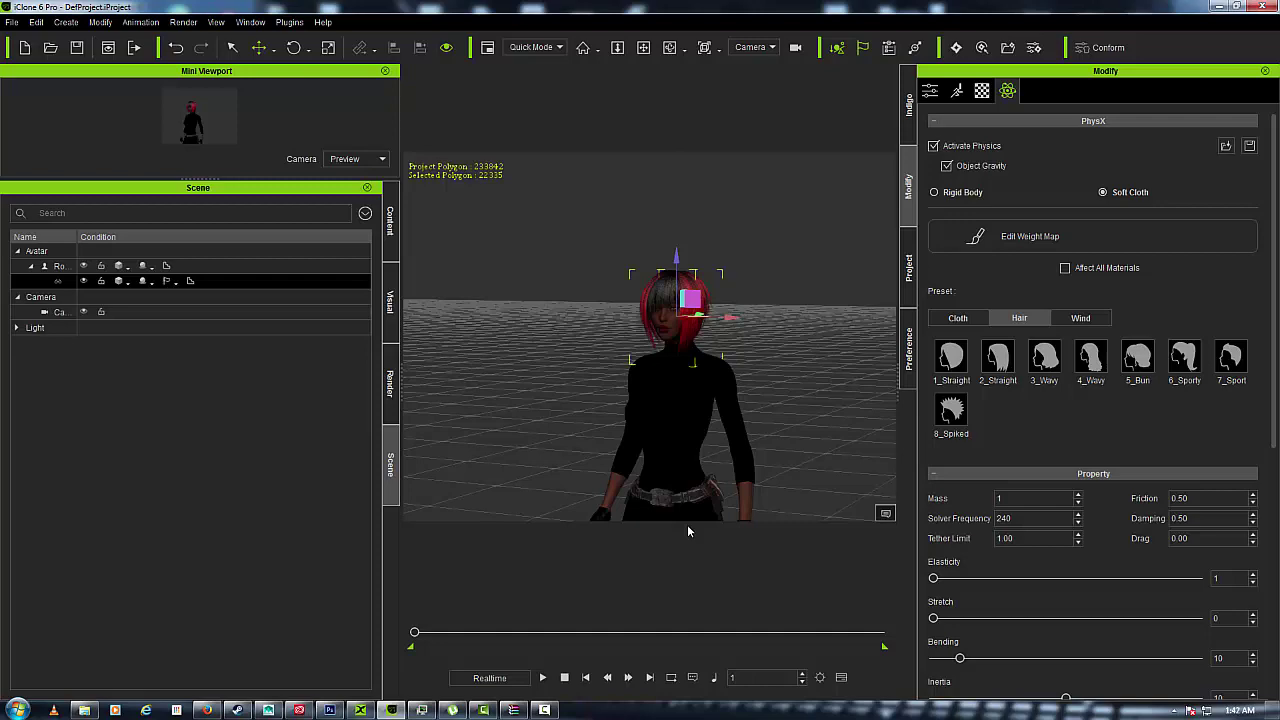
{"action": "right_click_drag", "start_coordinate": [737, 530], "coordinate": [713, 485]}
{"action": "left_click", "coordinate": [675, 428]}
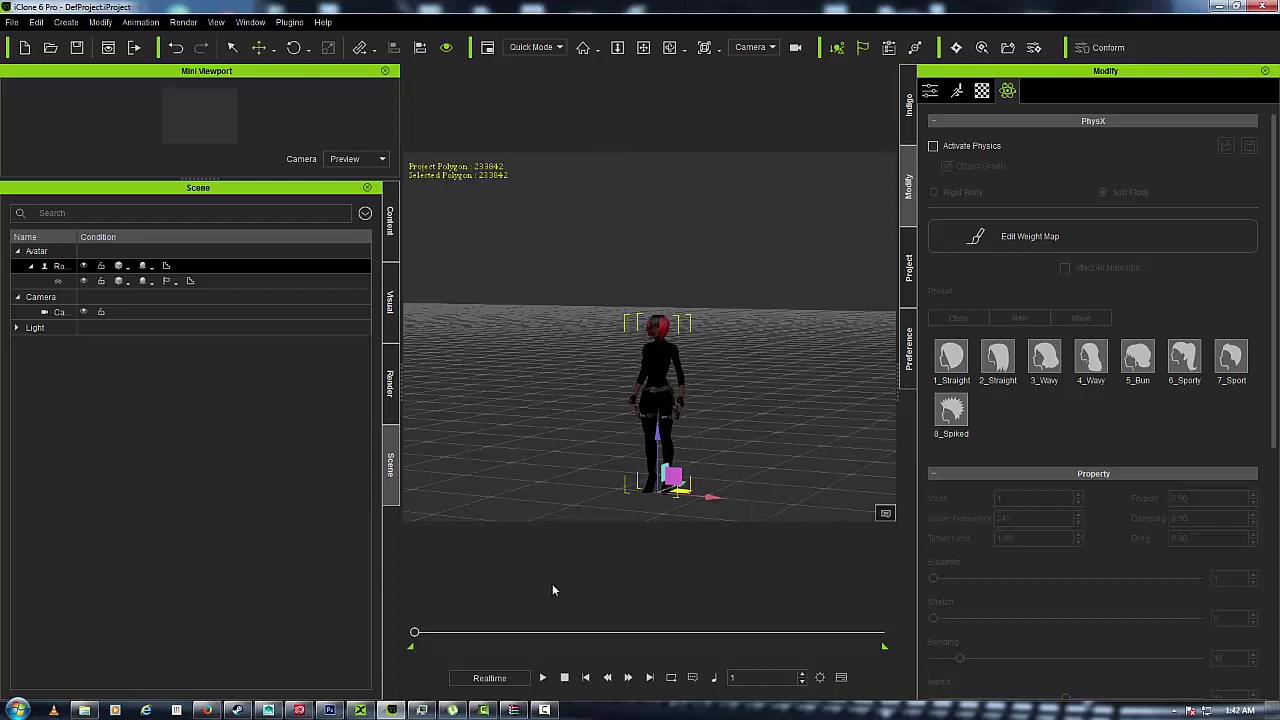
Briefly replay the walk, then select the scene camera and view through the Preview camera
{"action": "key", "text": "space"}
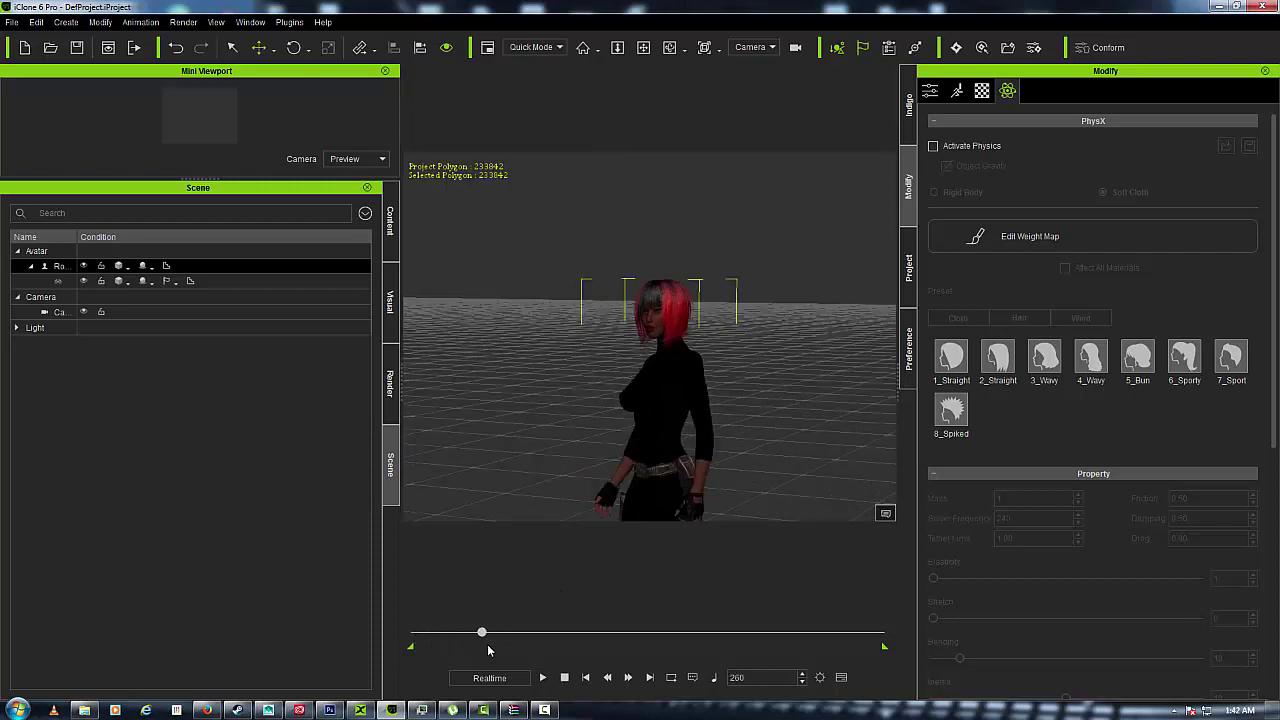
{"action": "left_click", "coordinate": [415, 634]}
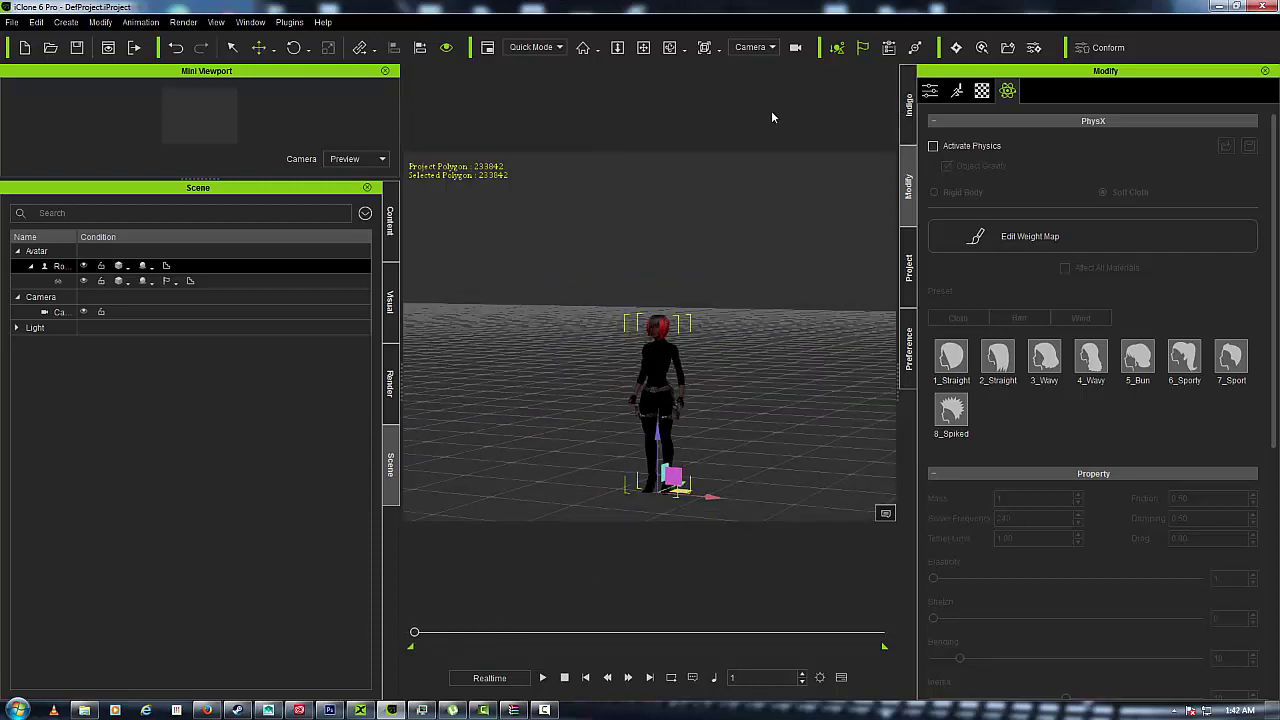
{"action": "left_click", "coordinate": [795, 47]}
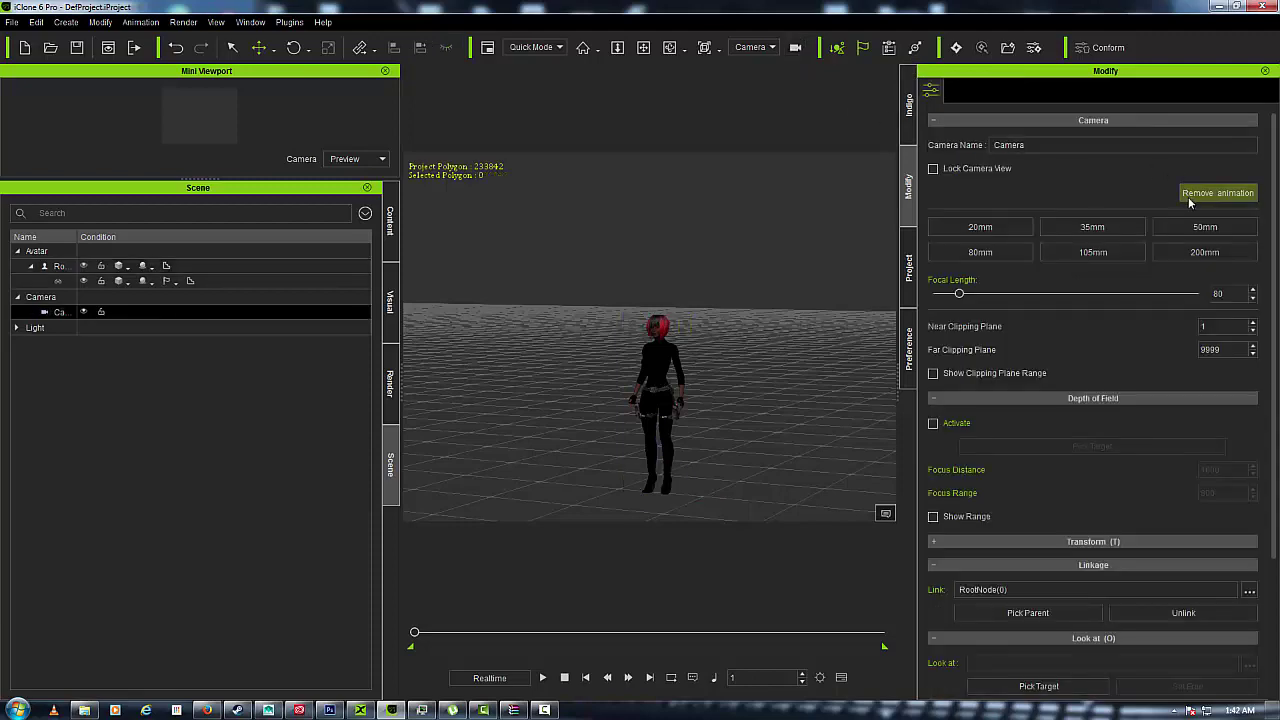
{"action": "scroll", "coordinate": [678, 426], "scroll_direction": "up", "scroll_amount": 5}
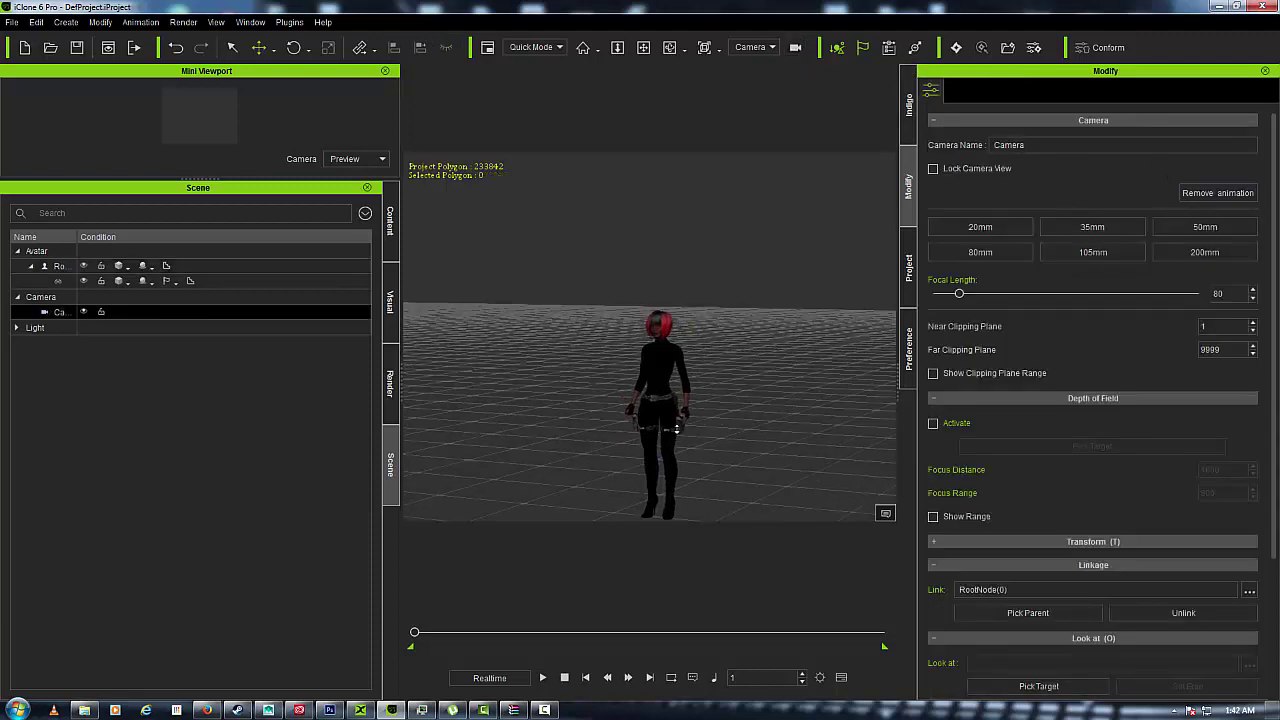
{"action": "scroll", "coordinate": [676, 429], "scroll_direction": "up", "scroll_amount": 4}
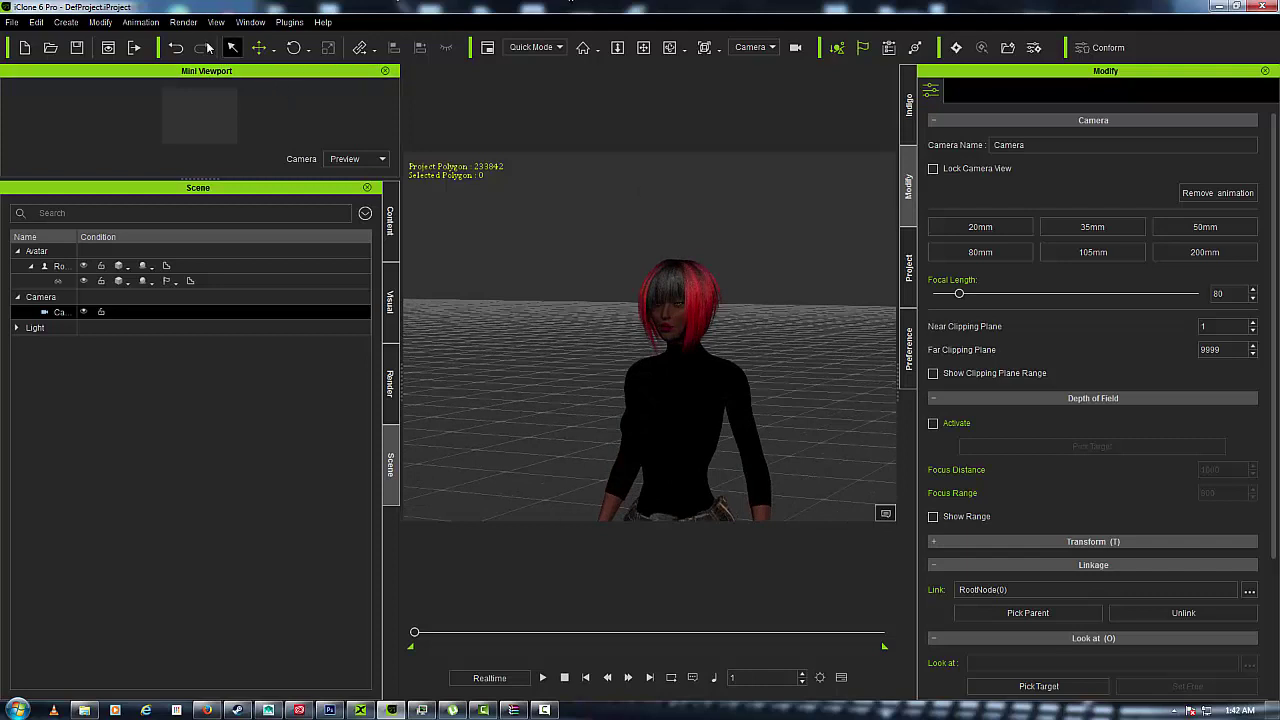
{"action": "left_click", "coordinate": [776, 49]}
{"action": "left_click", "coordinate": [764, 71]}
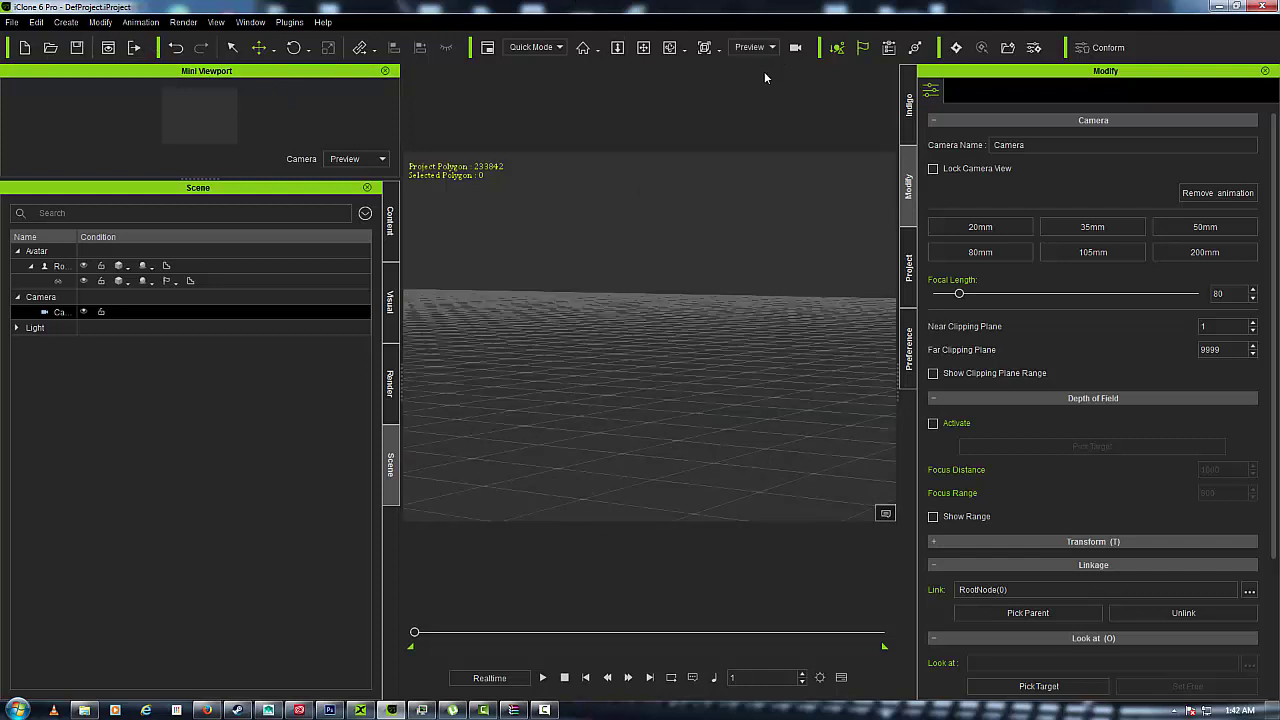
{"action": "left_click", "coordinate": [393, 248]}
{"action": "left_click", "coordinate": [141, 207]}
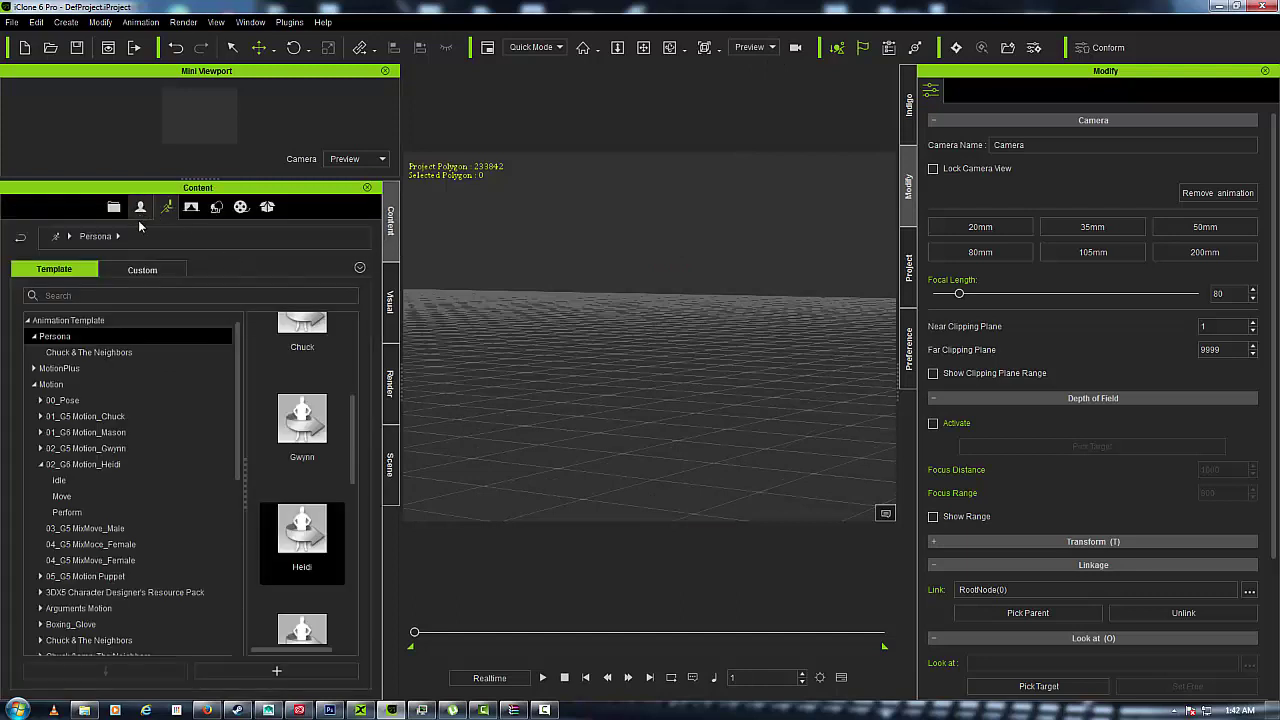
{"action": "left_click", "coordinate": [141, 269]}
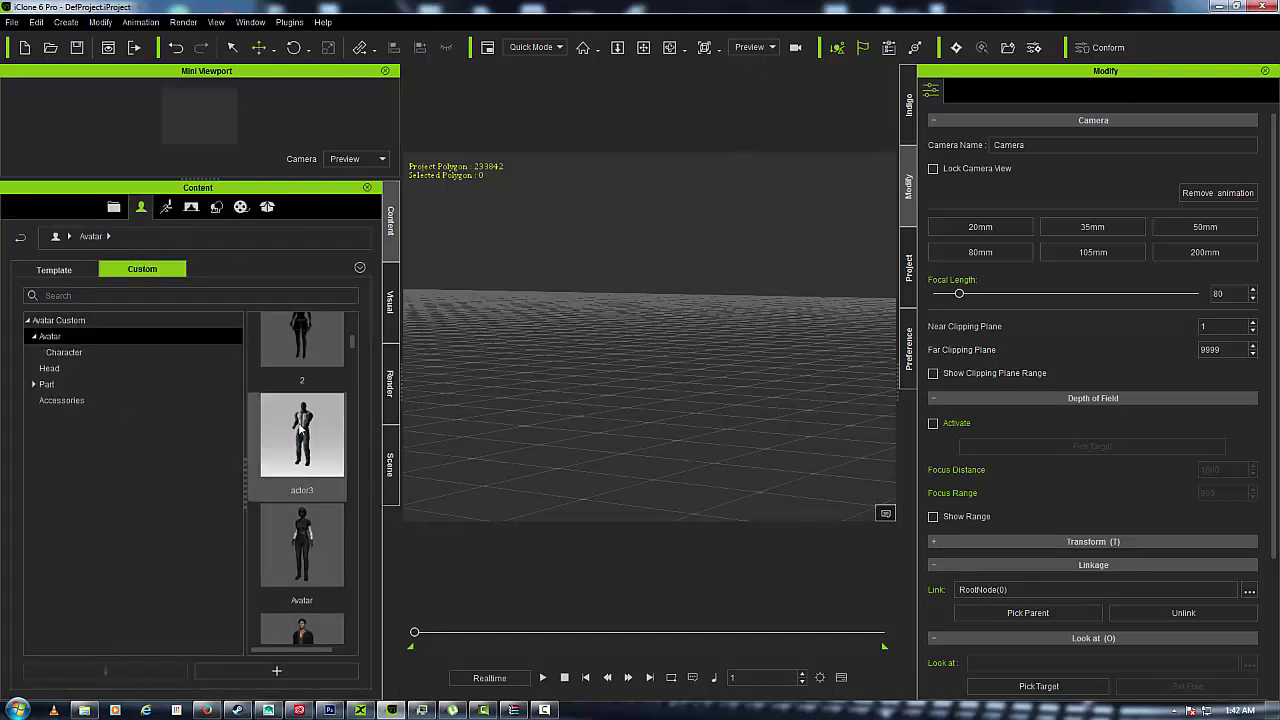
{"action": "scroll", "coordinate": [302, 435], "scroll_direction": "down", "scroll_amount": 3}
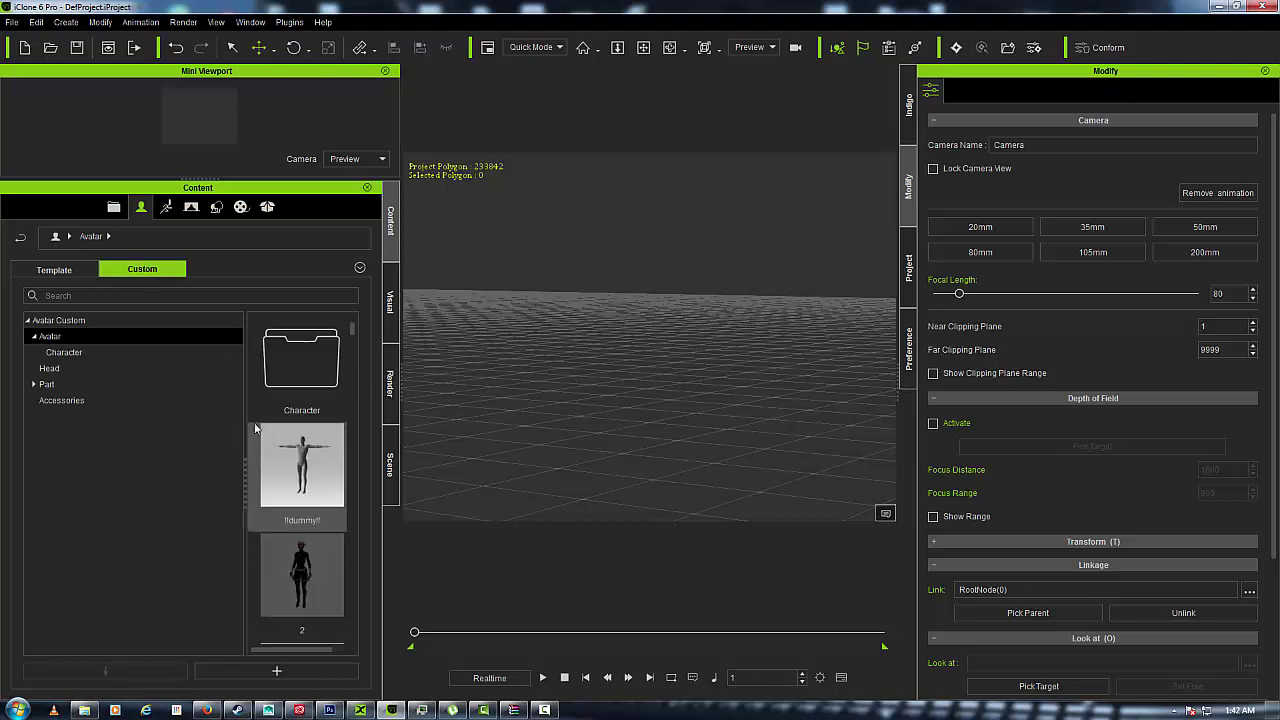
{"action": "left_click", "coordinate": [119, 353]}
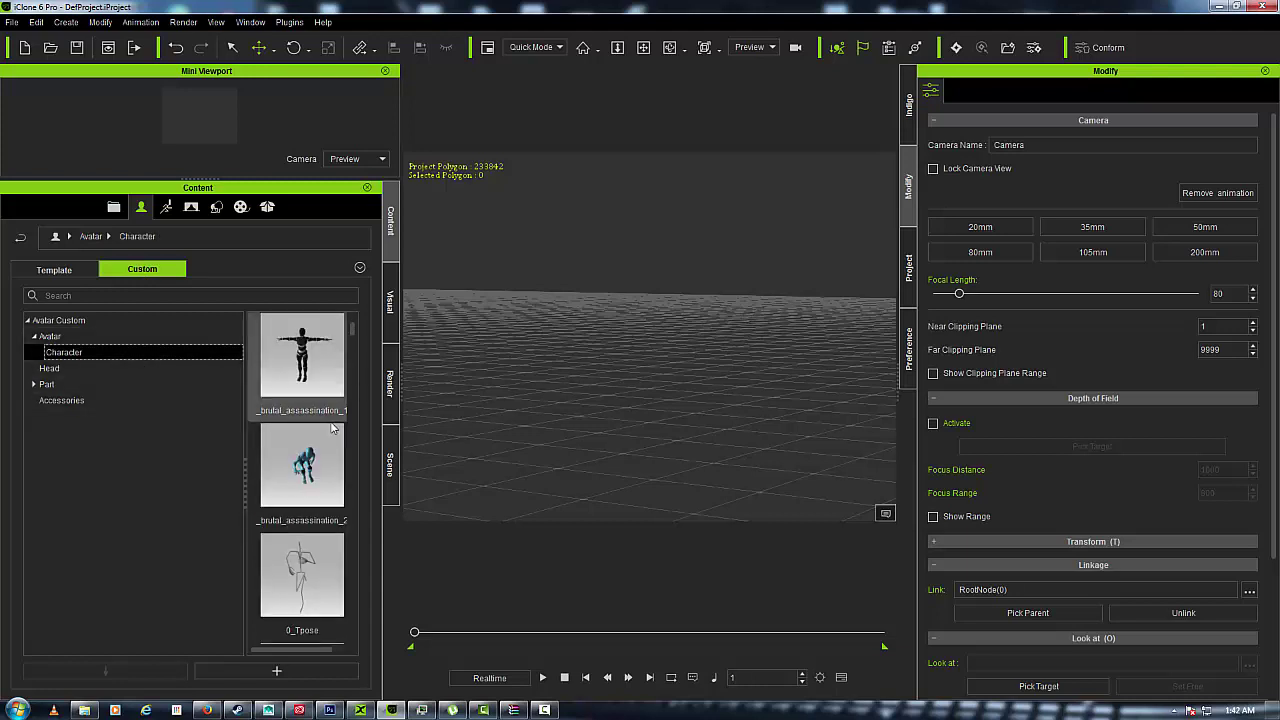
{"action": "scroll", "coordinate": [332, 440], "scroll_direction": "down", "scroll_amount": 3}
{"action": "scroll", "coordinate": [332, 445], "scroll_direction": "down", "scroll_amount": 3}
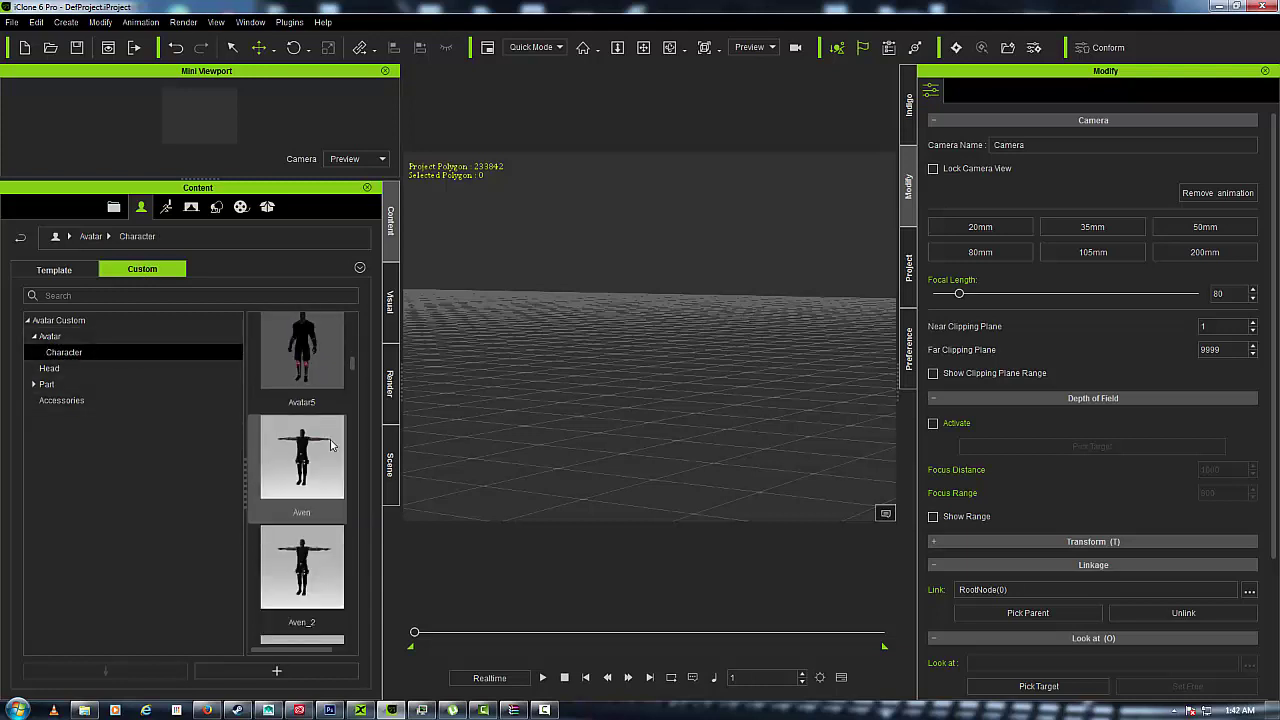
{"action": "scroll", "coordinate": [331, 445], "scroll_direction": "down", "scroll_amount": 3}
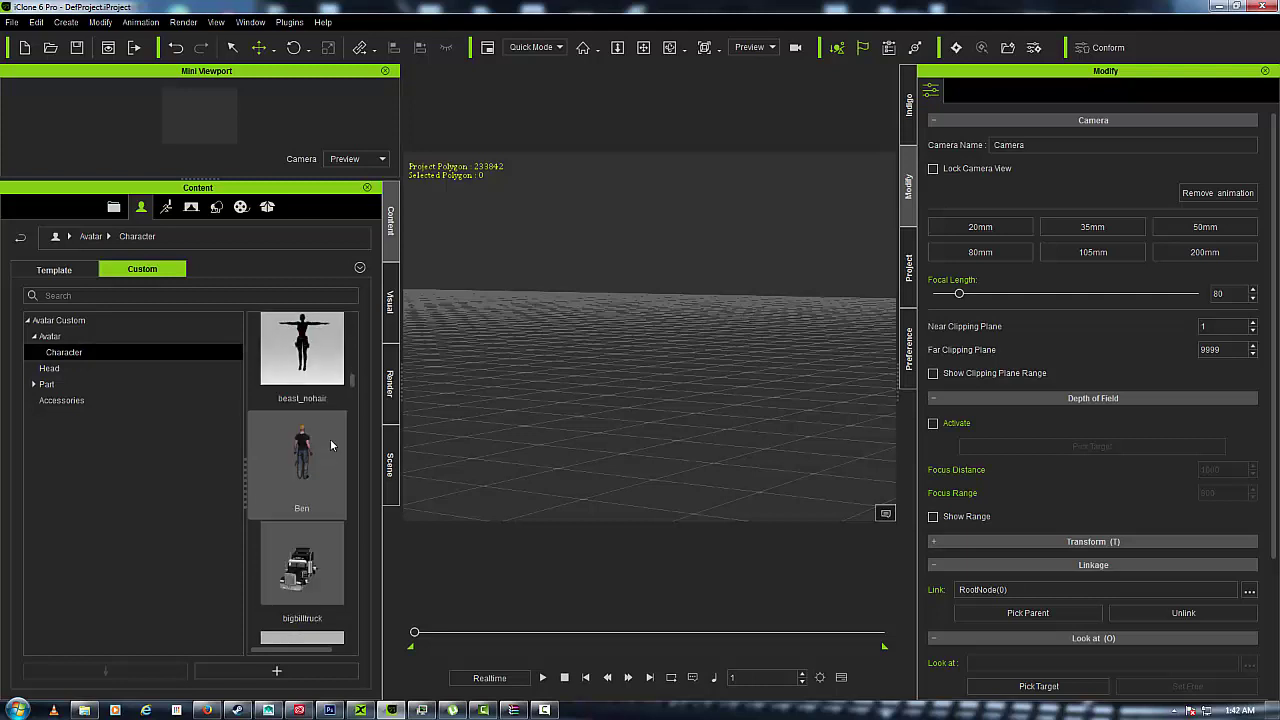
{"action": "scroll", "coordinate": [332, 445], "scroll_direction": "down", "scroll_amount": 9}
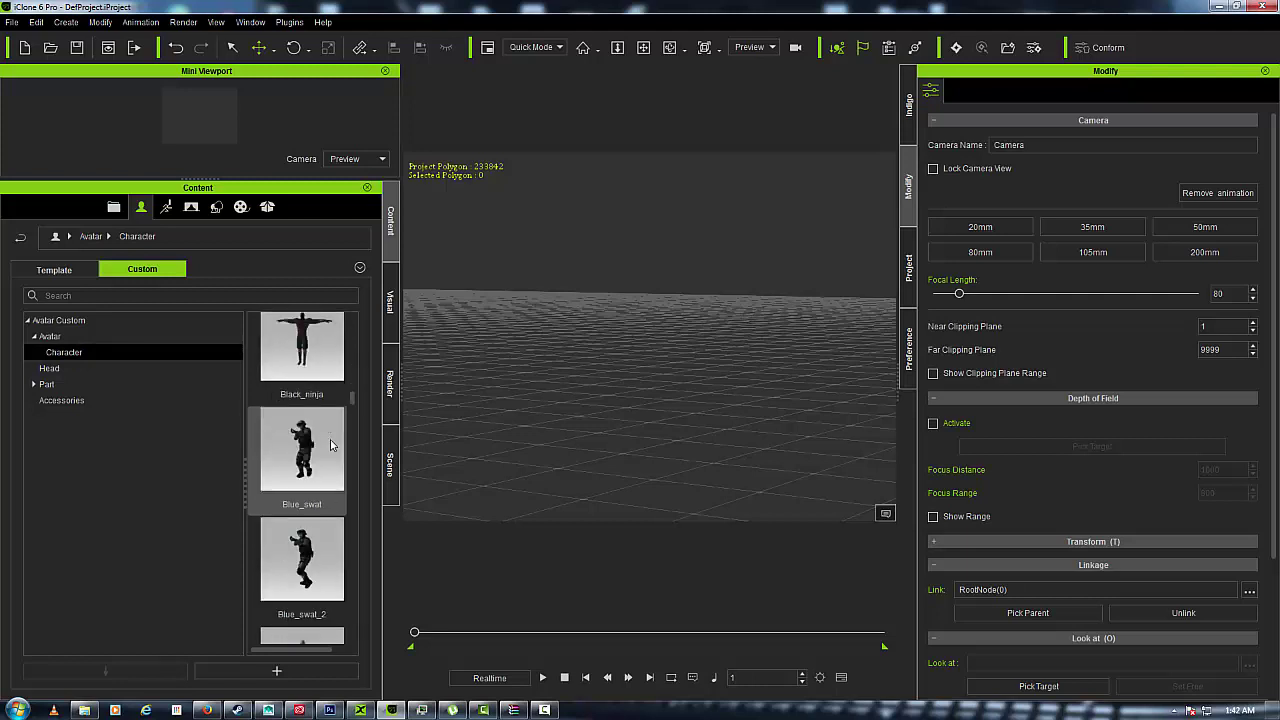
{"action": "scroll", "coordinate": [332, 445], "scroll_direction": "down", "scroll_amount": 6}
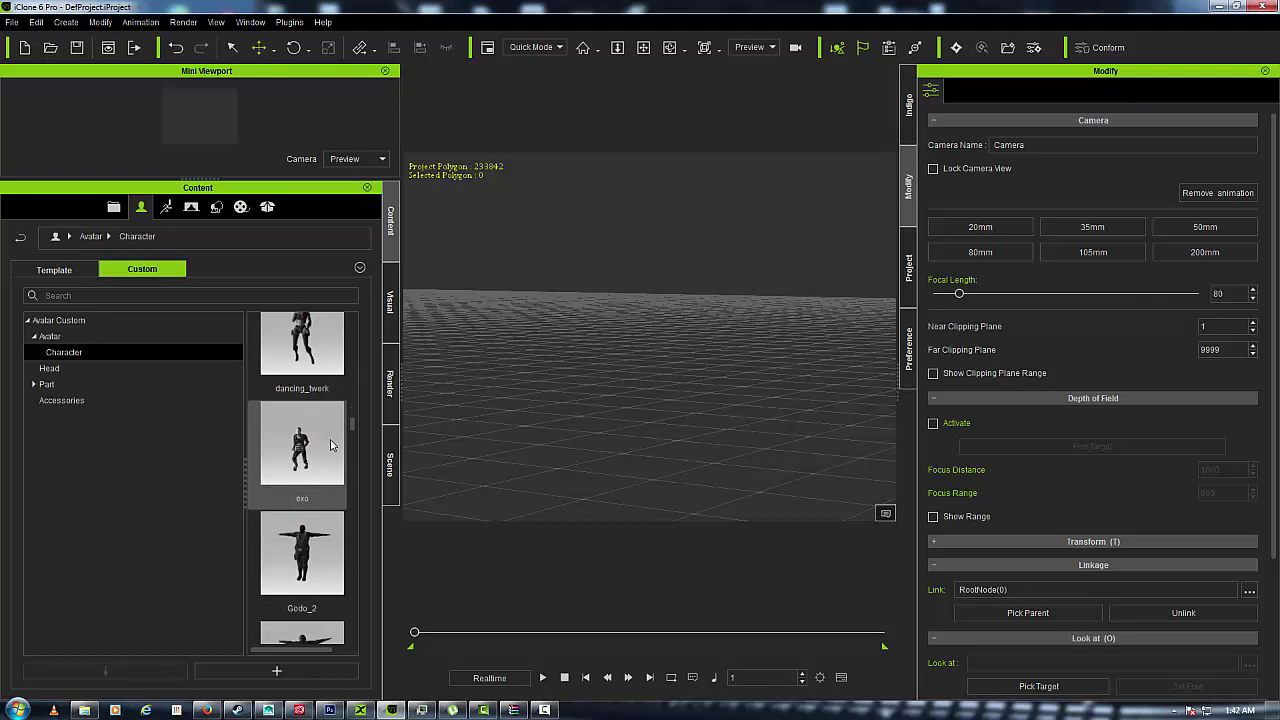
{"action": "scroll", "coordinate": [331, 445], "scroll_direction": "down", "scroll_amount": 3}
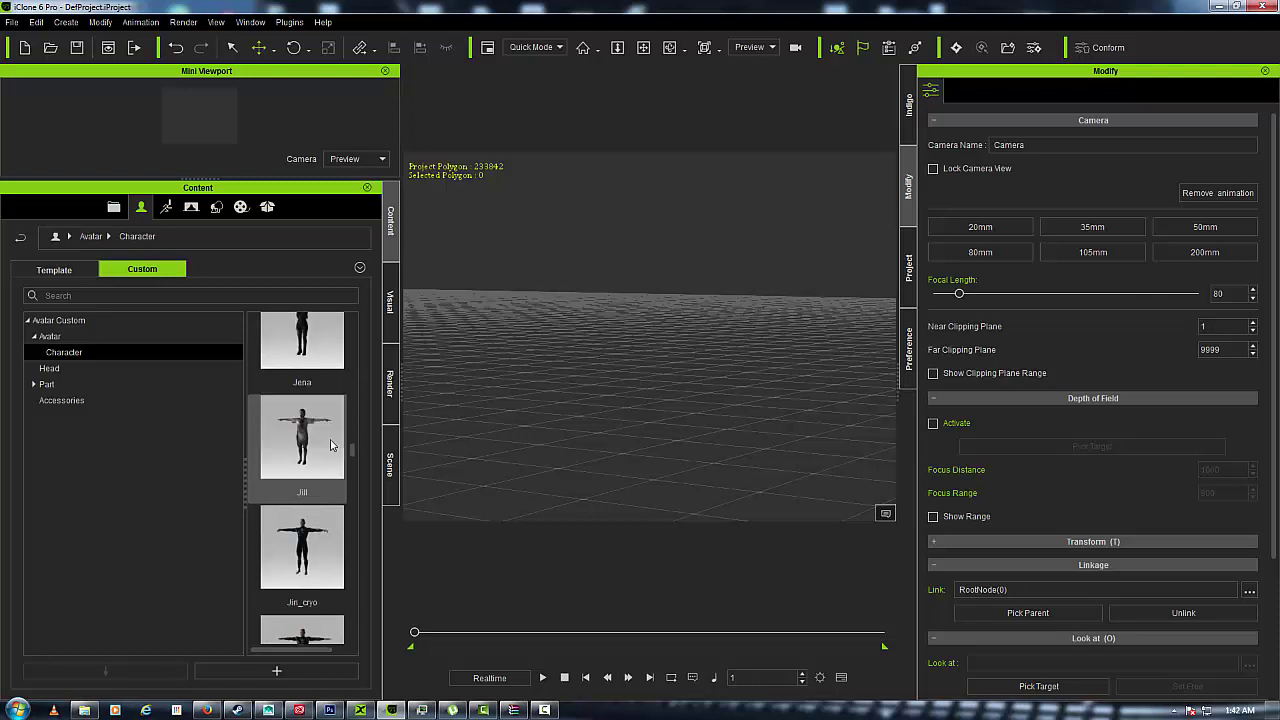
{"action": "scroll", "coordinate": [331, 445], "scroll_direction": "down", "scroll_amount": 3}
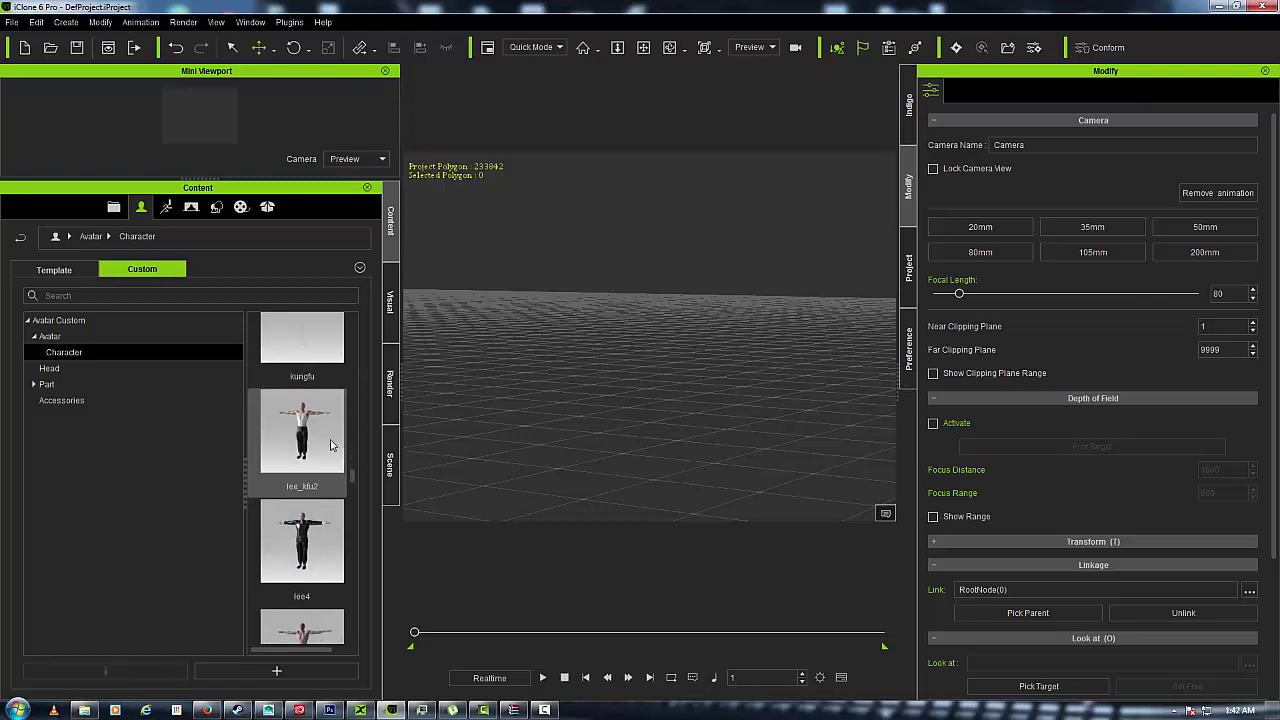
{"action": "scroll", "coordinate": [332, 445], "scroll_direction": "down", "scroll_amount": 3}
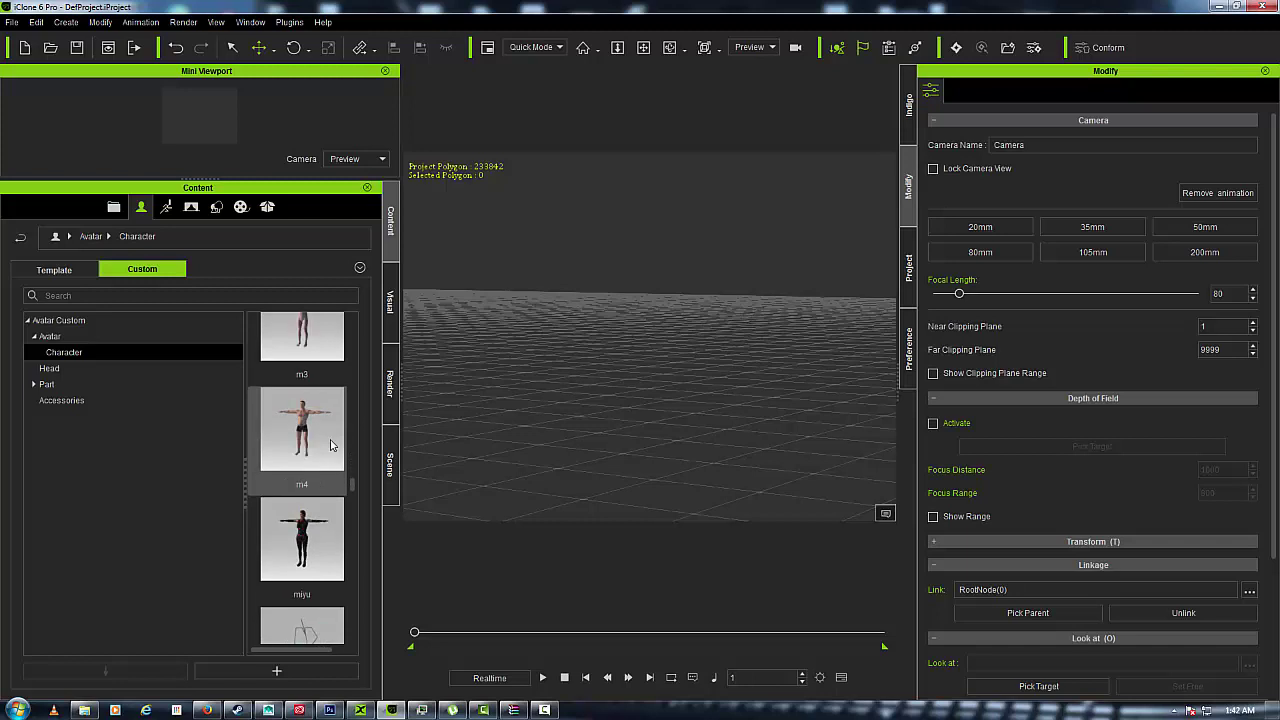
{"action": "scroll", "coordinate": [331, 445], "scroll_direction": "down", "scroll_amount": 3}
{"action": "scroll", "coordinate": [331, 445], "scroll_direction": "down", "scroll_amount": 3}
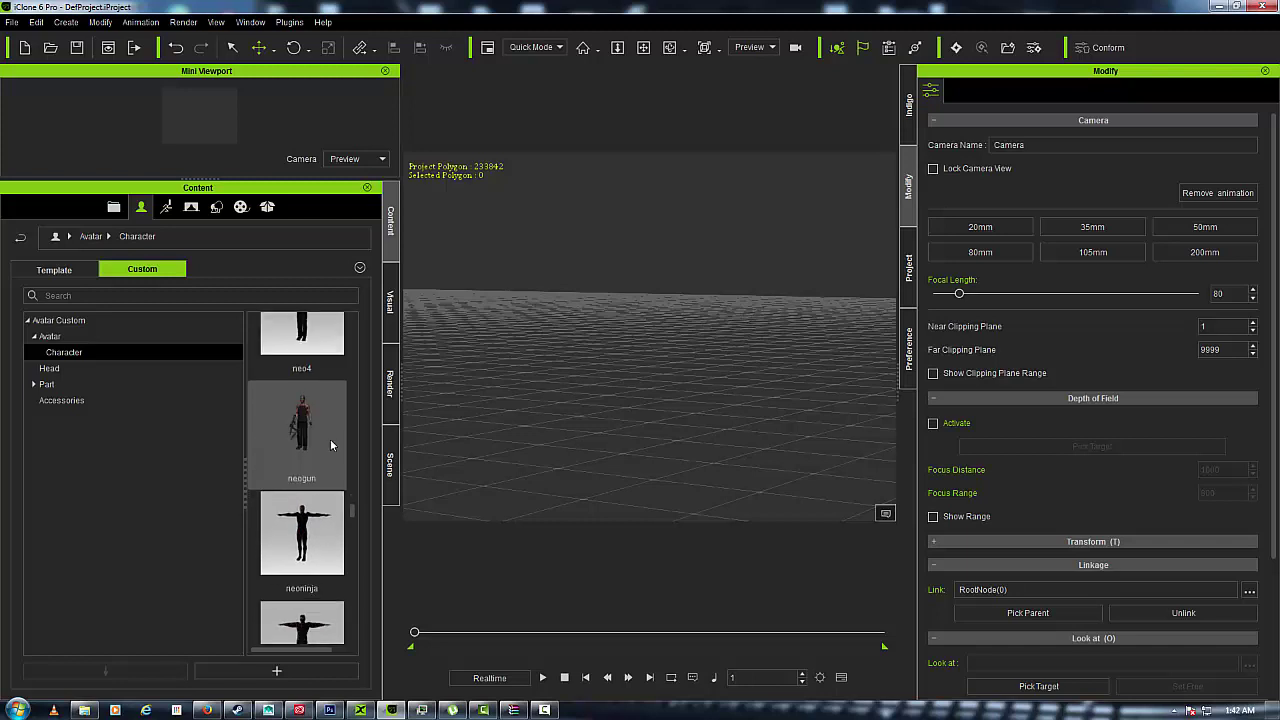
{"action": "scroll", "coordinate": [331, 445], "scroll_direction": "down", "scroll_amount": 3}
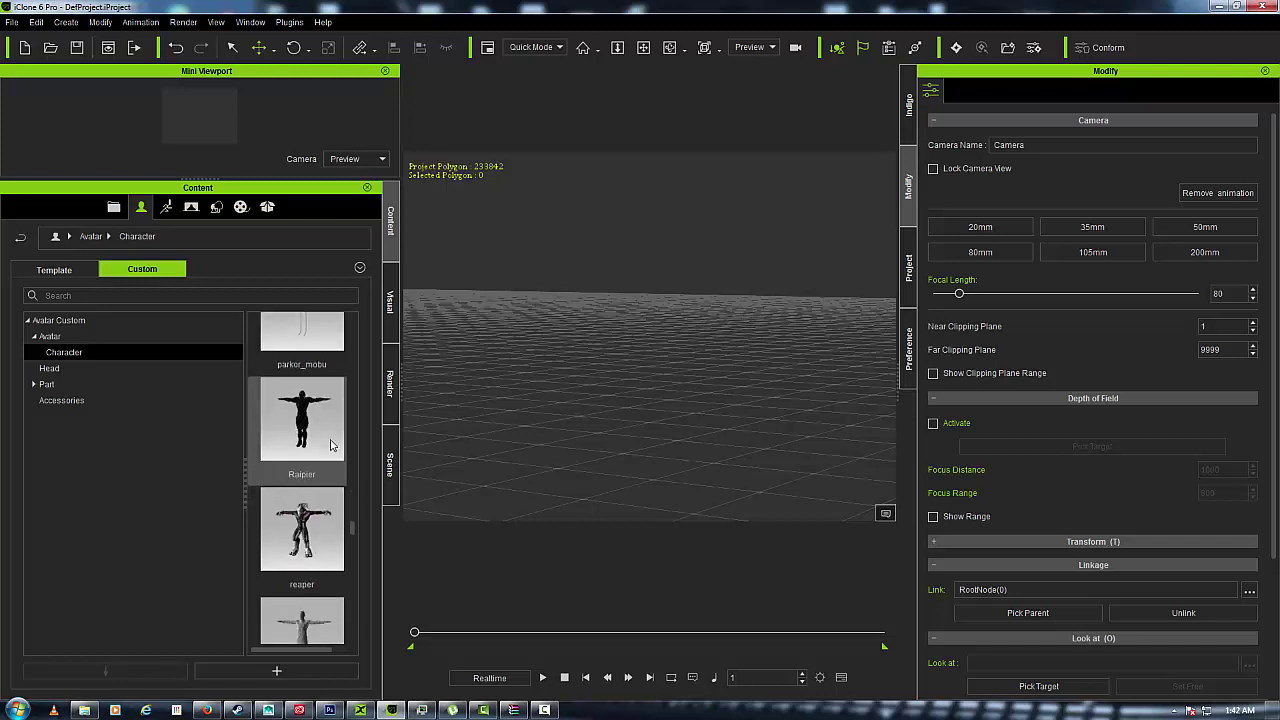
{"action": "scroll", "coordinate": [331, 445], "scroll_direction": "down", "scroll_amount": 3}
{"action": "scroll", "coordinate": [331, 445], "scroll_direction": "down", "scroll_amount": 3}
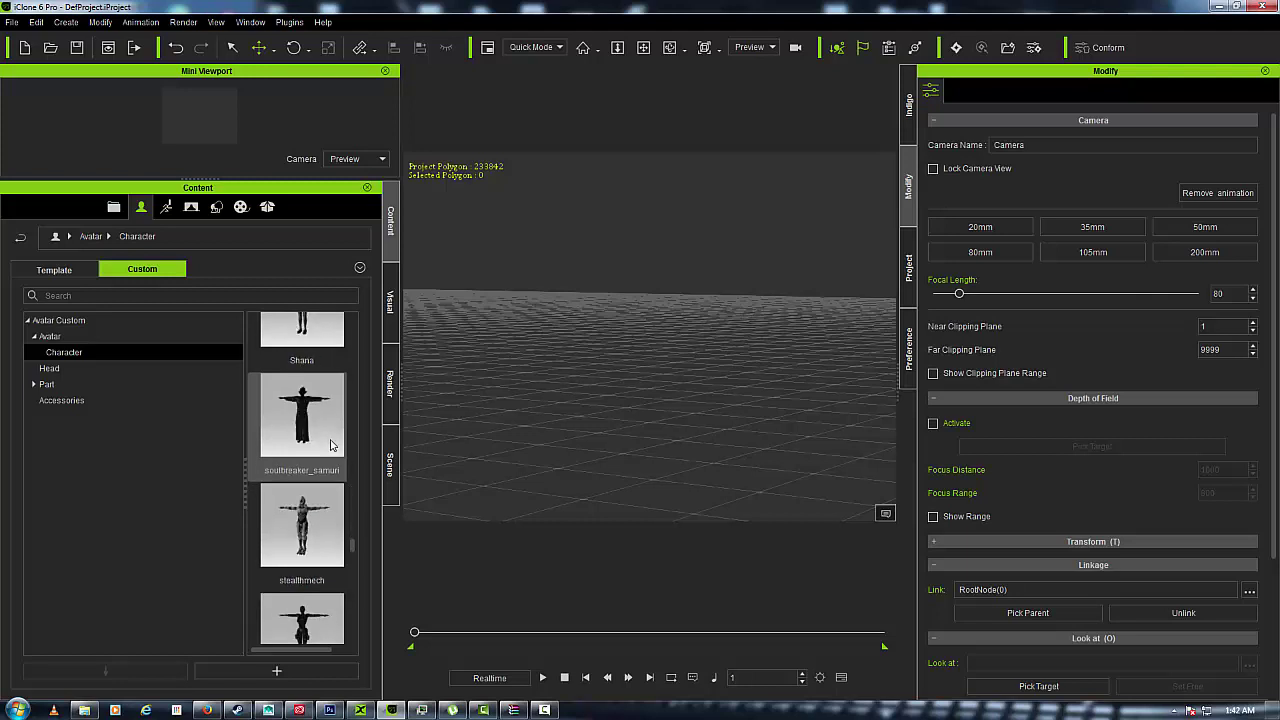
{"action": "scroll", "coordinate": [331, 445], "scroll_direction": "down", "scroll_amount": 3}
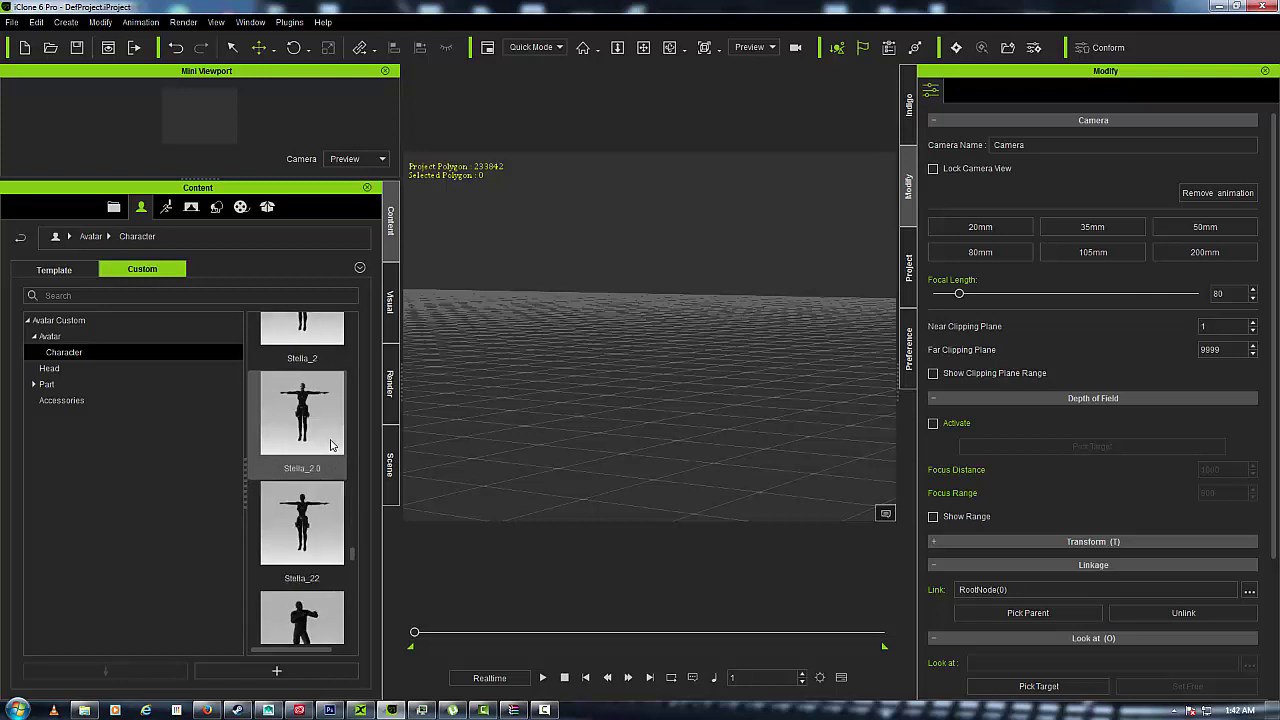
{"action": "scroll", "coordinate": [331, 445], "scroll_direction": "down", "scroll_amount": 3}
{"action": "scroll", "coordinate": [331, 445], "scroll_direction": "down", "scroll_amount": 3}
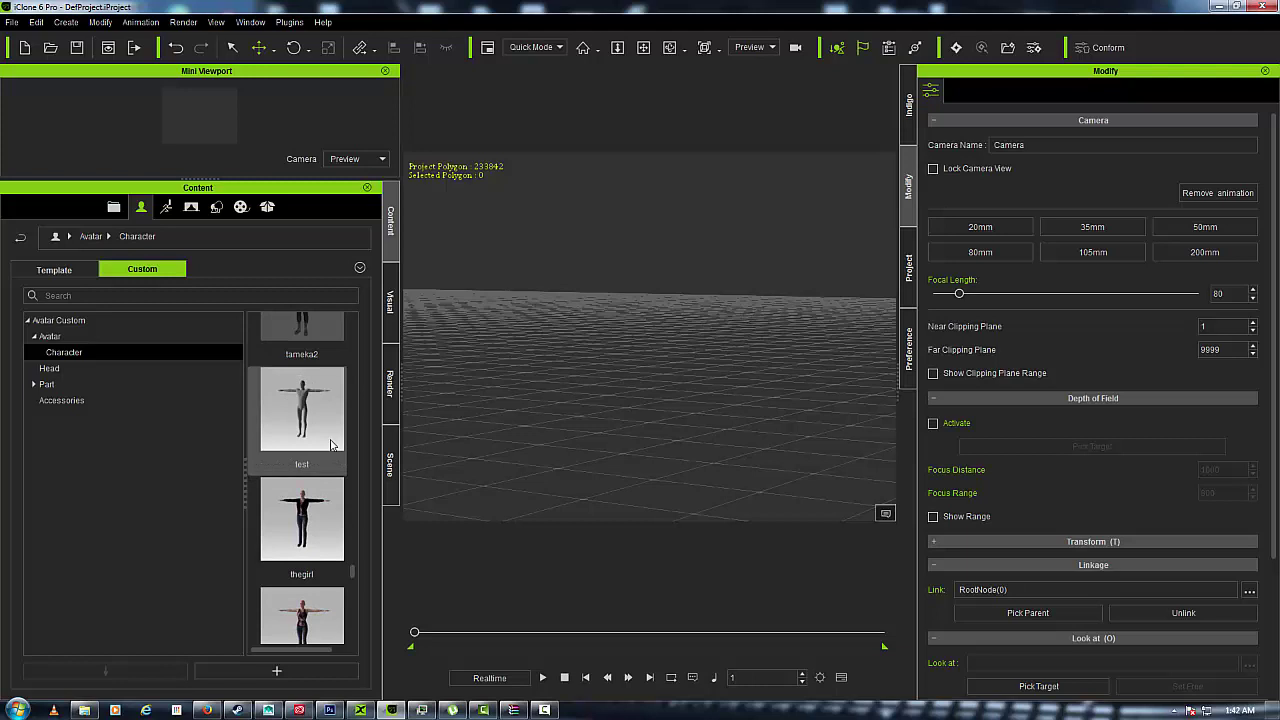
{"action": "scroll", "coordinate": [331, 445], "scroll_direction": "down", "scroll_amount": 3}
{"action": "scroll", "coordinate": [331, 445], "scroll_direction": "up", "scroll_amount": 15}
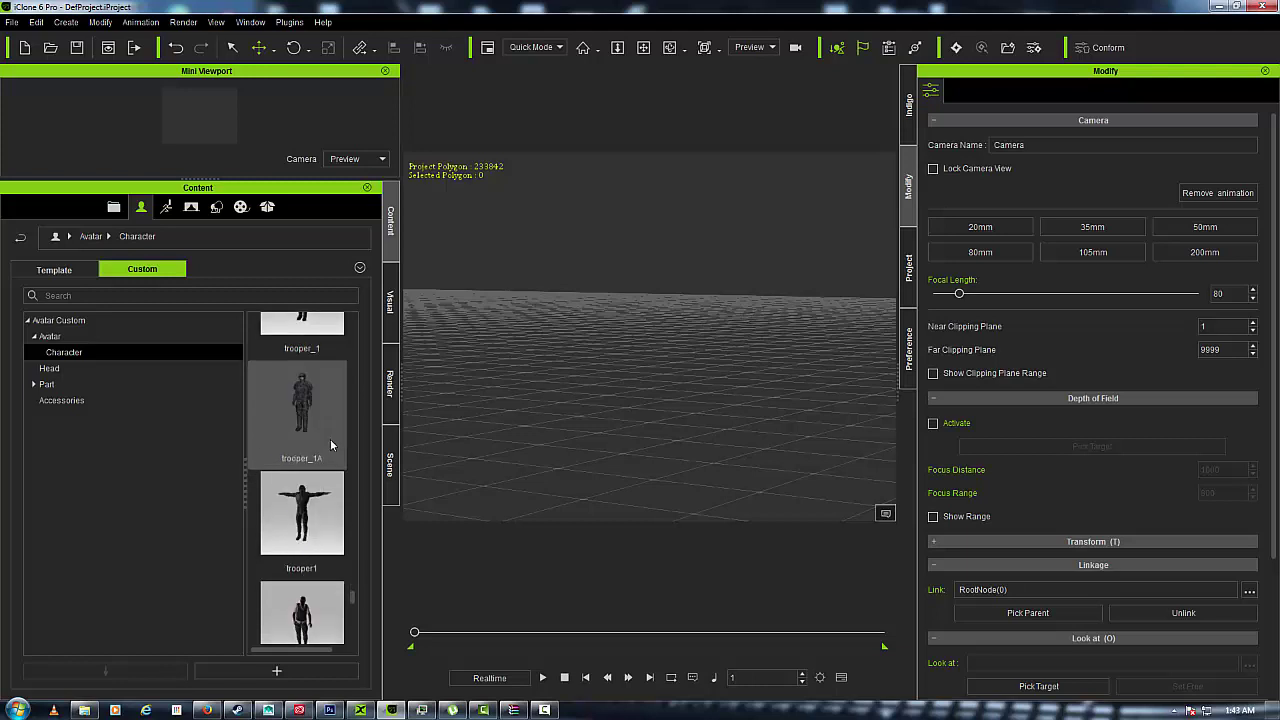
{"action": "scroll", "coordinate": [331, 441], "scroll_direction": "up", "scroll_amount": 3}
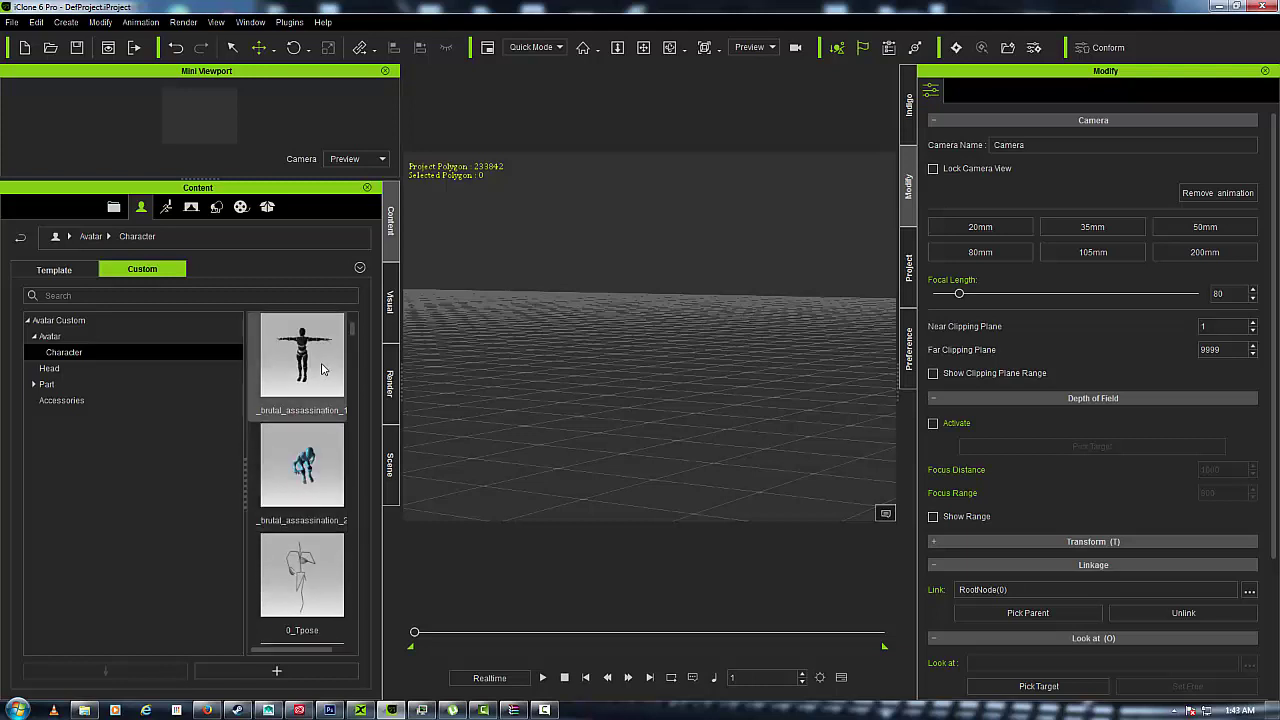
{"action": "scroll", "coordinate": [322, 369], "scroll_direction": "down", "scroll_amount": 3}
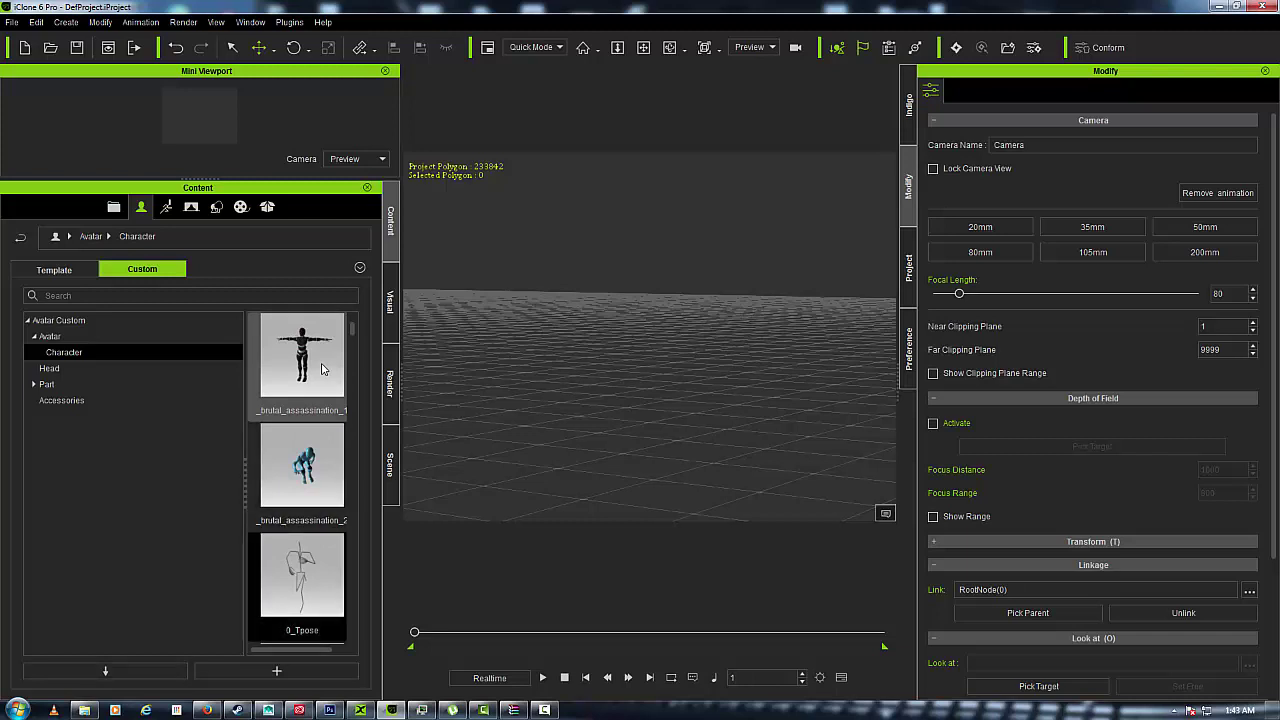
{"action": "scroll", "coordinate": [322, 369], "scroll_direction": "down", "scroll_amount": 4}
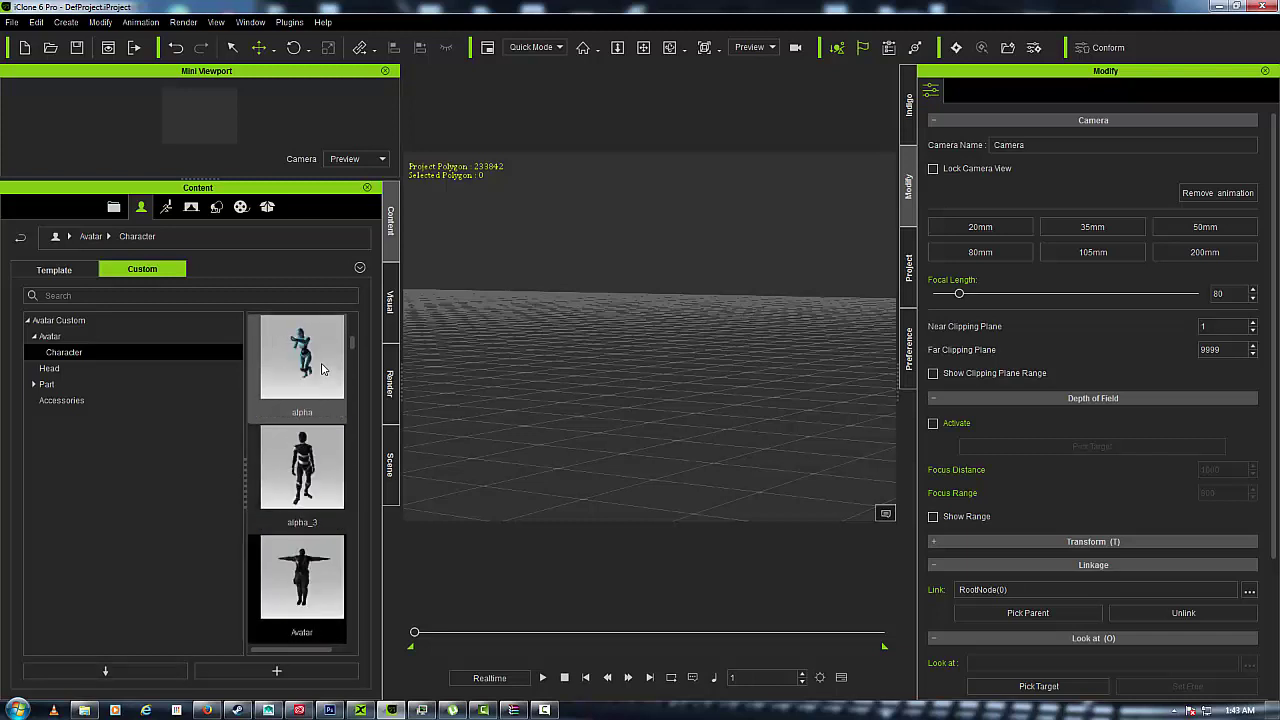
{"action": "scroll", "coordinate": [321, 369], "scroll_direction": "down", "scroll_amount": 3}
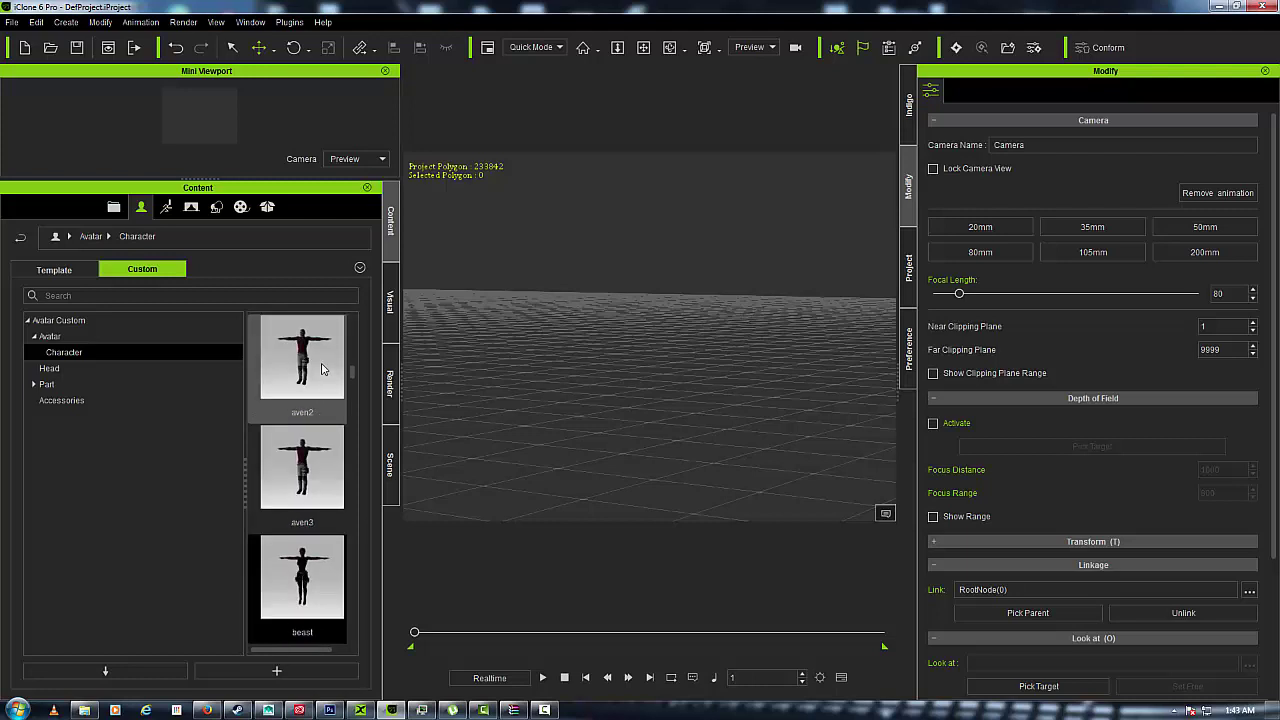
{"action": "scroll", "coordinate": [321, 369], "scroll_direction": "down", "scroll_amount": 4}
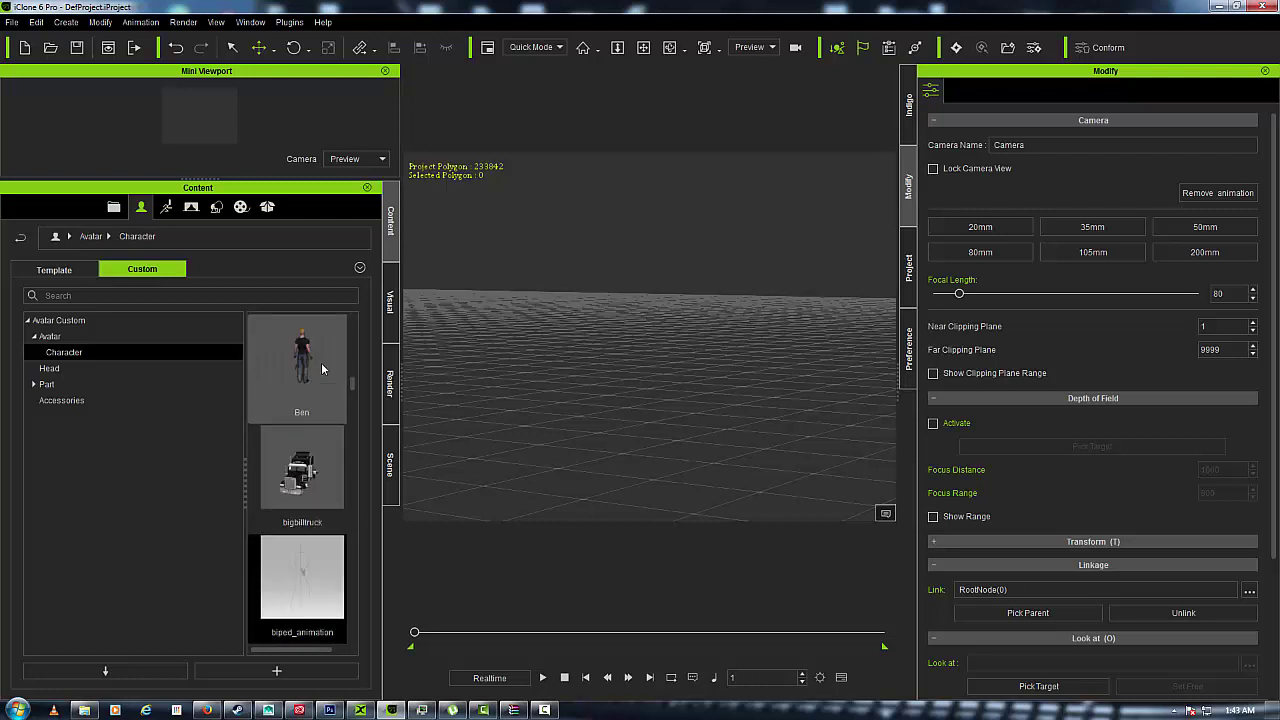
{"action": "scroll", "coordinate": [321, 369], "scroll_direction": "down", "scroll_amount": 4}
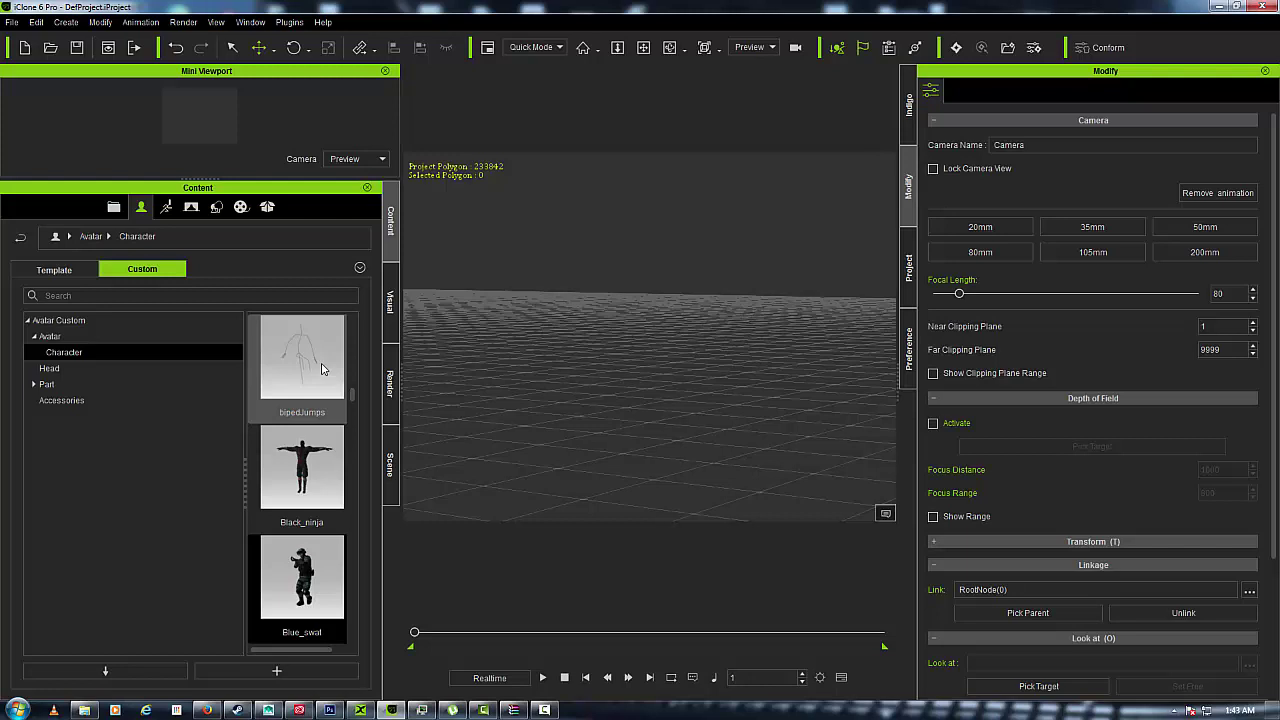
{"action": "scroll", "coordinate": [321, 369], "scroll_direction": "down", "scroll_amount": 5}
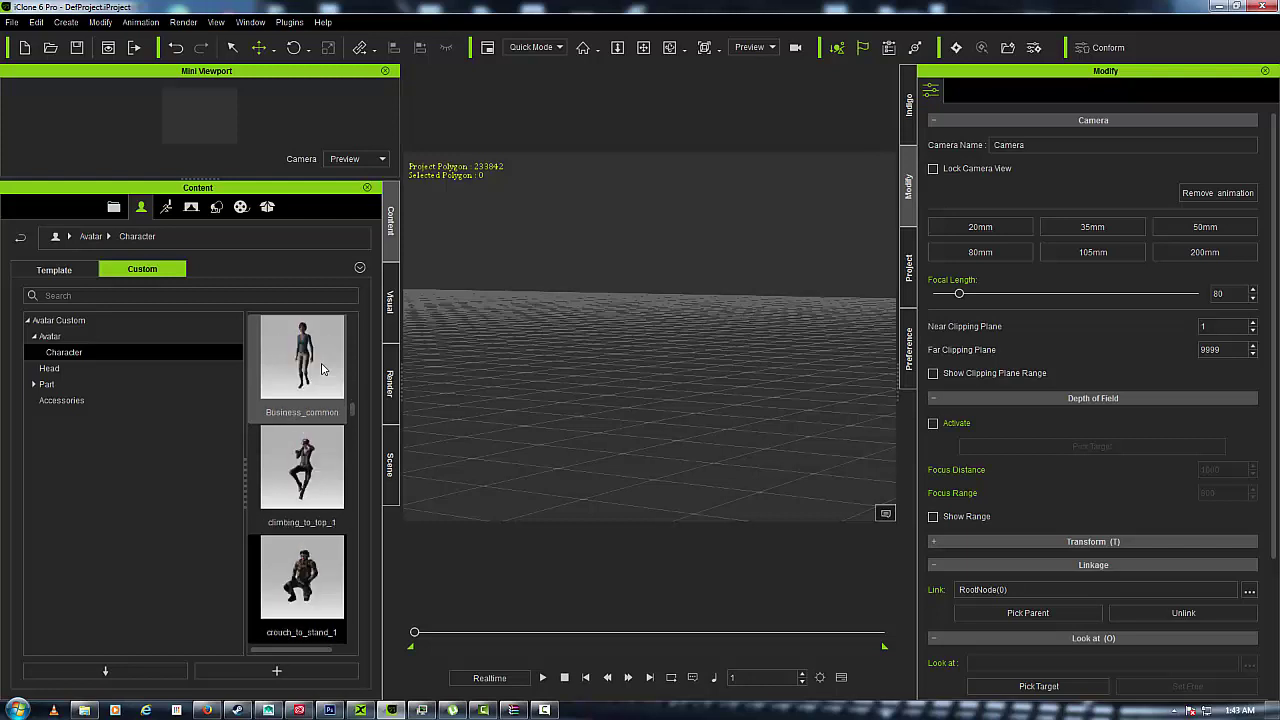
{"action": "scroll", "coordinate": [321, 369], "scroll_direction": "down", "scroll_amount": 1}
{"action": "scroll", "coordinate": [321, 369], "scroll_direction": "down", "scroll_amount": 5}
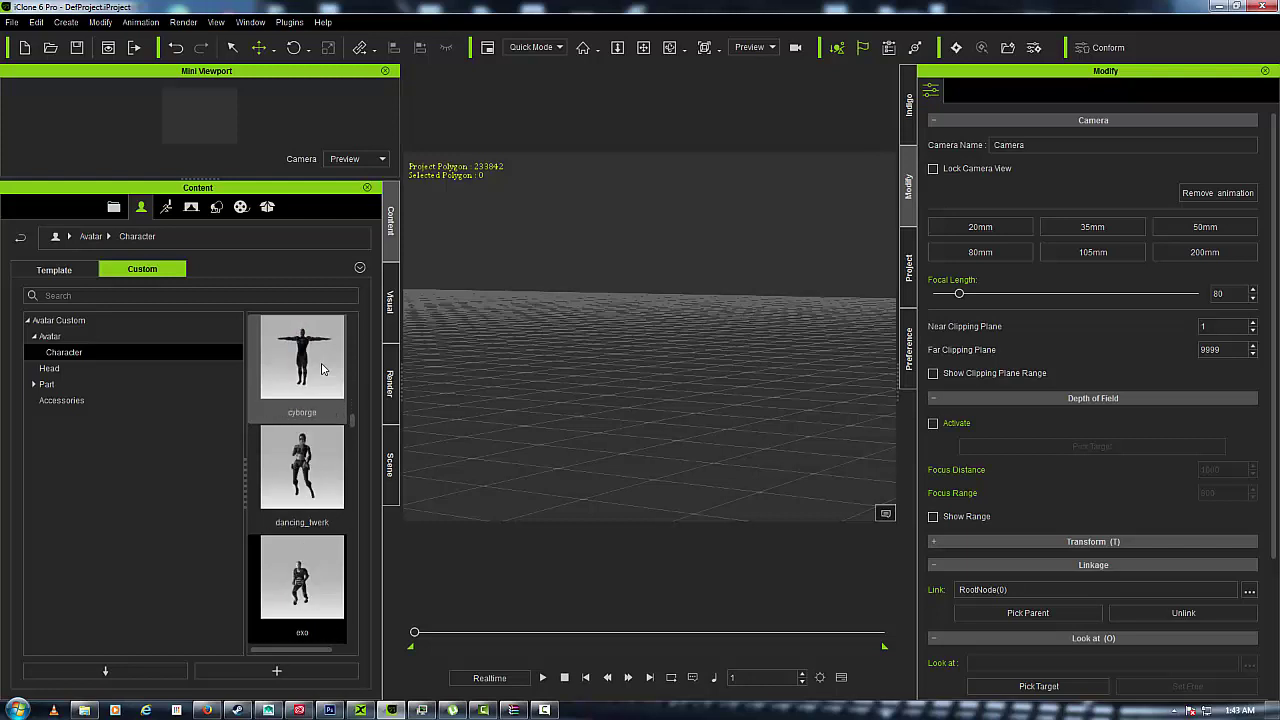
{"action": "scroll", "coordinate": [321, 369], "scroll_direction": "down", "scroll_amount": 4}
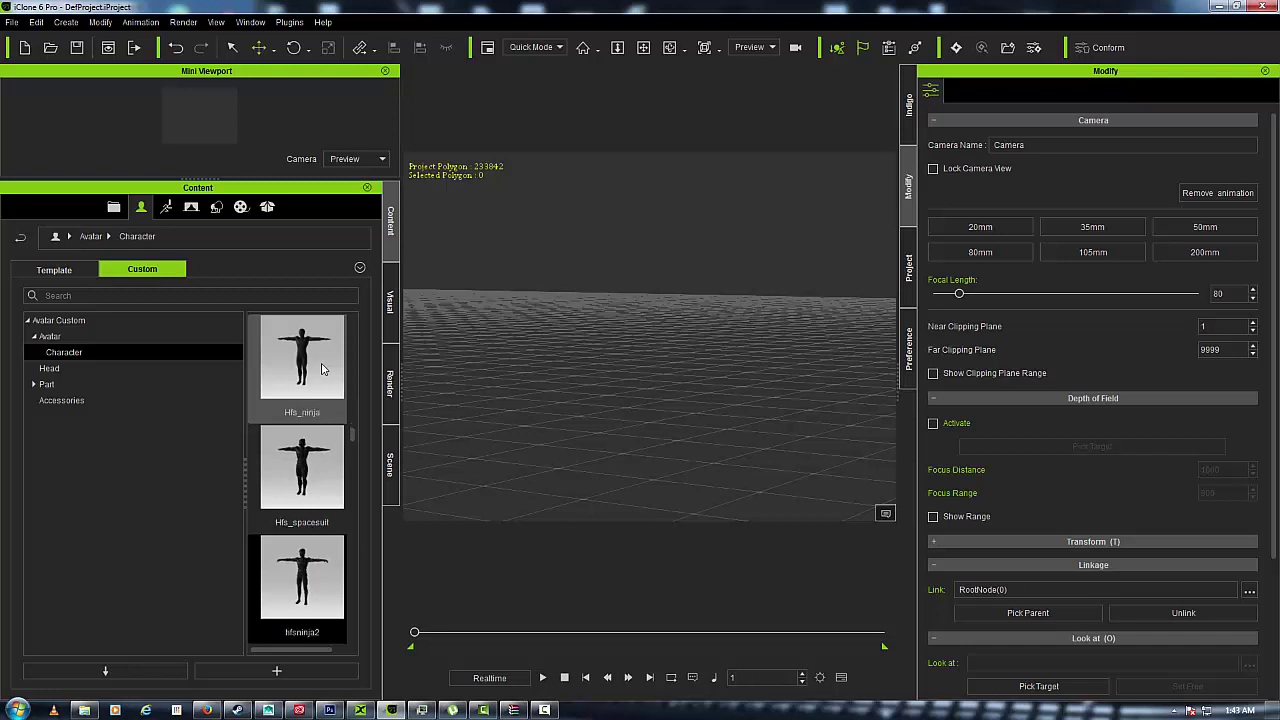
{"action": "scroll", "coordinate": [321, 369], "scroll_direction": "down", "scroll_amount": 4}
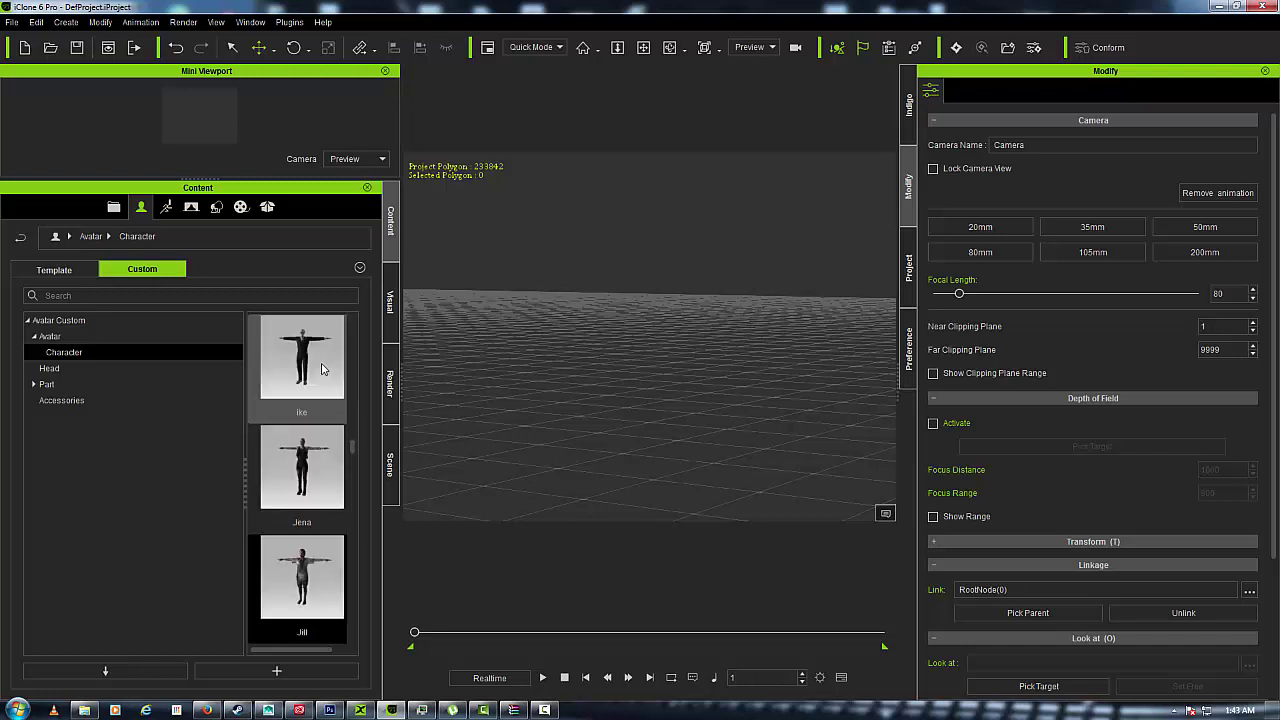
{"action": "scroll", "coordinate": [321, 369], "scroll_direction": "down", "scroll_amount": 2}
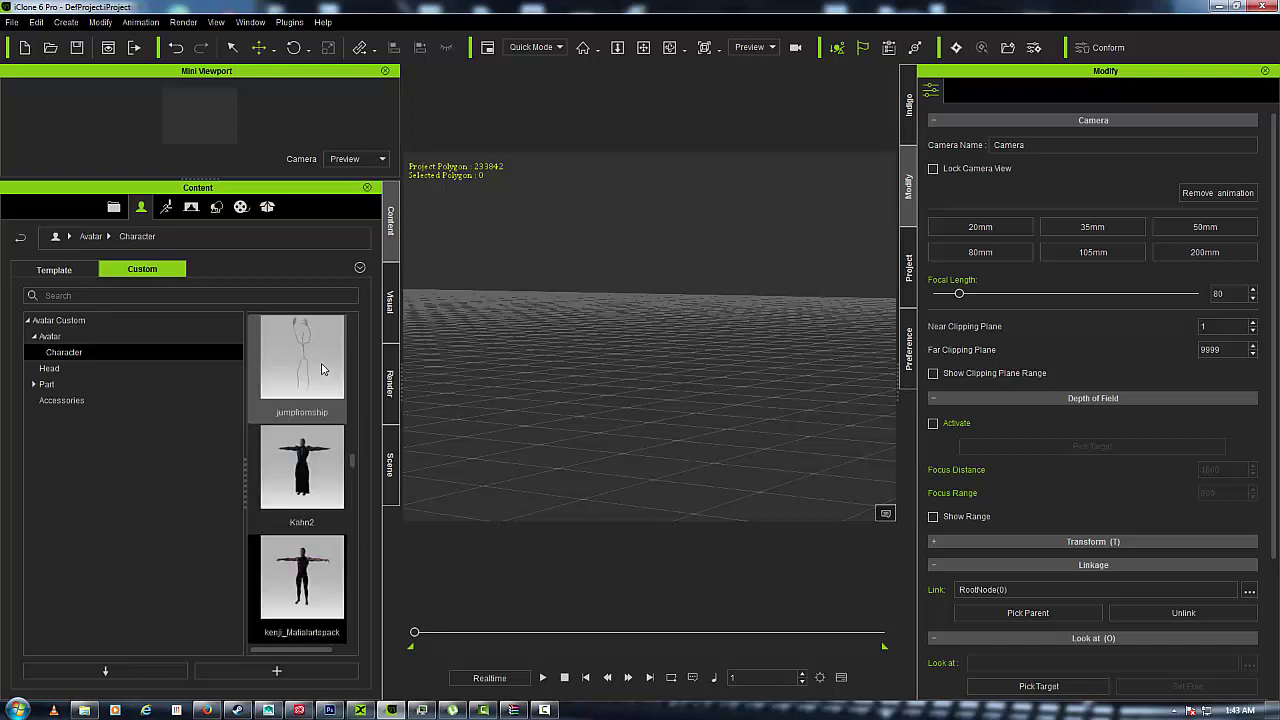
{"action": "scroll", "coordinate": [321, 369], "scroll_direction": "down", "scroll_amount": 4}
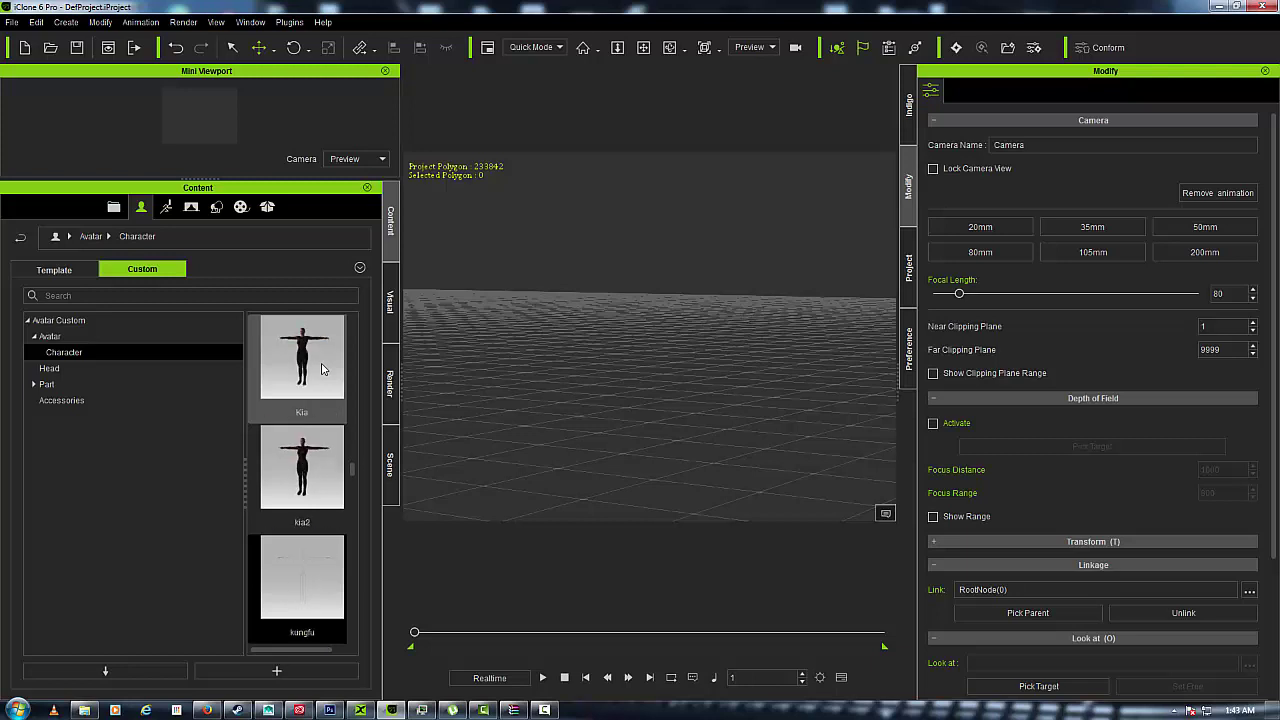
{"action": "scroll", "coordinate": [321, 369], "scroll_direction": "down", "scroll_amount": 5}
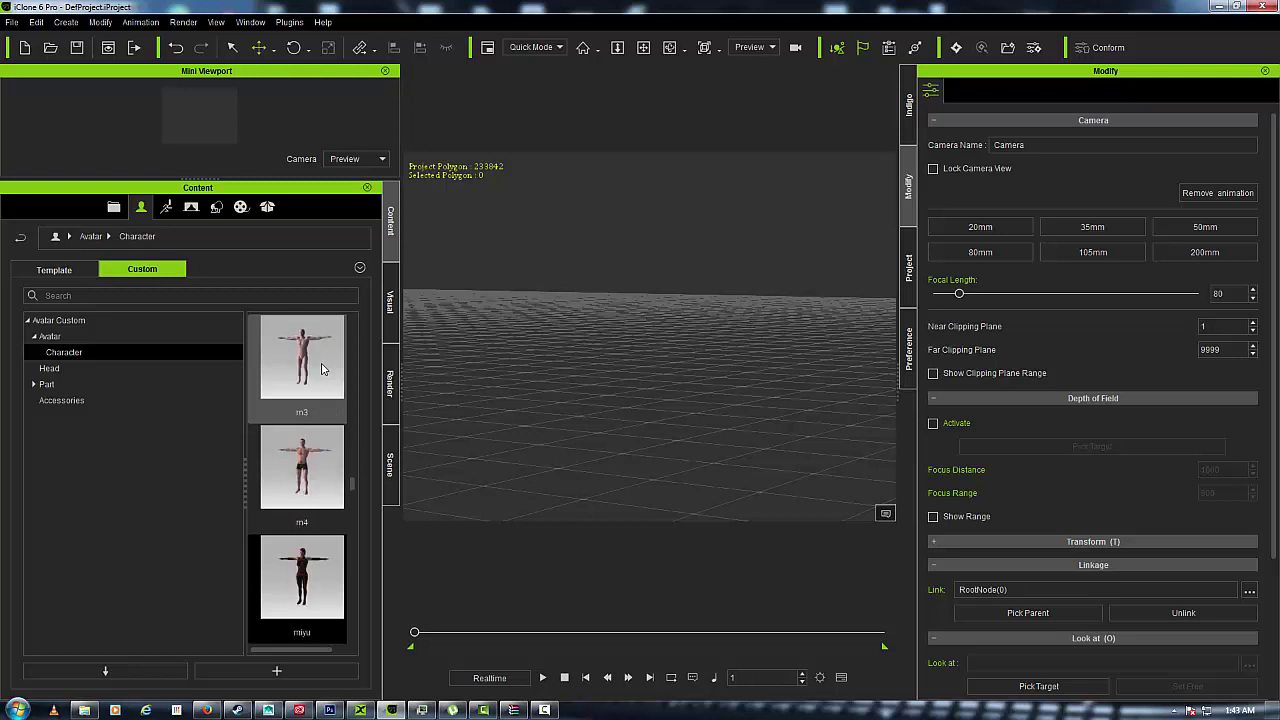
{"action": "scroll", "coordinate": [321, 369], "scroll_direction": "down", "scroll_amount": 3}
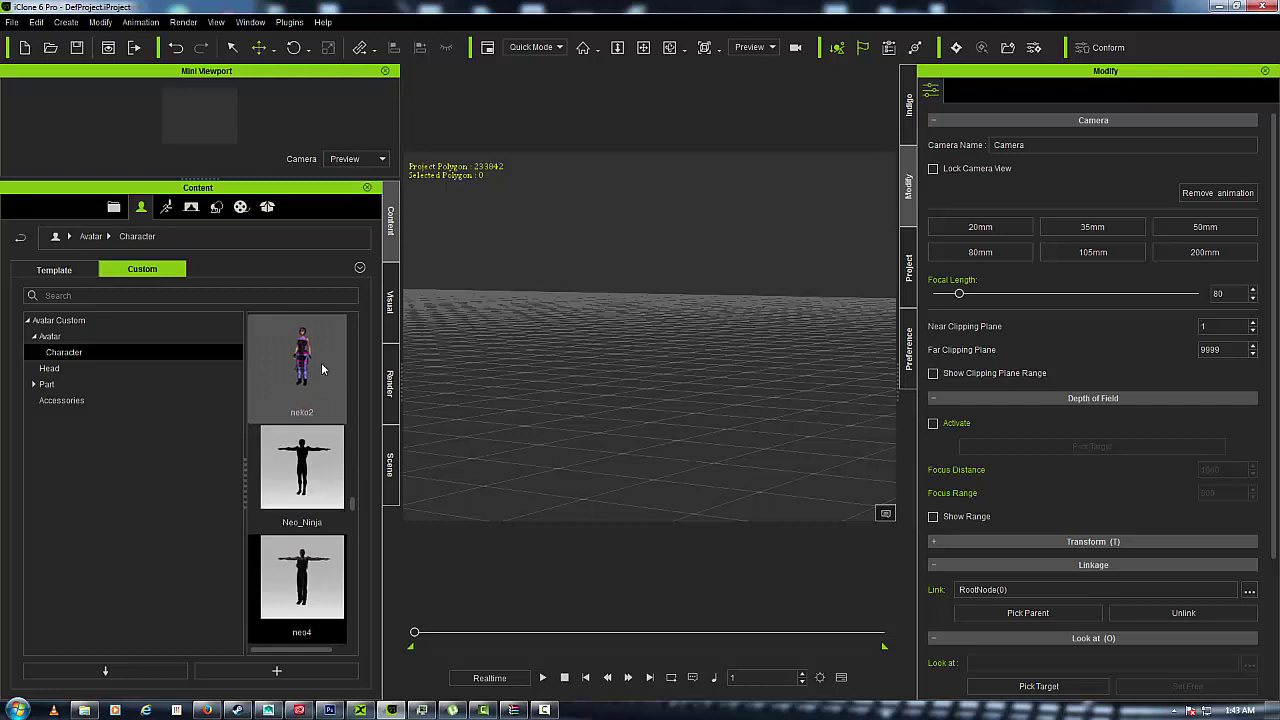
Show the custom Avatar library and scroll its thumbnails up to Avatar0
{"action": "left_click", "coordinate": [106, 337]}
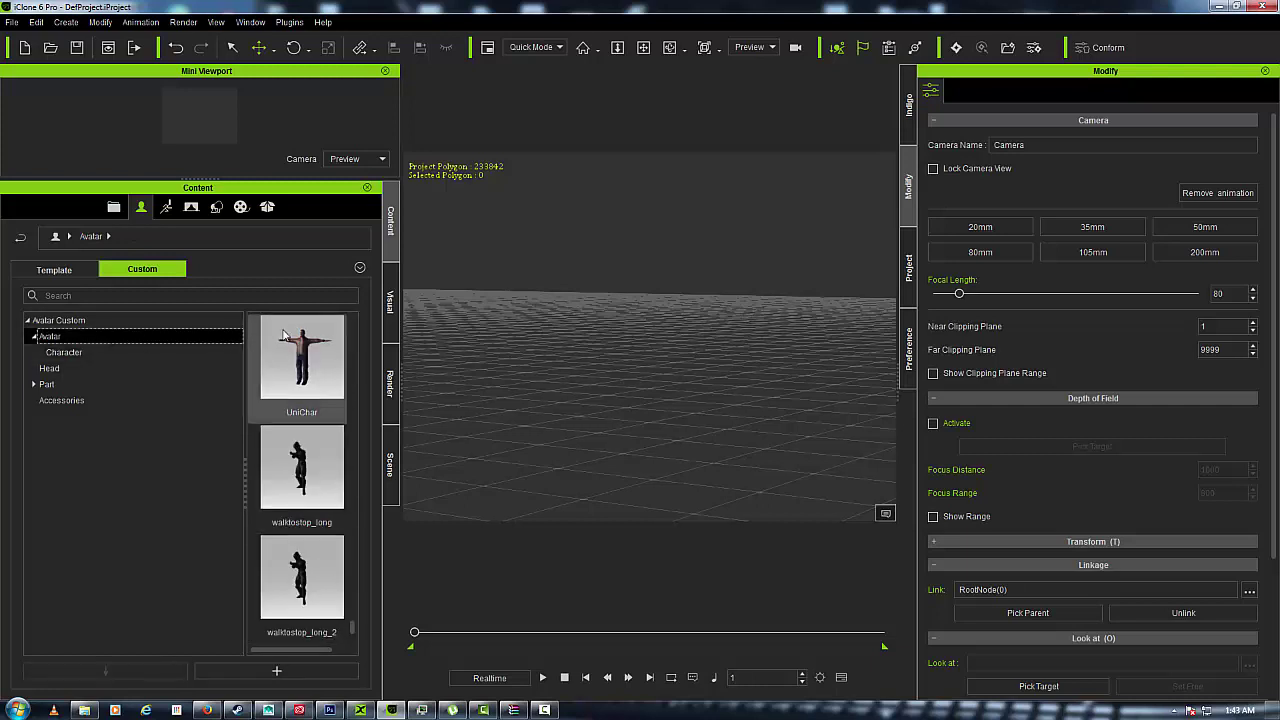
{"action": "scroll", "coordinate": [287, 350], "scroll_direction": "up", "scroll_amount": 3}
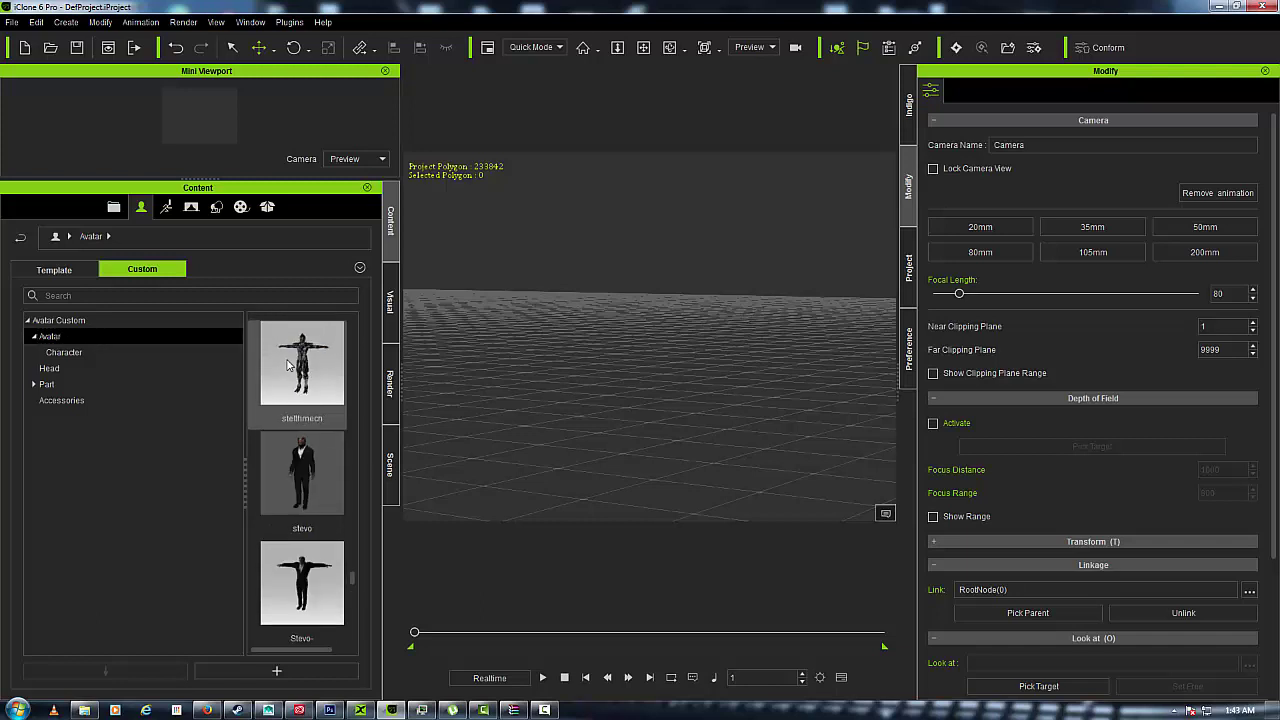
{"action": "scroll", "coordinate": [300, 485], "scroll_direction": "up", "scroll_amount": 3}
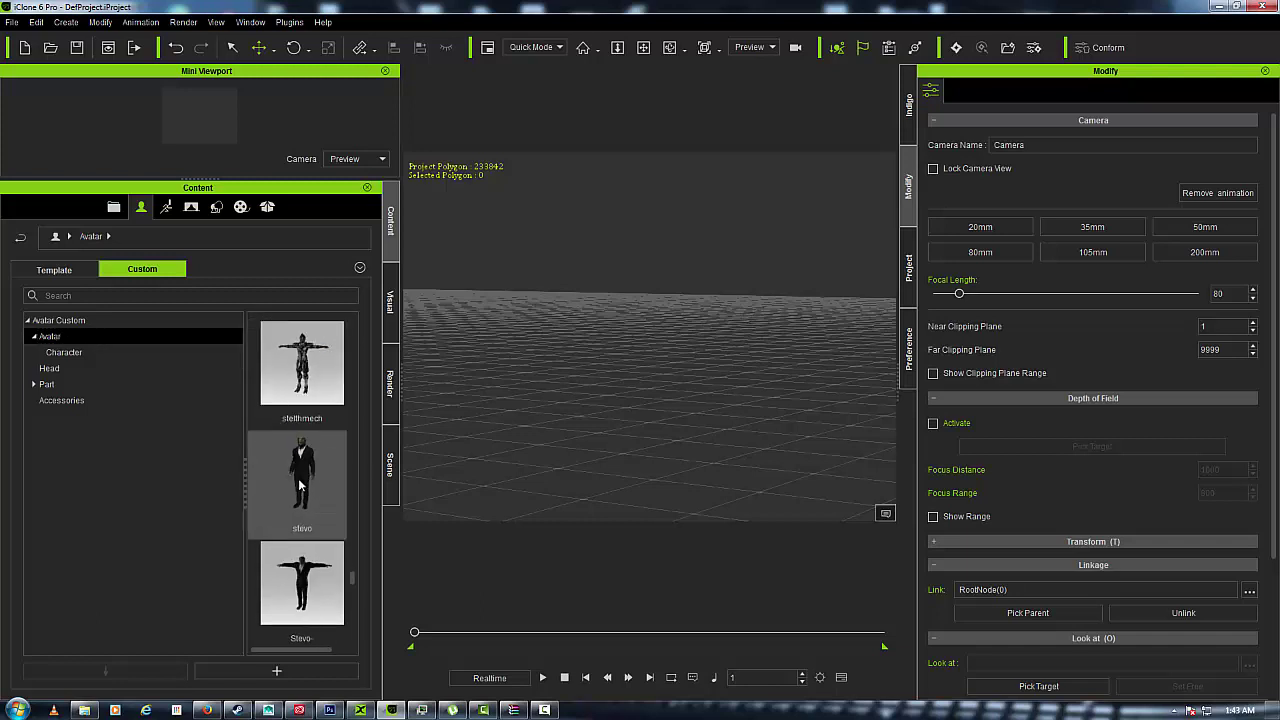
{"action": "scroll", "coordinate": [300, 485], "scroll_direction": "up", "scroll_amount": 8}
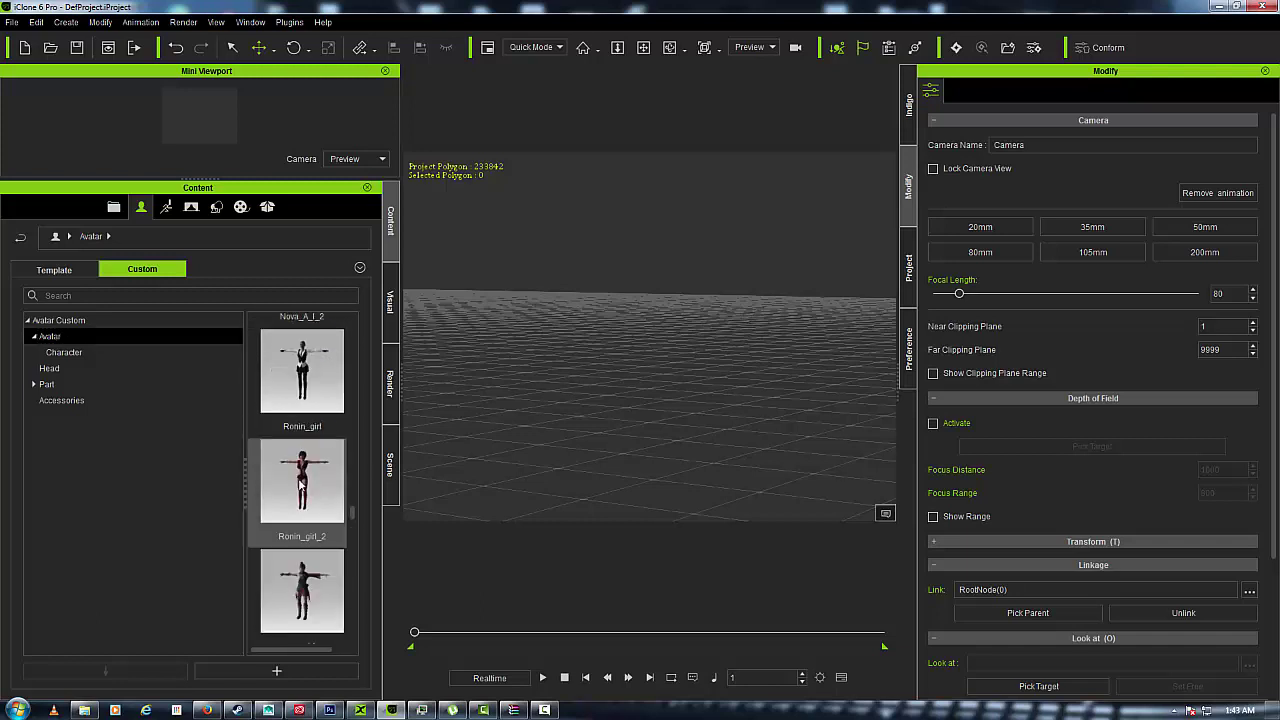
{"action": "scroll", "coordinate": [298, 480], "scroll_direction": "up", "scroll_amount": 5}
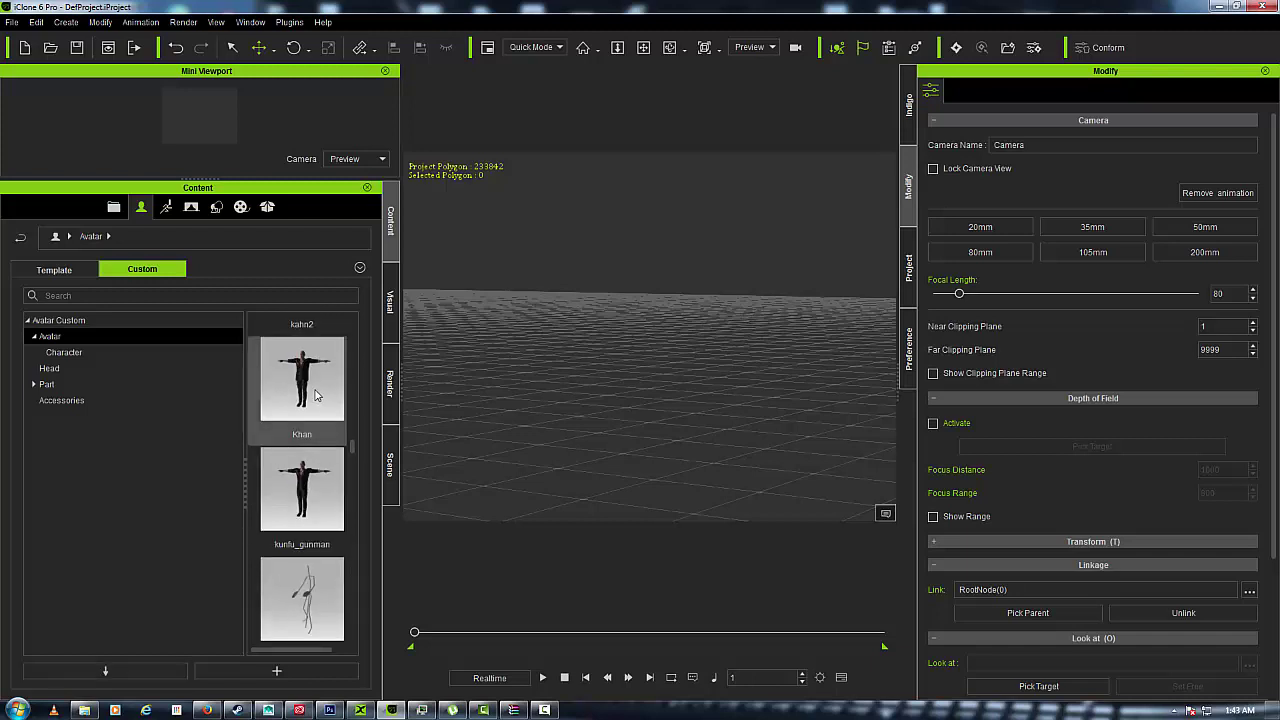
{"action": "scroll", "coordinate": [315, 395], "scroll_direction": "up", "scroll_amount": 3}
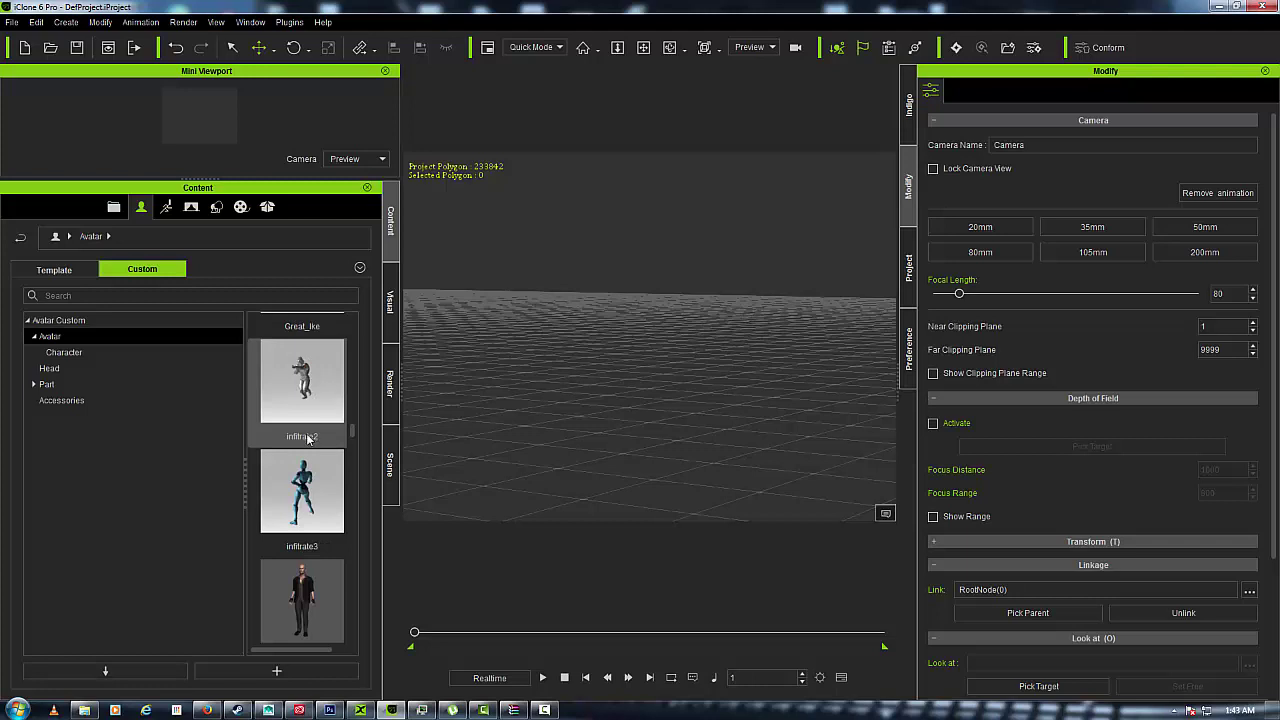
{"action": "scroll", "coordinate": [306, 444], "scroll_direction": "up", "scroll_amount": 2}
{"action": "scroll", "coordinate": [306, 444], "scroll_direction": "up", "scroll_amount": 2}
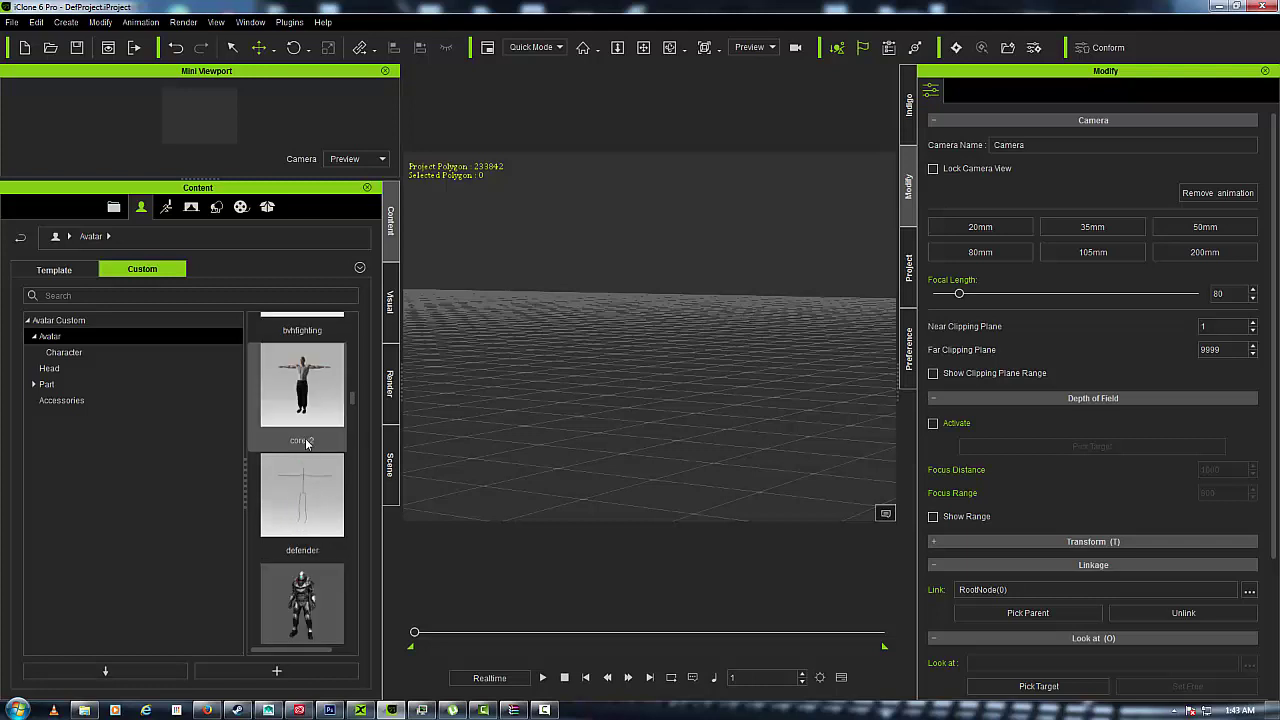
{"action": "scroll", "coordinate": [307, 444], "scroll_direction": "up", "scroll_amount": 2}
{"action": "scroll", "coordinate": [306, 444], "scroll_direction": "up", "scroll_amount": 4}
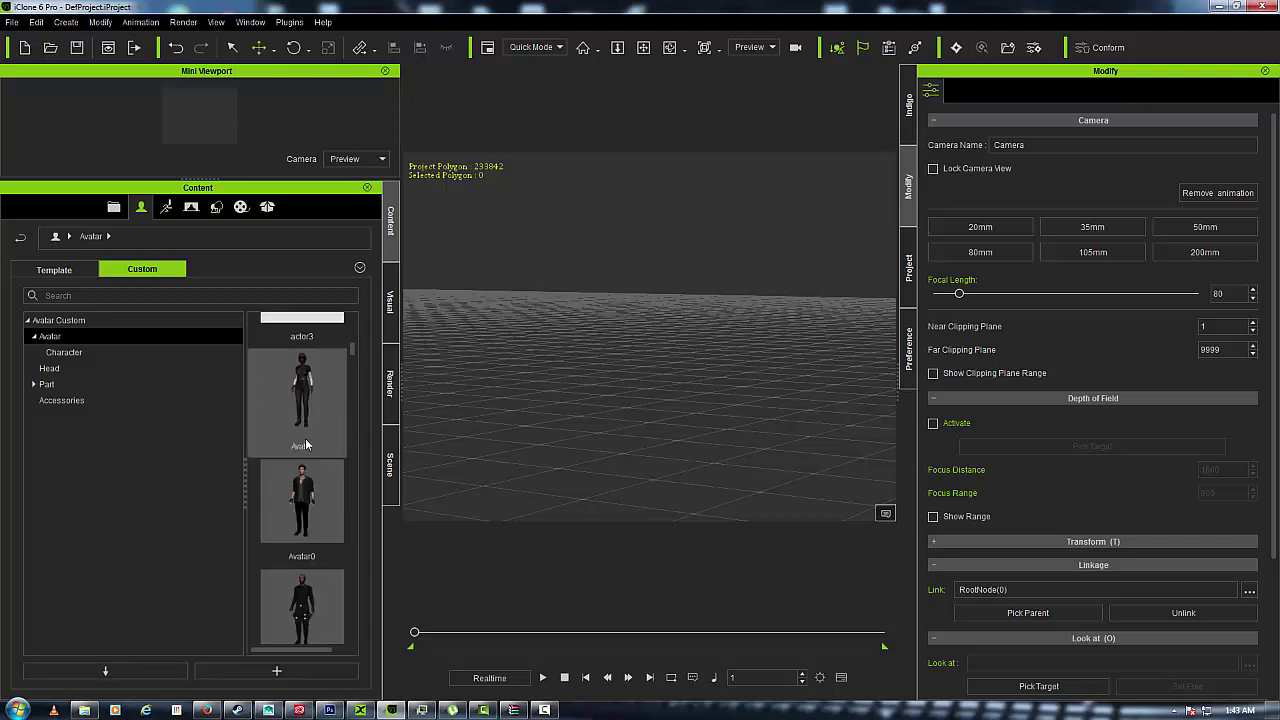
Load Avatar0 beside the red-haired woman and play the scene's animation
{"action": "double_click", "coordinate": [303, 512]}
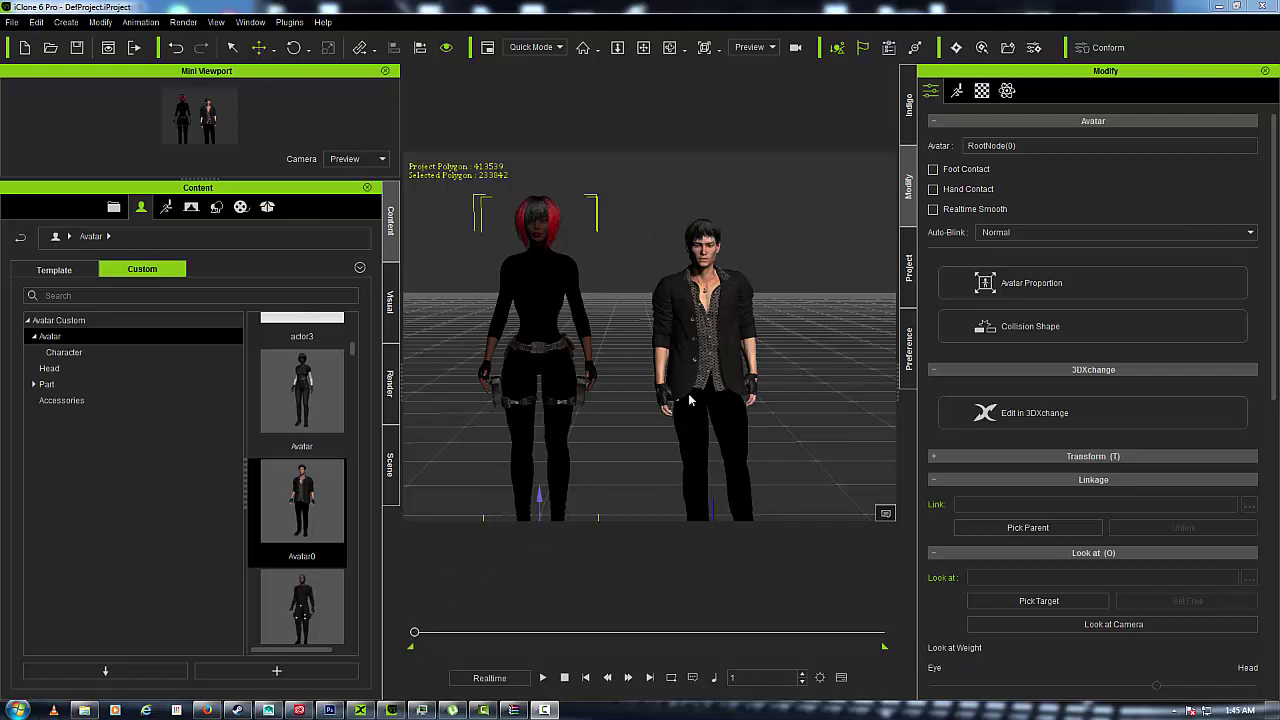
{"action": "left_click", "coordinate": [541, 677]}
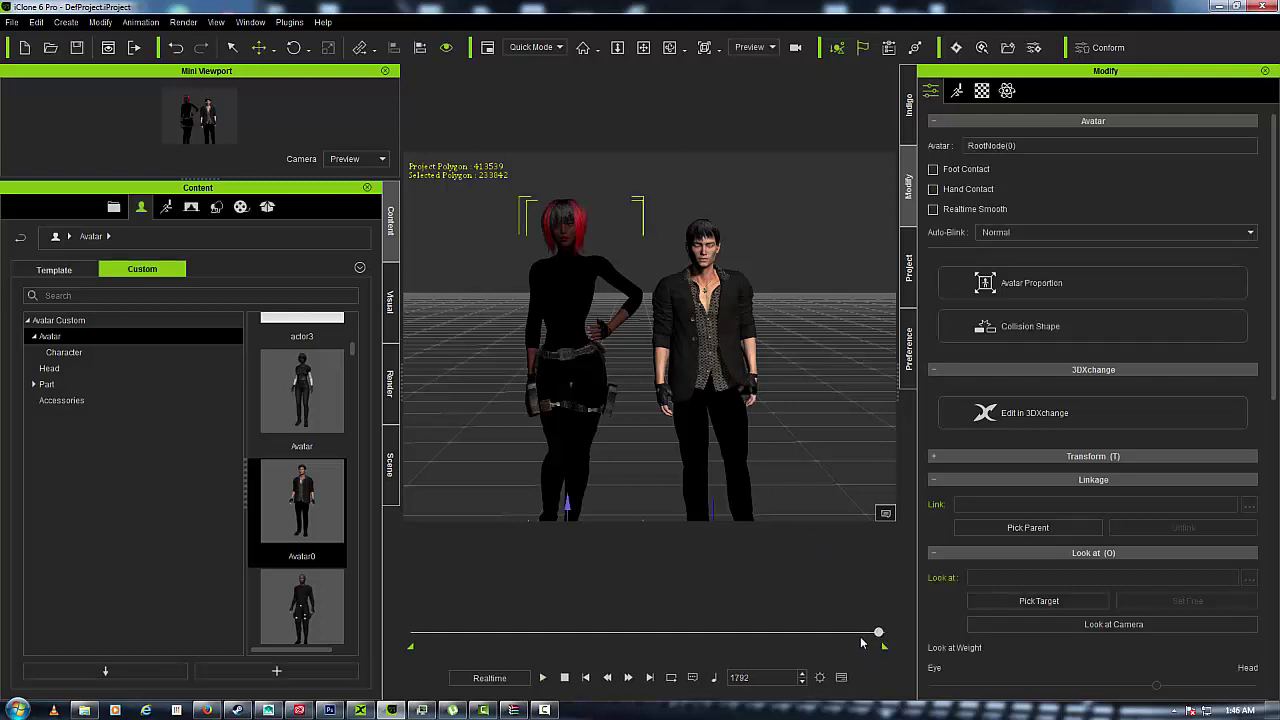
Scrub the timeline to about frames 930, 563 and 858, then replay from frame 1
{"action": "left_click_drag", "start_coordinate": [763, 645], "coordinate": [624, 623]}
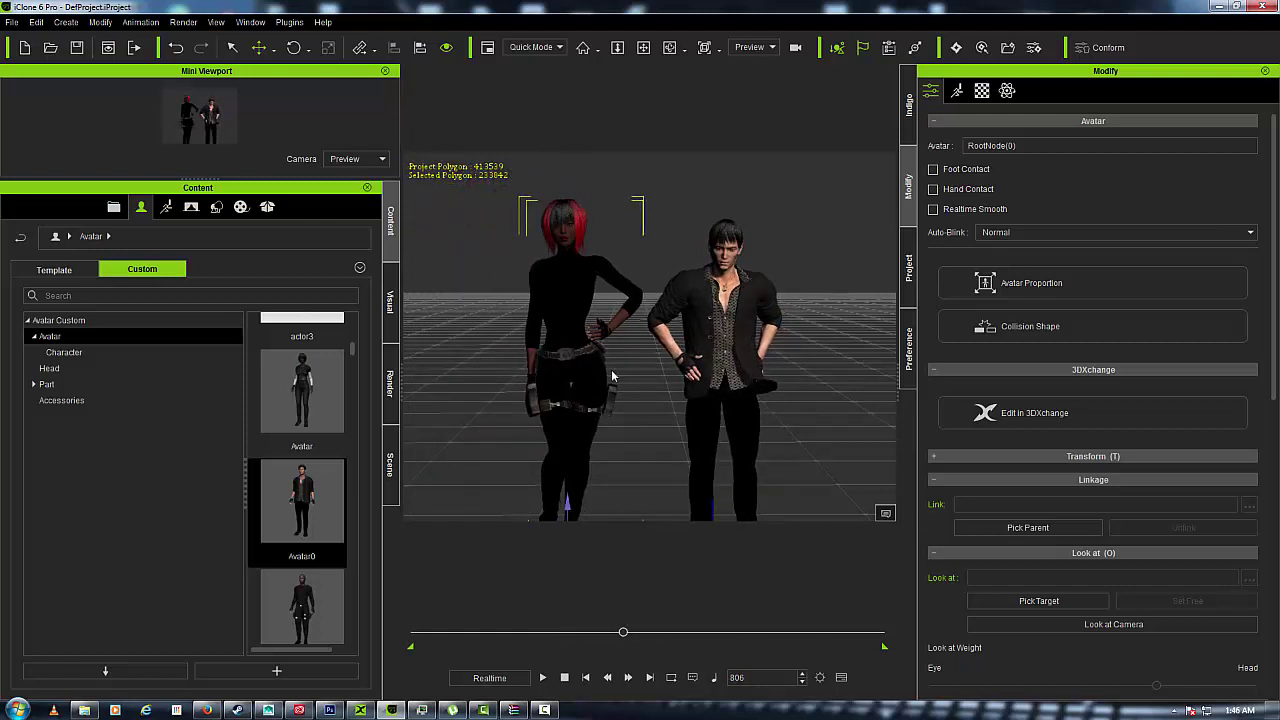
{"action": "mouse_move", "coordinate": [627, 638]}
{"action": "left_mouse_down"}
{"action": "mouse_move", "coordinate": [557, 636]}
{"action": "mouse_move", "coordinate": [615, 632]}
{"action": "left_mouse_up"}
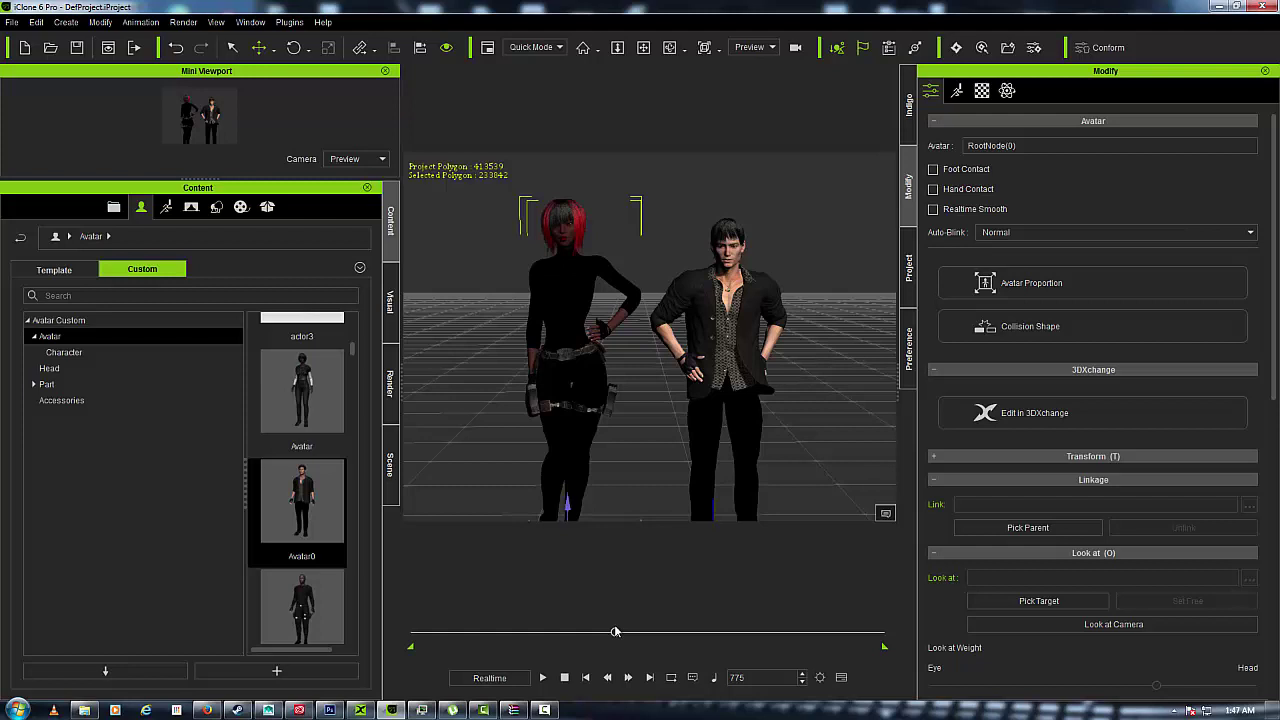
{"action": "left_click_drag", "start_coordinate": [615, 634], "coordinate": [671, 635]}
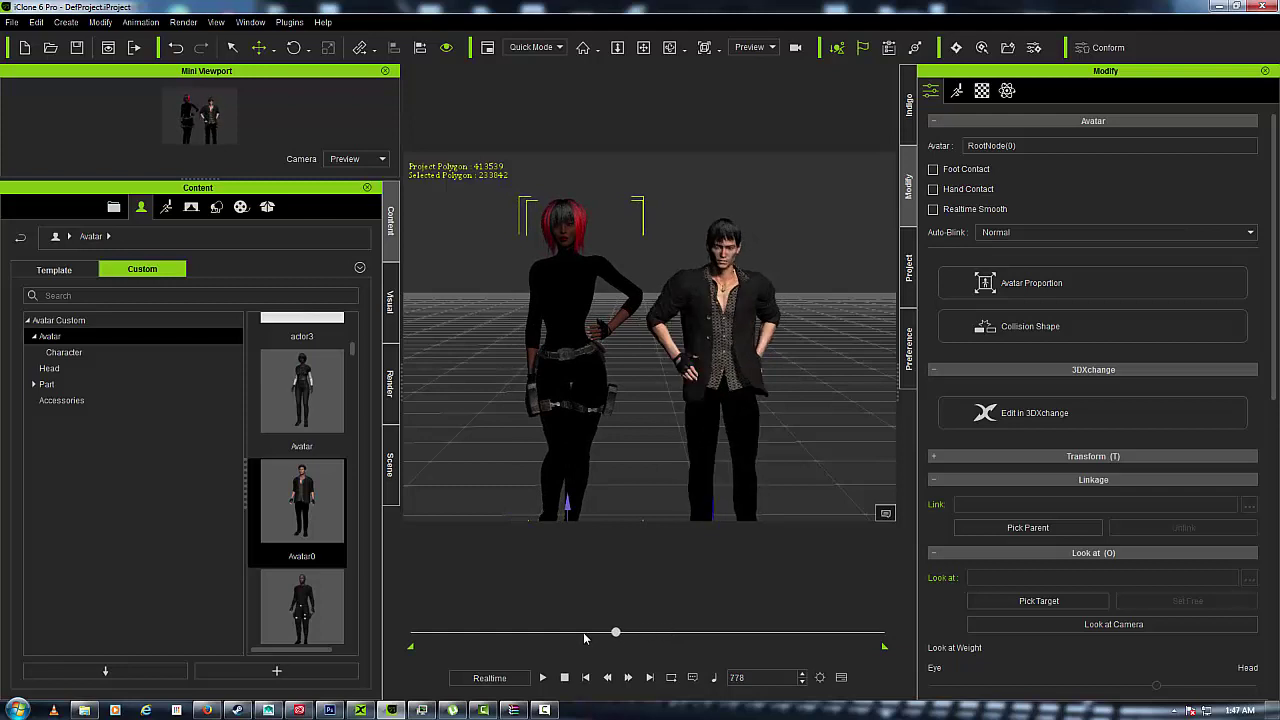
{"action": "left_click_drag", "start_coordinate": [585, 638], "coordinate": [381, 636]}
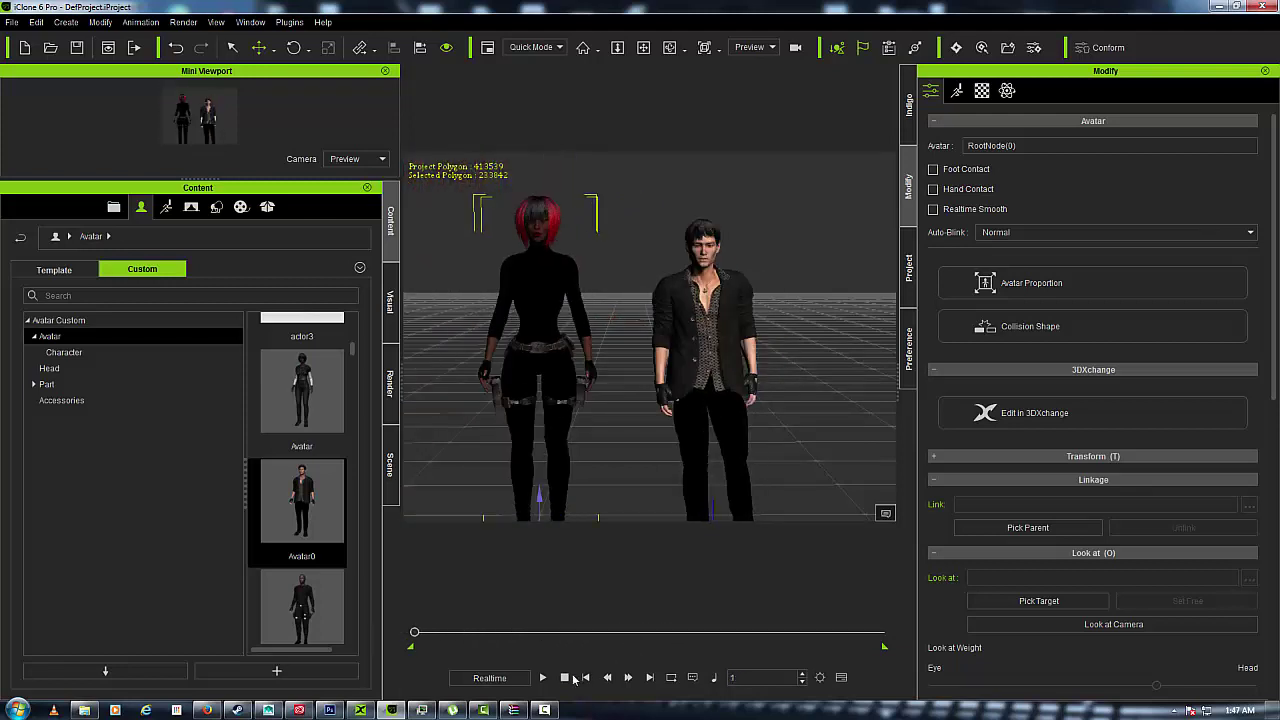
{"action": "left_click", "coordinate": [543, 678]}
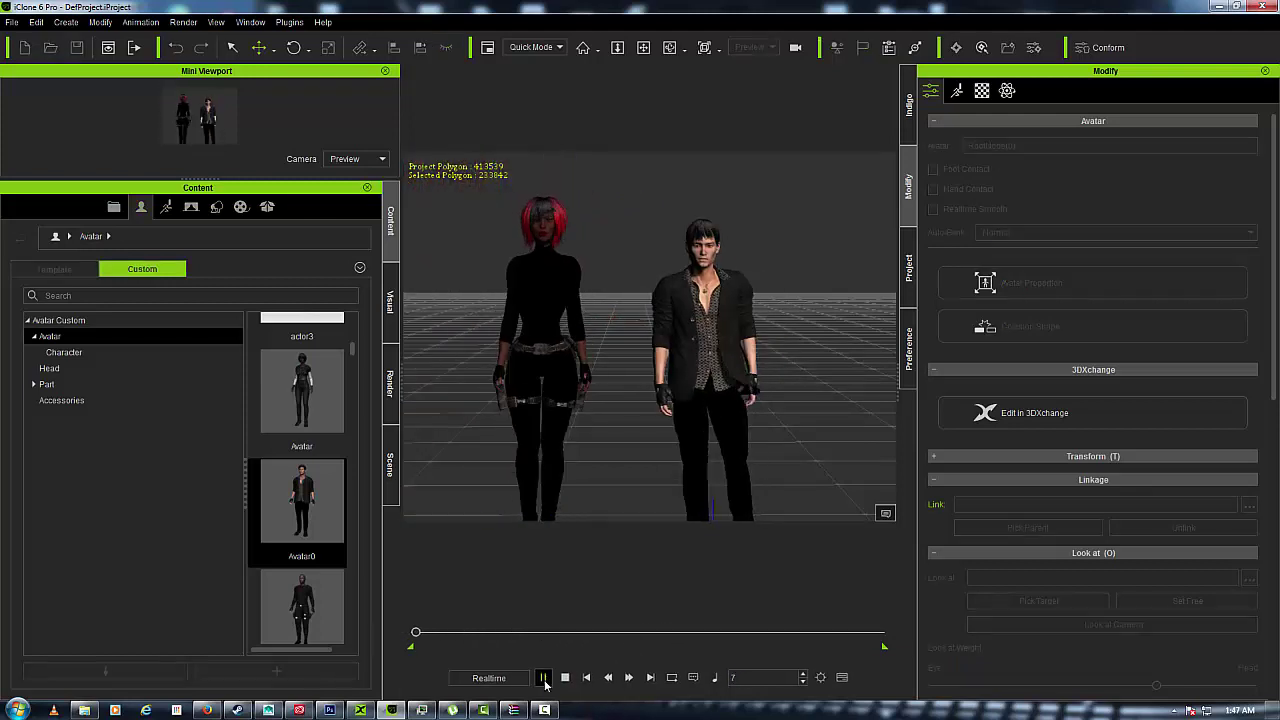